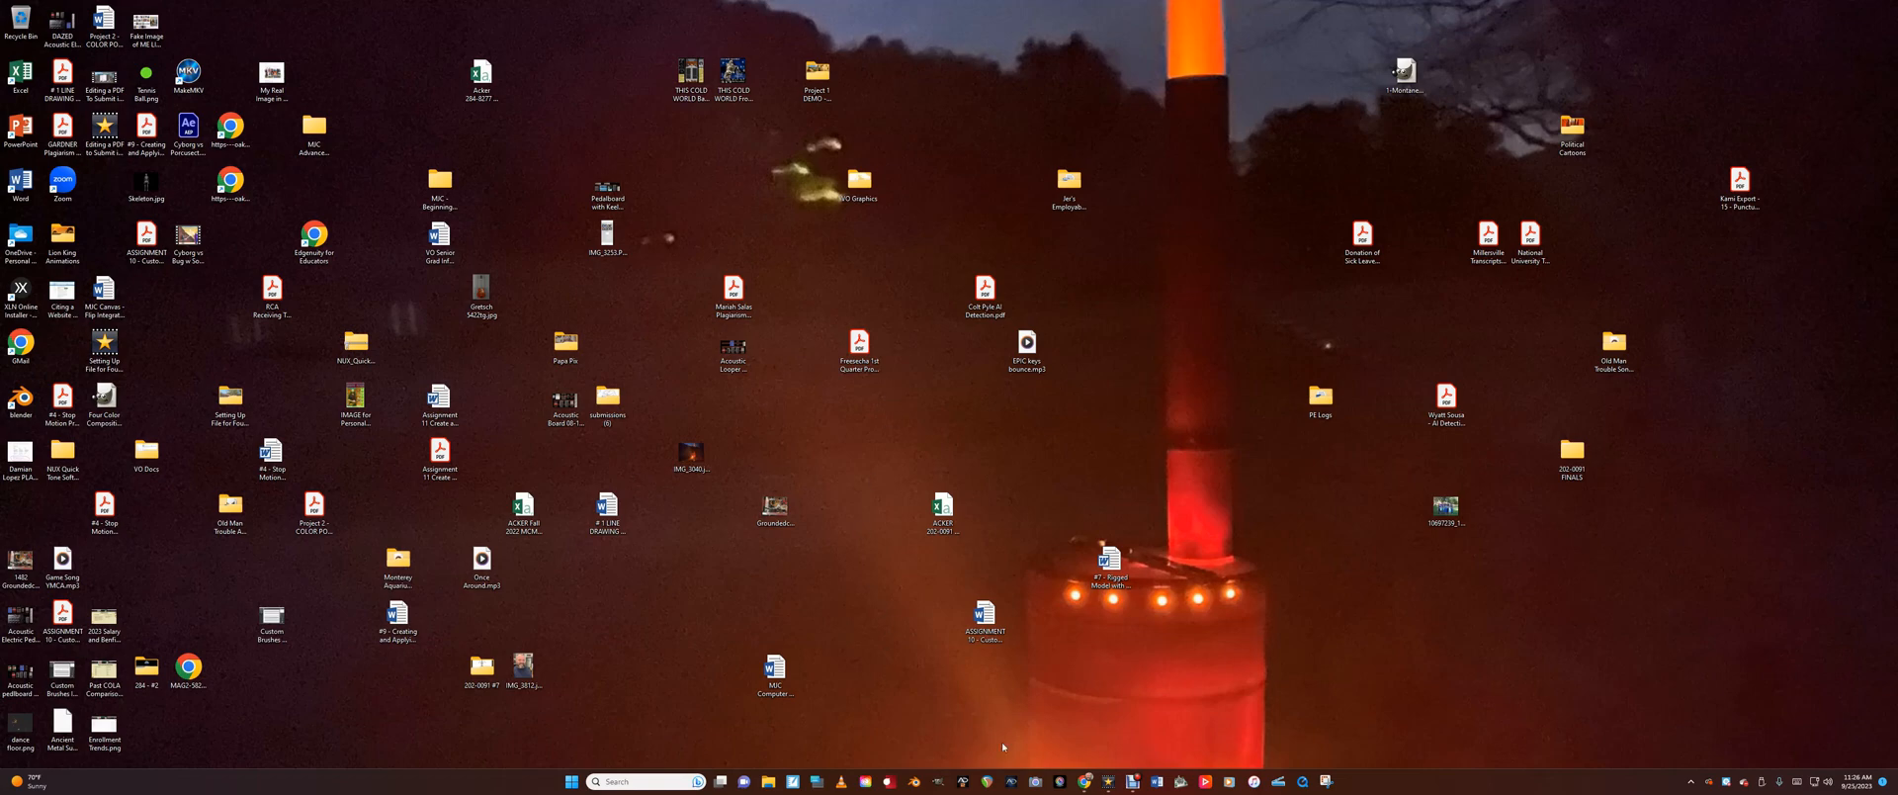
Bring up the Week 7 assignment page in Chrome, clear of the desktop icons, and create a desktop folder named "Project 6 resources".
left_click(1085, 782)
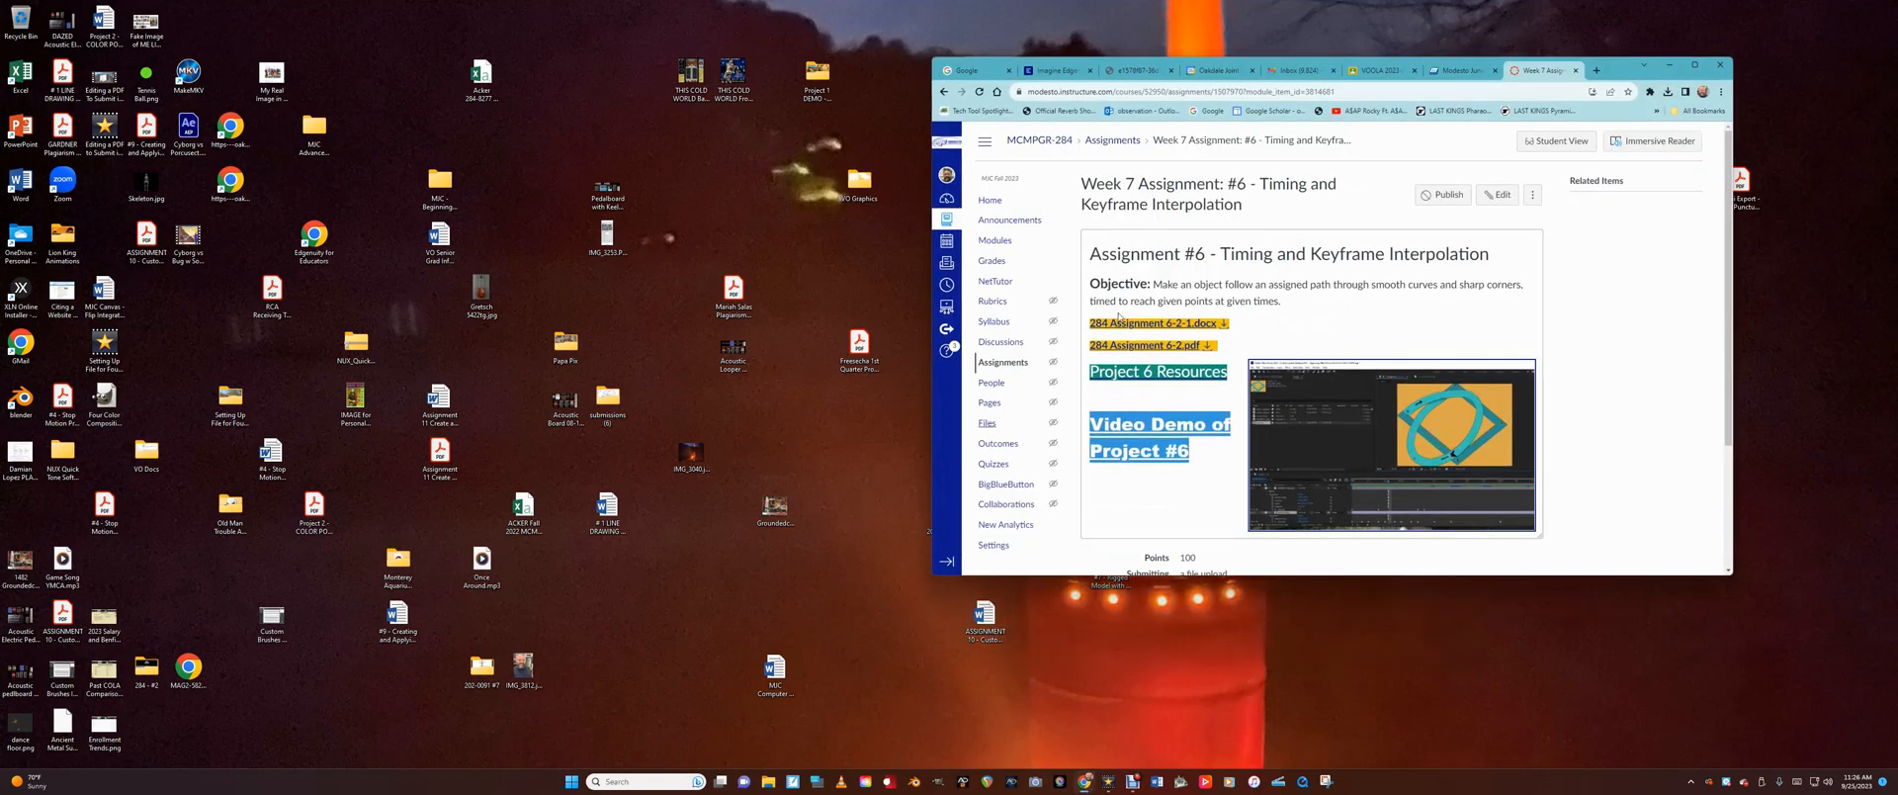
left_click_drag(1622, 76, 1768, 96)
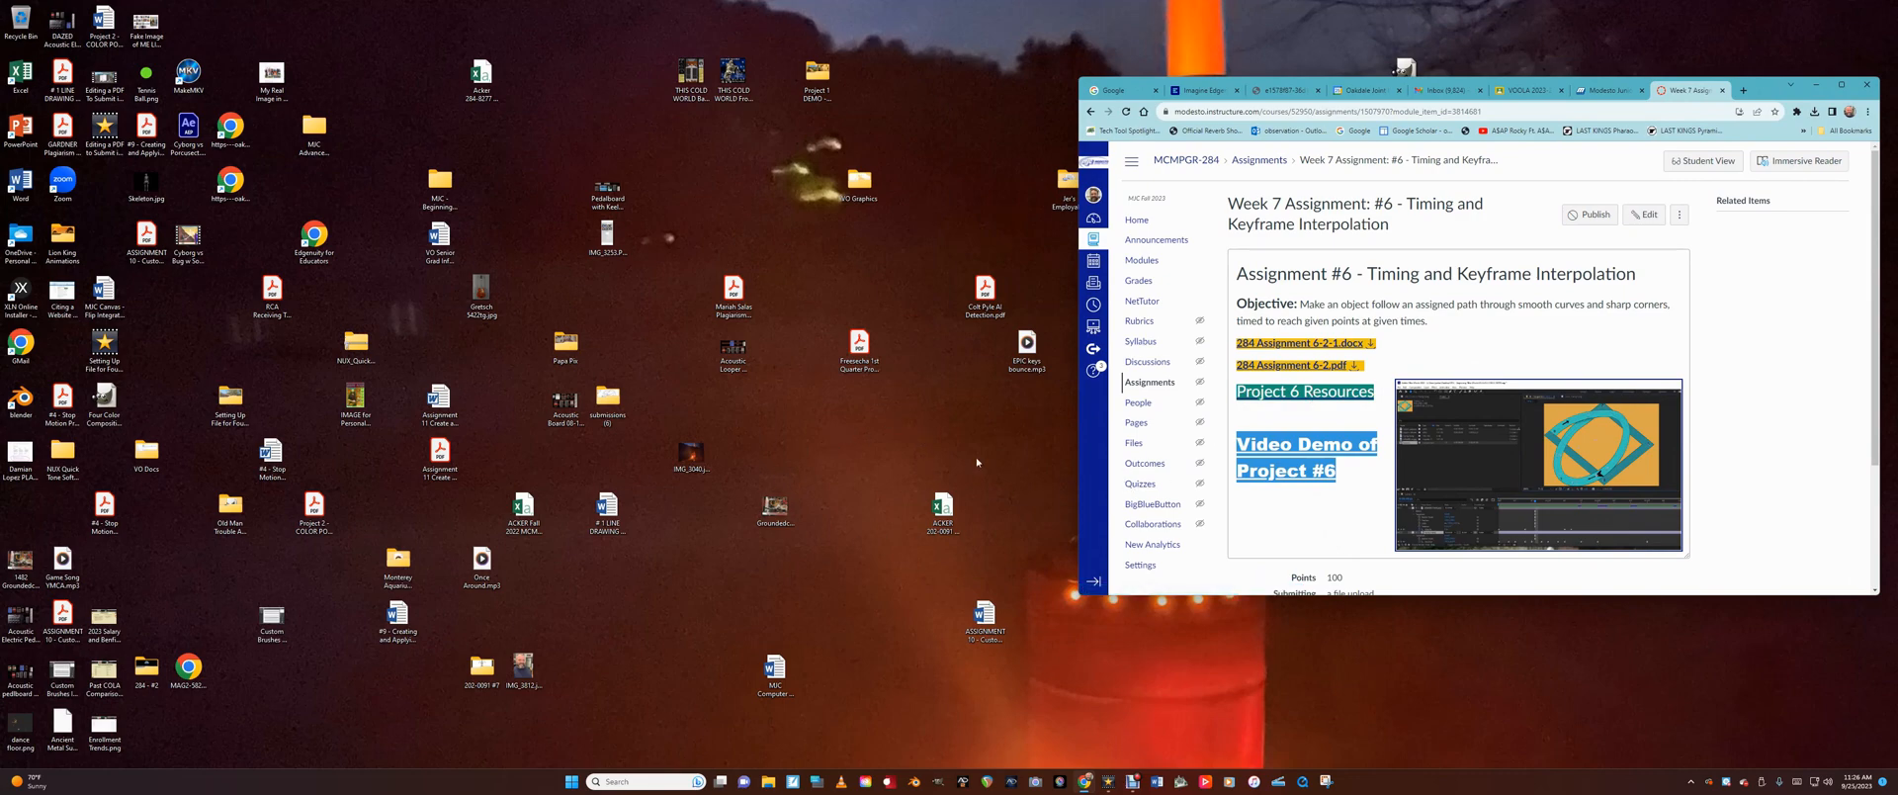
right_click(814, 431)
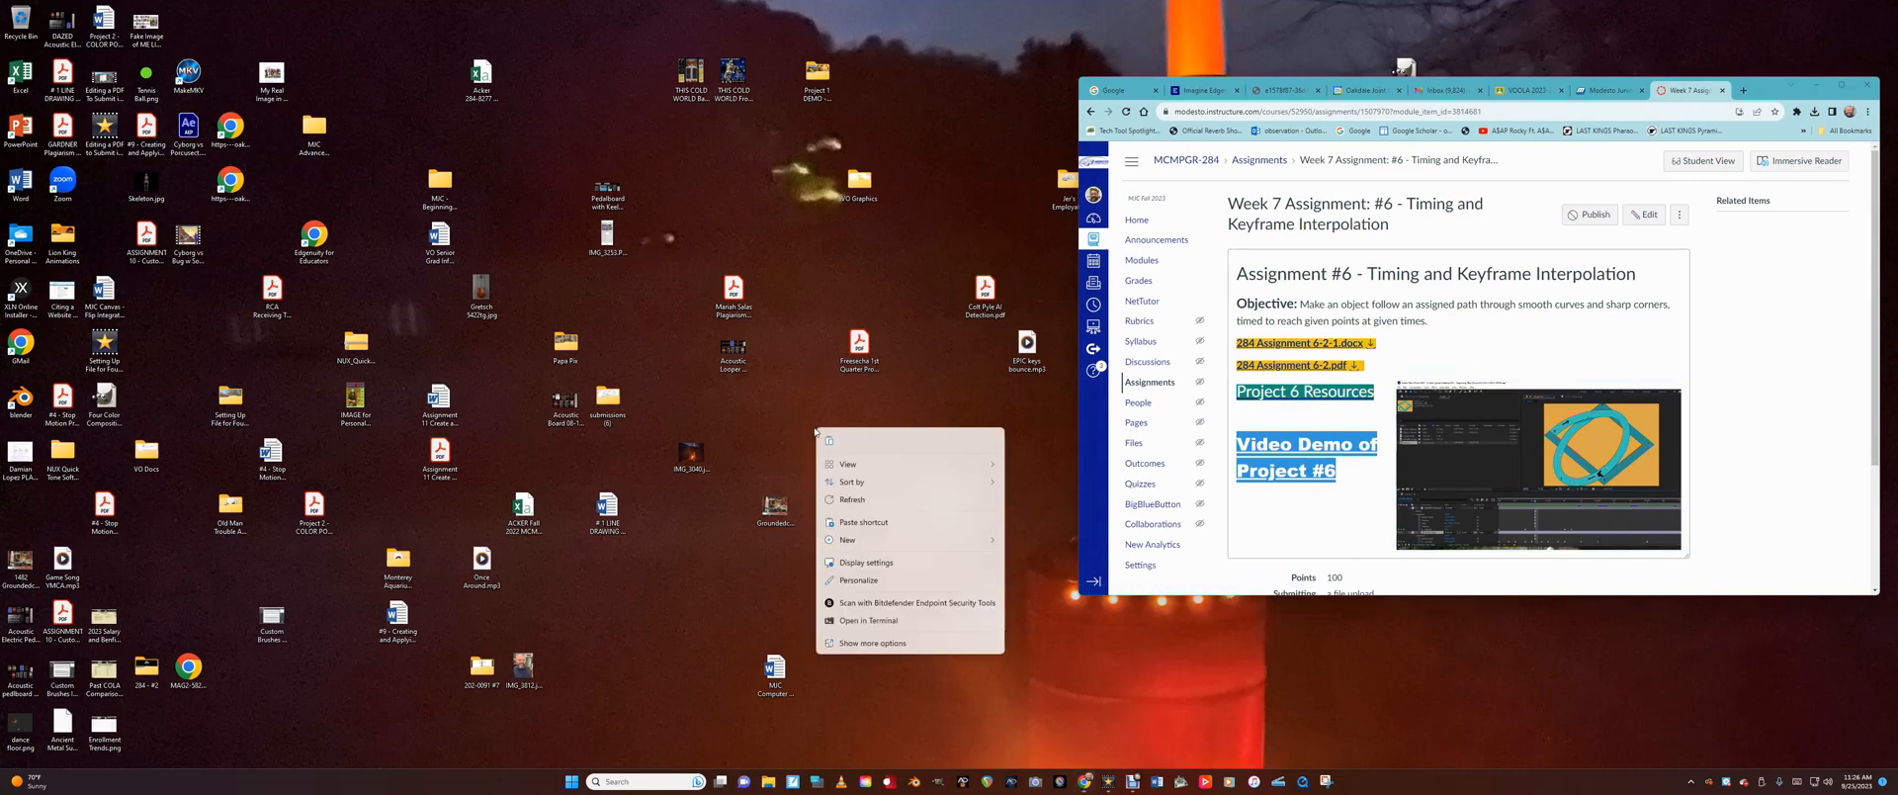
mouse_move(871, 540)
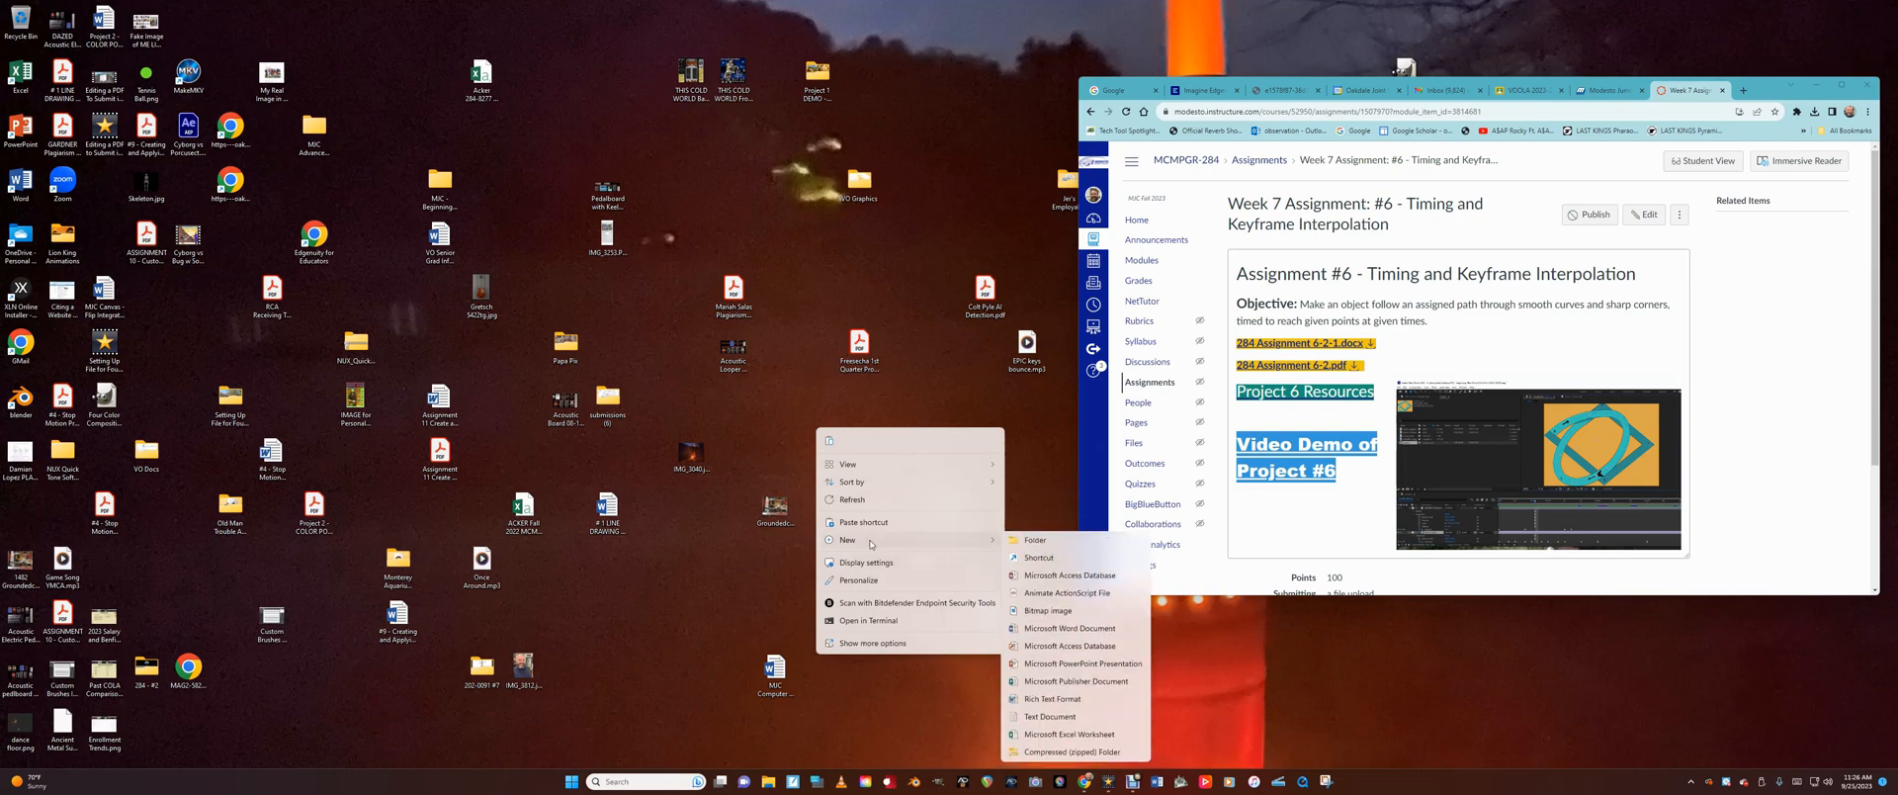
left_click(1051, 543)
type("Project")
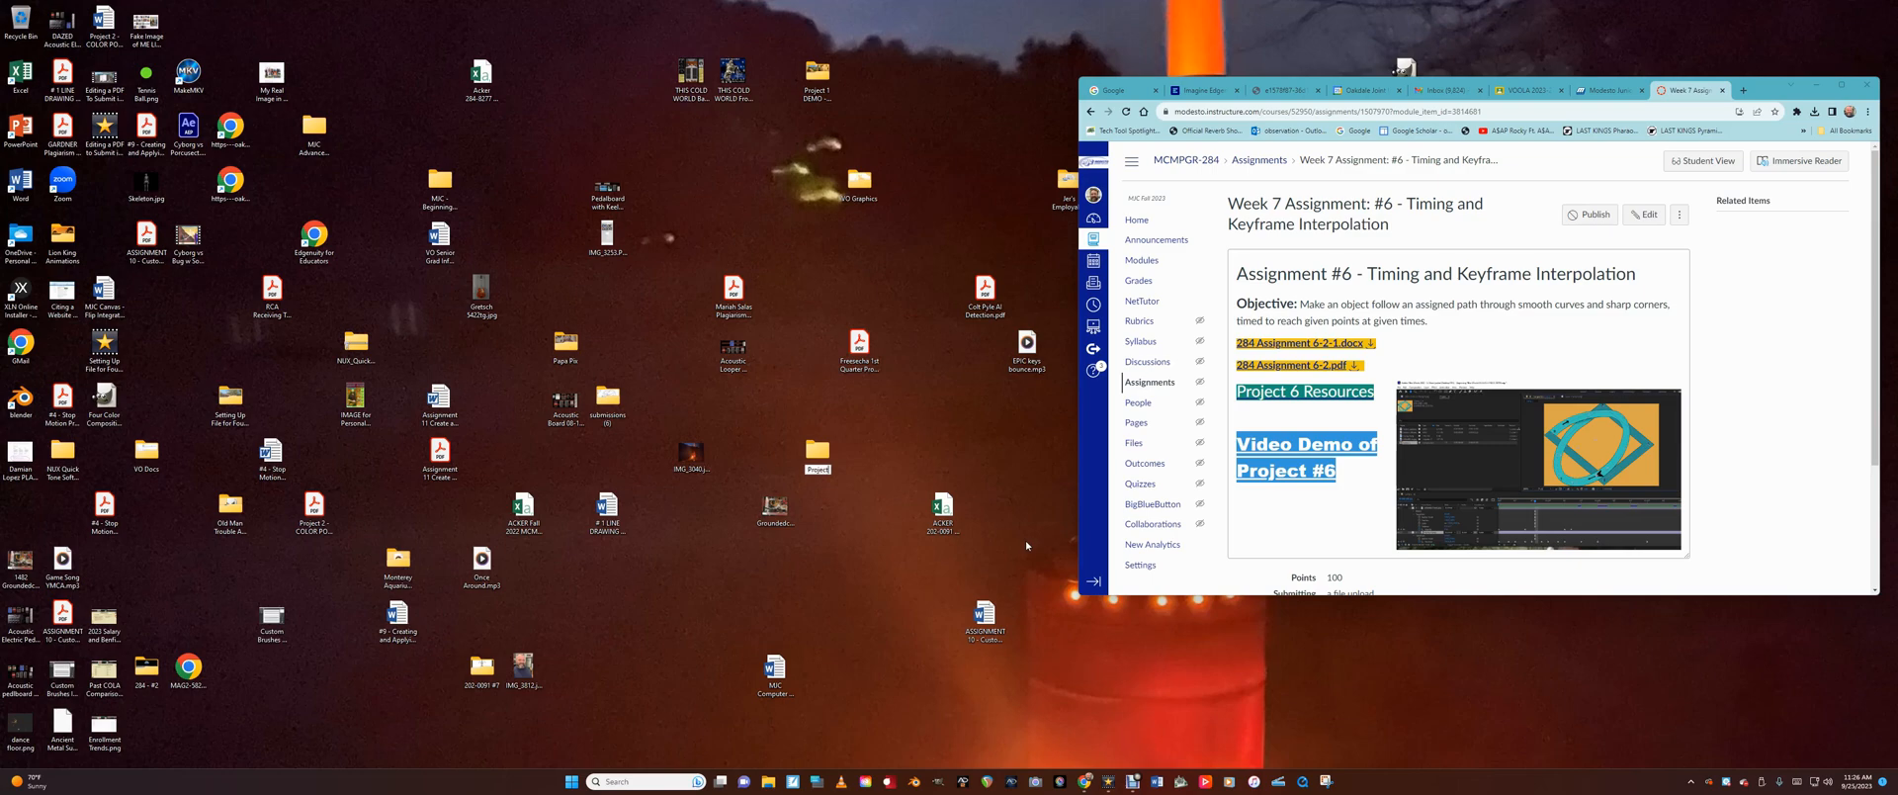
type(" 6 resources")
key("Return")
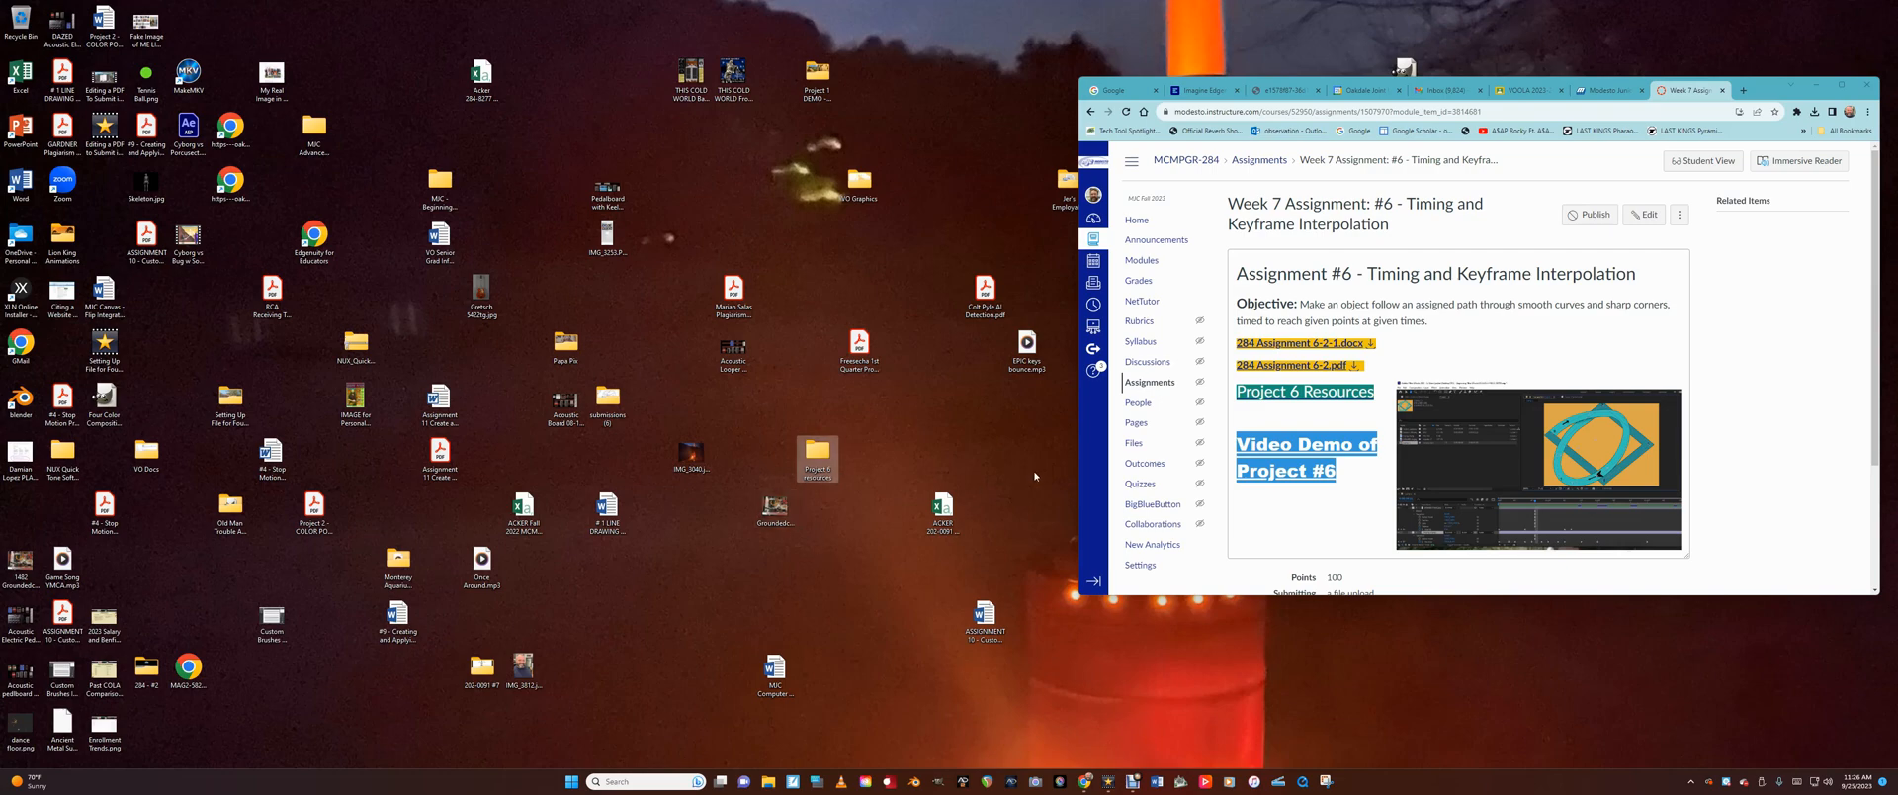
Open the Project 6 Resources page and save its audio file as "Sound Effect" in the Project 6 resources folder.
left_click(1304, 393)
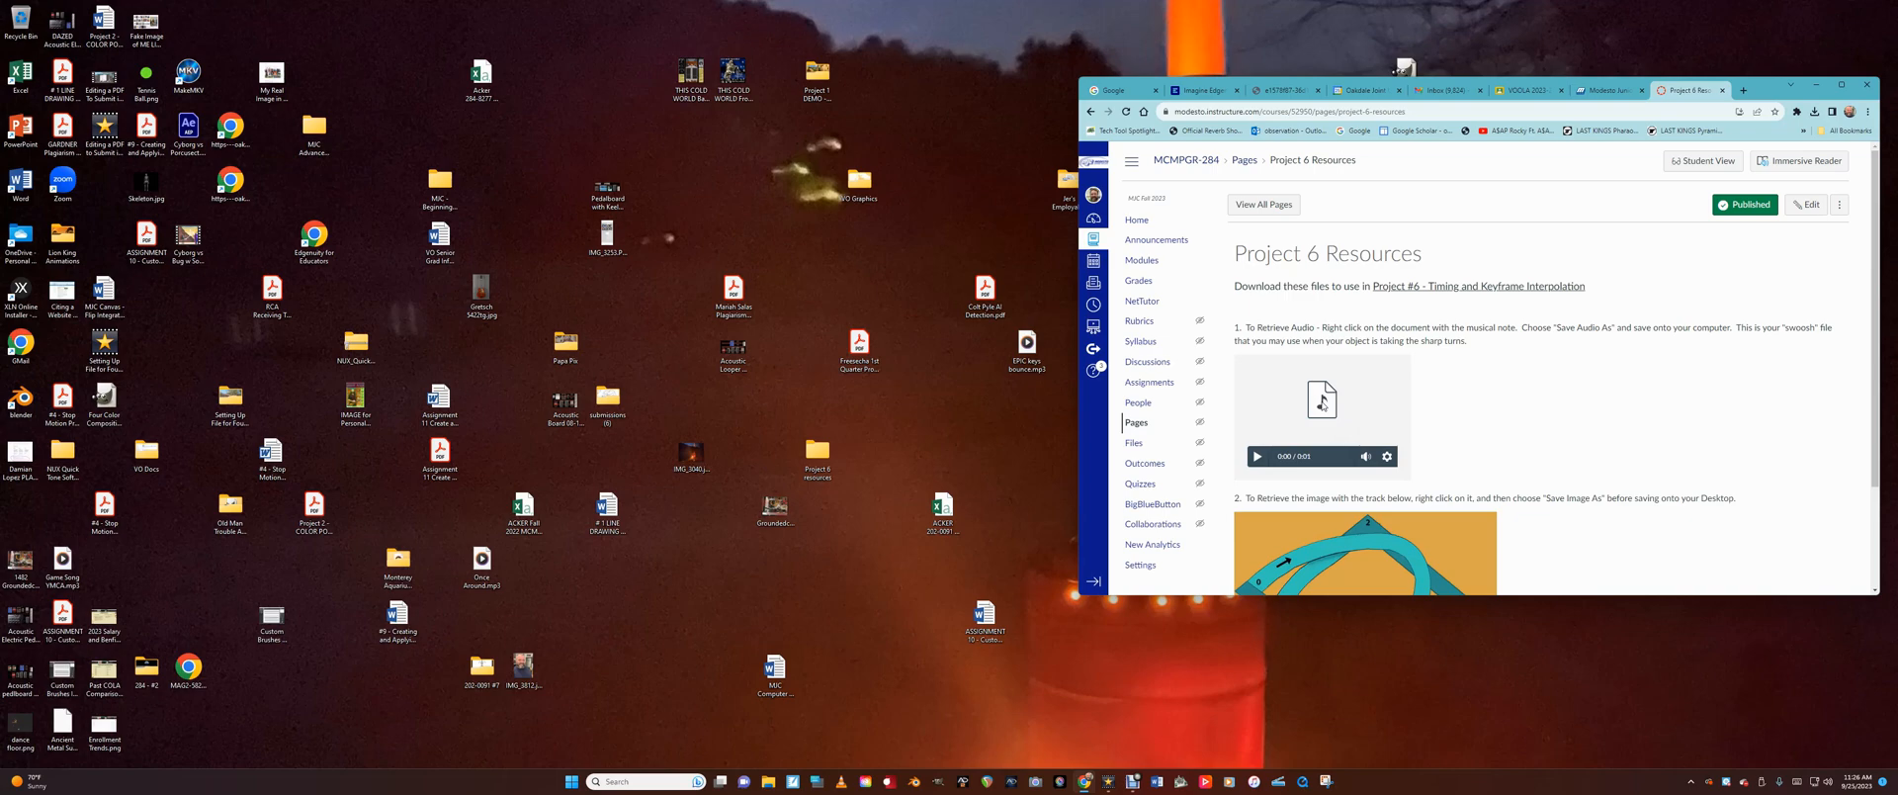
right_click(1323, 406)
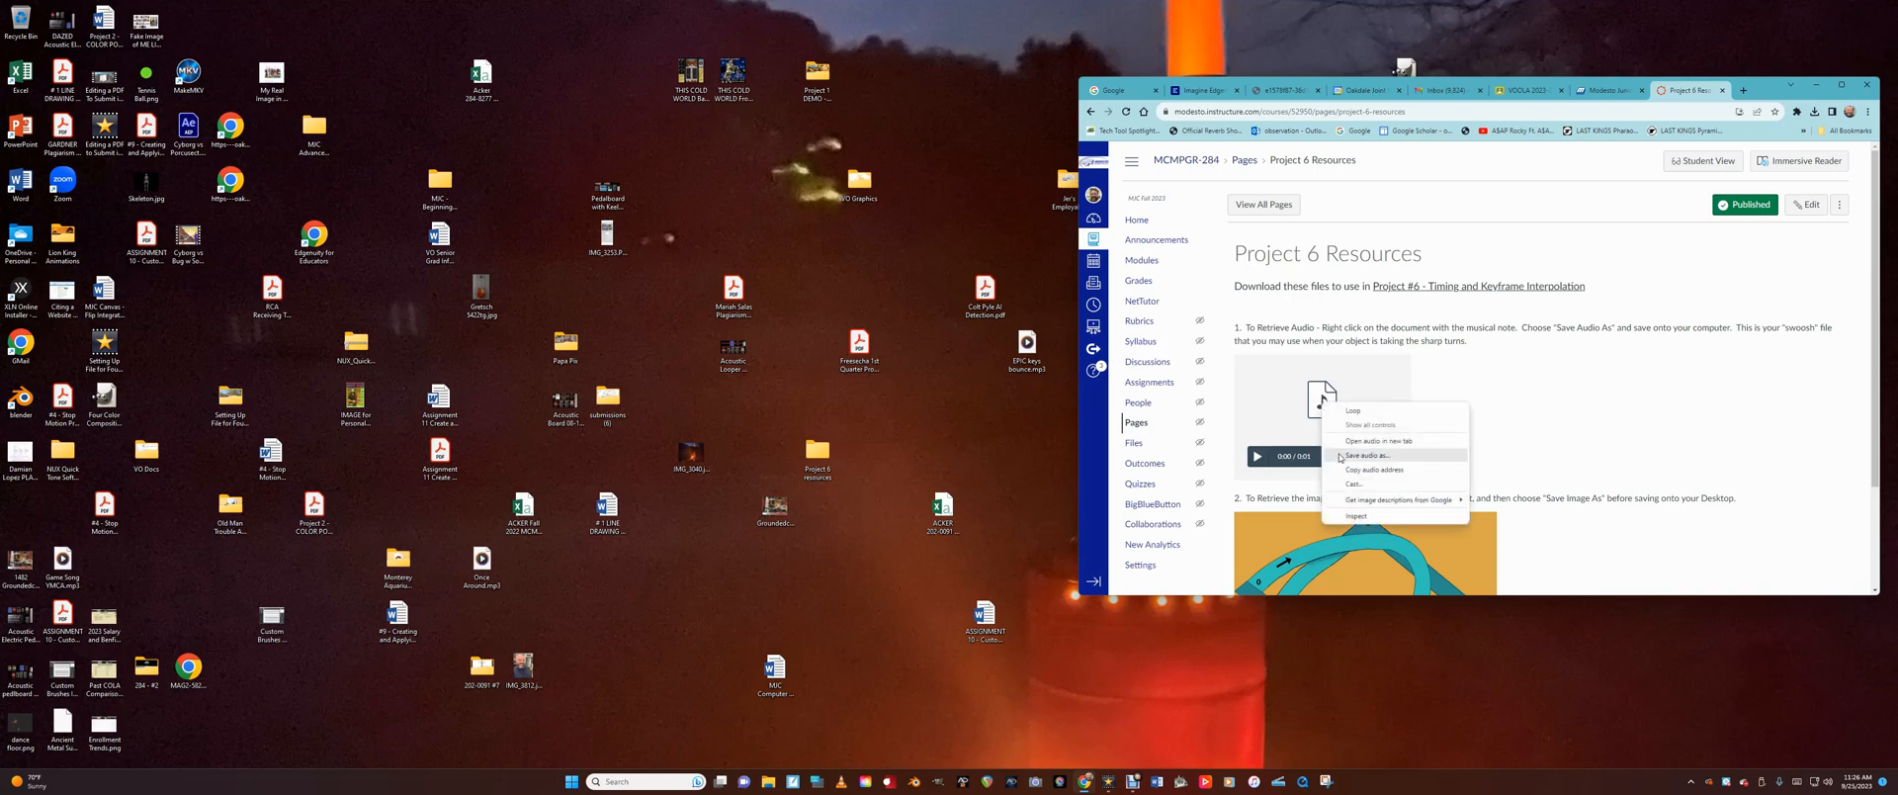
left_click(1341, 457)
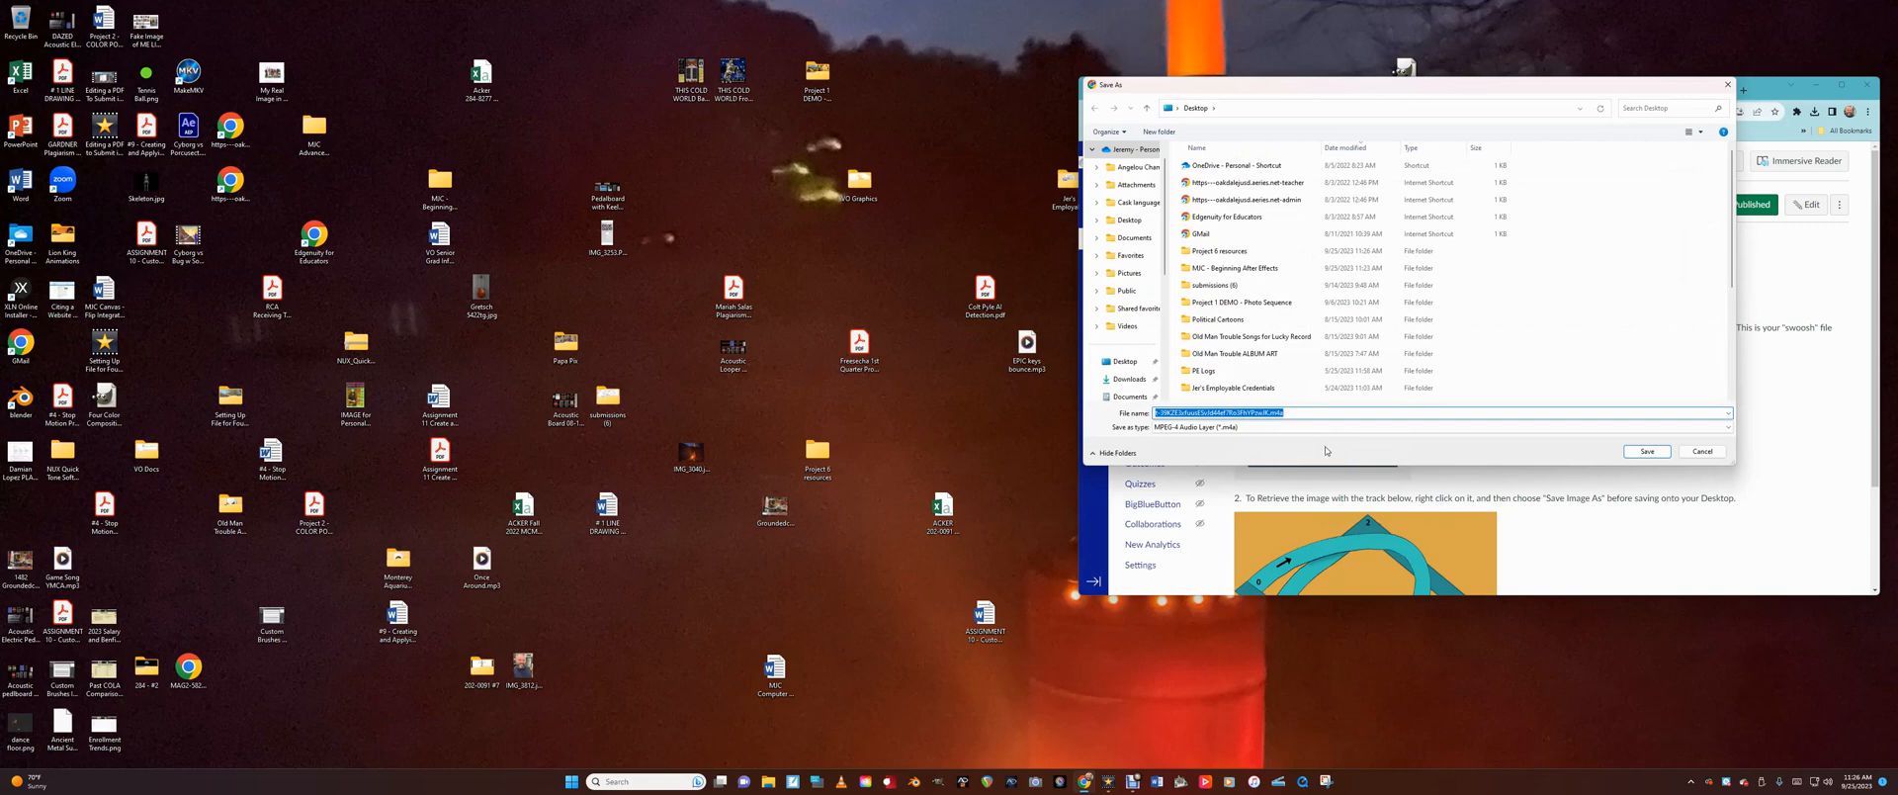
type("Sound Effect")
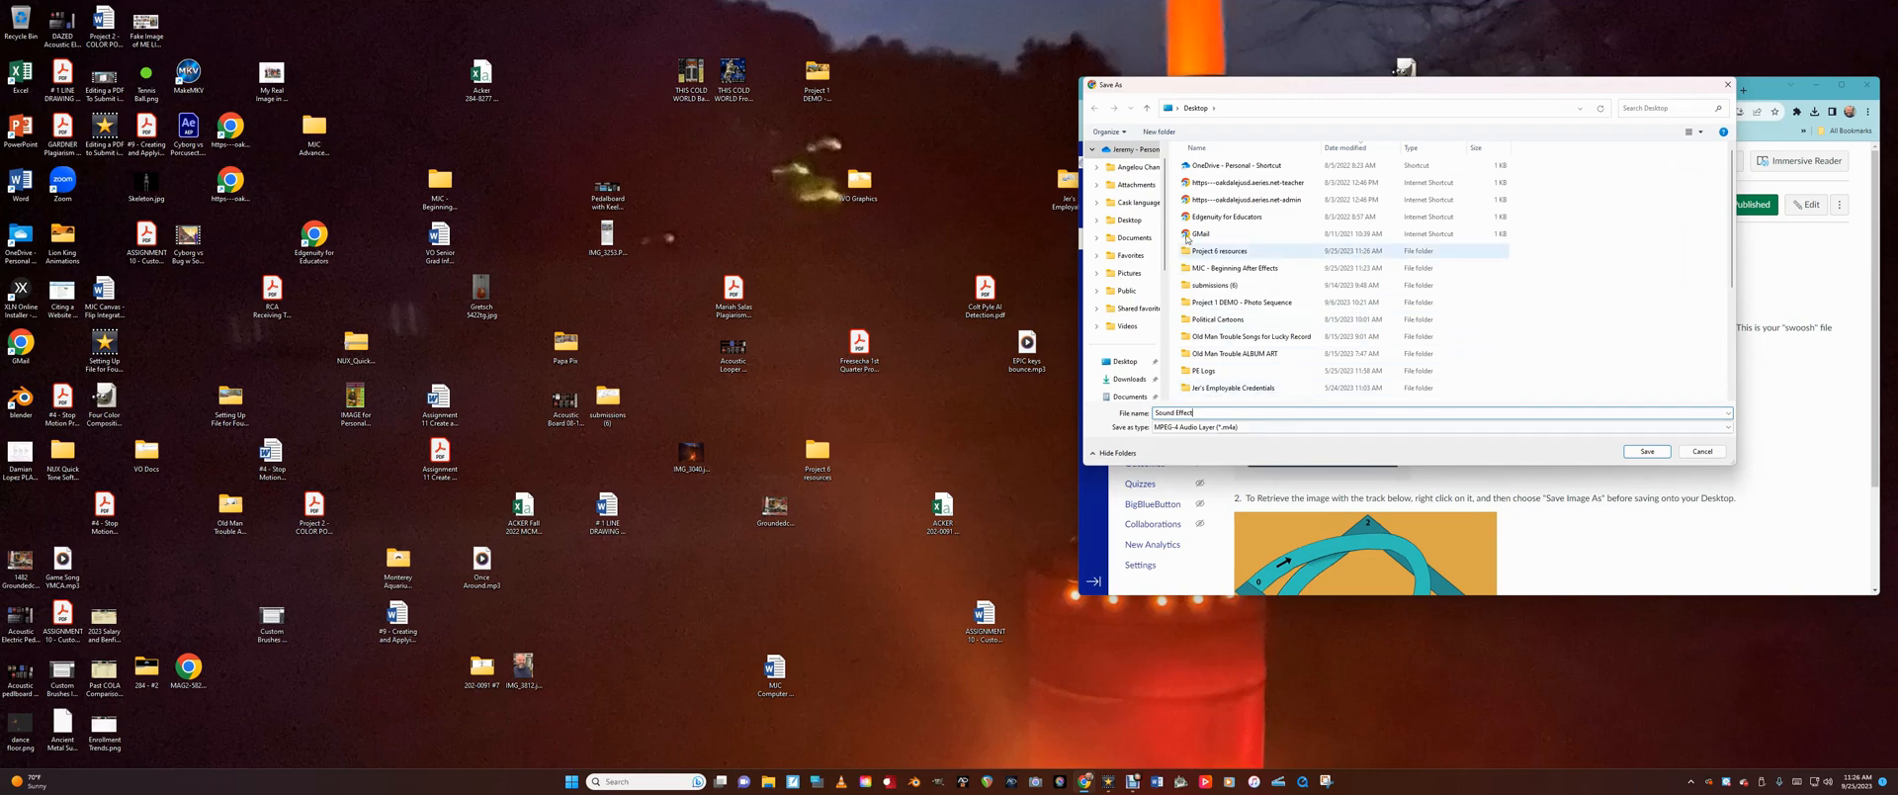
double_click(1245, 251)
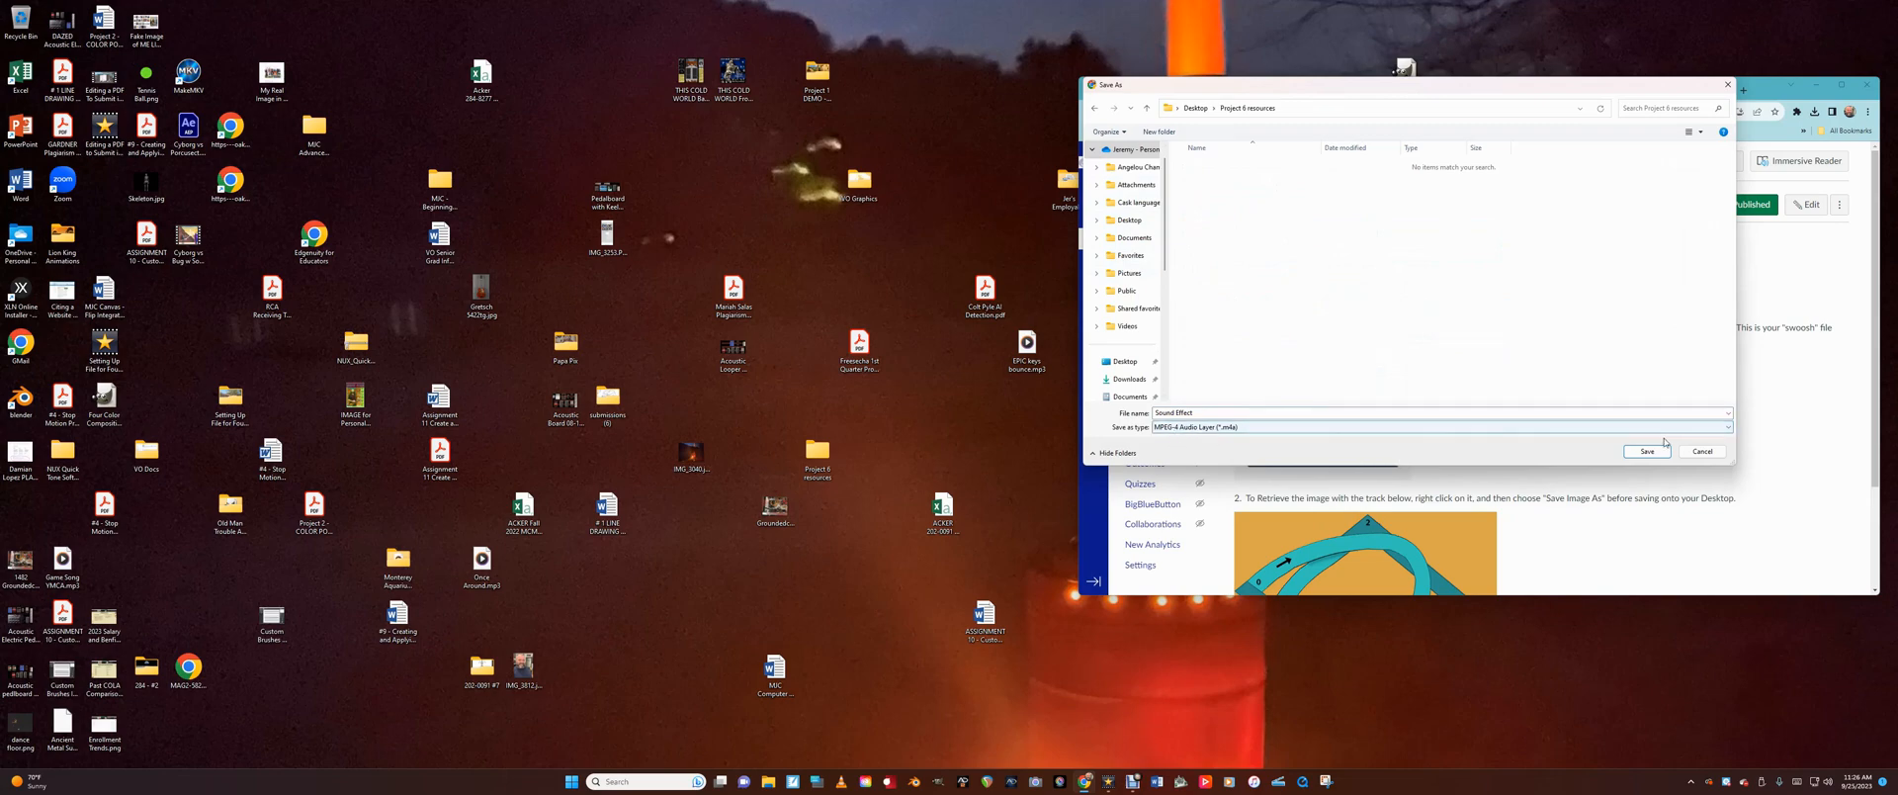
left_click(1226, 428)
left_click(1223, 436)
left_click(1640, 451)
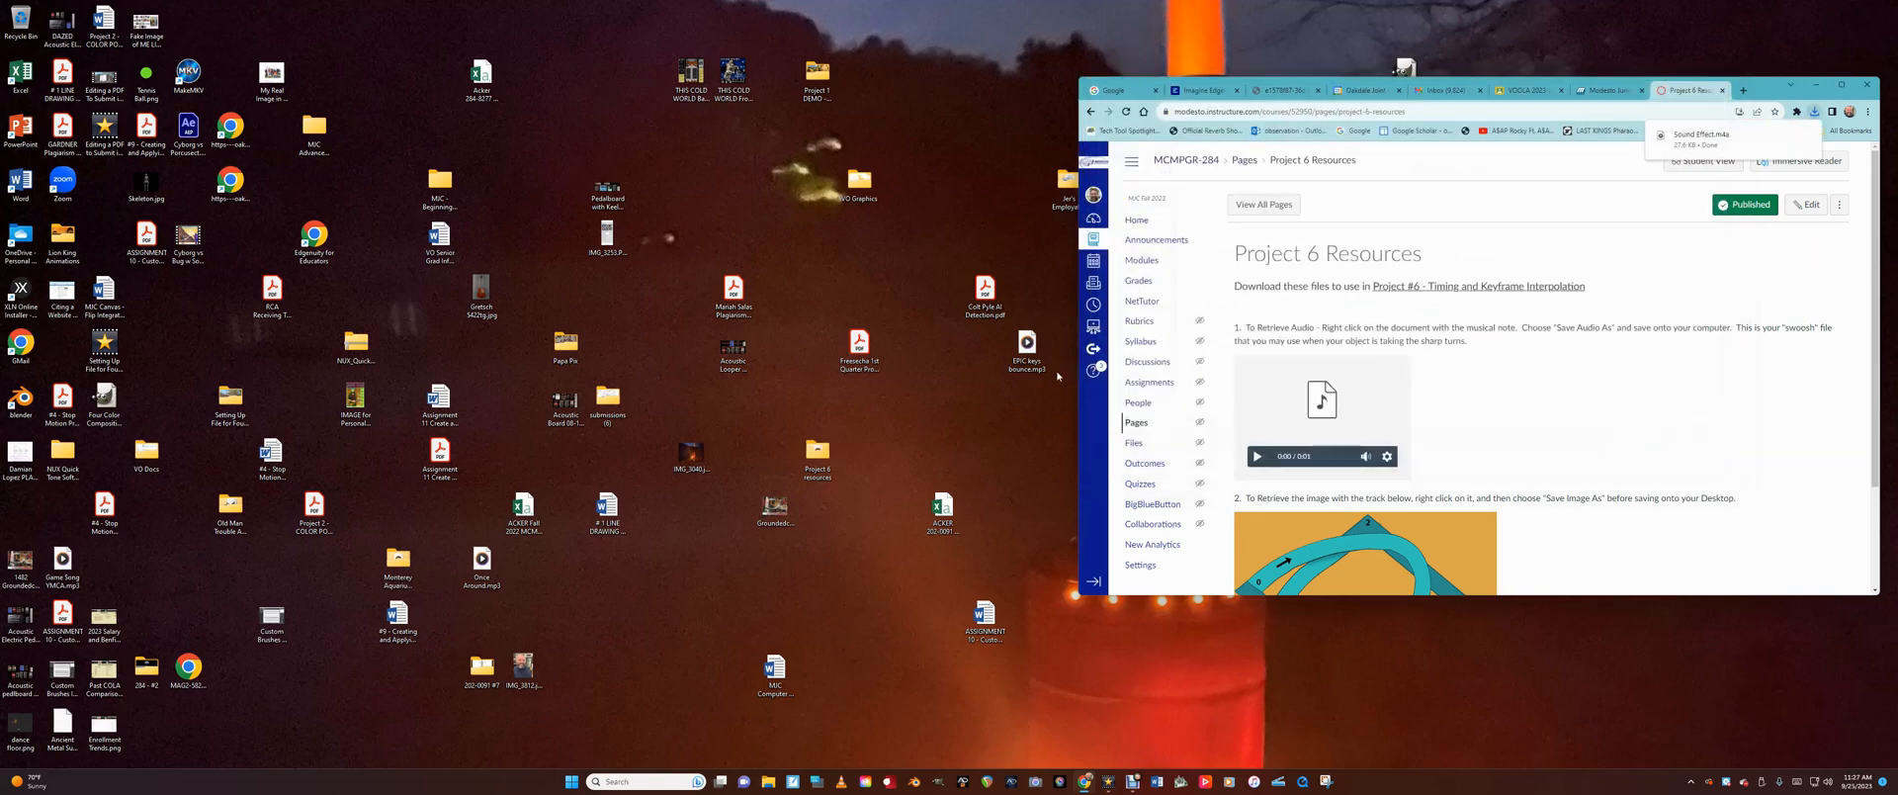
Save the track image from the resources page as a JPEG in the Project 6 resources folder.
scroll(1446, 459, "down", 1)
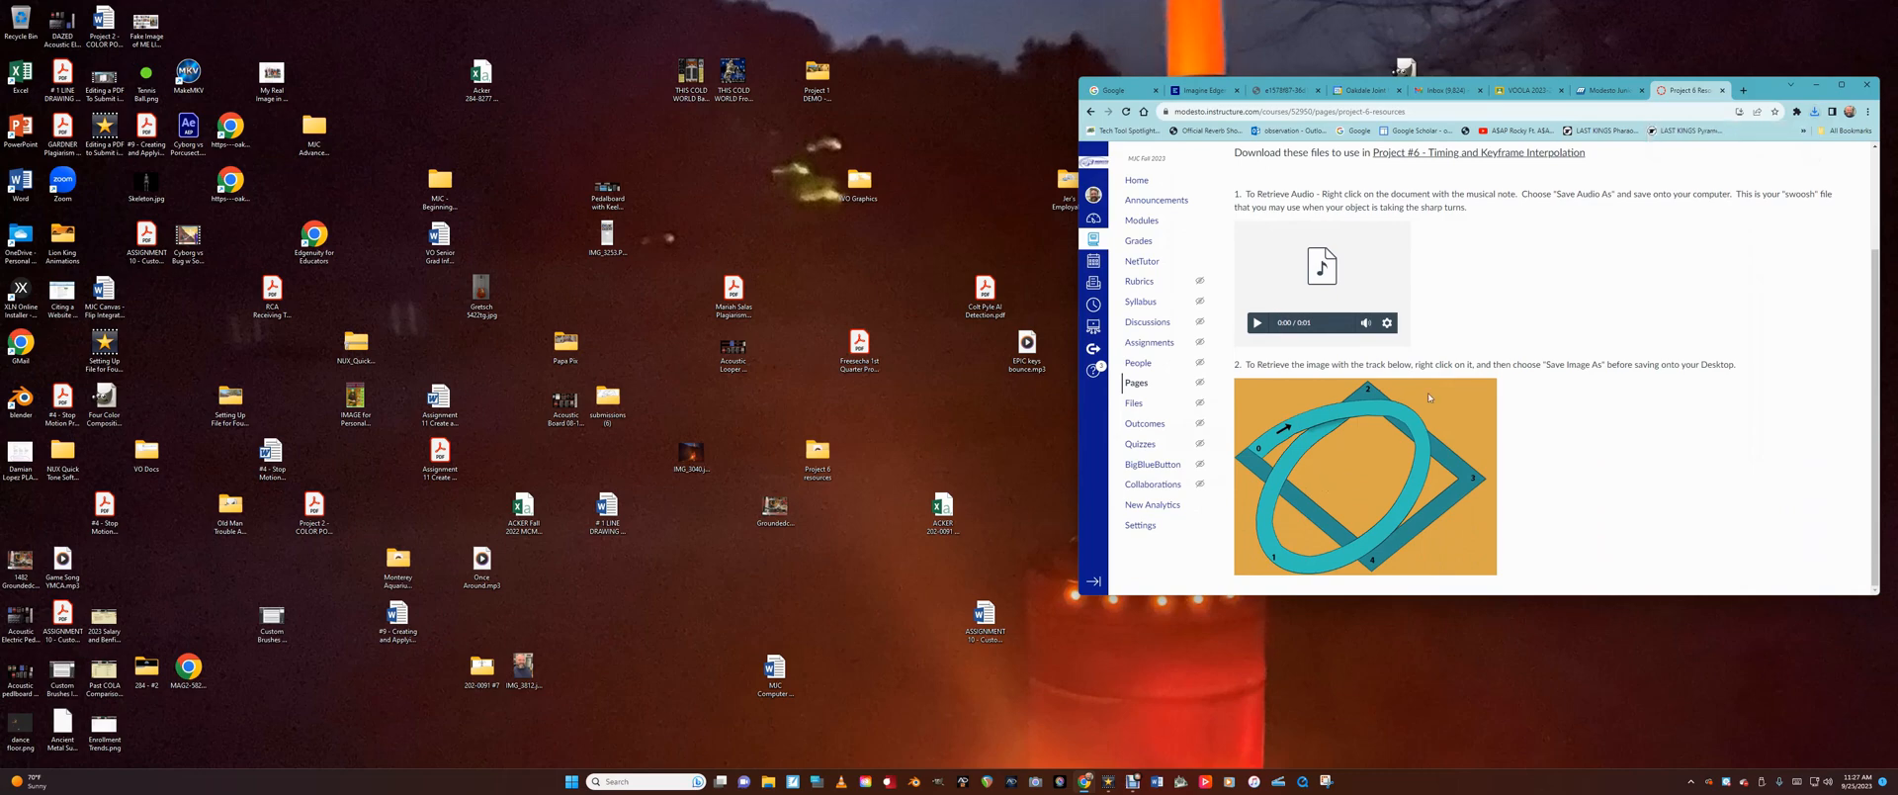
right_click(1327, 467)
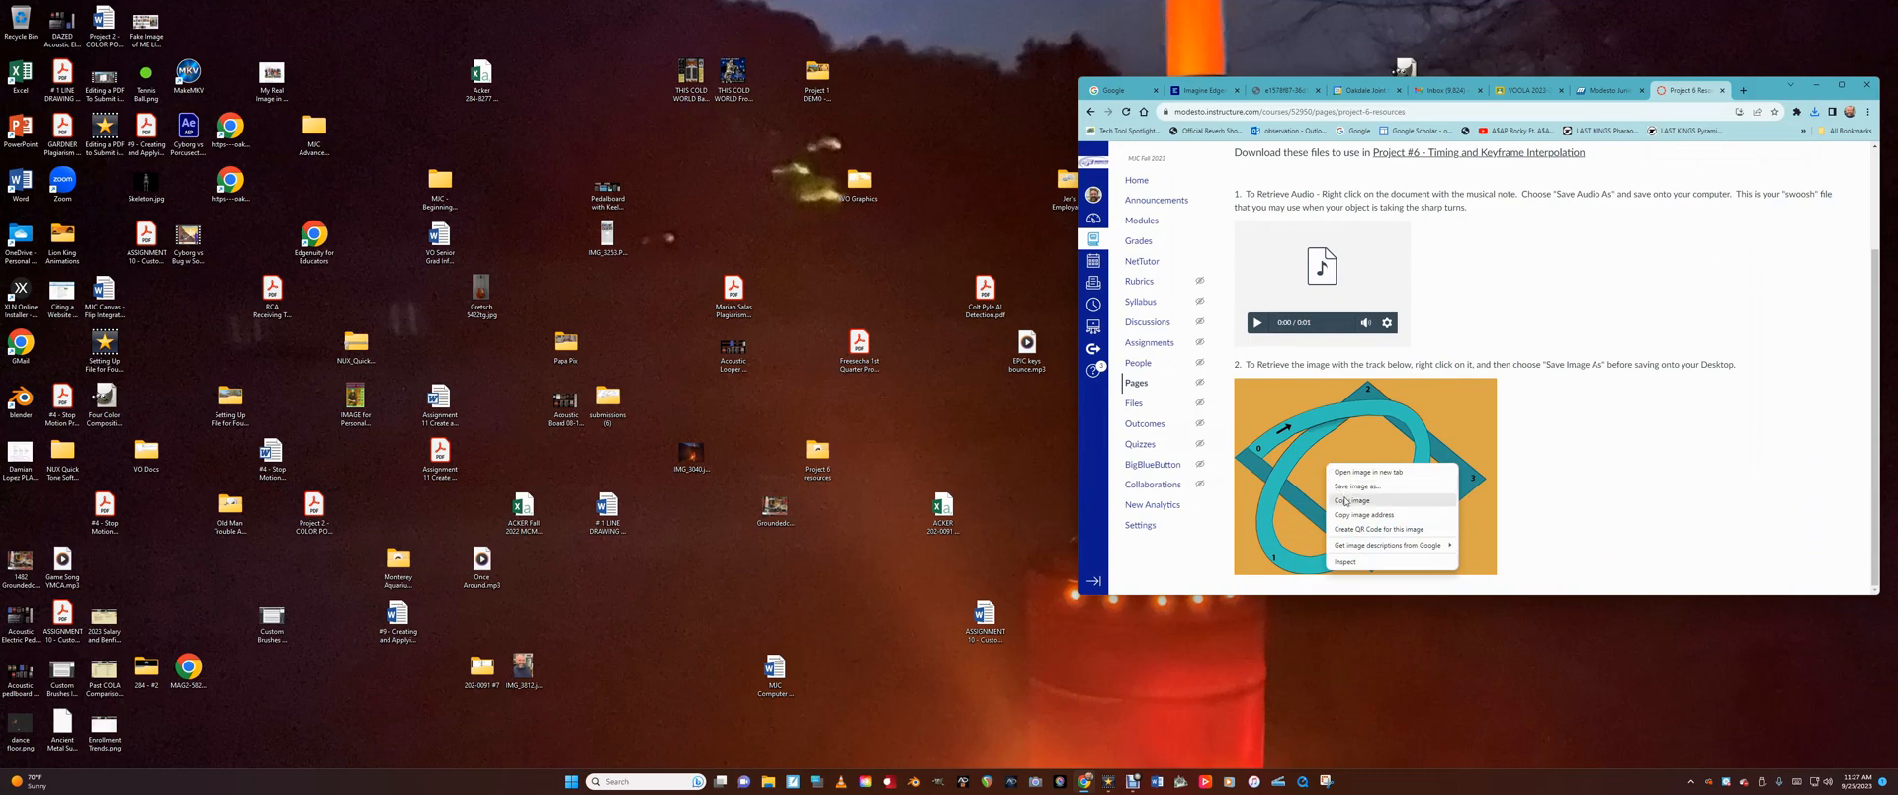
left_click(1345, 486)
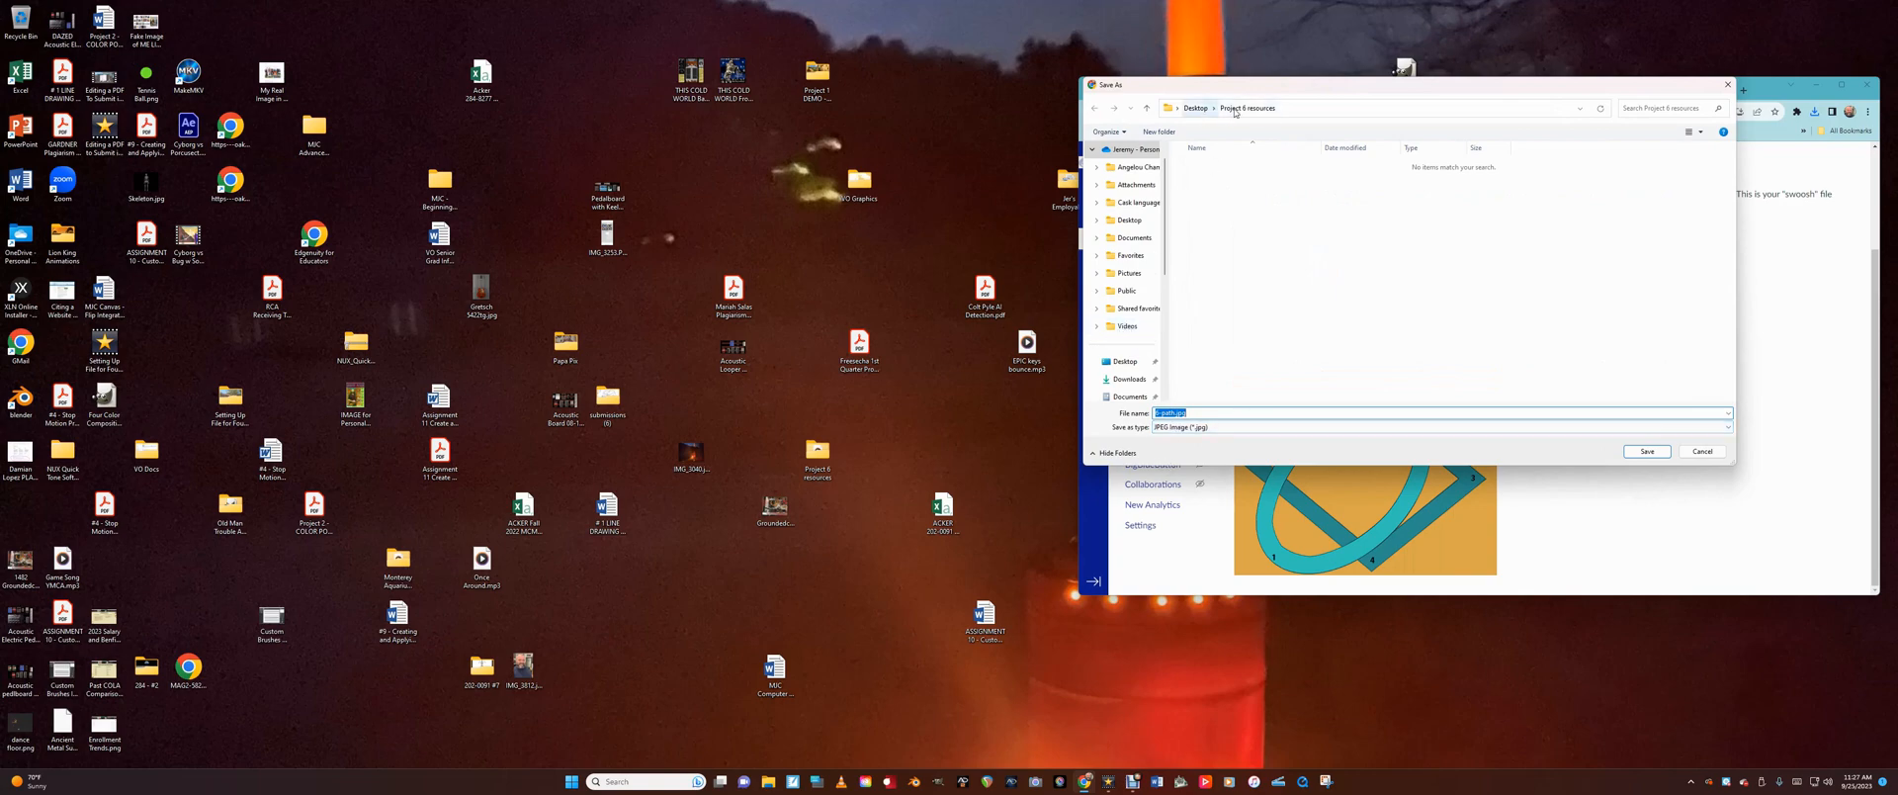
left_click(1646, 451)
Check the downloaded files in the Project 6 resources folder by viewing 6-path.jpg, and put the windows away.
double_click(795, 473)
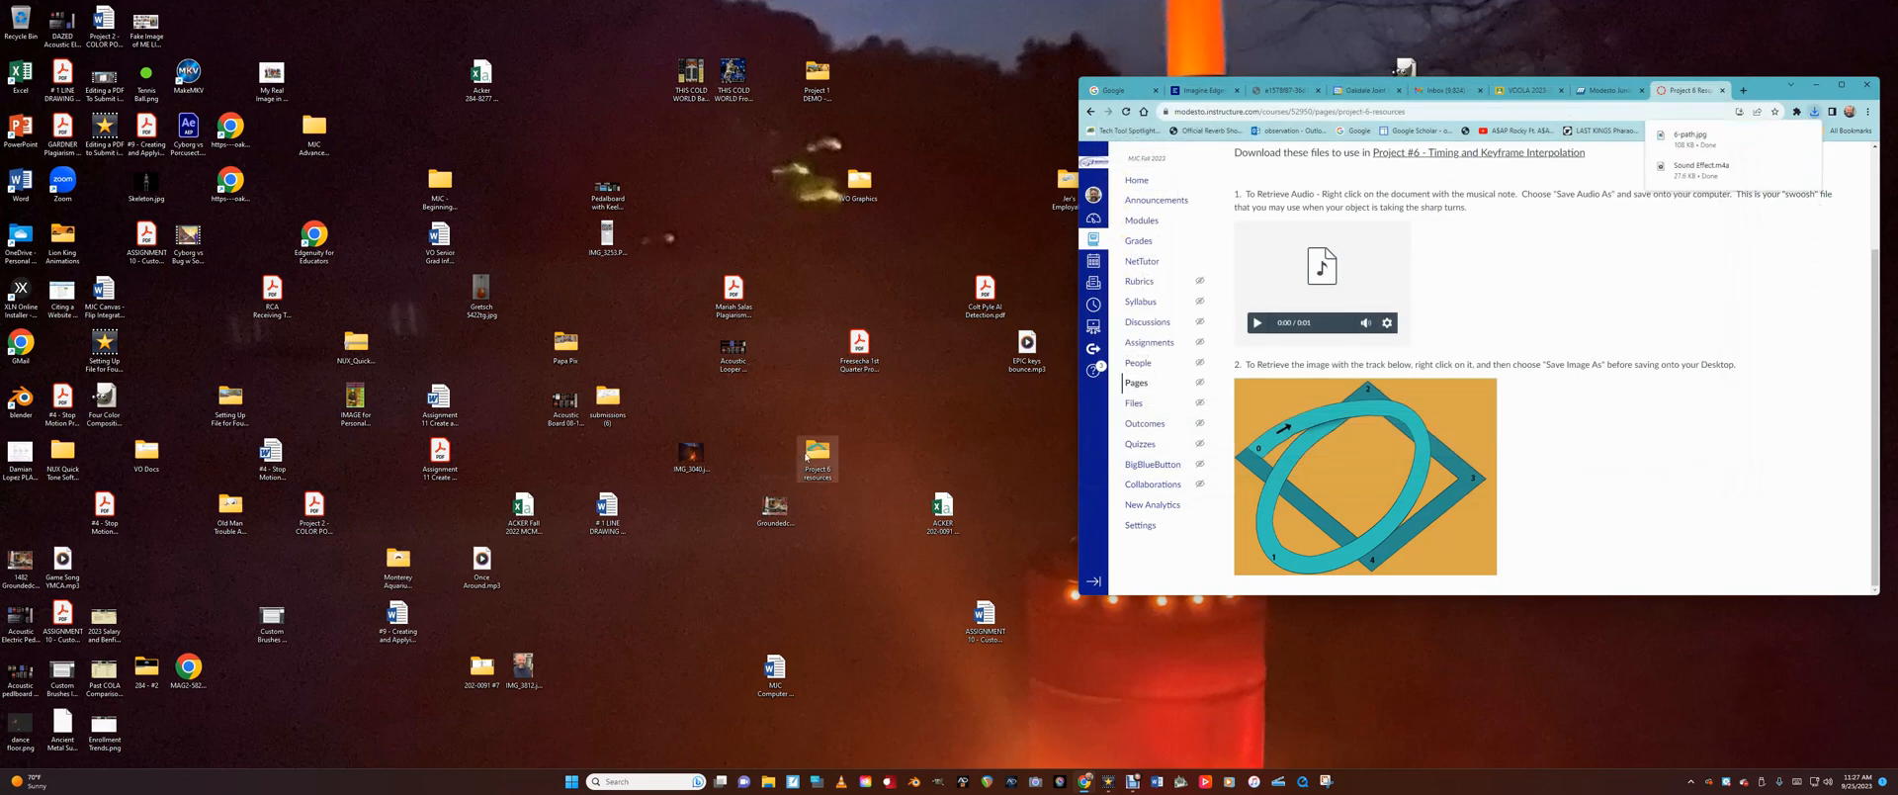
left_click_drag(555, 377, 566, 182)
double_click(398, 278)
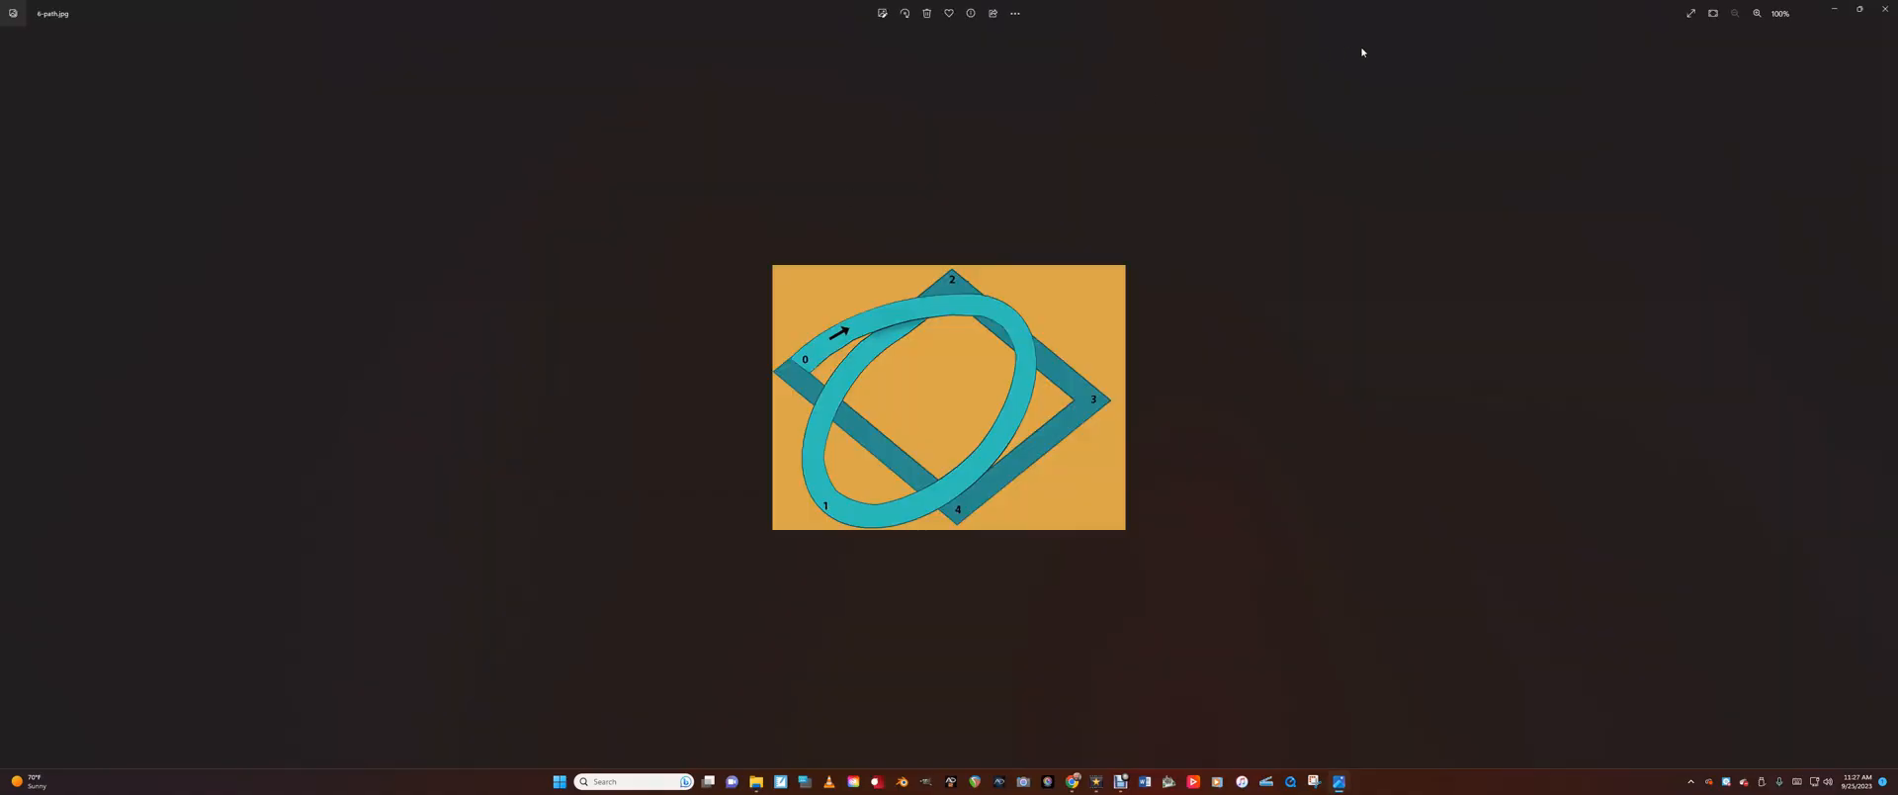
left_click(1885, 8)
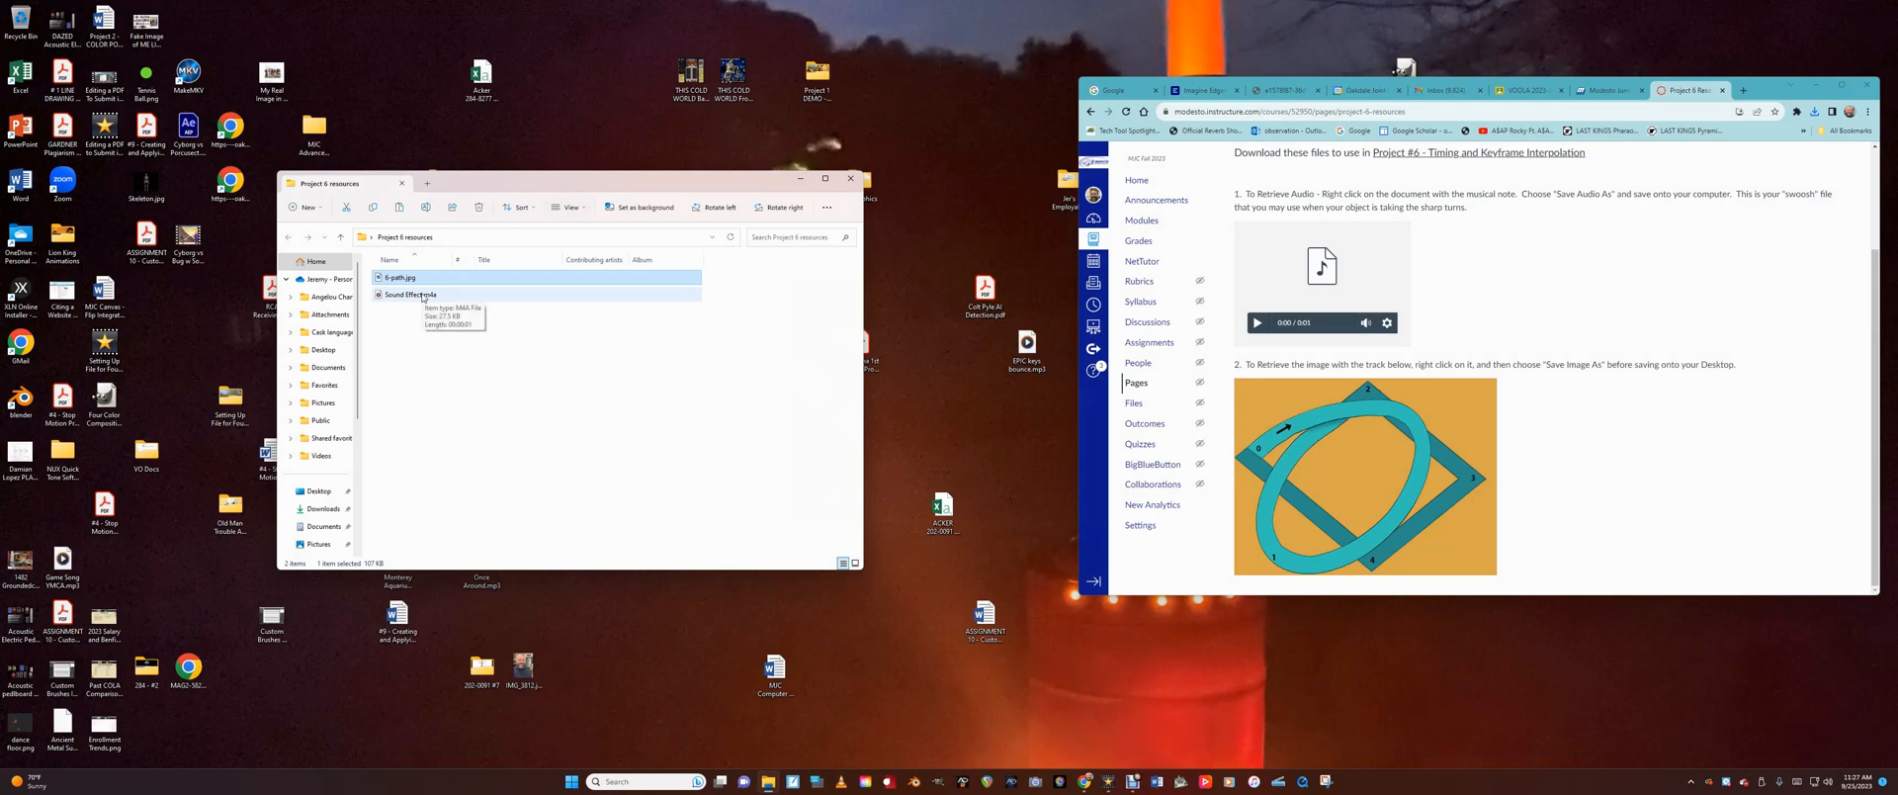
left_click(796, 180)
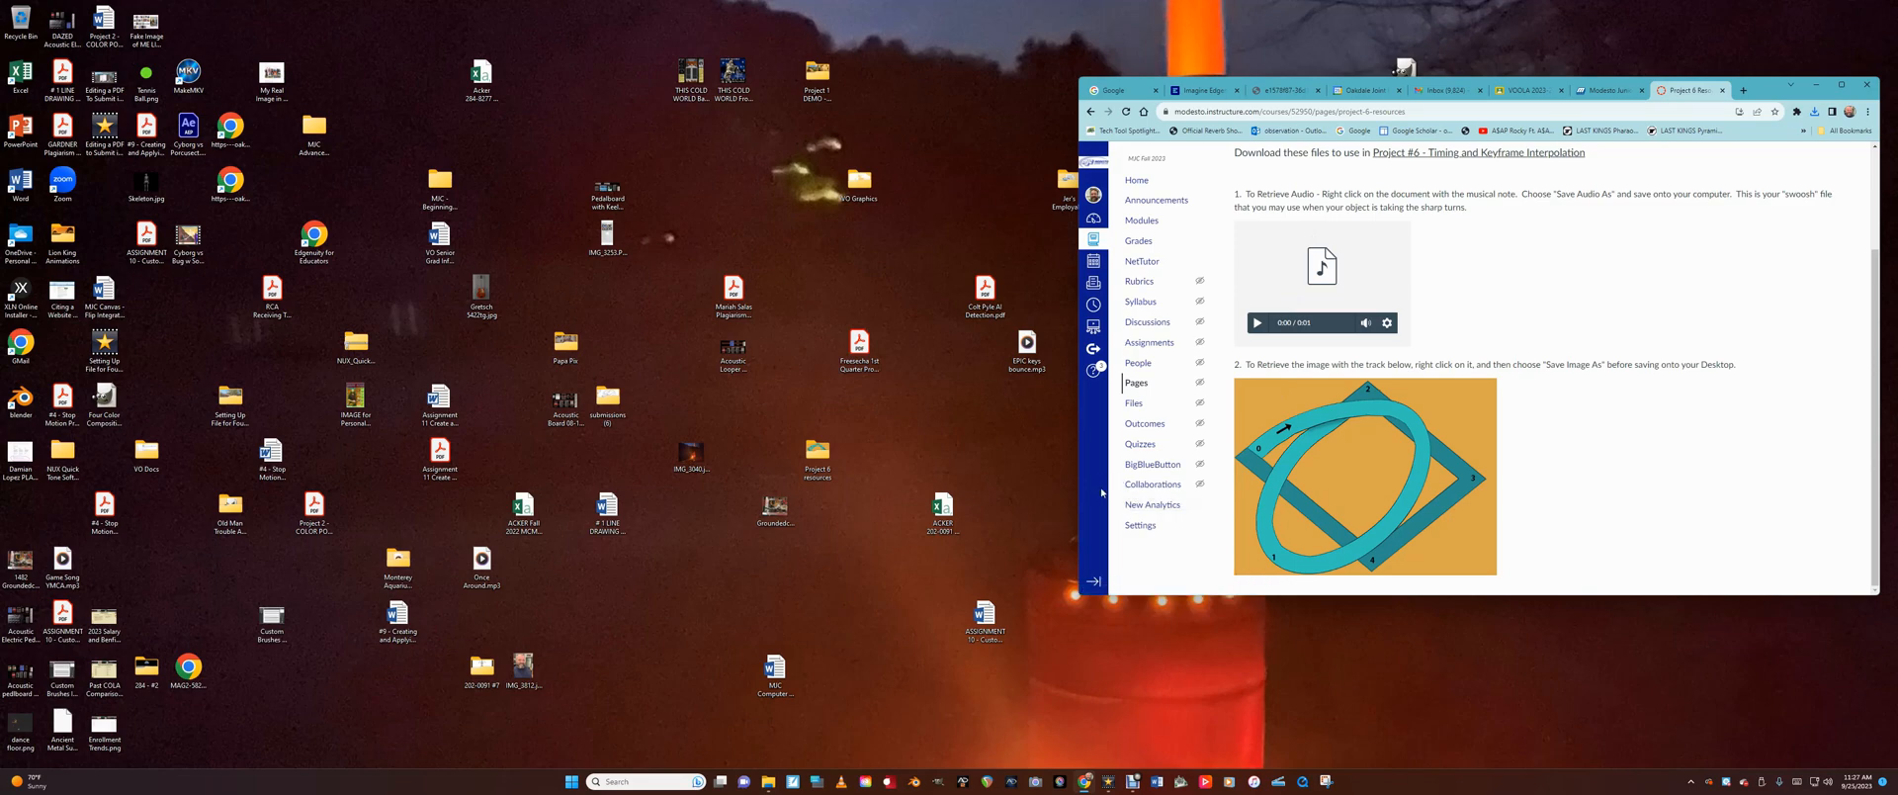
Switch to Creative Cloud Desktop, launch After Effects 23.3 from its installed apps, and start a new project.
left_click(865, 781)
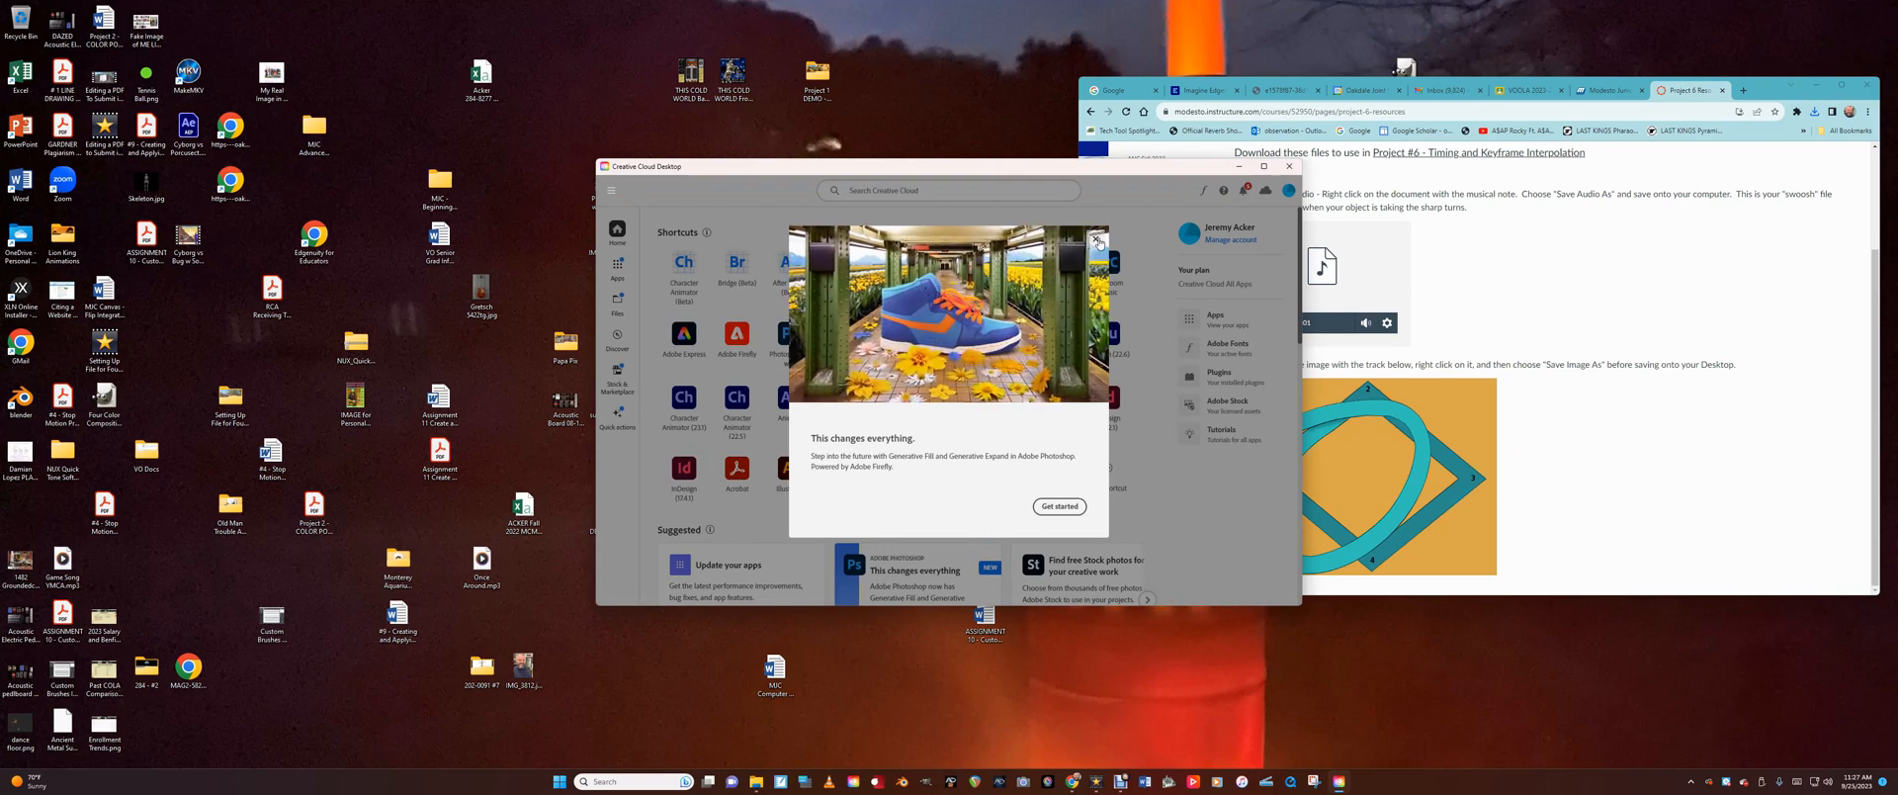
left_click(1093, 244)
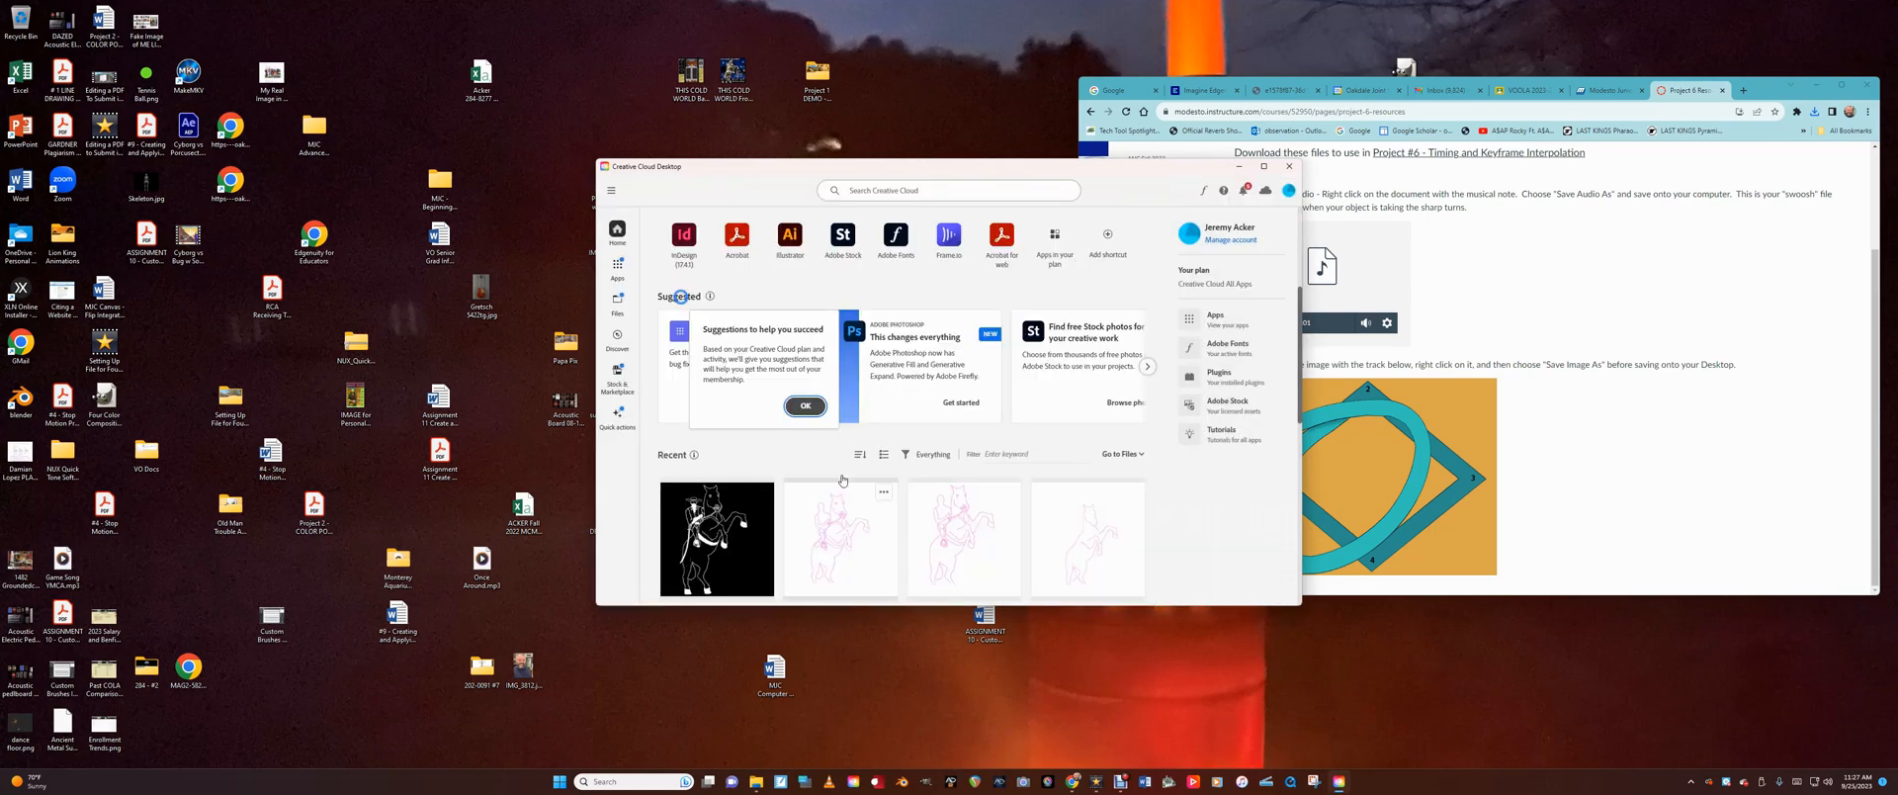
left_click(618, 267)
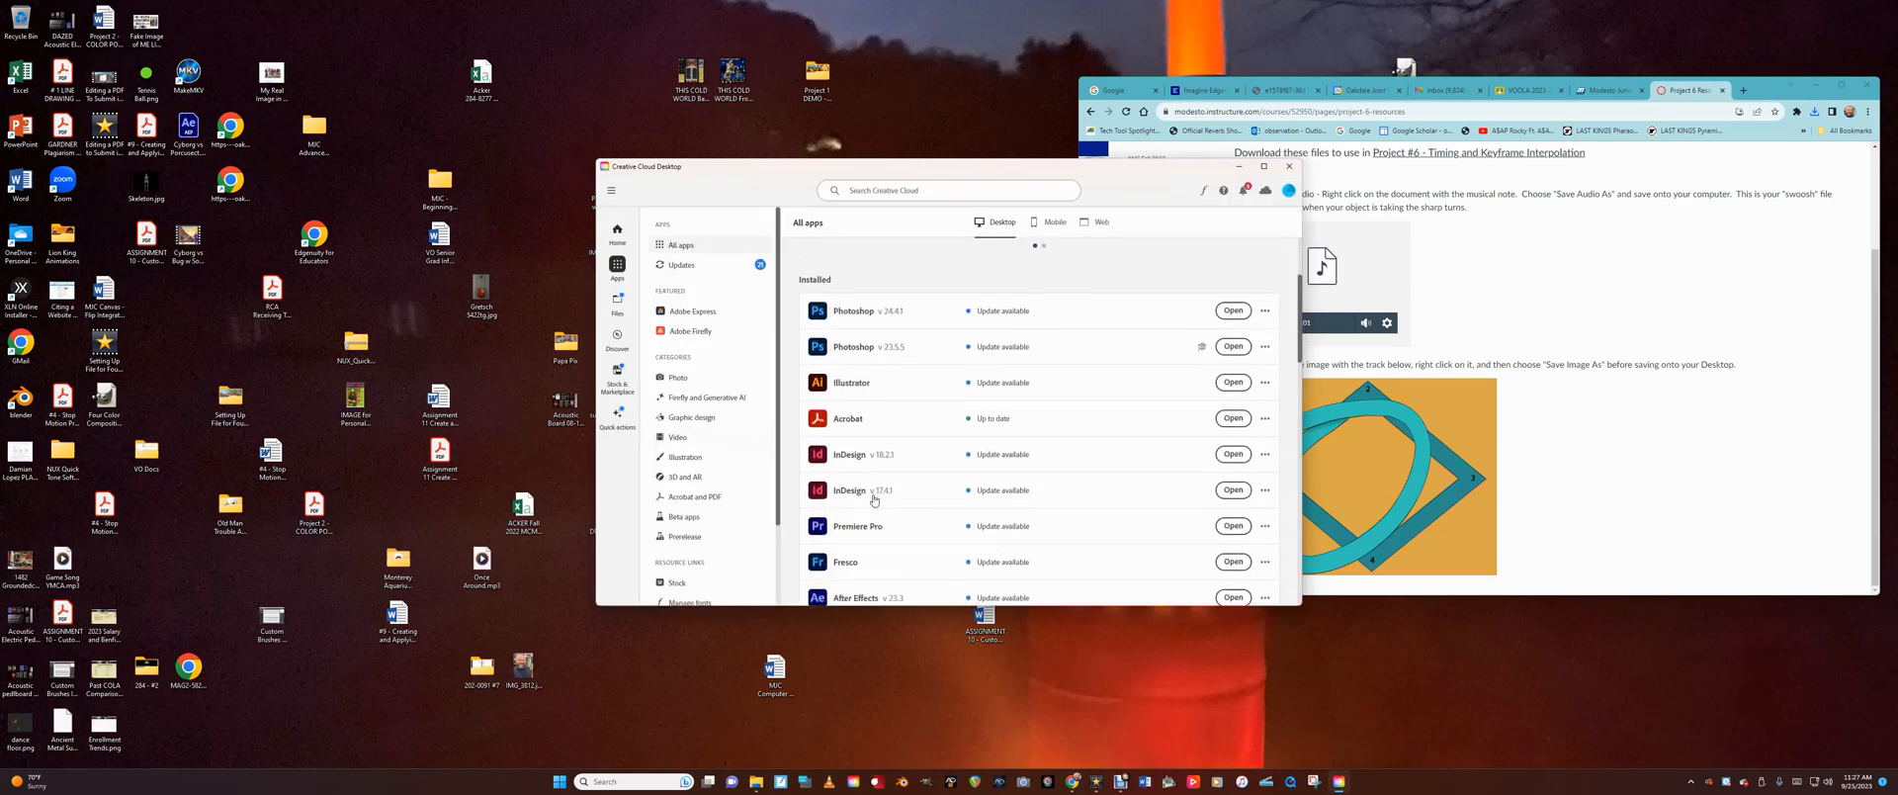
scroll(874, 500, "down", 2)
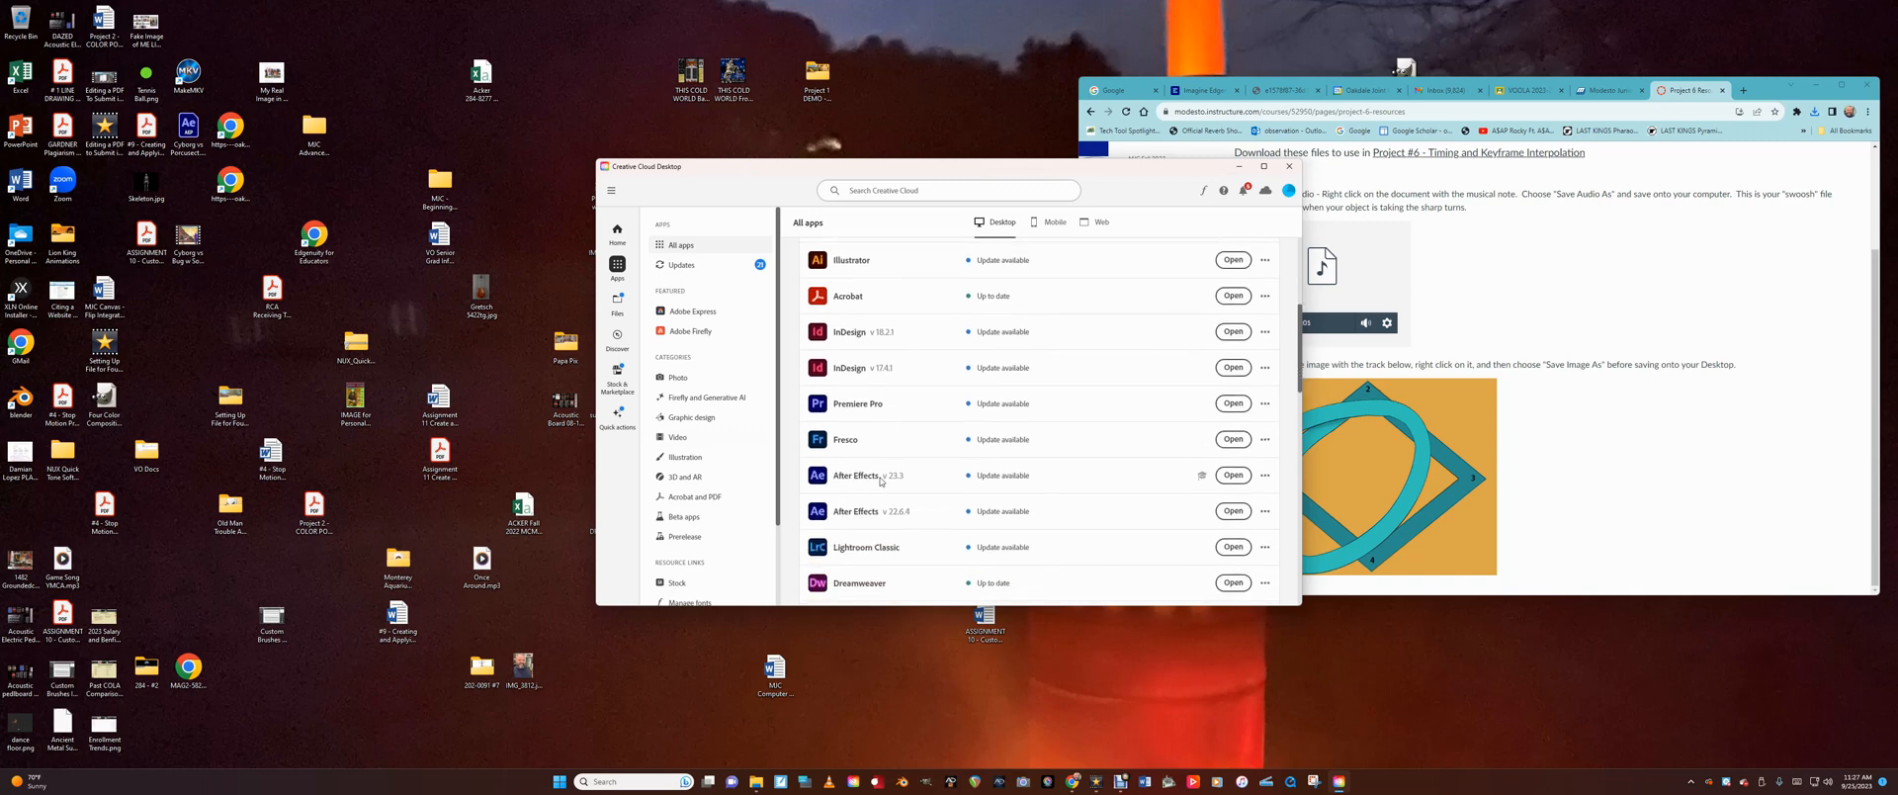
left_click(868, 476)
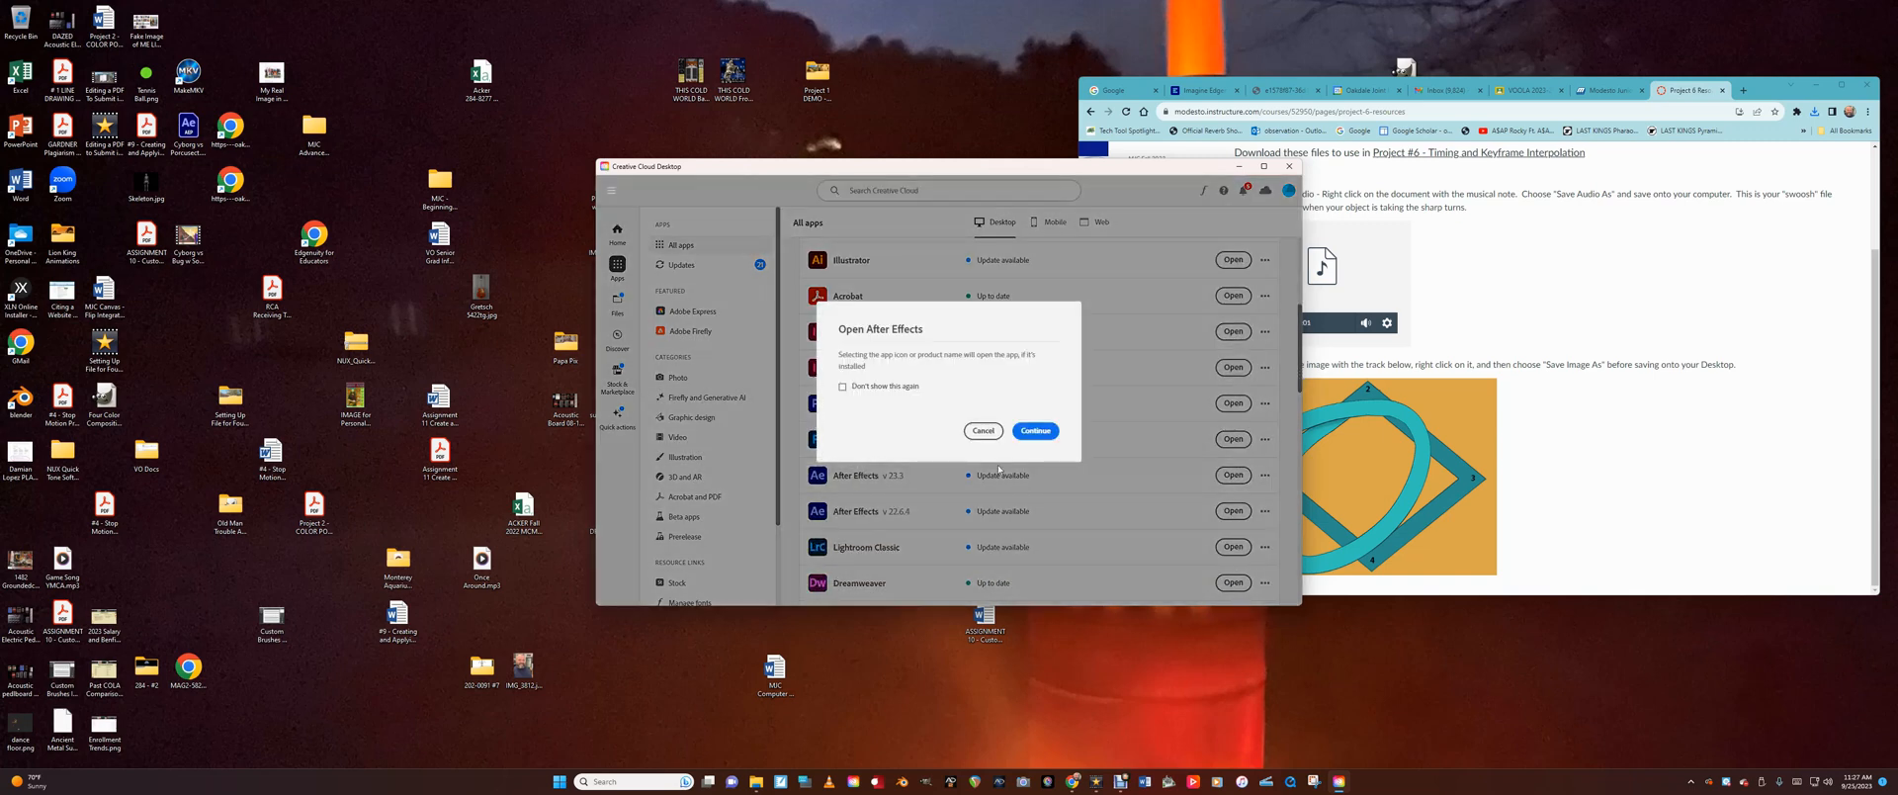
left_click(1034, 431)
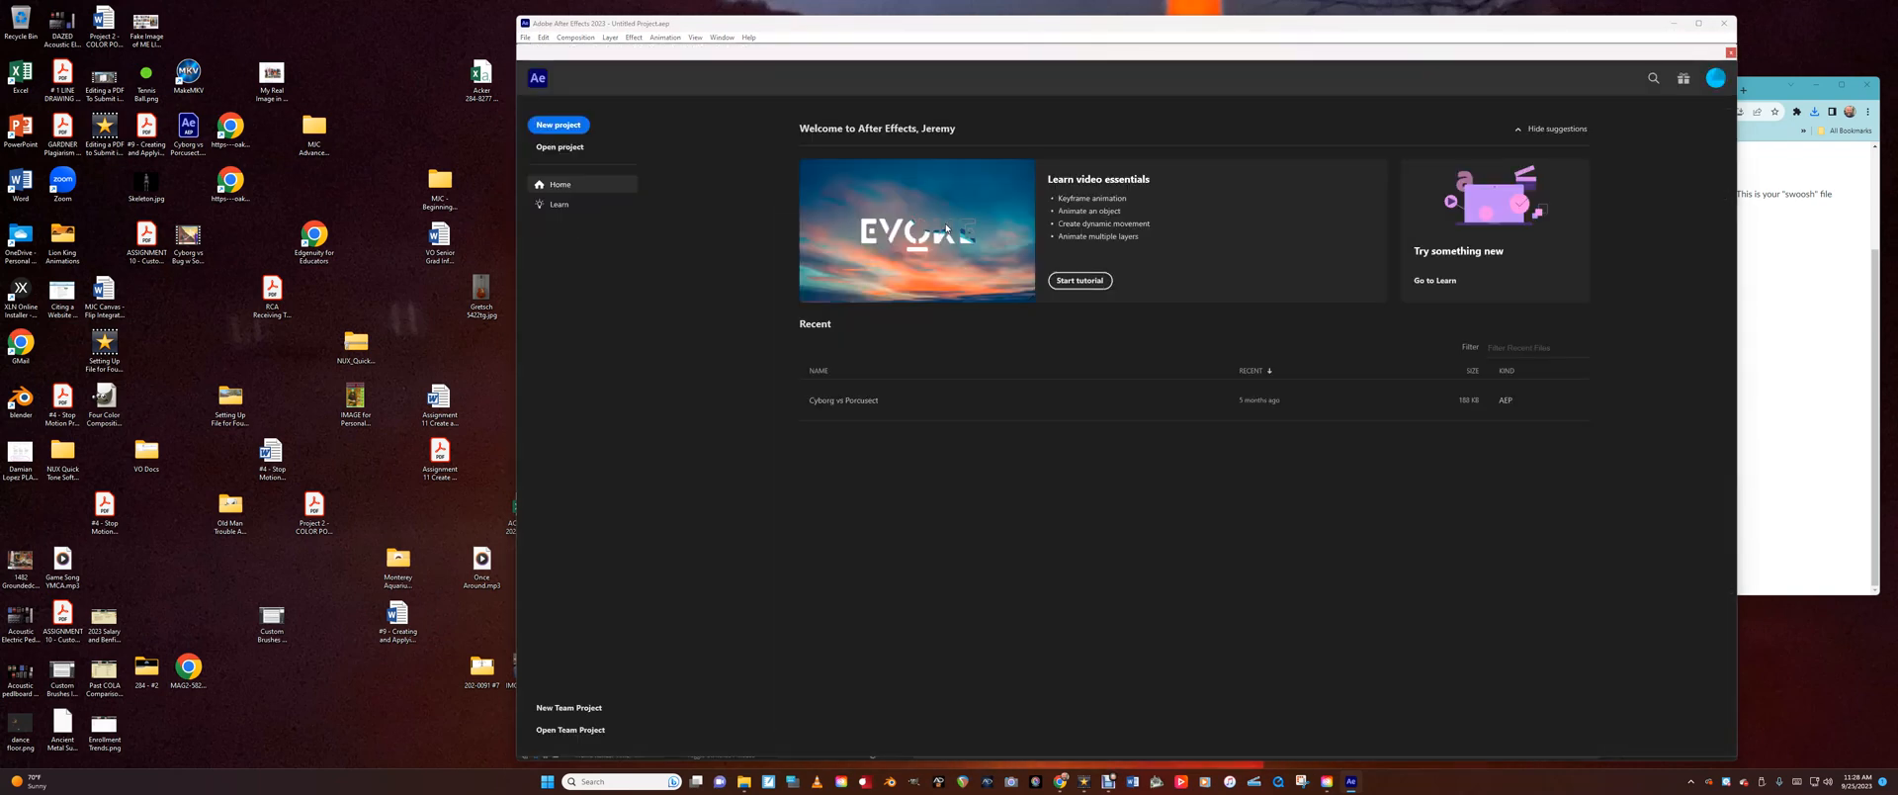
left_click(558, 125)
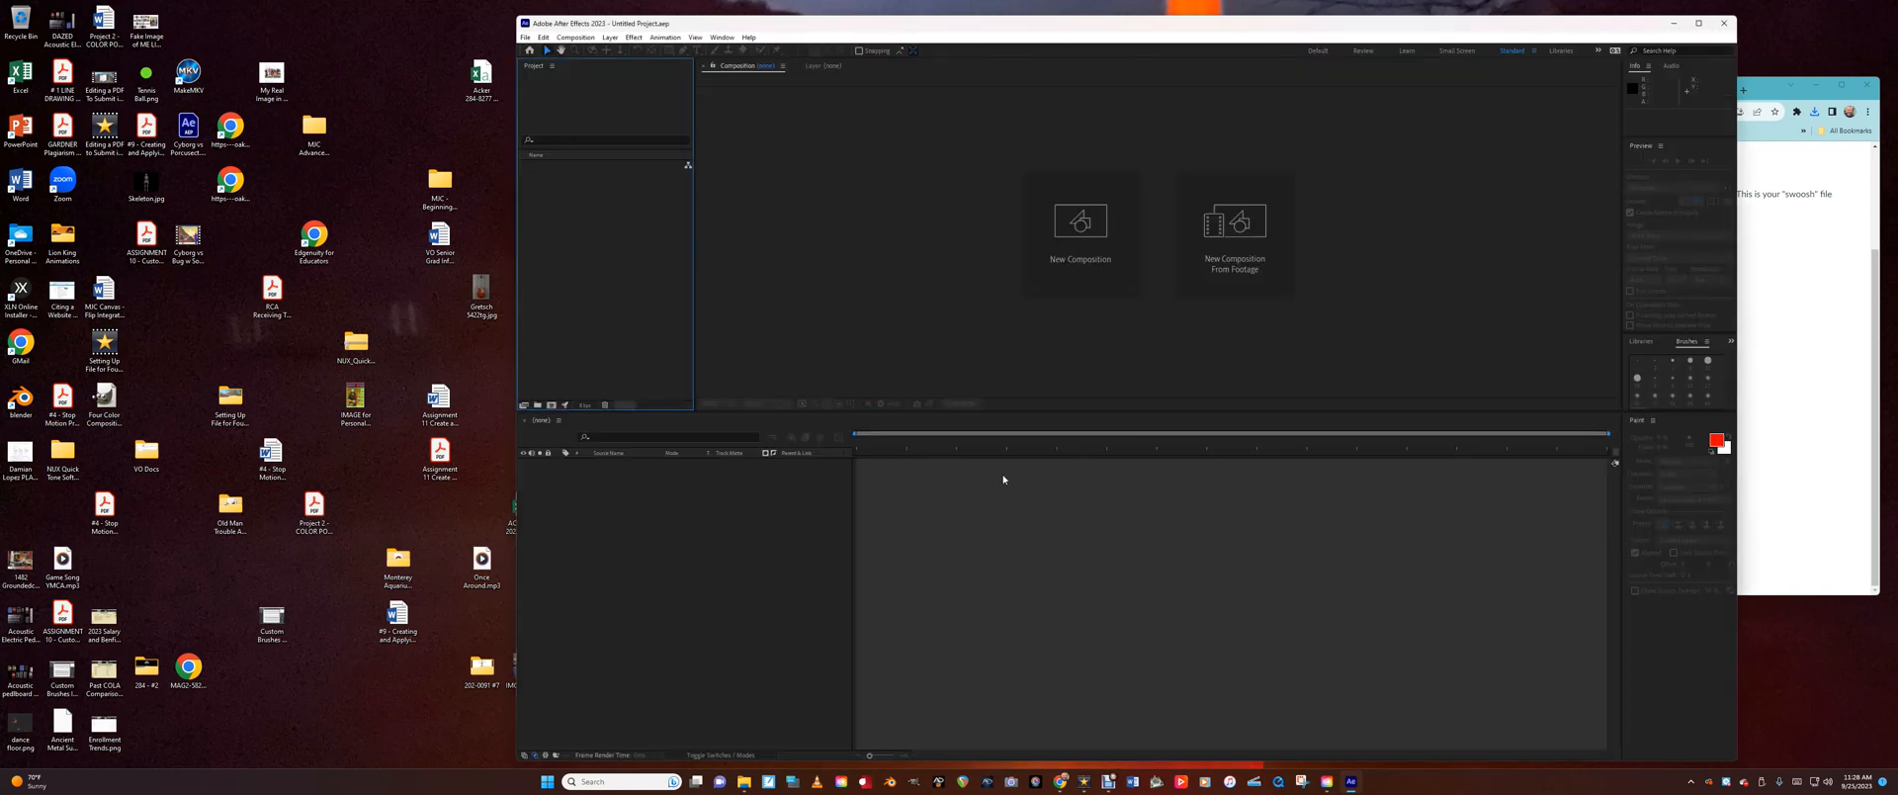
Create a new 5-second composition with a frame rate of 15 frames per second.
left_click(1061, 236)
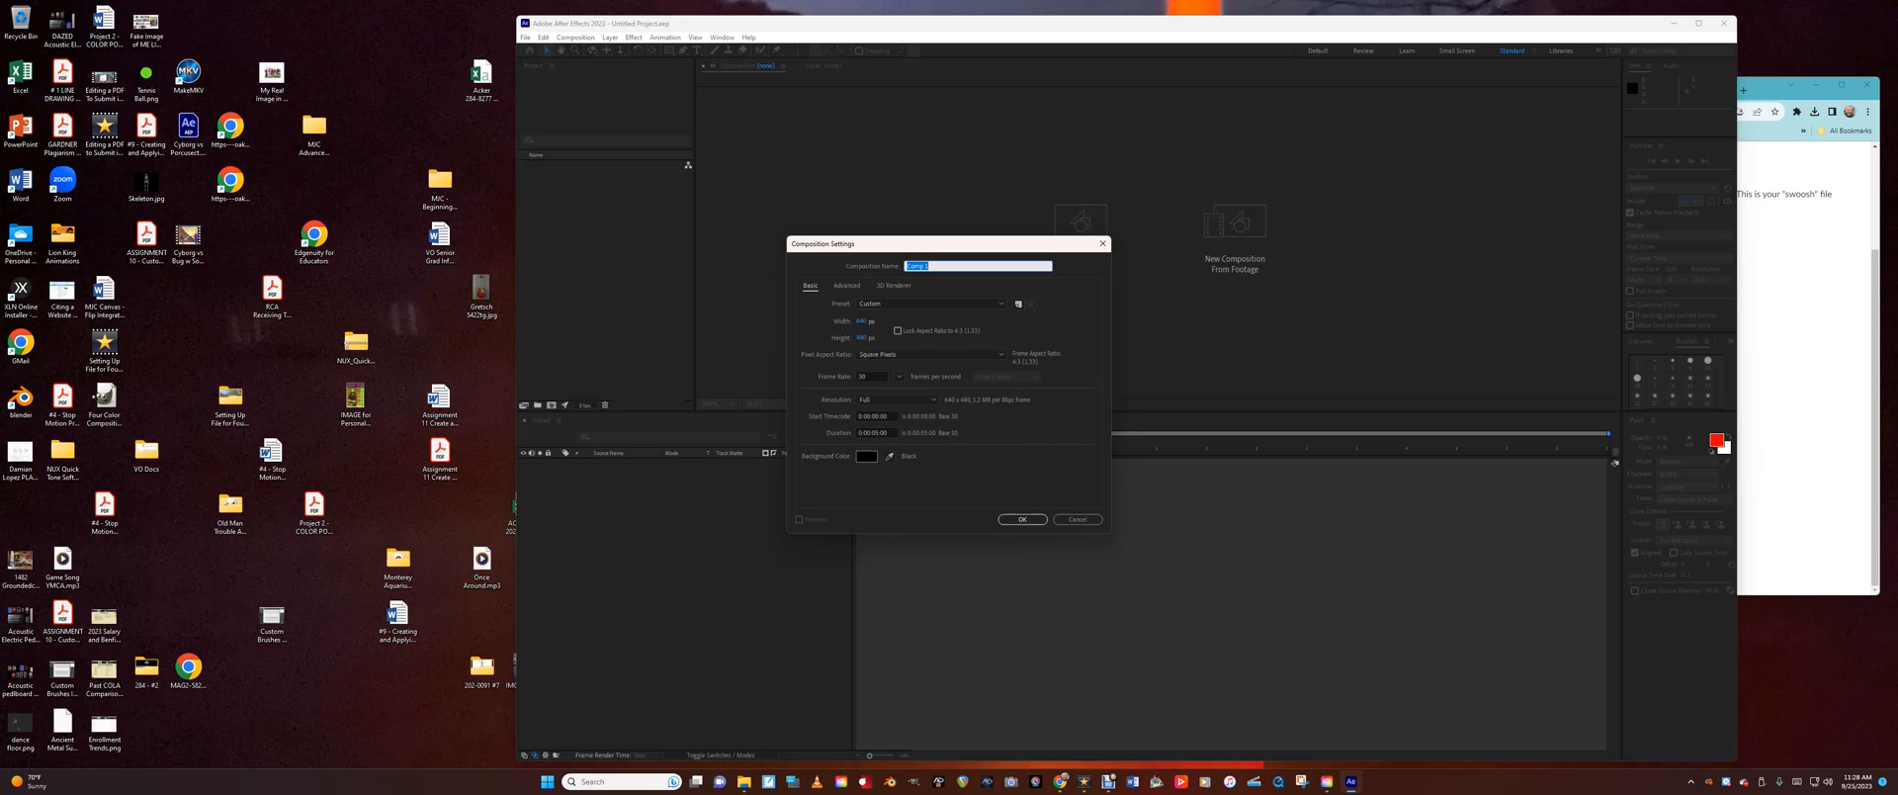
left_click(870, 377)
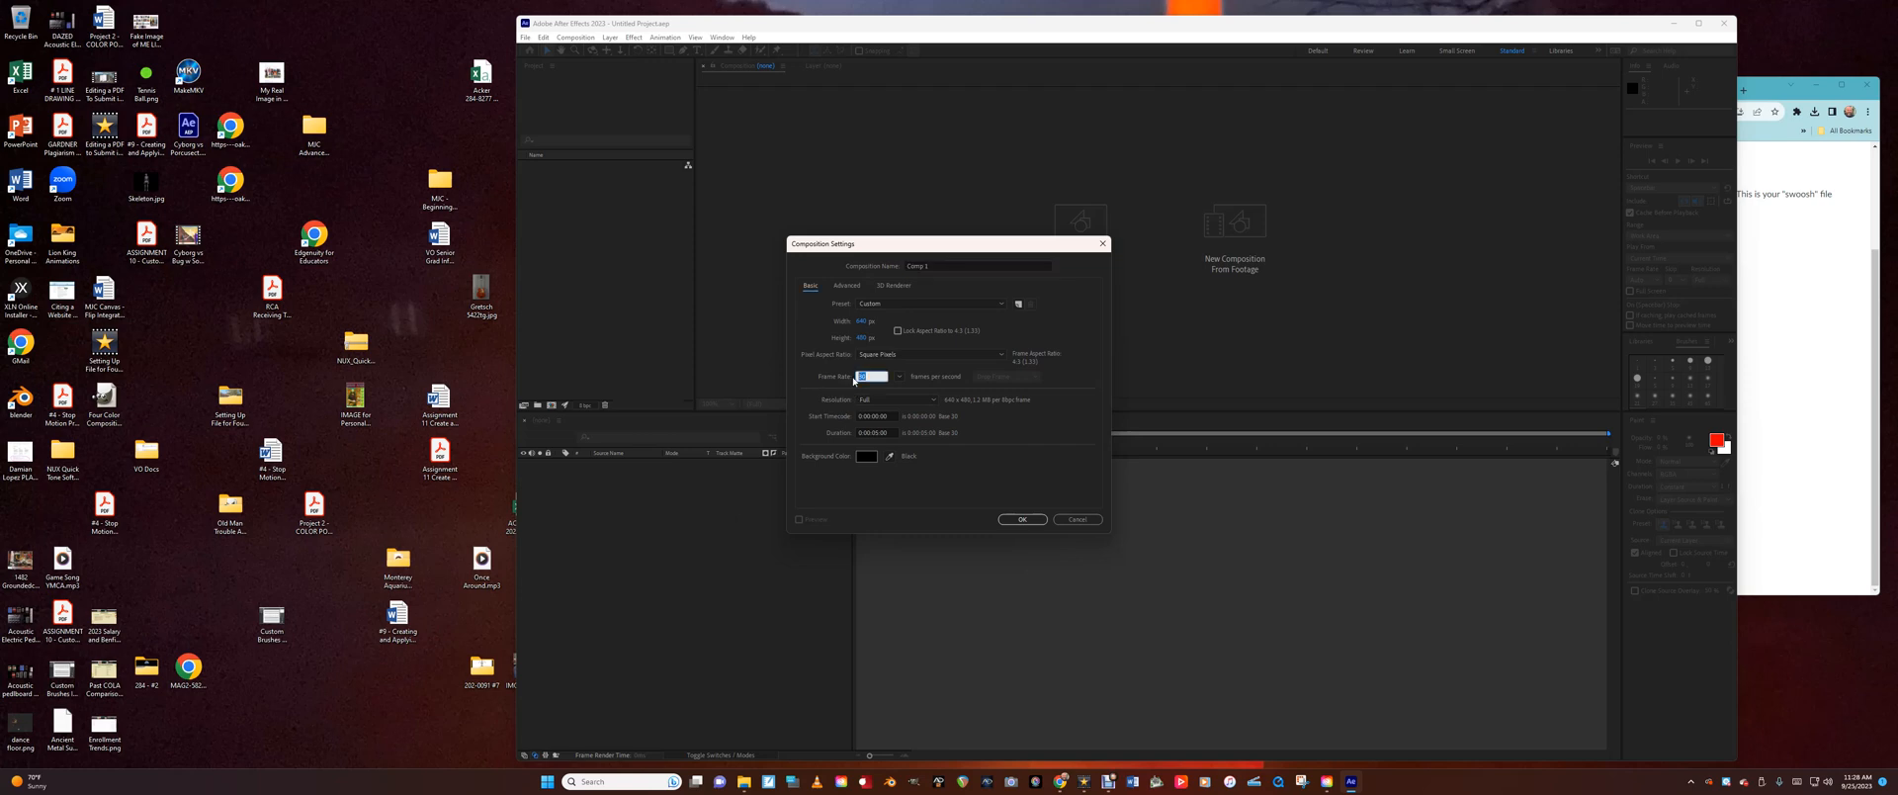
type("15")
left_click(874, 438)
left_click(1019, 519)
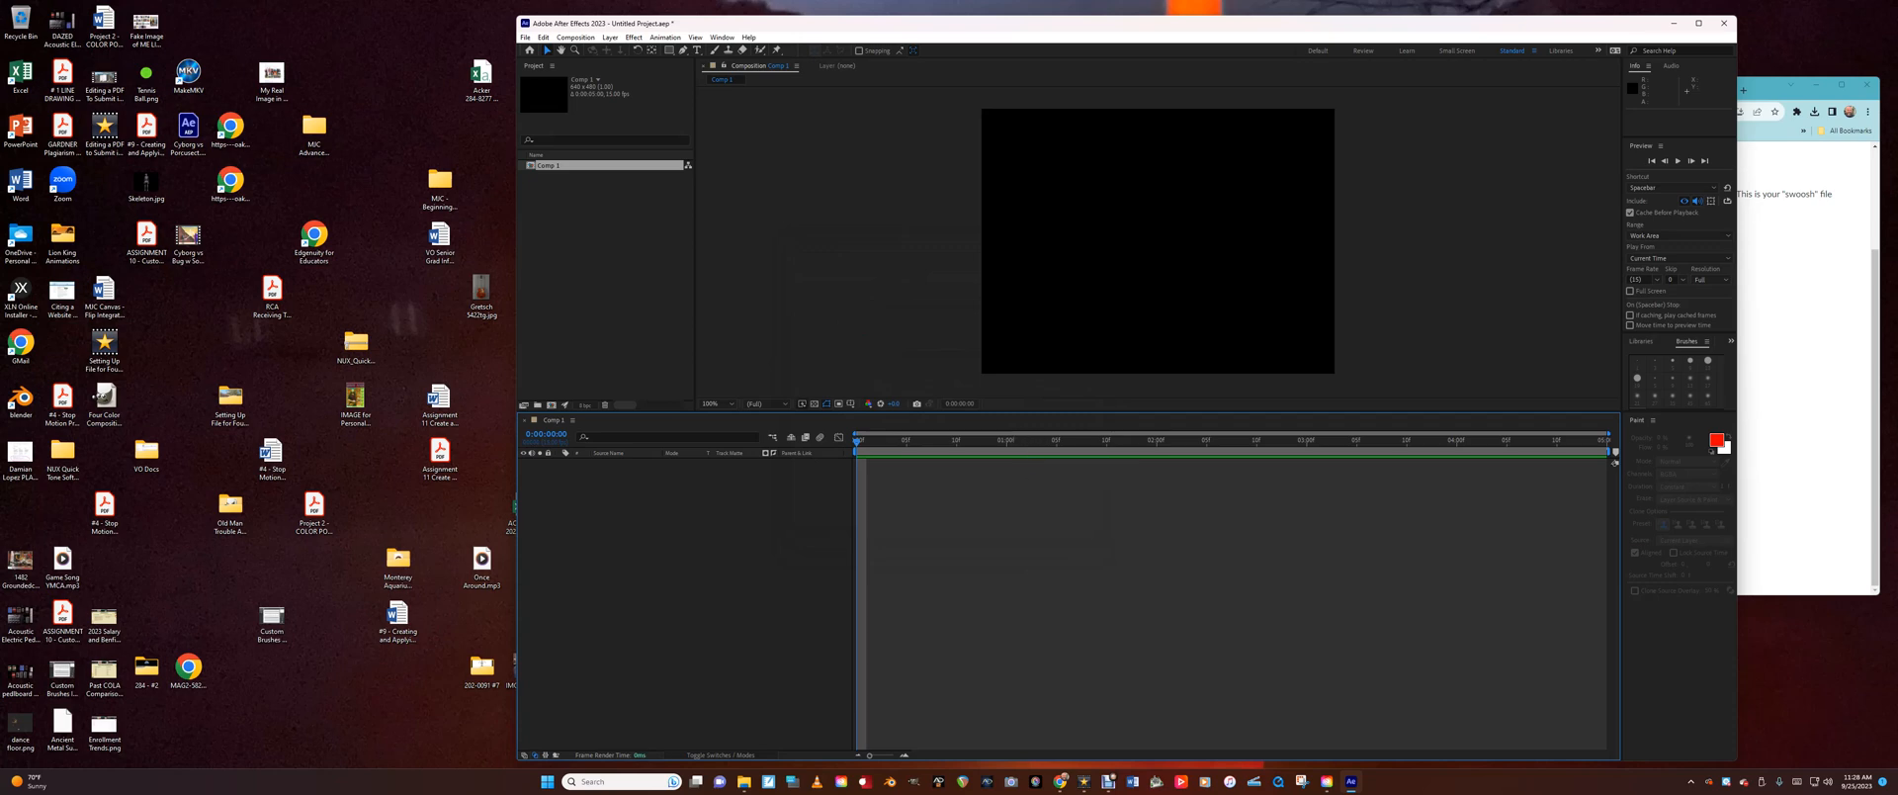
Make the composition viewer taller by shrinking the timeline, and arrange the windows so the desktop's Project 6 resources folder is exposed.
left_click_drag(1039, 411, 1038, 579)
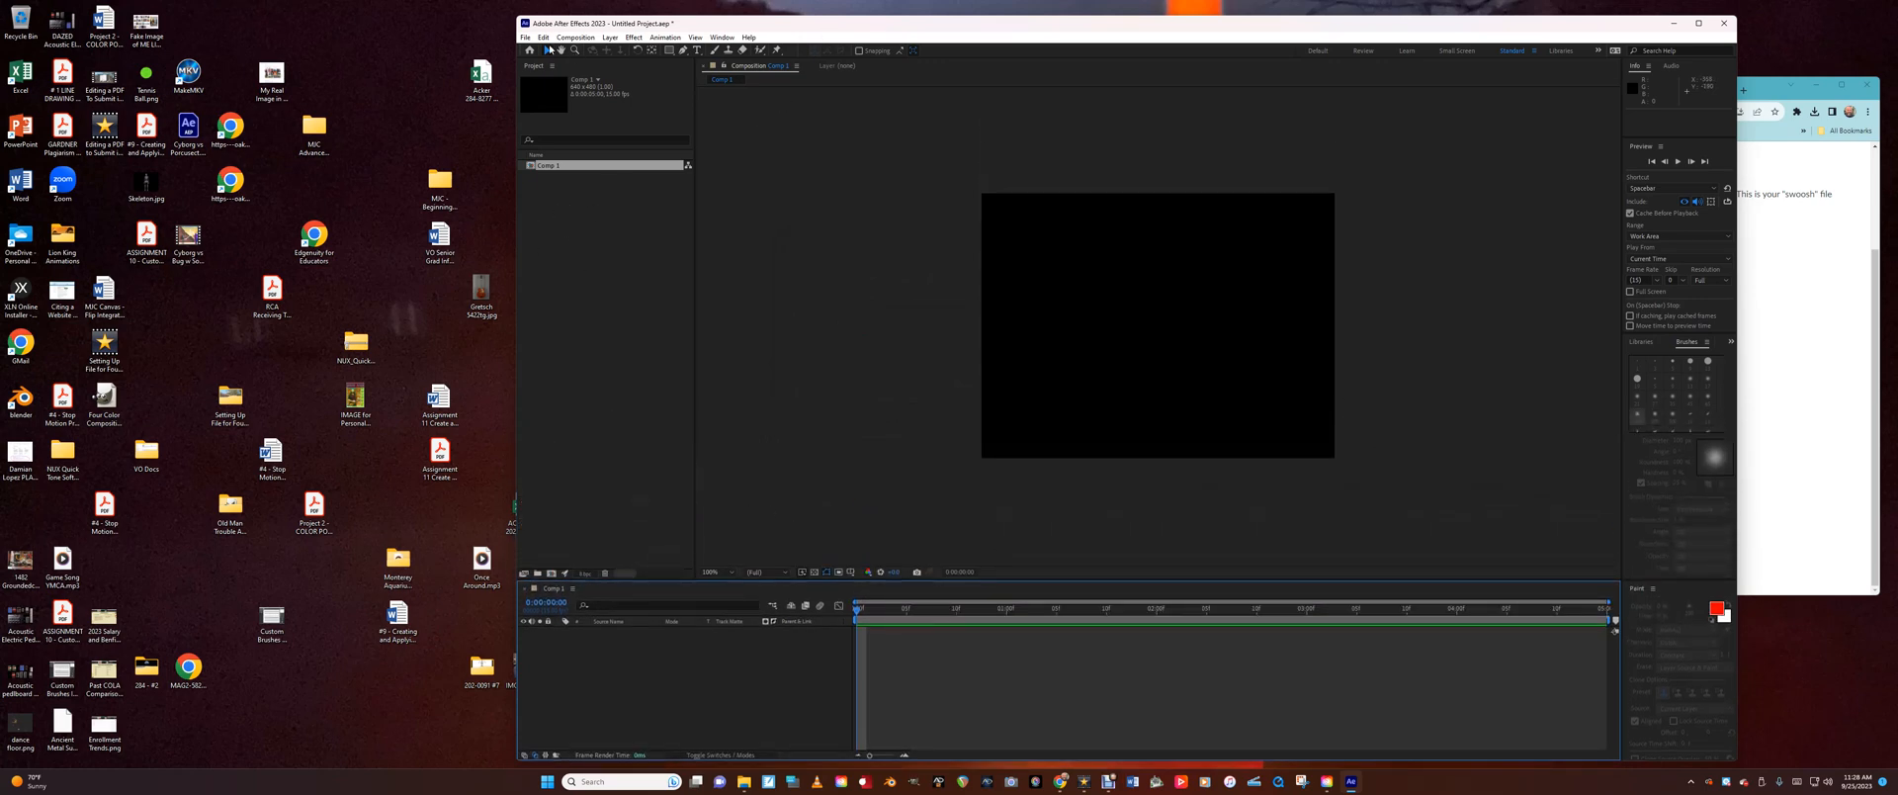
left_click_drag(701, 25, 917, 39)
left_click(691, 186)
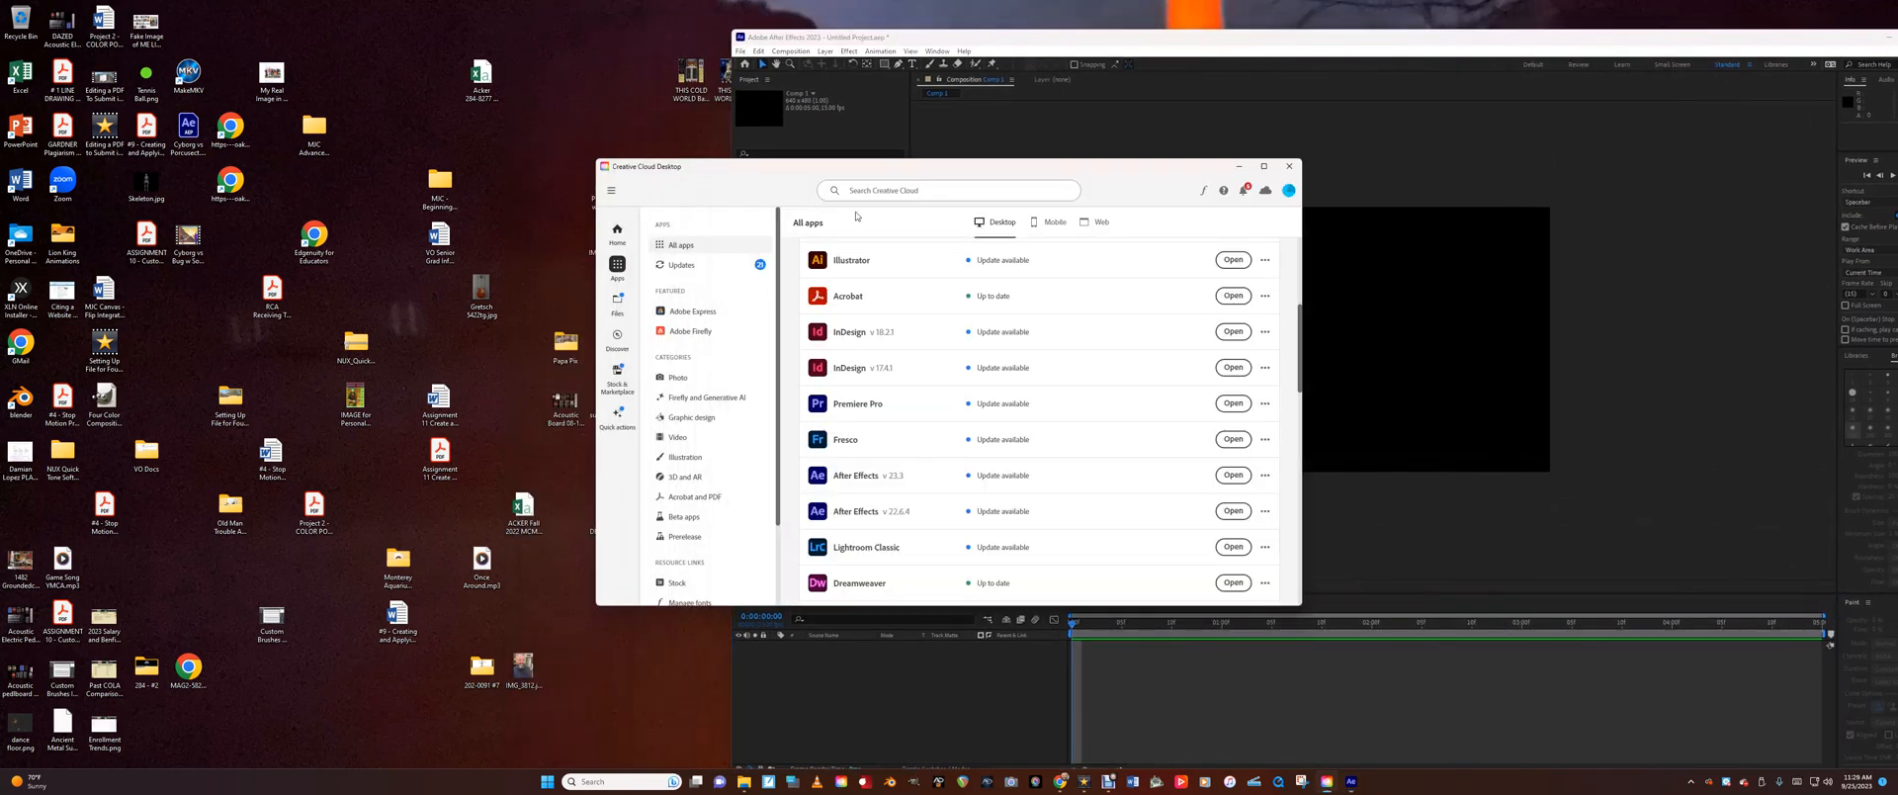
left_click(1239, 166)
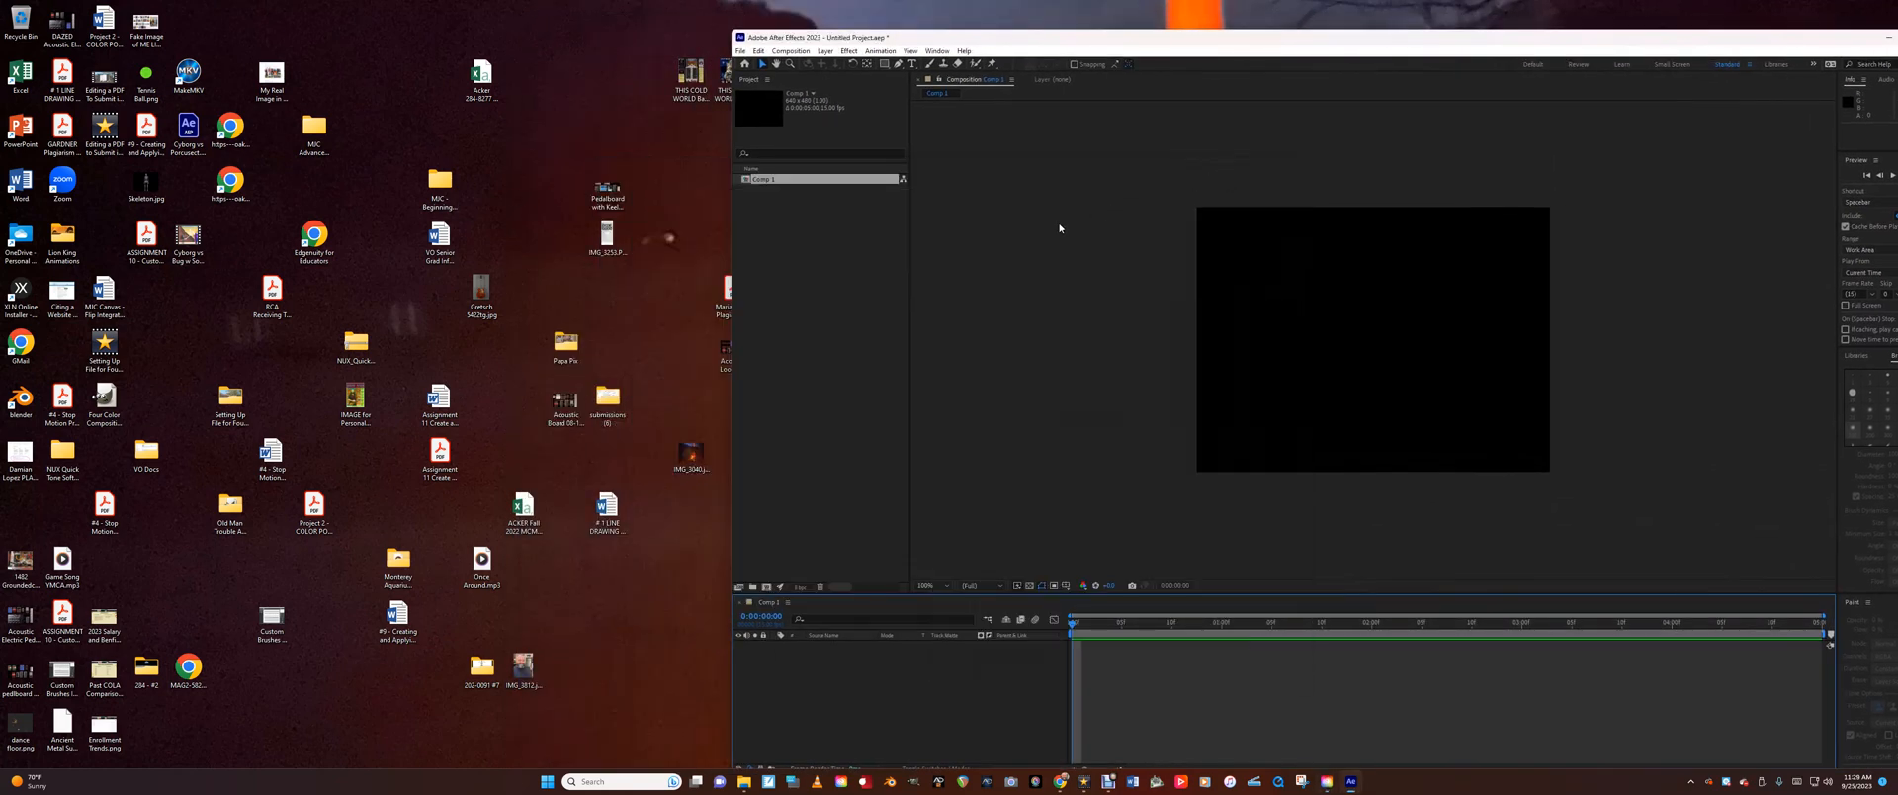
left_click_drag(1065, 48, 1195, 60)
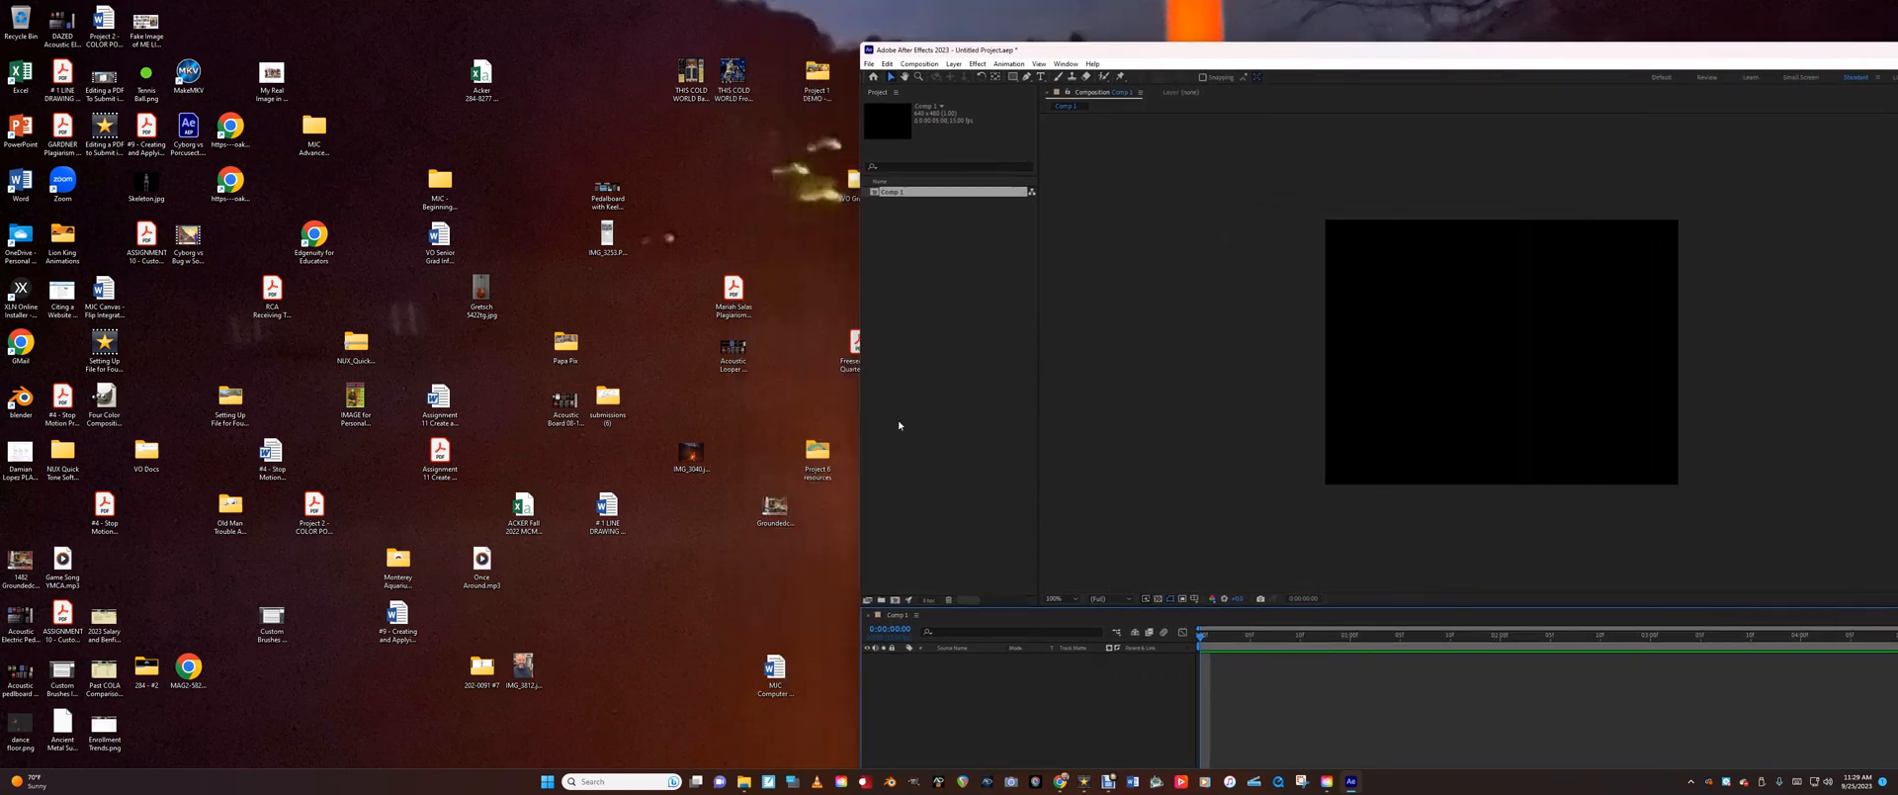
Open the Project 6 resources folder beside After Effects and import 6-path.jpg into the project.
left_click_drag(818, 460, 523, 185)
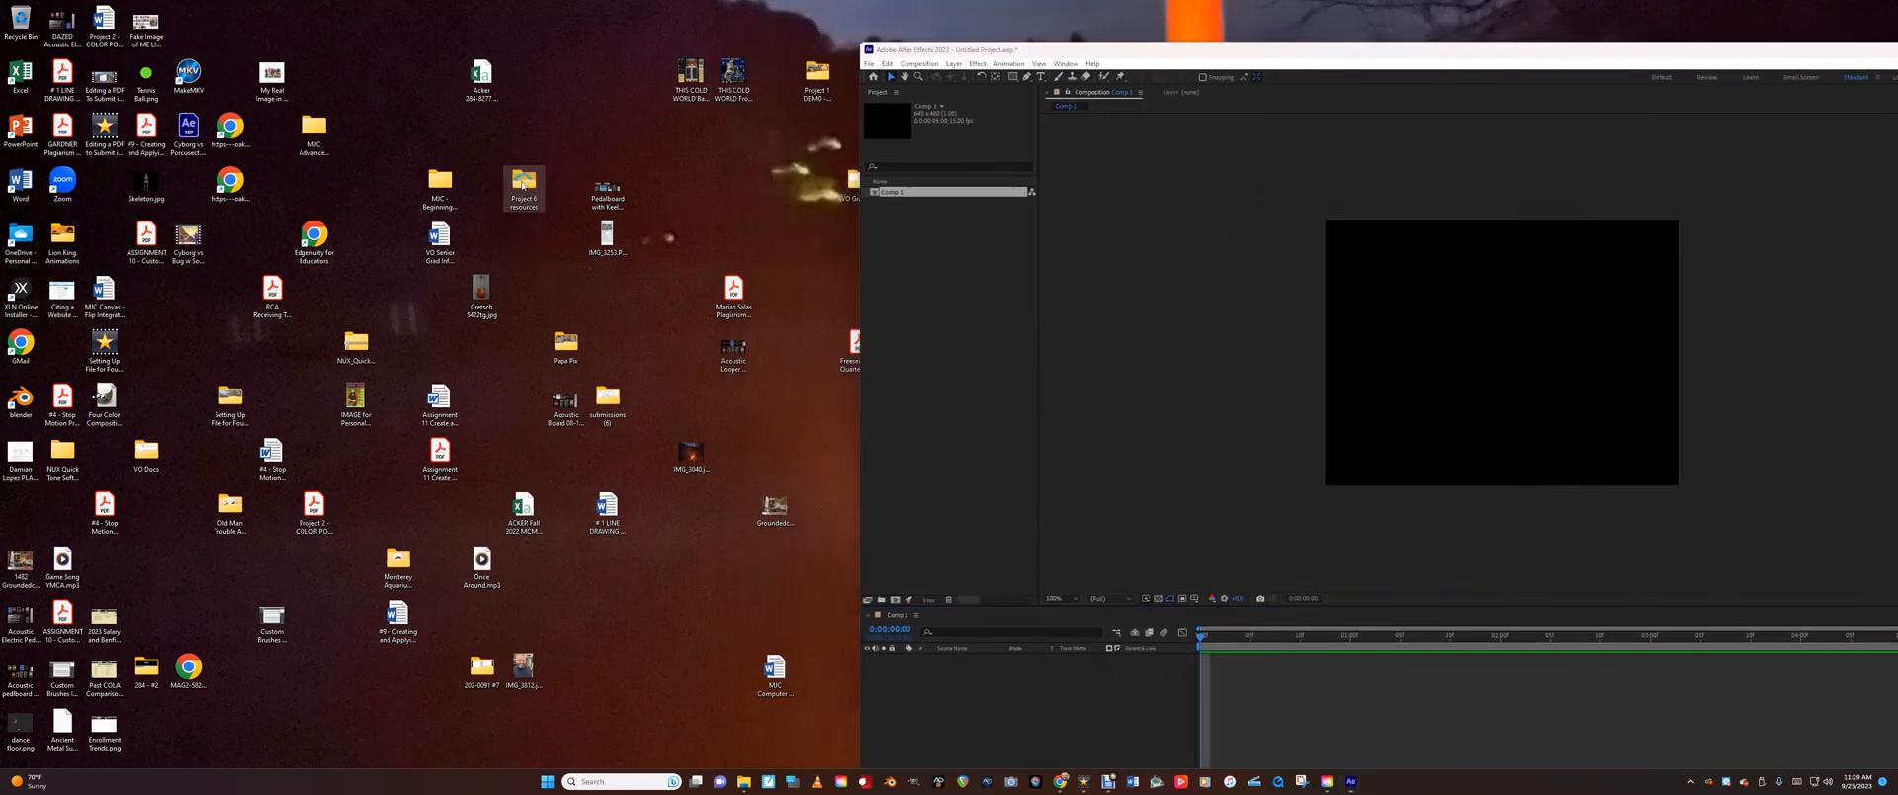
double_click(523, 186)
left_click_drag(400, 277, 935, 287)
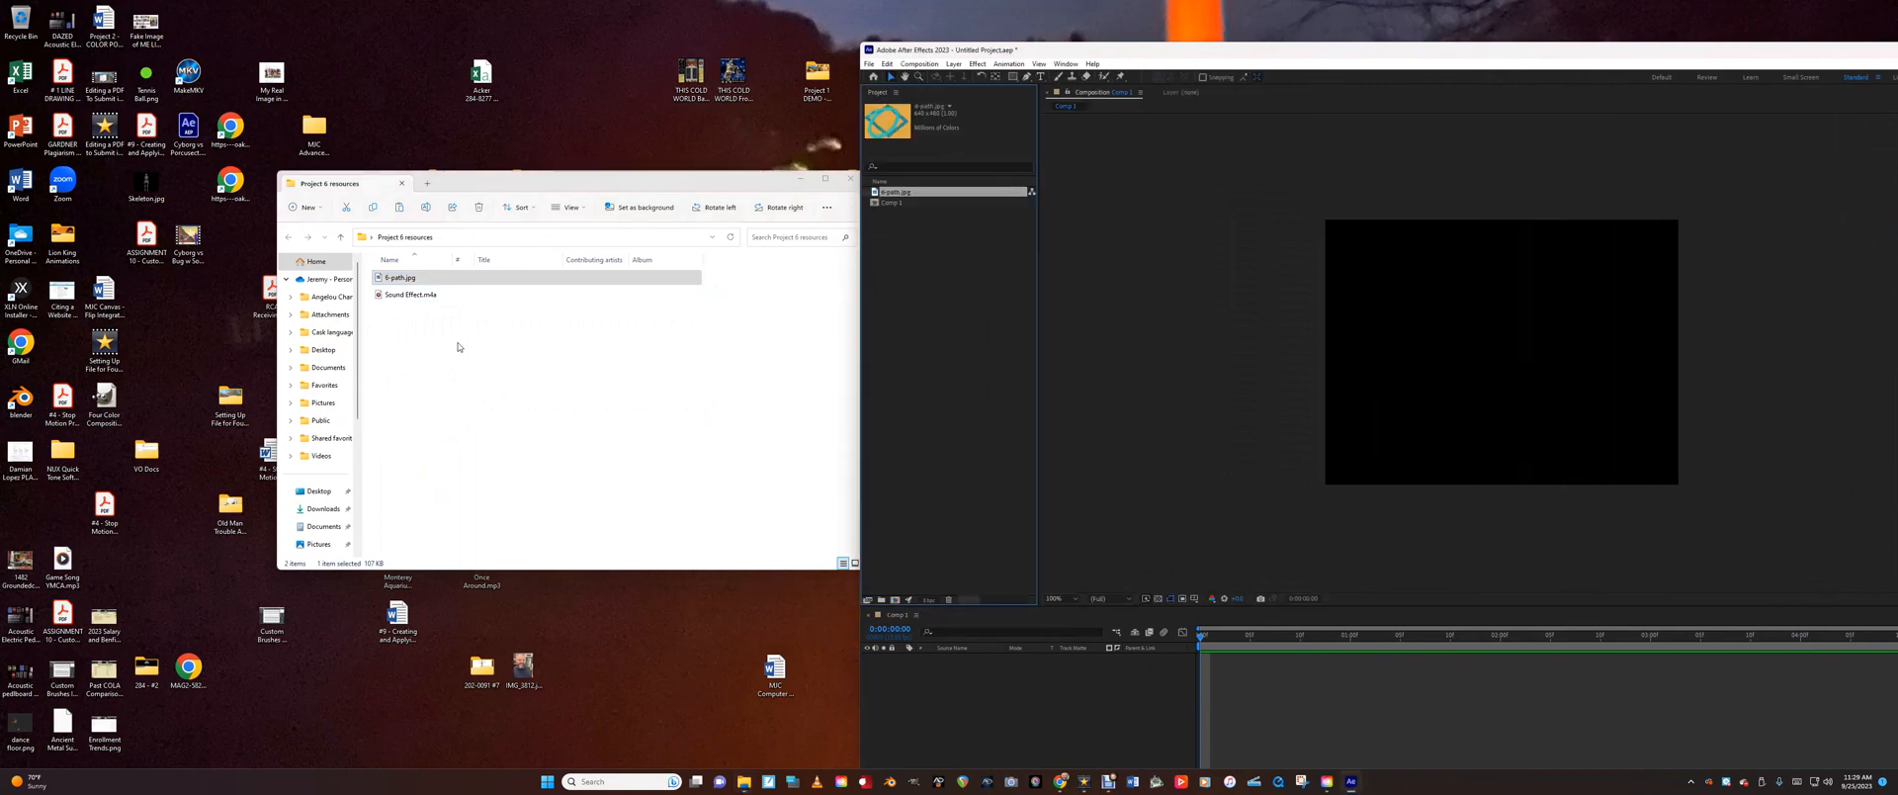
Import Sound Effect.m4a from the Project 6 resources folder and add 6-path.jpg to the composition as a layer.
left_click_drag(391, 298, 938, 302)
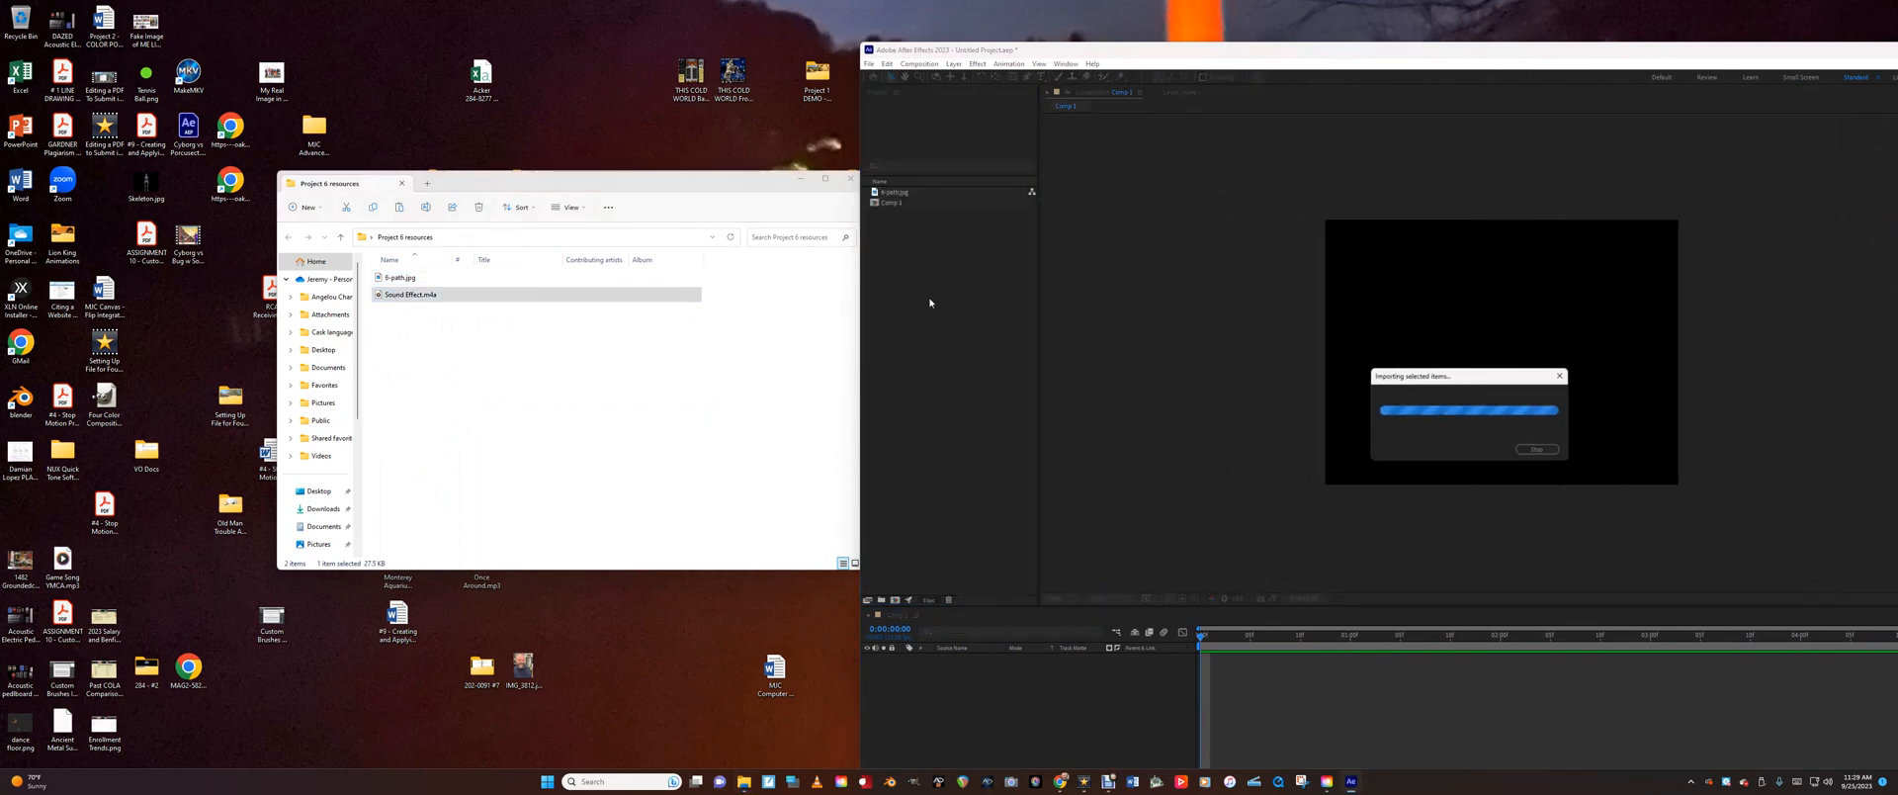
left_click(911, 193)
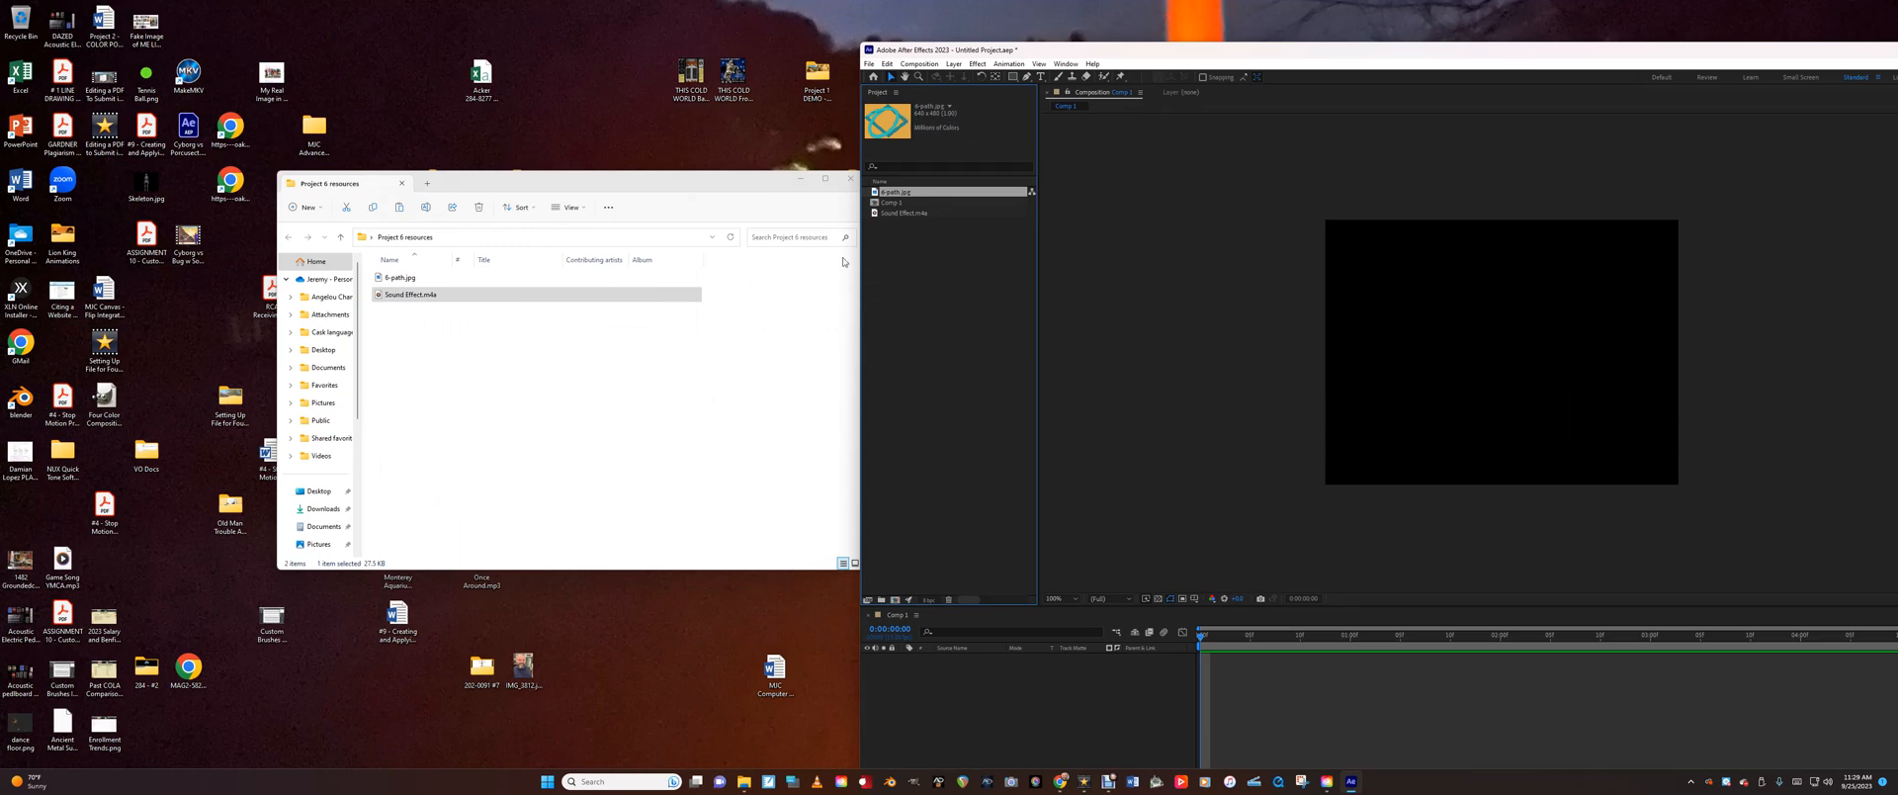
left_click_drag(895, 194, 991, 685)
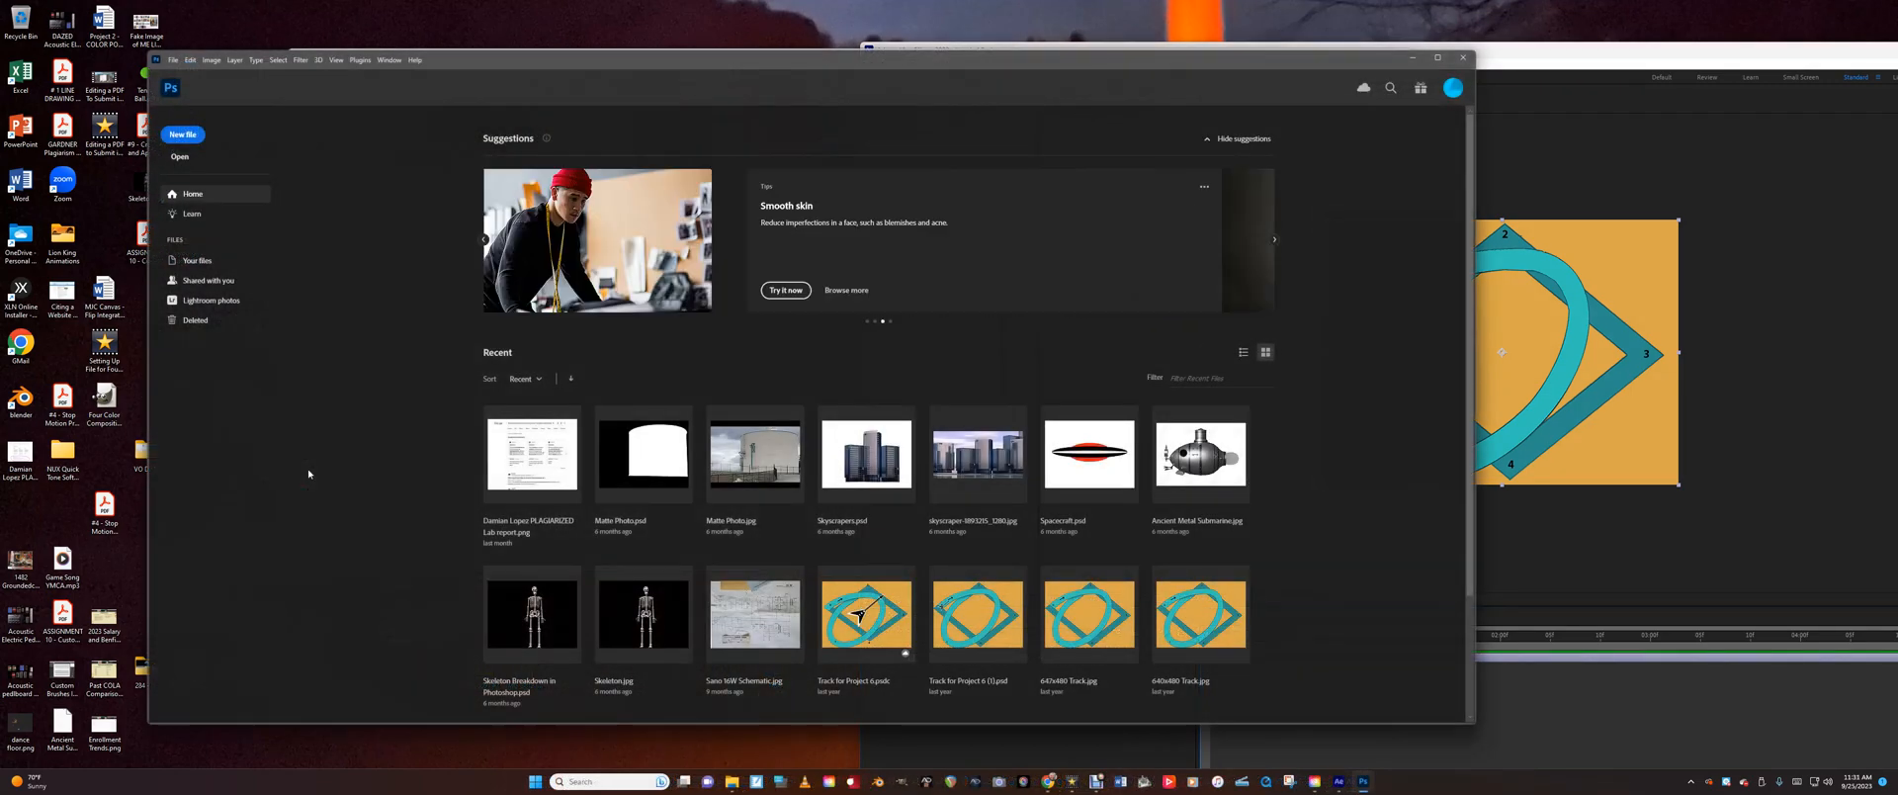
Switch to Photoshop and create a new 640 x 480 pixel document at 300 ppi with a white background.
left_click(183, 135)
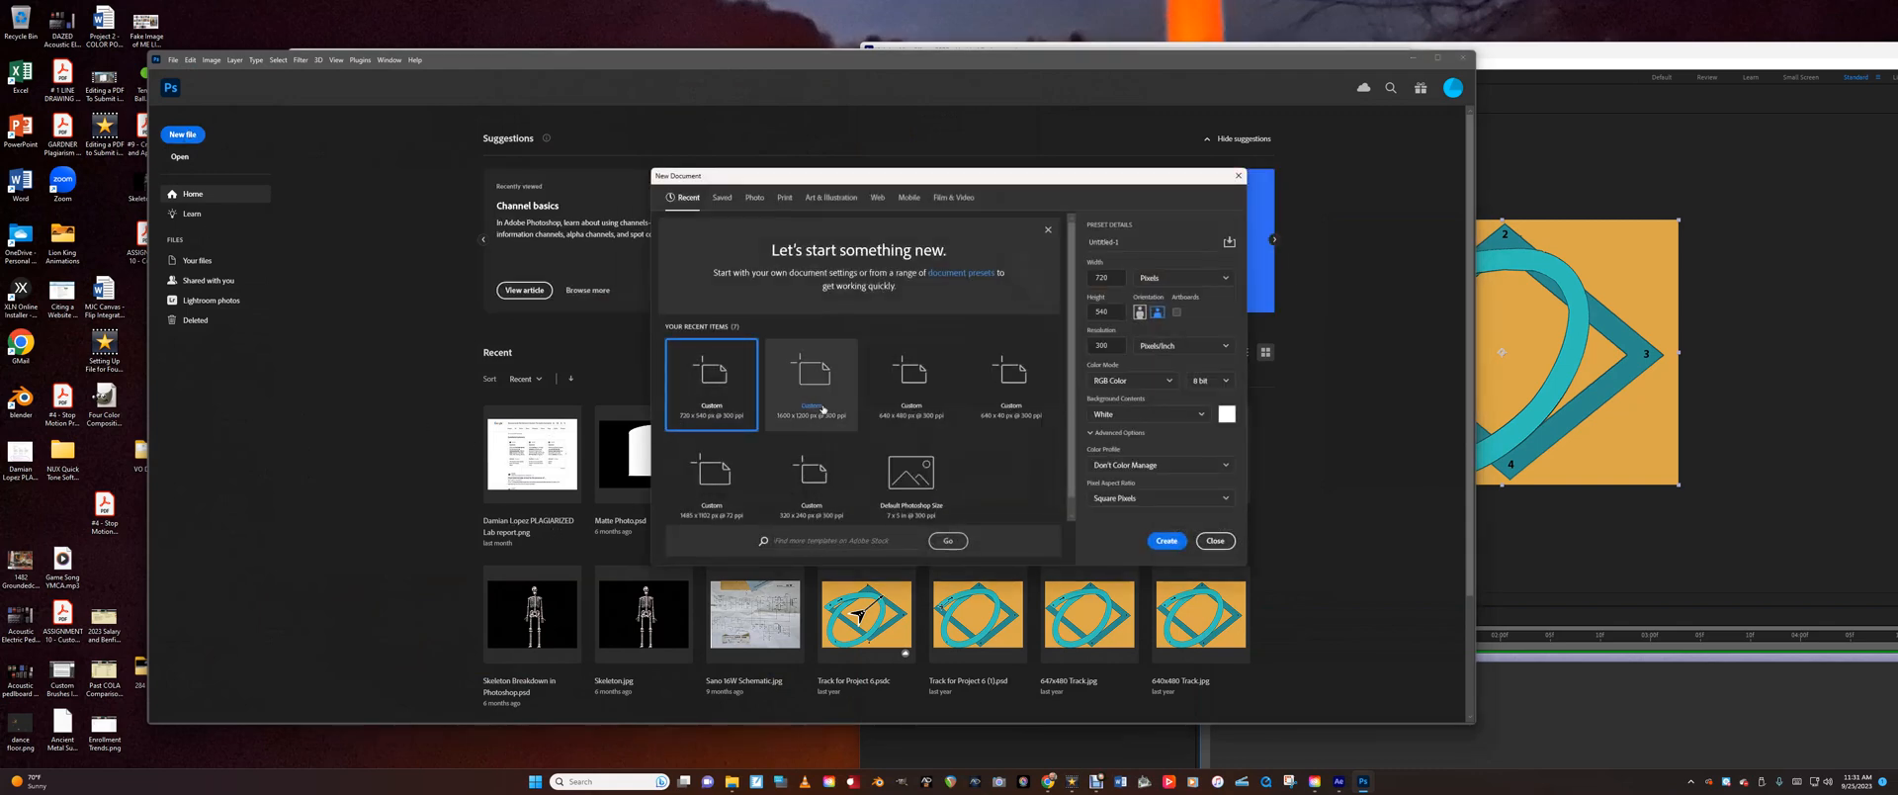
left_click(901, 393)
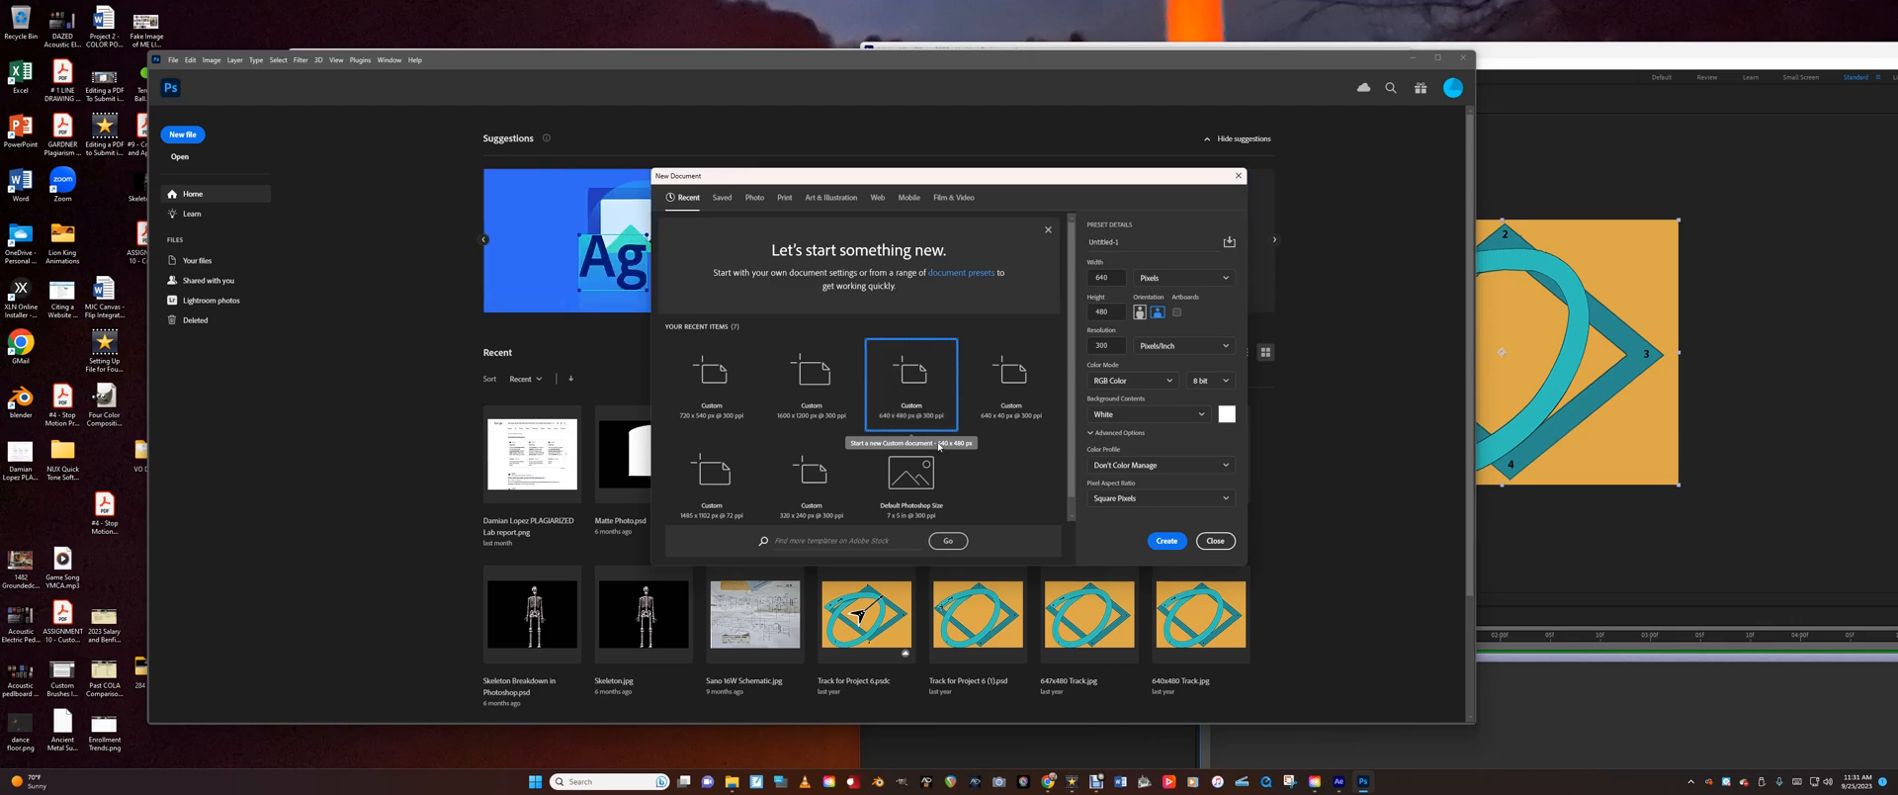
left_click(1166, 543)
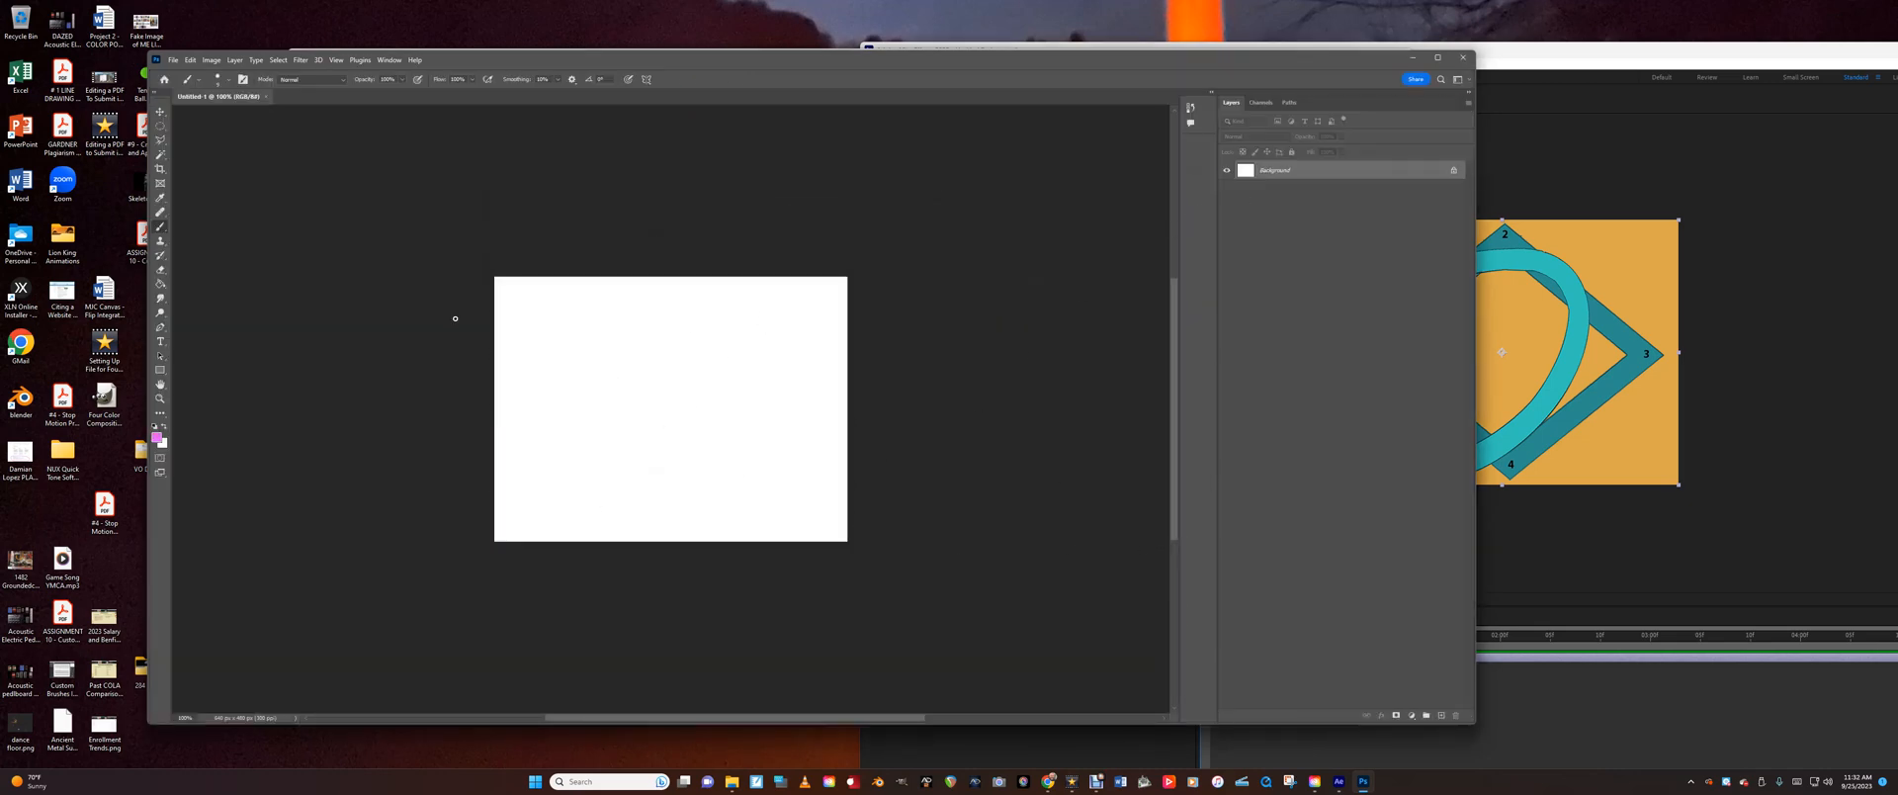
Add a new empty layer above the background and set the foreground color to black.
left_click(160, 398)
left_click(544, 441)
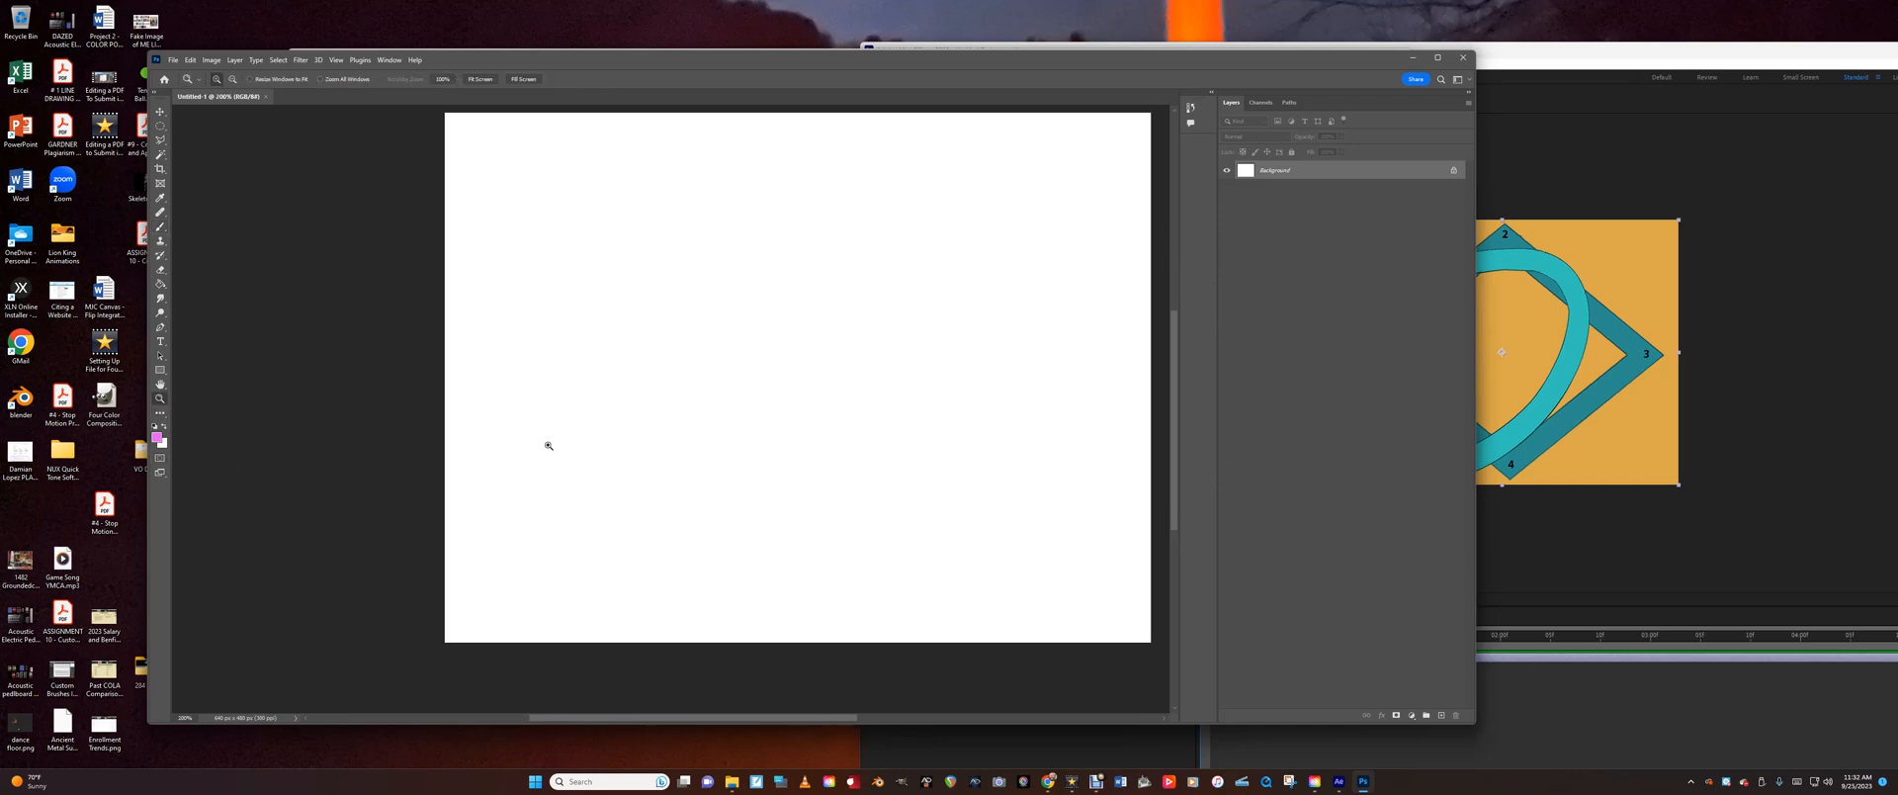
mouse_move(1177, 439)
left_mouse_down()
mouse_move(1170, 401)
mouse_move(1169, 430)
left_mouse_up()
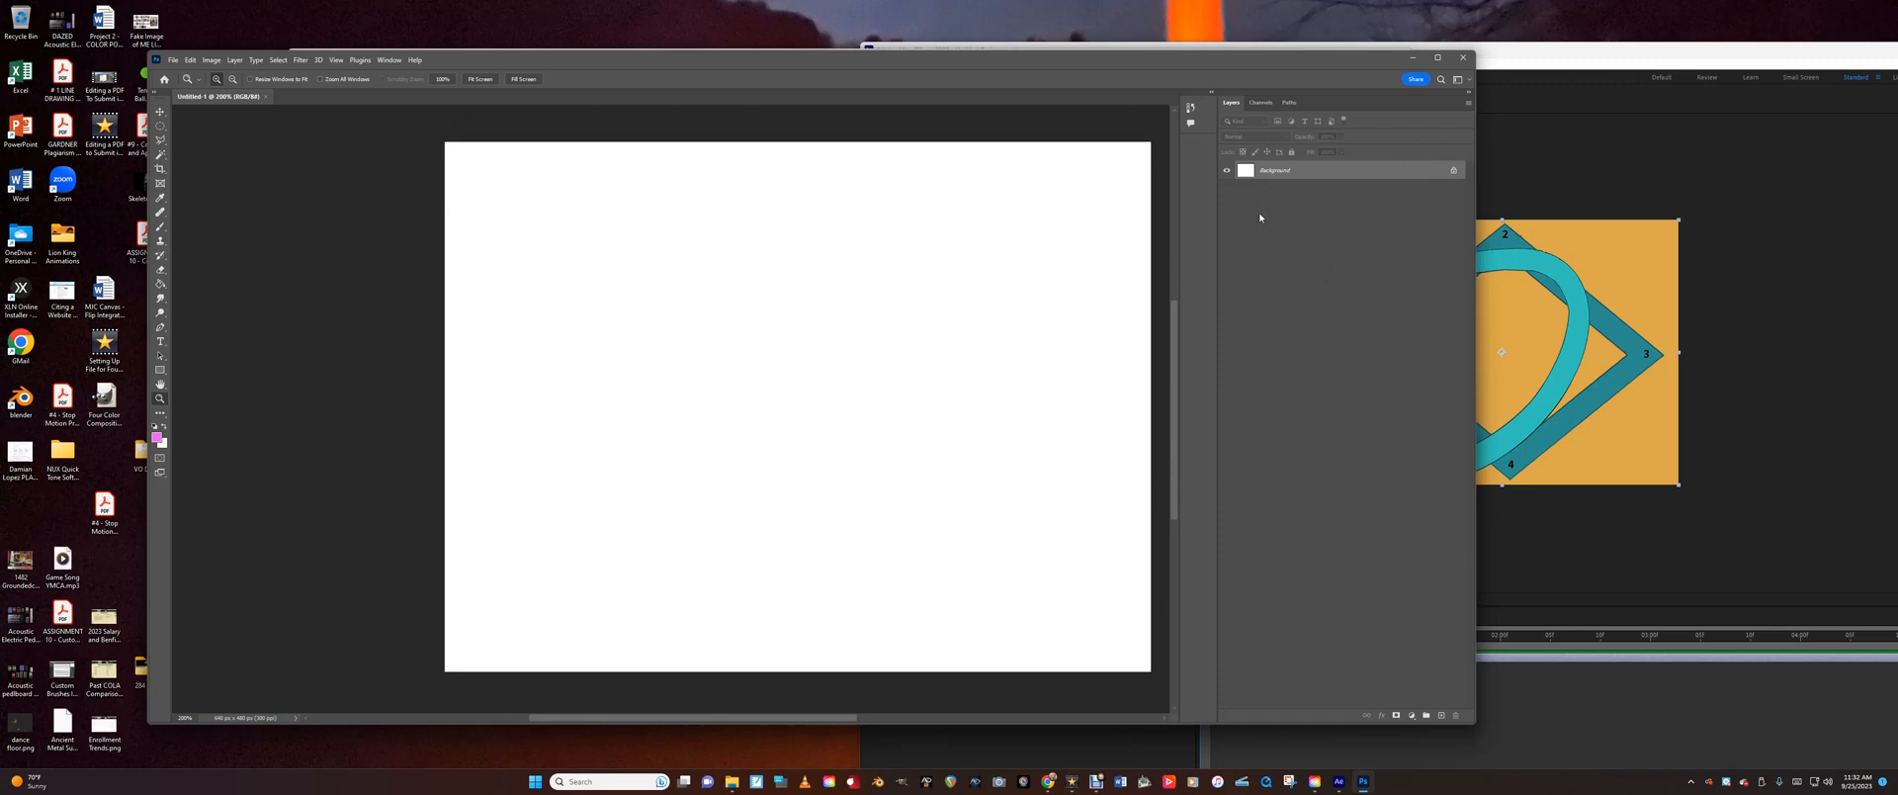
left_click(1441, 715)
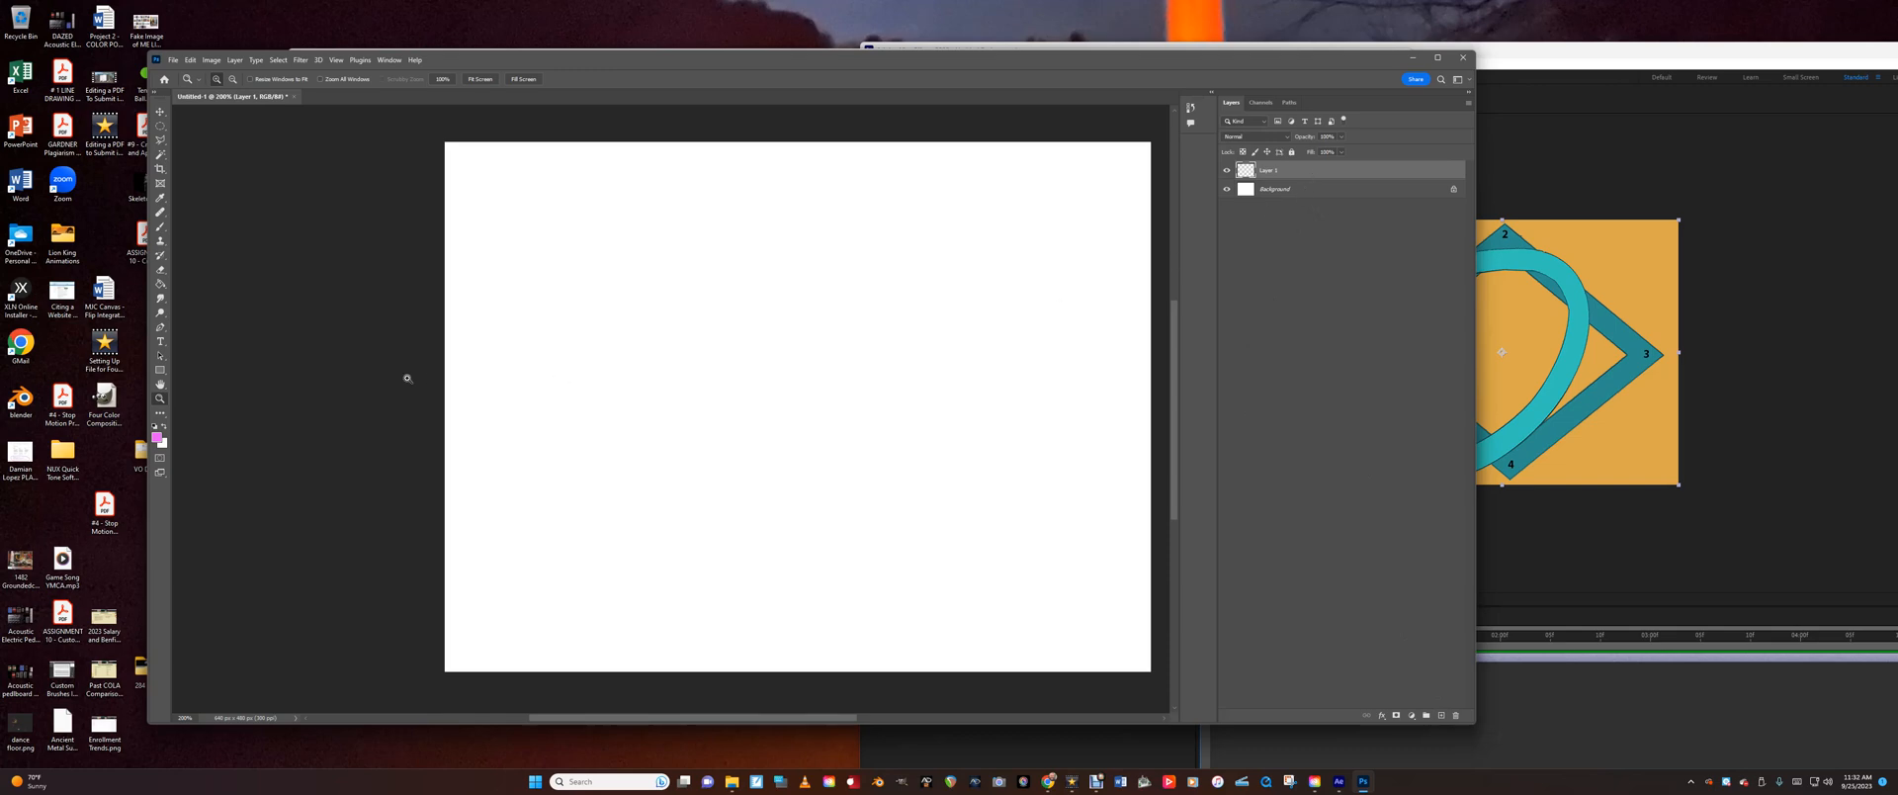
left_click(156, 438)
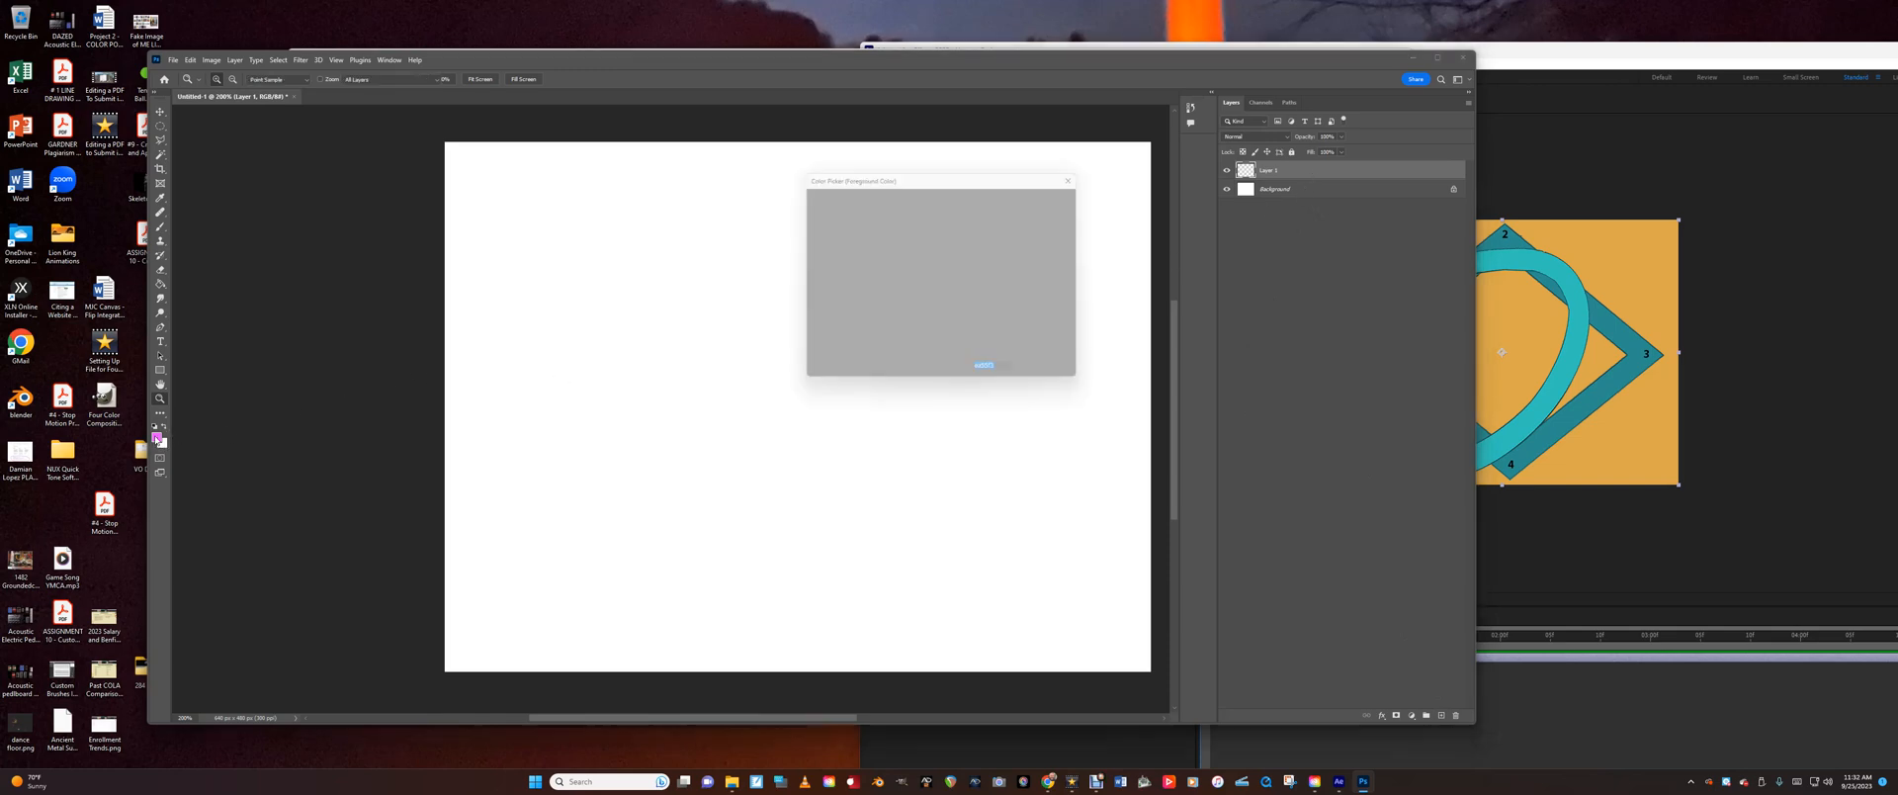
left_click(941, 339)
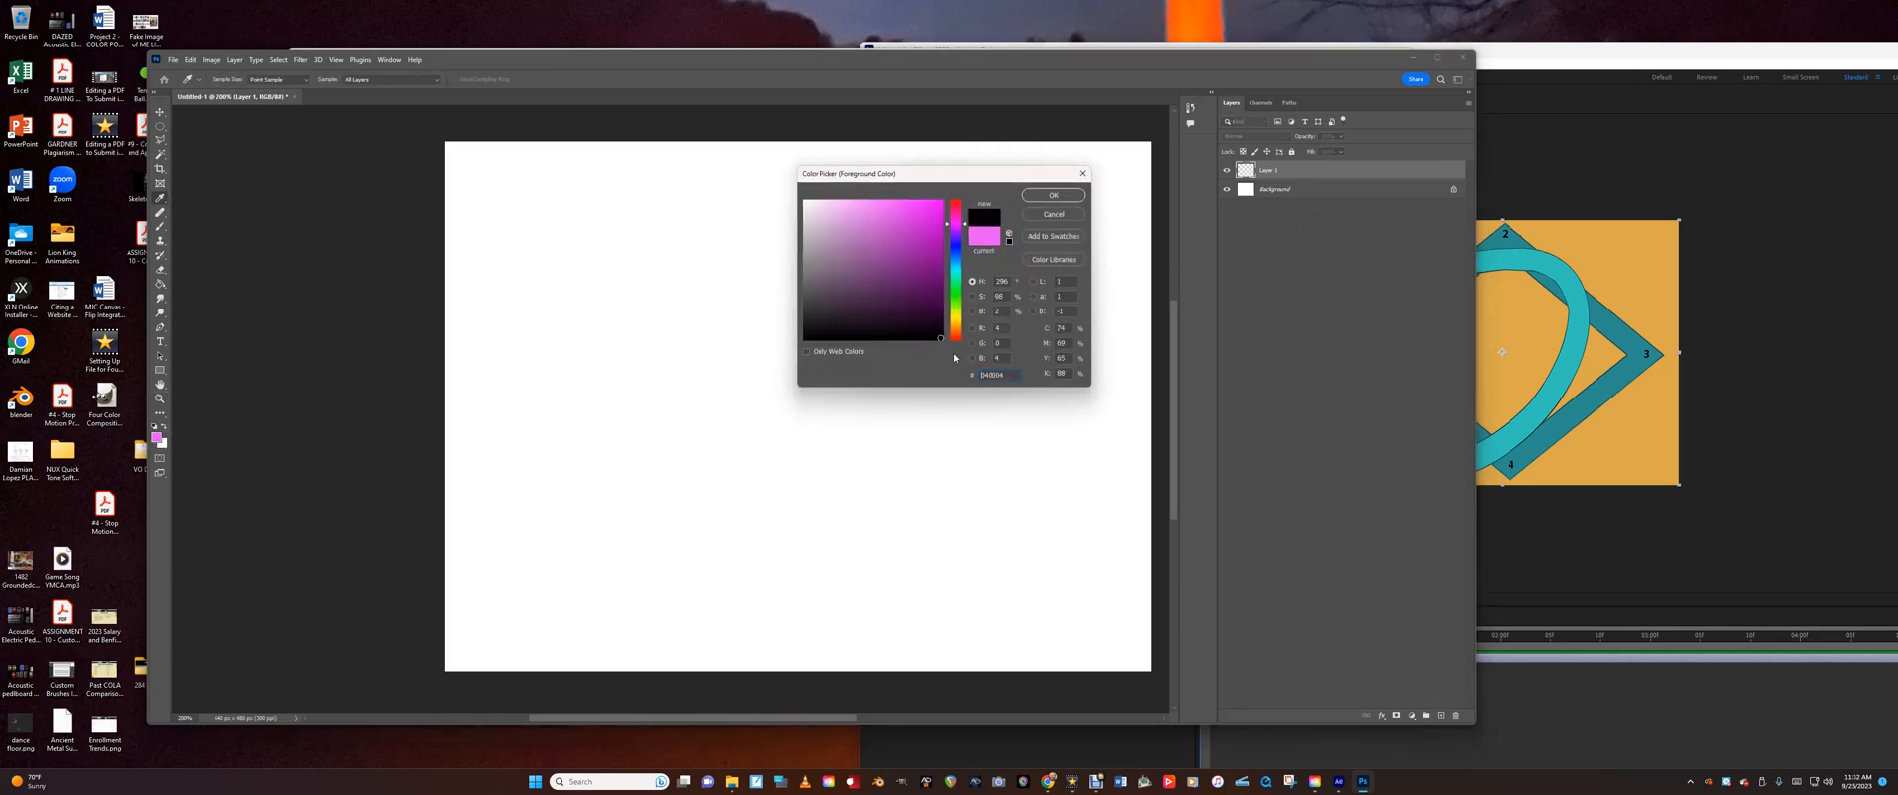
left_click(1053, 195)
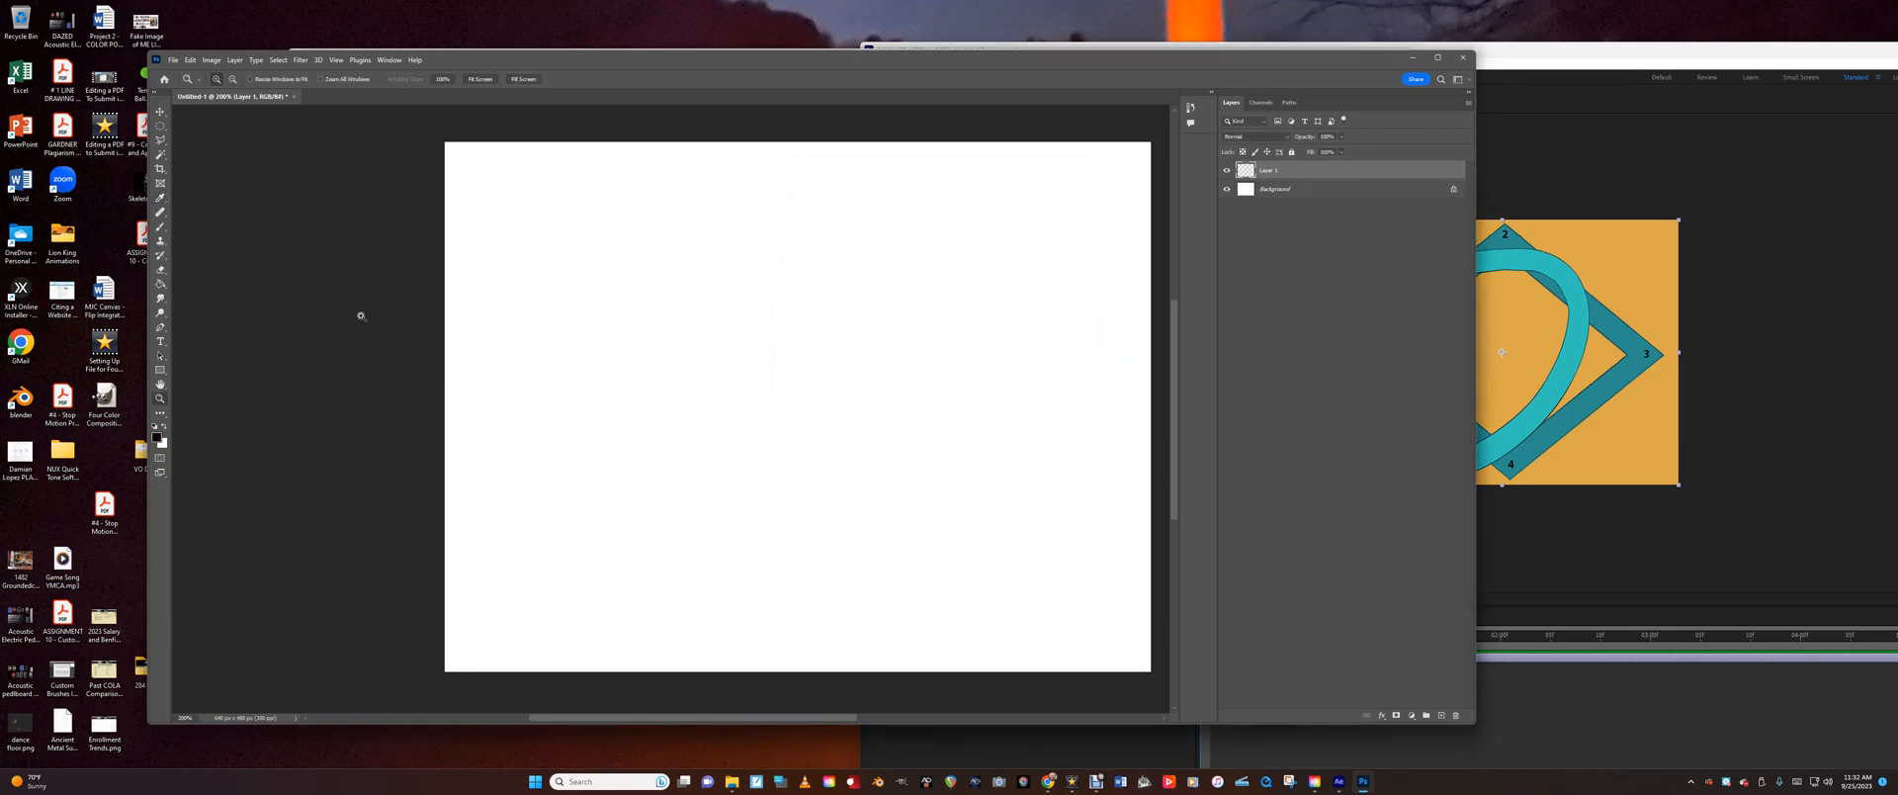
Create a small upright black rectangle just below the canvas center by filling a rectangular marquee selection, and deselect it.
left_click(163, 133)
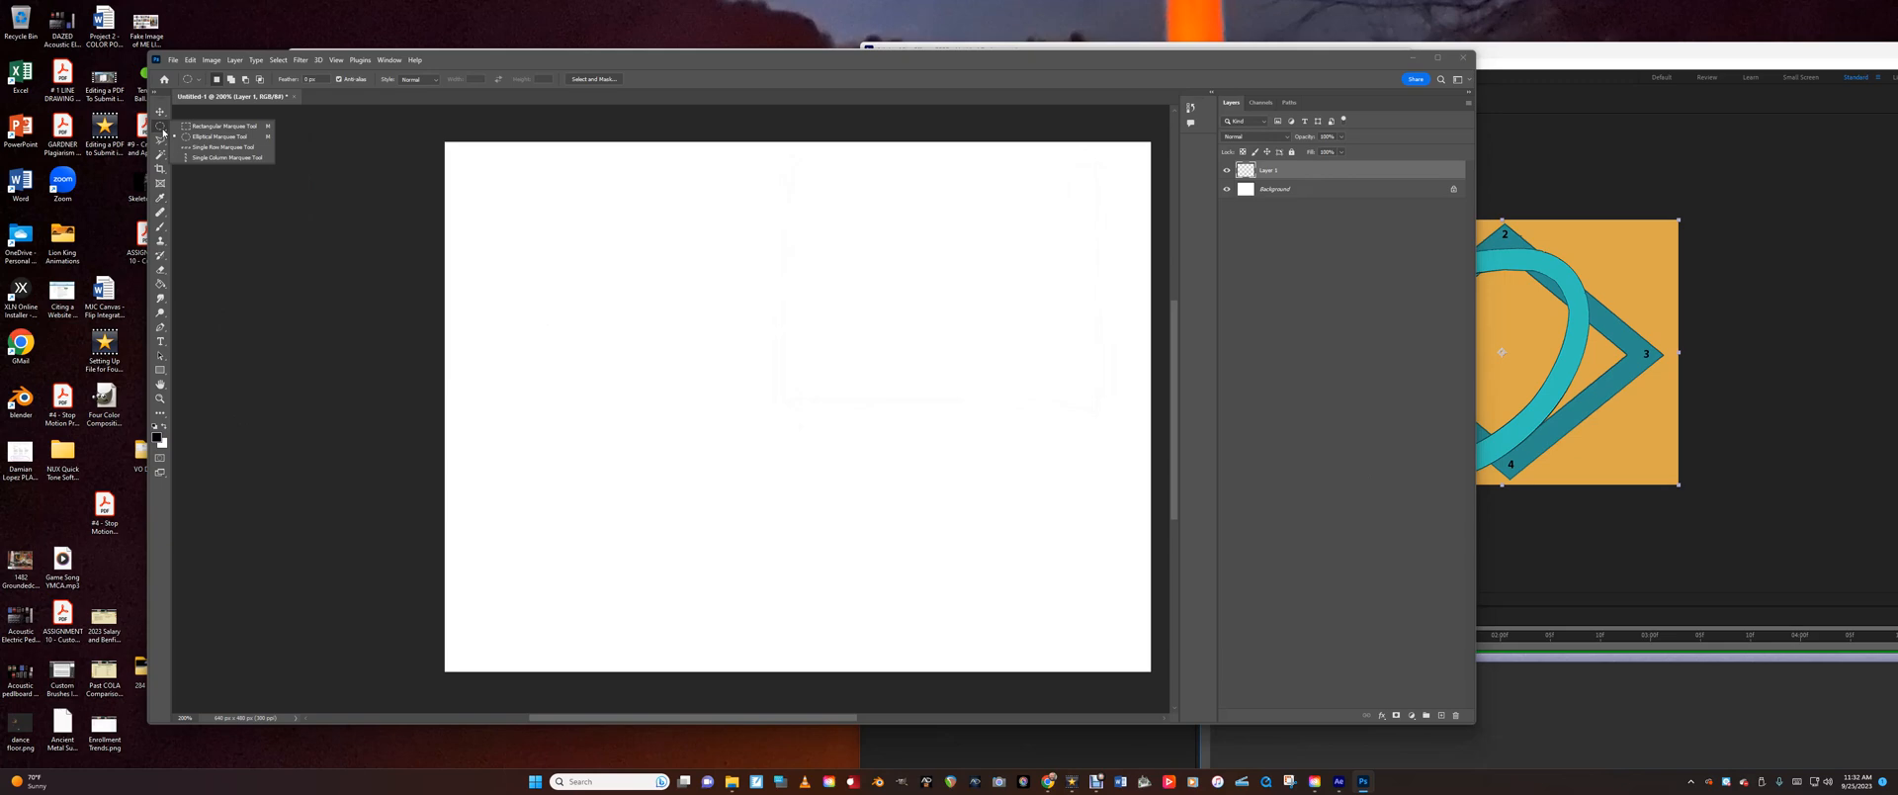
left_click(195, 127)
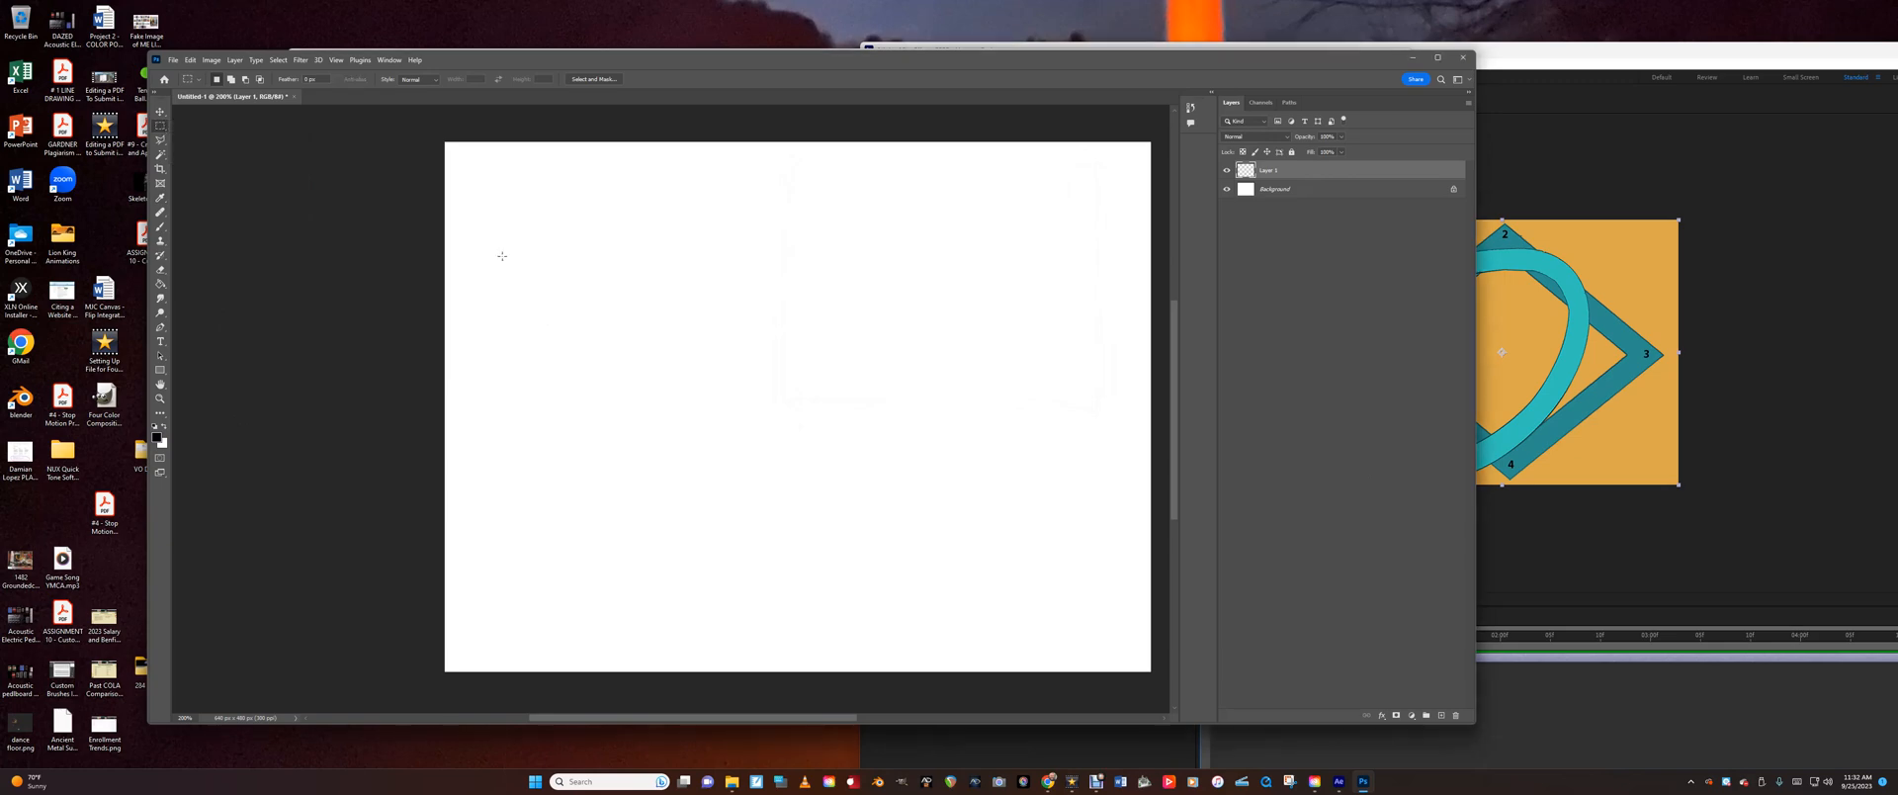
left_click_drag(676, 418, 757, 535)
left_click(160, 284)
left_click(701, 503)
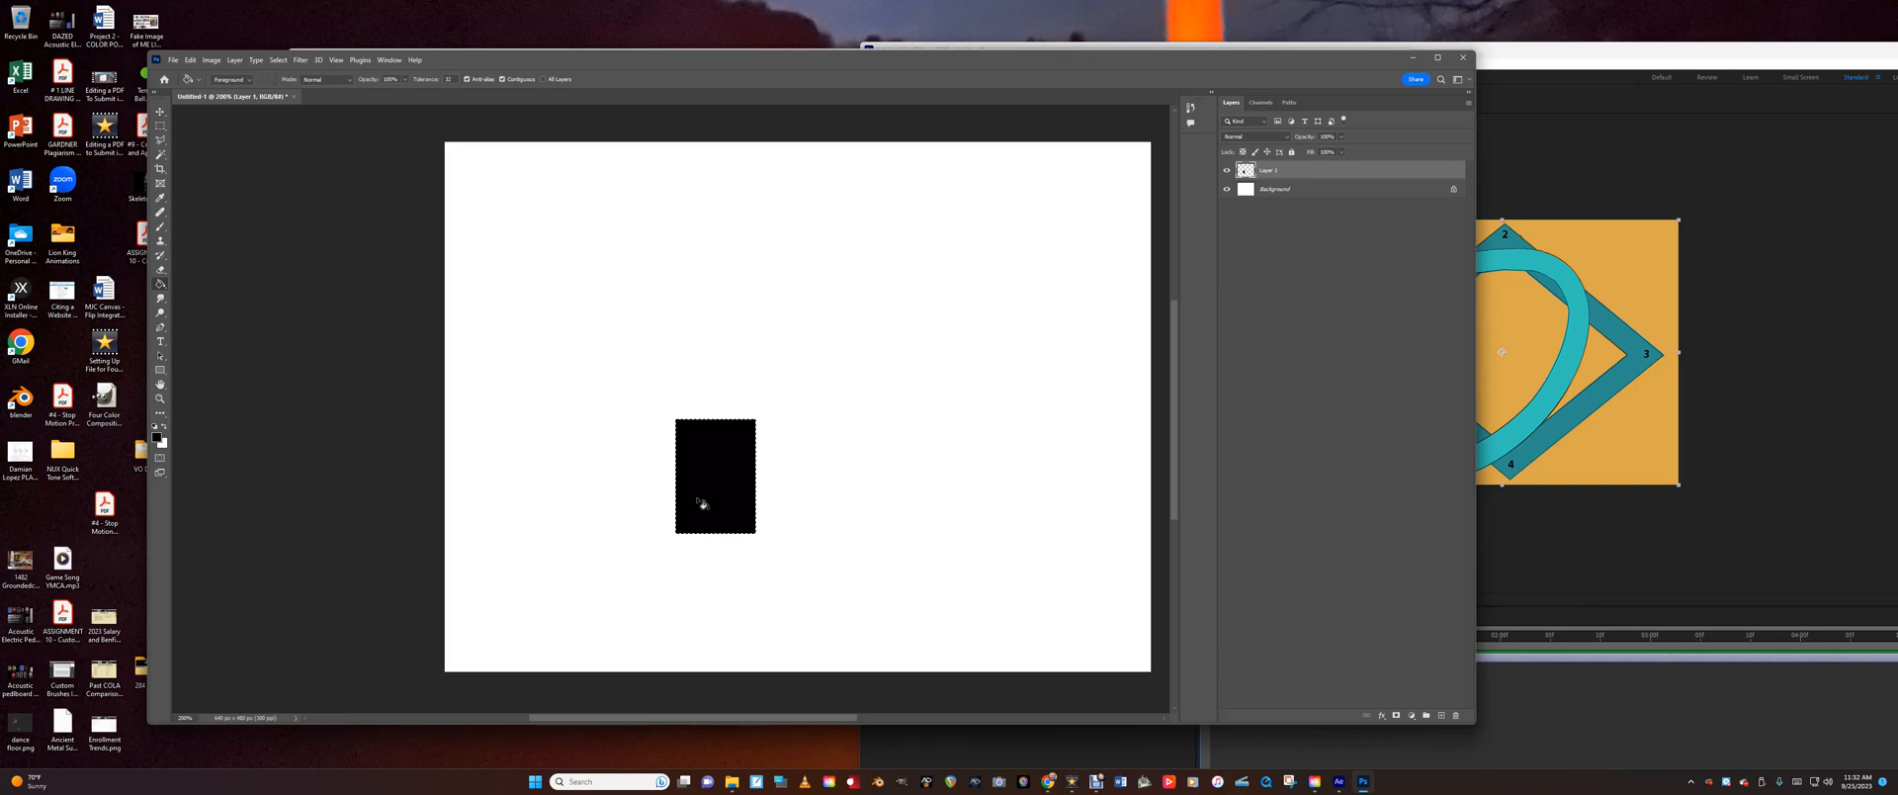
key("ctrl+d")
Scale the black rectangle so that it is slightly wider and shorter, and apply the transformation.
left_click(191, 59)
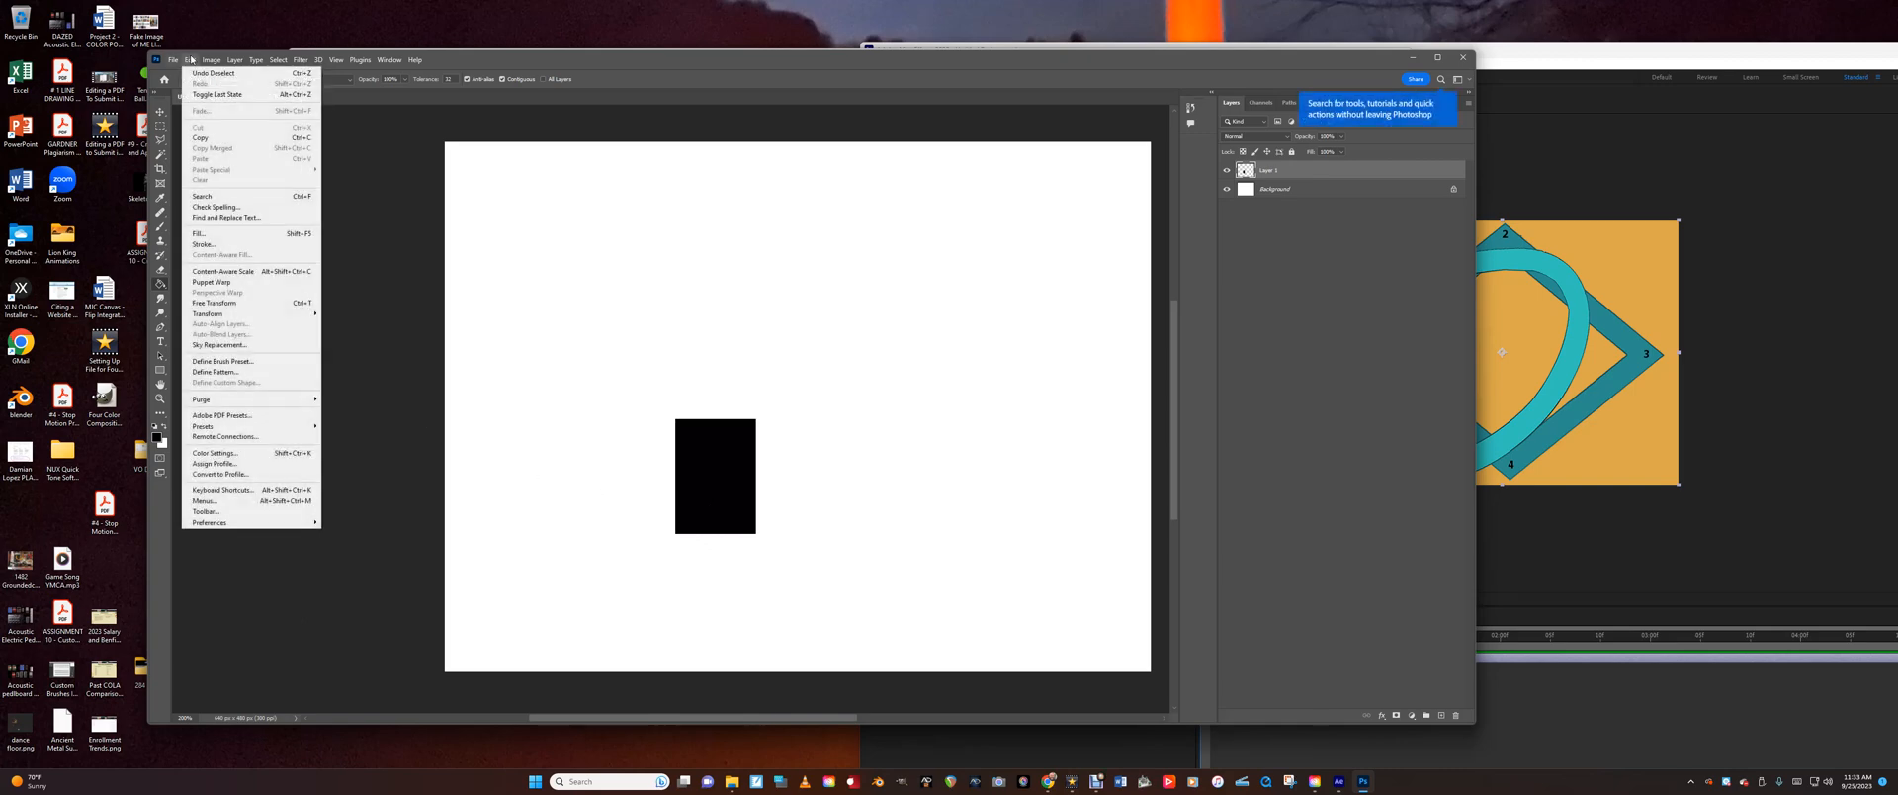
mouse_move(247, 313)
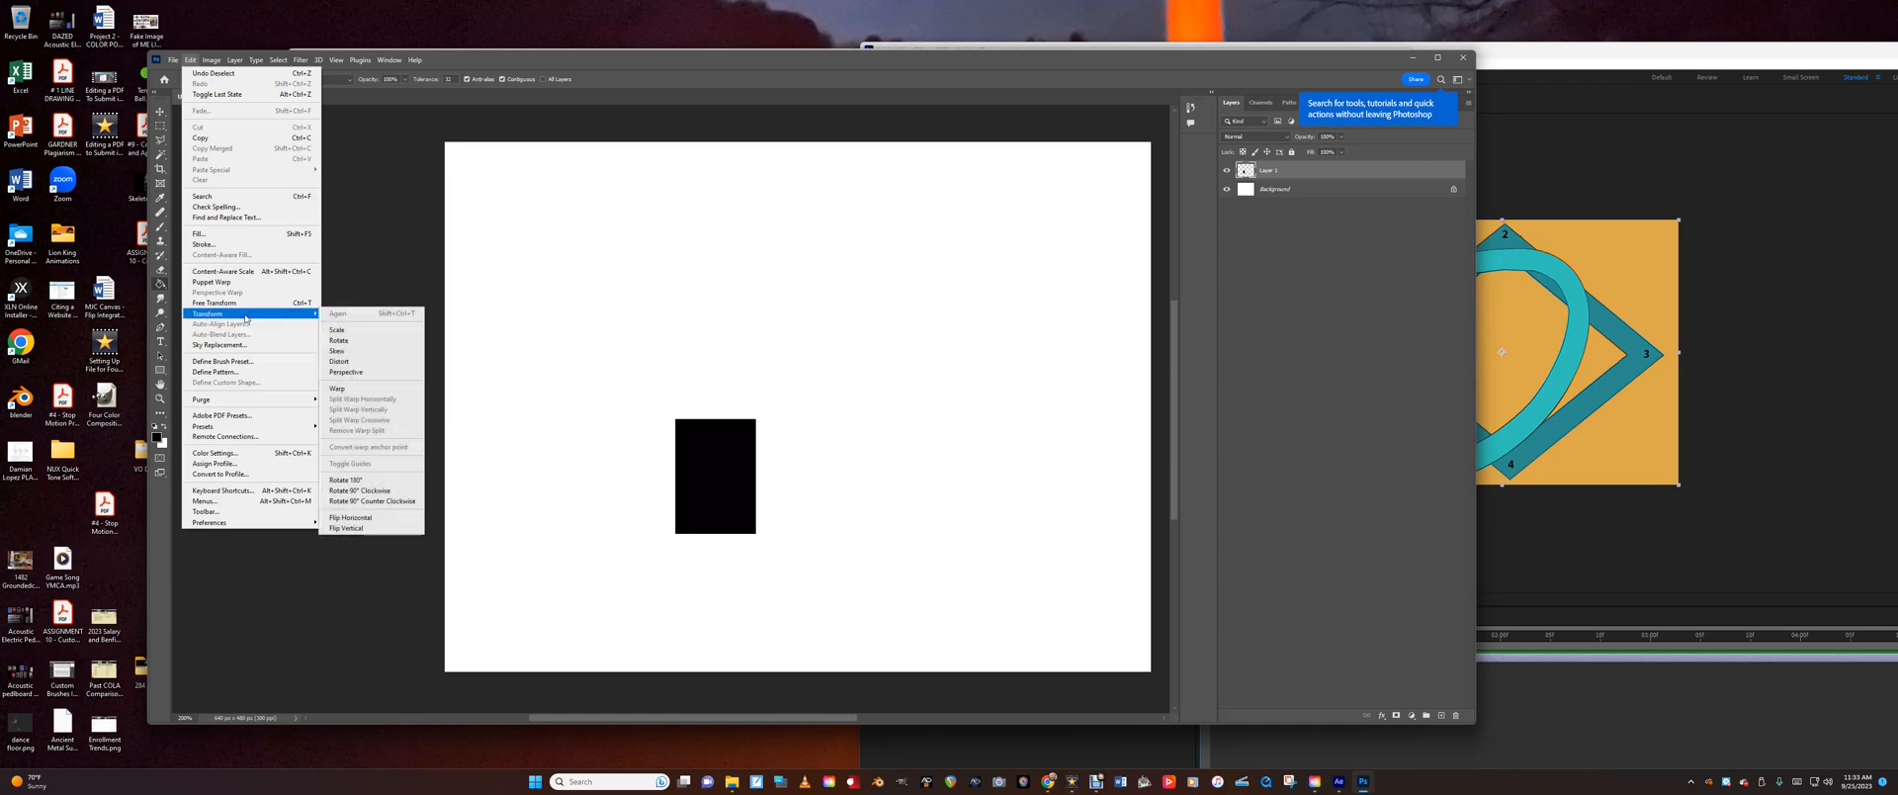
left_click(356, 330)
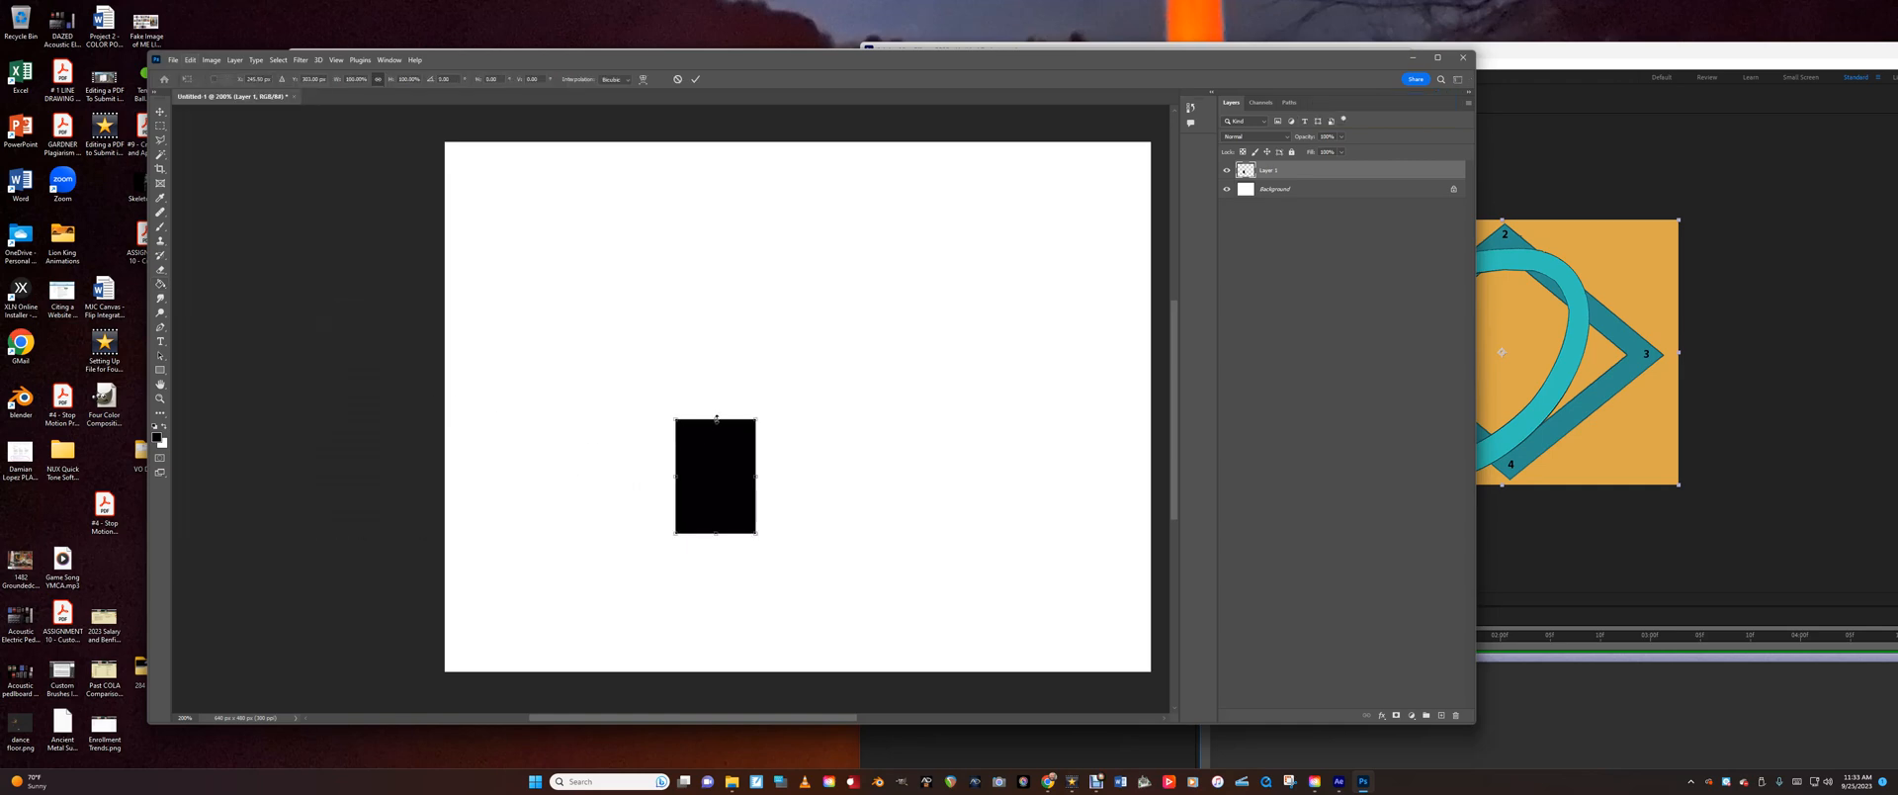
mouse_move(717, 418)
left_mouse_down()
mouse_move(714, 467)
mouse_move(716, 404)
left_mouse_up()
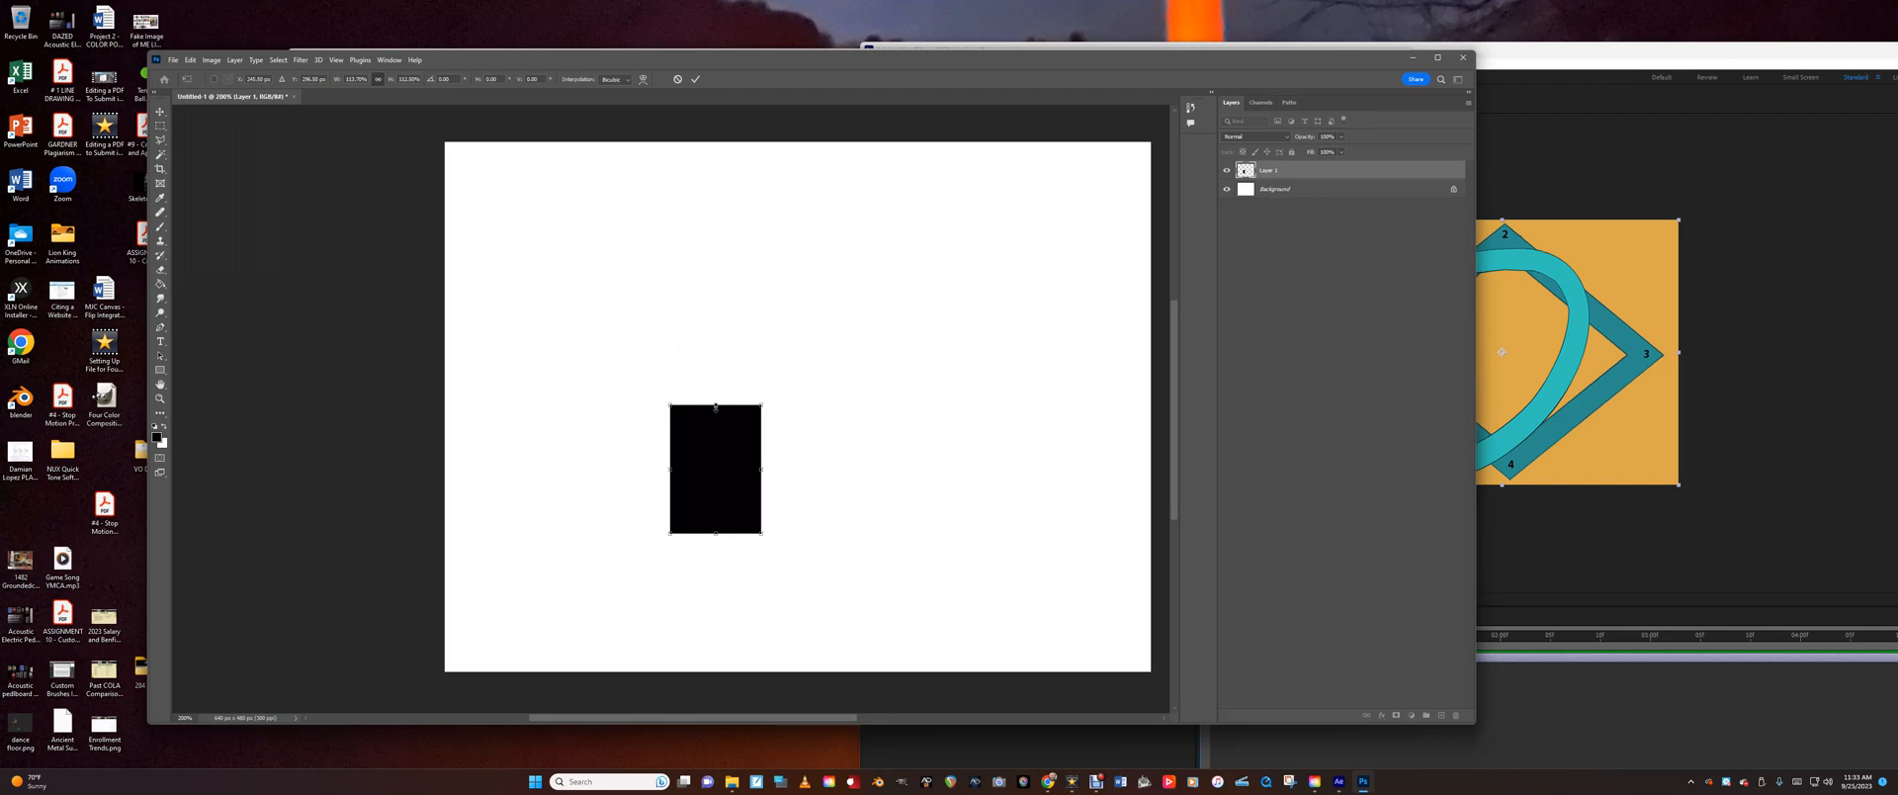
left_click_drag(716, 405, 716, 428)
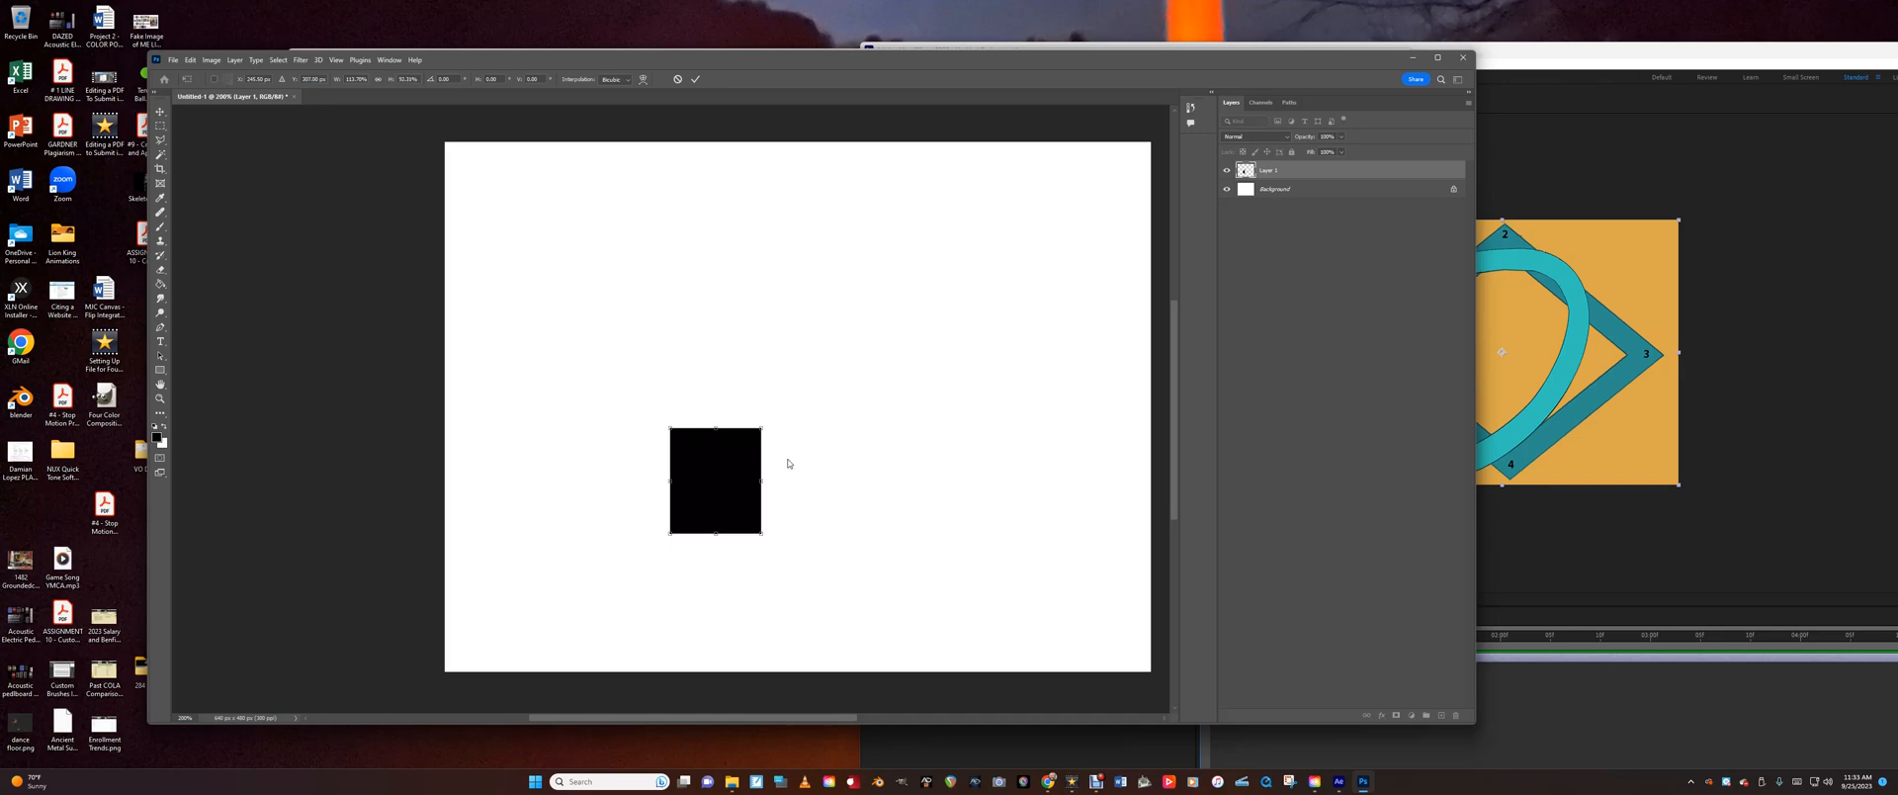
key("g")
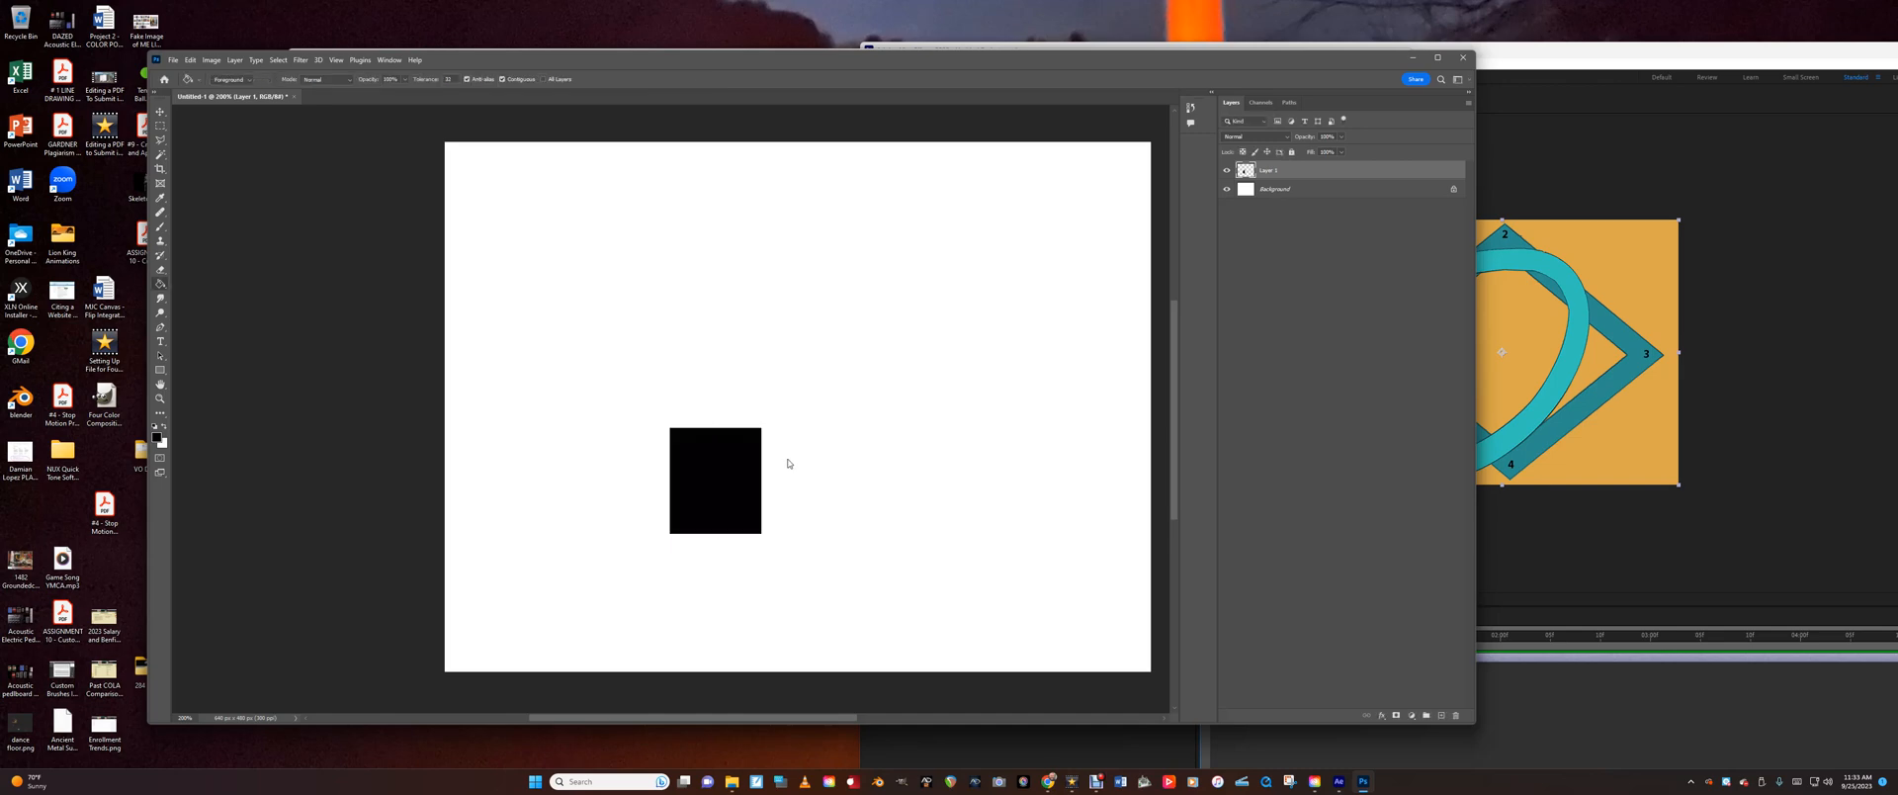
Cut a sloped wedge off the rectangle's left side with the Polygonal Lasso, and start transforming the wedge-shaped selection outline.
left_click(160, 139)
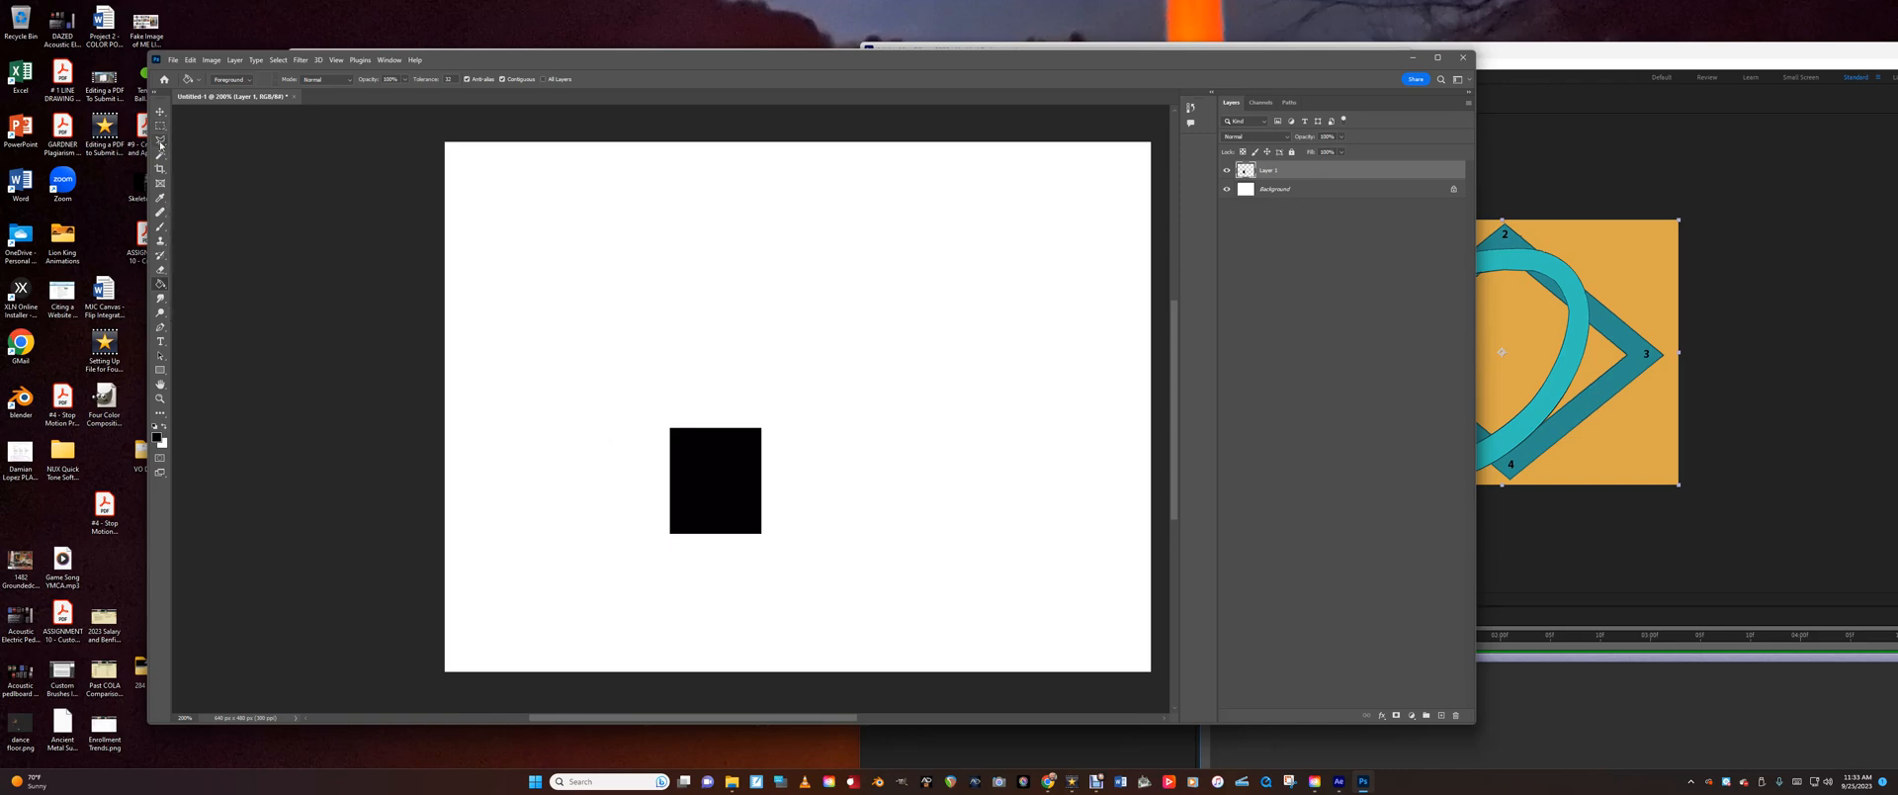
left_click(671, 534)
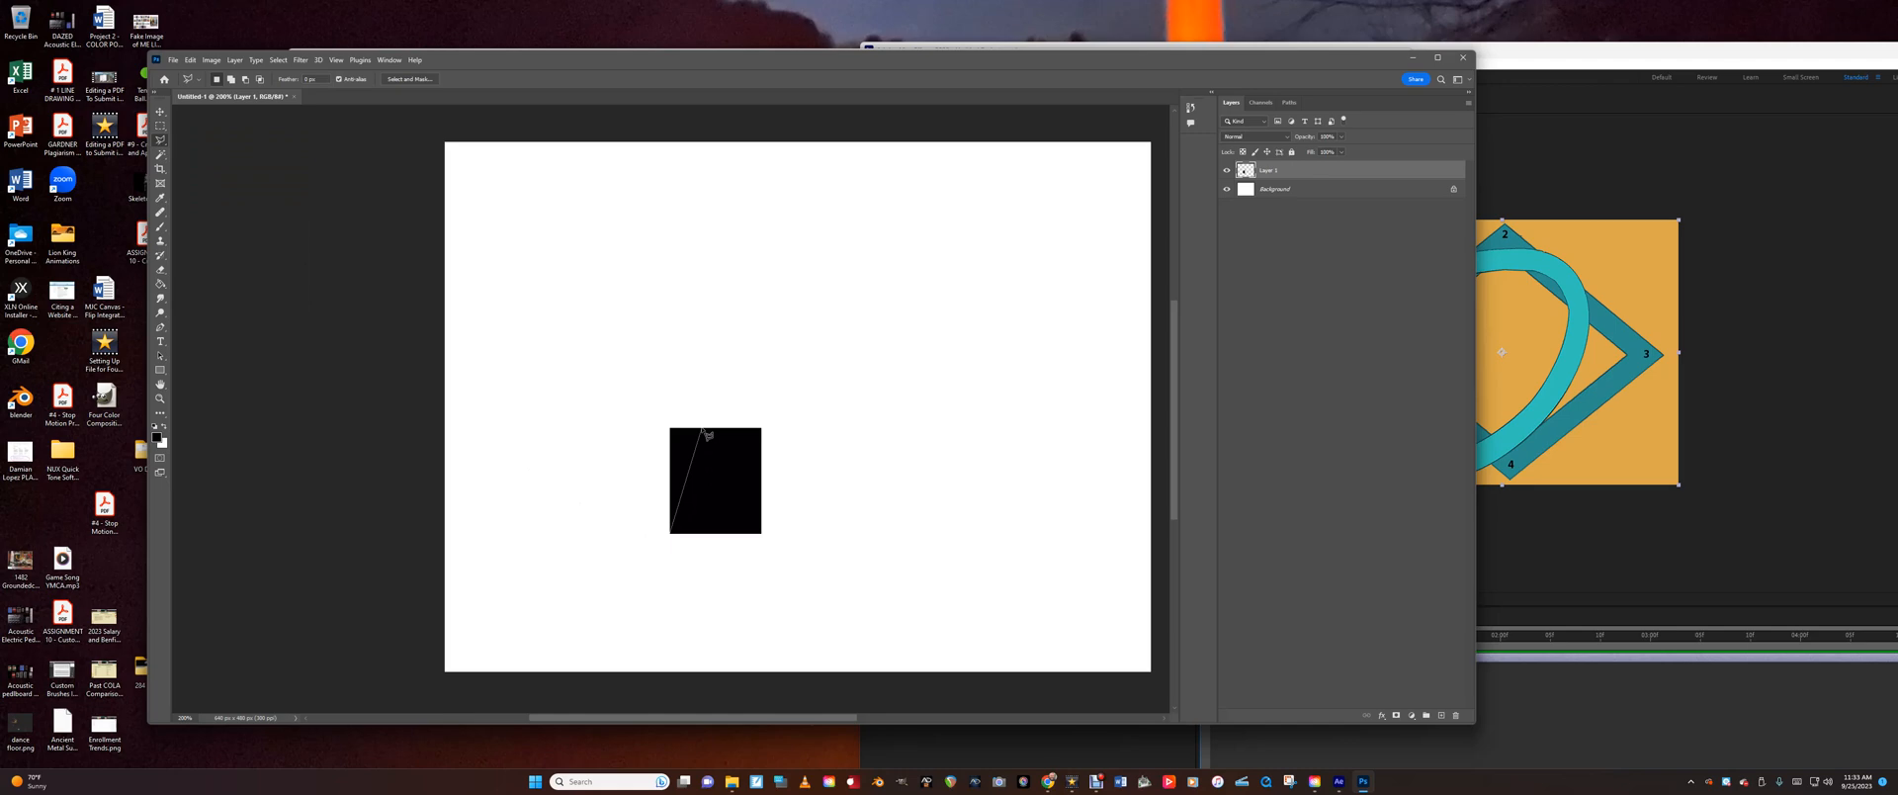
left_click(703, 427)
left_click(673, 537)
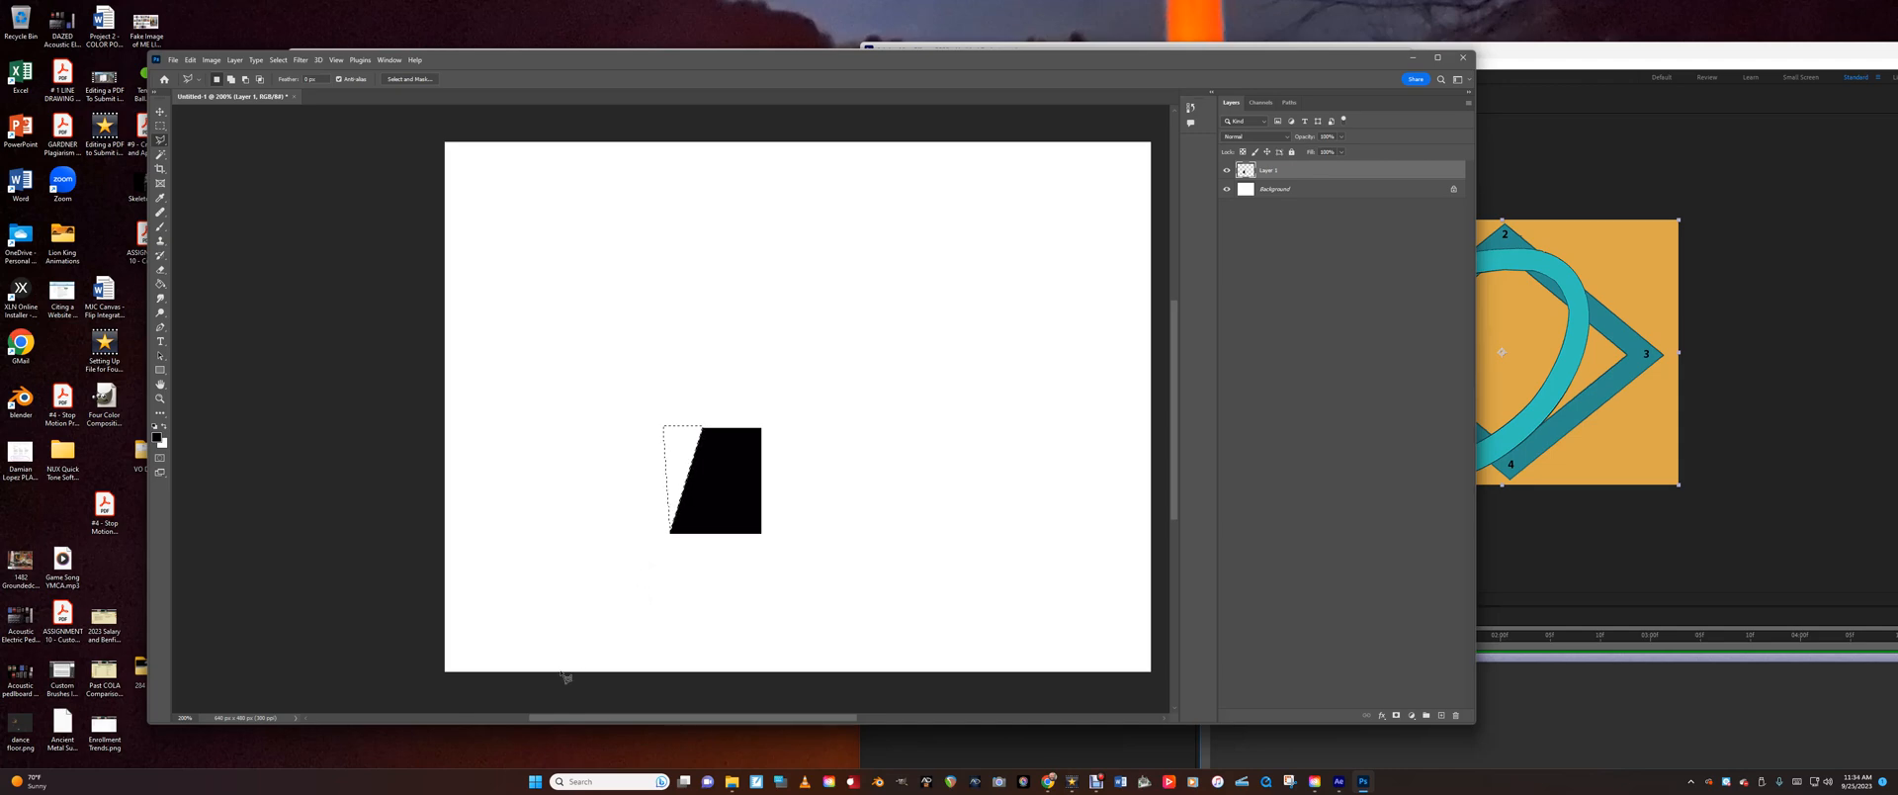
right_click(681, 450)
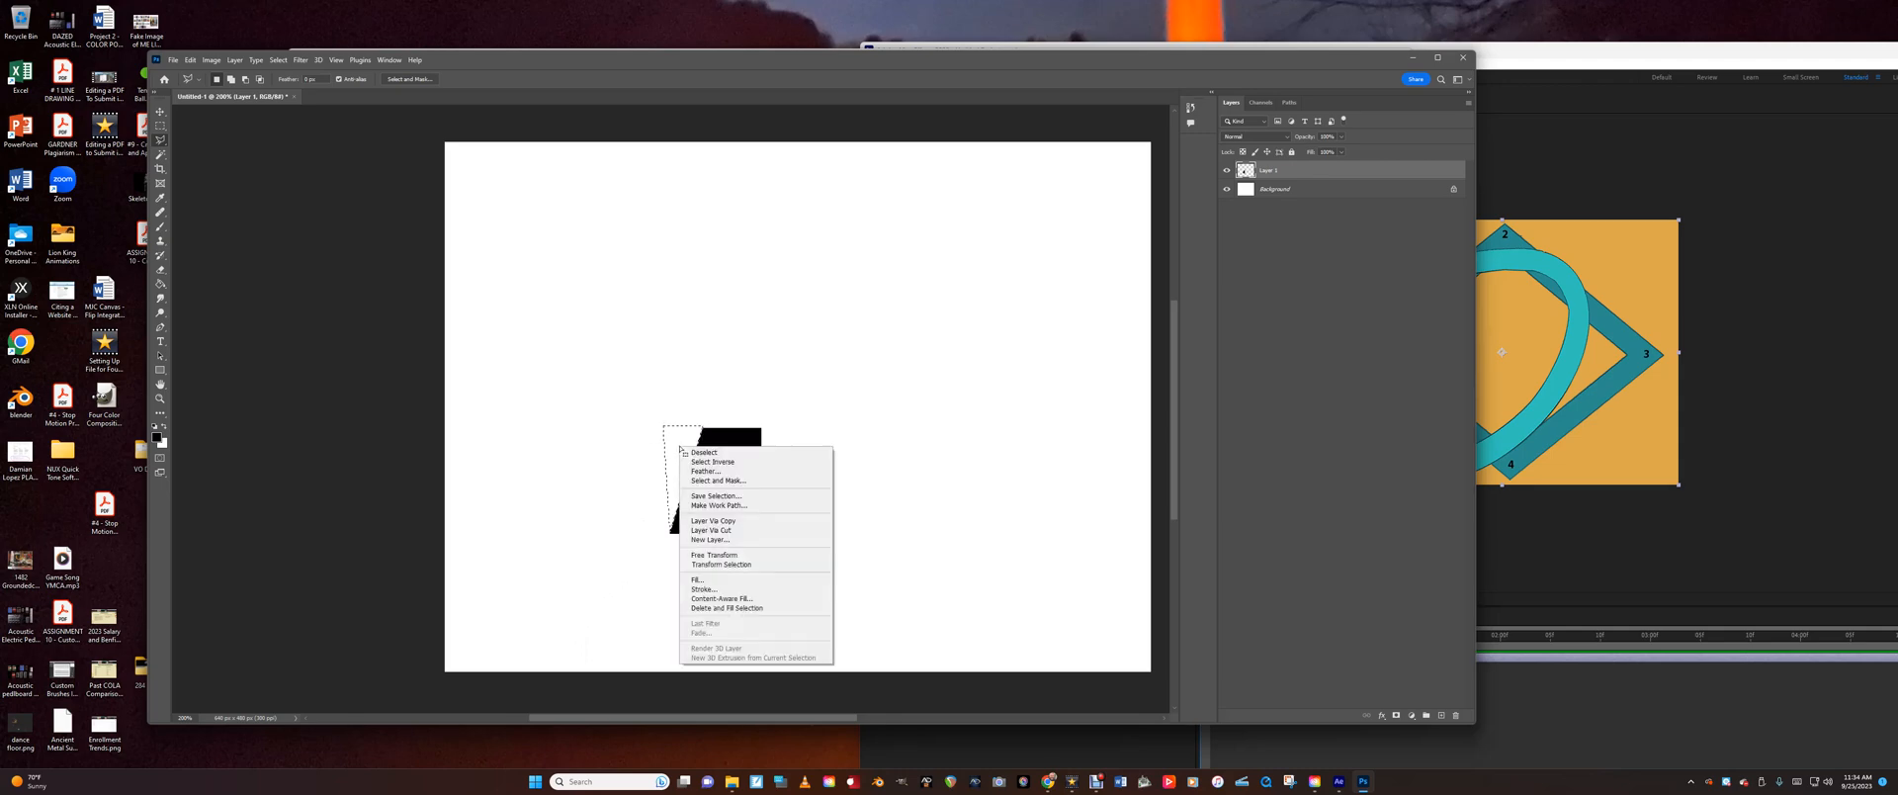
left_click(703, 566)
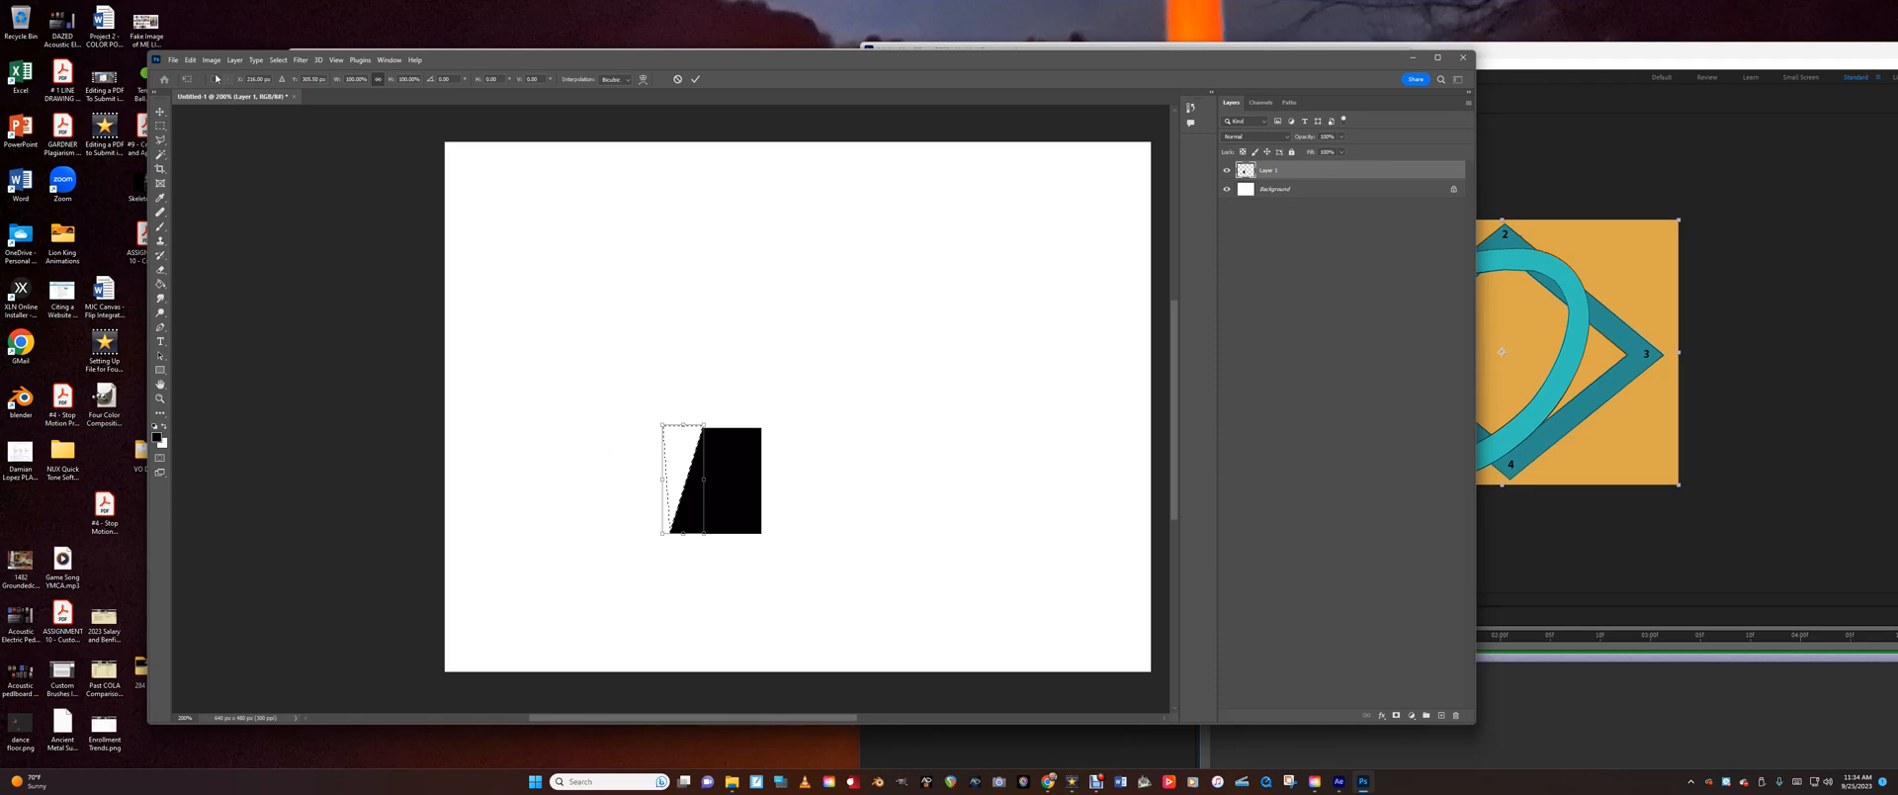
Try rotating the wedge-shaped selection outline 180 degrees, and undo the rotation.
left_click(190, 60)
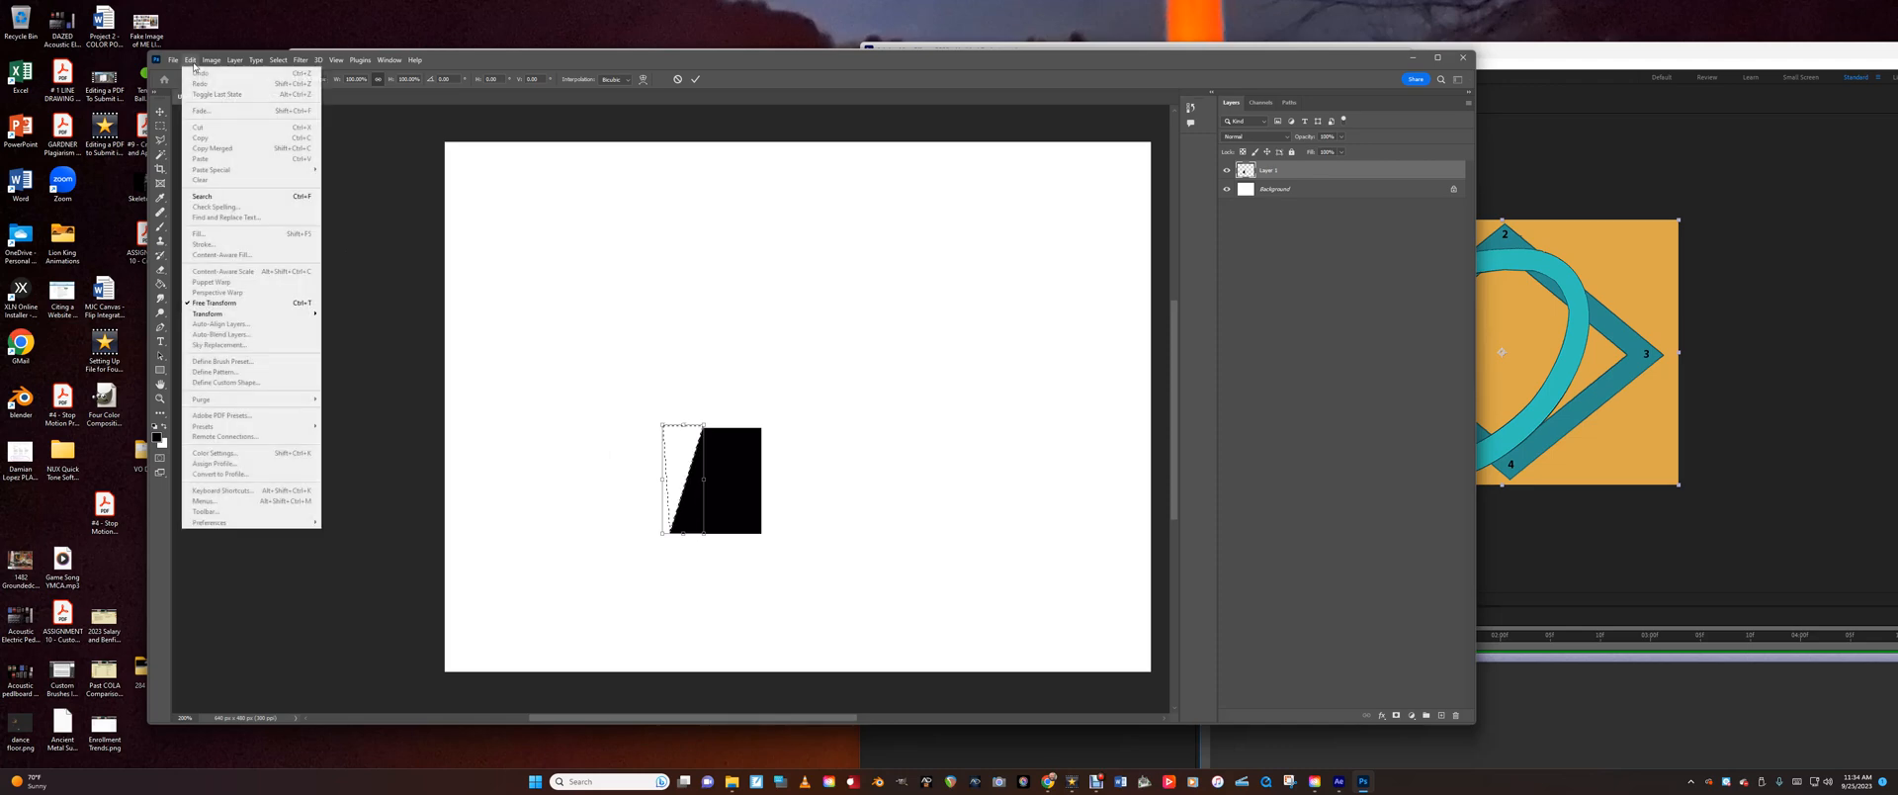
mouse_move(245, 314)
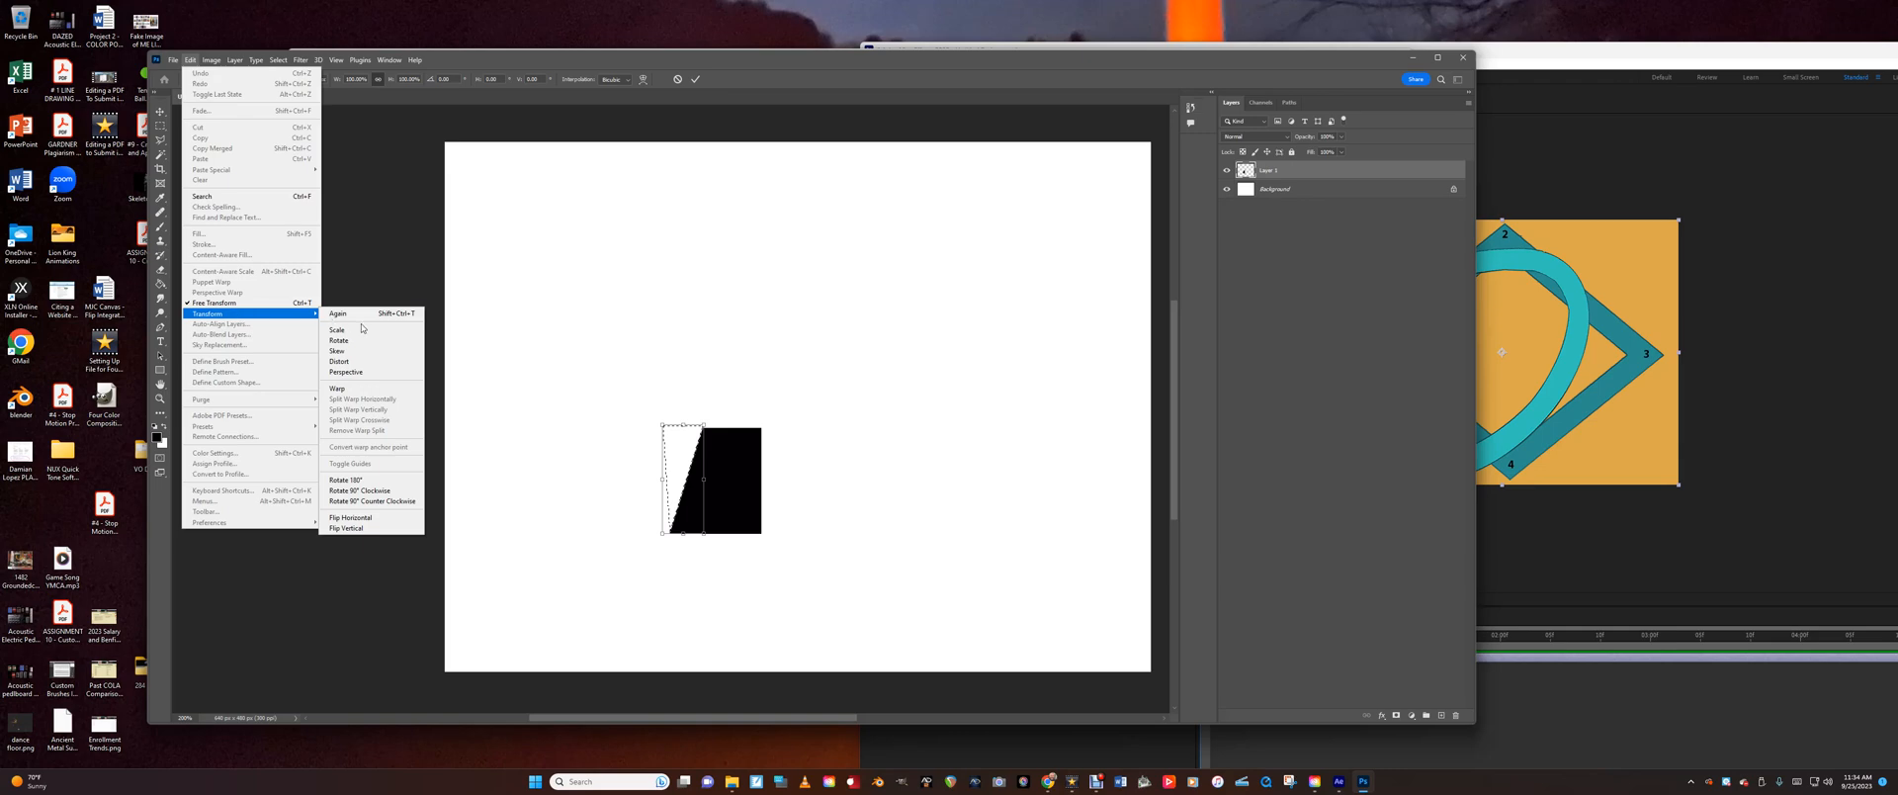
left_click(357, 480)
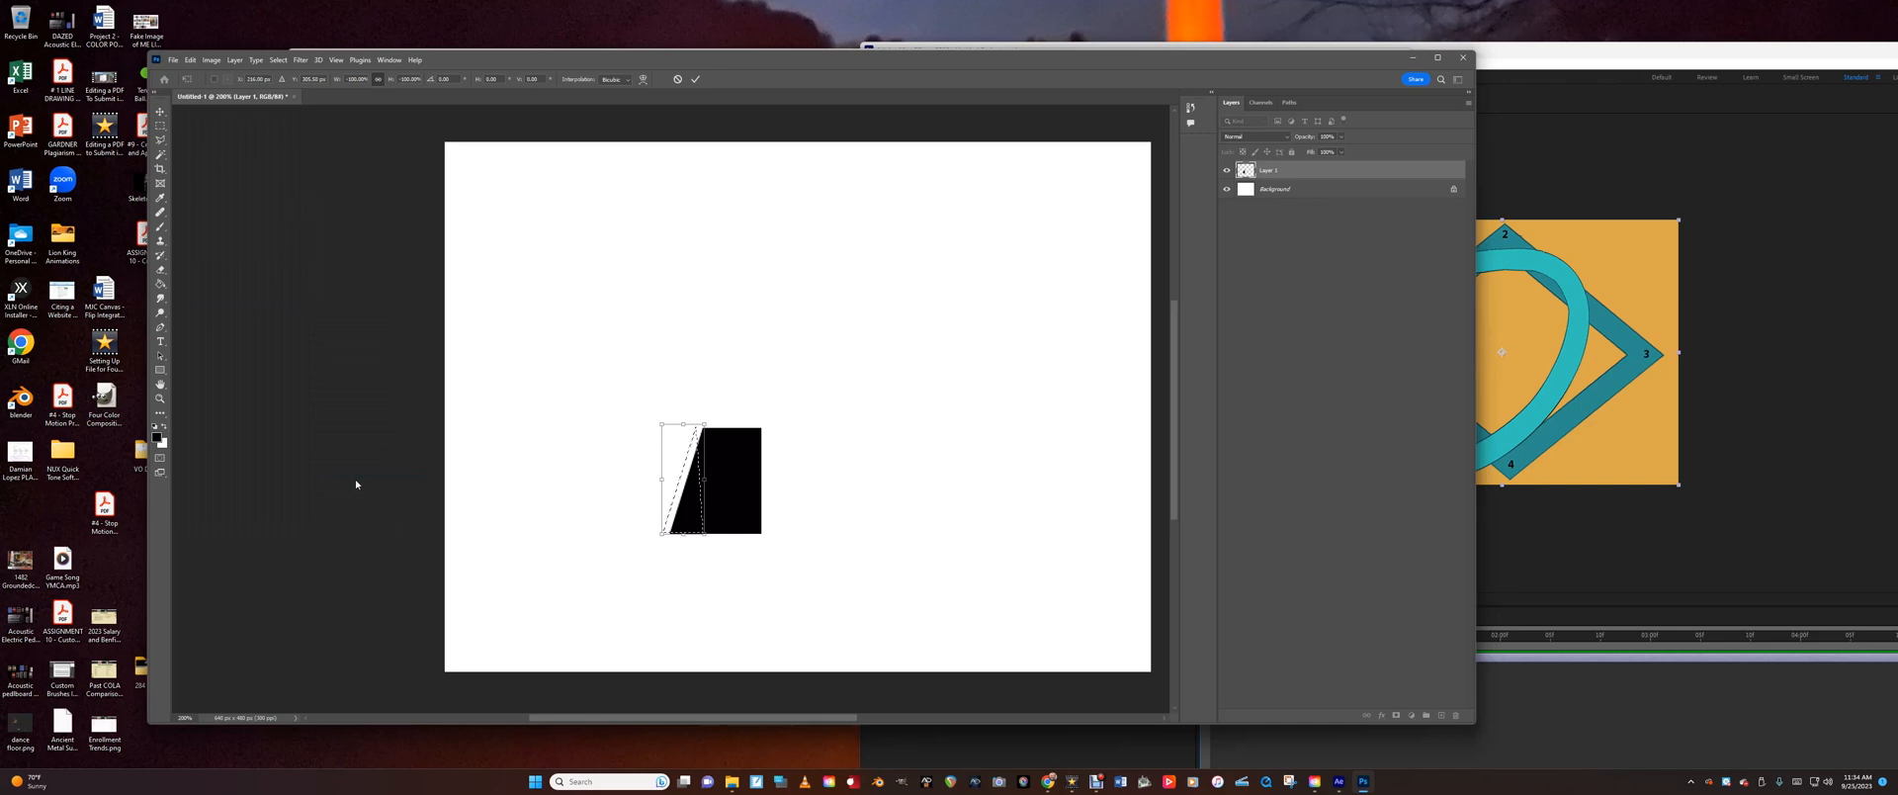
key("ctrl+z")
Flip the wedge-shaped selection outline horizontally.
left_click(195, 61)
mouse_move(232, 317)
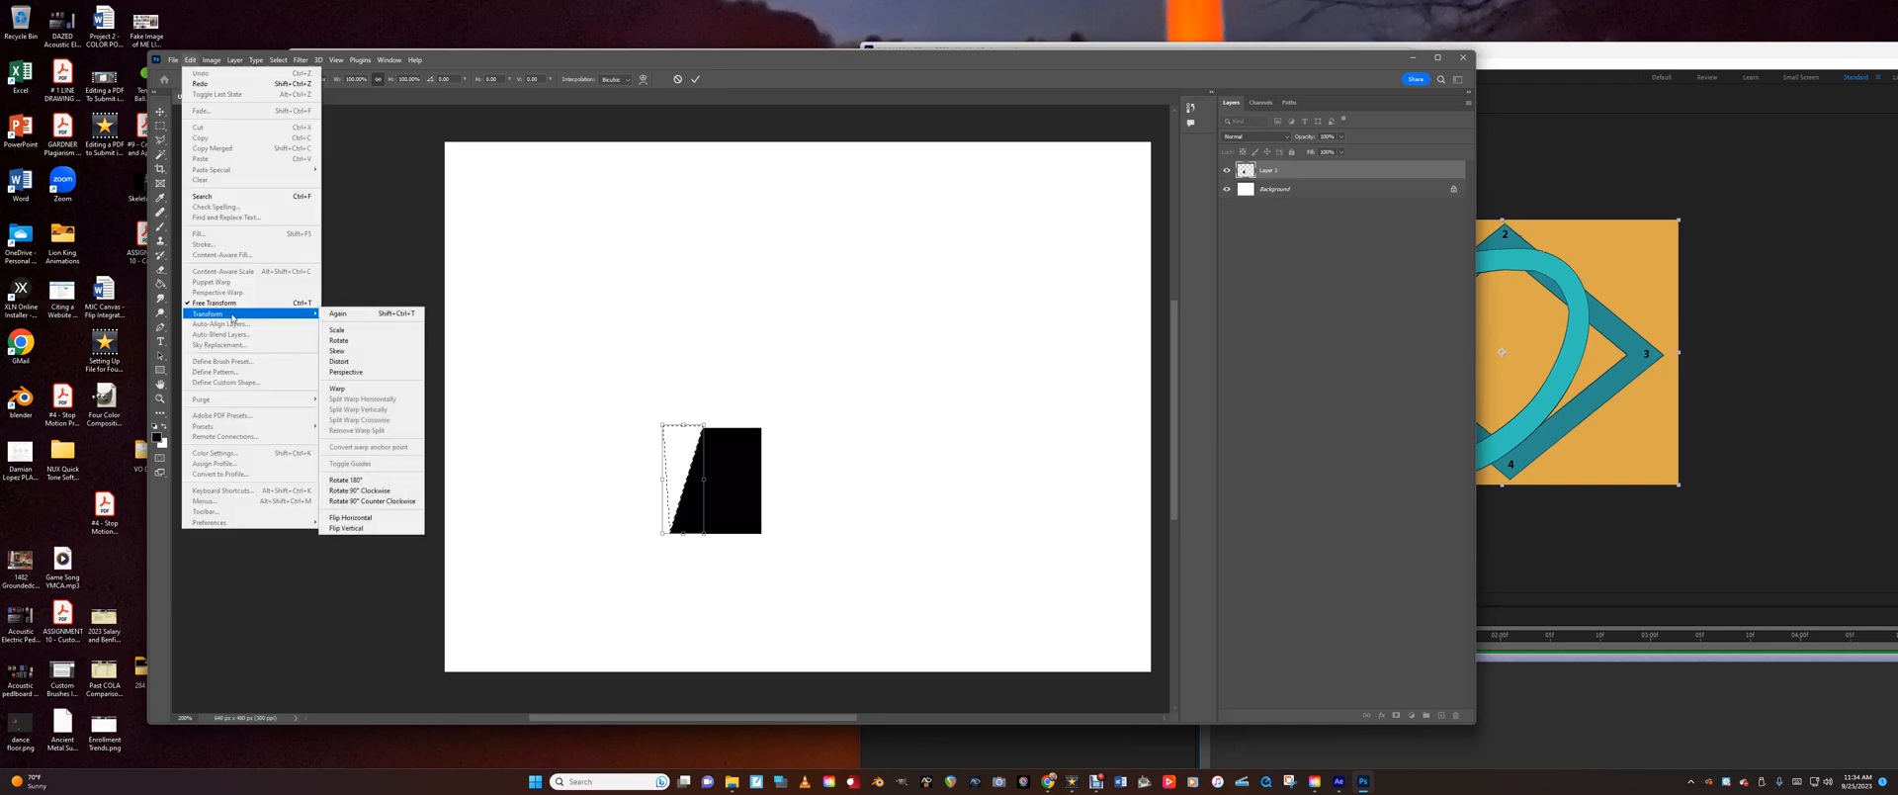
left_click(349, 519)
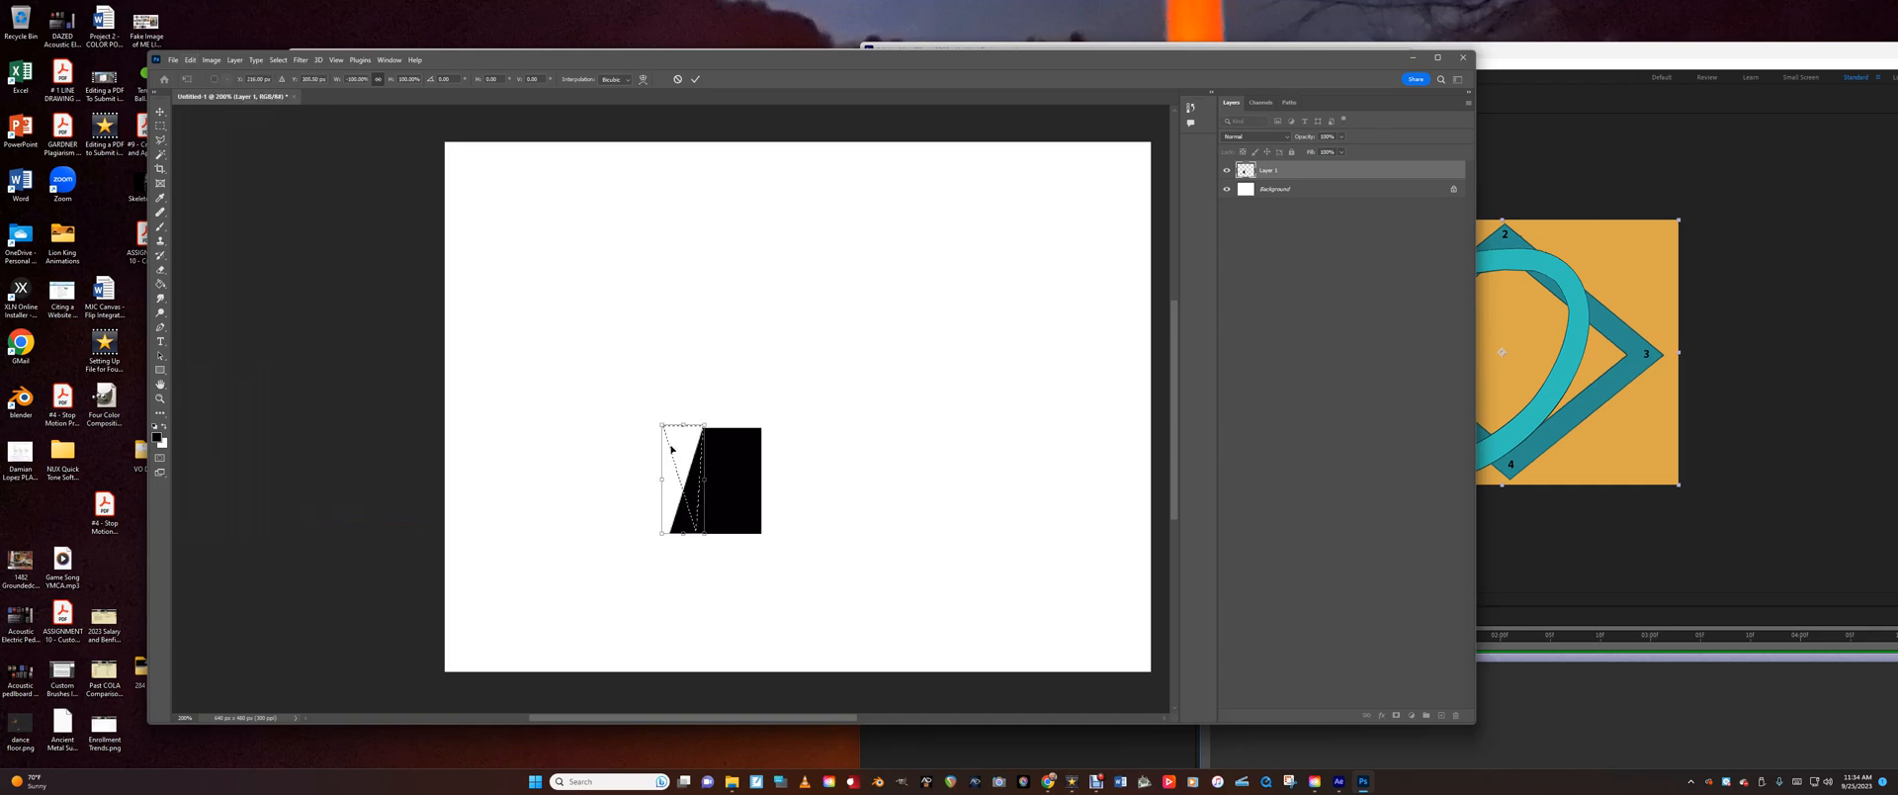
Position the flipped selection over the black shape's right side, apply the transformation, and delete the selected area to mirror the left slope.
left_click_drag(679, 449, 745, 459)
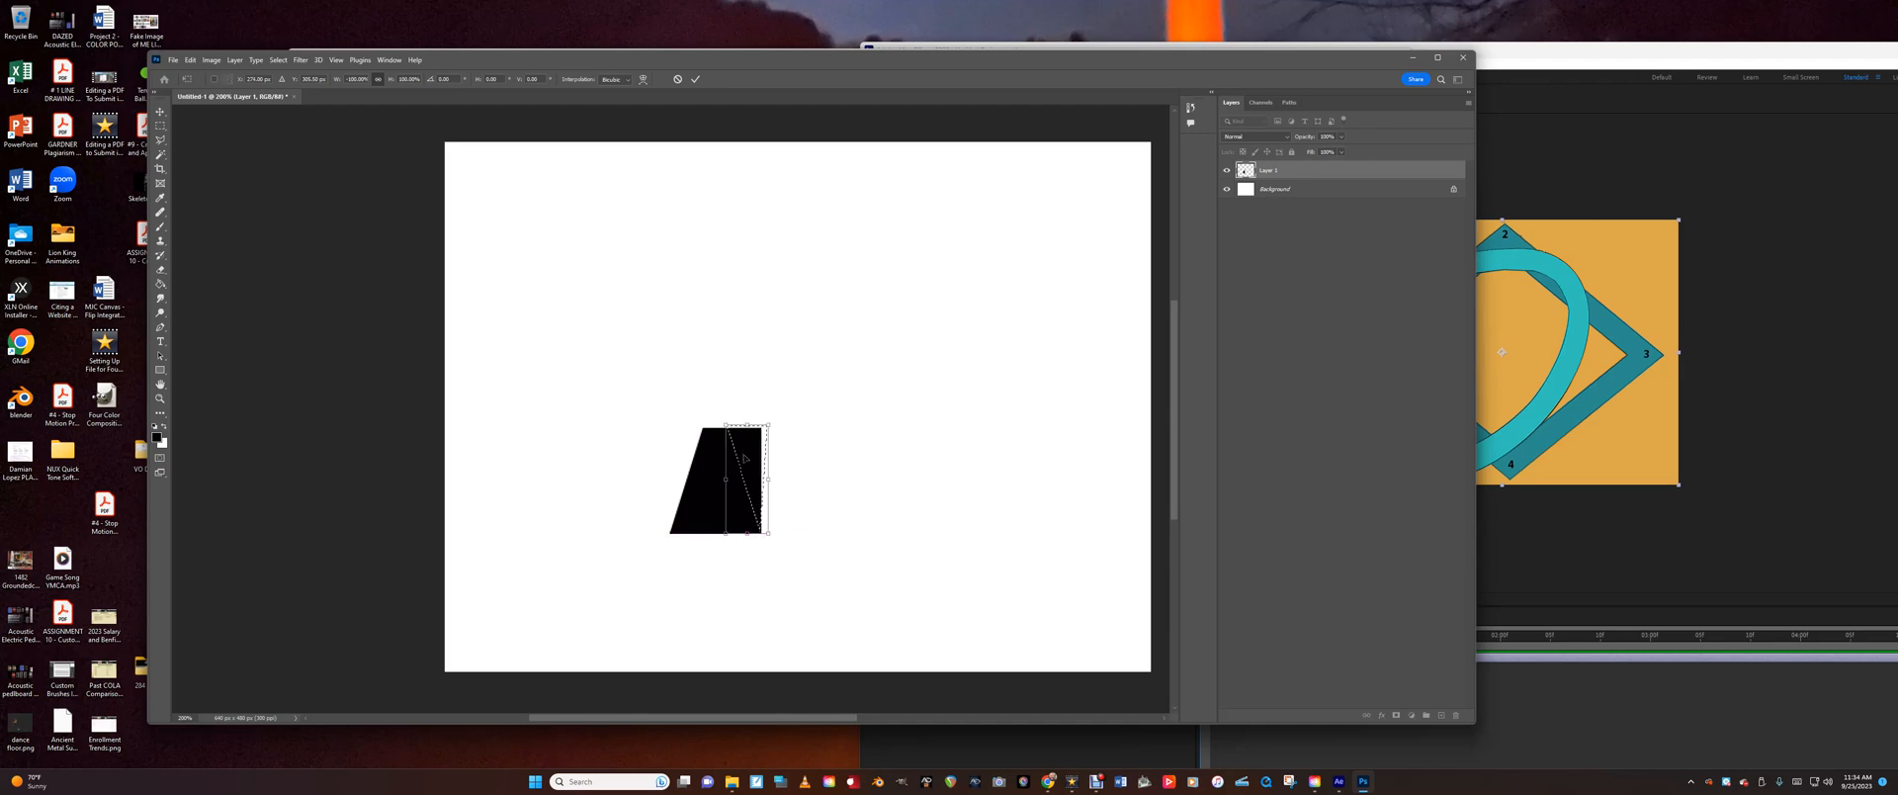
left_click_drag(749, 459, 747, 464)
left_click_drag(757, 507, 762, 509)
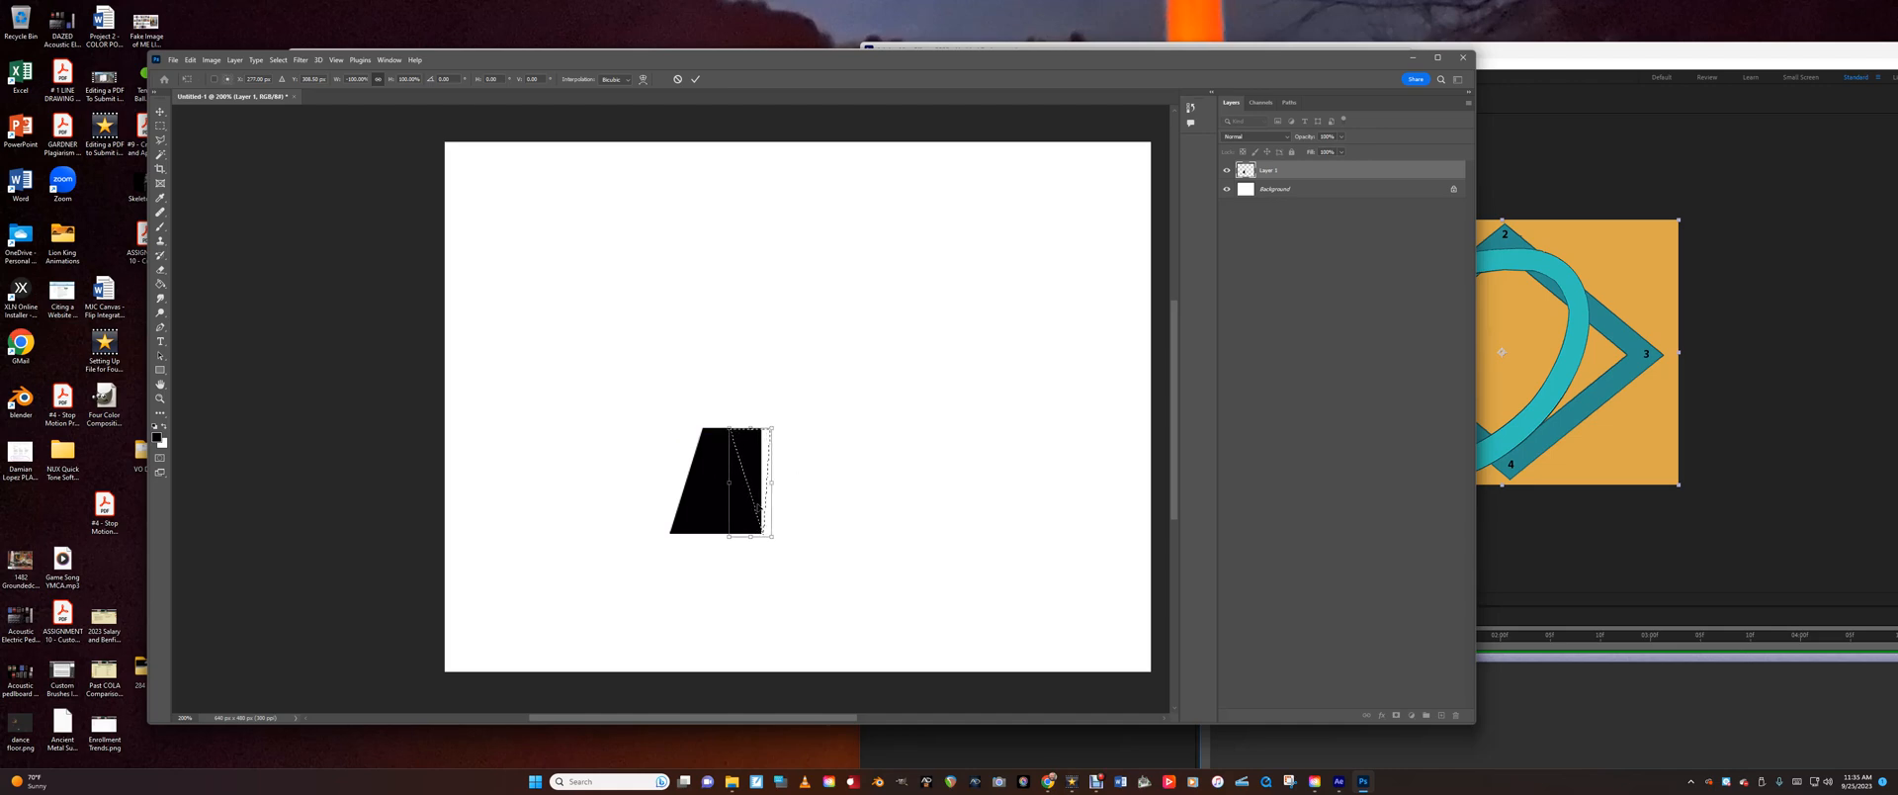
left_click_drag(757, 507, 756, 507)
key("Return")
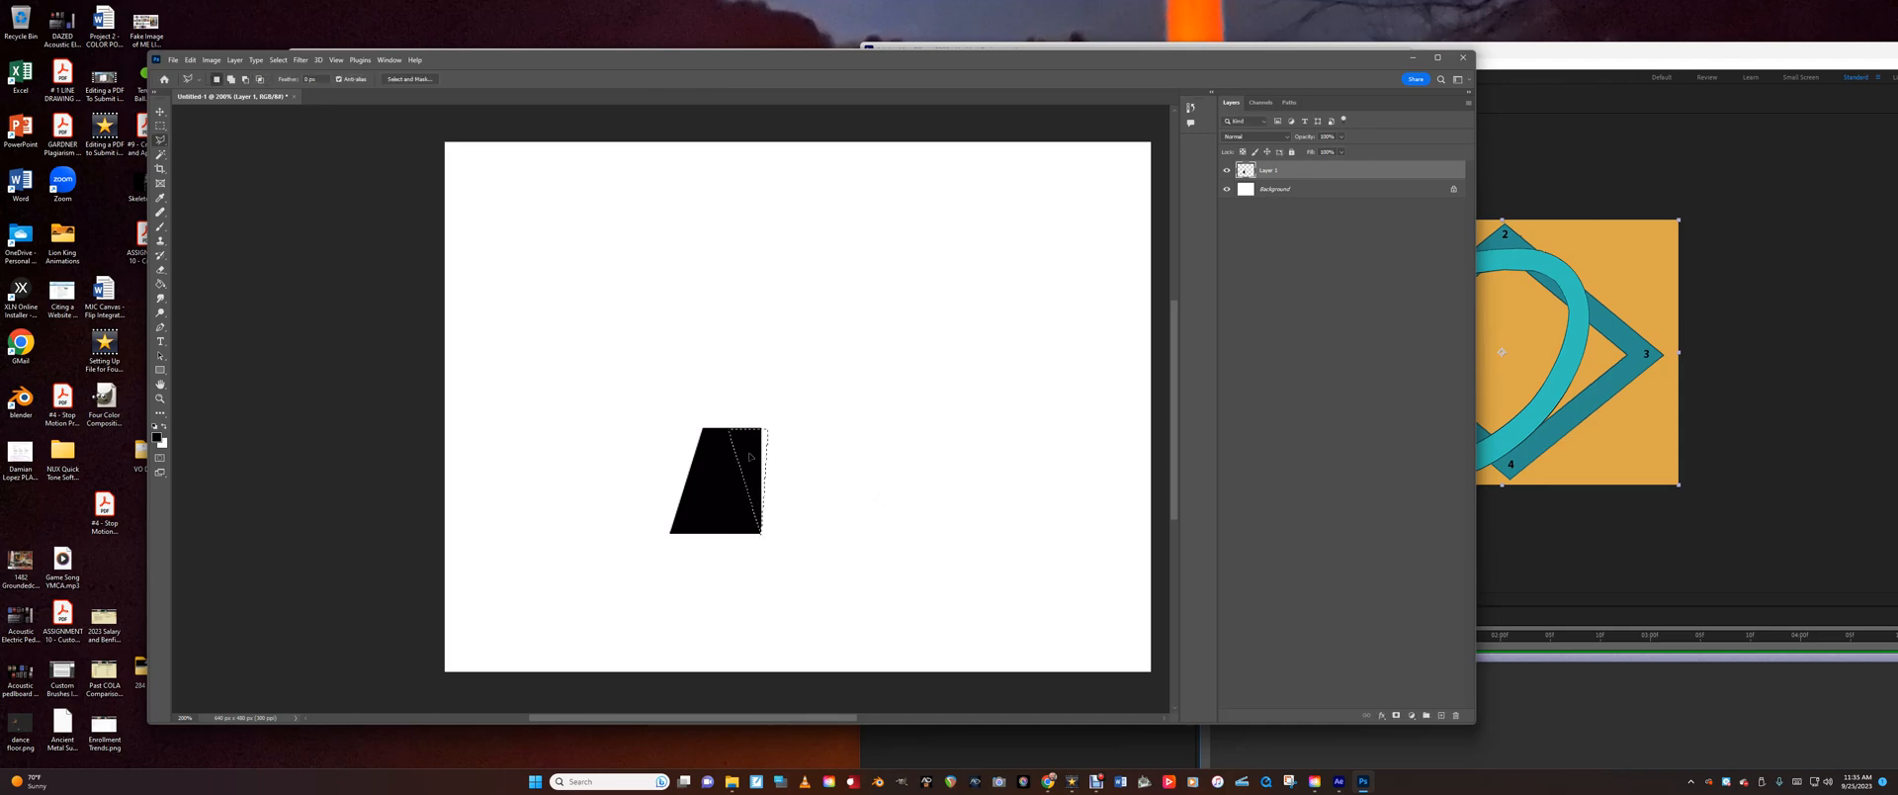
key("Delete")
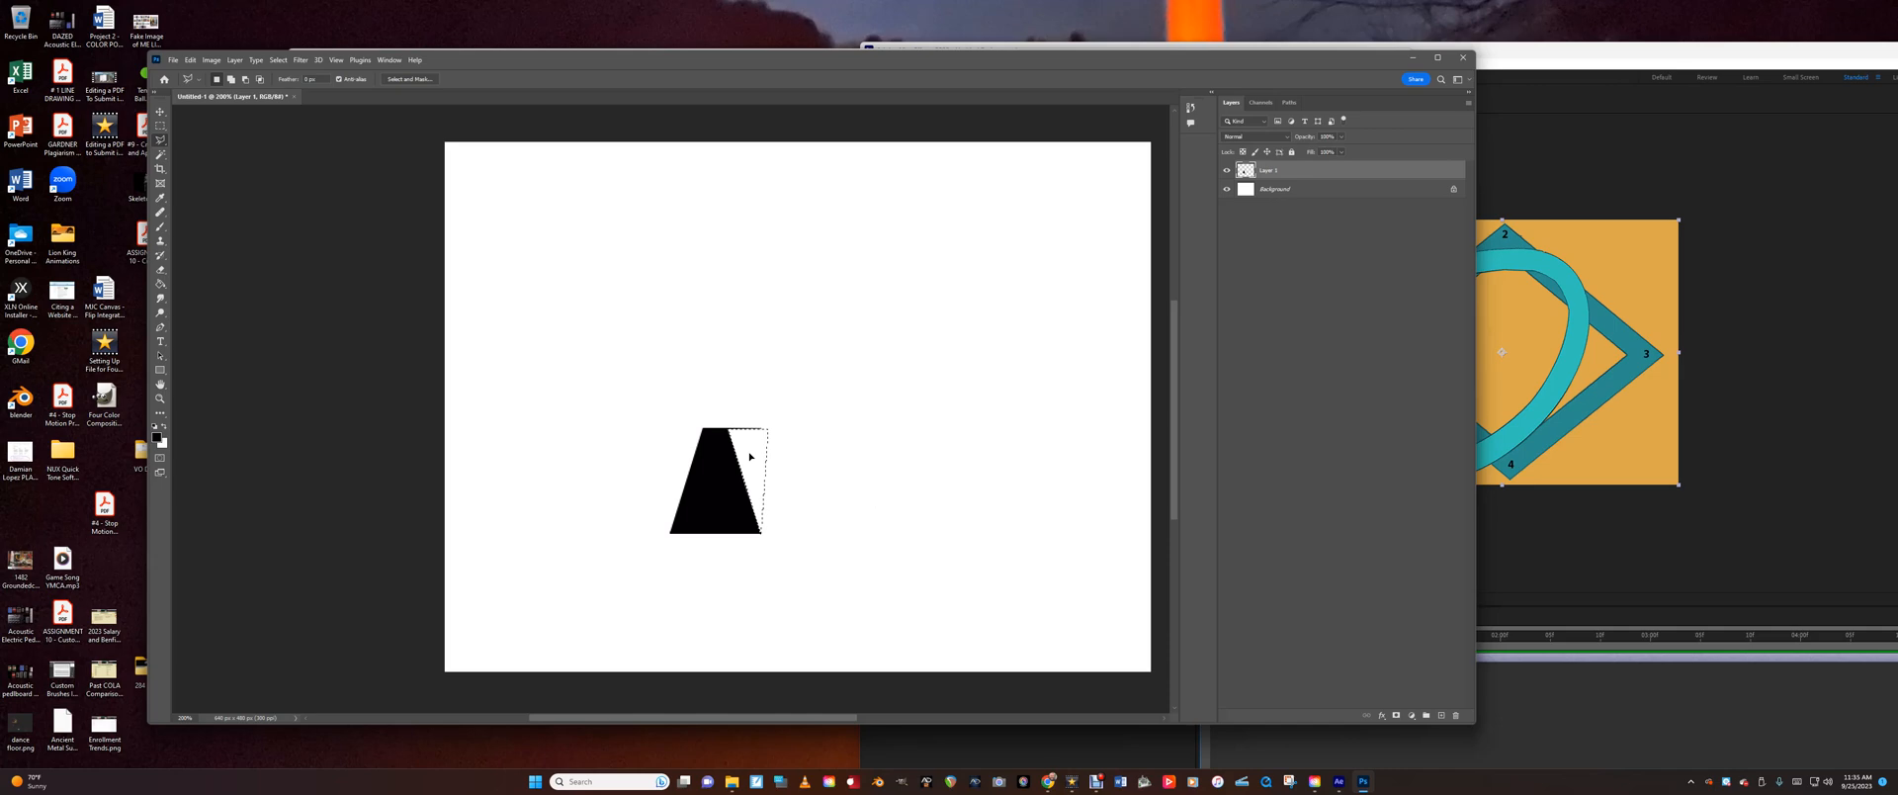
Clear the wedge selection and move the black trapezoid slightly down and to the left on the canvas.
left_click_drag(750, 461, 745, 429)
left_click_drag(745, 429, 744, 442)
key("ctrl+d")
left_click(813, 516)
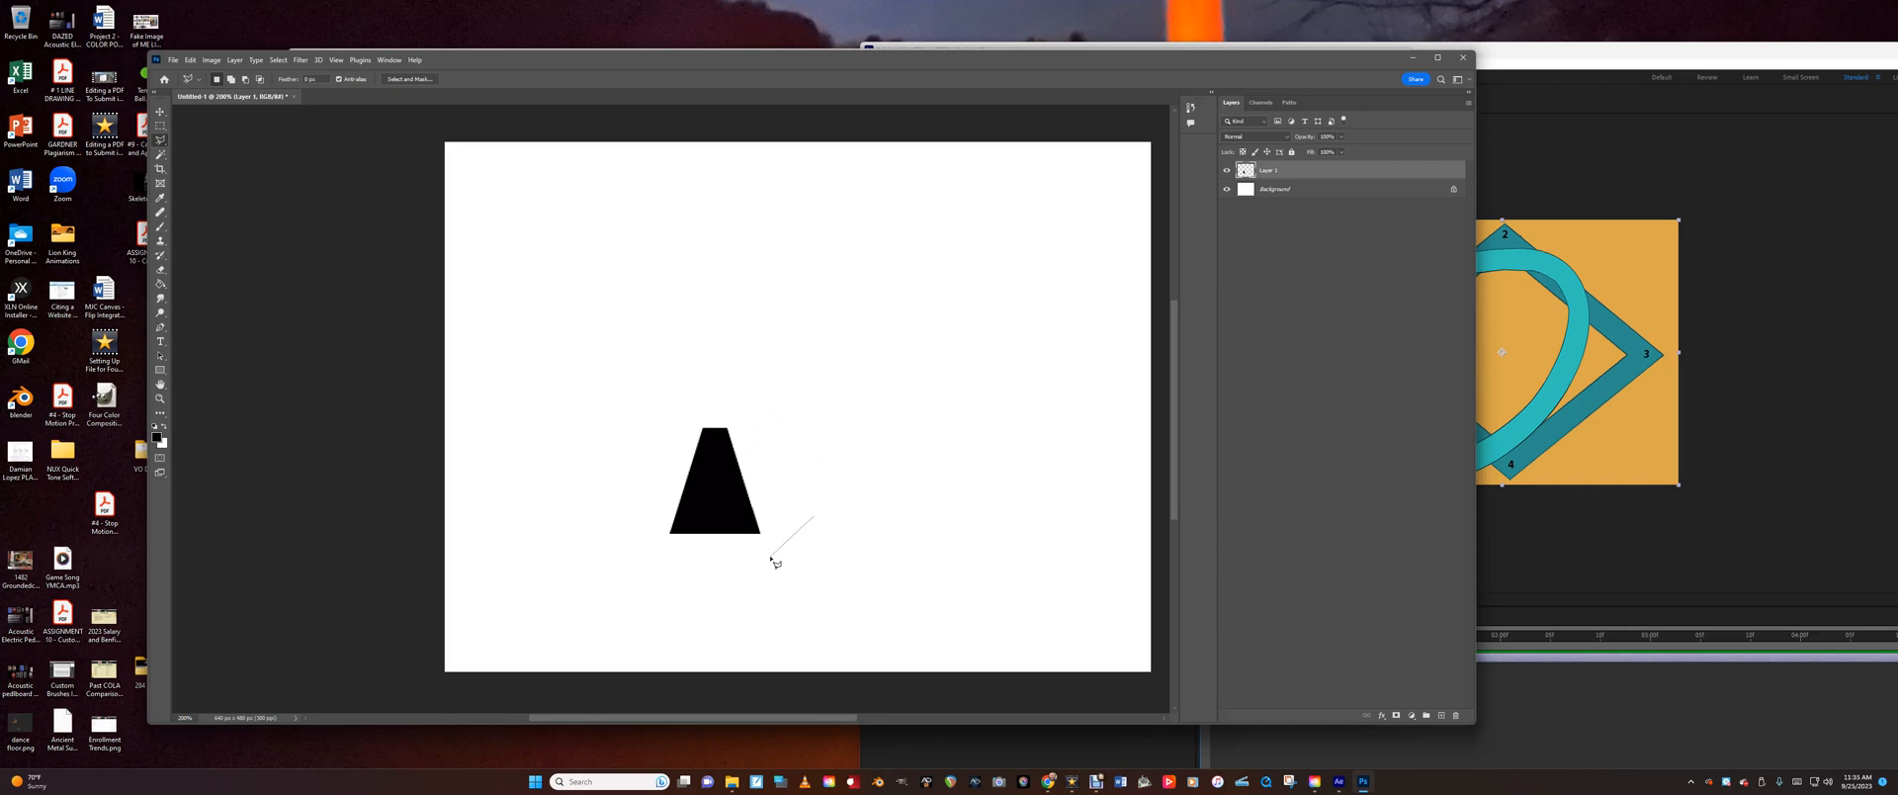
double_click(858, 548)
left_click(792, 304)
left_click(159, 114)
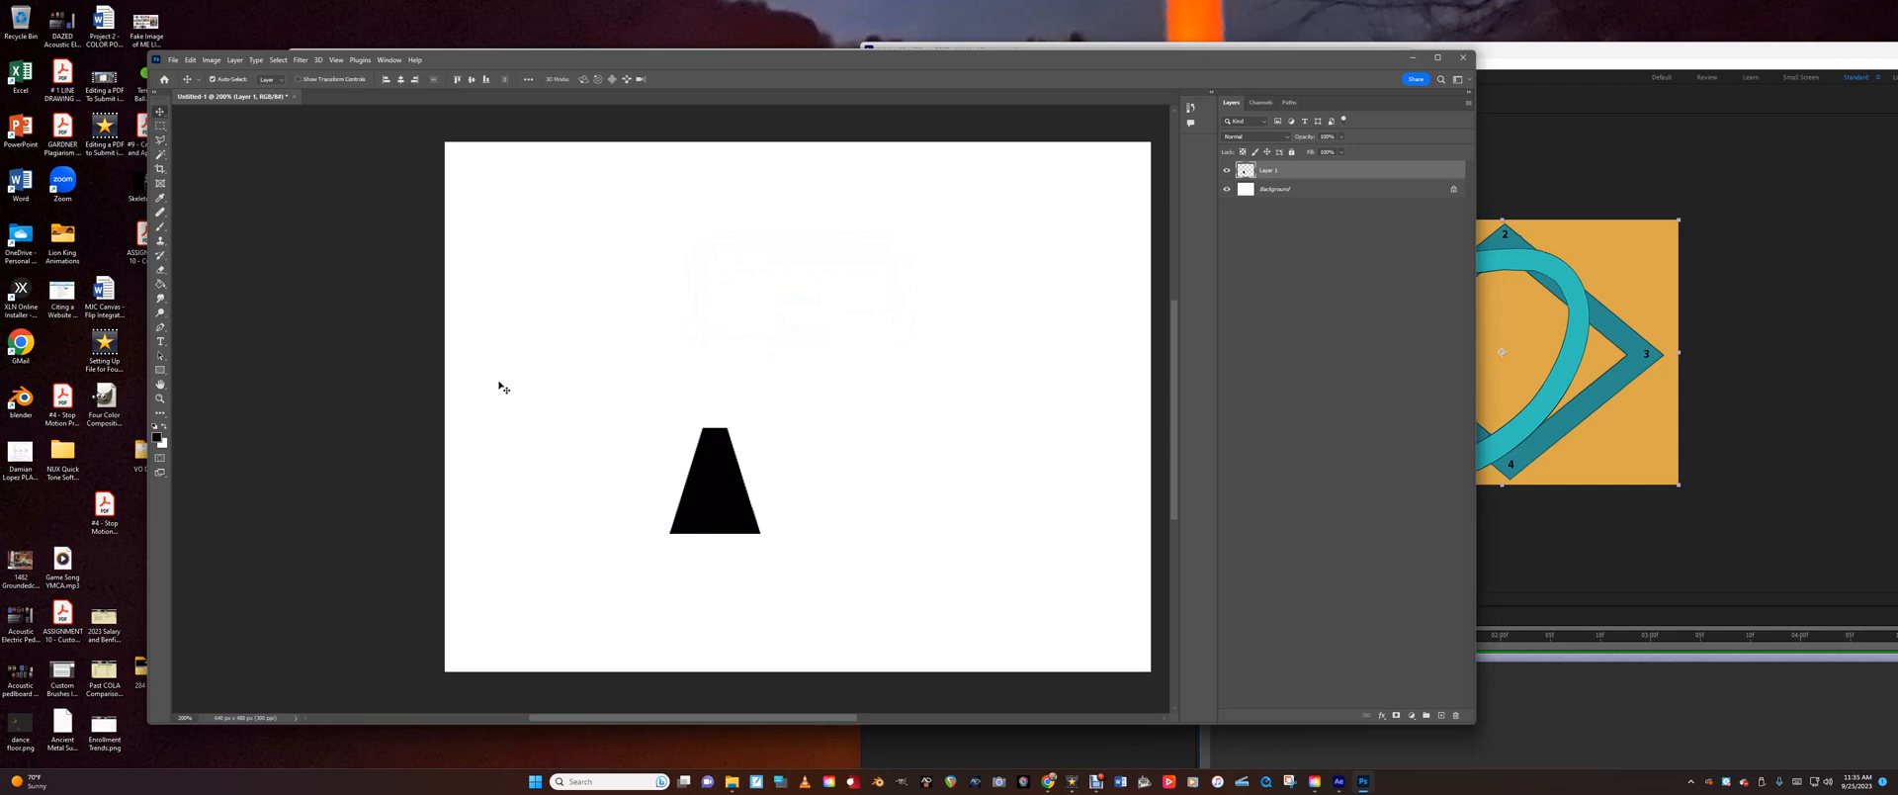
mouse_move(708, 480)
left_mouse_down()
mouse_move(770, 454)
mouse_move(699, 492)
left_mouse_up()
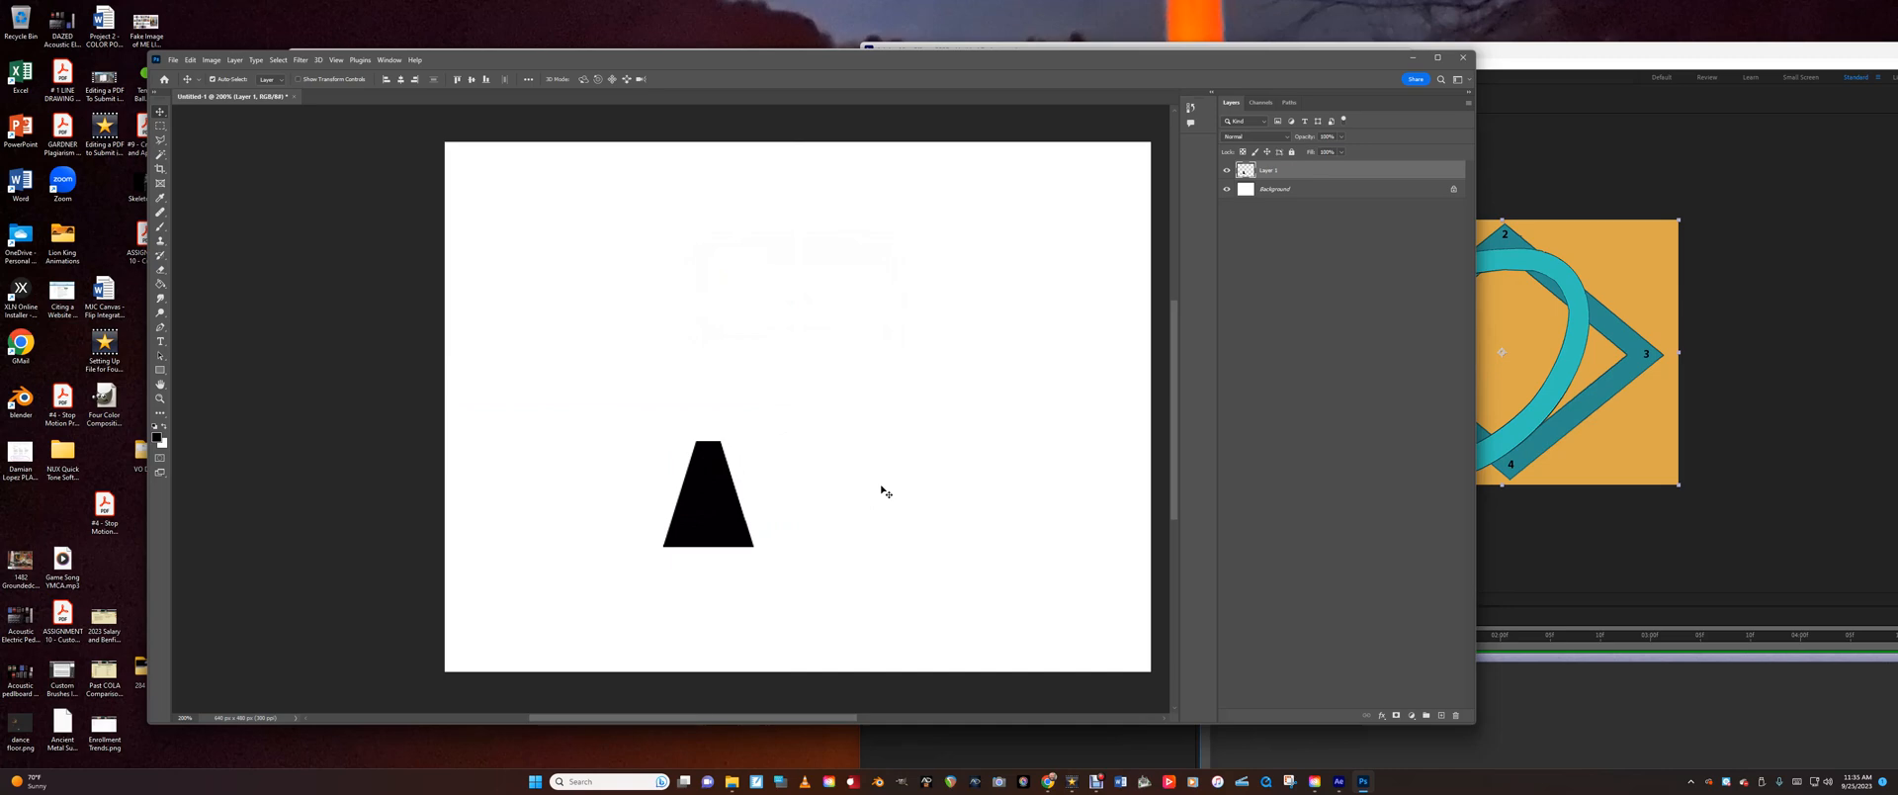
Cut a triangular notch out of the trapezoid's bottom edge with the Polygonal Lasso, and deselect.
left_click(160, 139)
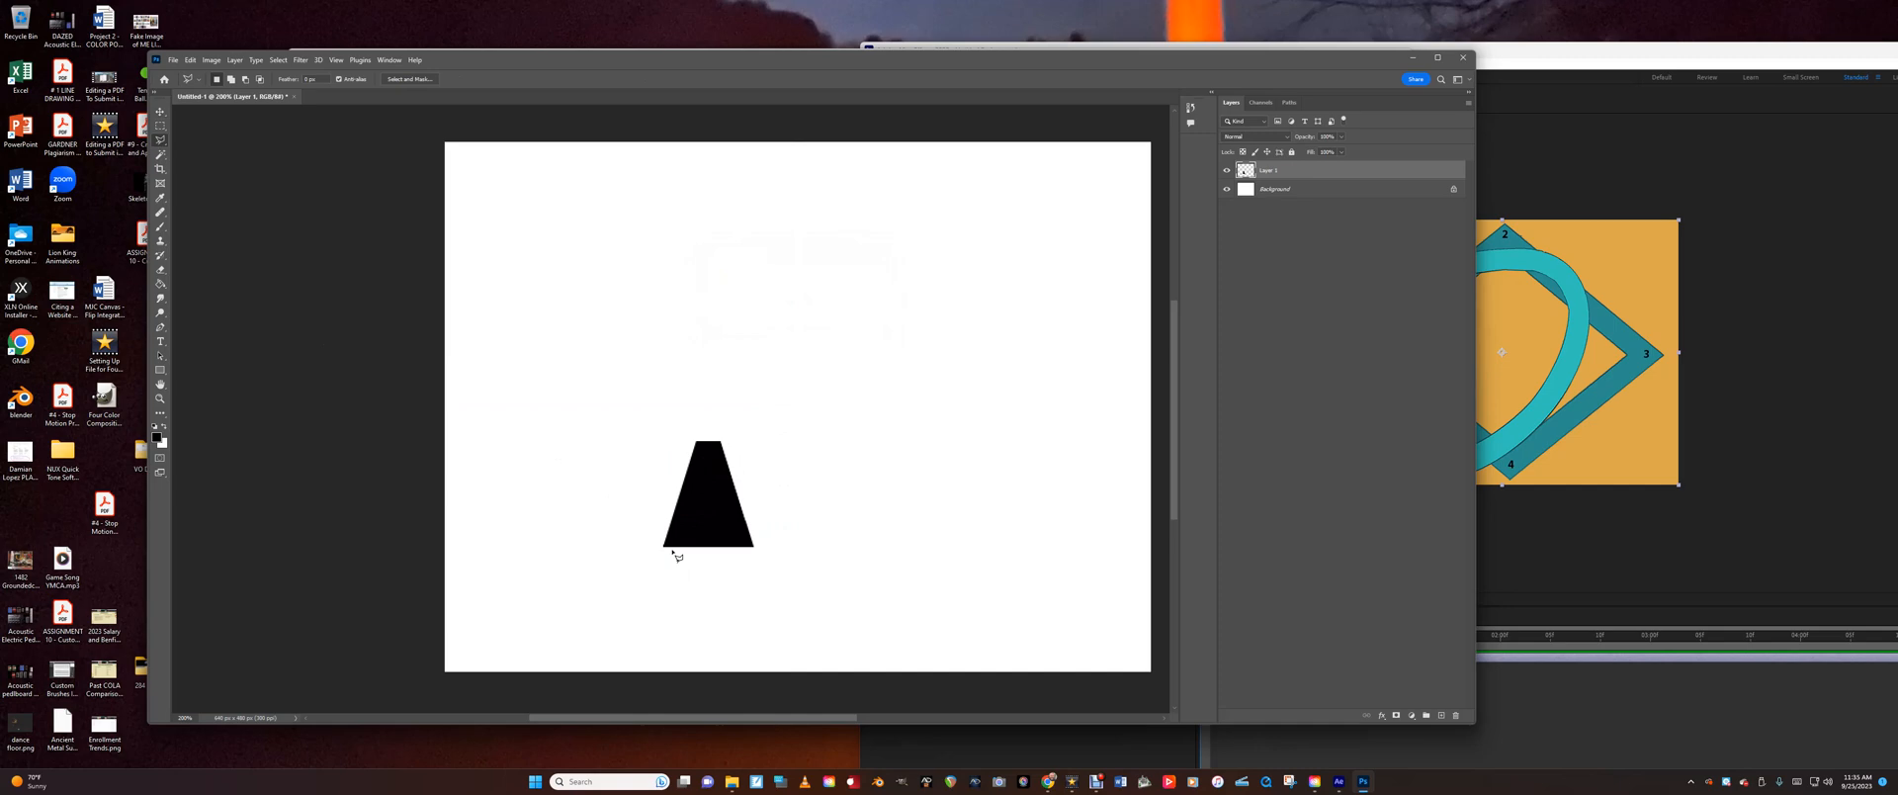
left_click_drag(672, 548, 708, 523)
mouse_move(708, 518)
left_mouse_down()
mouse_move(749, 553)
mouse_move(672, 551)
left_mouse_up()
key("Delete")
key("ctrl+d")
Draw a small elliptical selection over the tip of the shape's left leg.
left_click(162, 128)
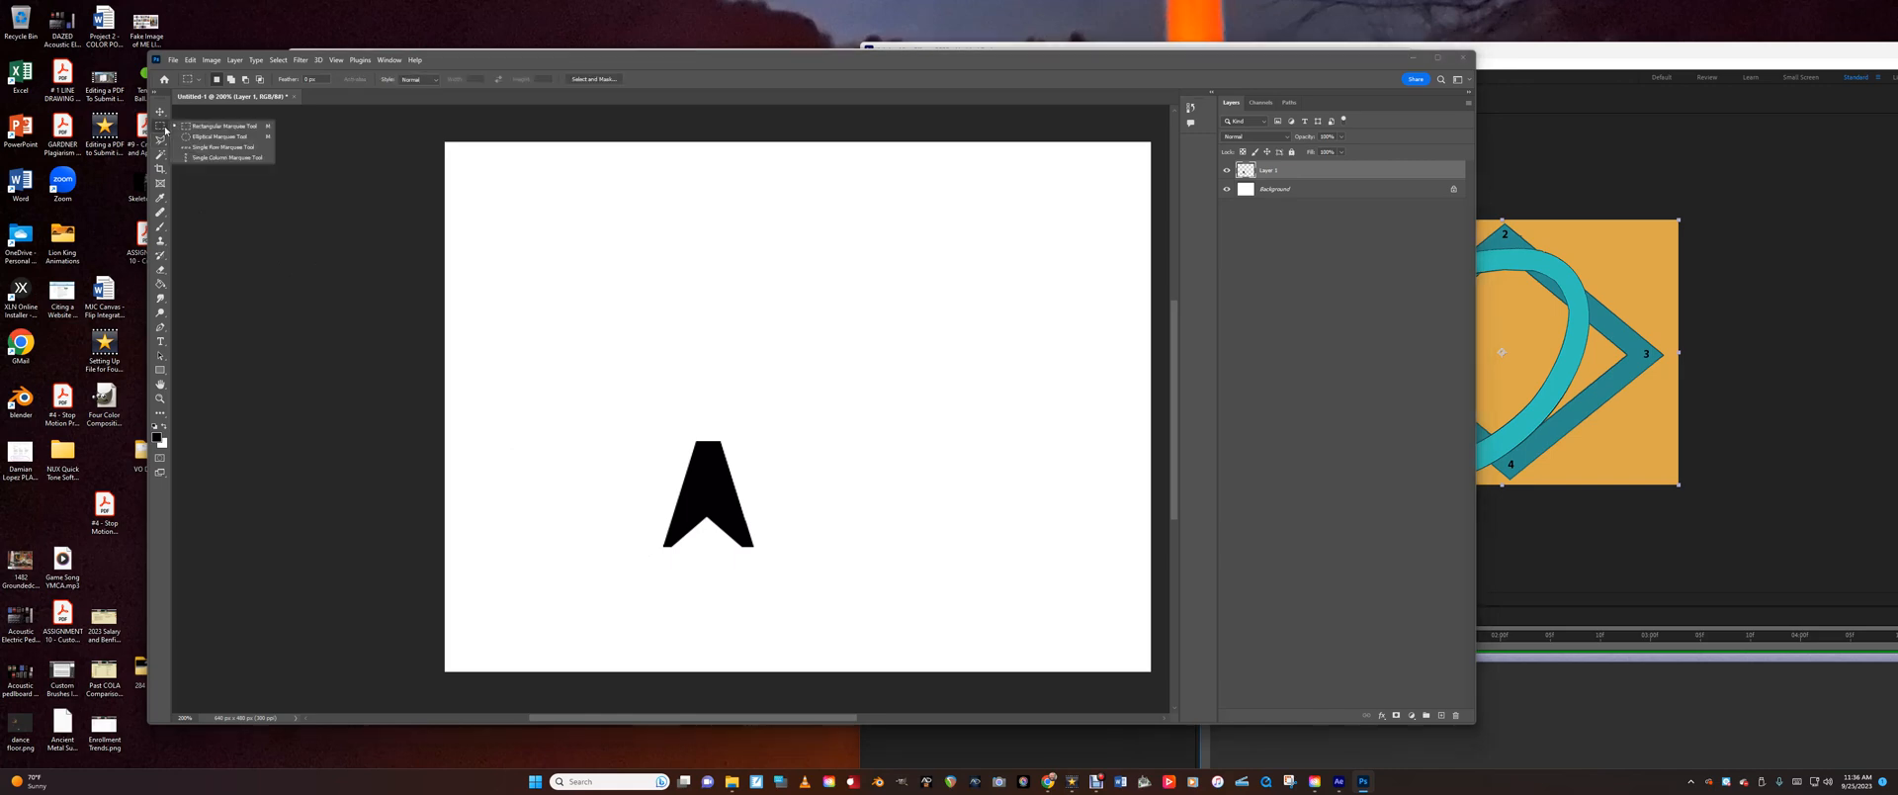
left_click(219, 137)
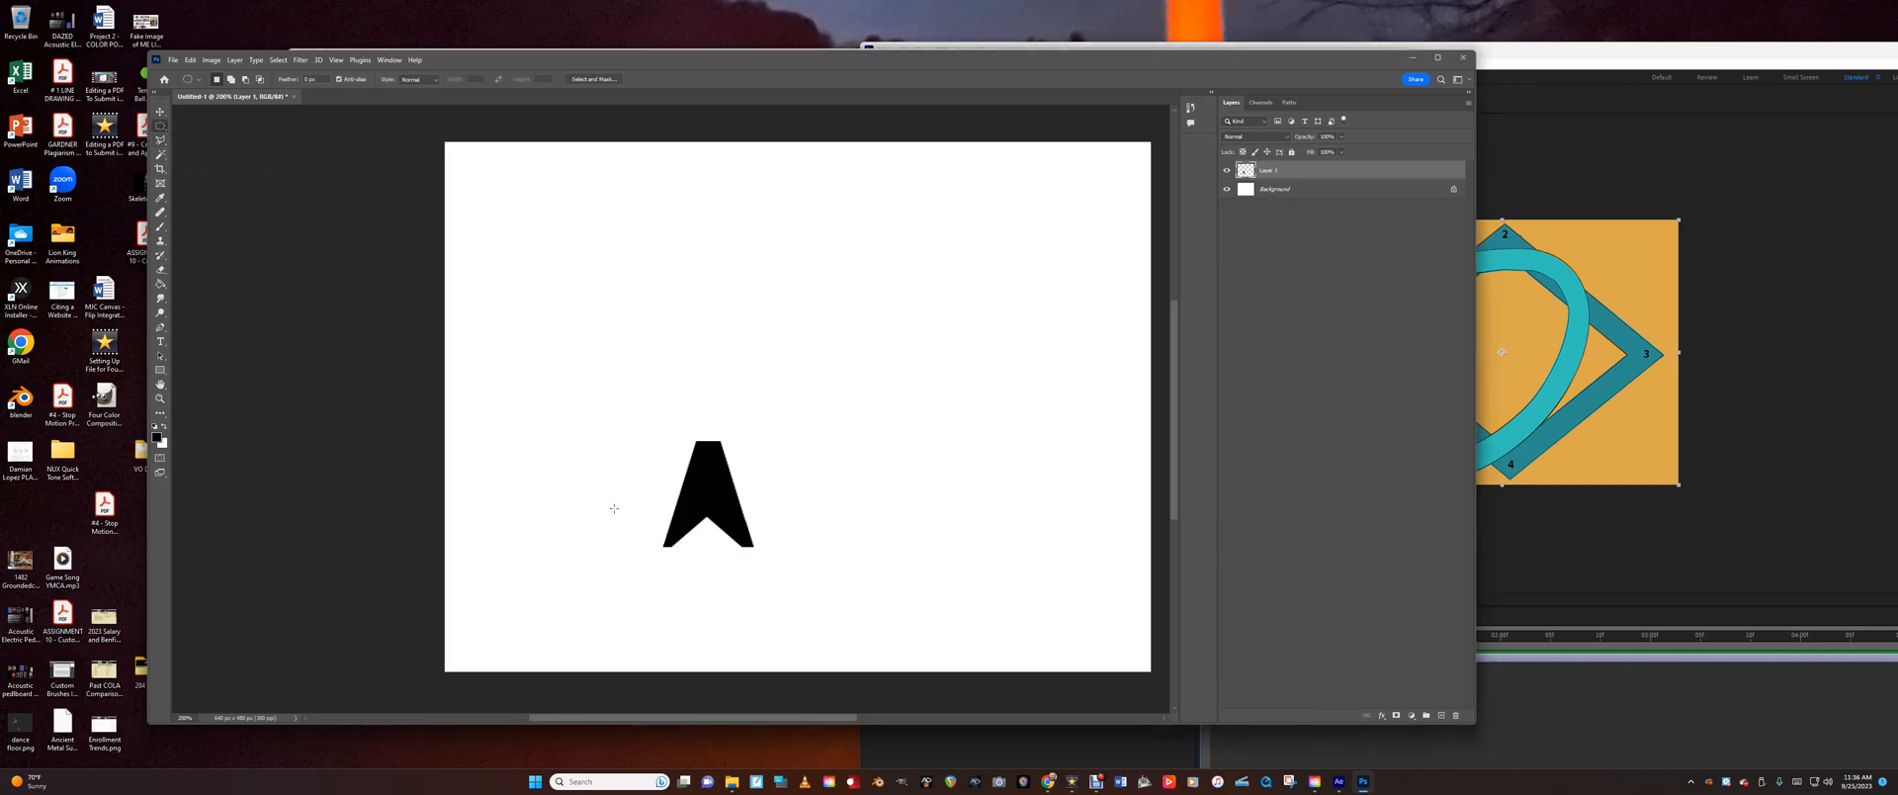
left_click_drag(663, 533, 671, 537)
left_click_drag(674, 537, 671, 539)
Invert the elliptical selection and round the left leg's tip with a smaller Eraser brush.
left_click(161, 271)
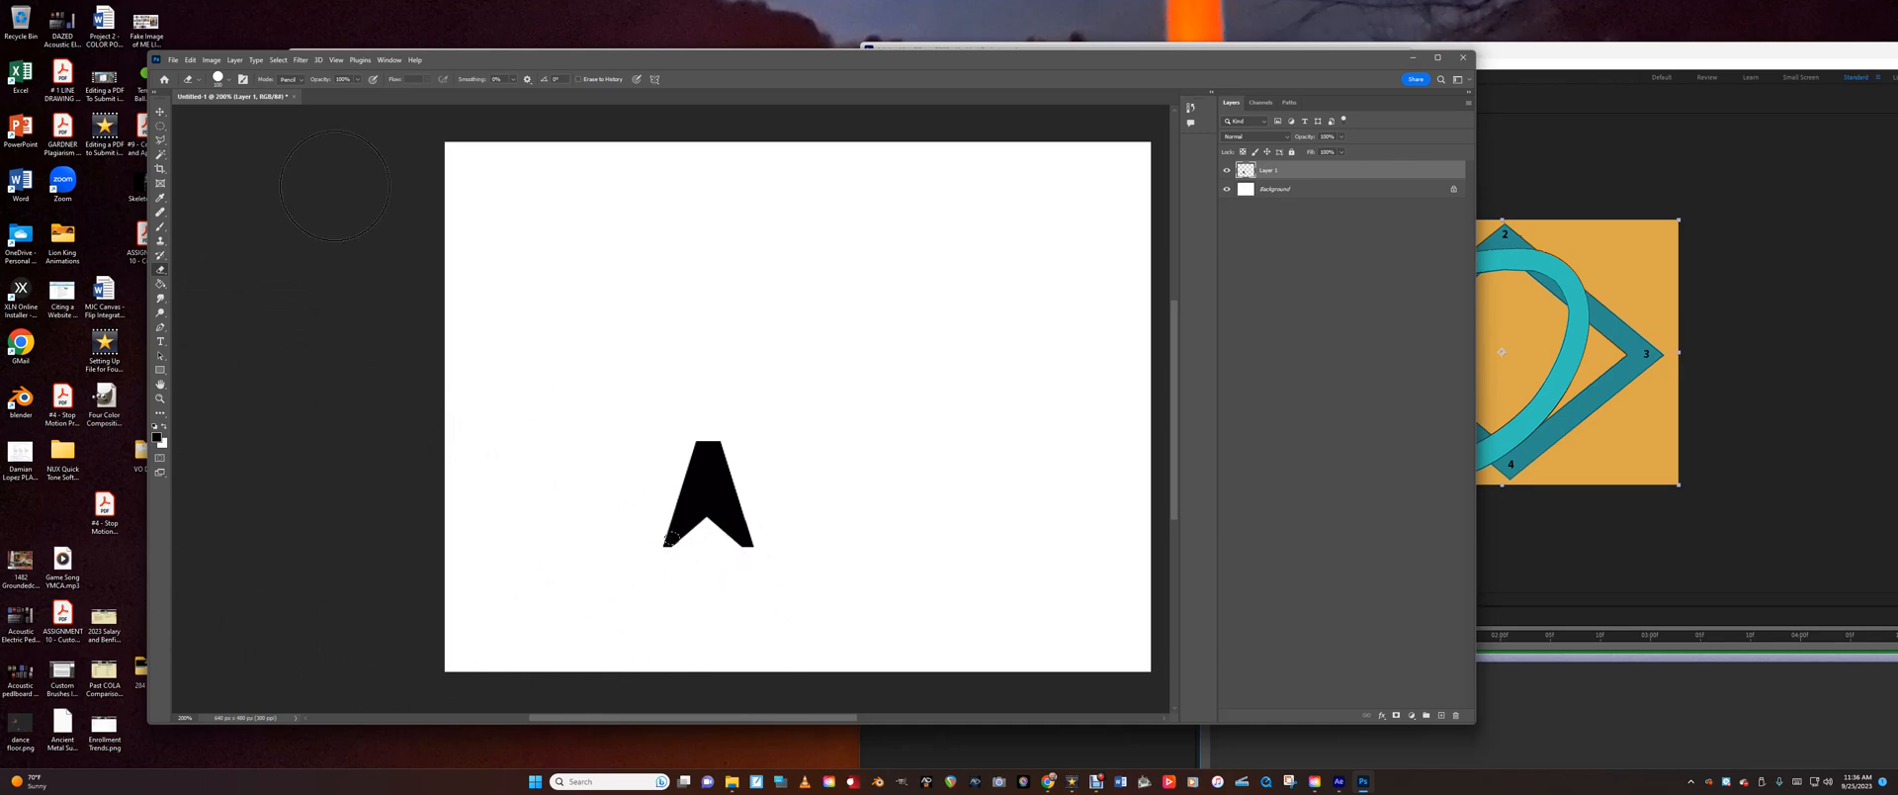
left_click(280, 60)
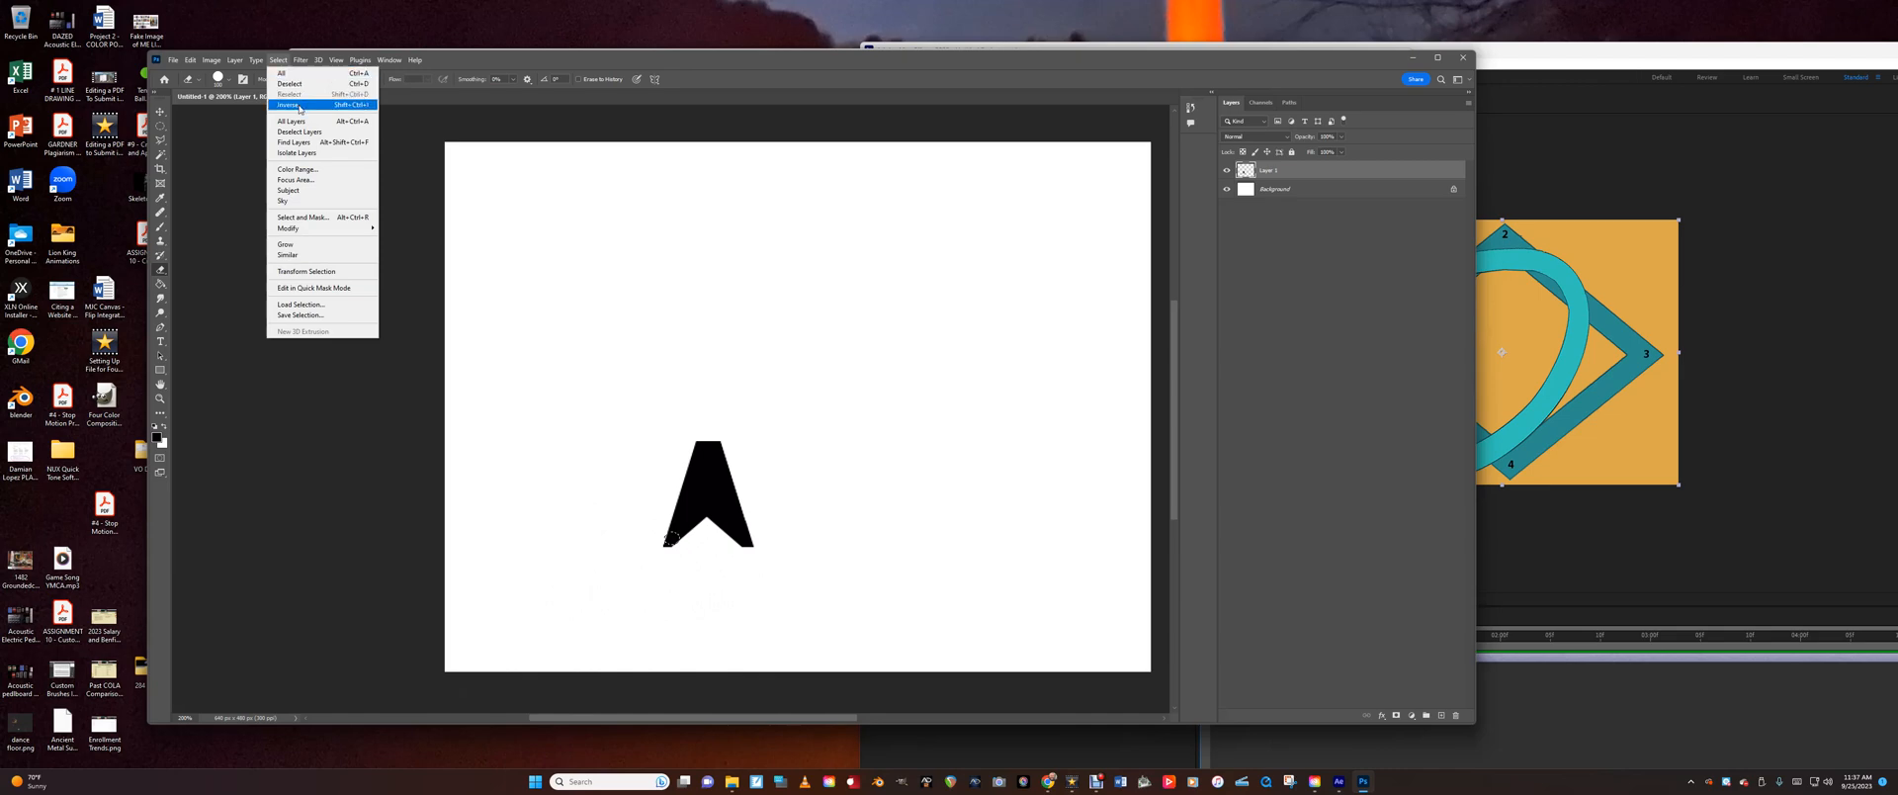
left_click(288, 105)
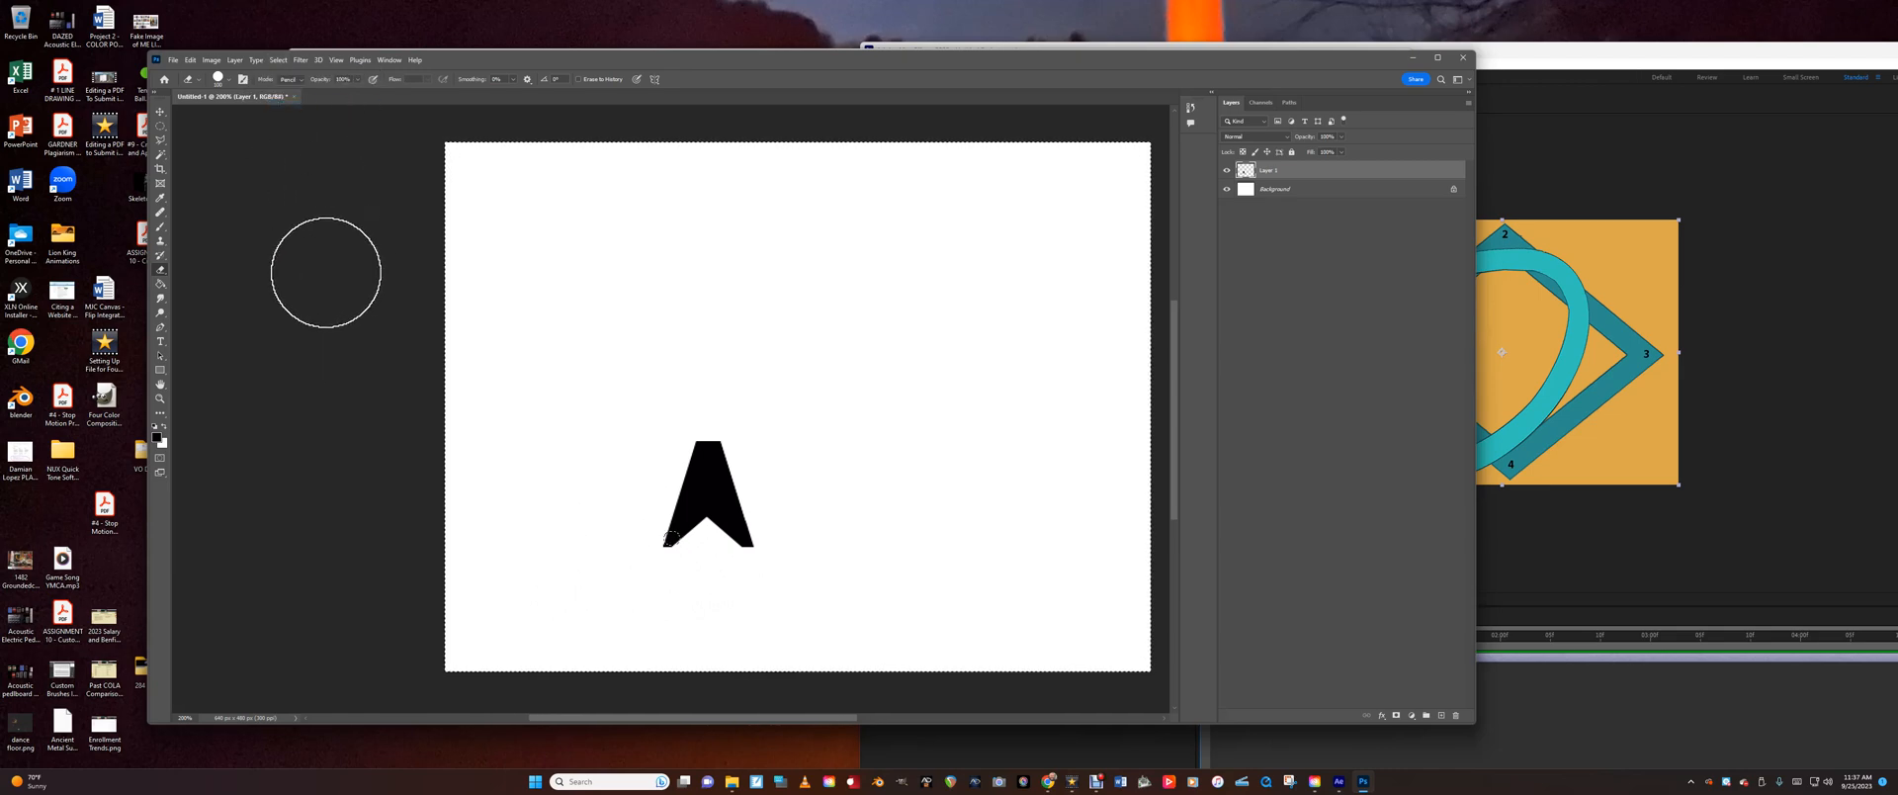
key("bracketleft")
key("bracketleft")
key("bracketleft")
key("bracketleft")
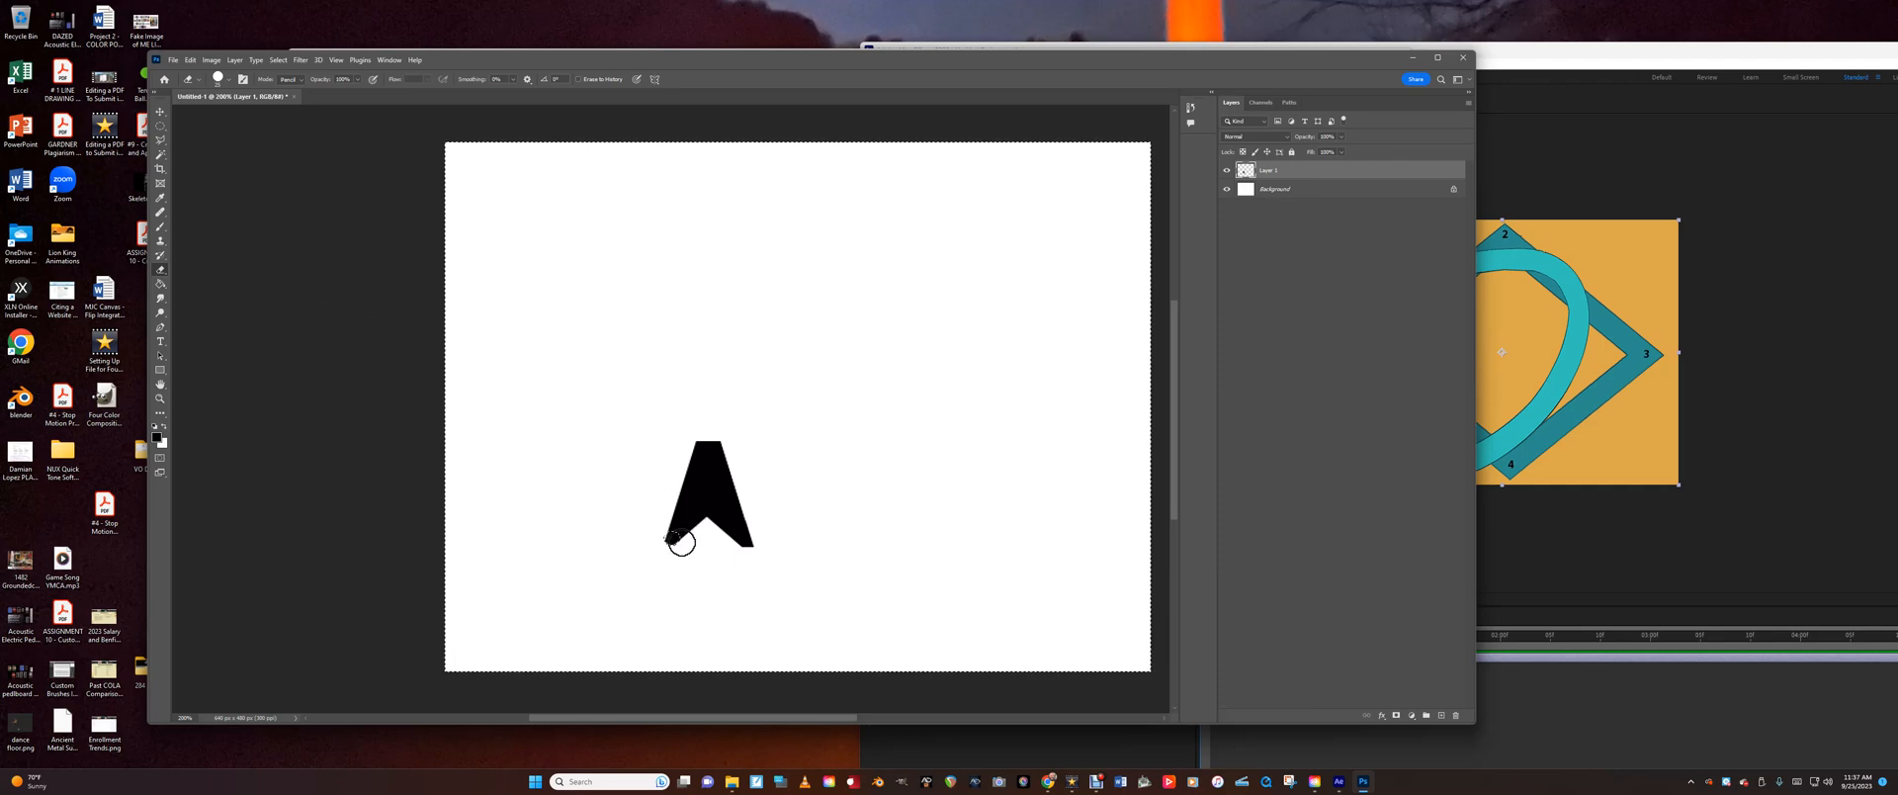
Shift the shape slightly right together with the inverted selection, then clear the selection and restore it.
left_click(160, 127)
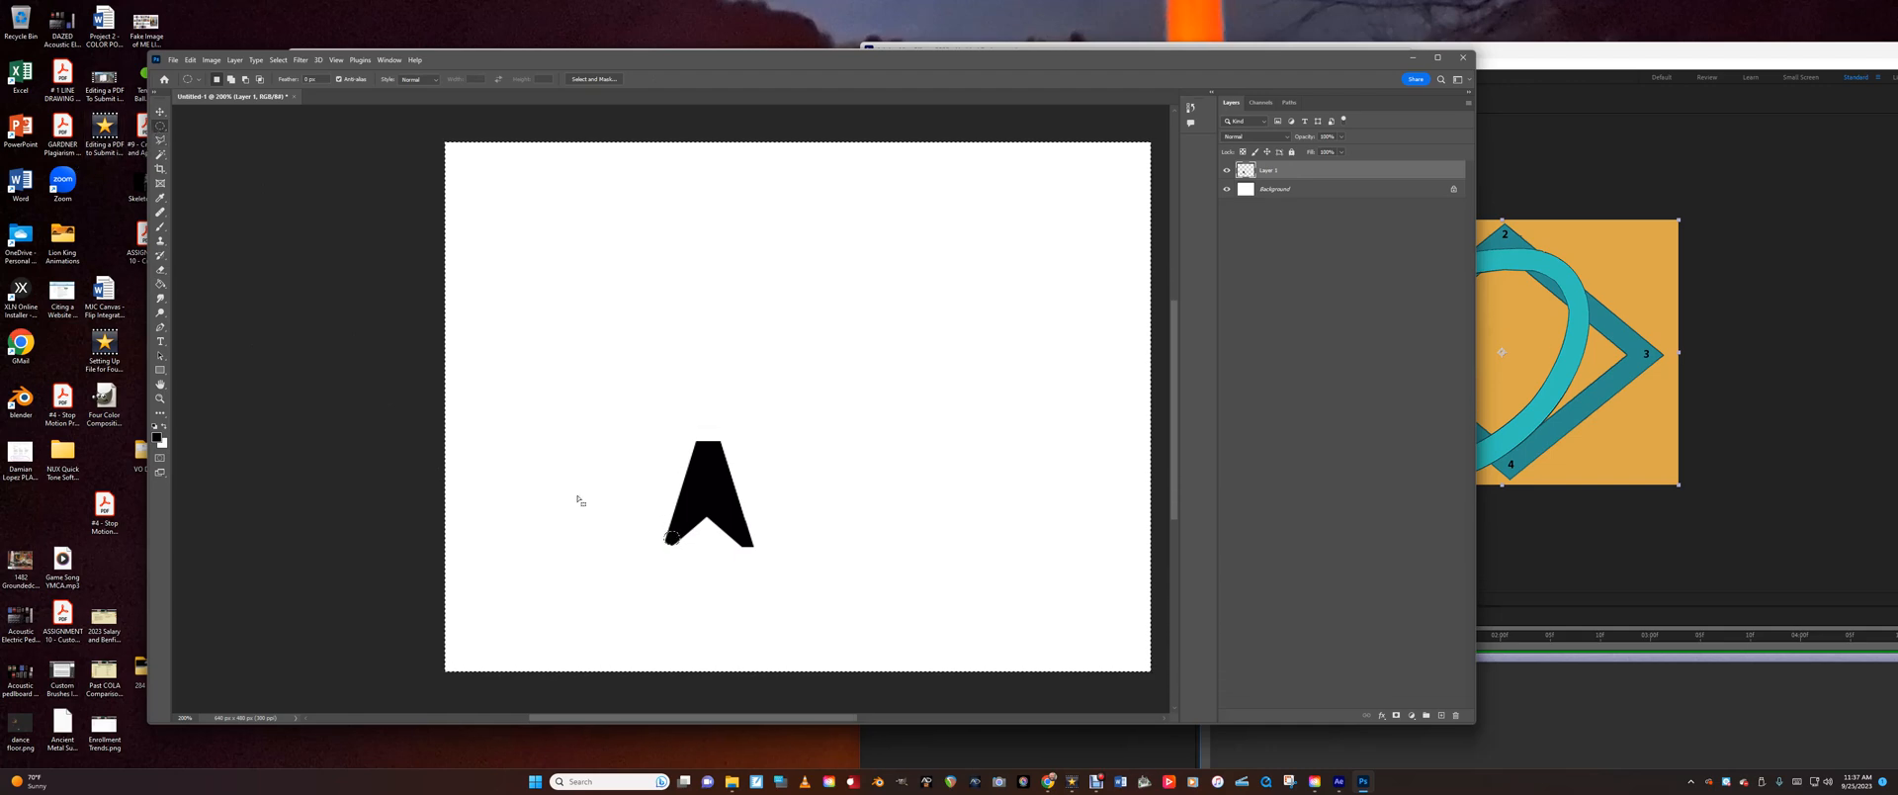
mouse_move(670, 539)
left_mouse_down()
mouse_move(730, 541)
mouse_move(671, 542)
left_mouse_up()
left_click_drag(671, 539, 693, 539)
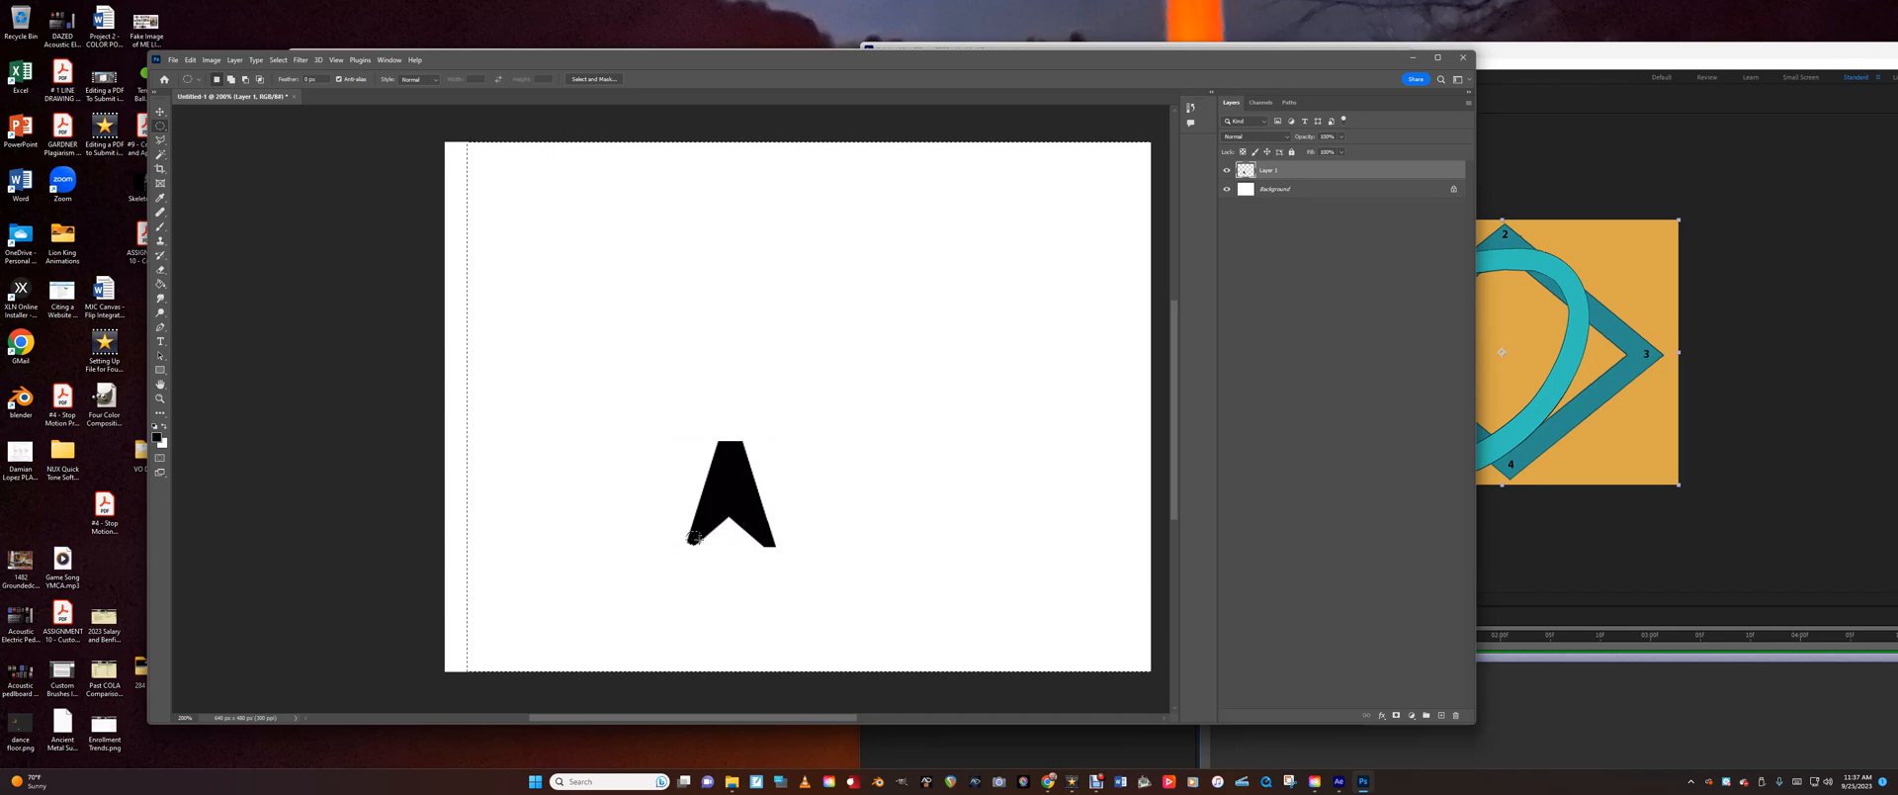
key("ctrl+d")
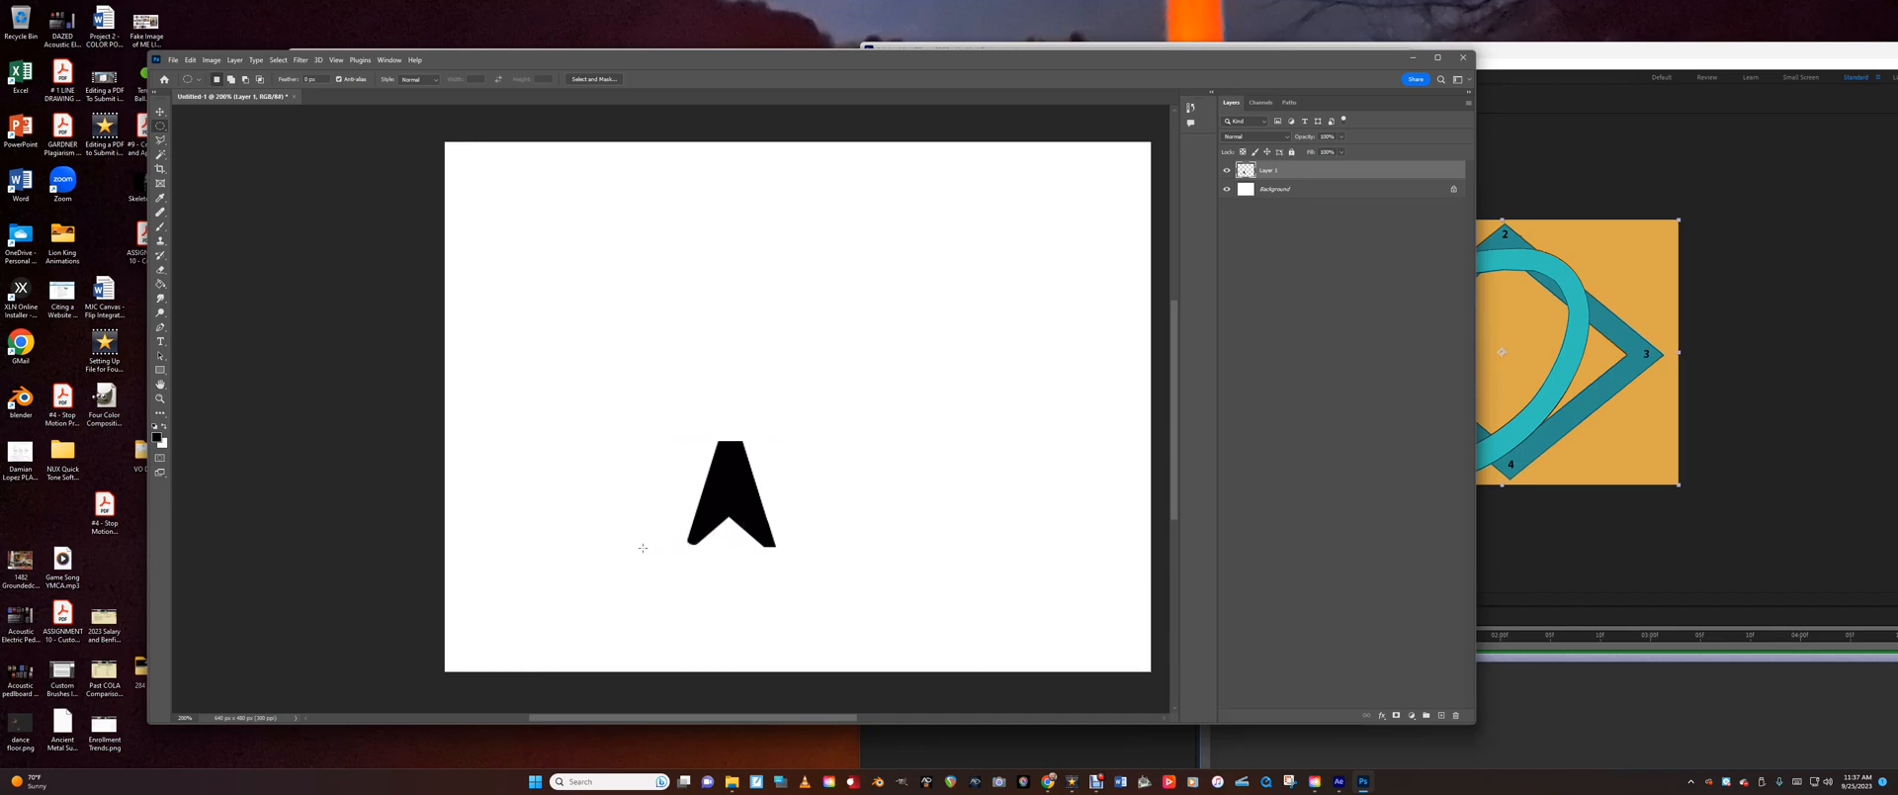
key("ctrl+z")
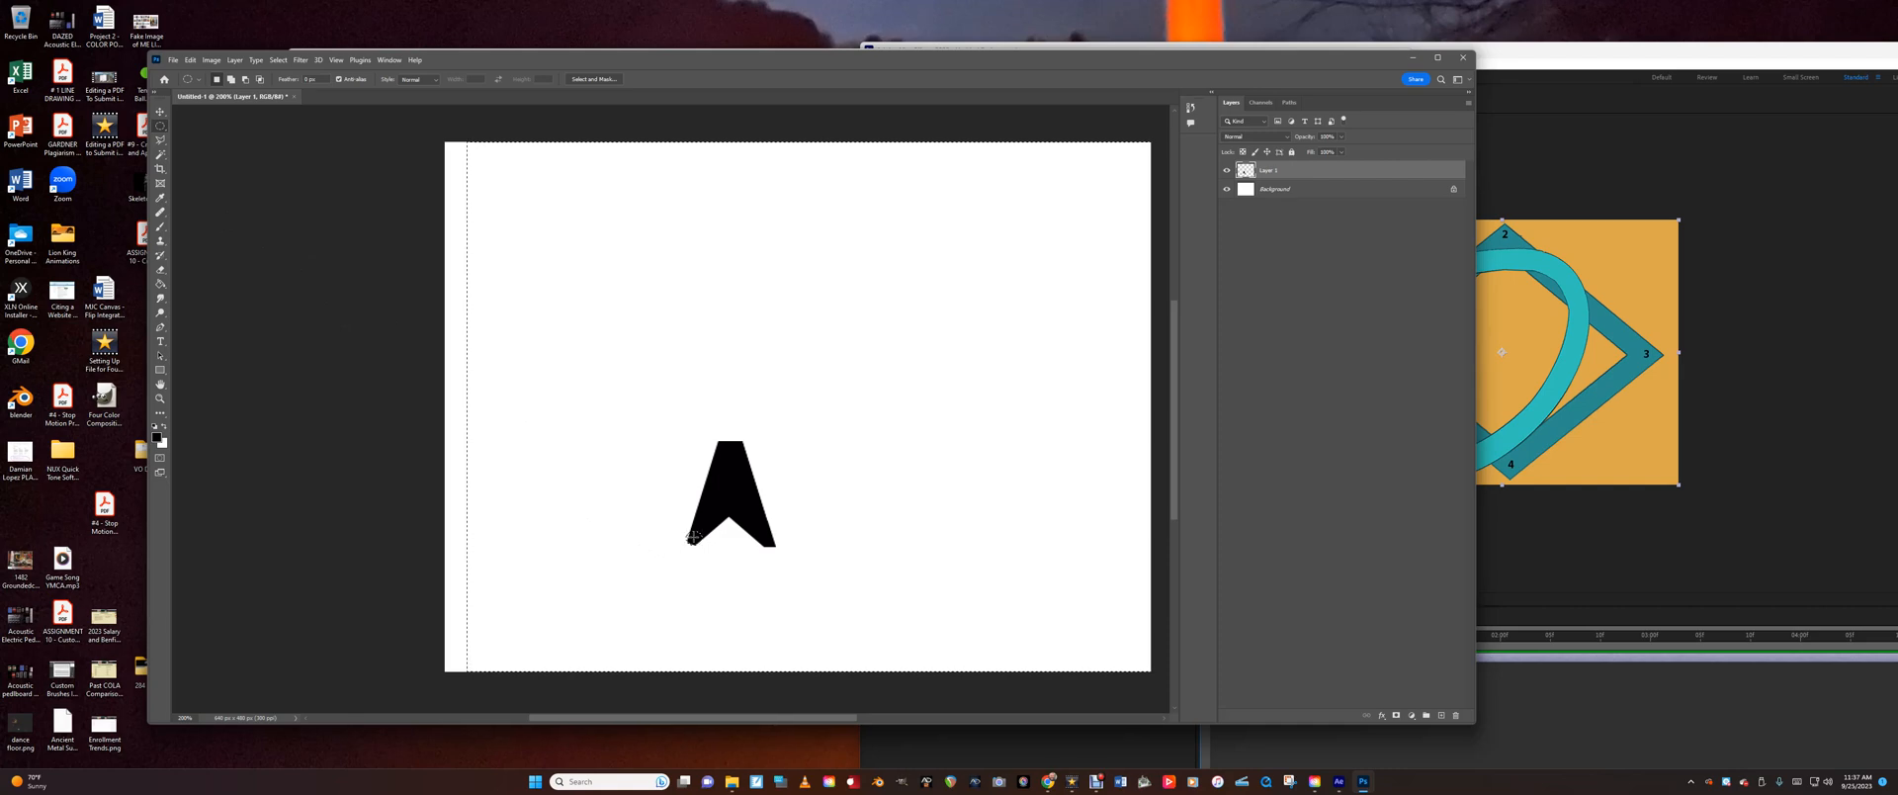
Invert the selection back and move its elliptical outline onto the tip of the shape's right leg.
left_click(274, 61)
left_click(288, 104)
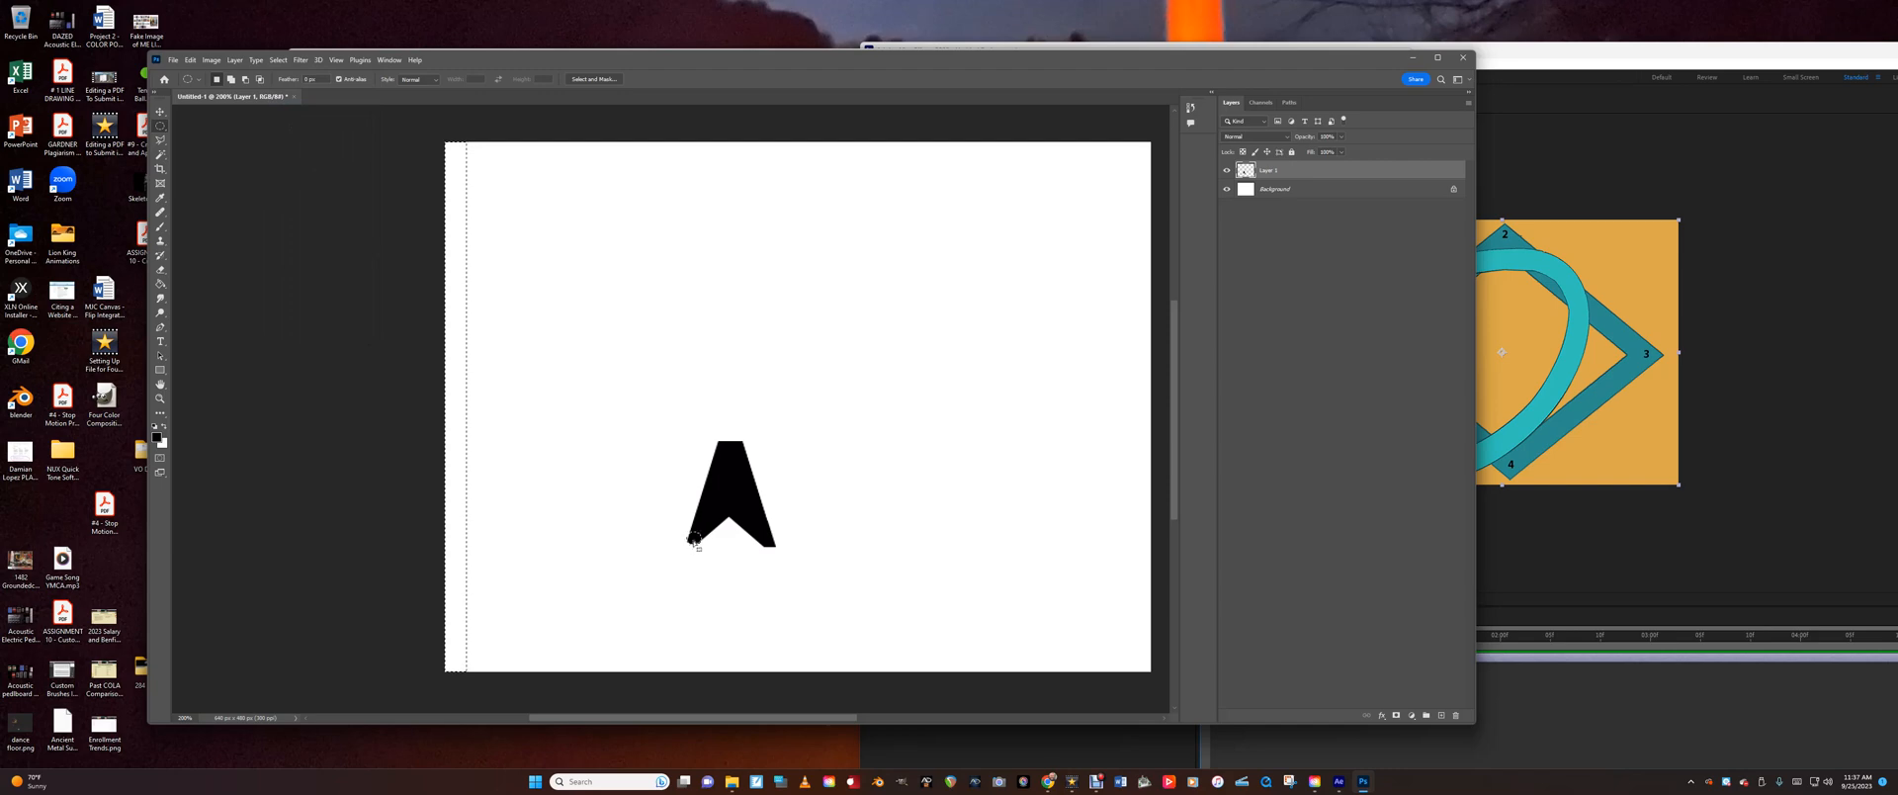
left_click_drag(732, 543, 766, 543)
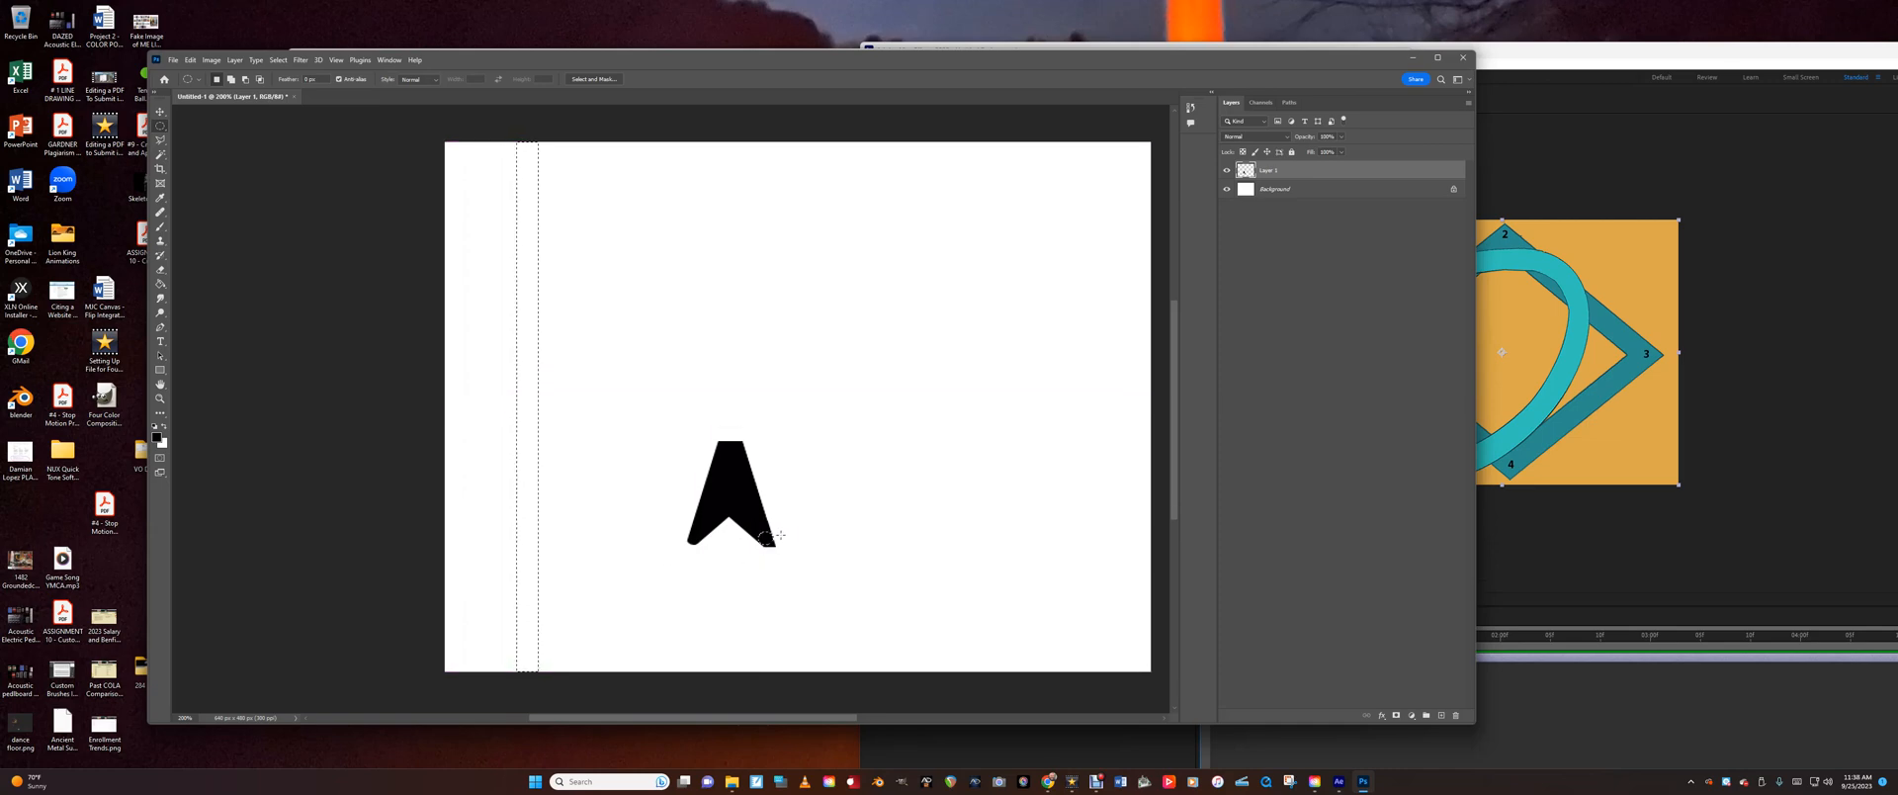
Invert the selection, erase the right leg's outer corner to round its tip, and deselect.
left_click(278, 60)
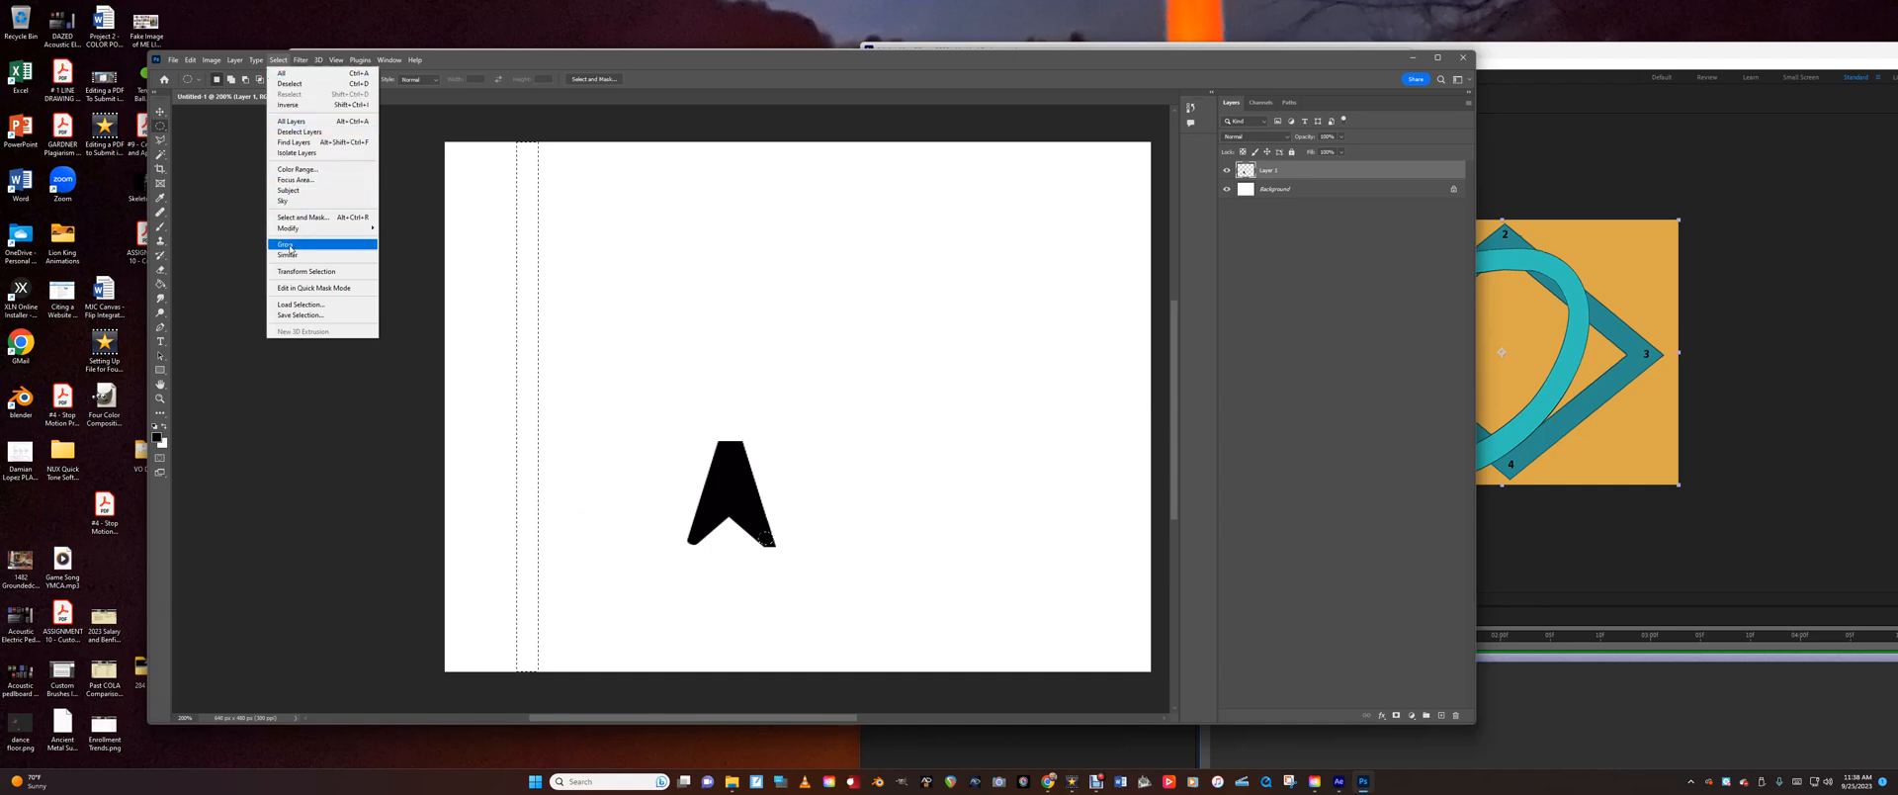
left_click(287, 105)
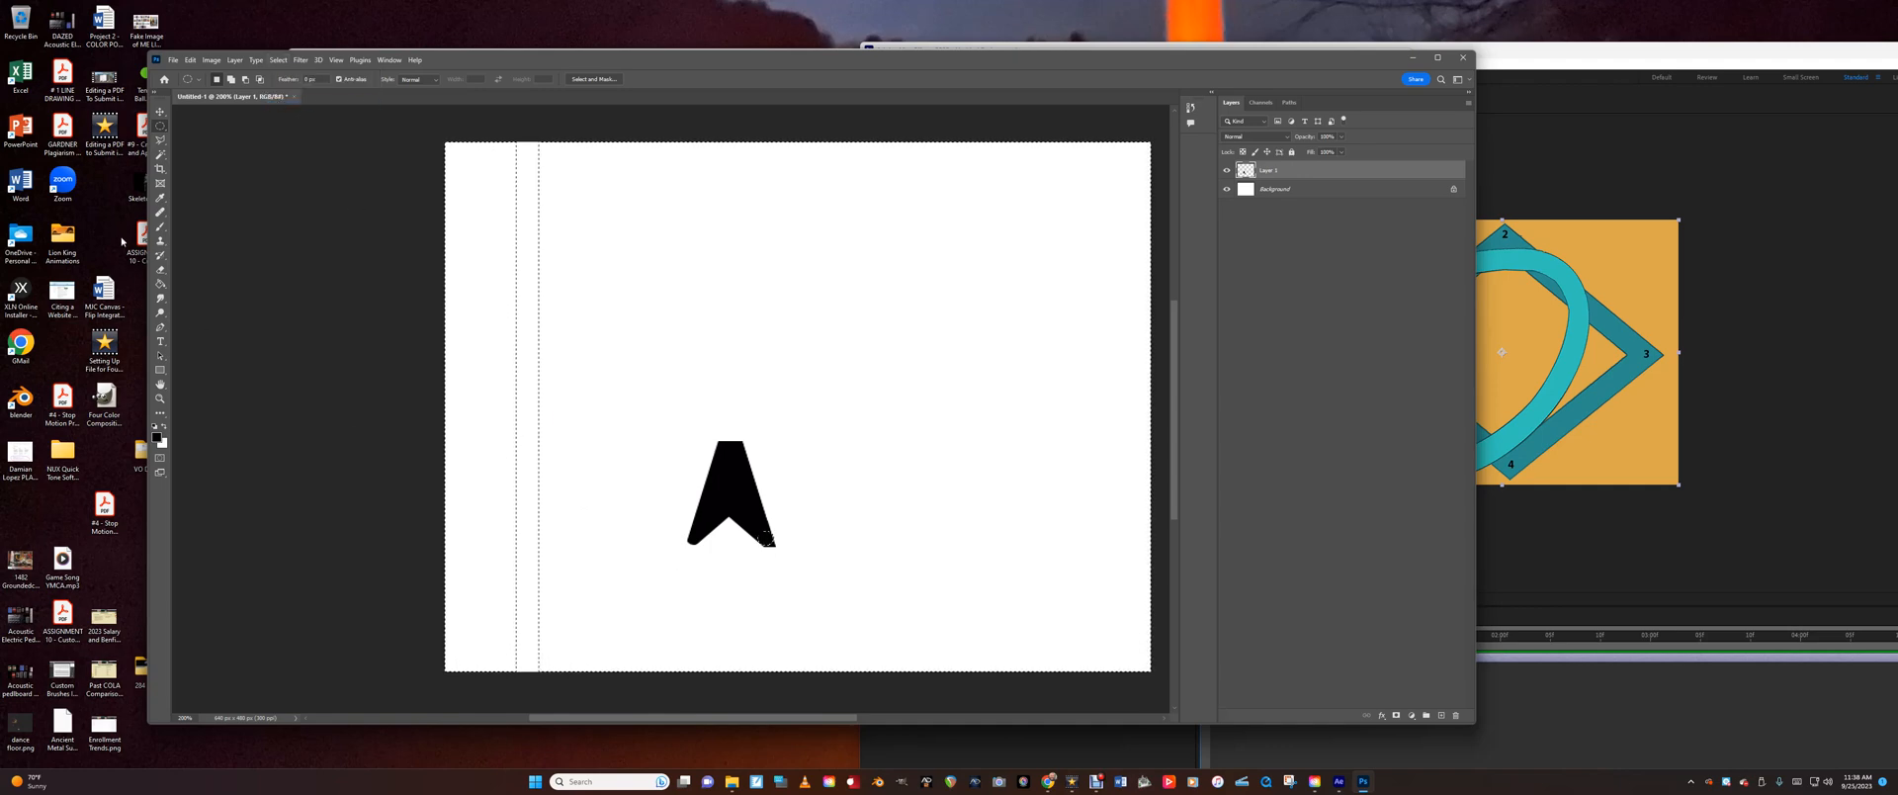
left_click(161, 271)
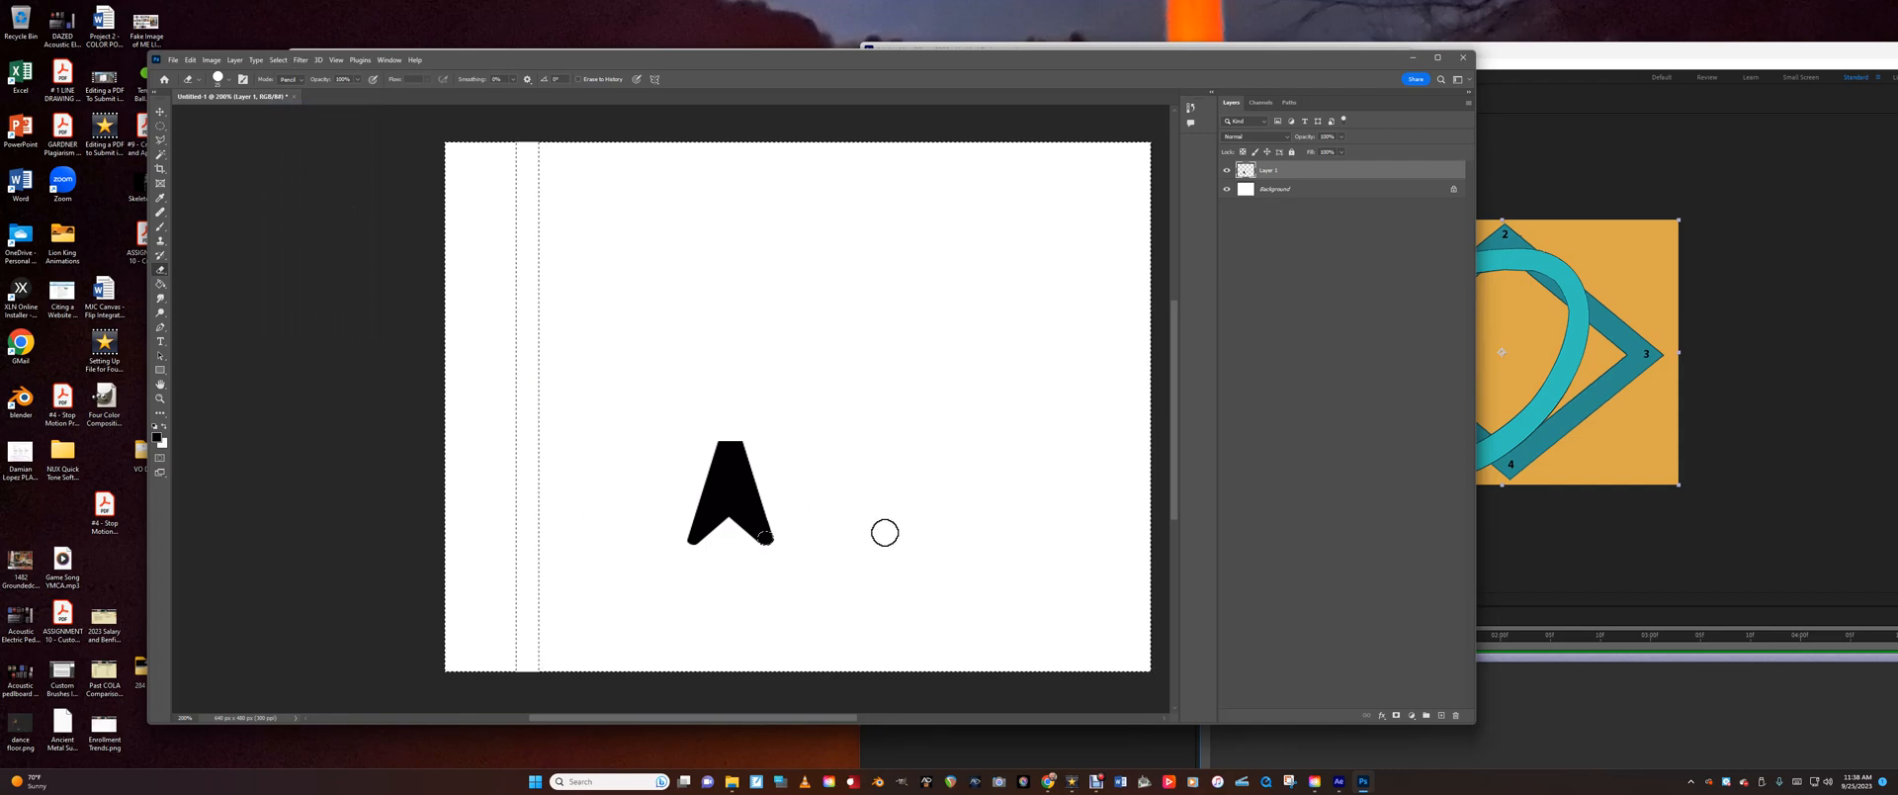
key("ctrl+d")
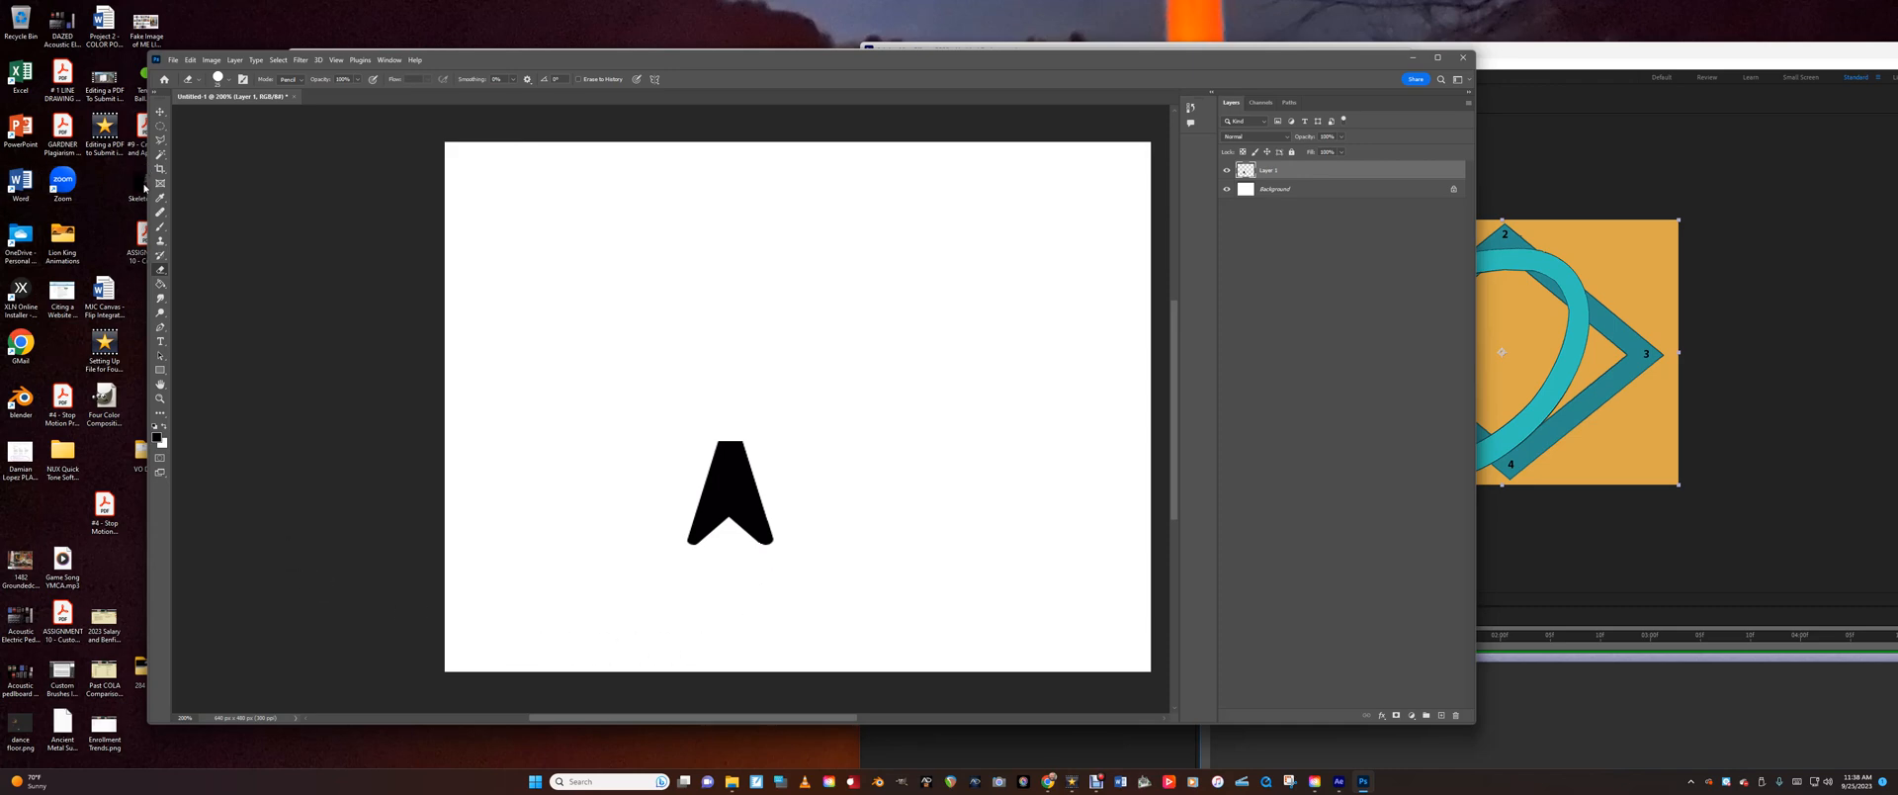
Scale the black shape vertically by lowering its top edge and extending its bottom edge slightly, and apply the transformation.
left_click(192, 61)
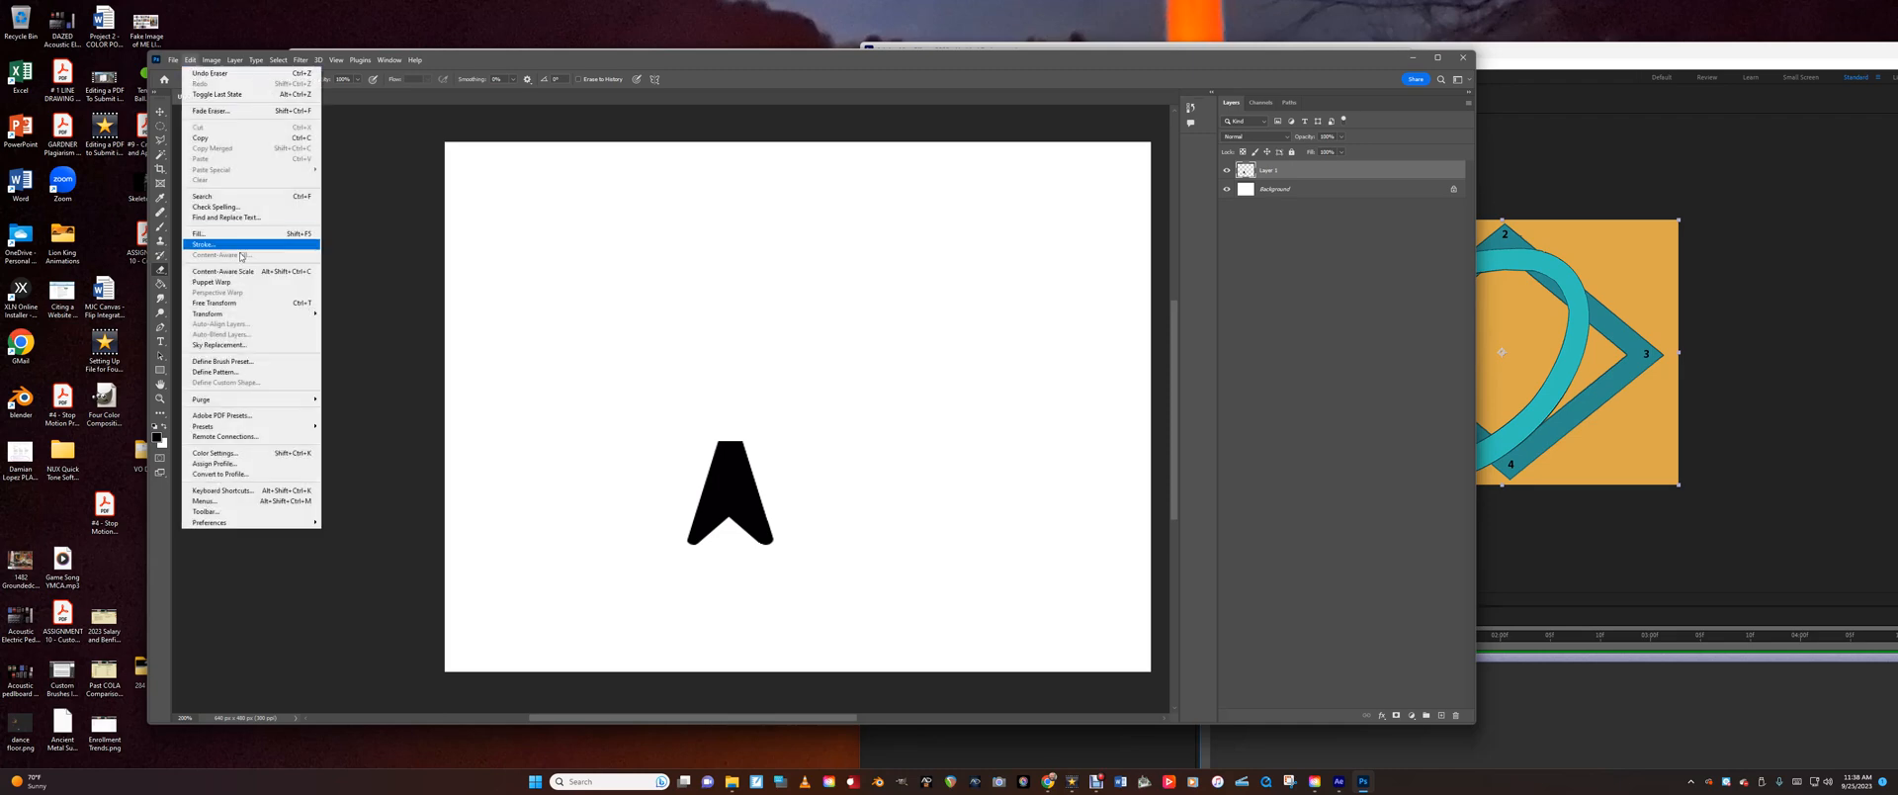
left_click(341, 329)
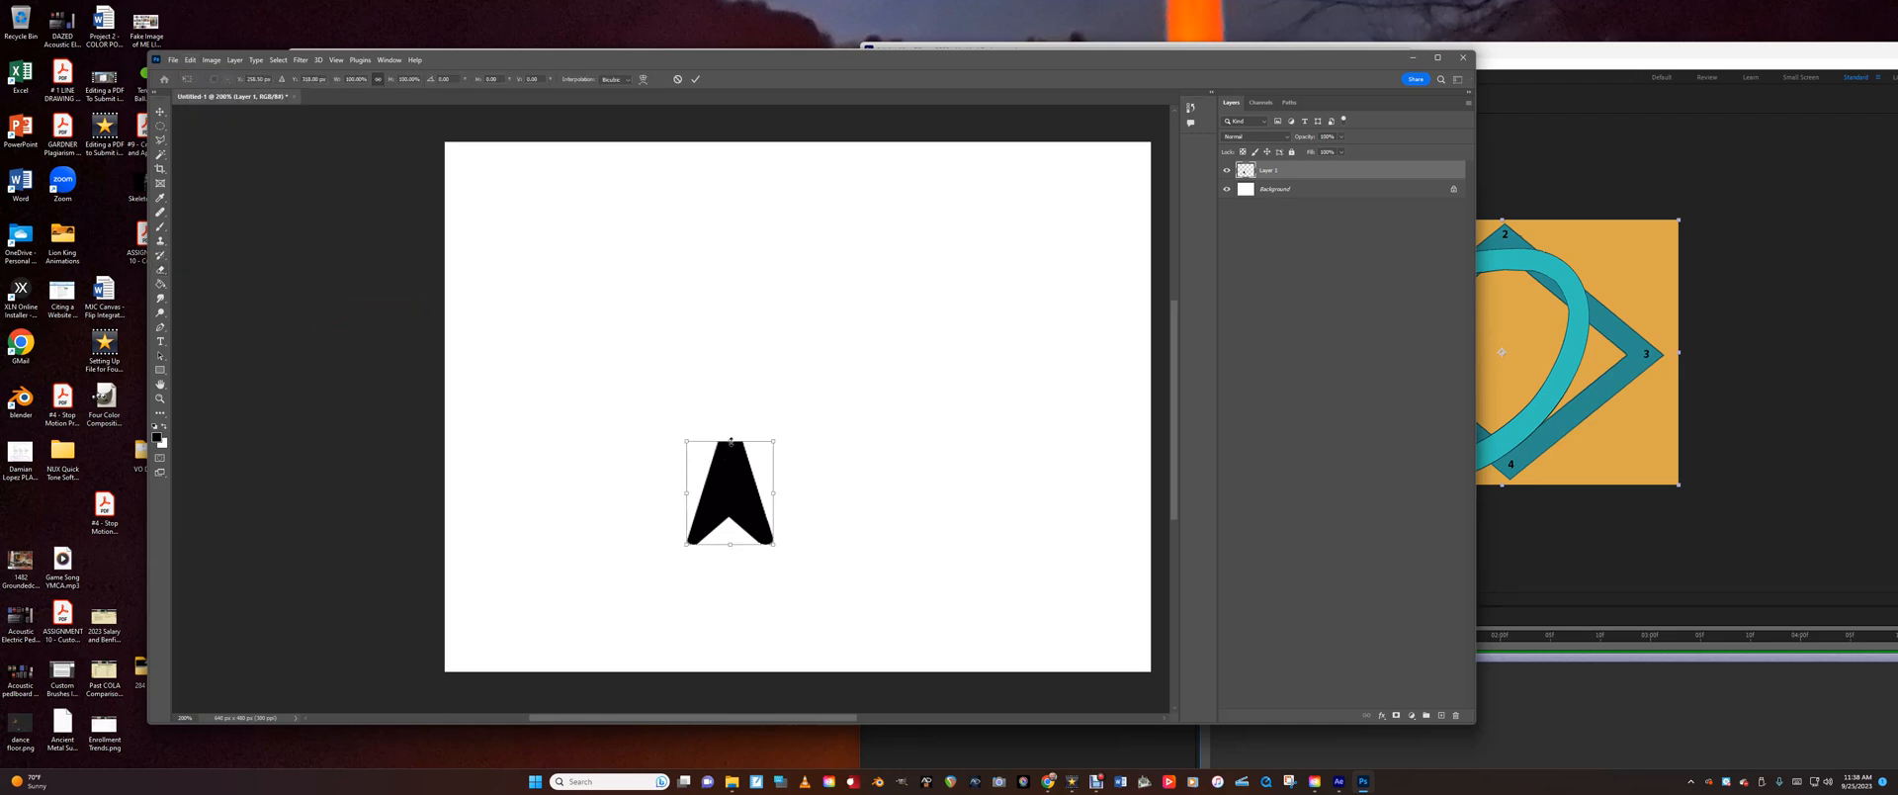
left_click_drag(730, 442, 731, 449)
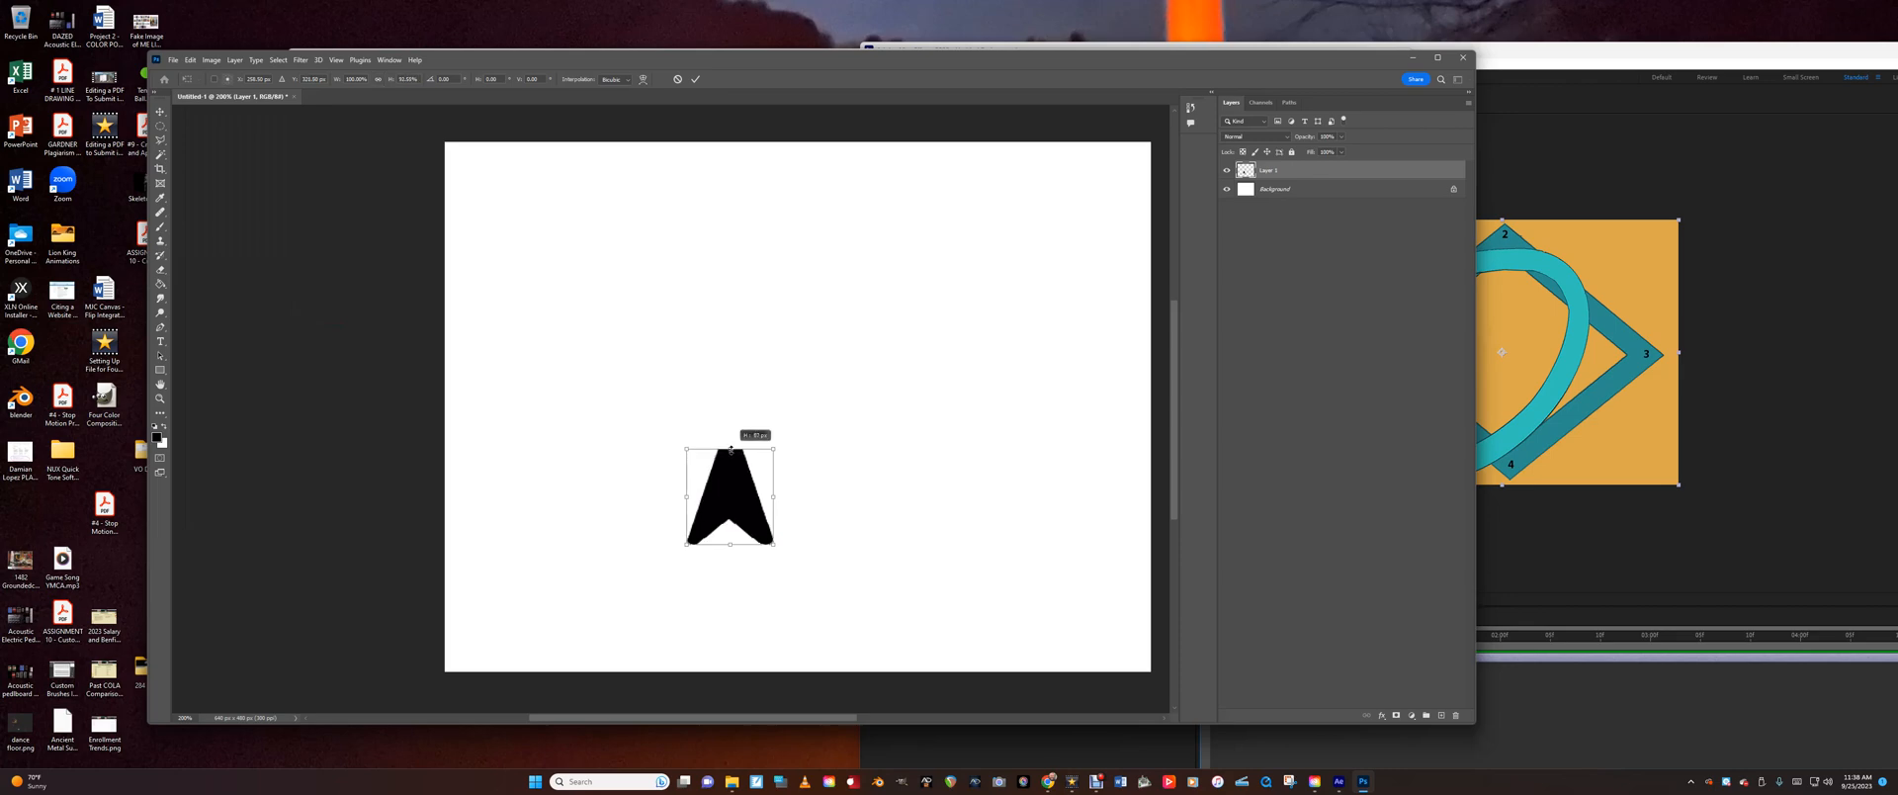
left_click_drag(731, 449, 730, 451)
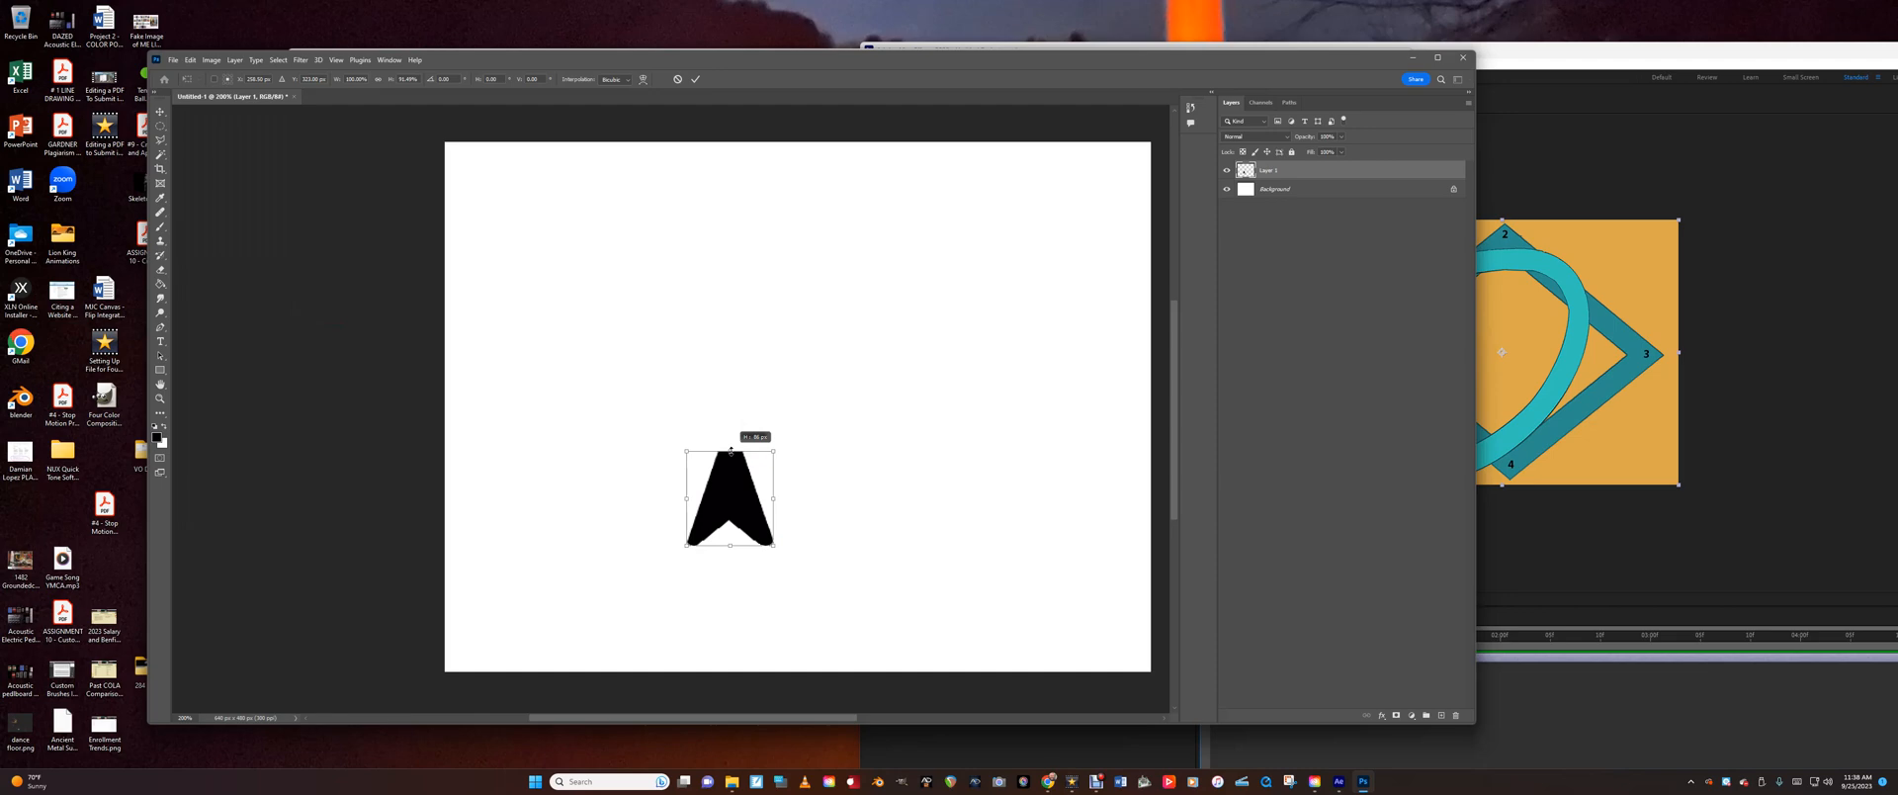
left_click_drag(730, 544, 731, 552)
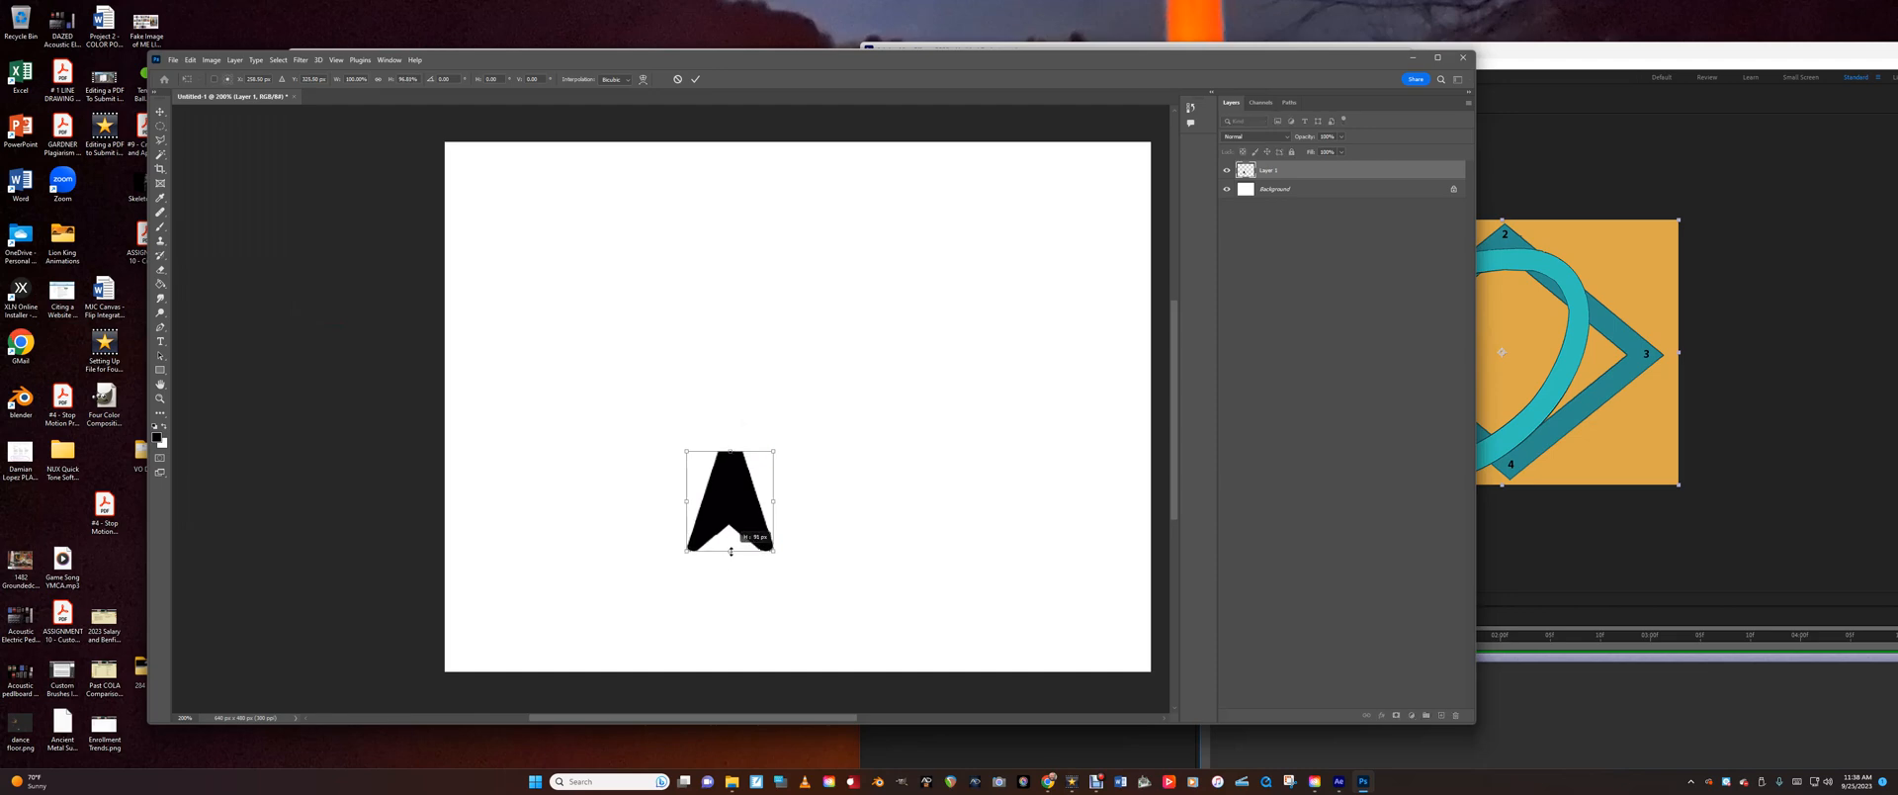
key("Return")
key("e")
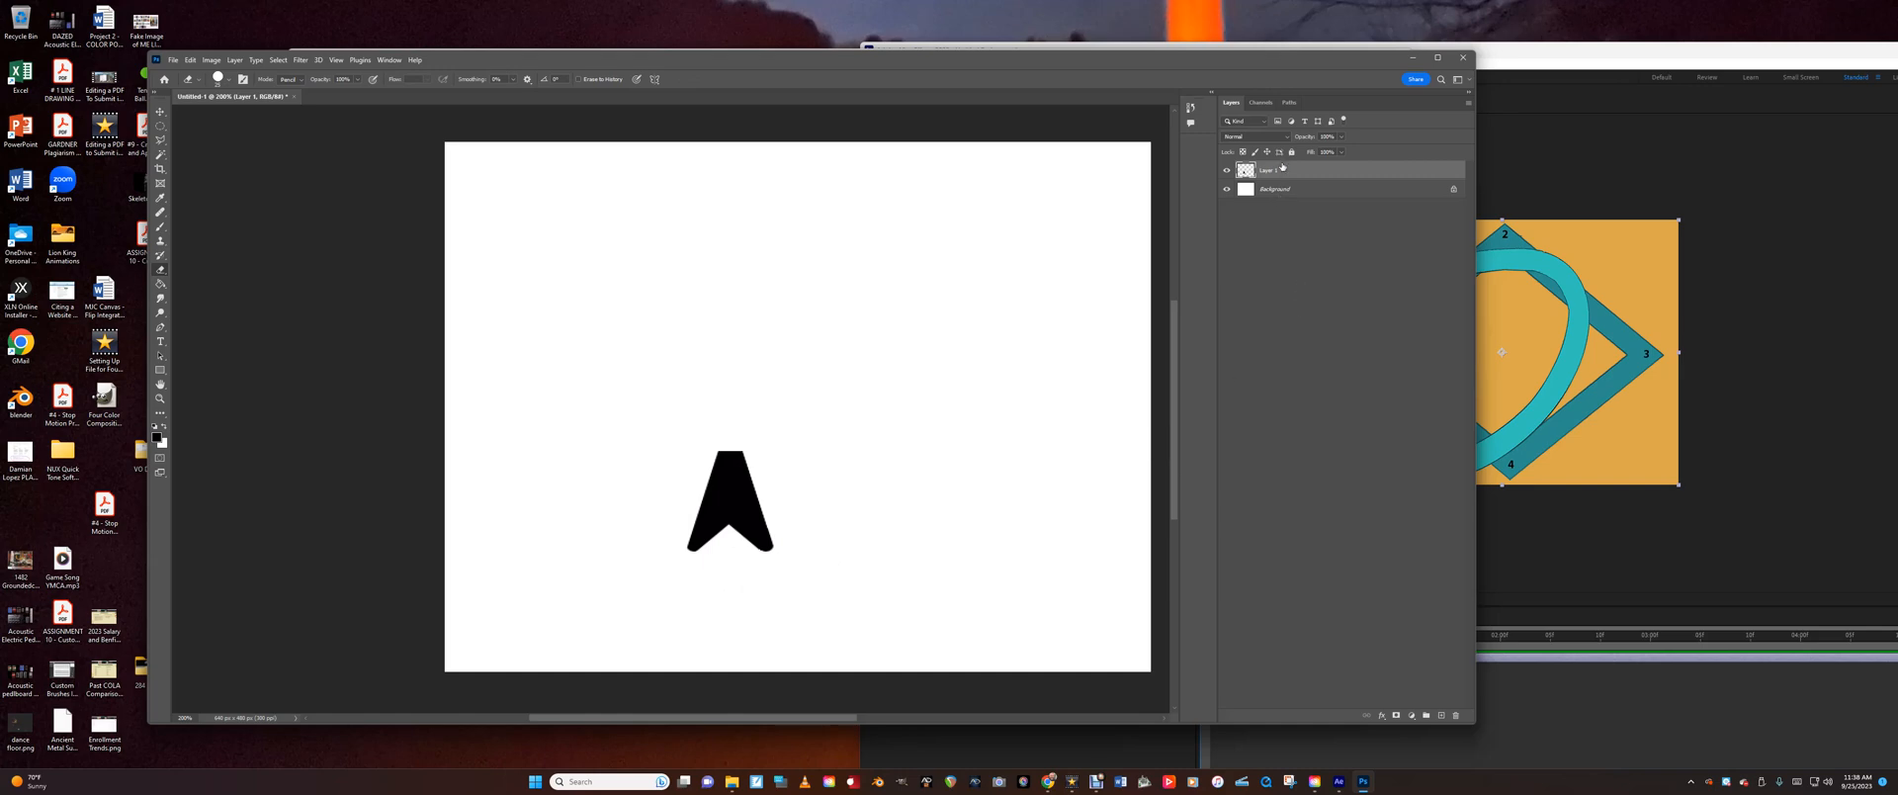
Add a new layer and place a tall, narrow rectangular selection centred above the black shape.
left_click(1443, 715)
left_click(160, 129)
right_click(160, 128)
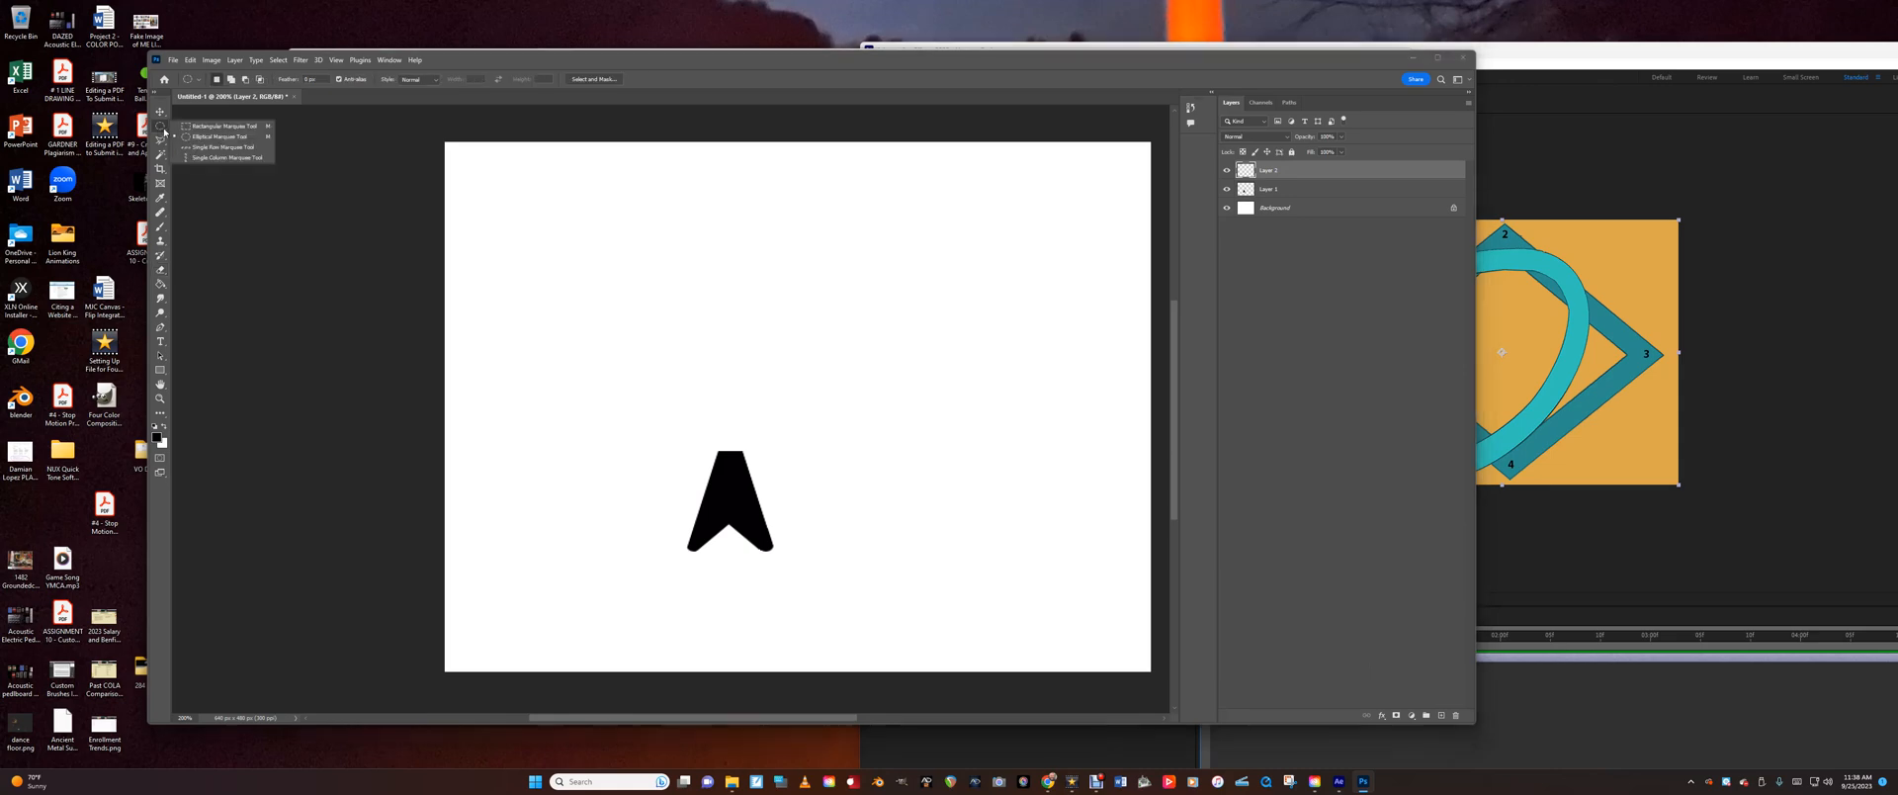
left_click(220, 126)
left_click_drag(817, 228, 828, 387)
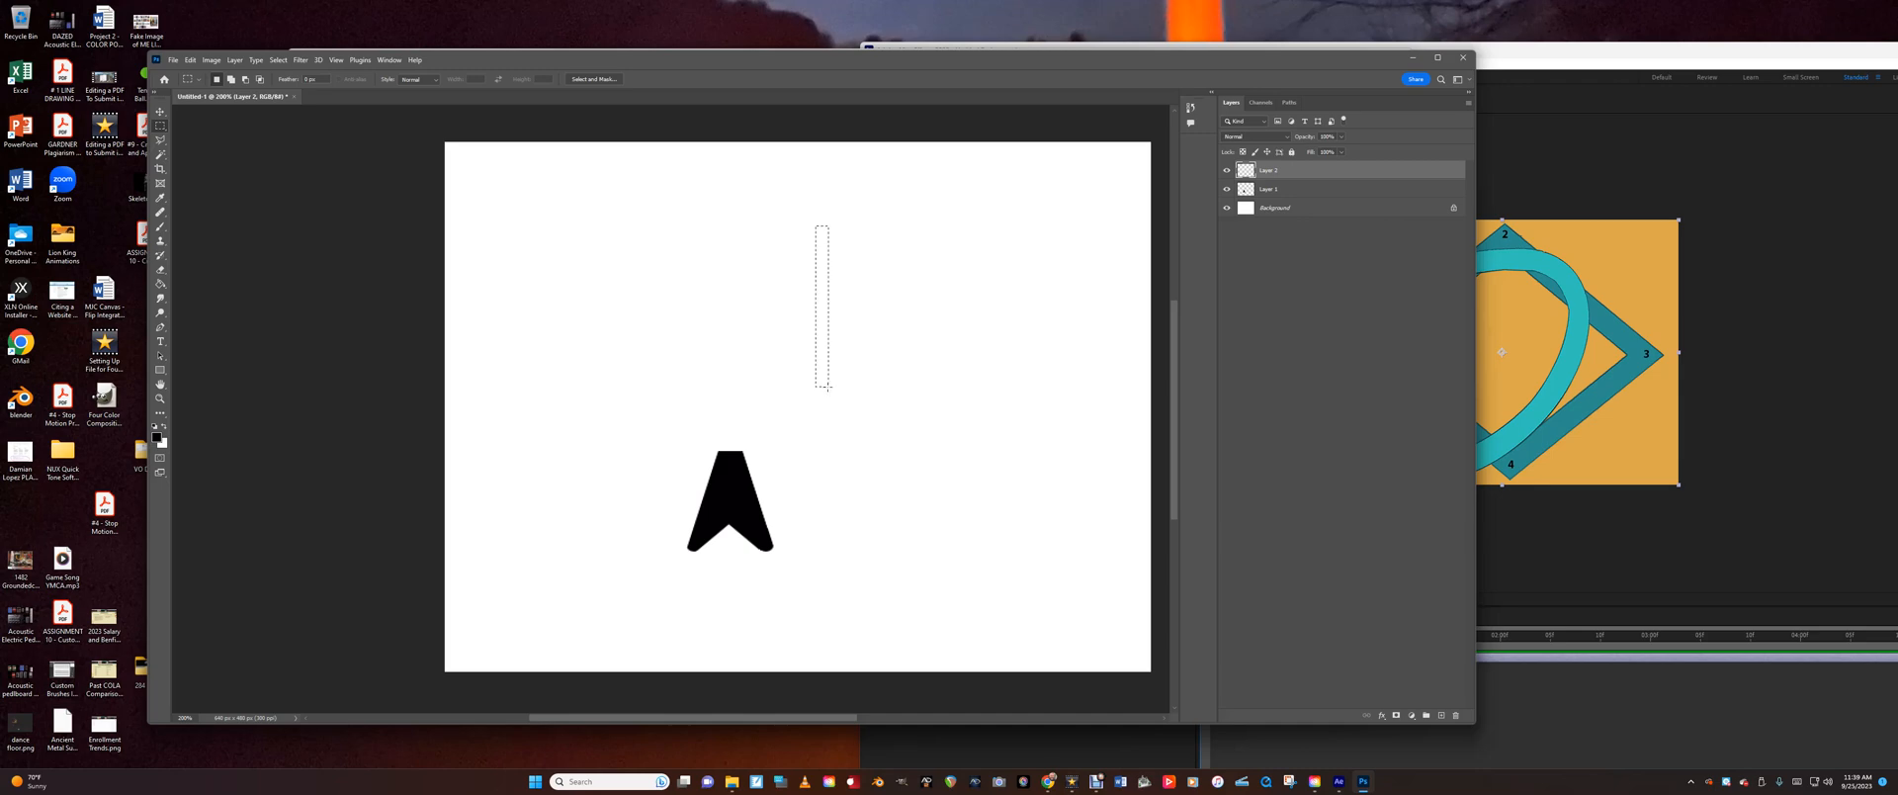
left_click_drag(822, 315, 734, 356)
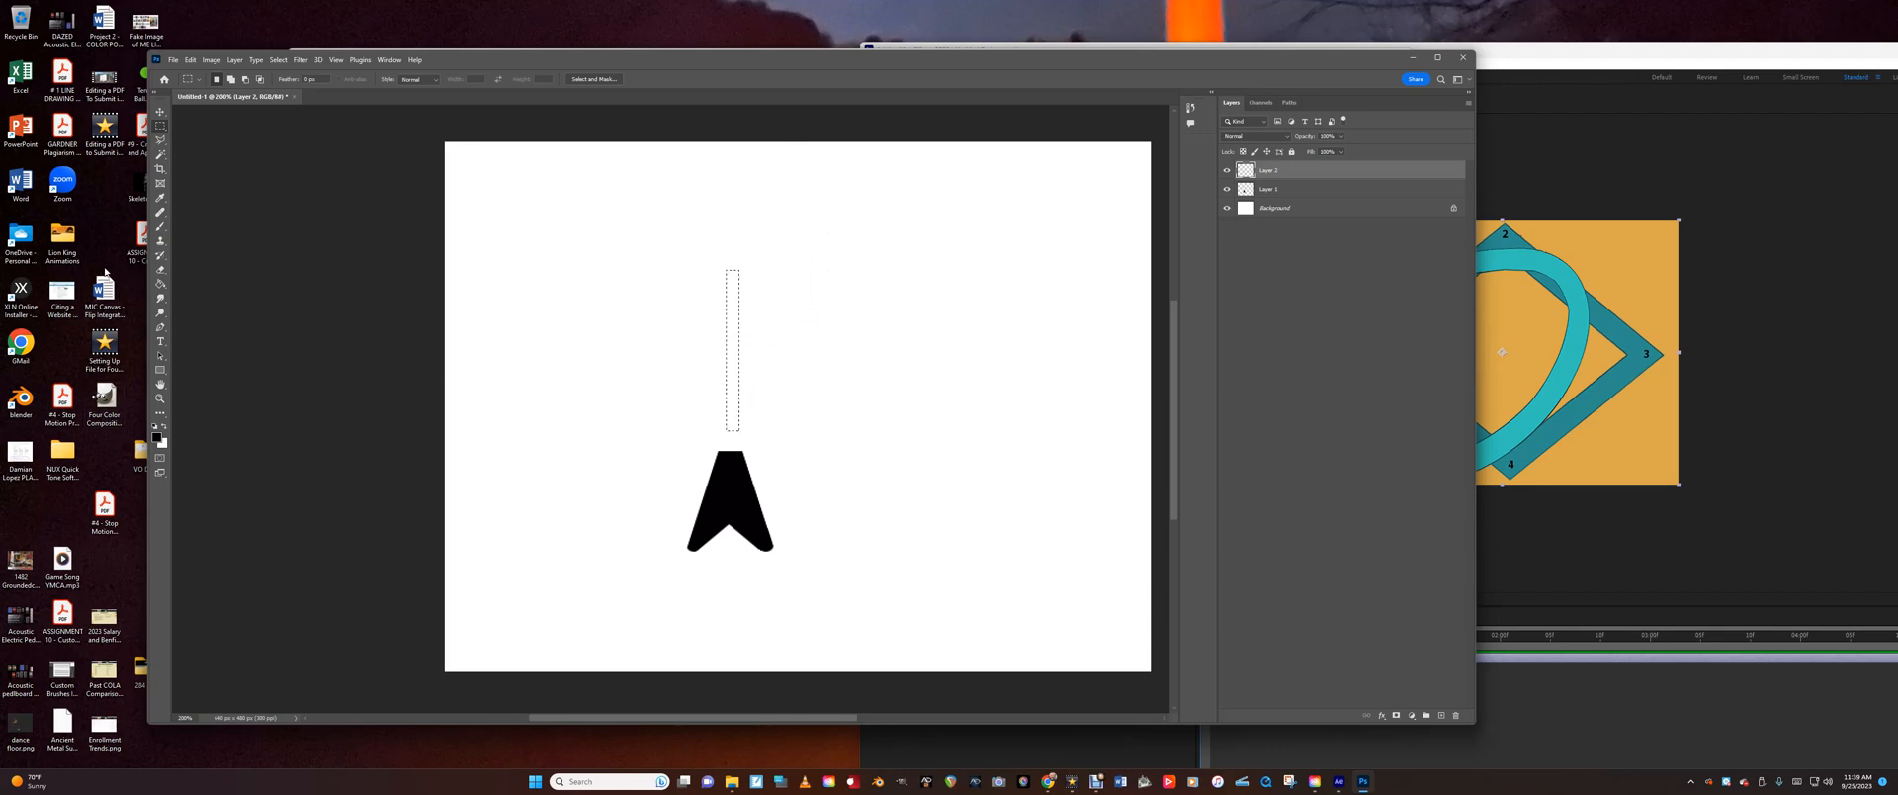
Fill the narrow selection with black, deselect, and move the bar down so it overlaps the shape's top.
left_click(160, 284)
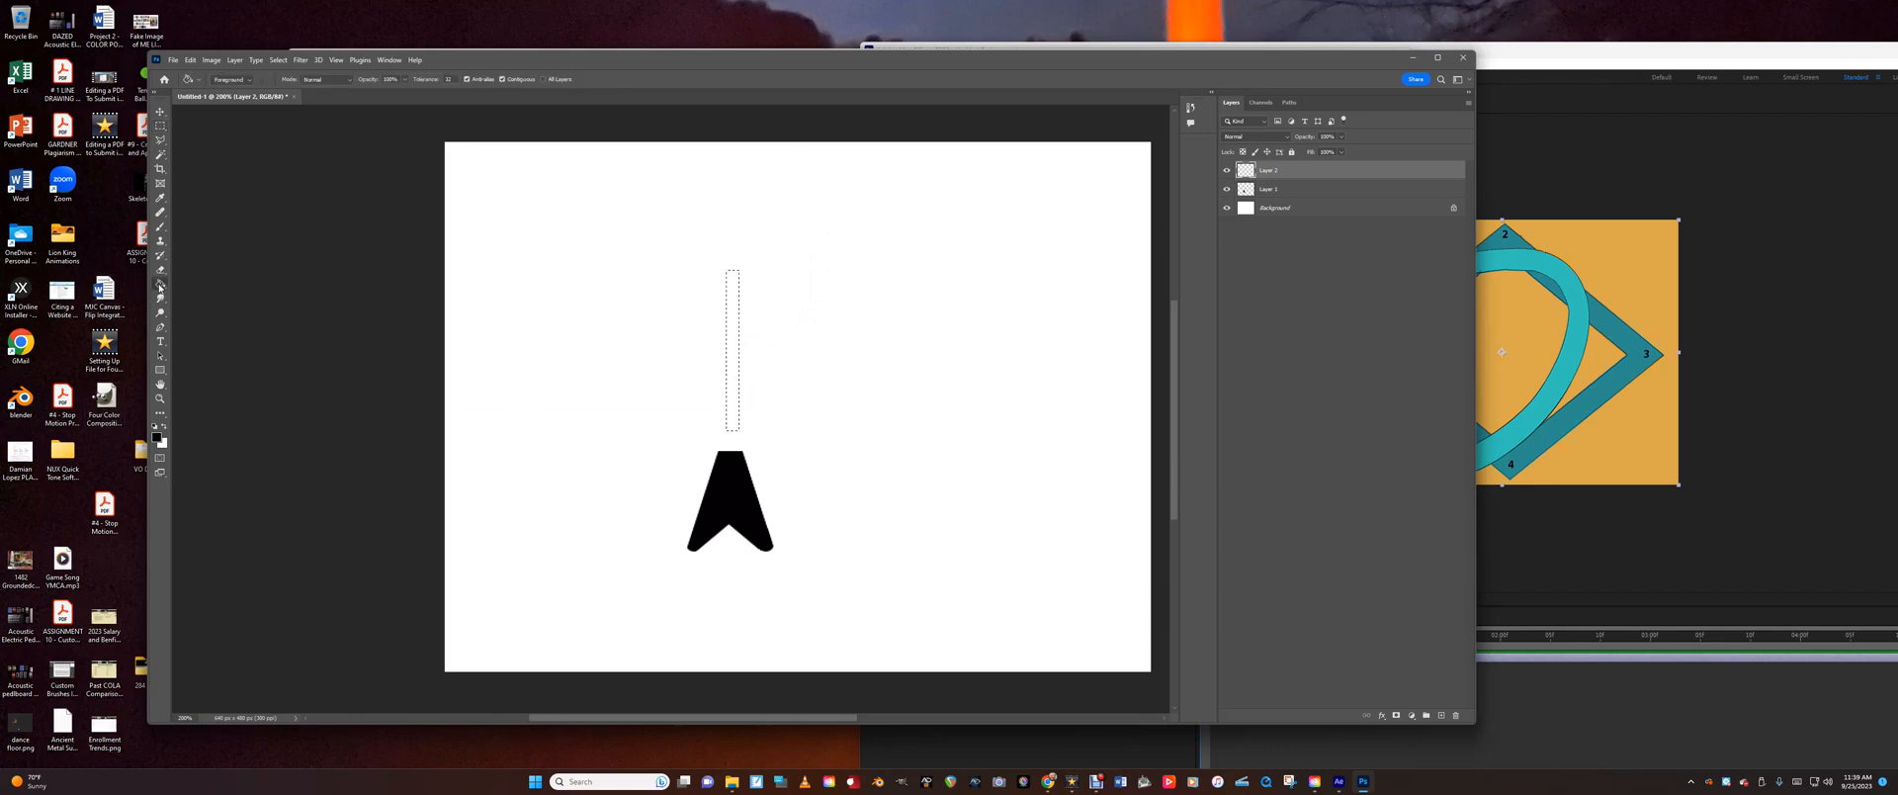
left_click(732, 356)
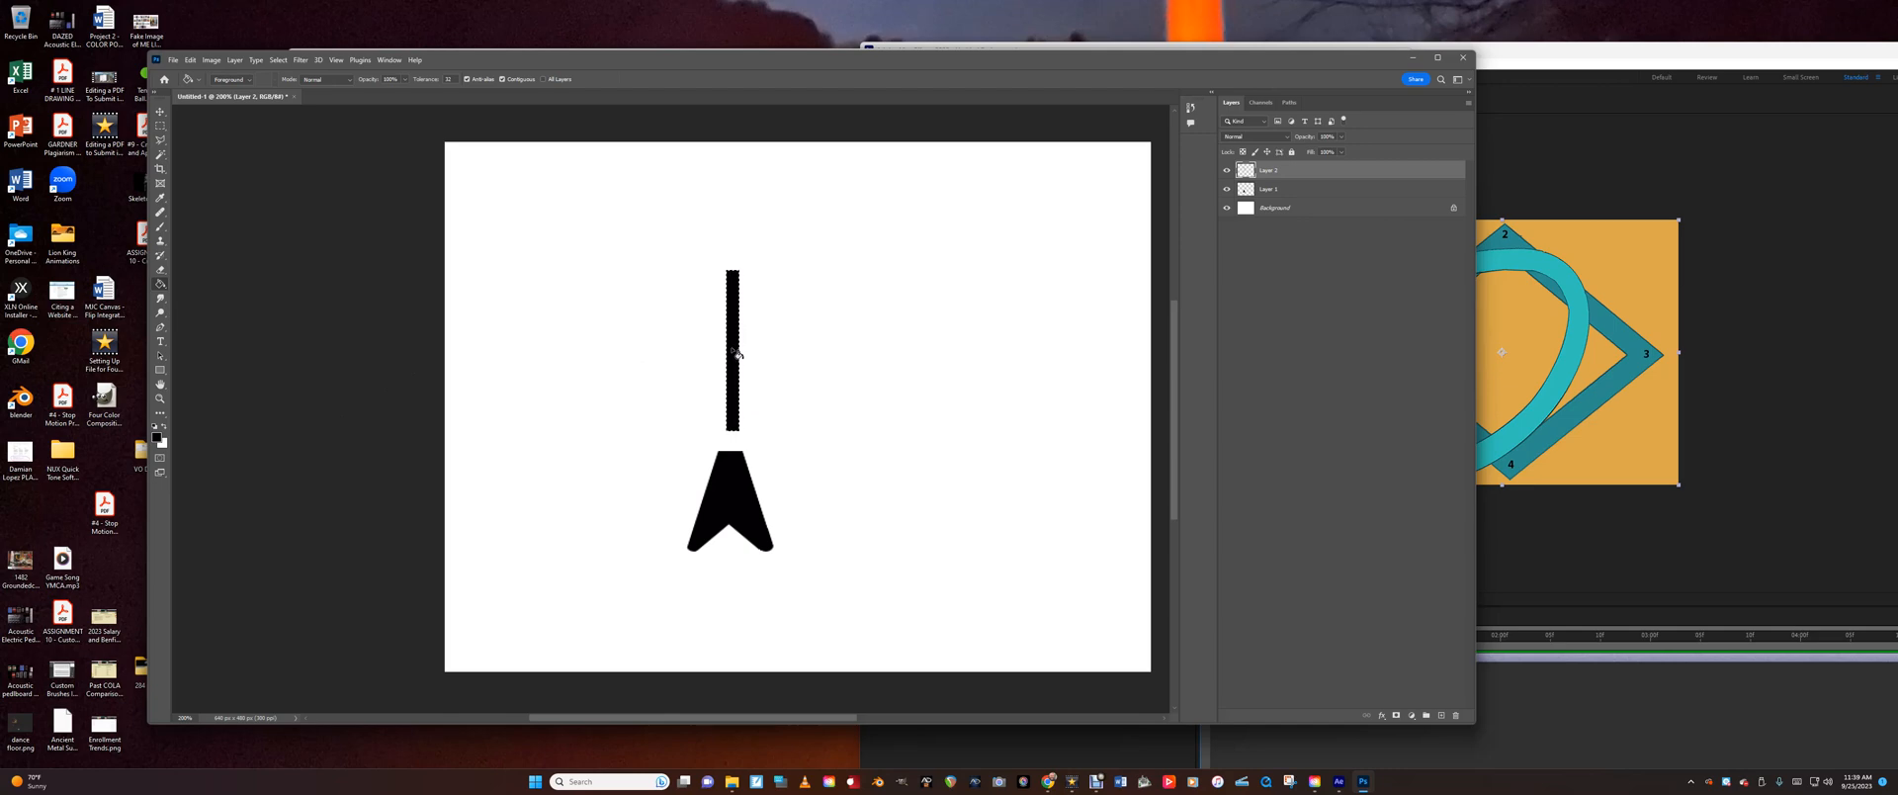
left_click(160, 111)
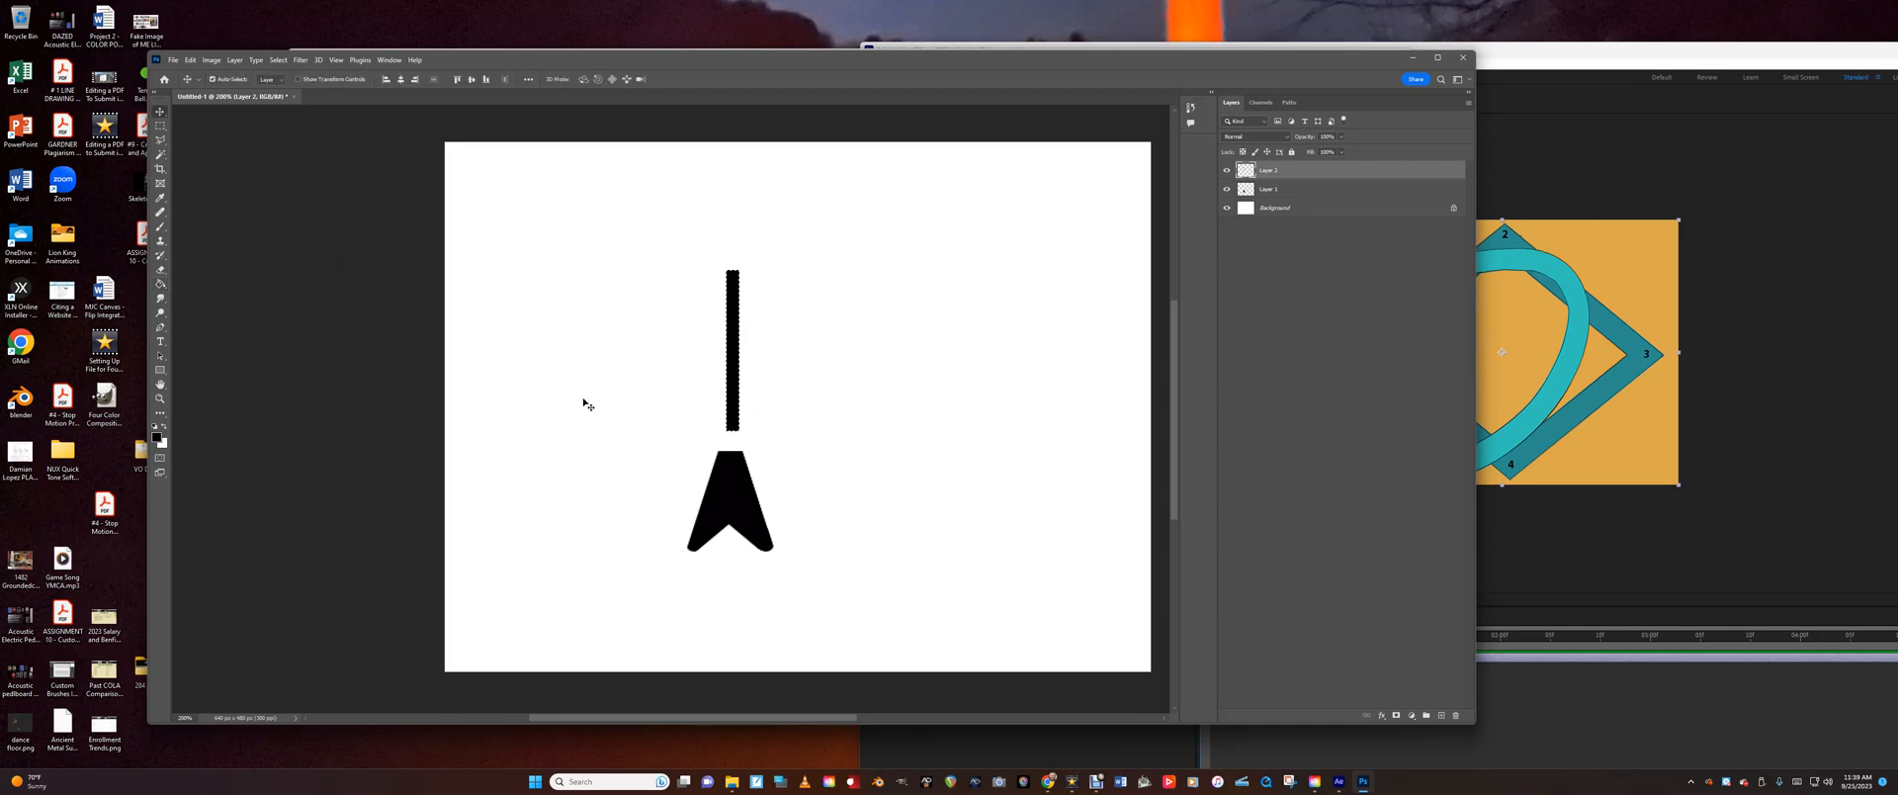
key("ctrl+d")
left_click_drag(730, 351, 726, 396)
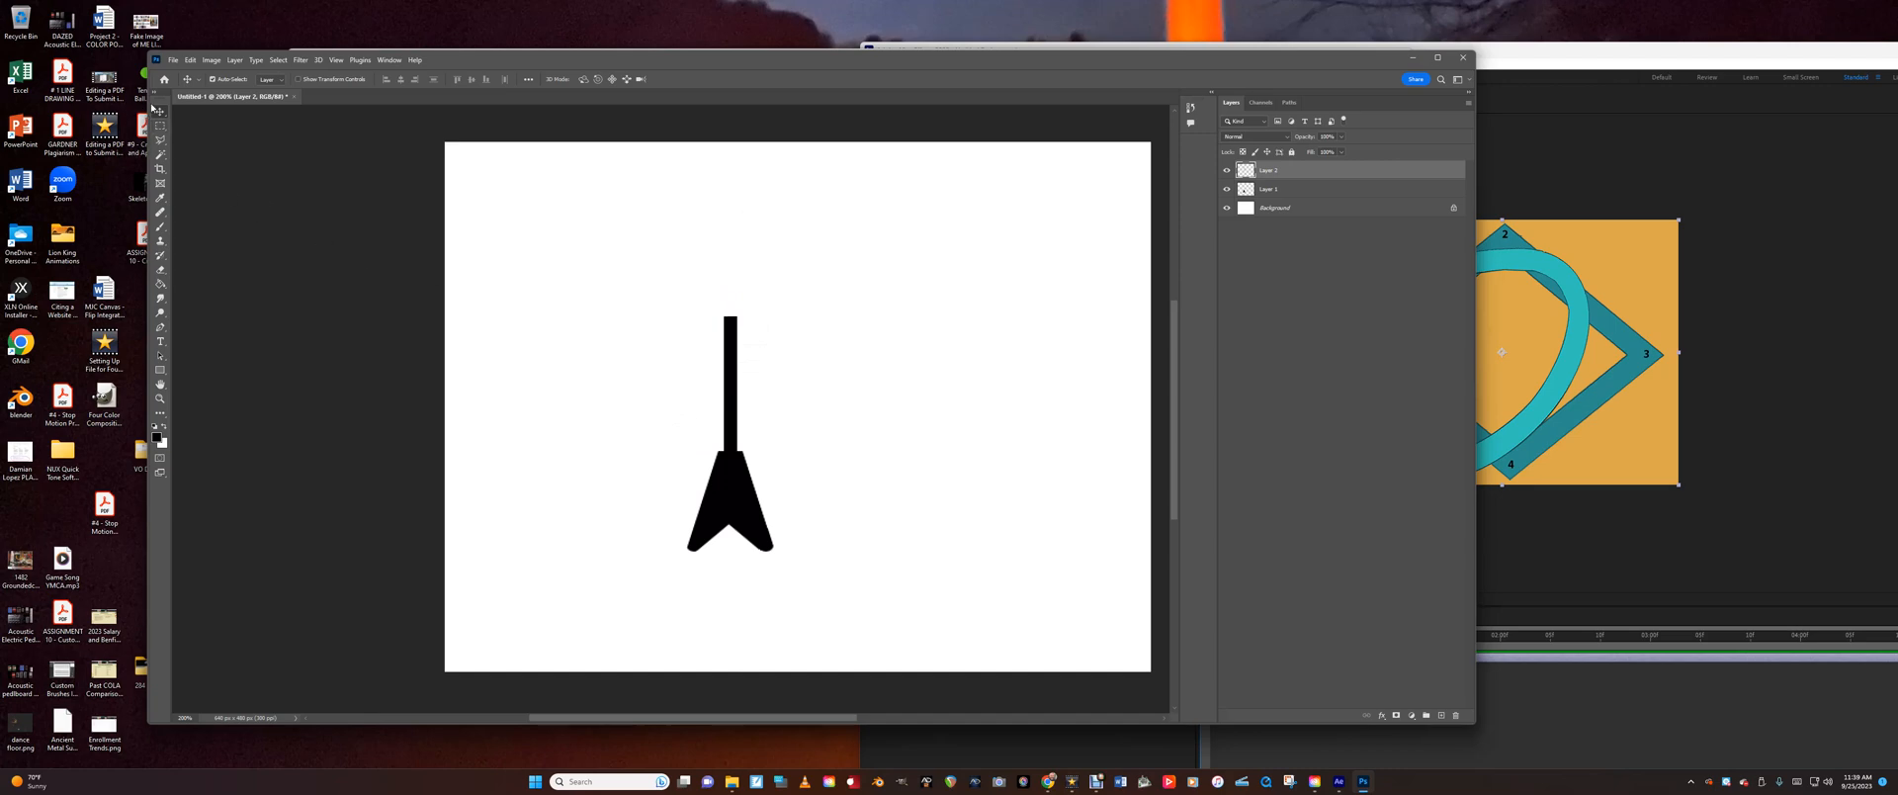
Shorten the vertical bar from its top end, apply the transformation, and move the bar up along the shape's centre line.
key("ctrl+t")
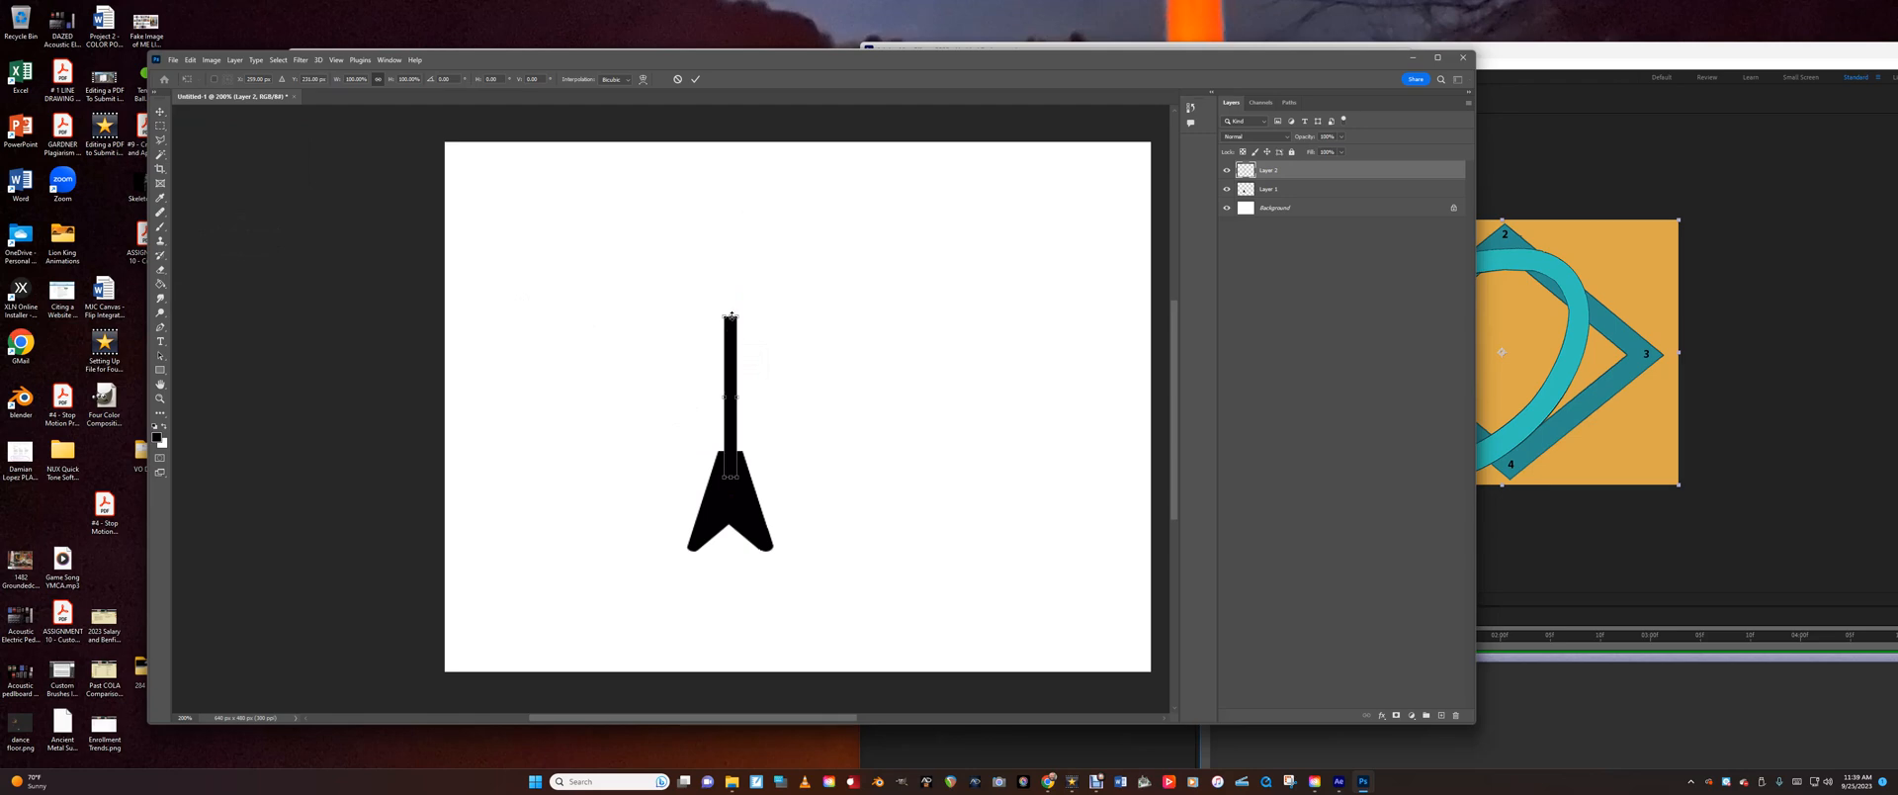
left_click_drag(729, 317, 726, 347)
left_click_drag(724, 344, 729, 362)
key("Return")
left_click_drag(731, 394, 728, 379)
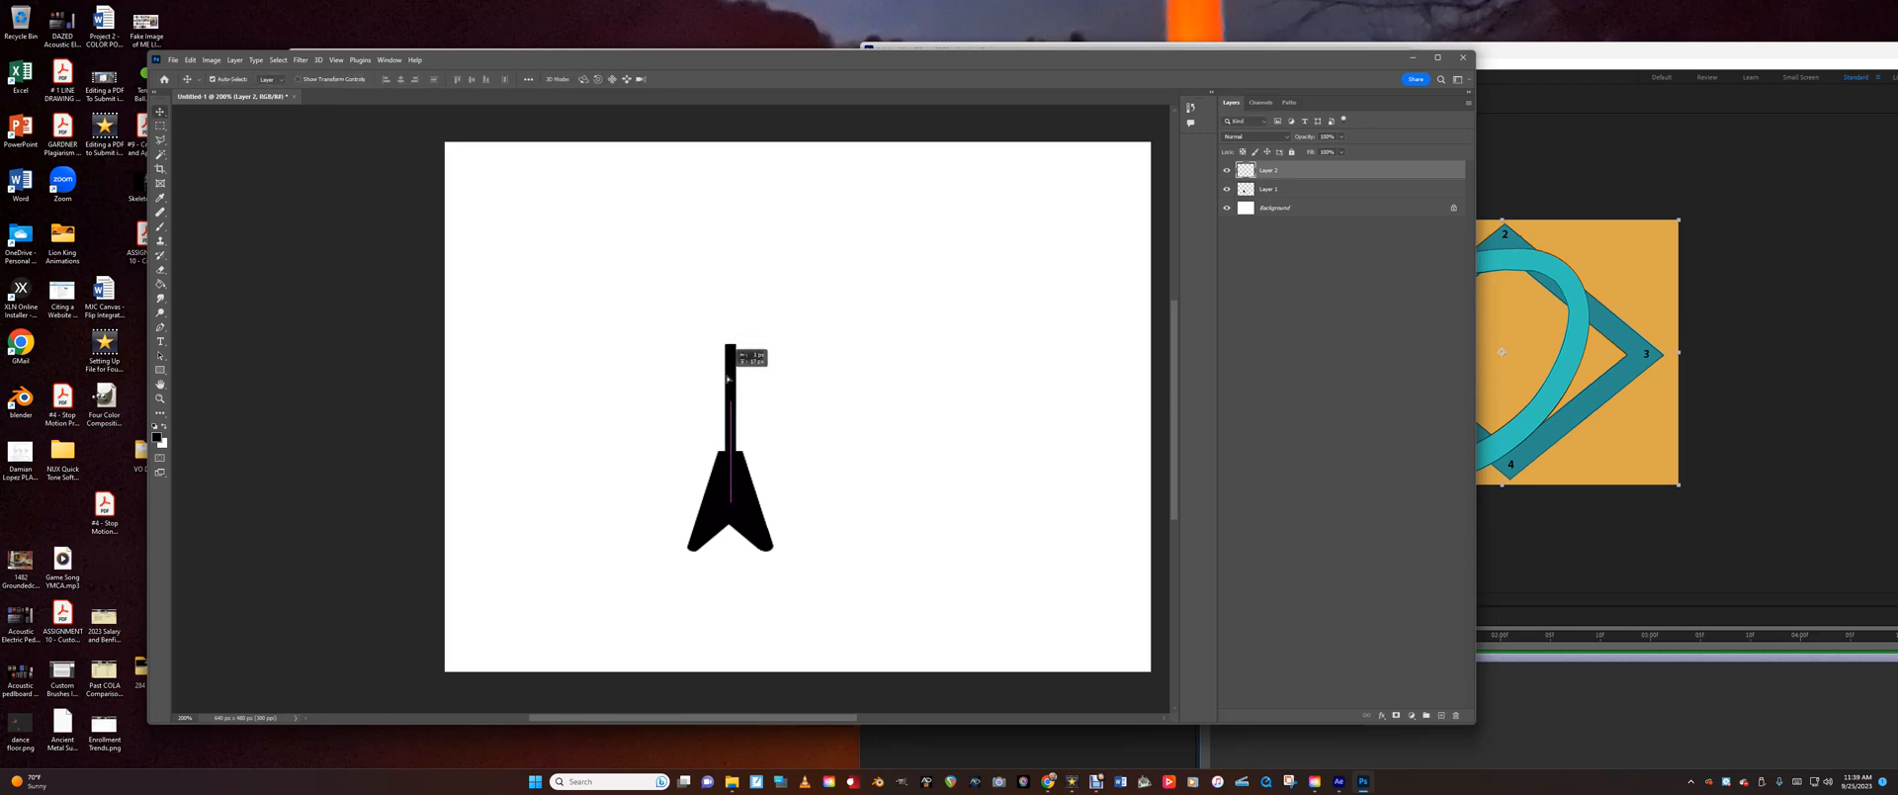
Nudge the vertical bar up slightly, and draw a small upright black-filled rectangle on a new layer above and to the right of it.
left_click_drag(728, 379, 727, 376)
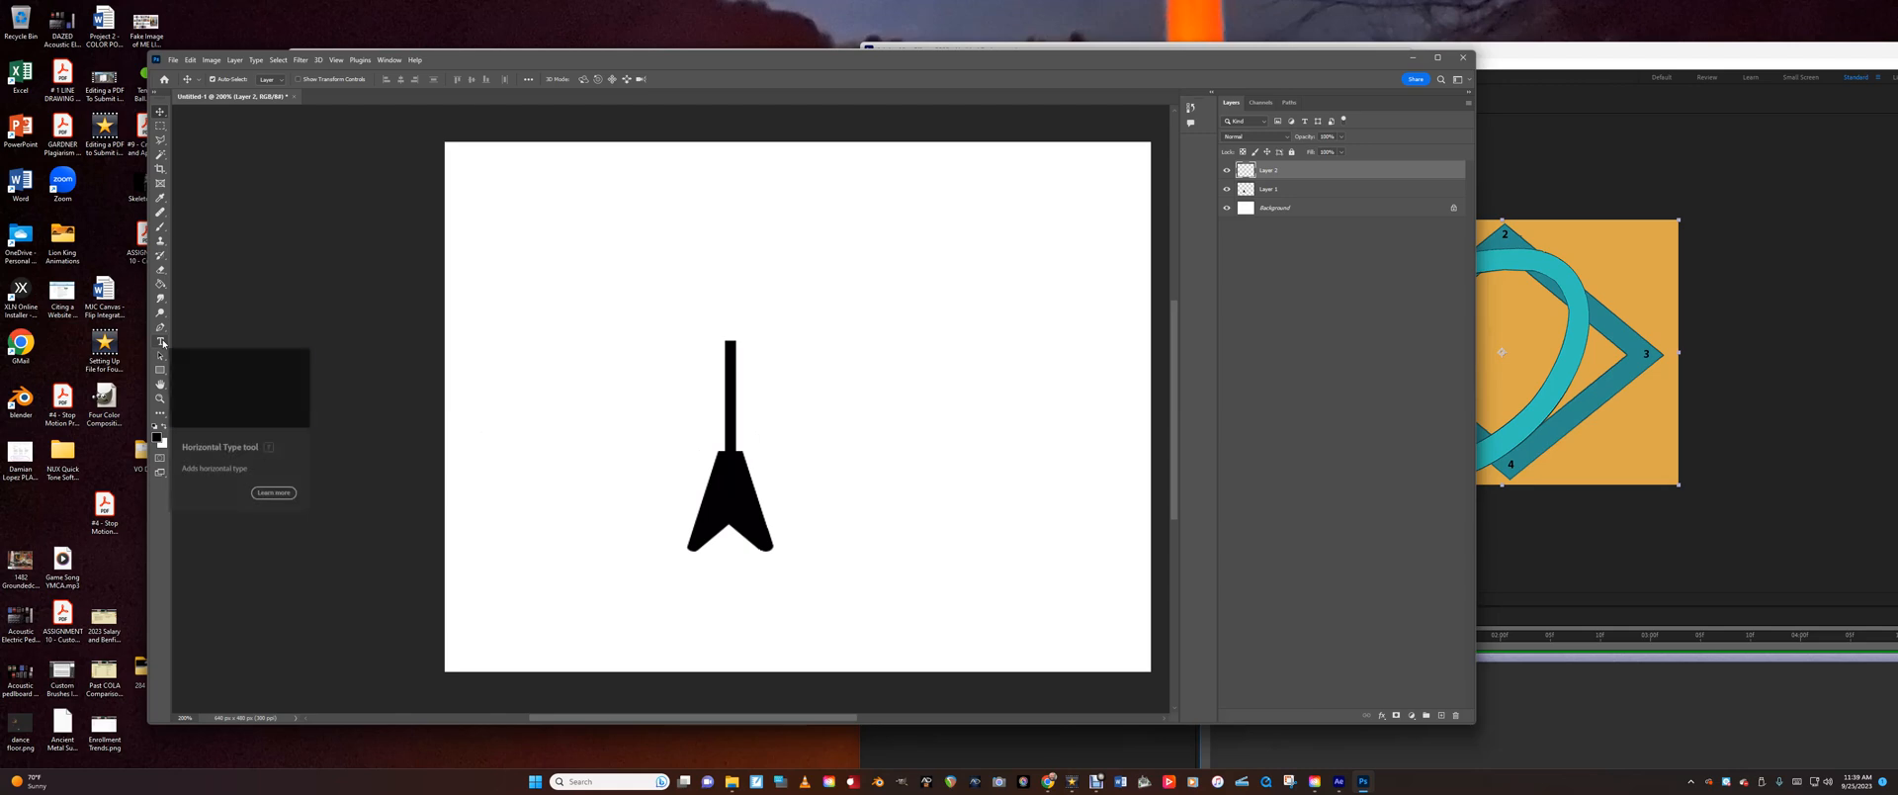
left_click(159, 126)
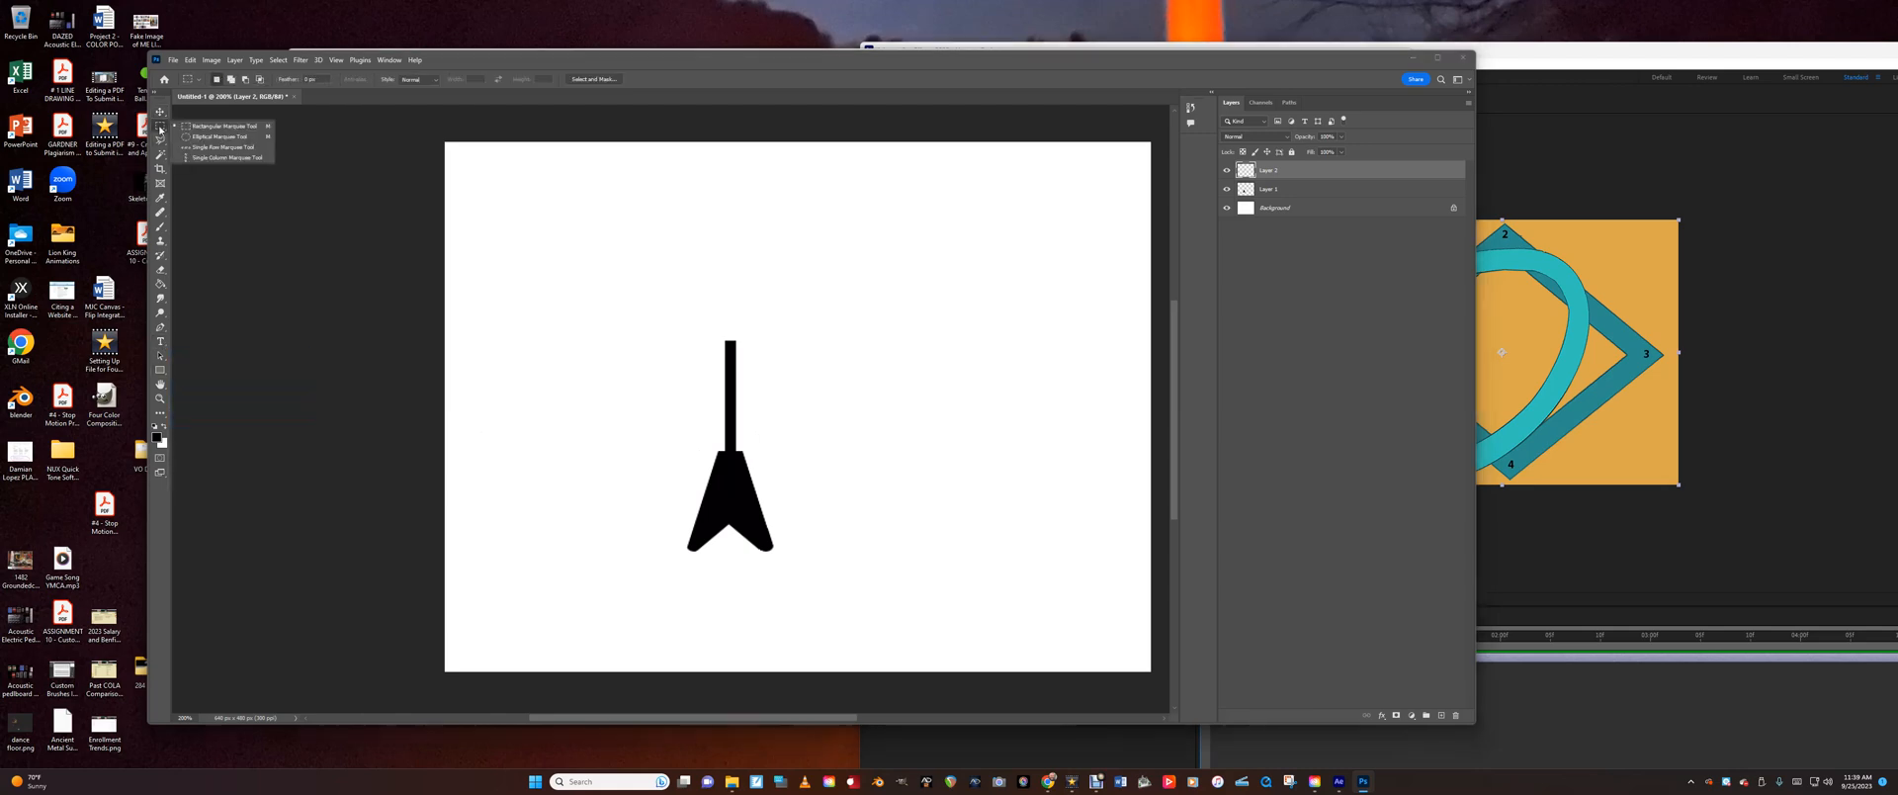
left_click(197, 129)
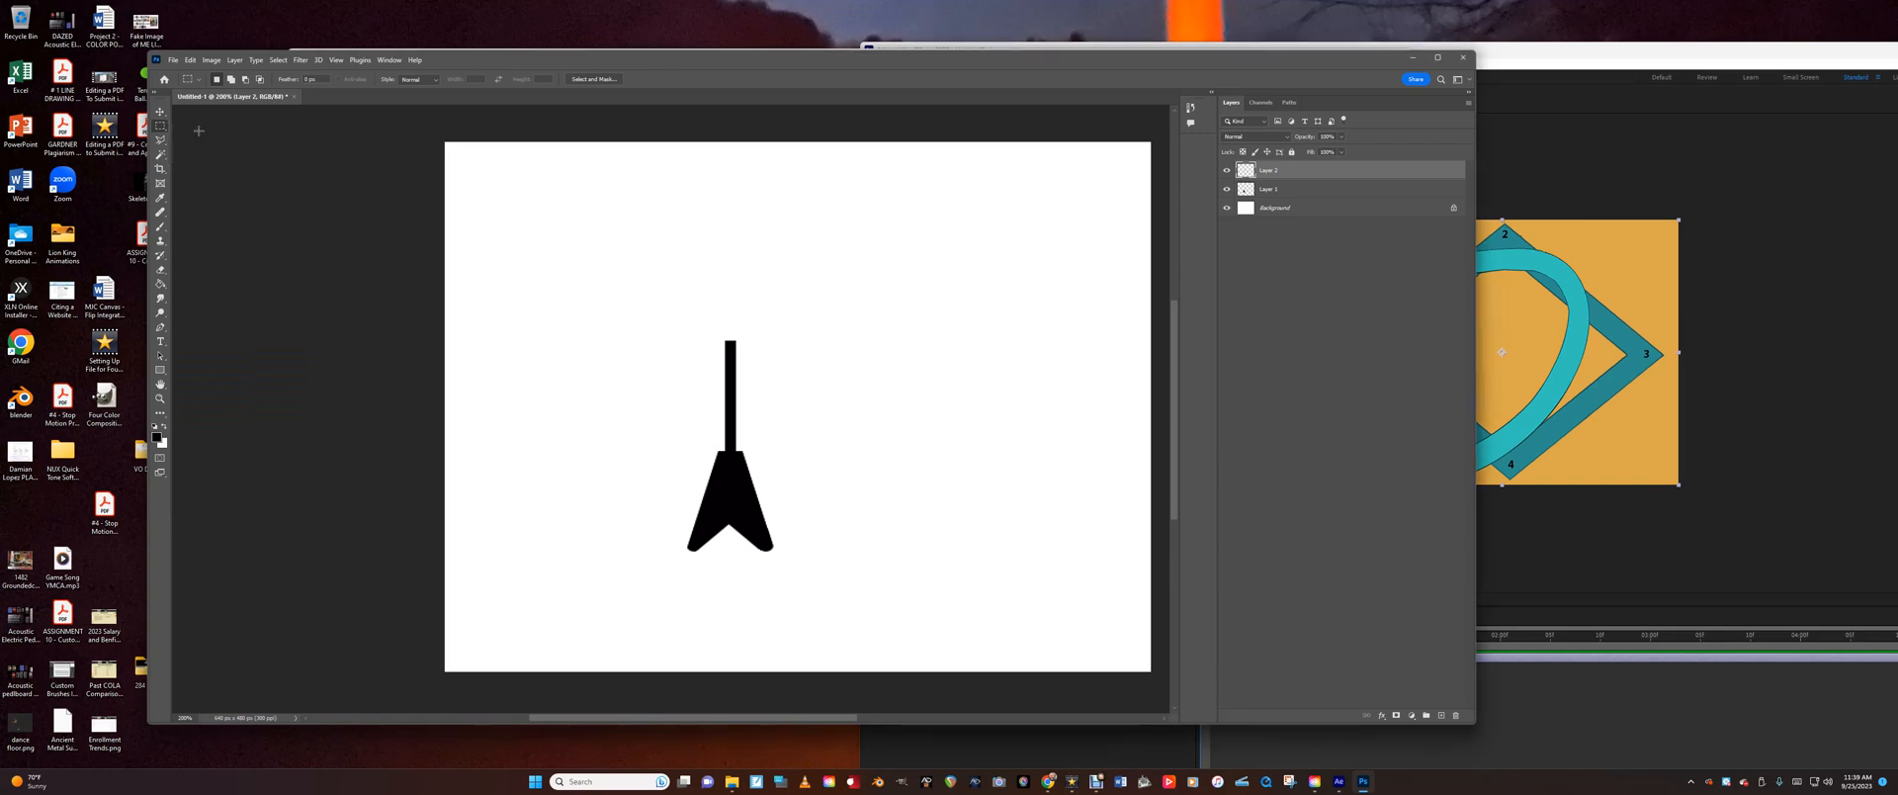
left_click(1443, 716)
left_click_drag(811, 245, 832, 283)
left_click(159, 284)
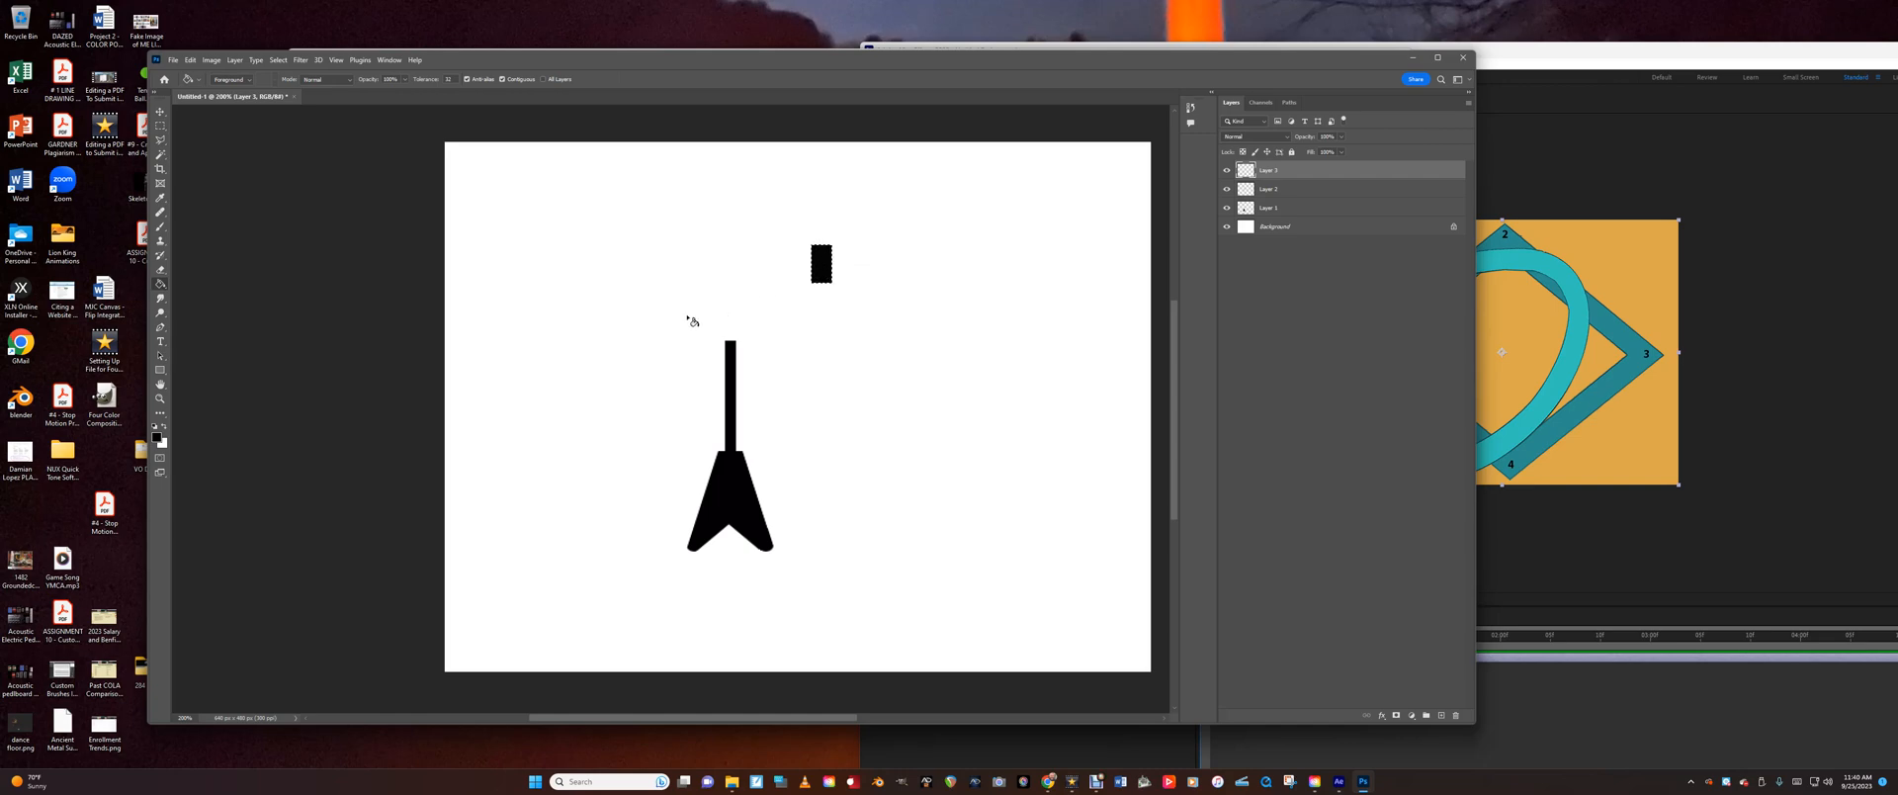
Round the small rectangle's upper end by erasing outside an inverted elliptical selection, deselect, and move the piece onto the bar's upper end as a headstock.
left_click(159, 125)
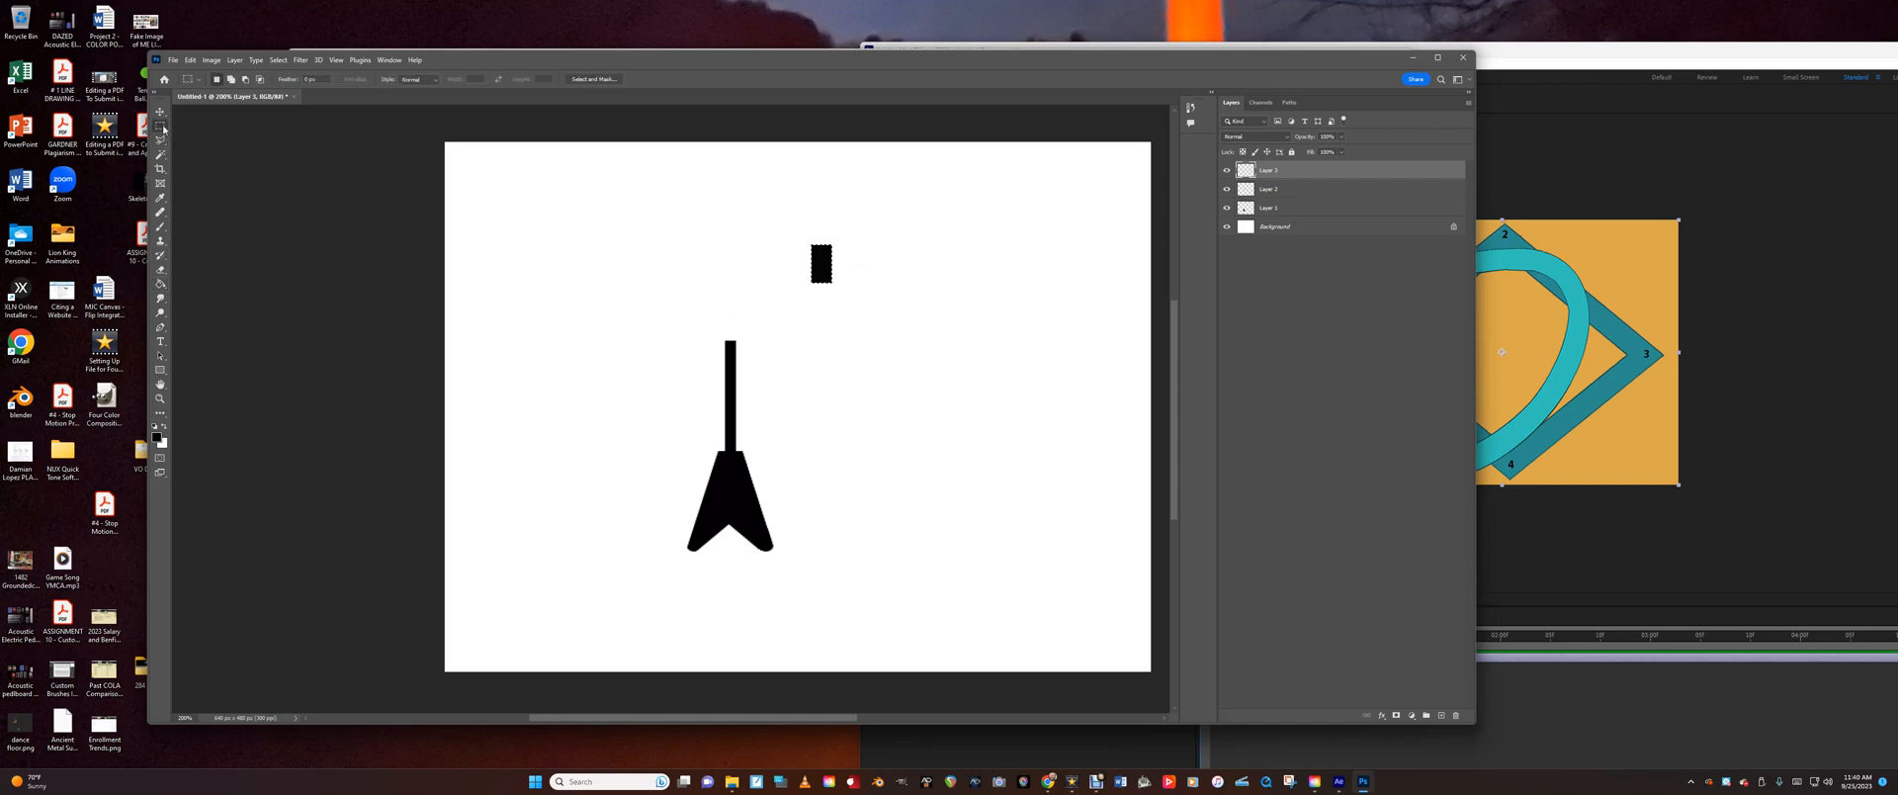
left_click_drag(763, 231, 823, 281)
left_click_drag(824, 280, 823, 278)
left_click_drag(824, 275, 823, 275)
left_click(279, 62)
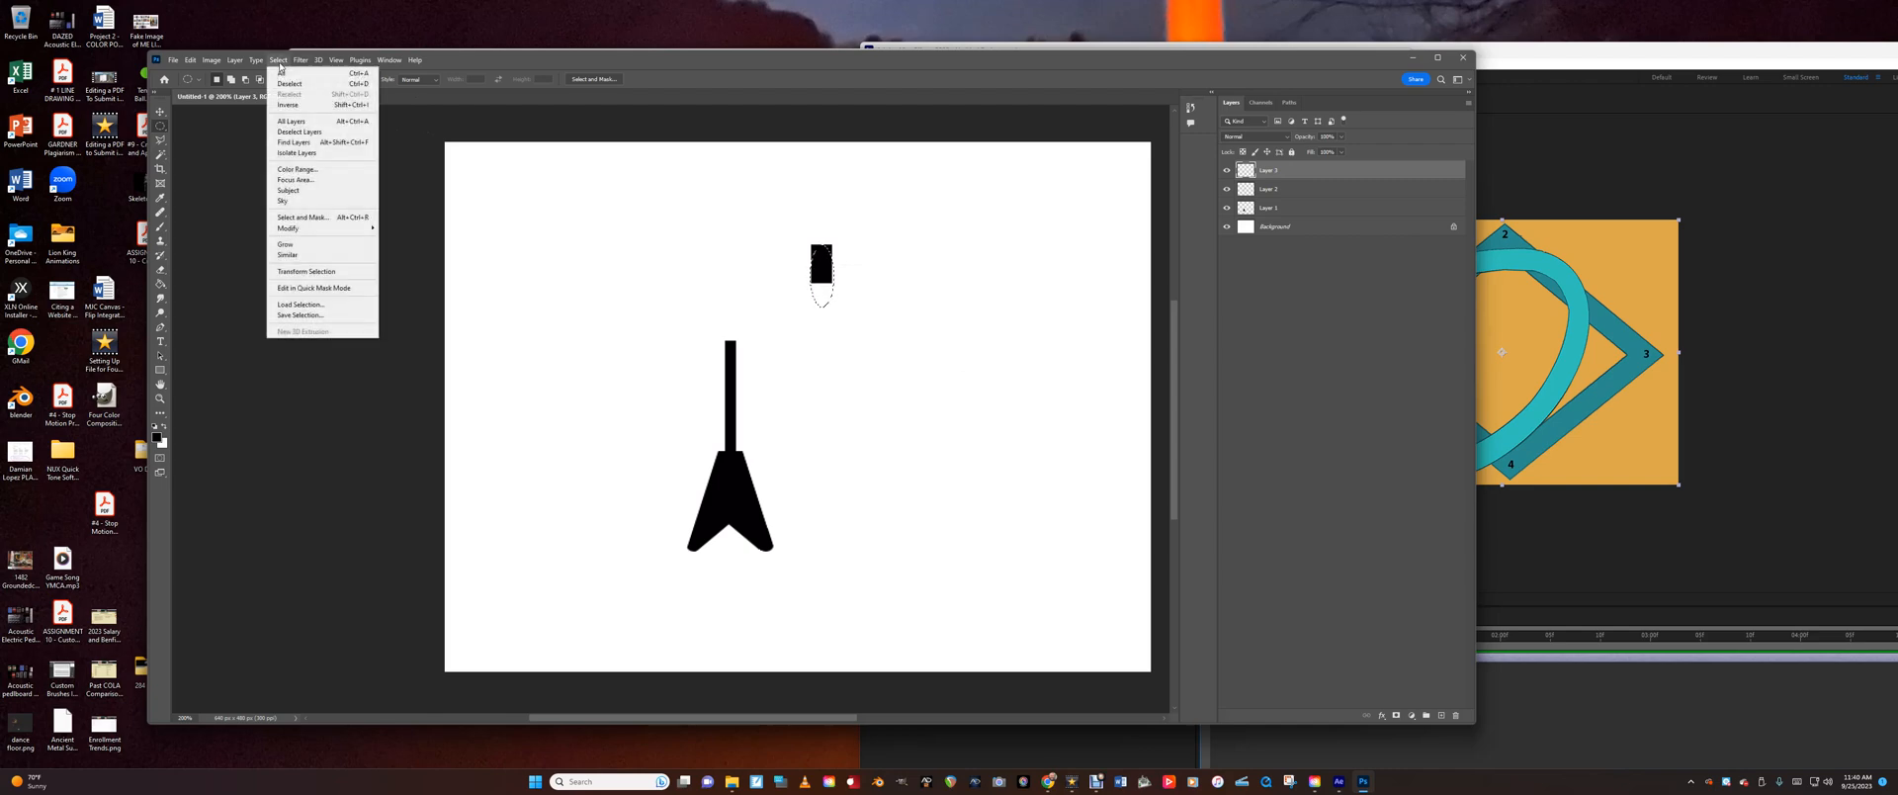
left_click(282, 73)
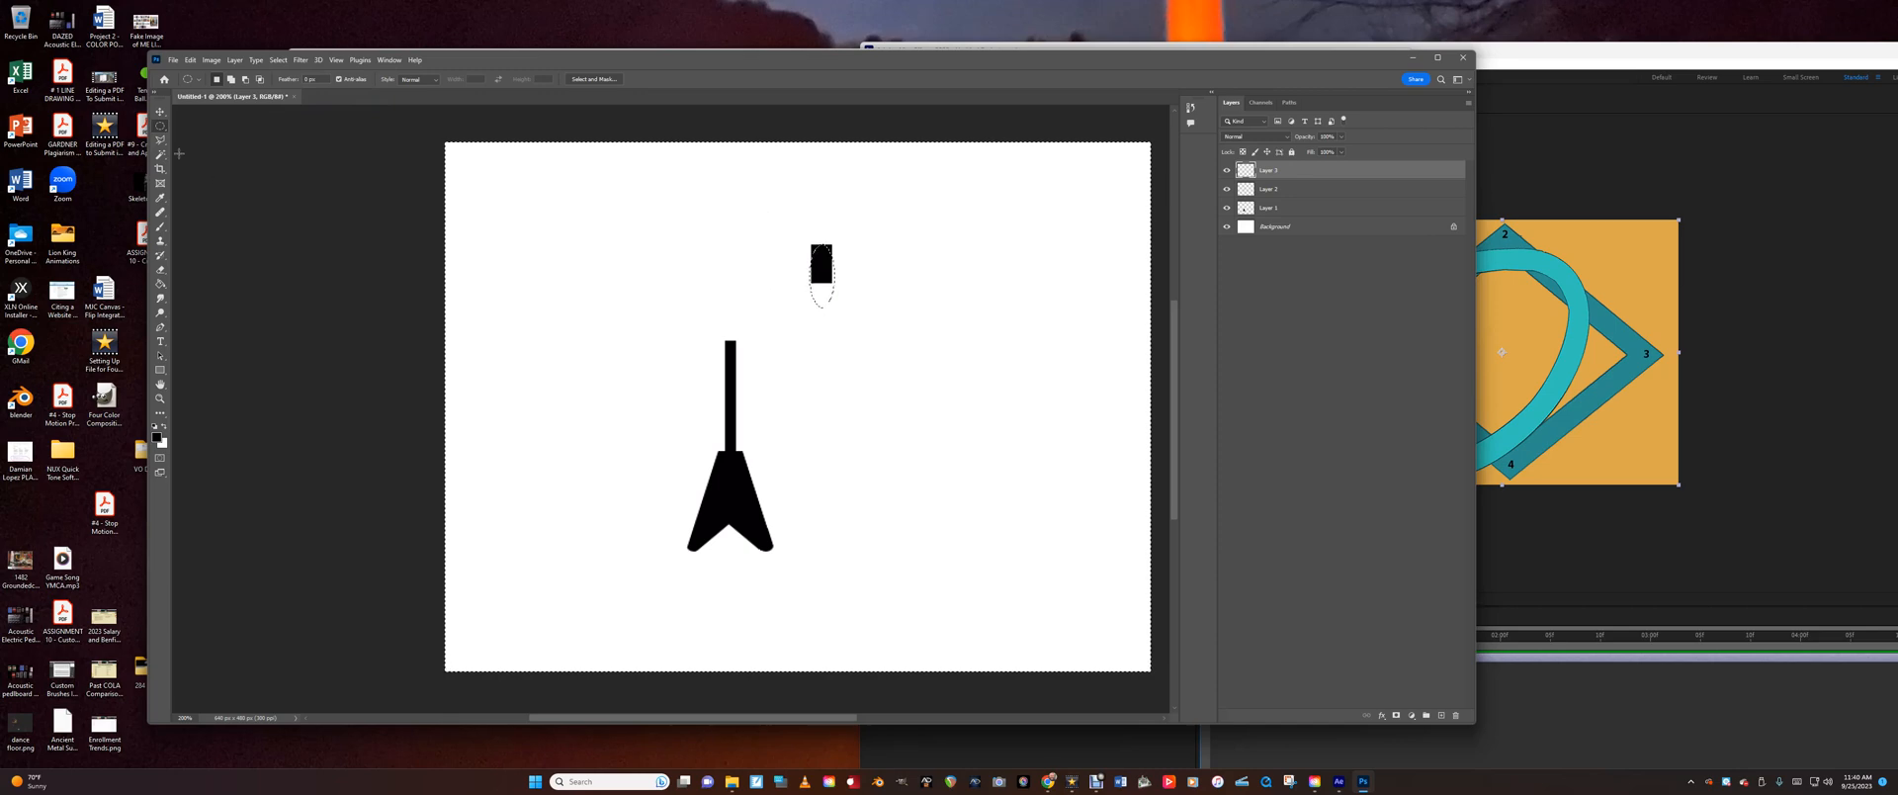
left_click(161, 269)
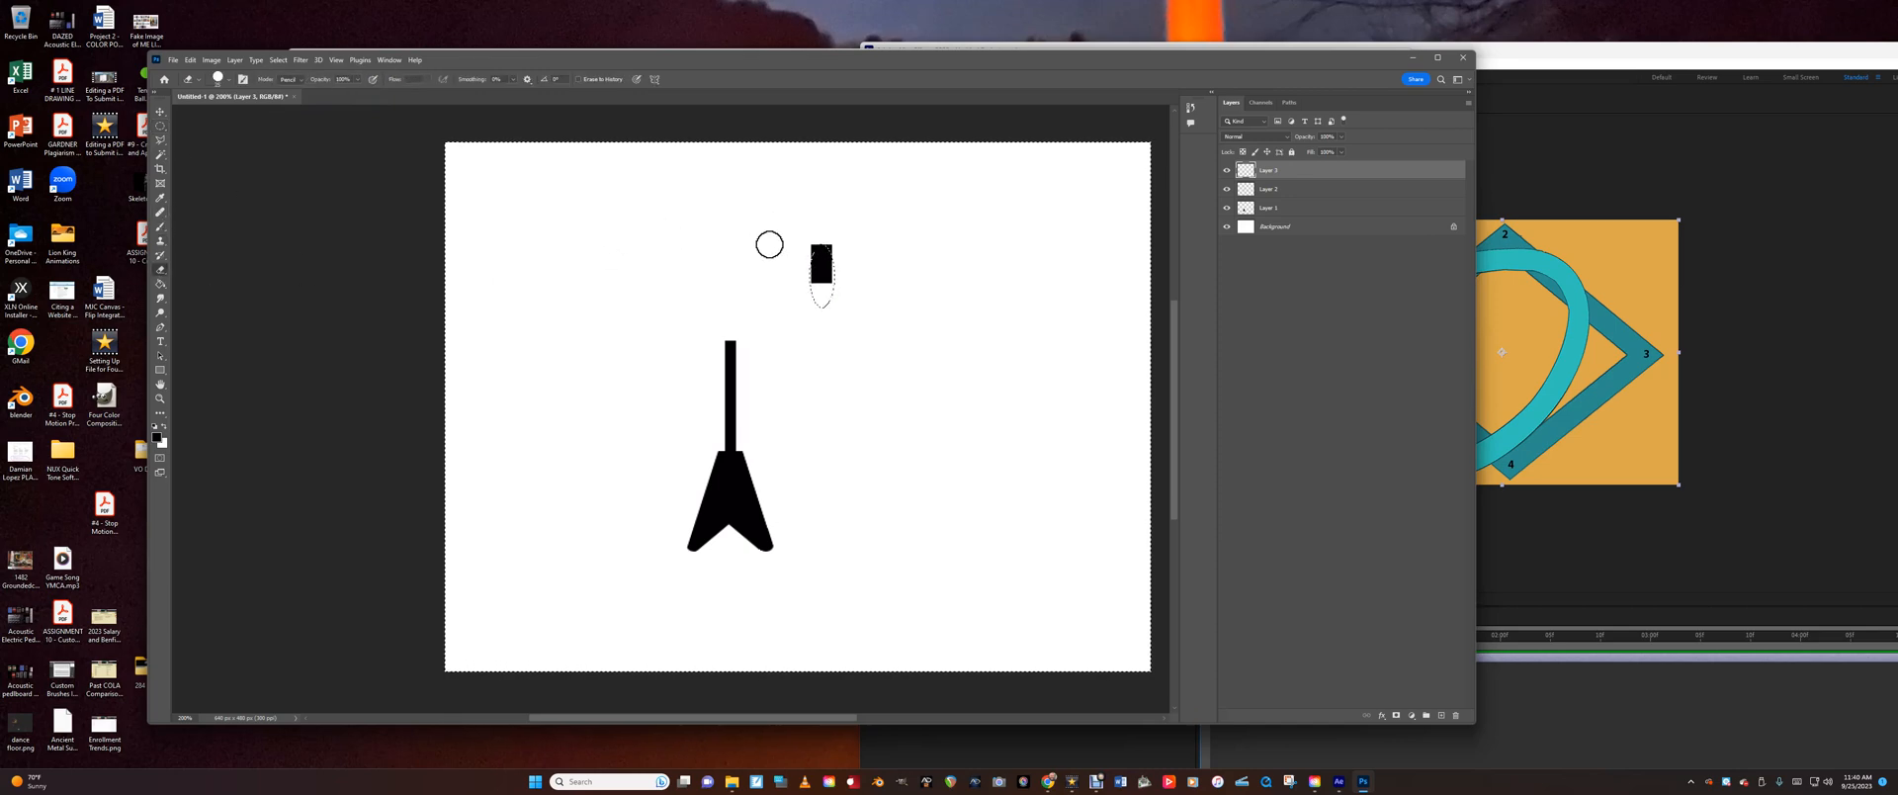
left_click_drag(803, 247, 833, 239)
key("ctrl+d")
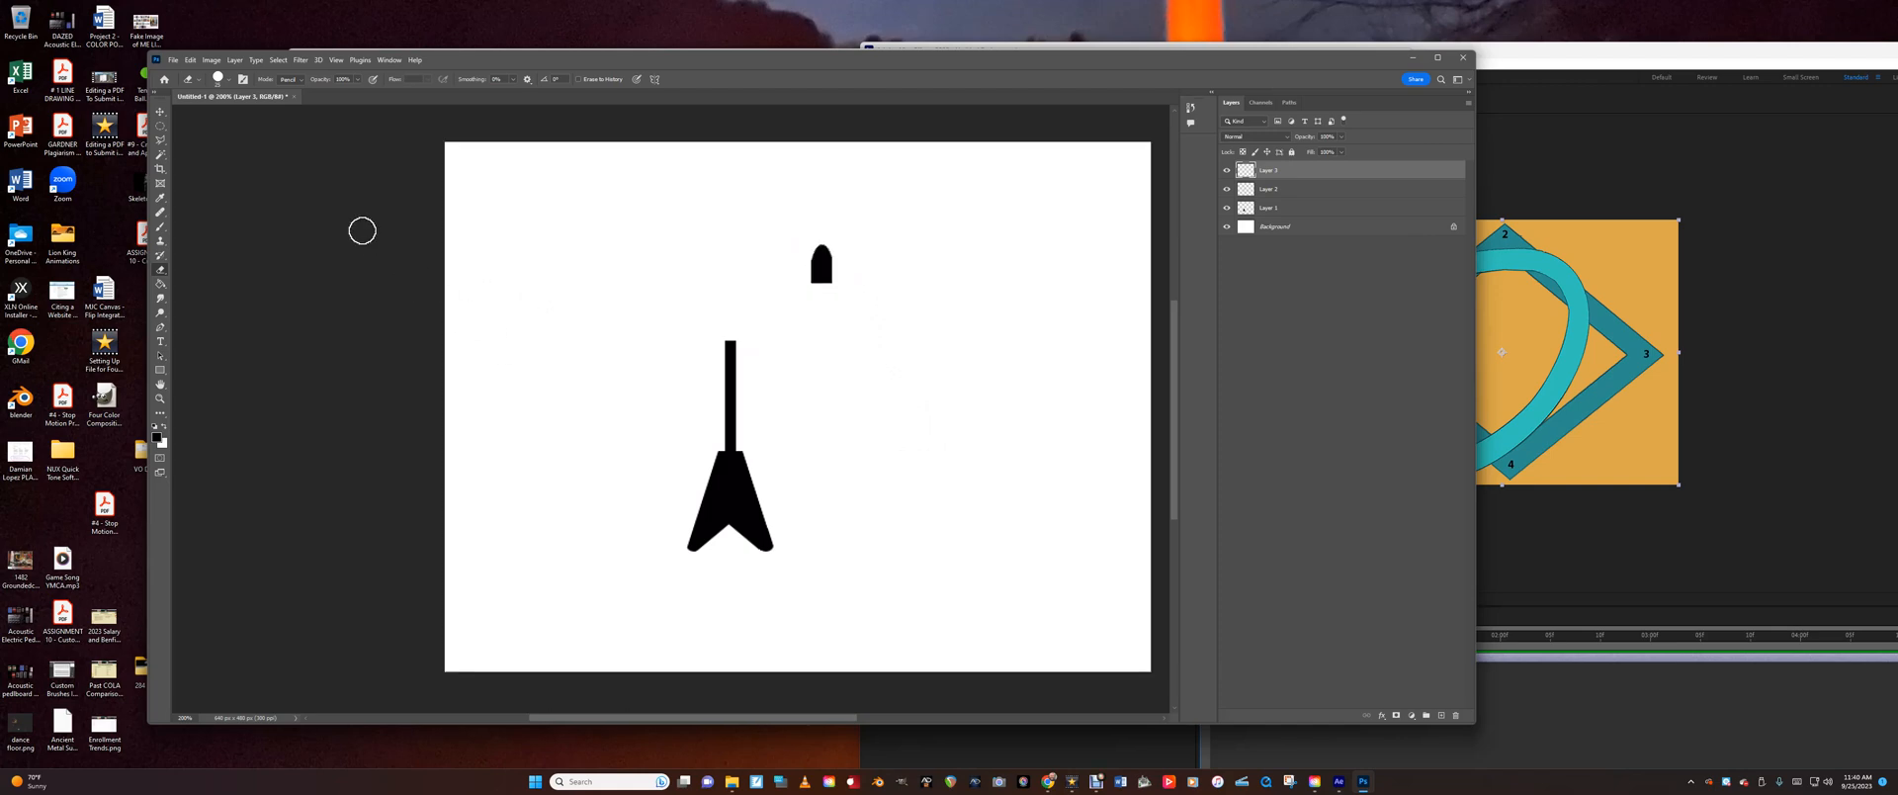
left_click(160, 114)
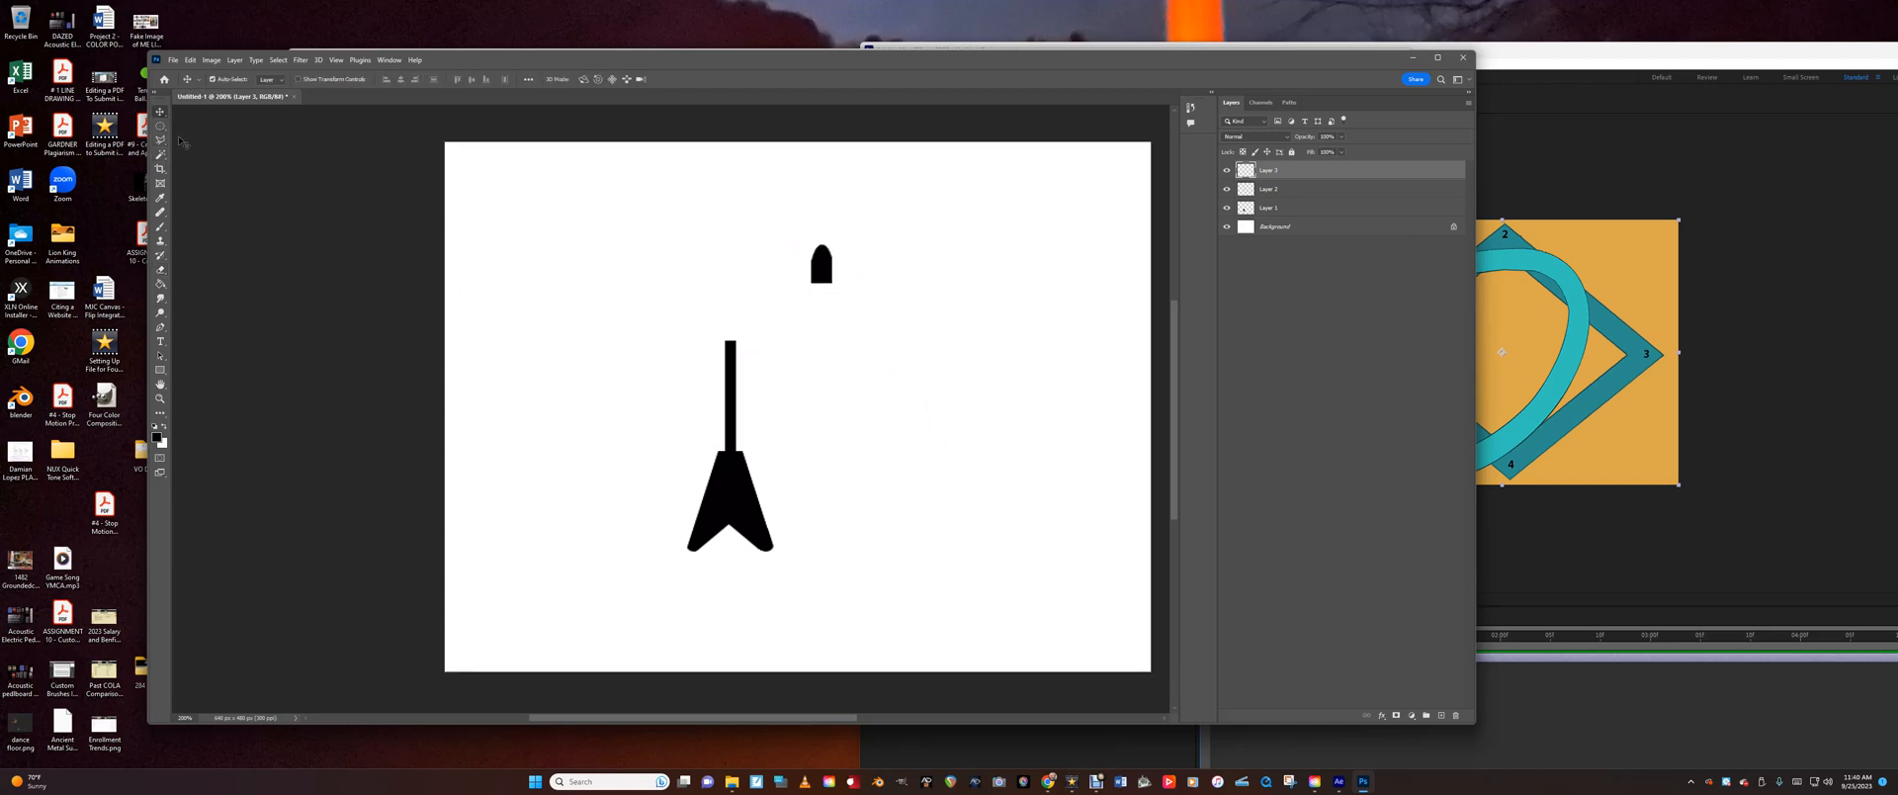
left_click_drag(817, 269, 728, 330)
left_click(163, 269)
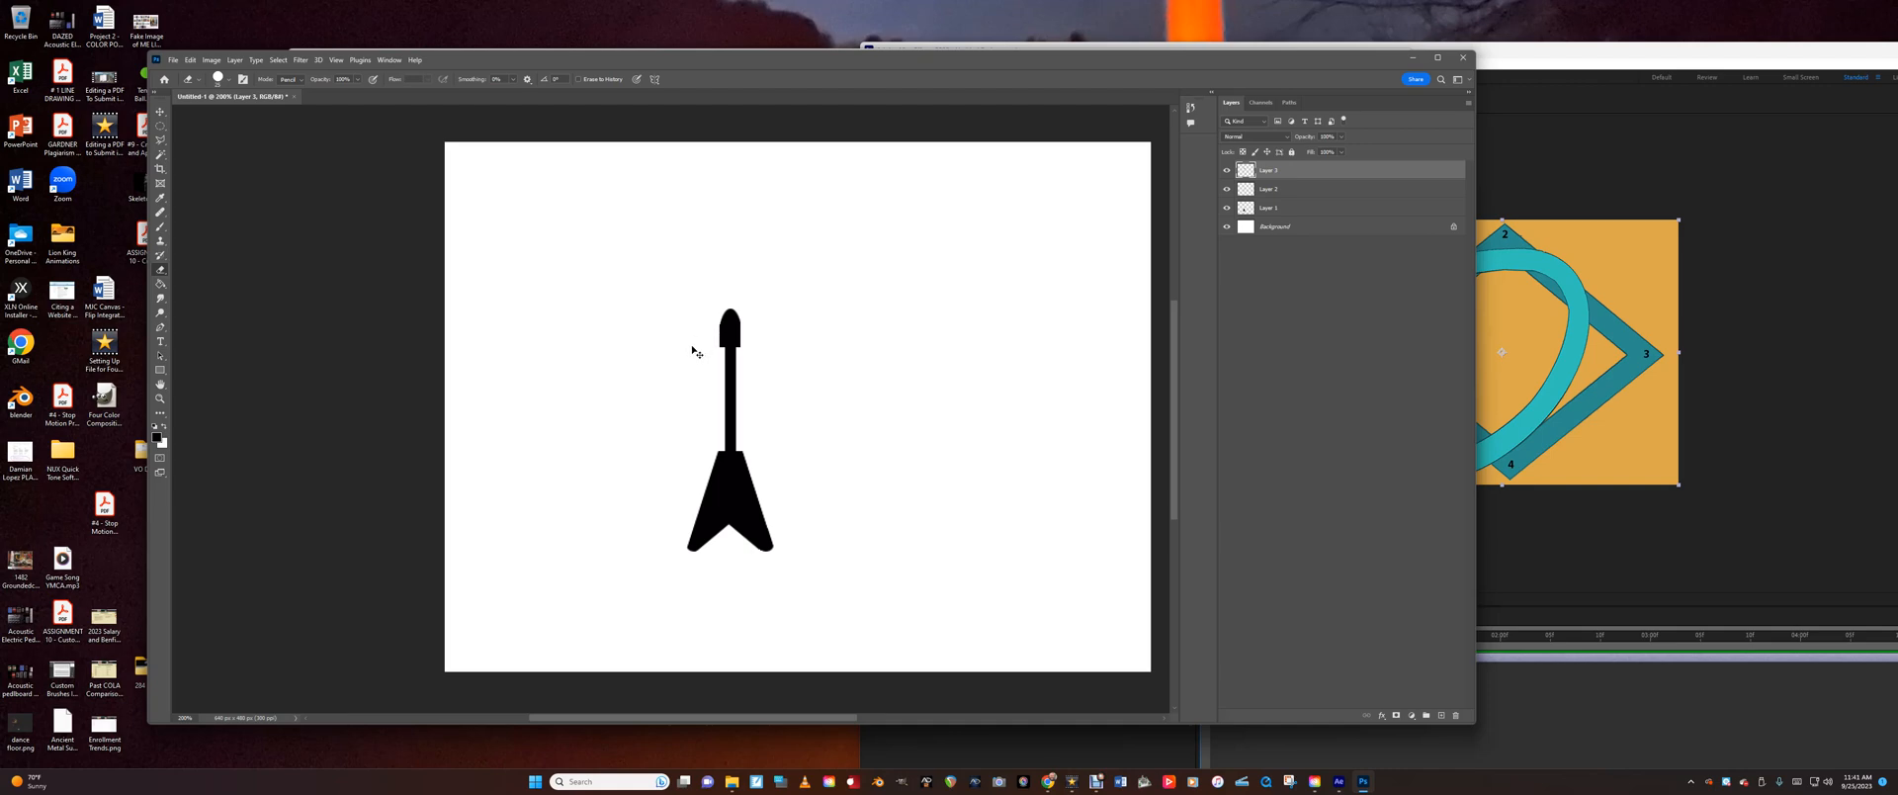
left_click(161, 127)
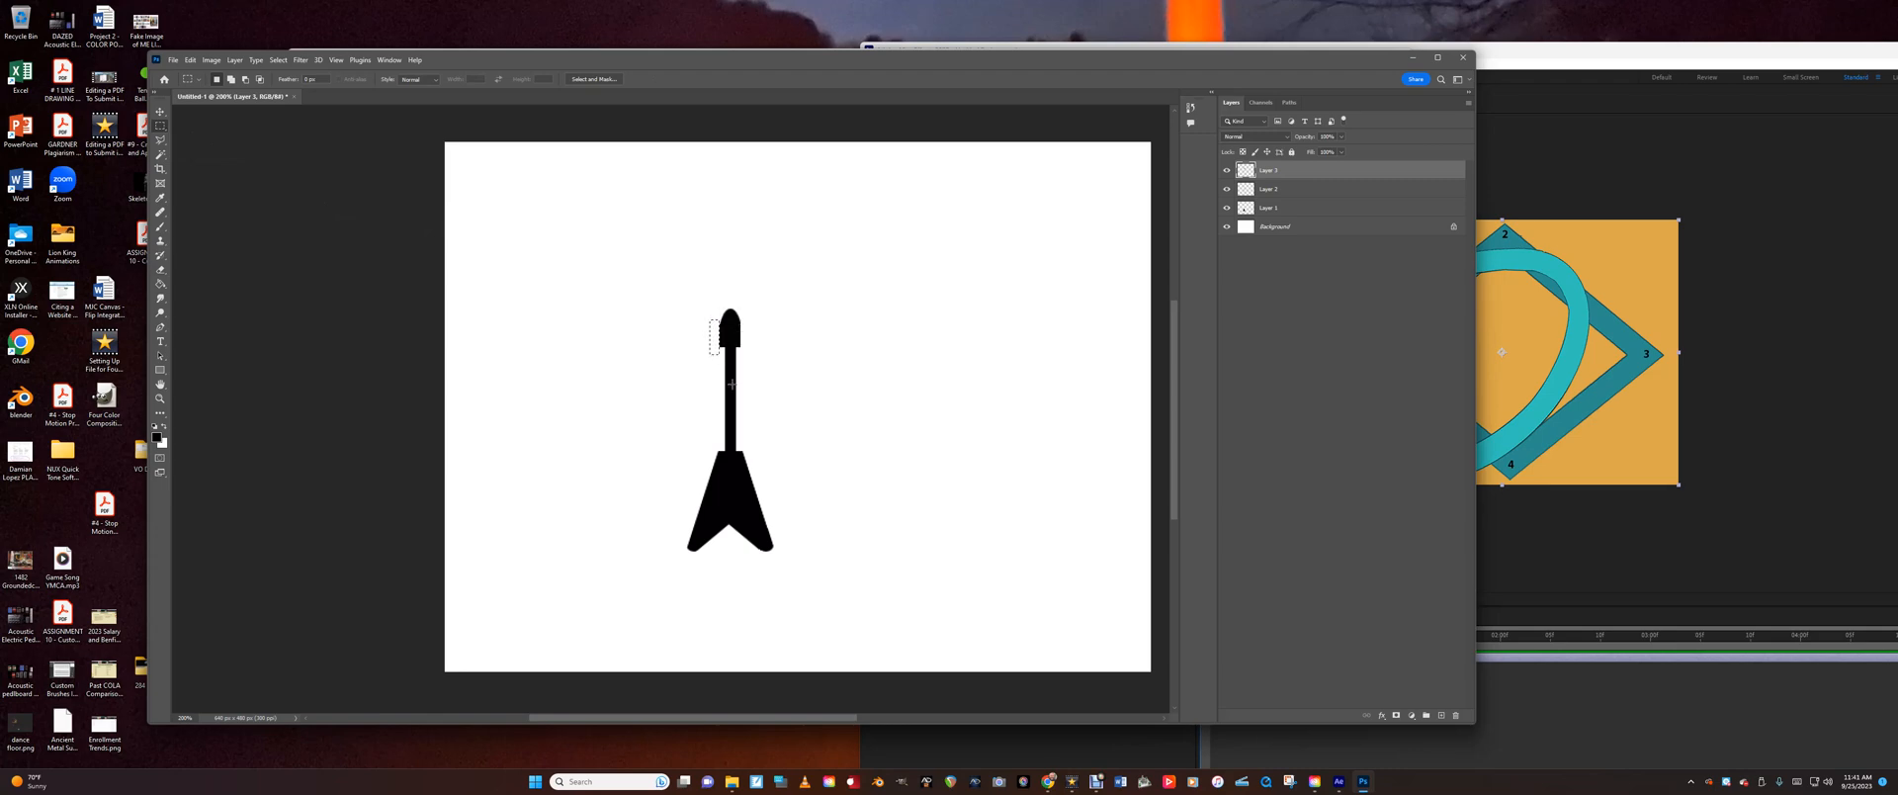
left_click_drag(721, 332, 746, 330)
left_click_drag(746, 329, 747, 331)
left_click_drag(746, 337, 716, 332)
left_click(988, 433)
Shrink the rounded headstock slightly from its top with Free Transform and apply the transformation.
key("ctrl+t")
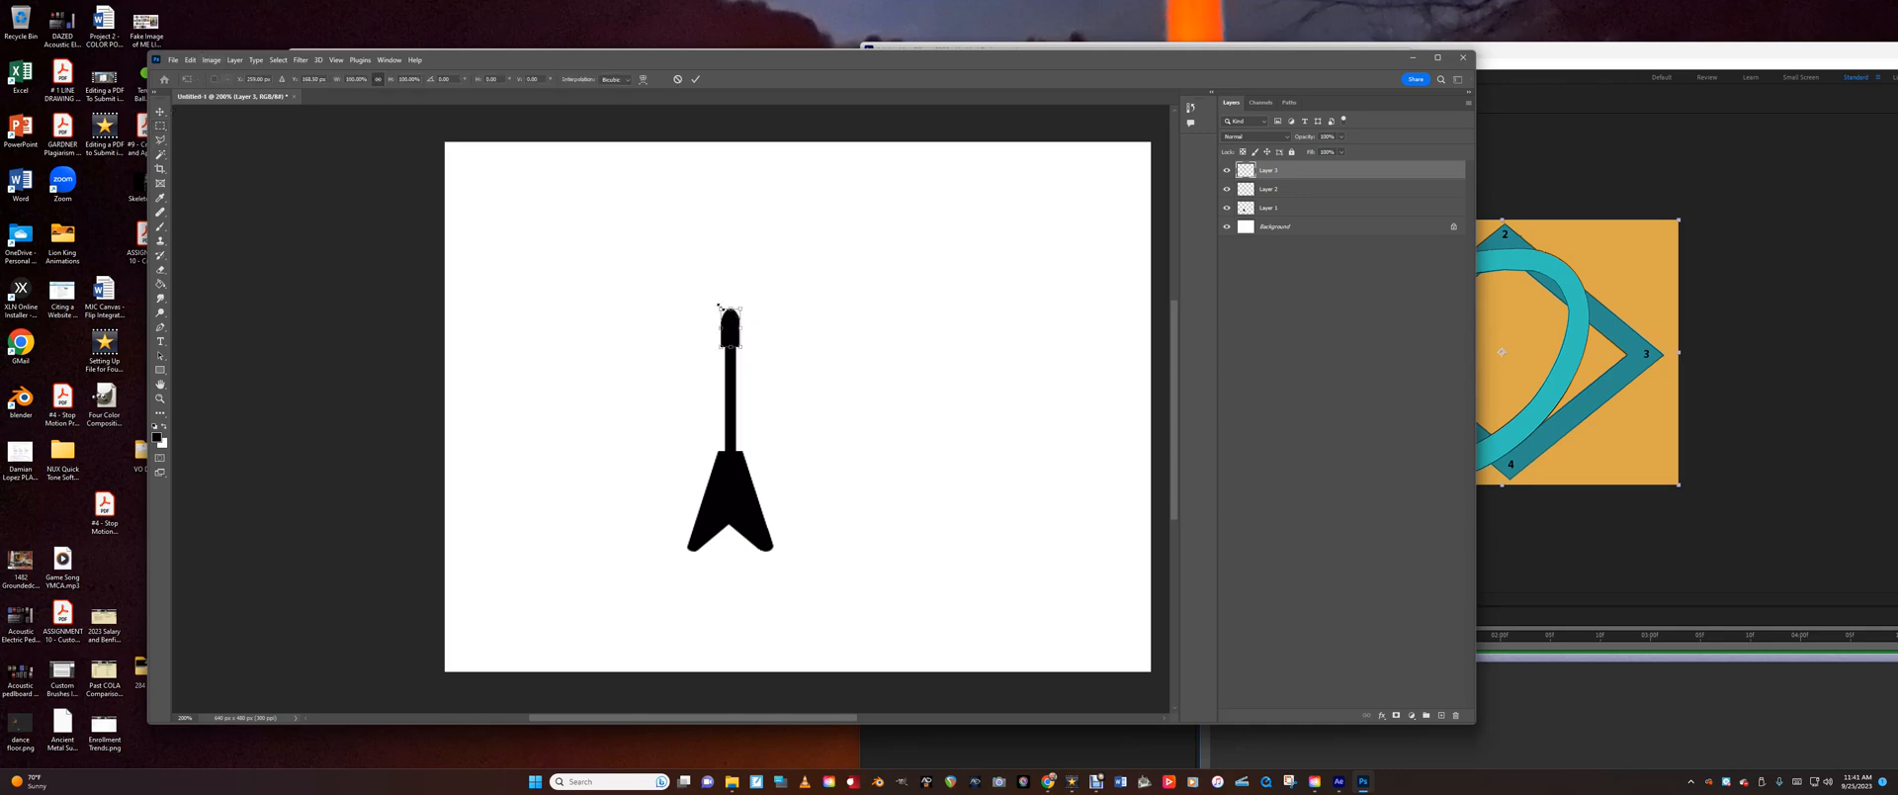
left_click_drag(717, 306, 730, 348)
left_click_drag(740, 333, 742, 334)
left_click_drag(718, 333, 715, 333)
key("ctrl+z")
key("Return")
Taper the headstock's upper end by placing an elliptical selection over it, inverting it, erasing the outer corners, and deselecting.
key("m")
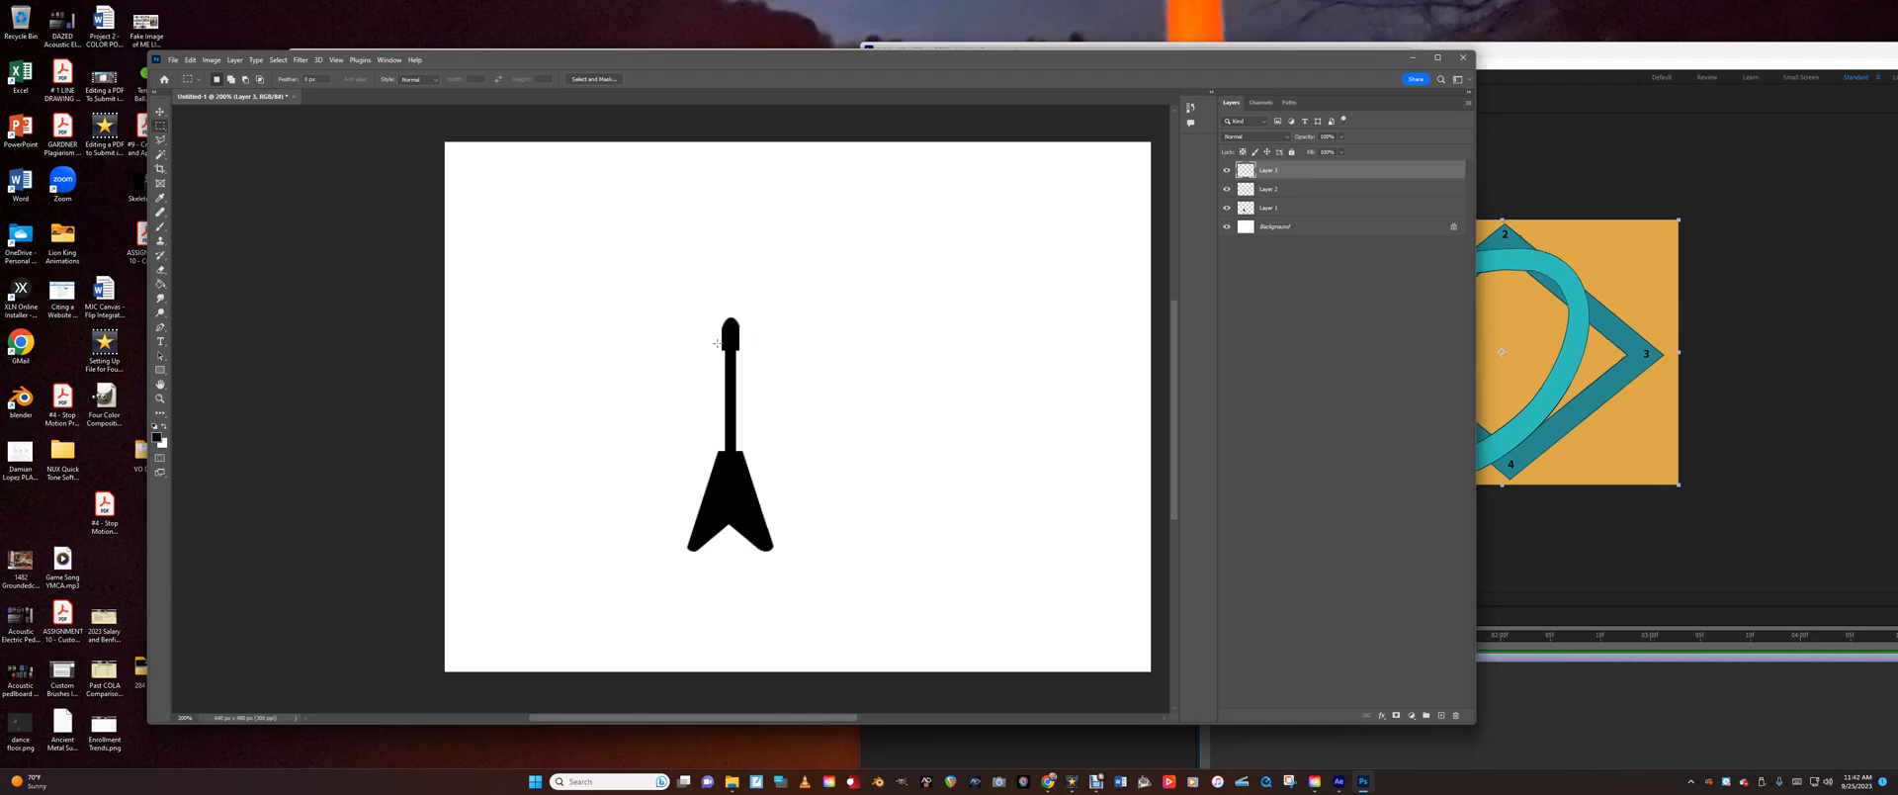
right_click(161, 129)
left_click(219, 136)
mouse_move(692, 313)
left_mouse_down()
mouse_move(712, 373)
mouse_move(730, 353)
left_mouse_up()
left_click(279, 61)
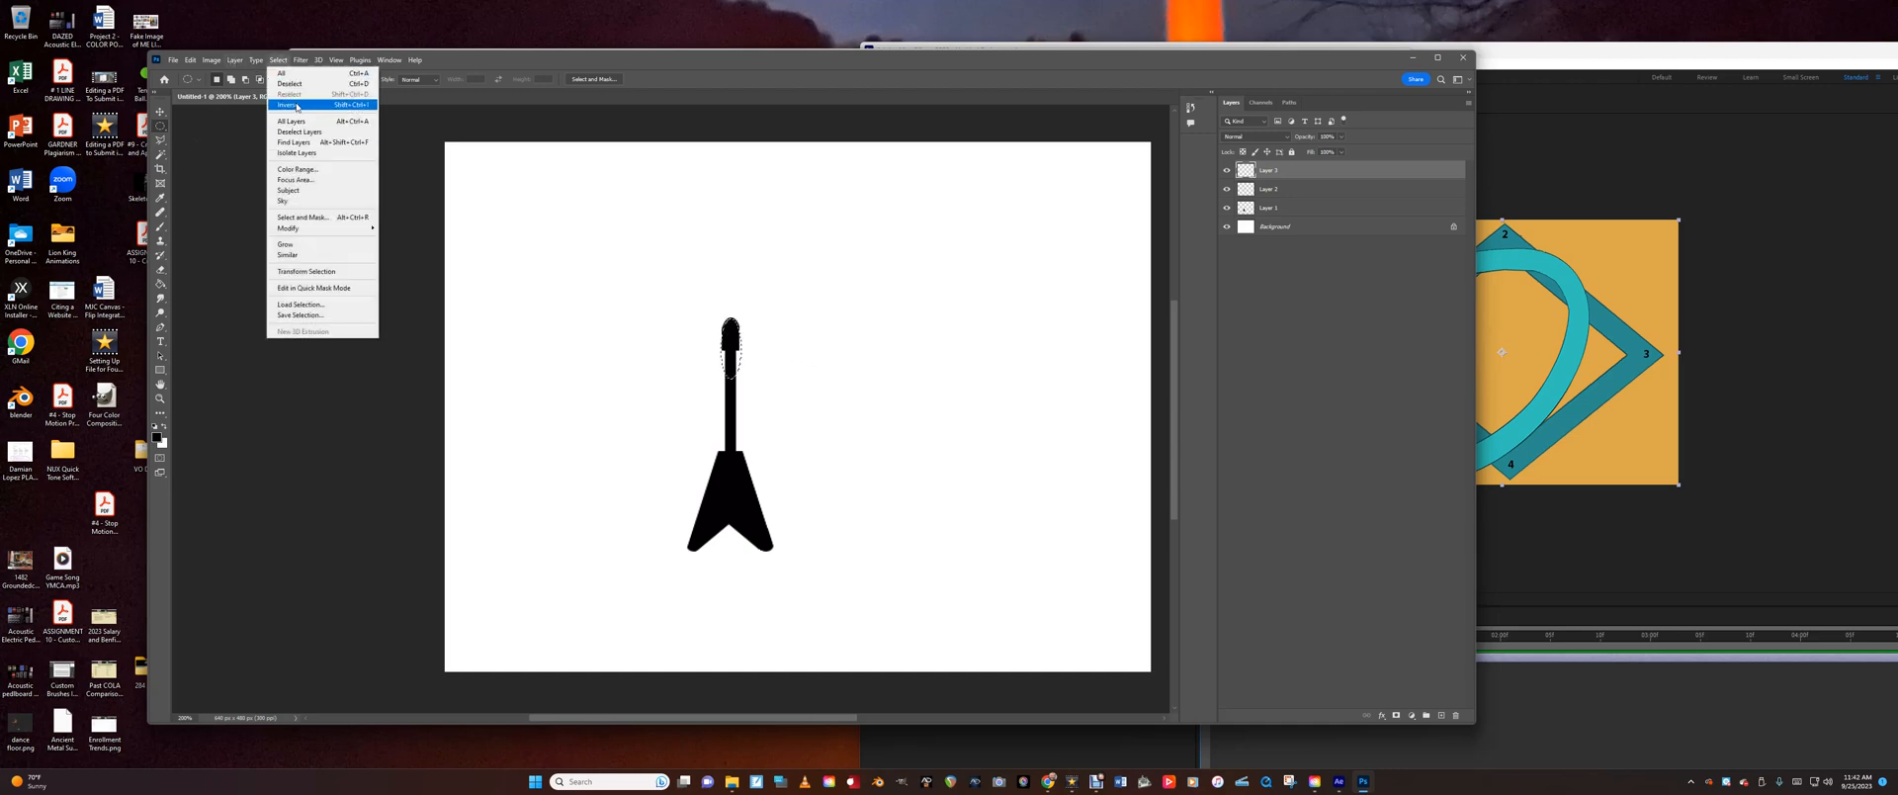
left_click(296, 105)
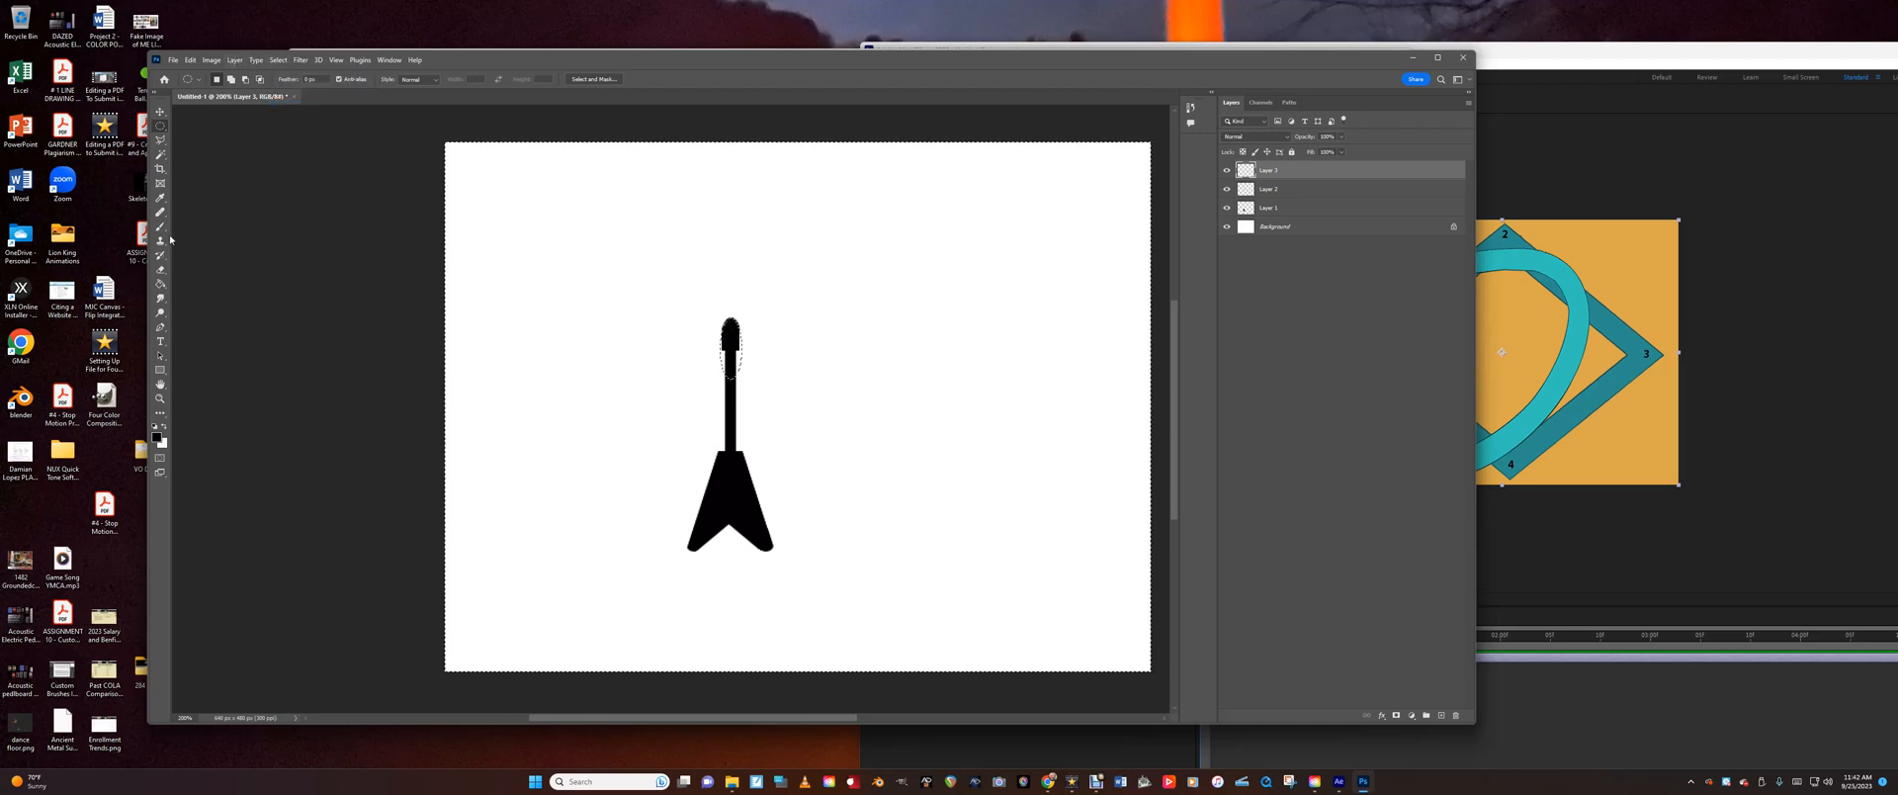
left_click(160, 269)
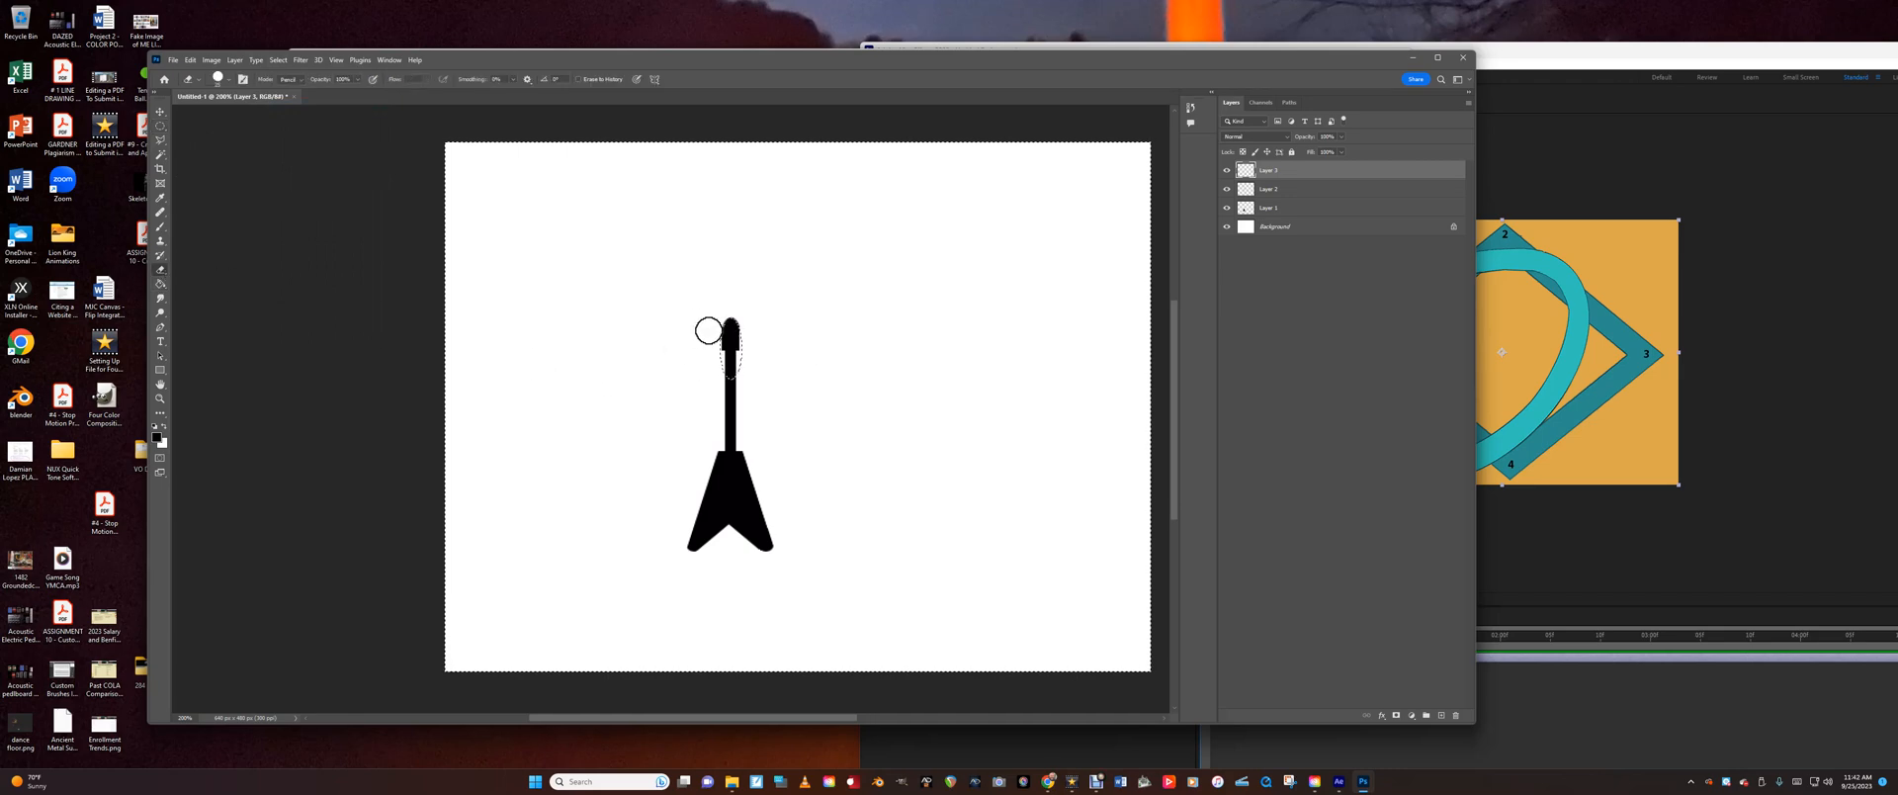
mouse_move(708, 330)
left_mouse_down()
mouse_move(725, 309)
mouse_move(745, 330)
mouse_move(733, 313)
mouse_move(714, 334)
left_mouse_up()
key("ctrl+d")
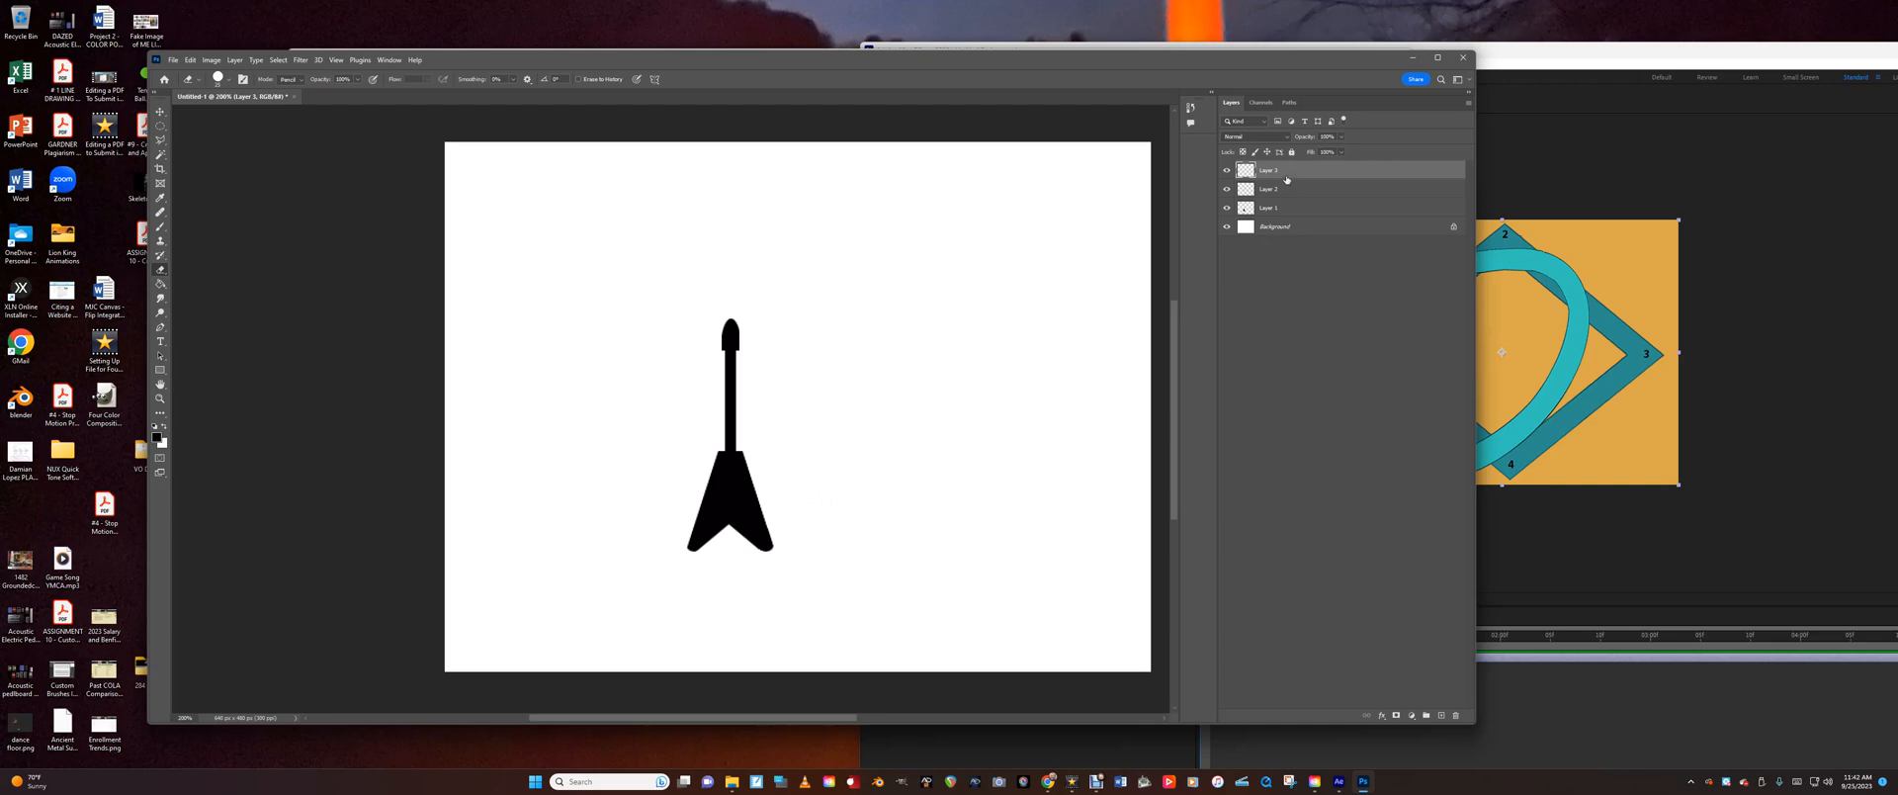
Hide the Background layer and merge the visible guitar part layers into one.
left_click(1280, 228)
left_click(1275, 171)
left_click(1227, 226)
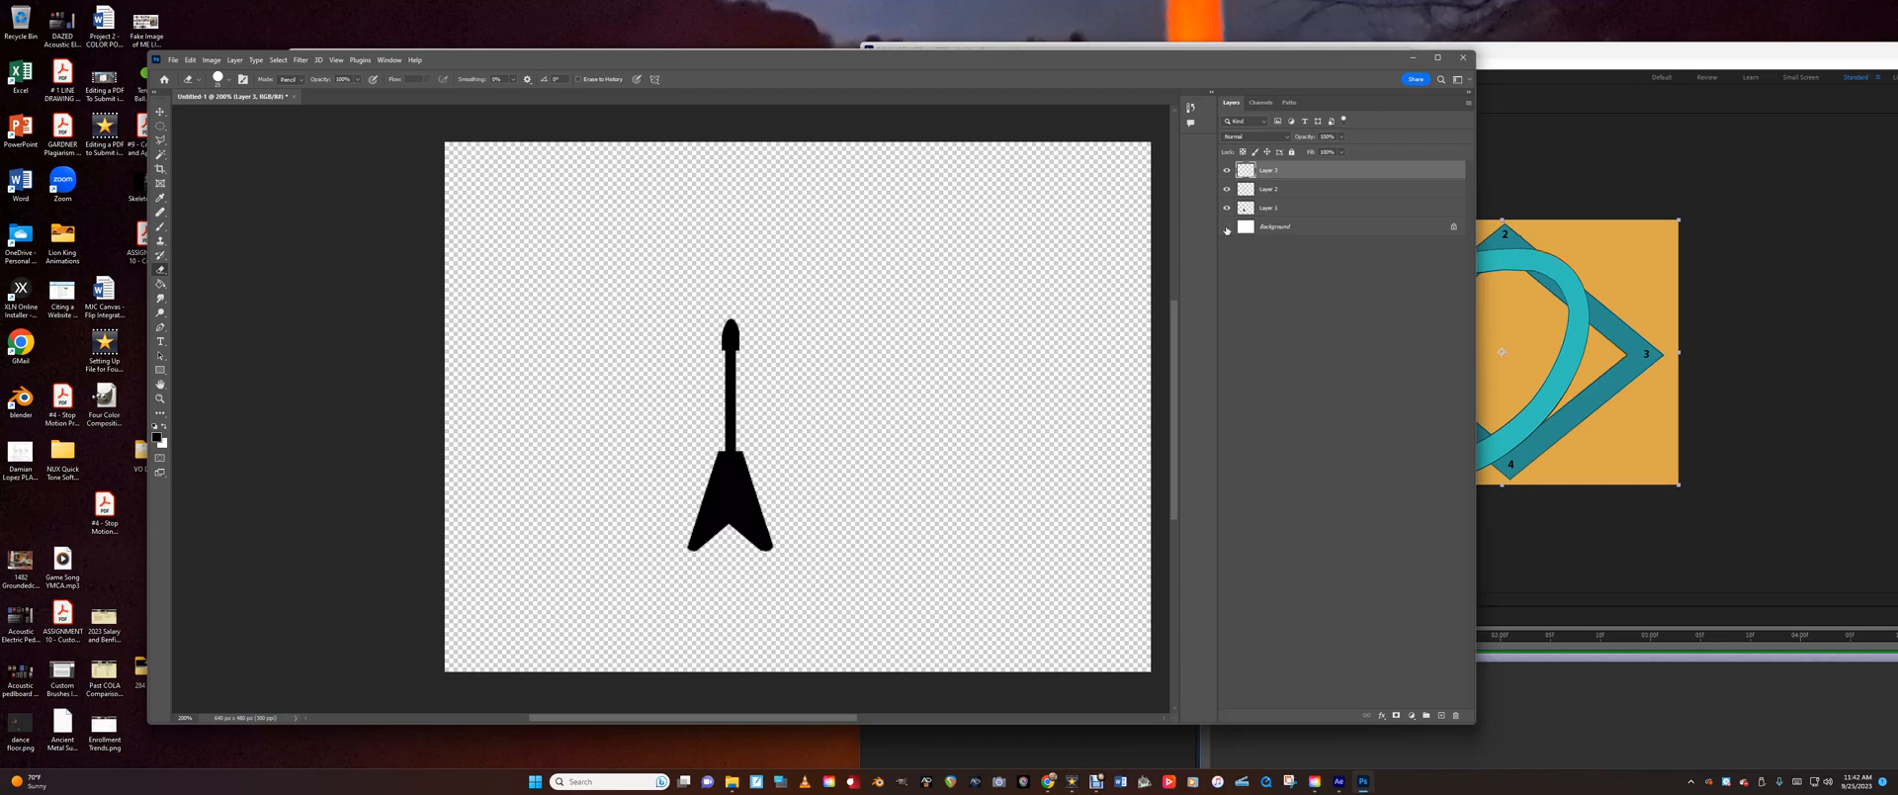
left_click(1227, 227)
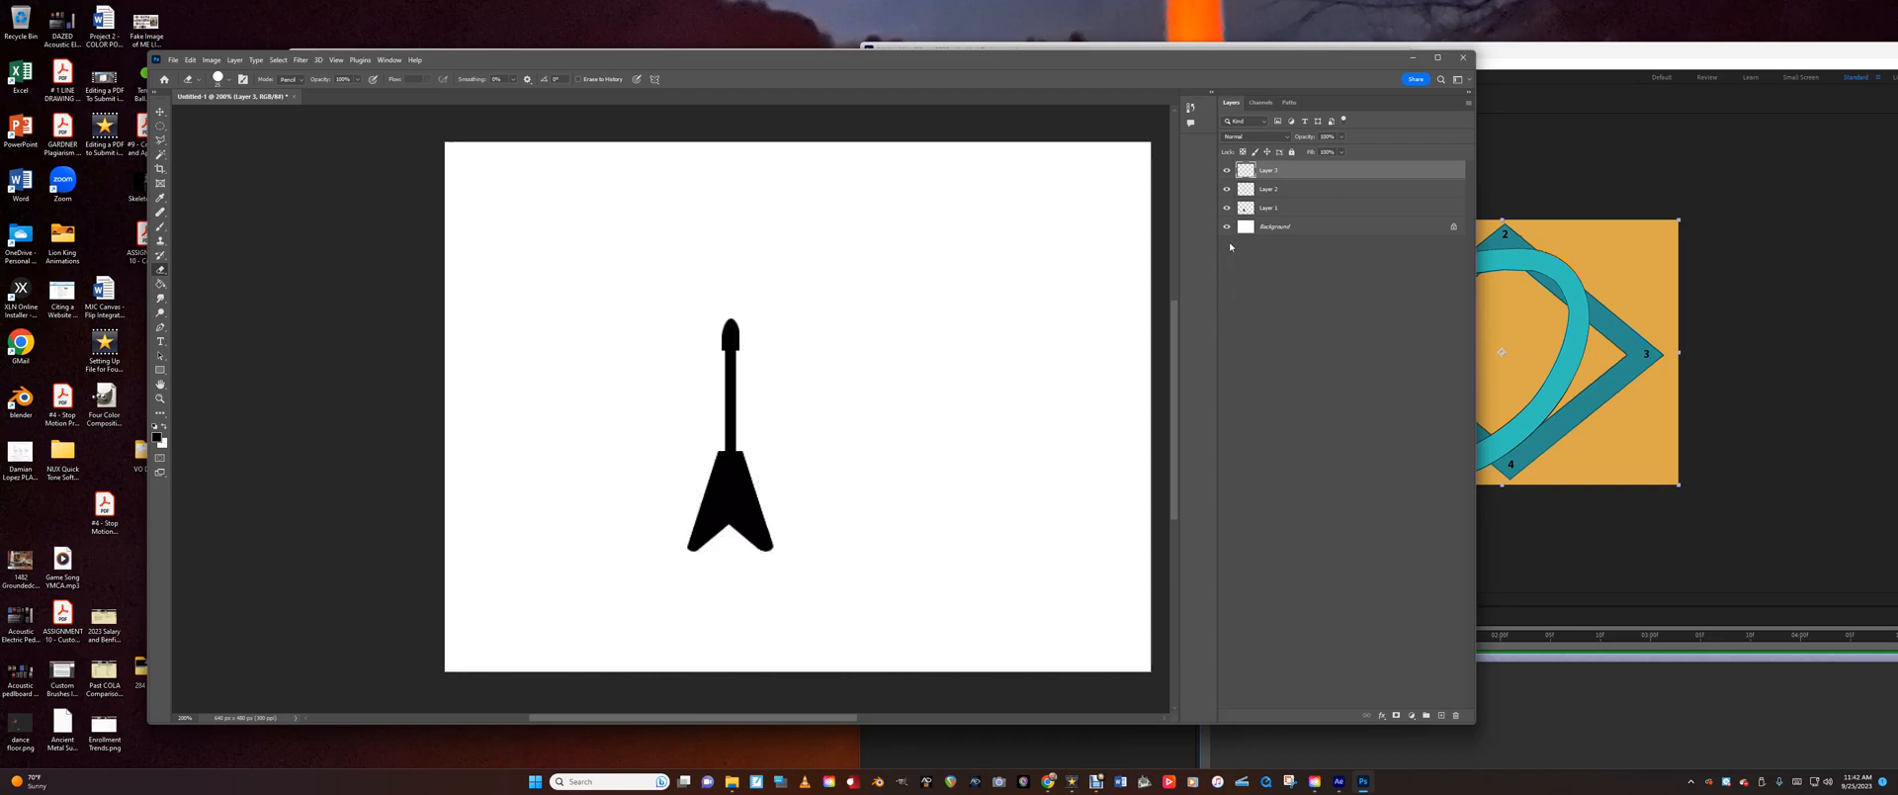
left_click(1227, 226)
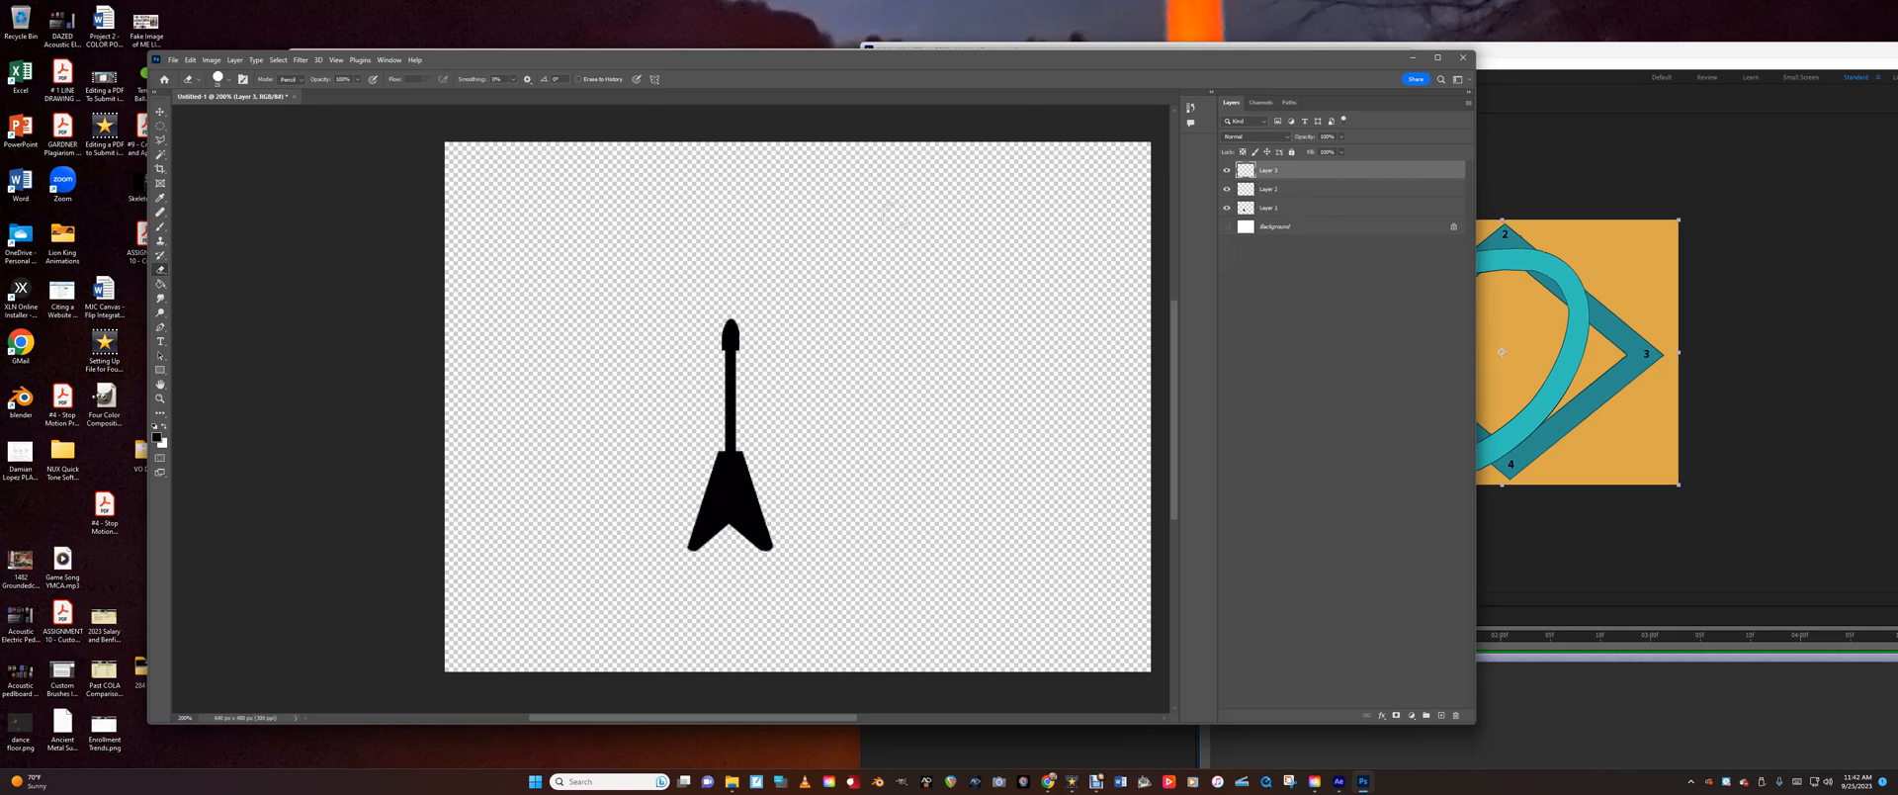
left_click(236, 62)
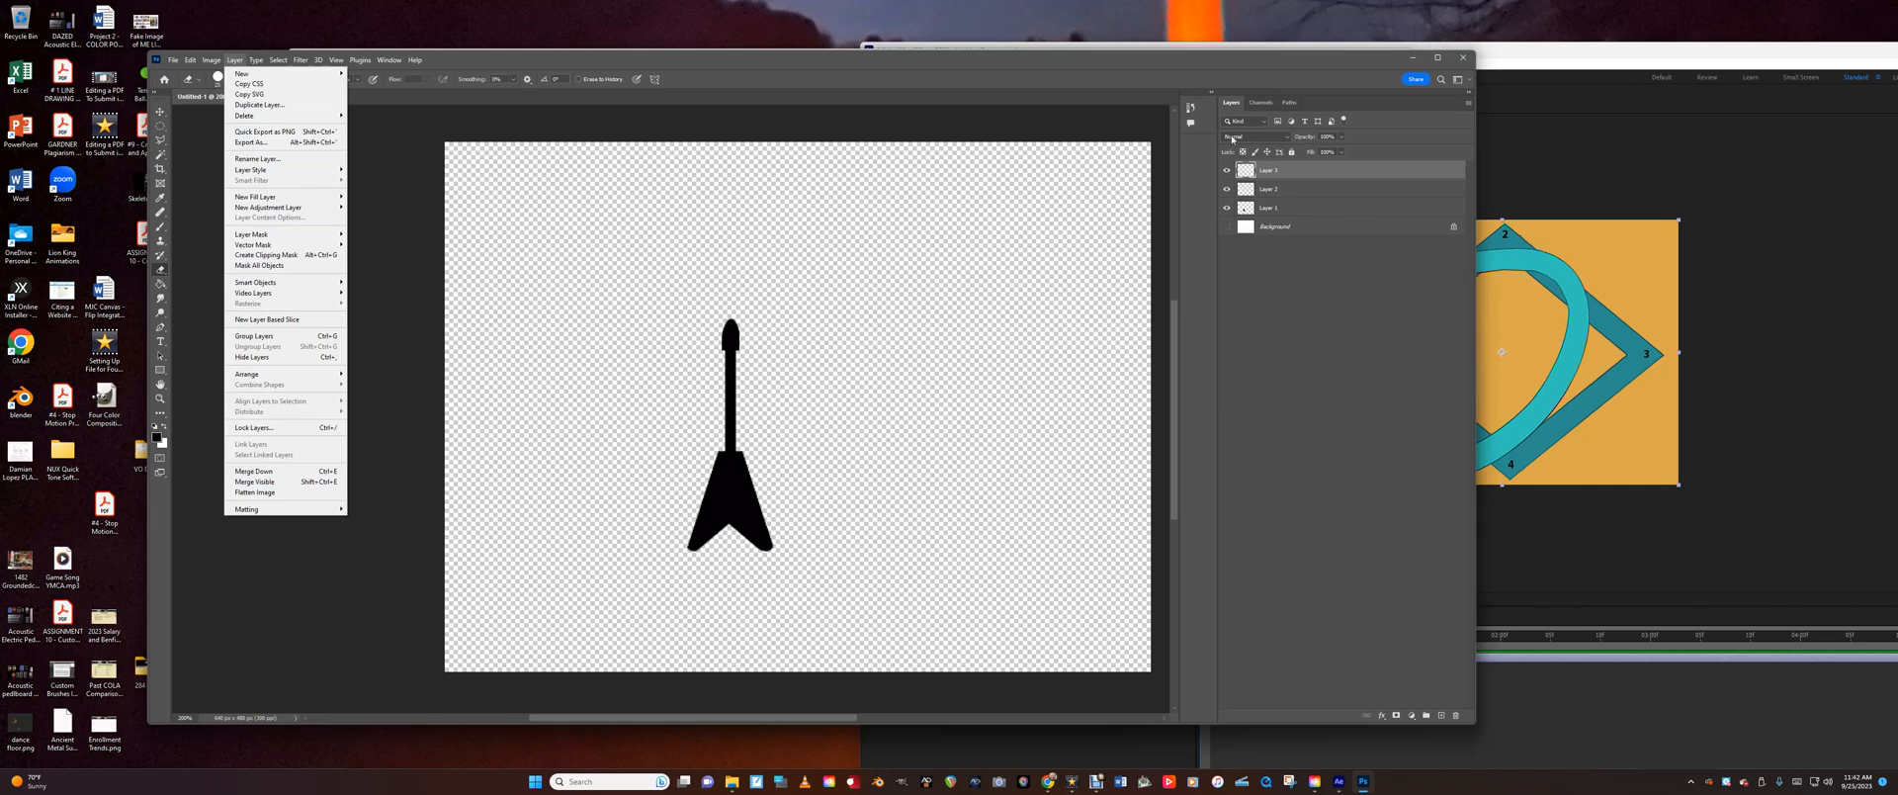
left_click(259, 482)
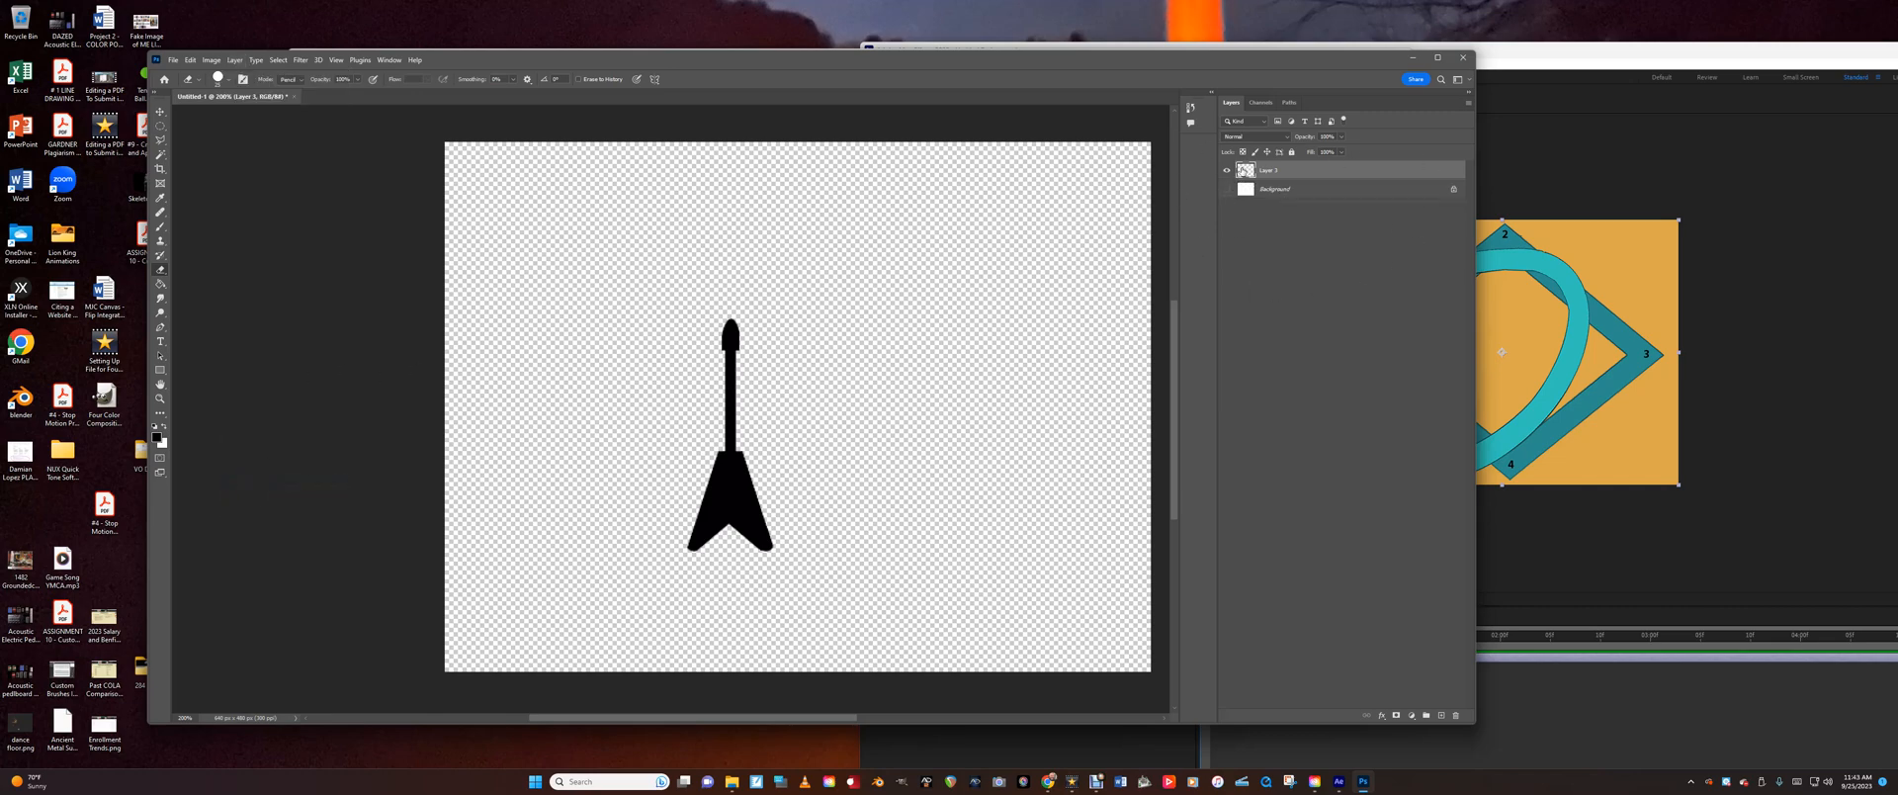
Check the merged guitar layer by toggling its visibility and that of the Background layer.
left_click(1228, 171)
left_click(1228, 171)
left_click(1228, 188)
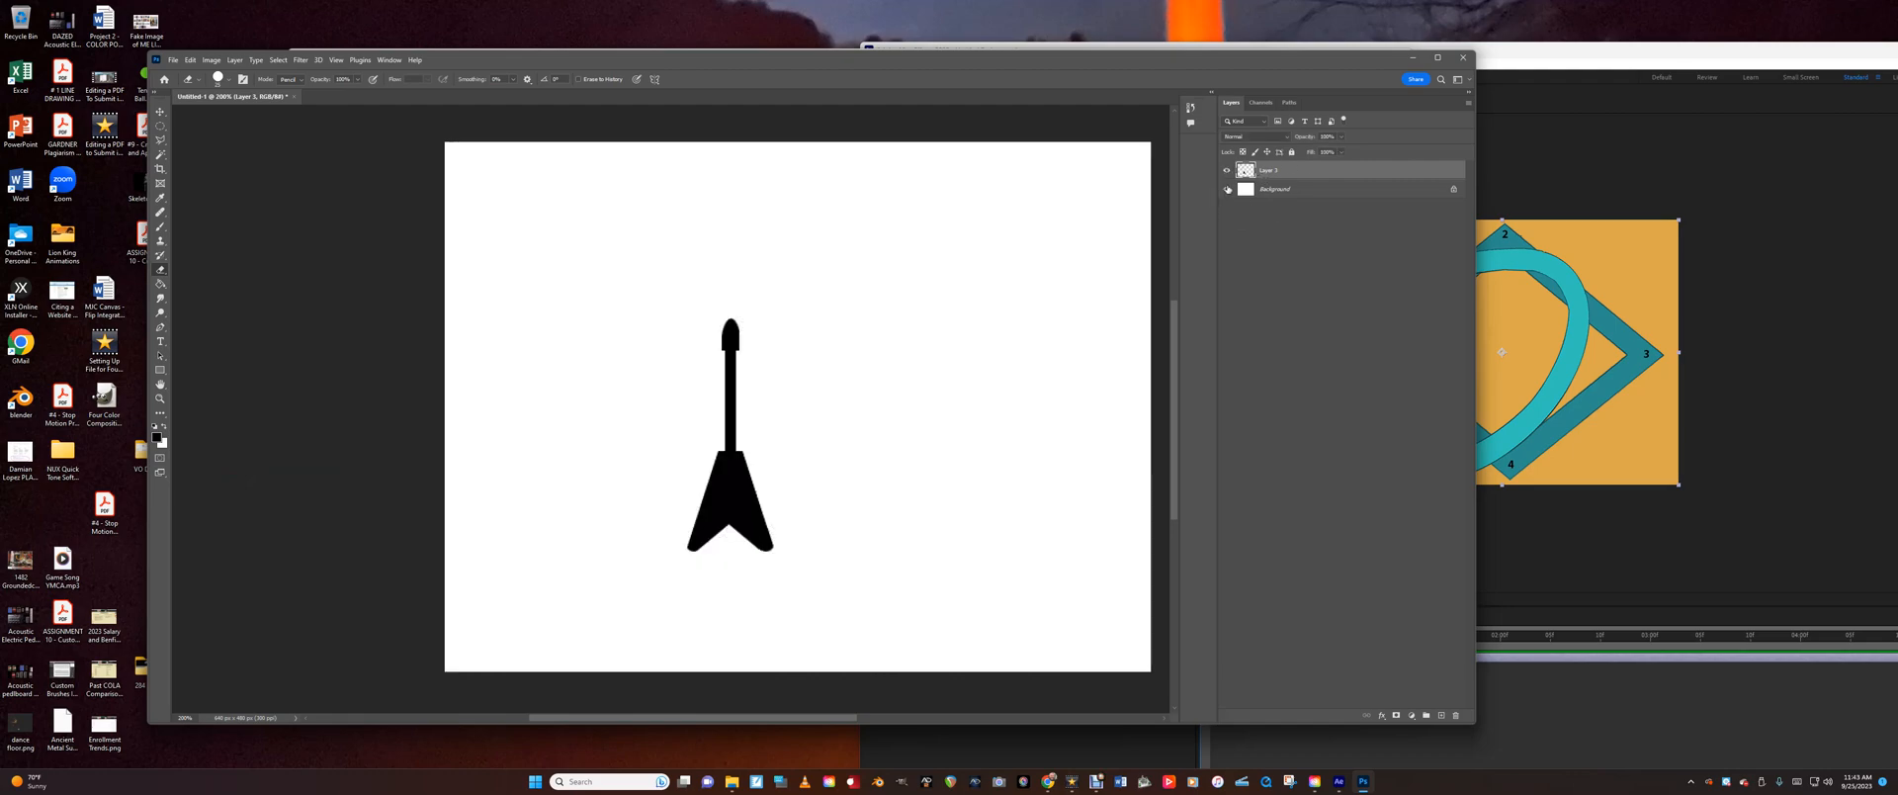
left_click(1228, 189)
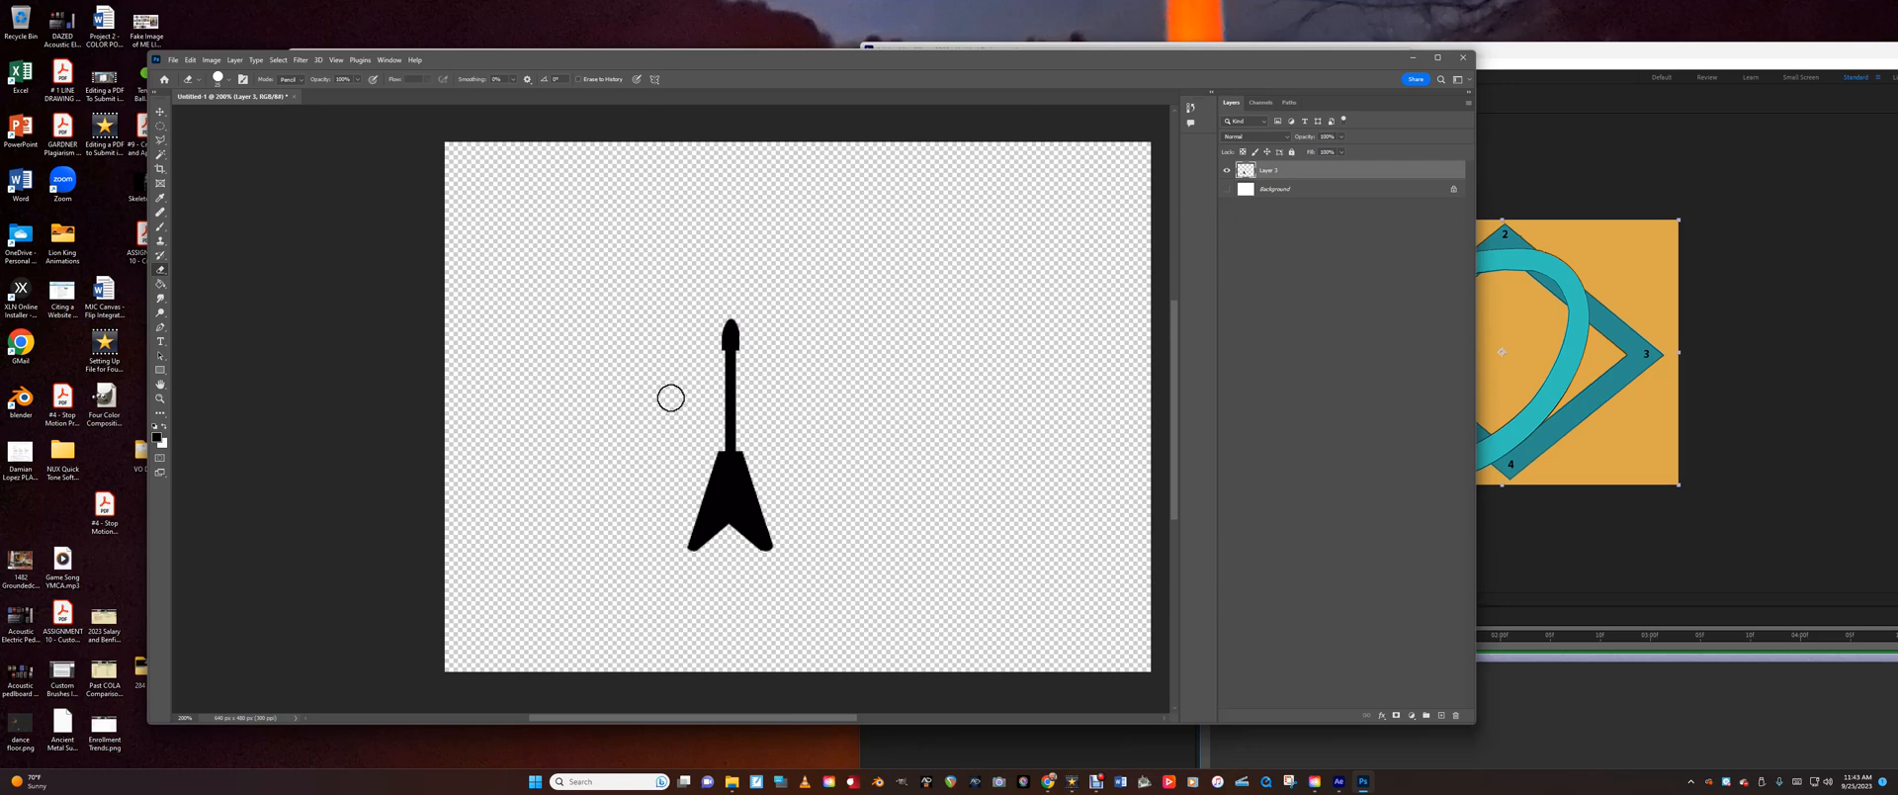
Quick-export the merged guitar layer as a PNG named "Flying V" into the Project 6 resources folder on the Desktop.
right_click(1286, 170)
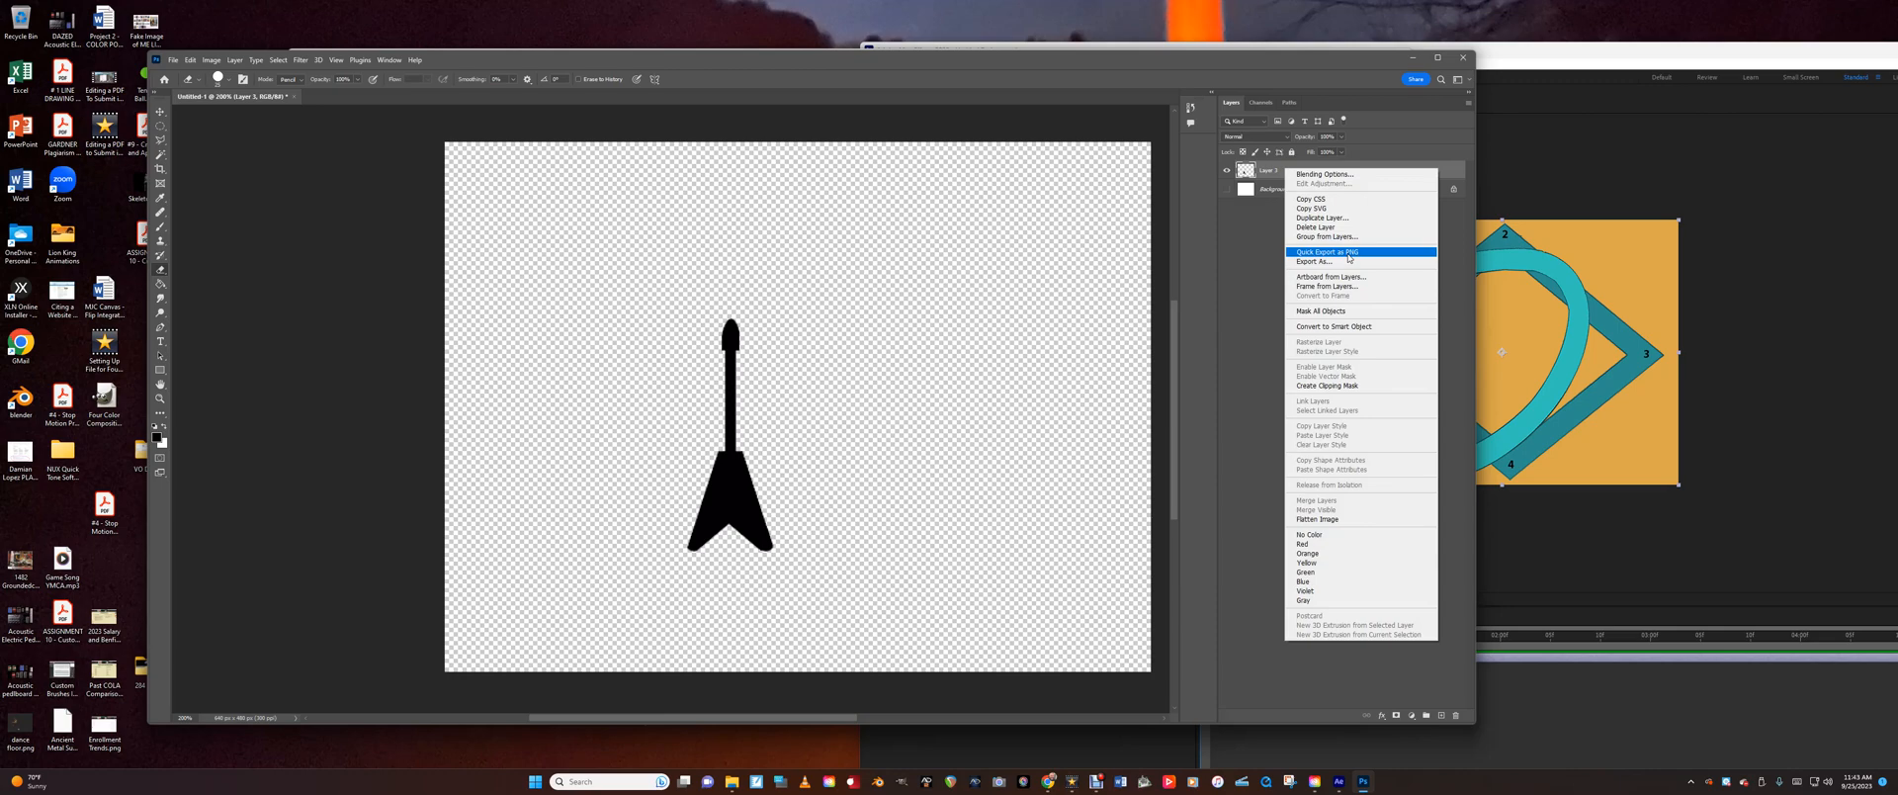
left_click(1265, 176)
right_click(1278, 172)
left_click(1318, 255)
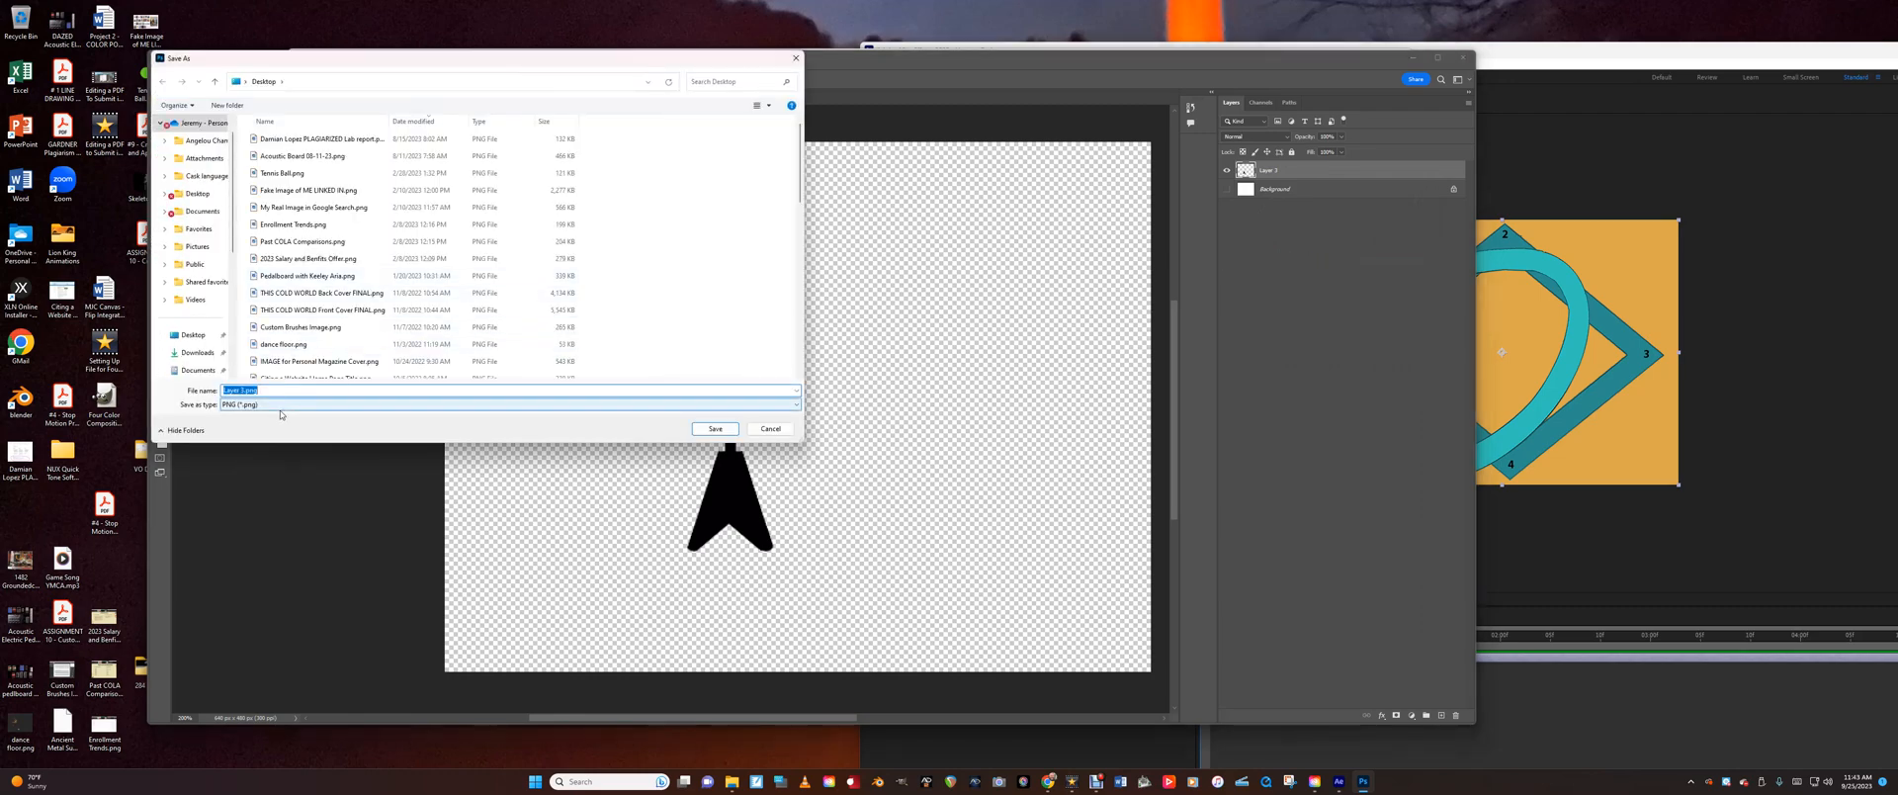
type("Flying V")
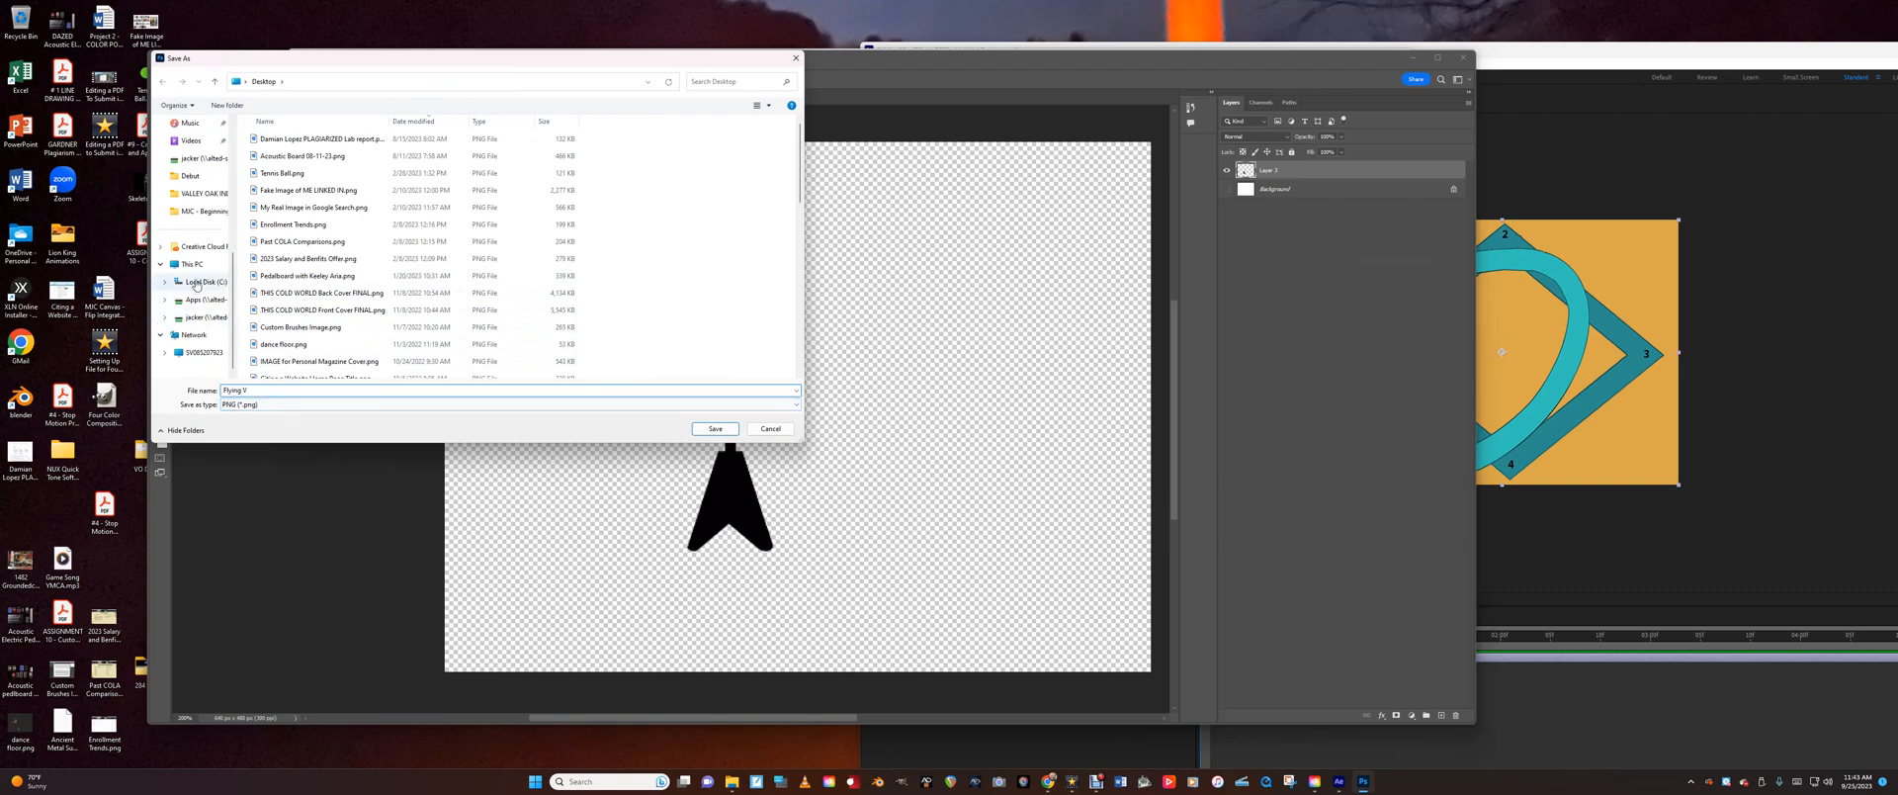
scroll(234, 269, "up", 5)
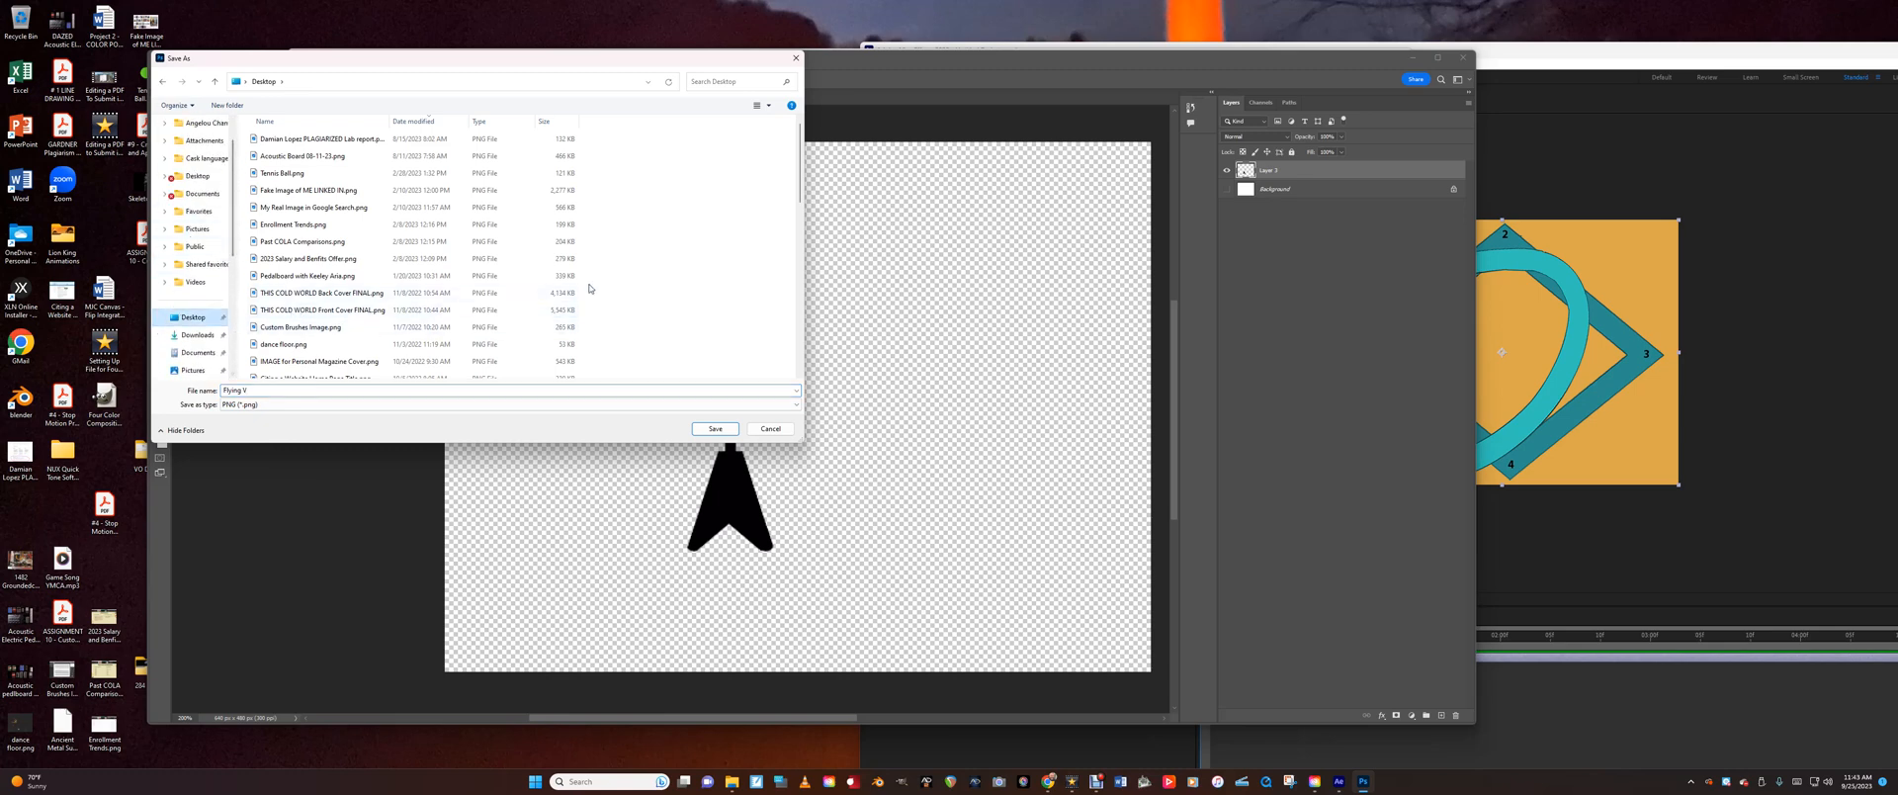
scroll(699, 289, "down", 4)
scroll(699, 288, "down", 2)
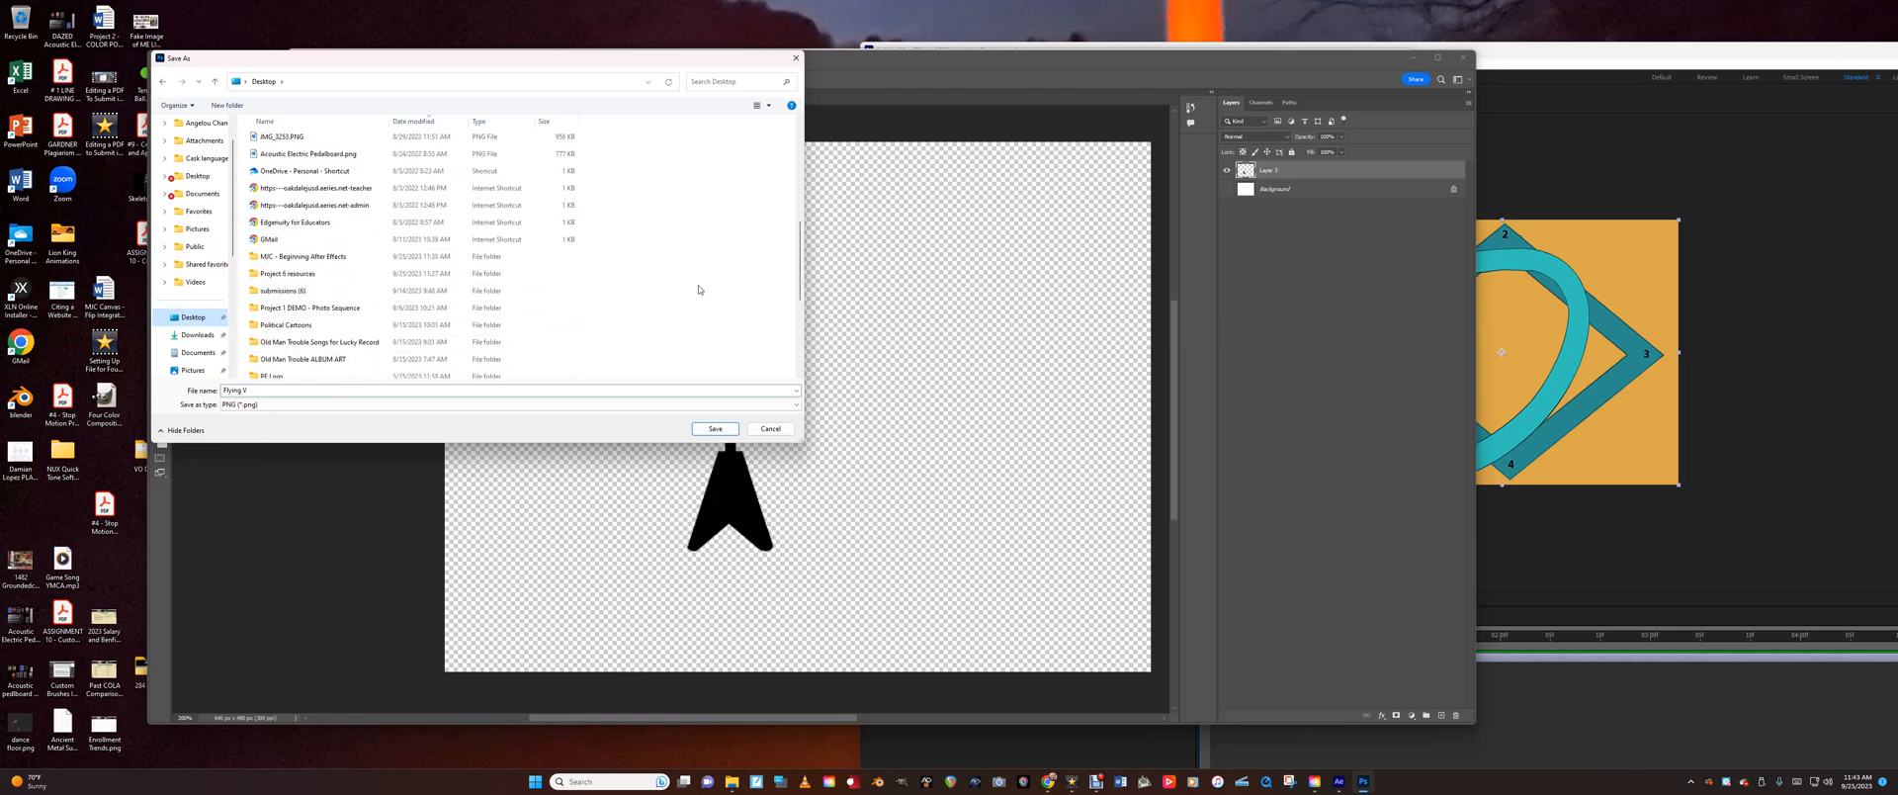
double_click(286, 274)
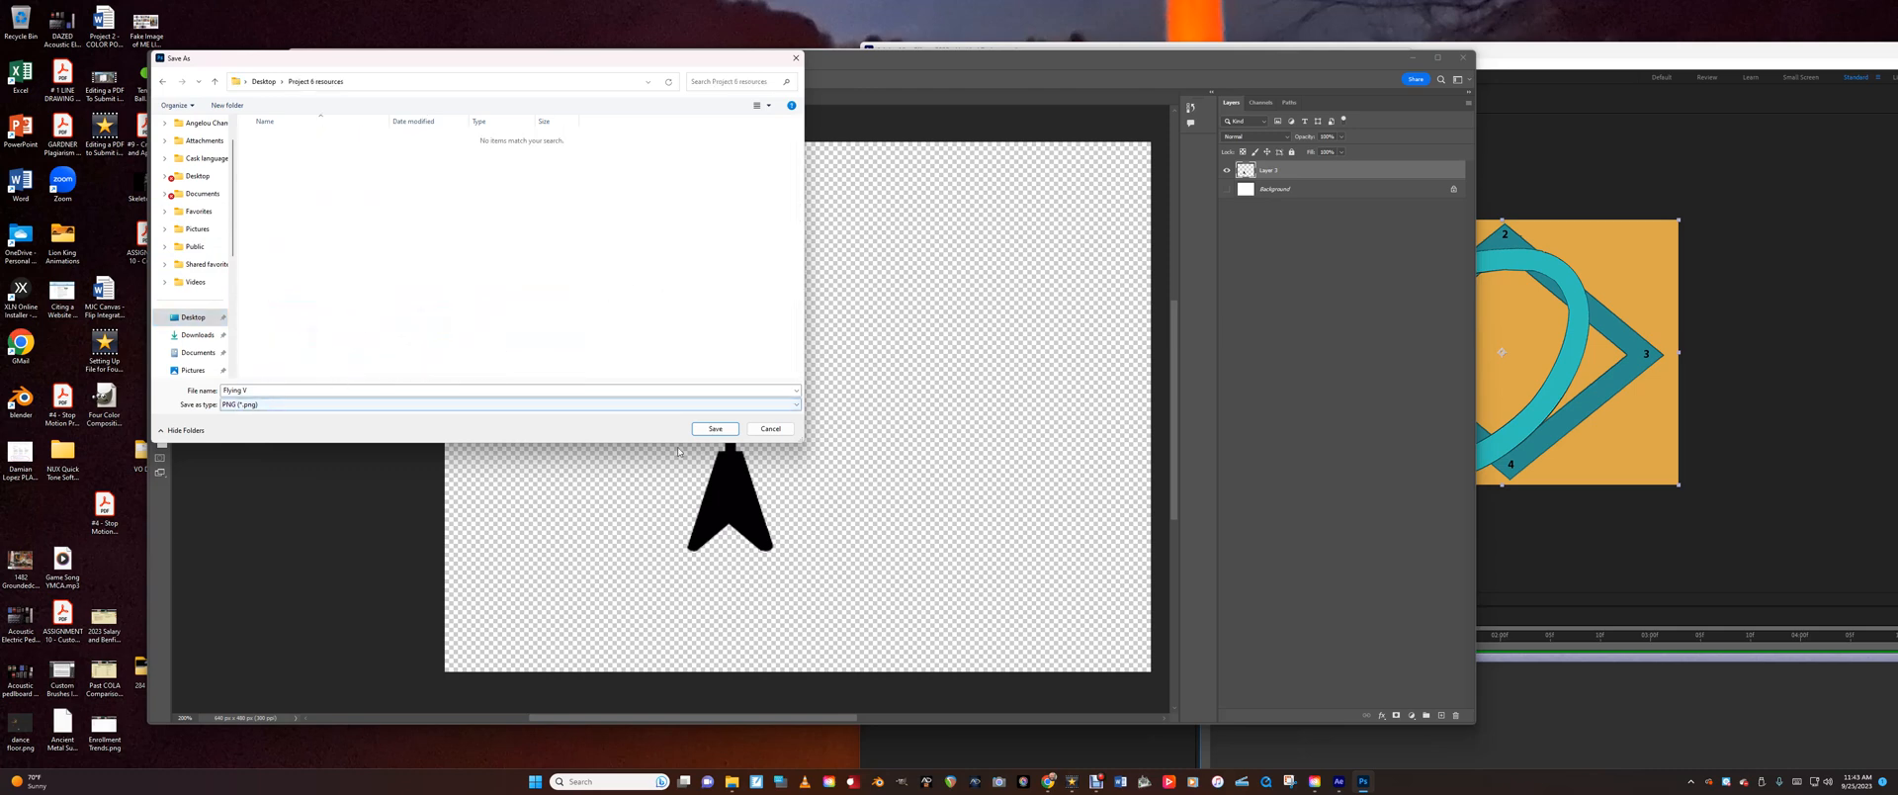
left_click(713, 431)
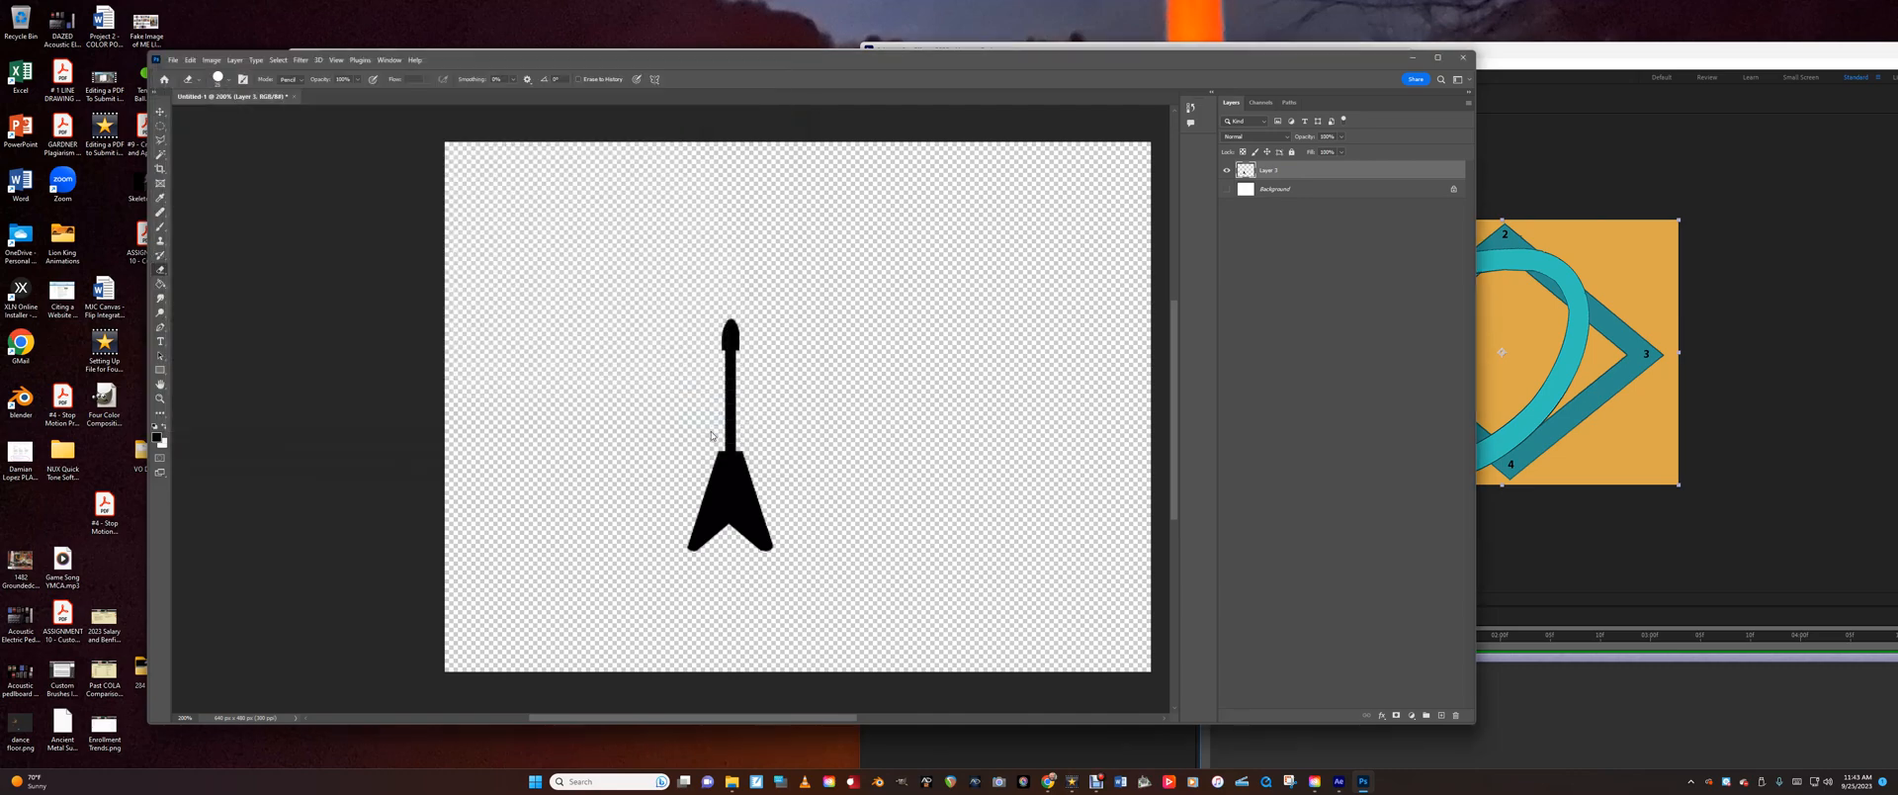
Minimize Photoshop and the video editor, and bring the After Effects window forward to the middle of the desktop.
left_click(1411, 60)
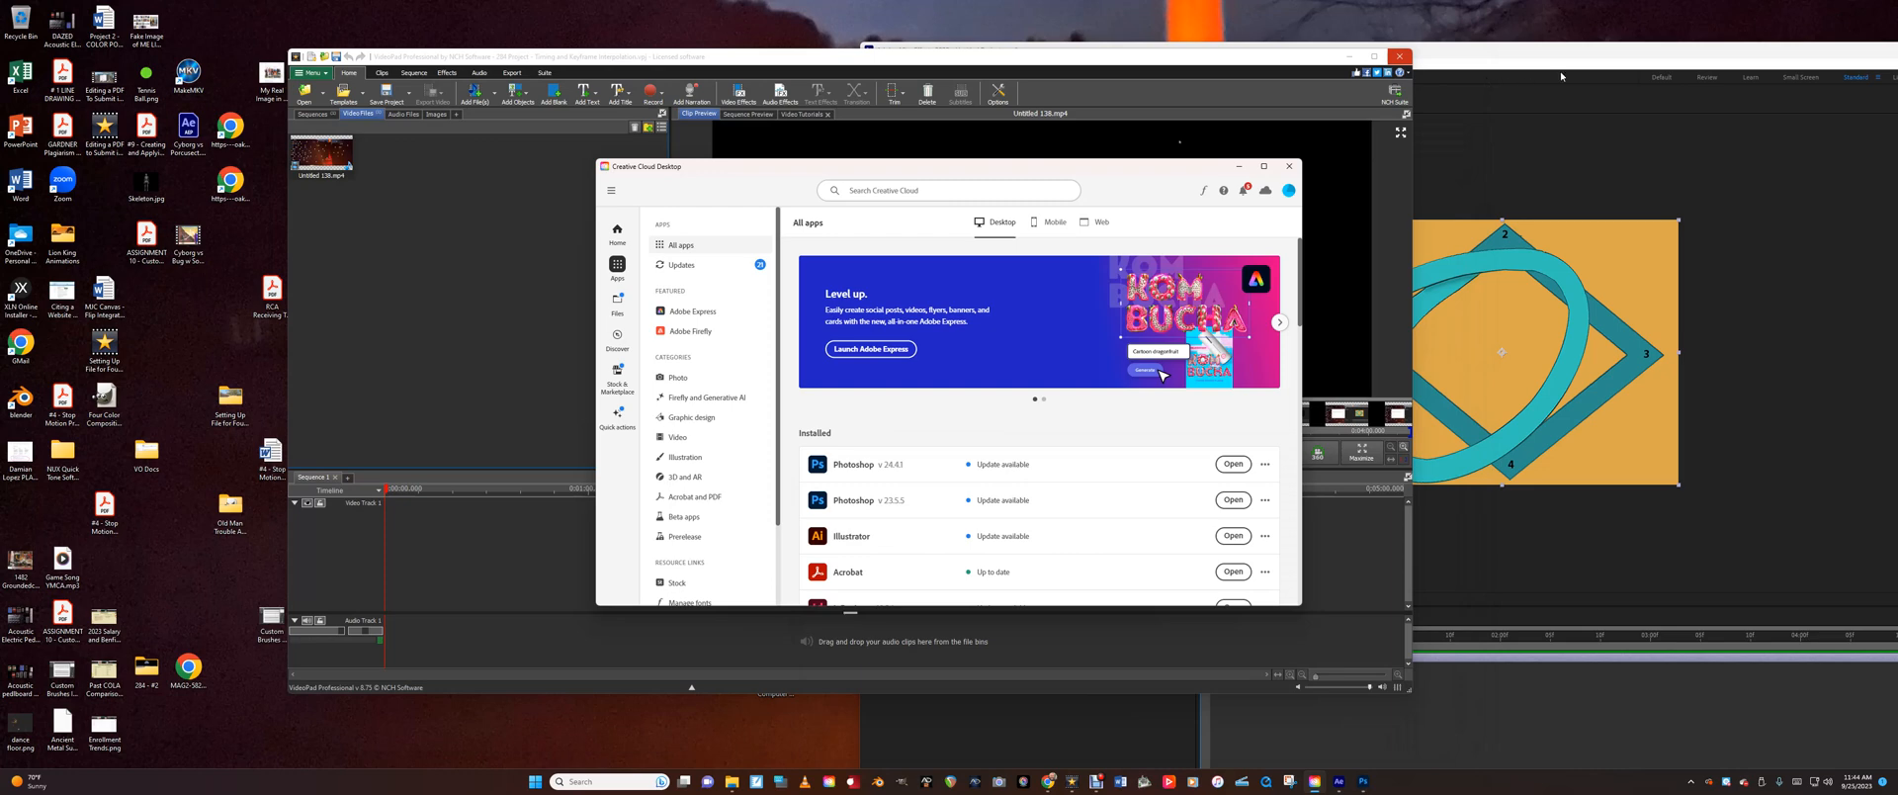
left_click(1351, 57)
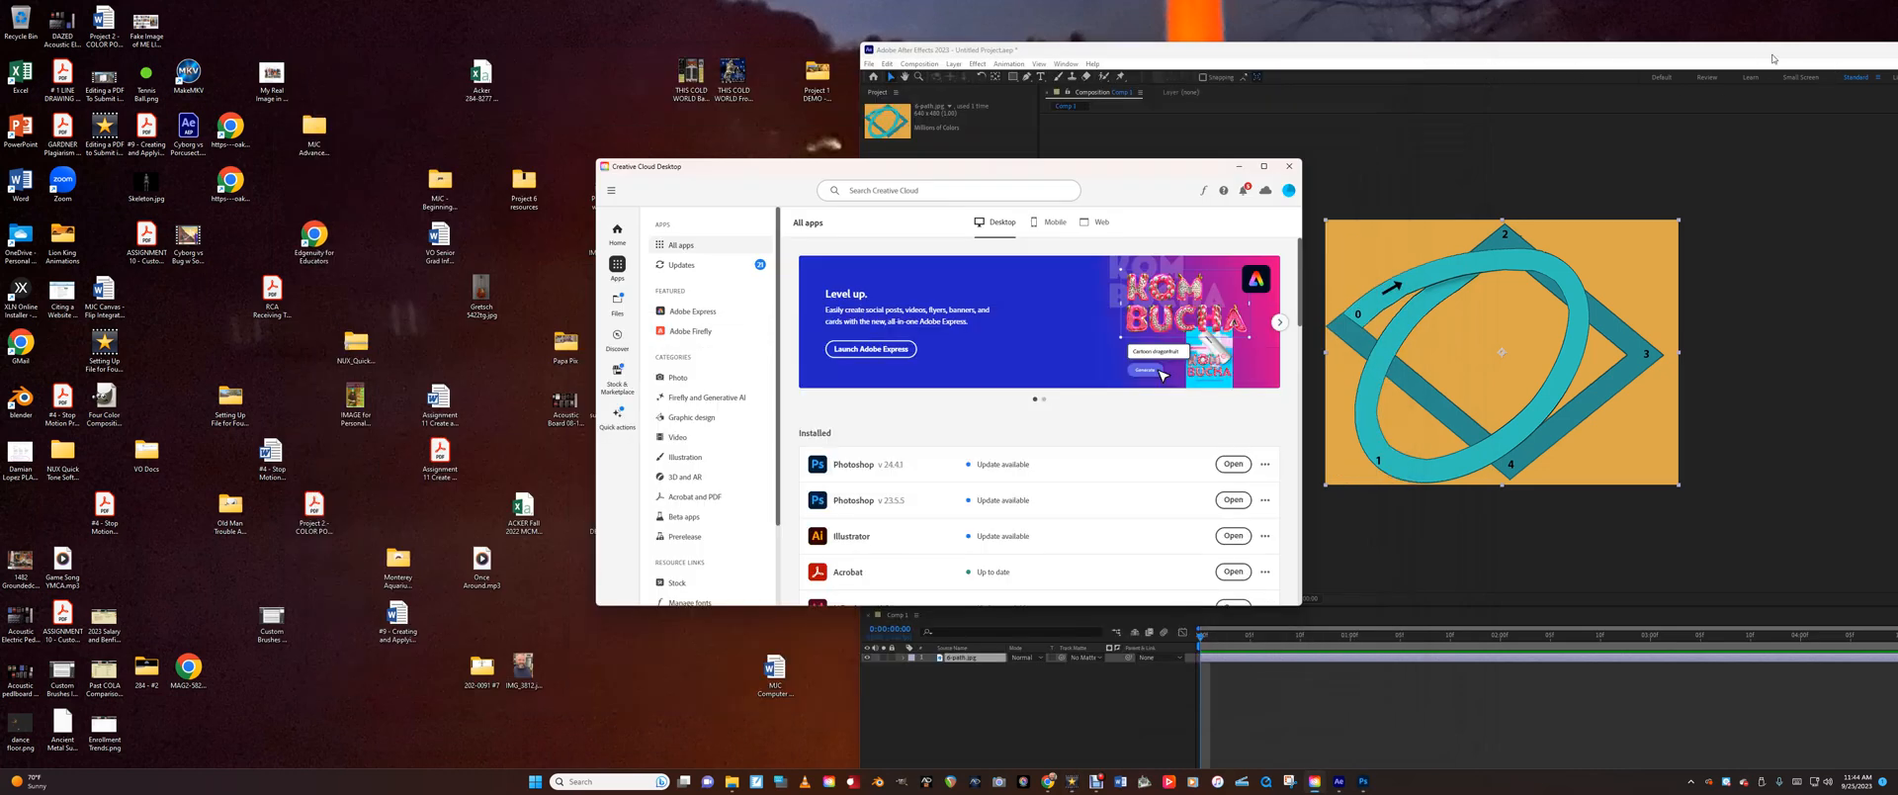
left_click_drag(1760, 59, 1462, 96)
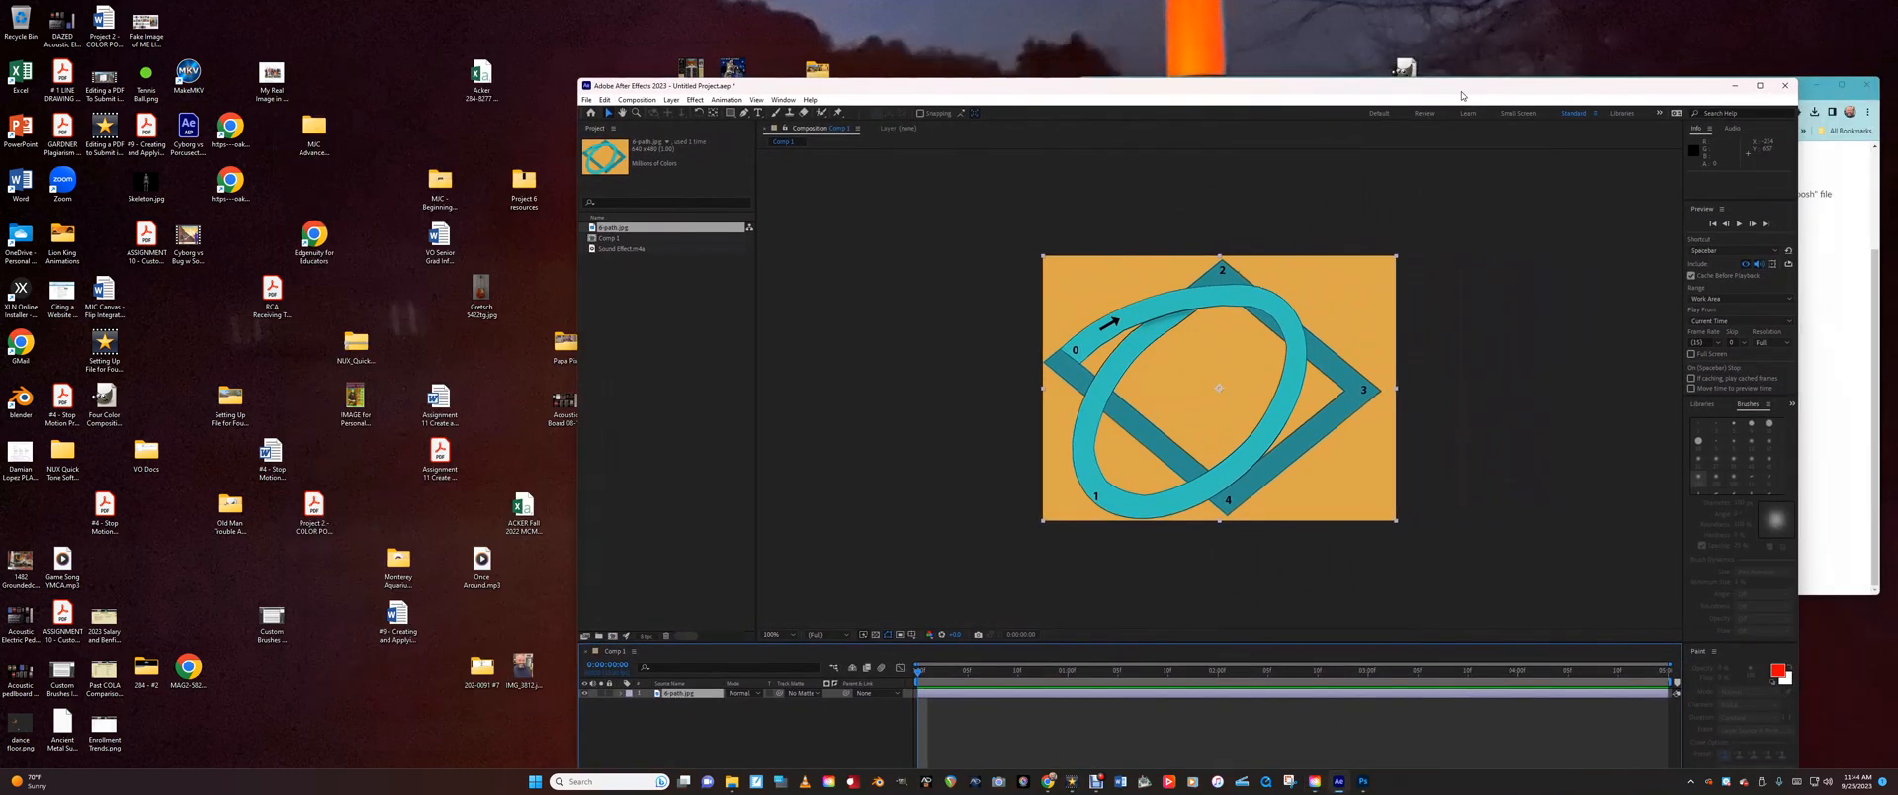
Clear the After Effects and Creative Cloud windows out of the way and open Flying V.png from the Project 6 resources folder.
left_click(1735, 86)
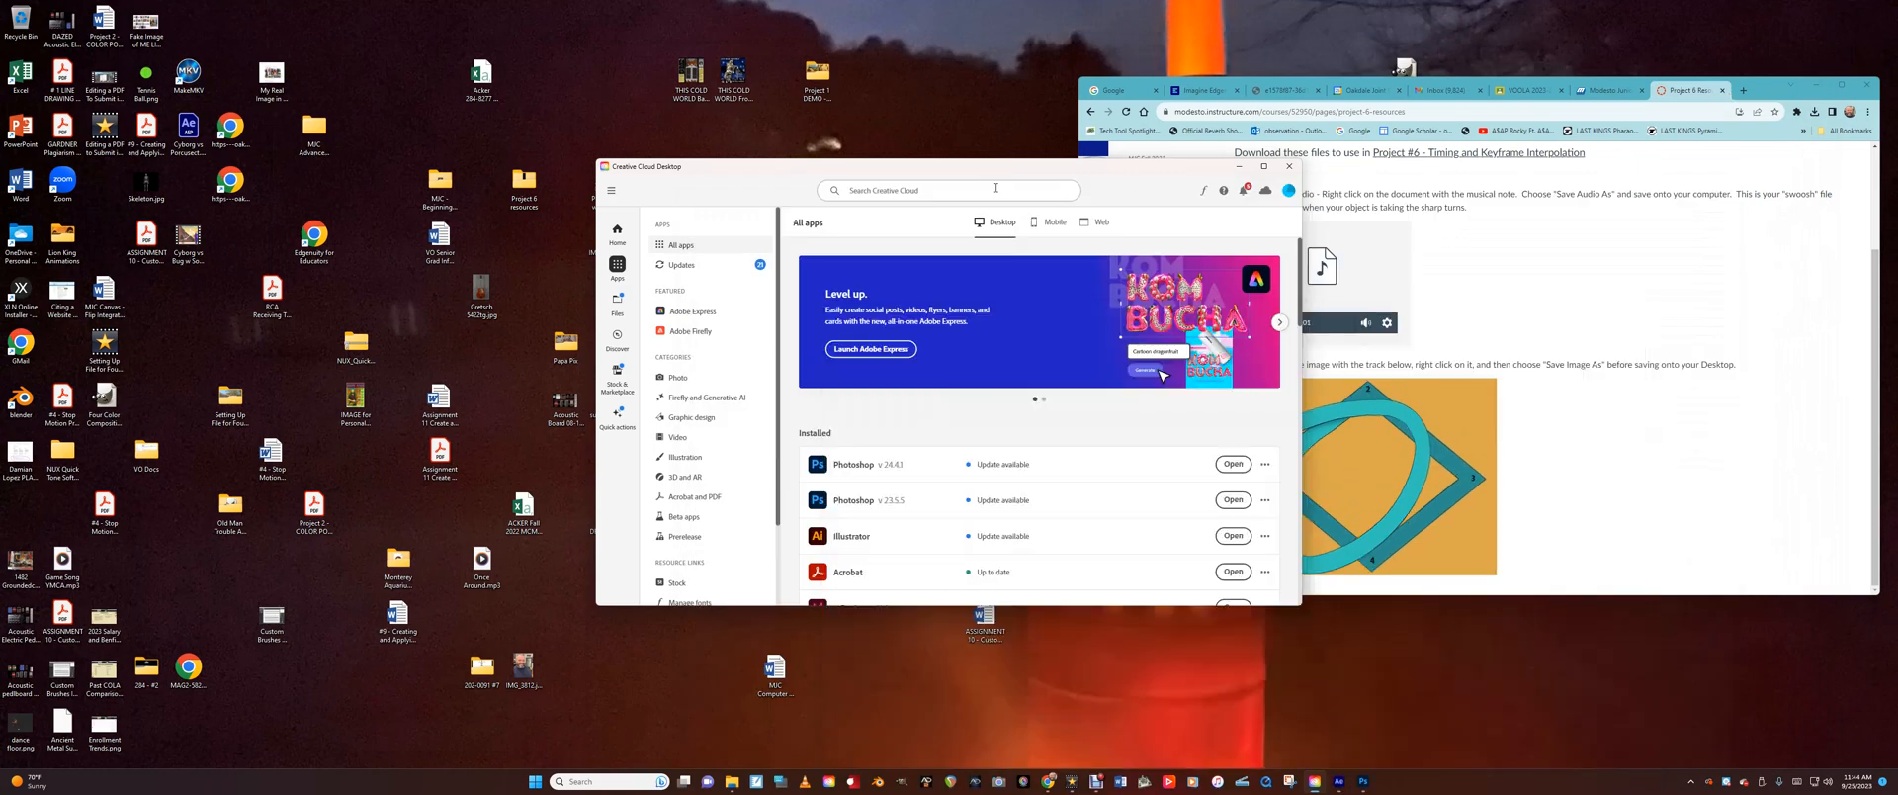
left_click_drag(988, 177, 1398, 183)
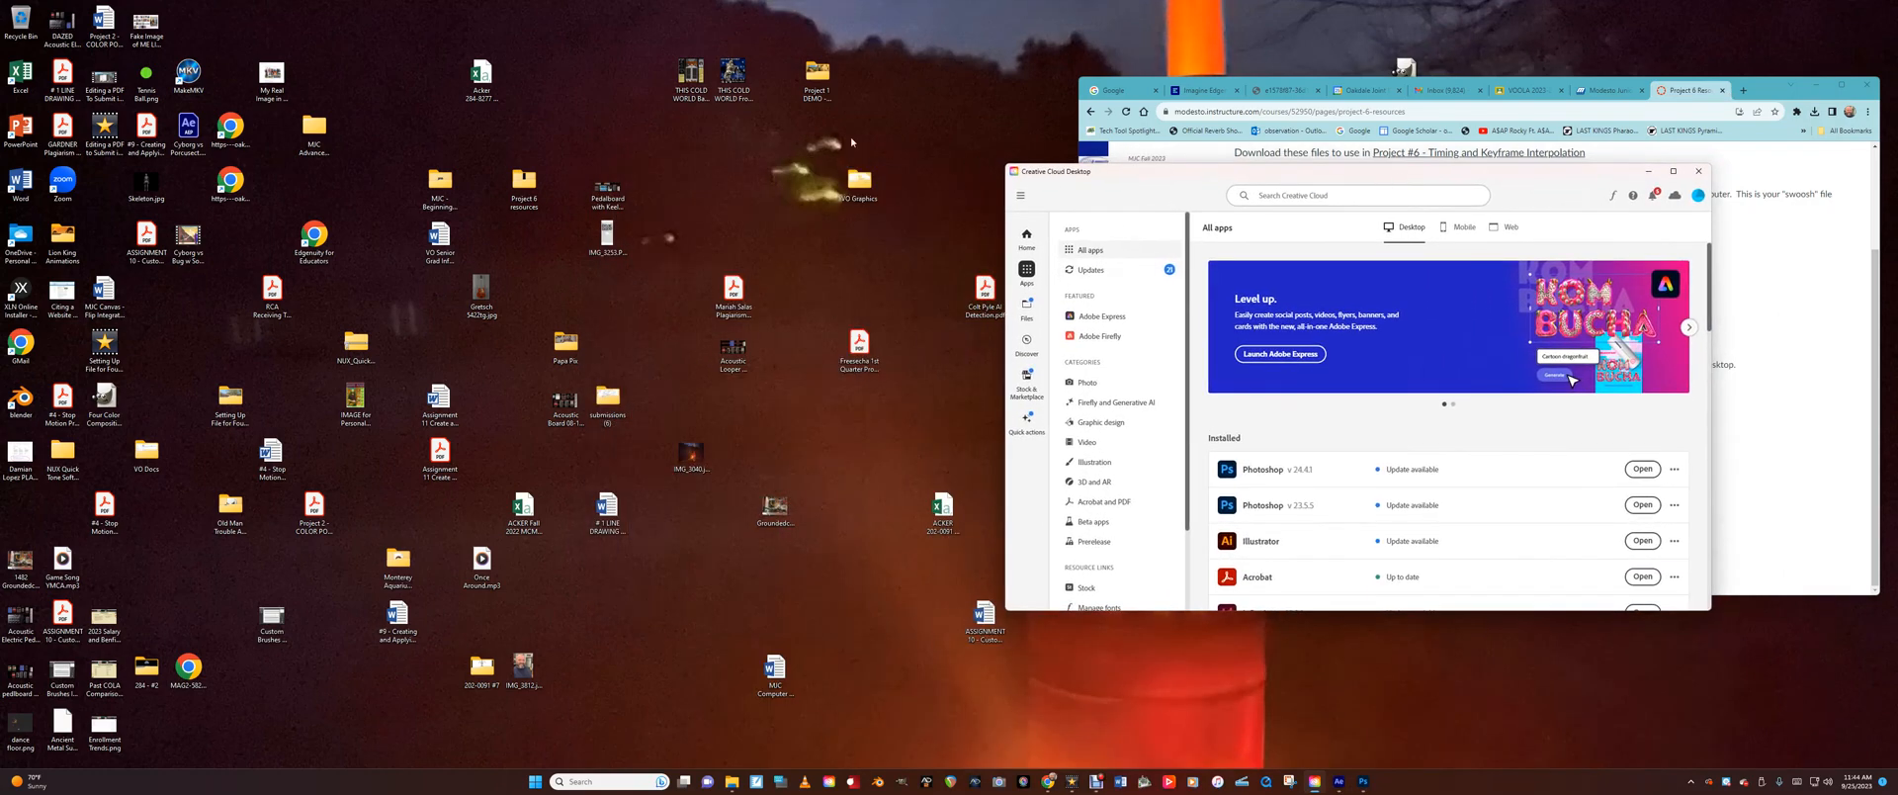
double_click(524, 183)
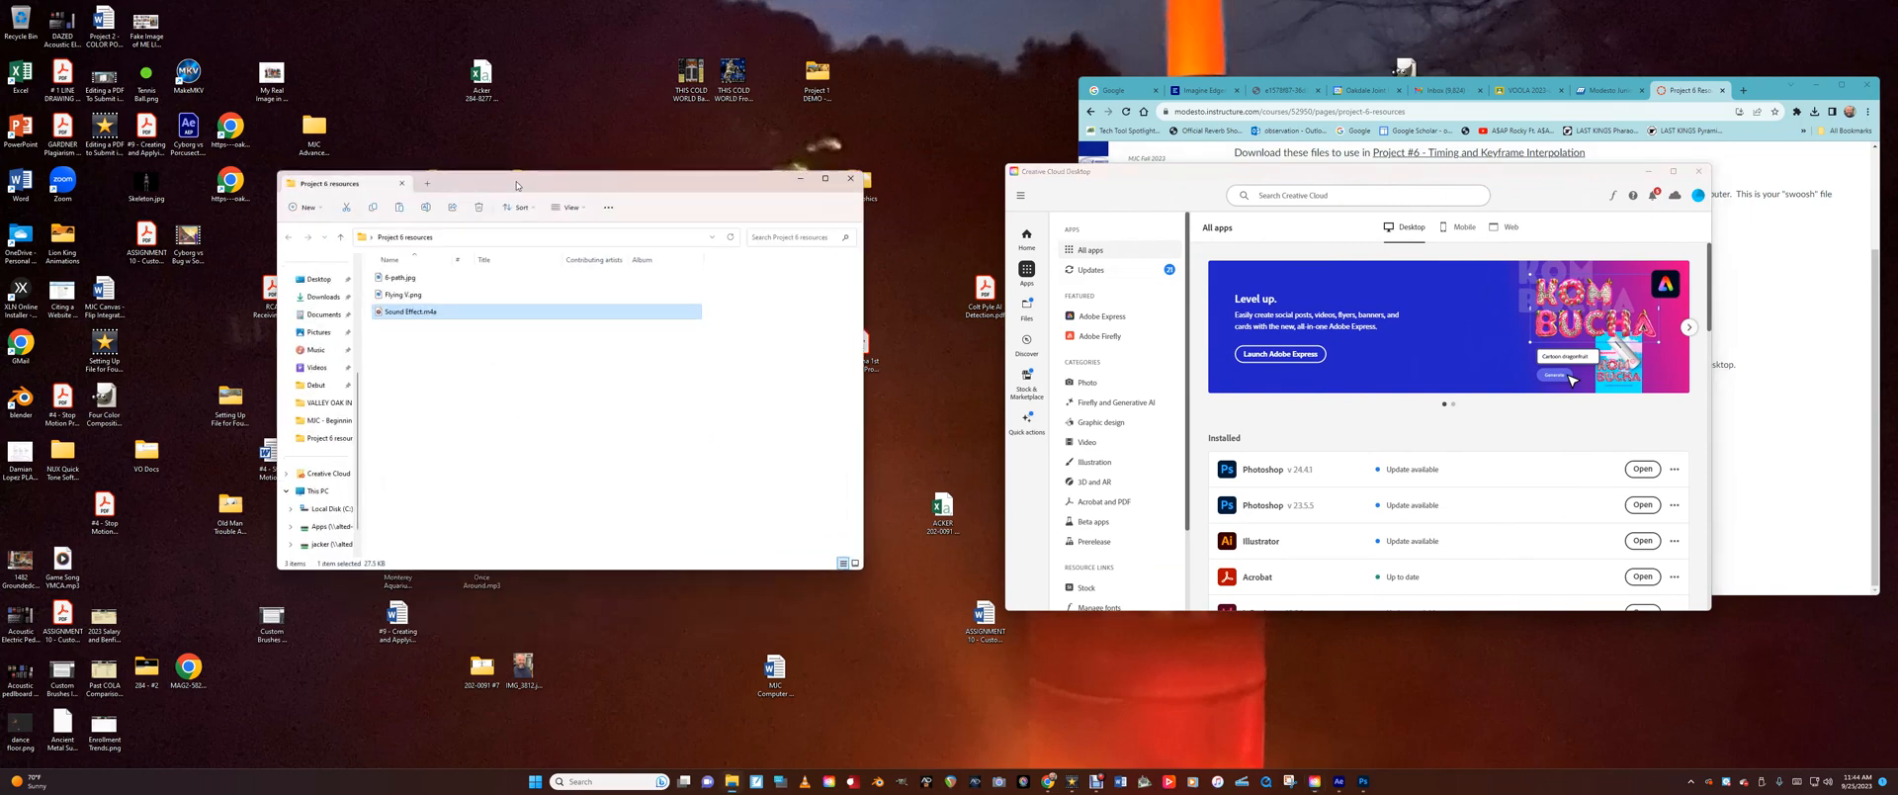
double_click(403, 295)
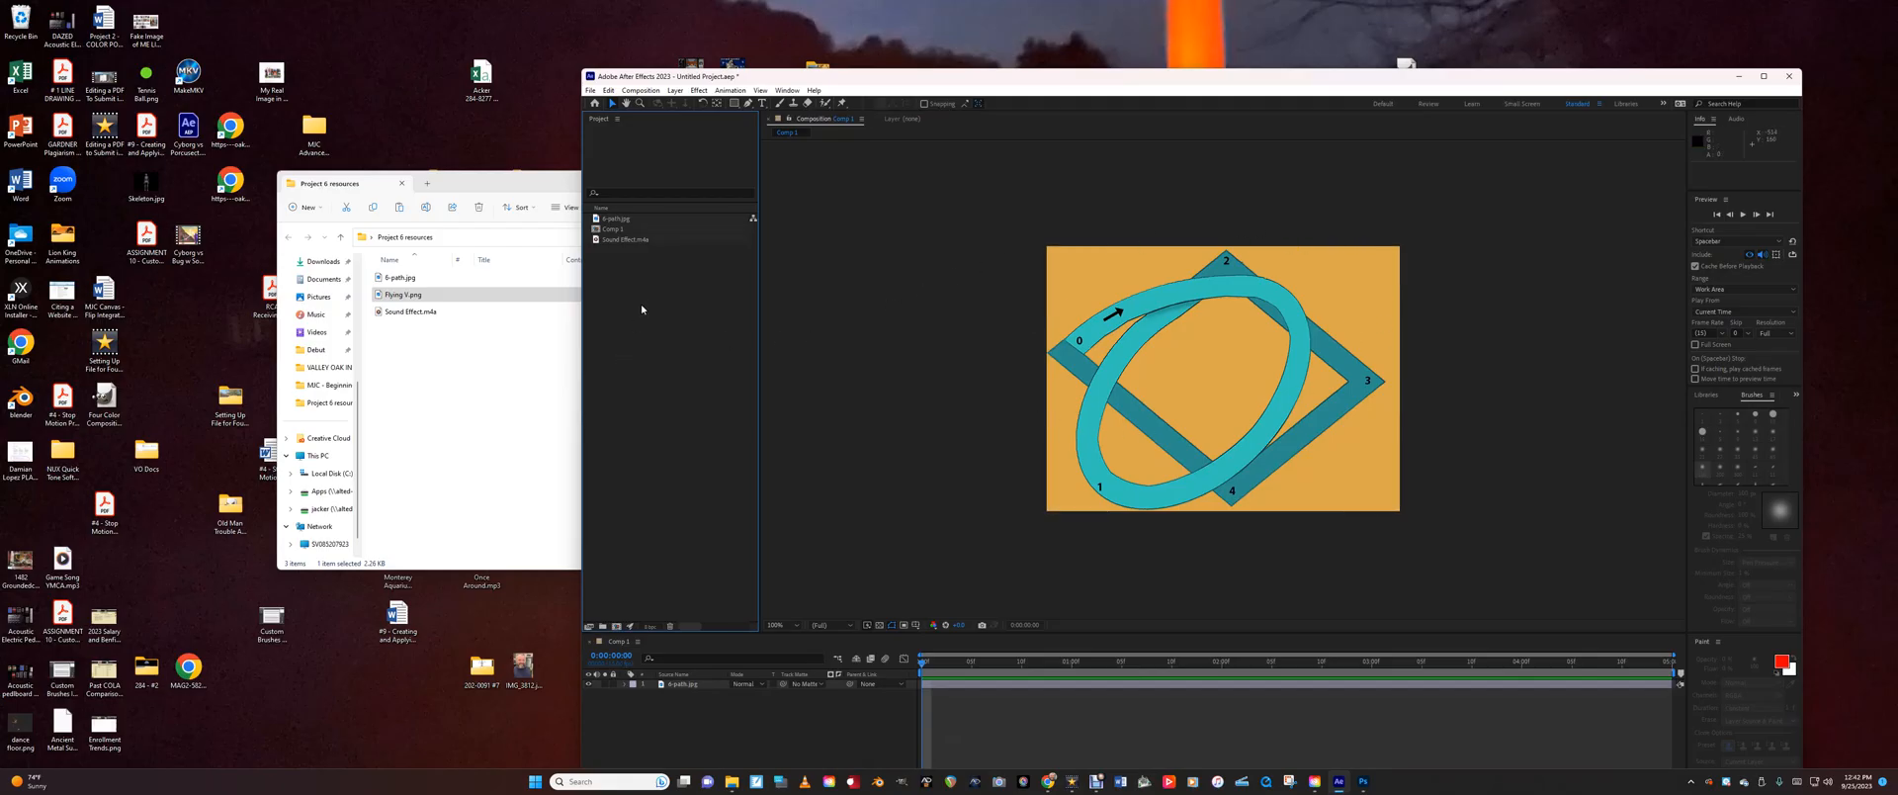
Import Flying V.png as footage and add it to Comp 1 above the path image layer.
left_click(590, 90)
mouse_move(732, 246)
left_click(791, 246)
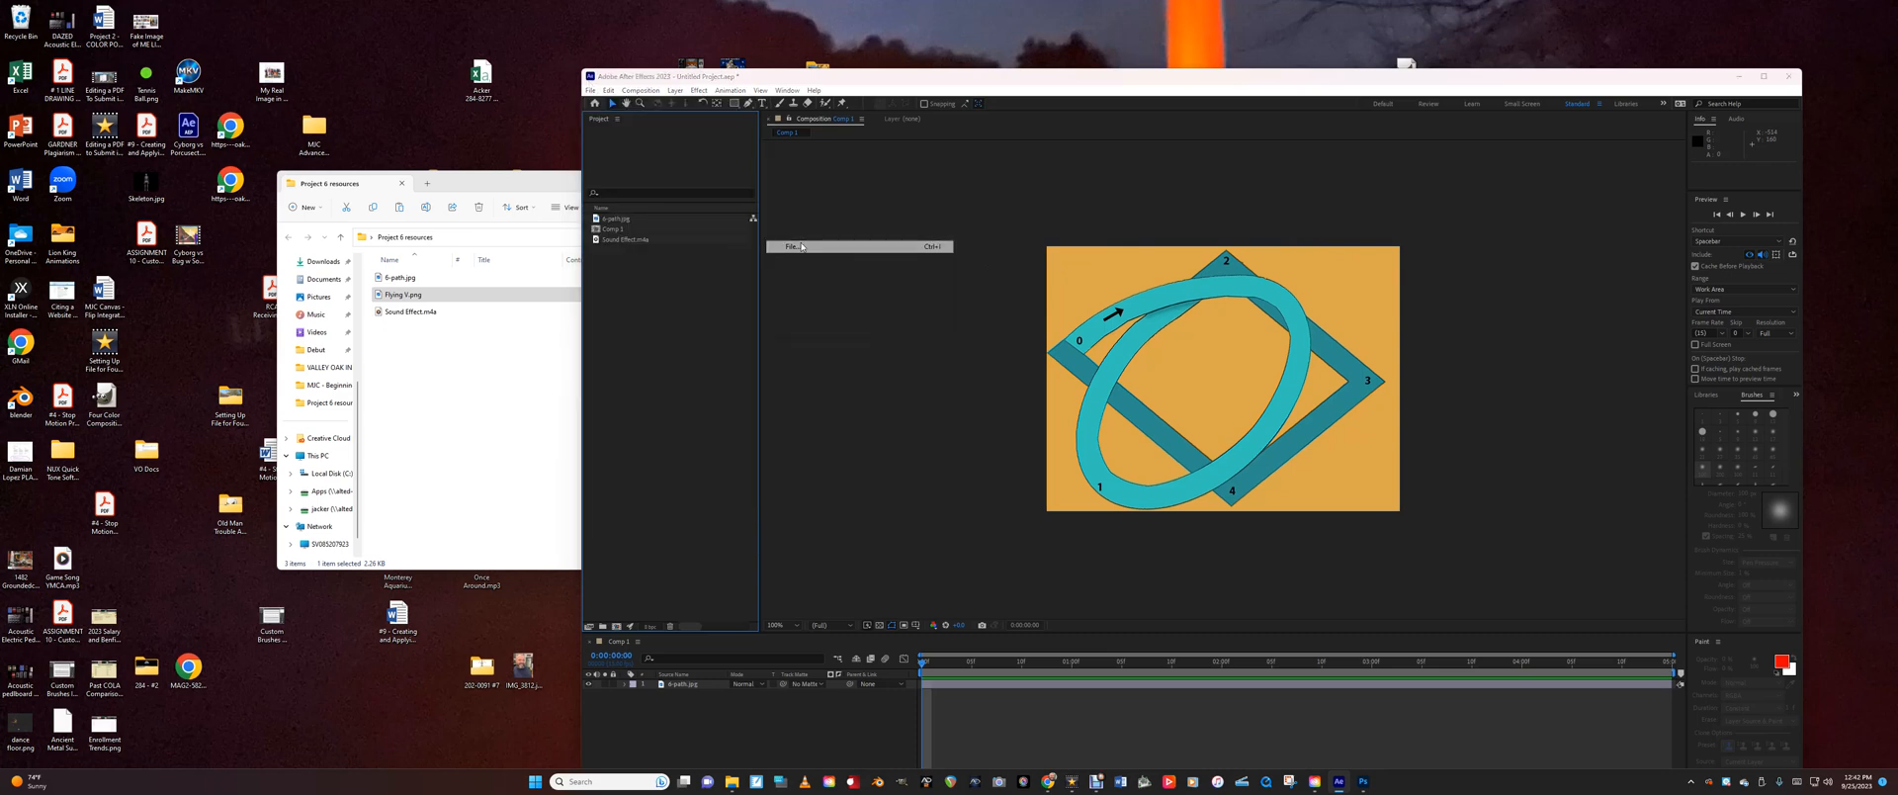
left_click(774, 197)
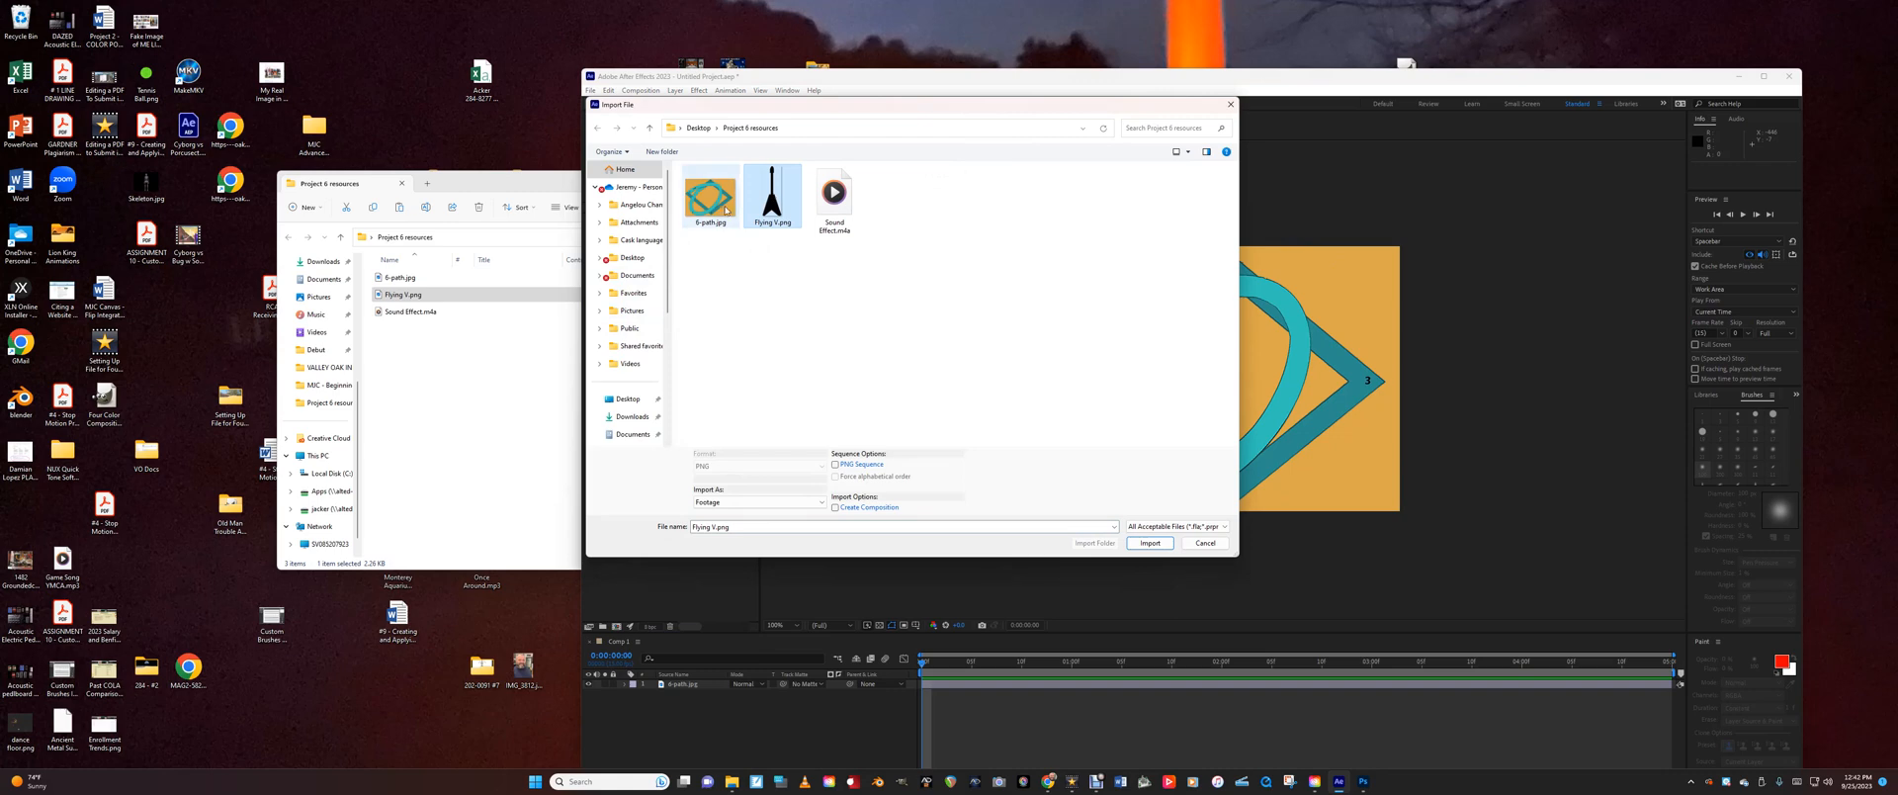
left_click(1150, 543)
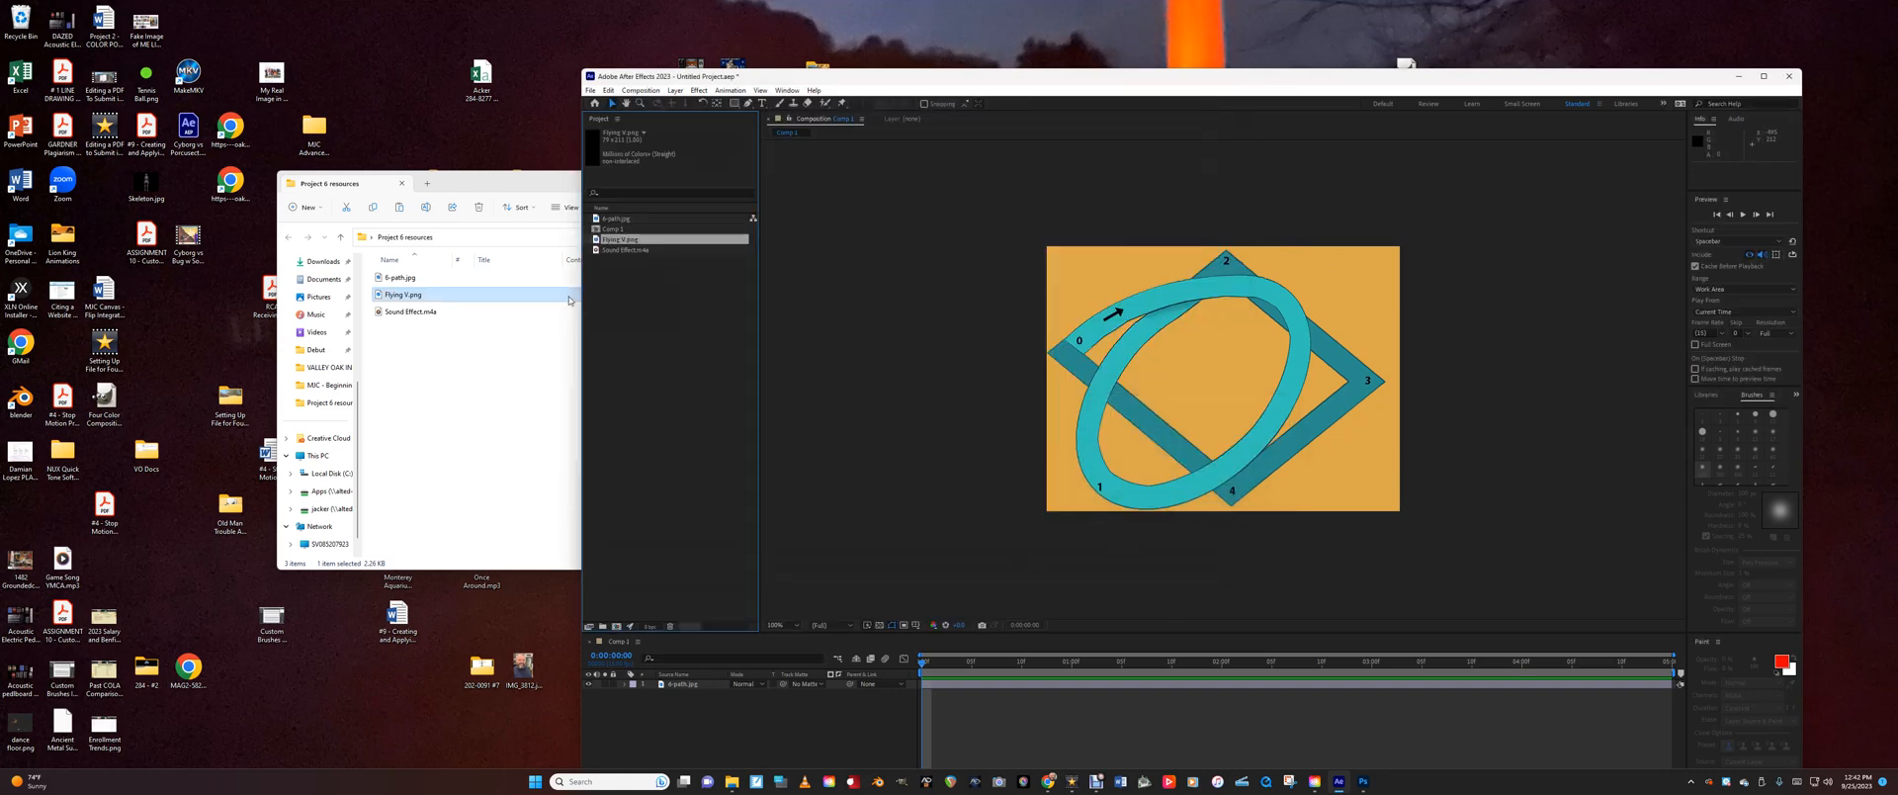
left_click_drag(614, 240, 690, 684)
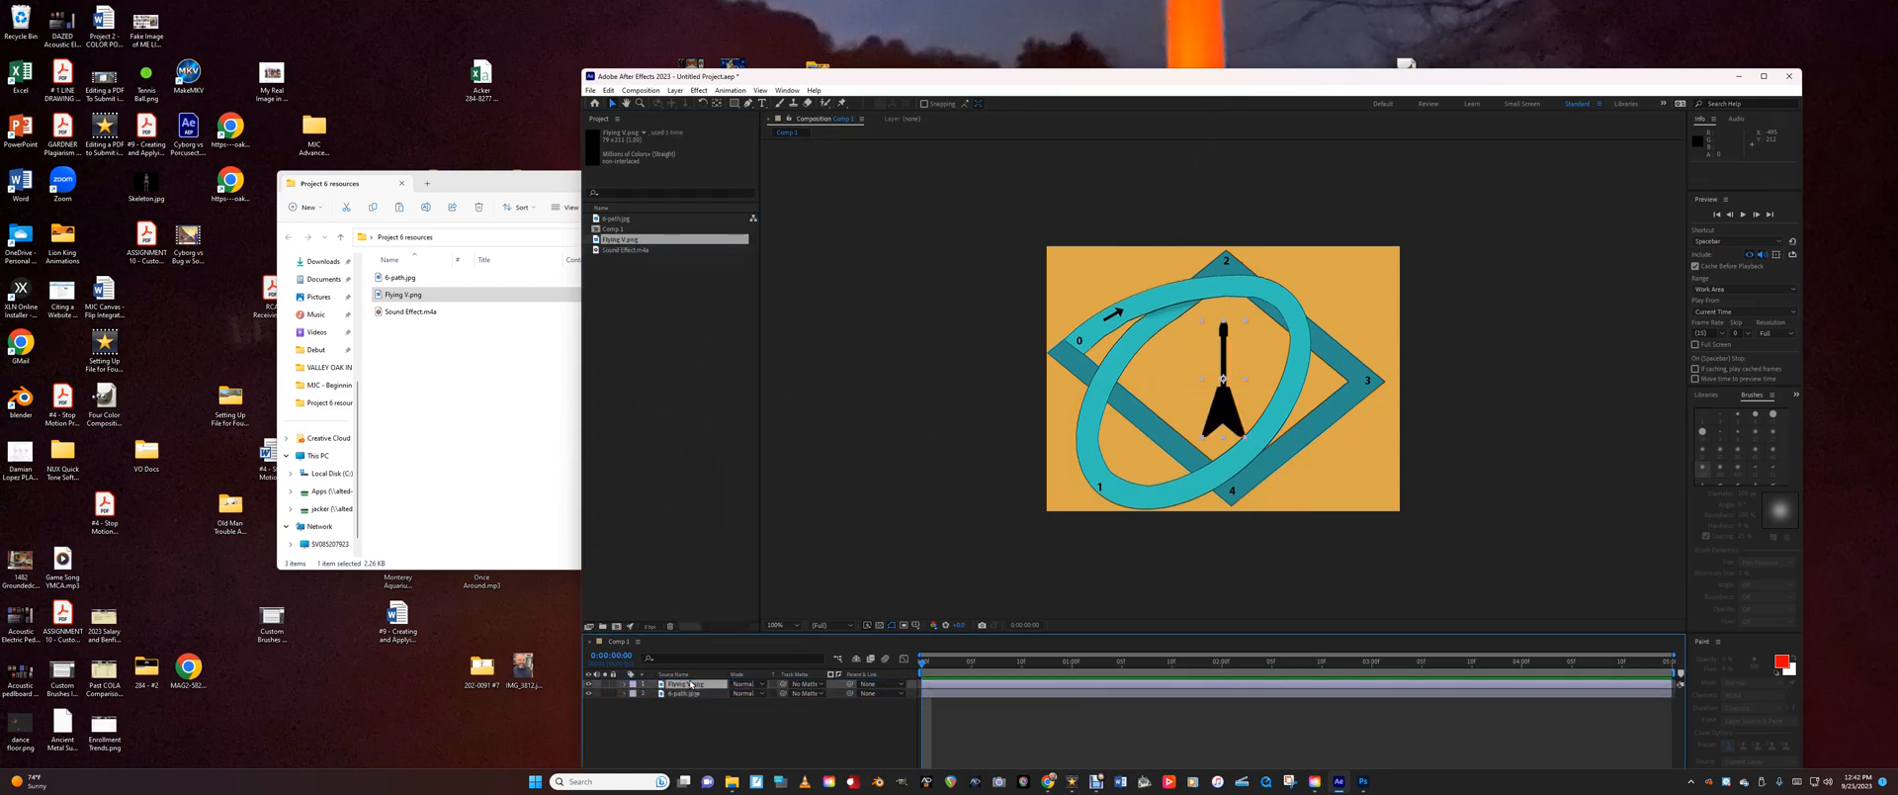
Scale the Flying V layer down to about half its size and shift it slightly up and left in the composition.
left_click(624, 684)
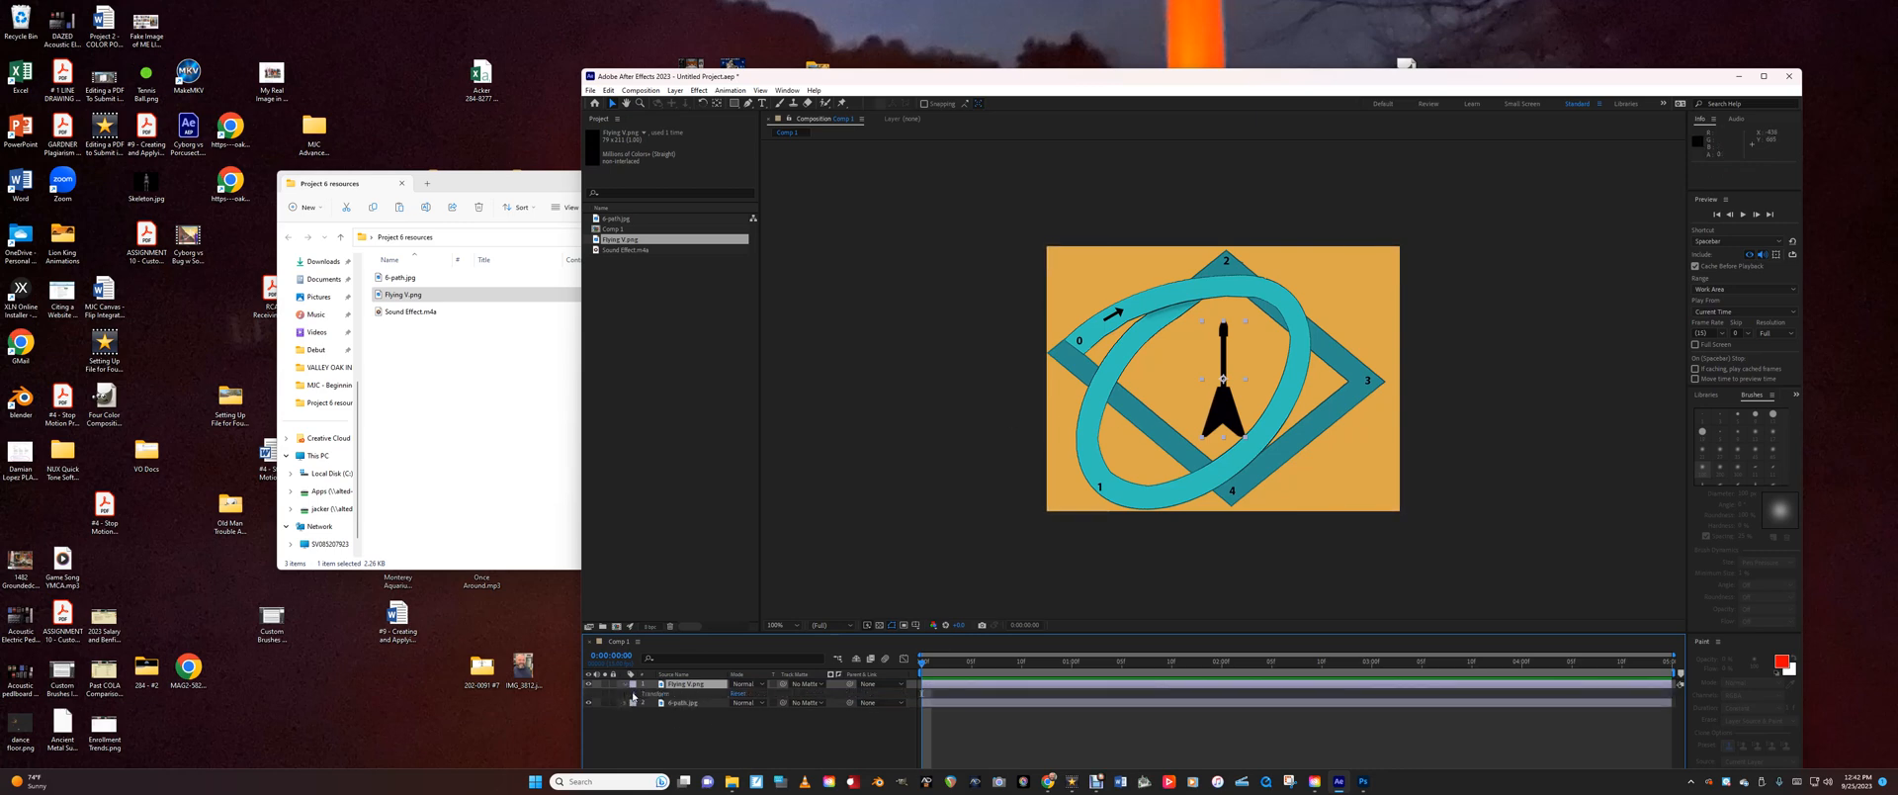
left_click(635, 694)
left_click_drag(748, 722, 718, 722)
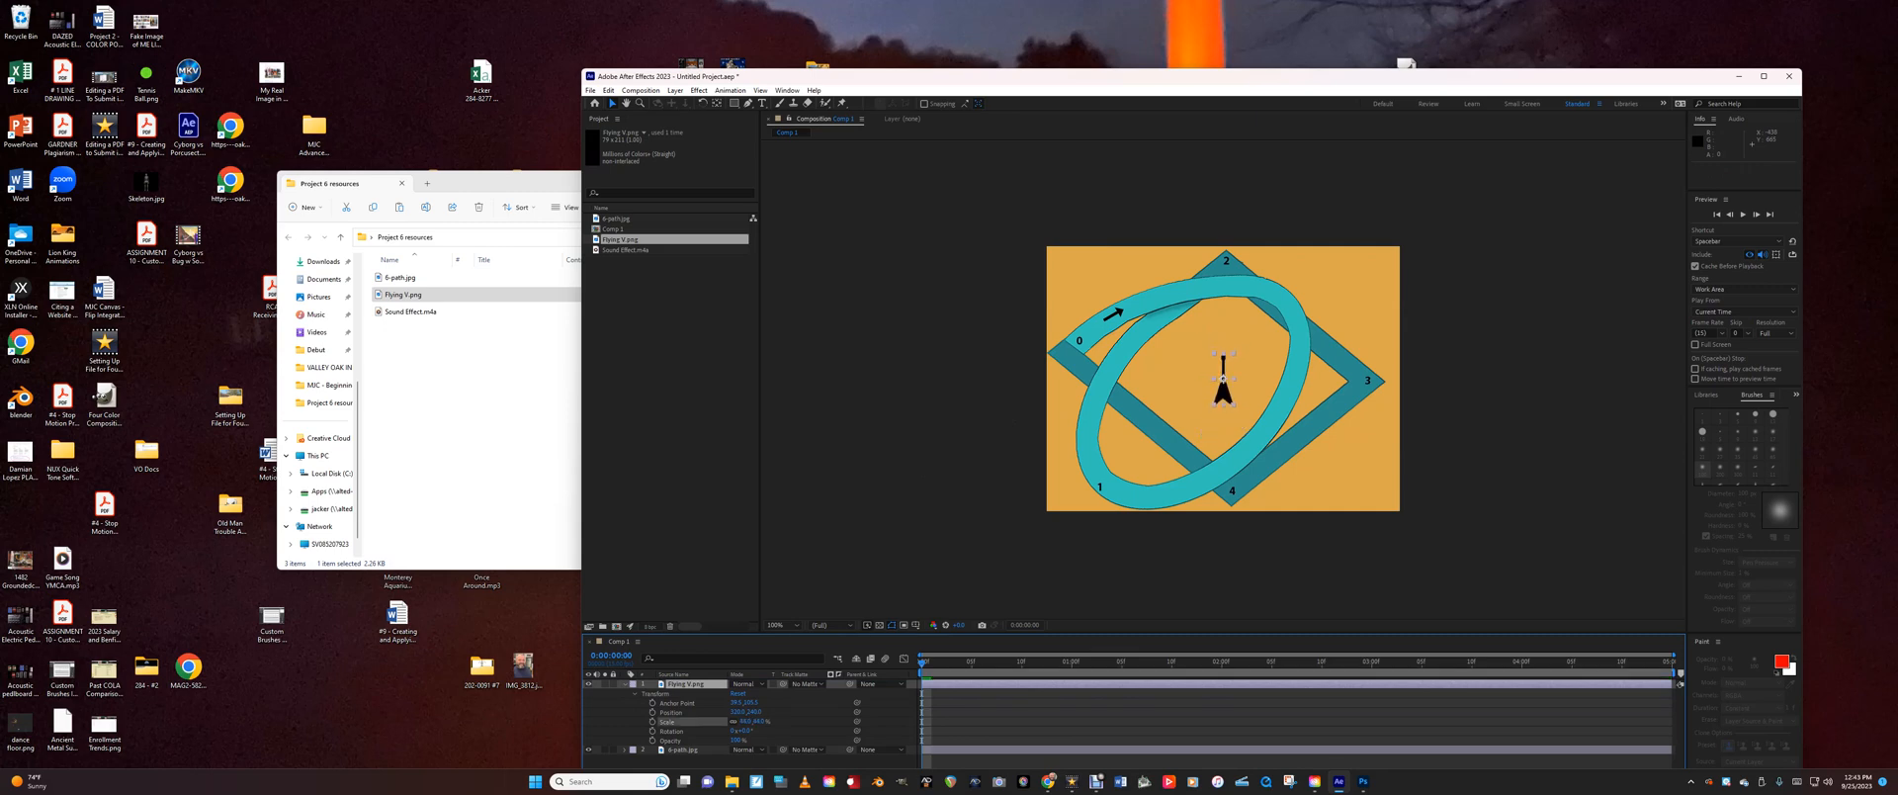
key("Return")
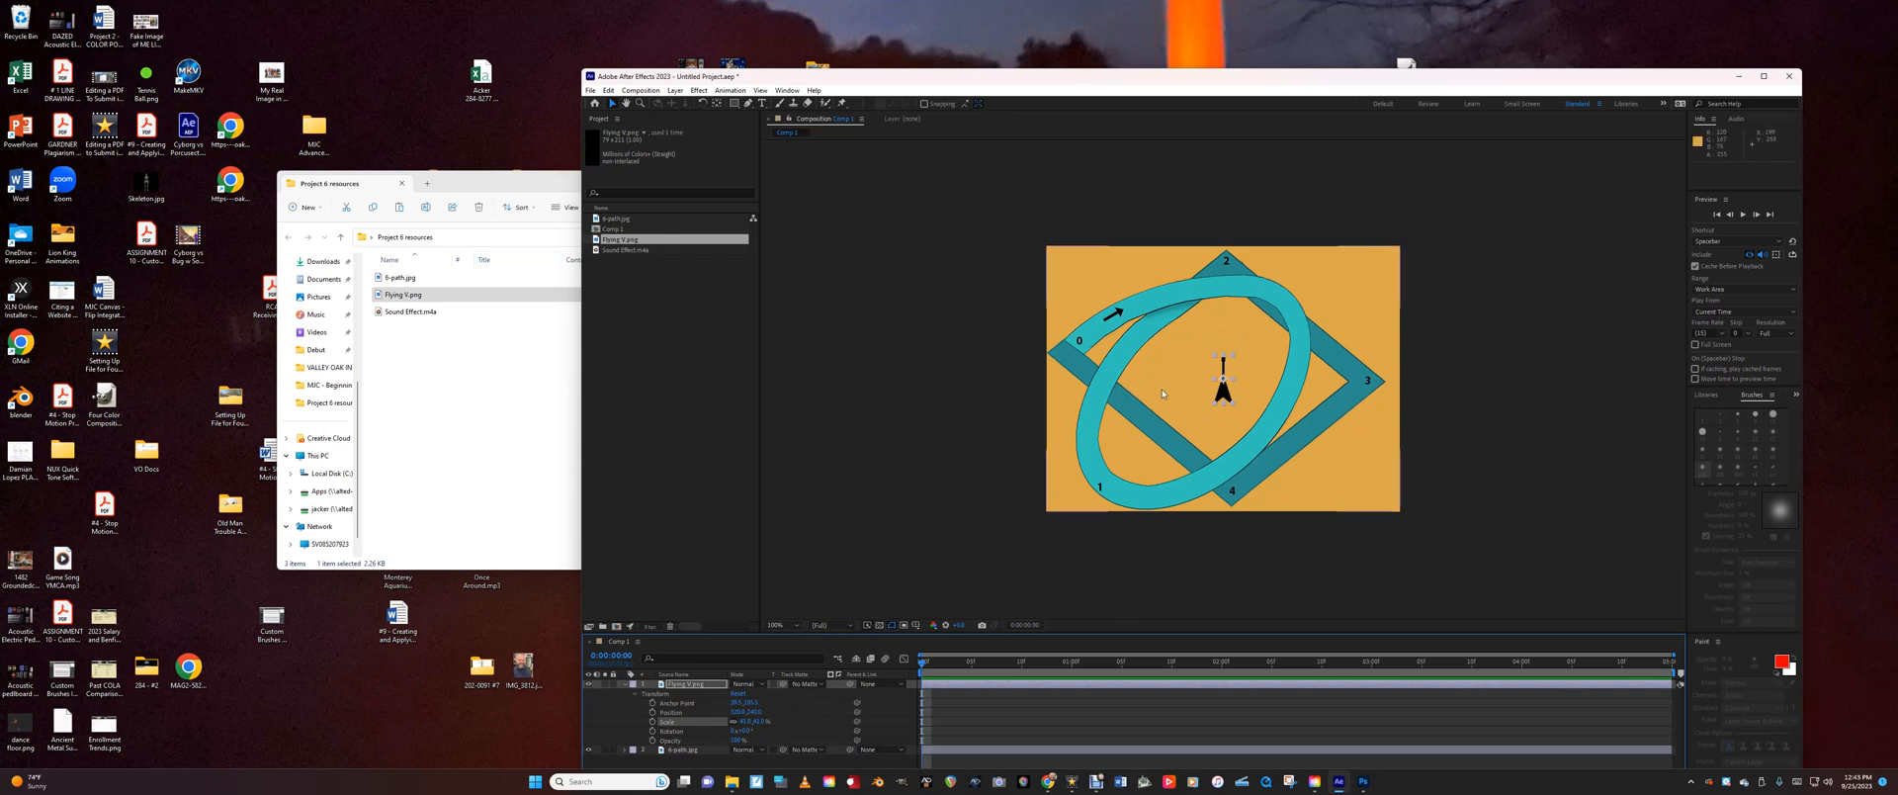
mouse_move(1223, 393)
left_mouse_down()
mouse_move(1085, 361)
mouse_move(1202, 371)
left_mouse_up()
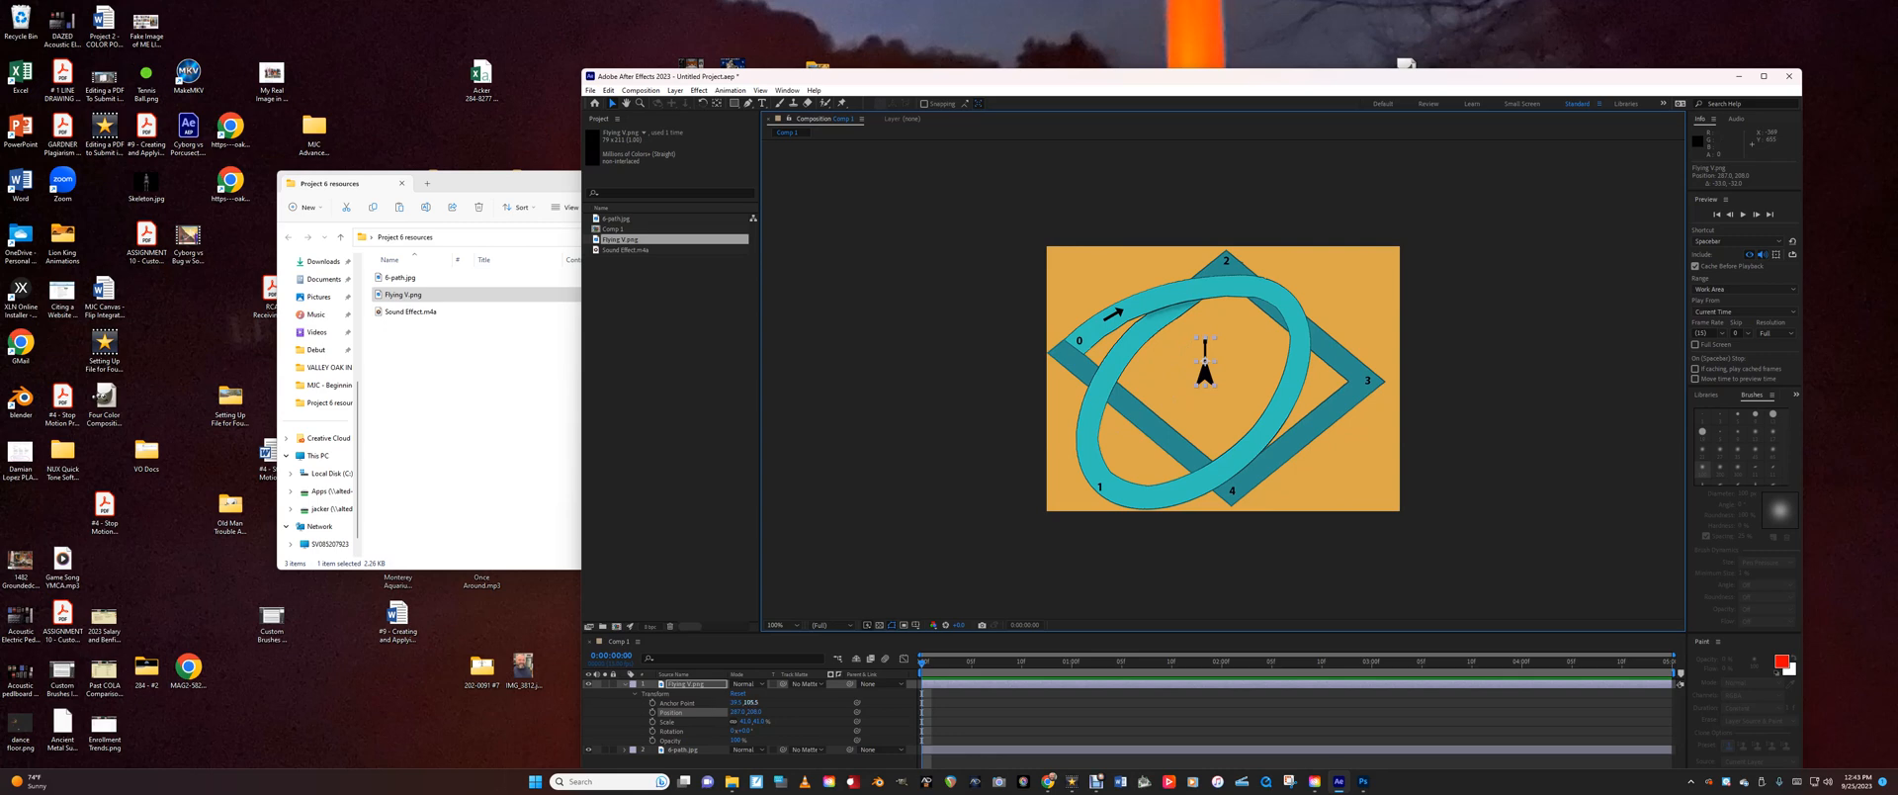
Try offsetting the Flying V layer's anchor point and testing its rotation, and bring the anchor point back onto the guitar.
left_click_drag(751, 702, 639, 702)
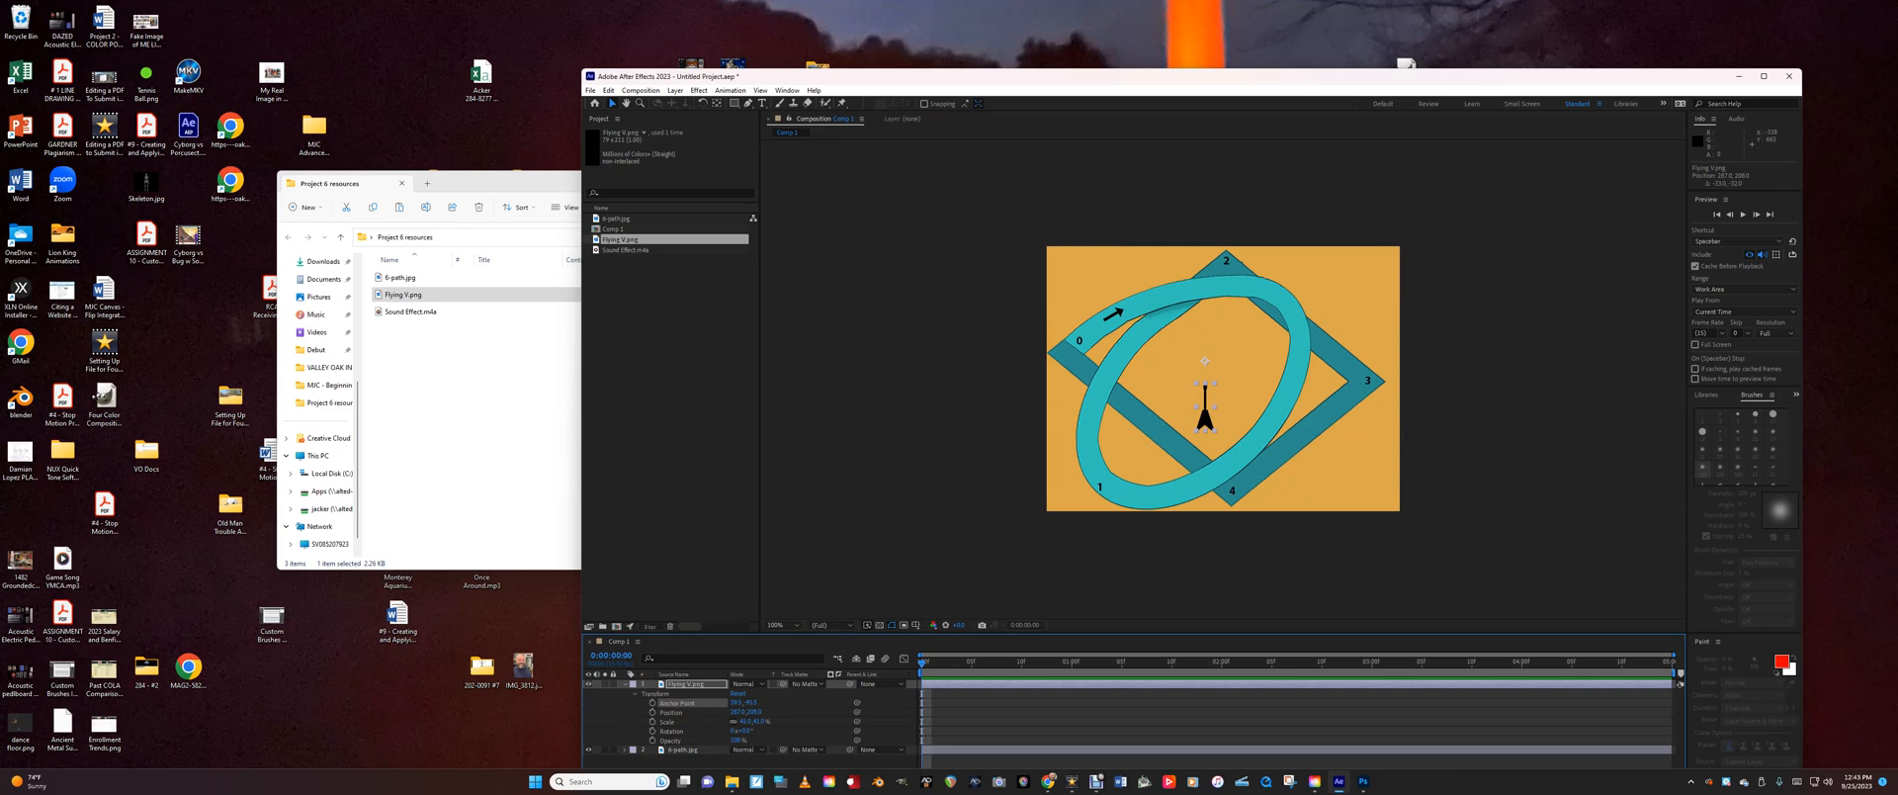
mouse_move(745, 731)
left_mouse_down()
mouse_move(904, 731)
mouse_move(746, 731)
left_mouse_up()
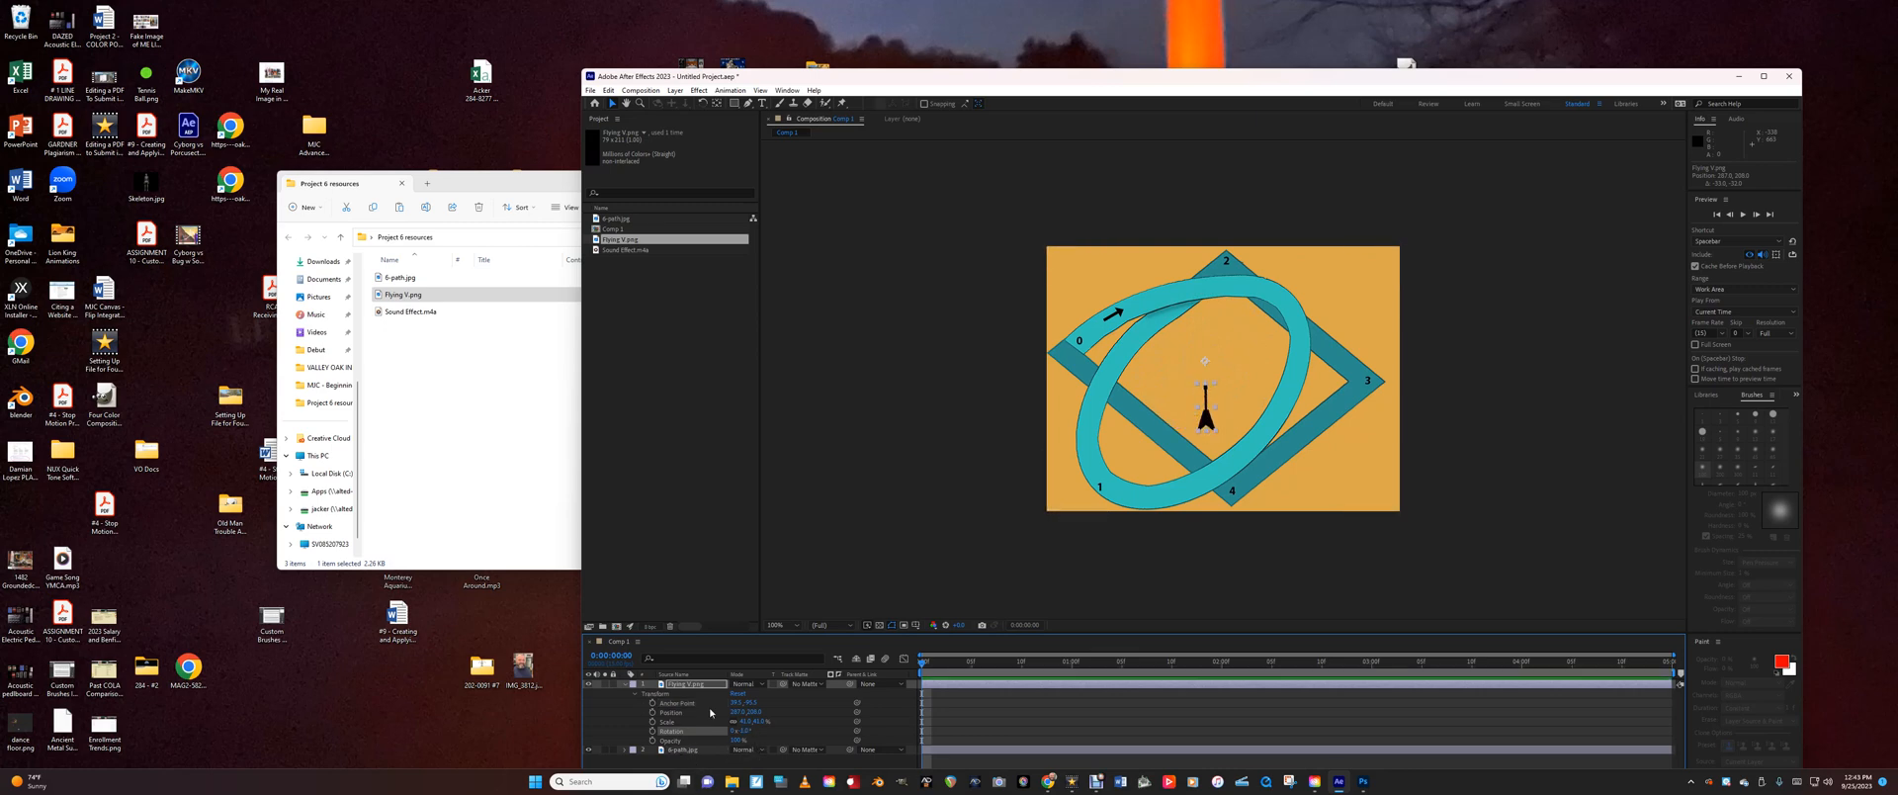
left_click_drag(734, 702, 857, 709)
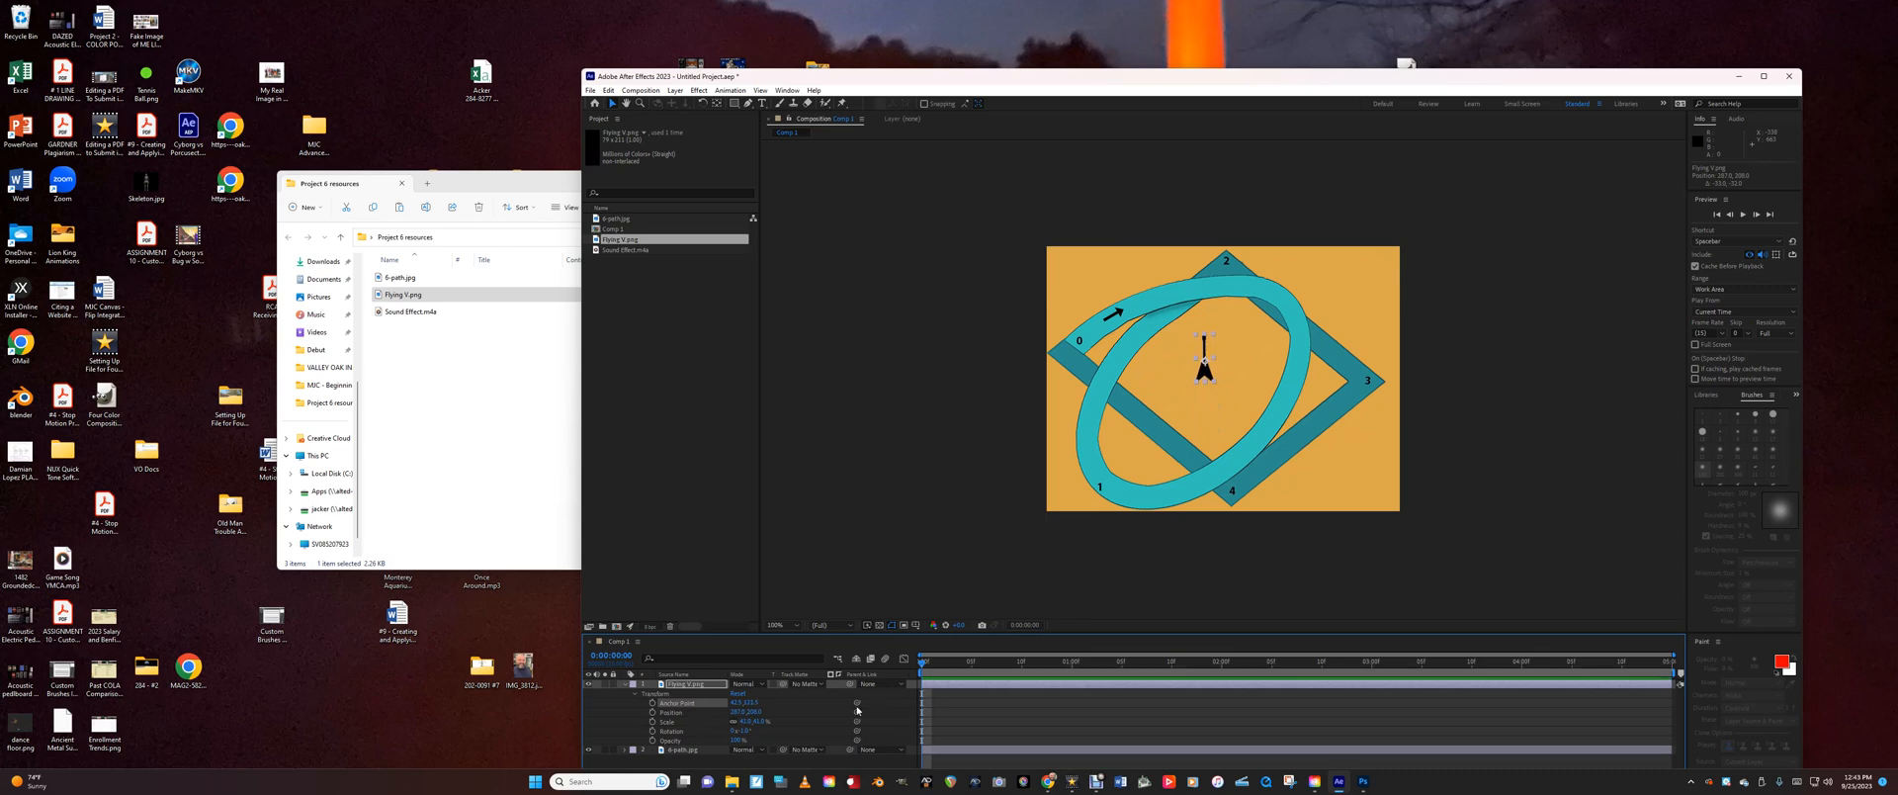
left_click_drag(738, 703, 734, 703)
Fit the guitar to the path's 0 mark, rotated clockwise to point along the arrow and scaled slightly smaller.
left_click_drag(737, 731, 783, 730)
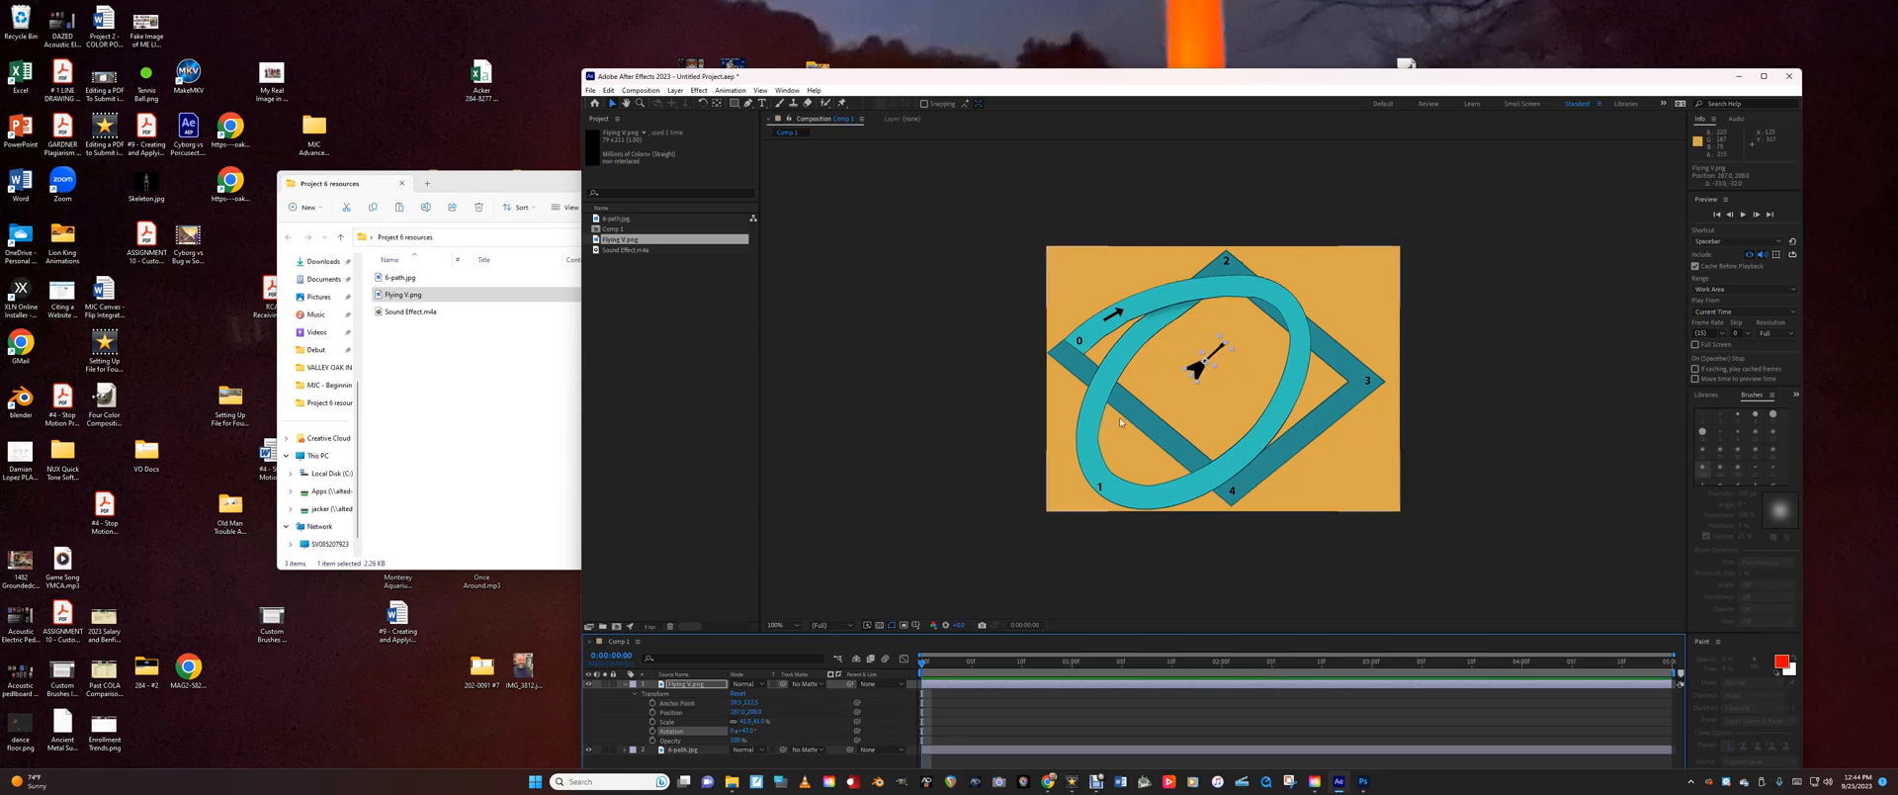
left_click_drag(1197, 369, 1072, 358)
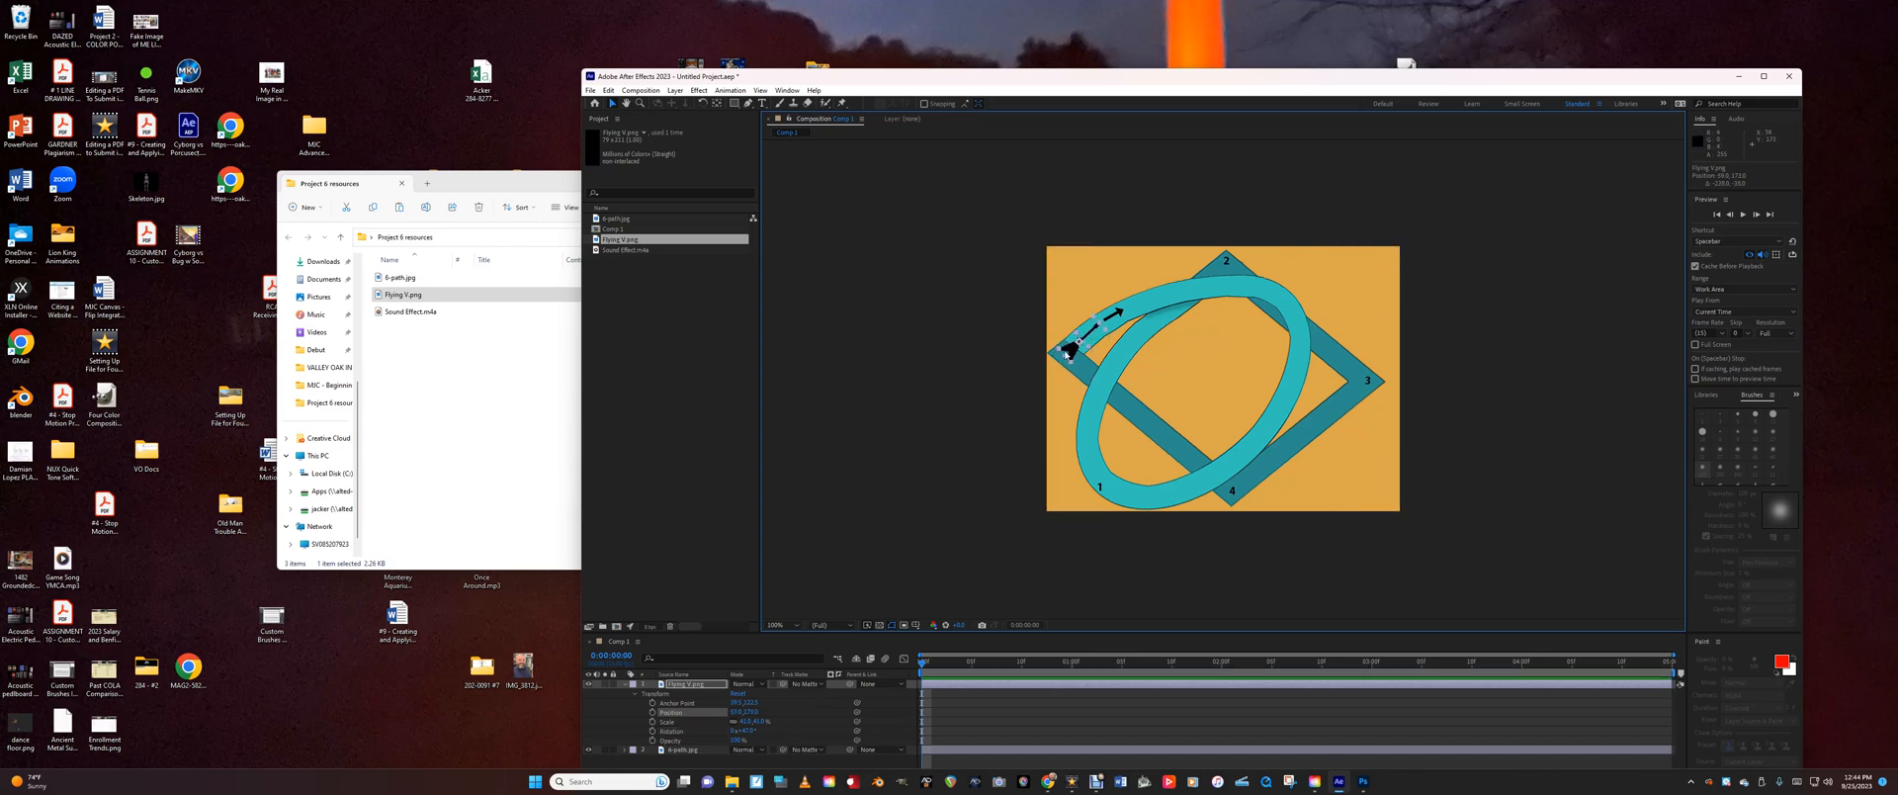
left_click_drag(747, 722, 742, 722)
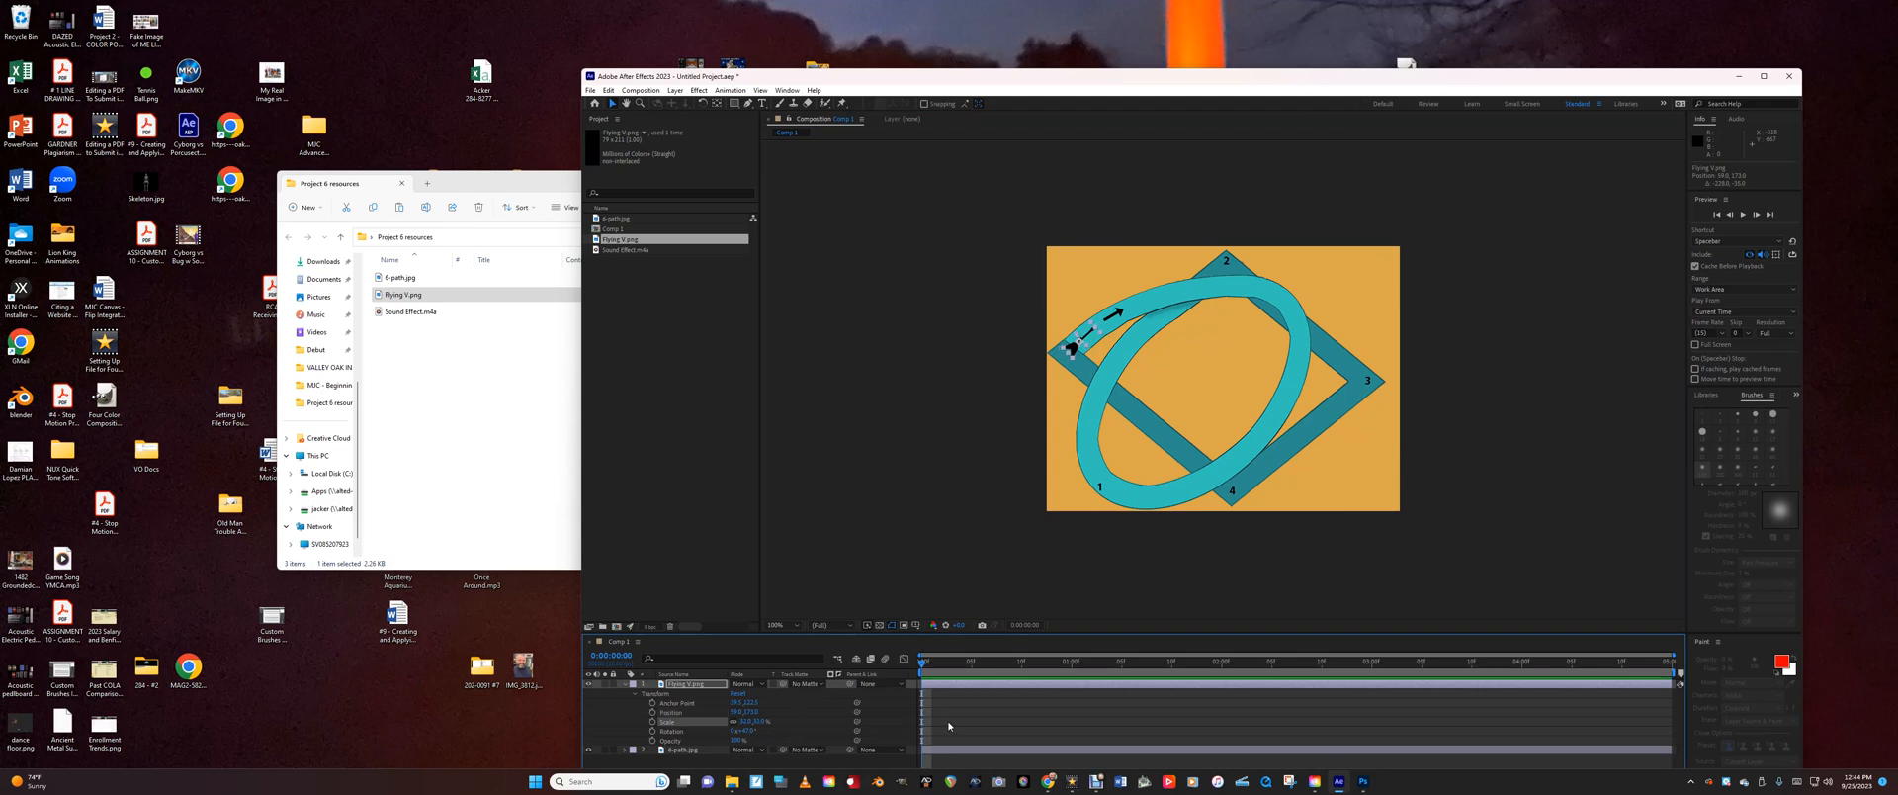
left_click(693, 716, "shift")
left_click(1038, 513)
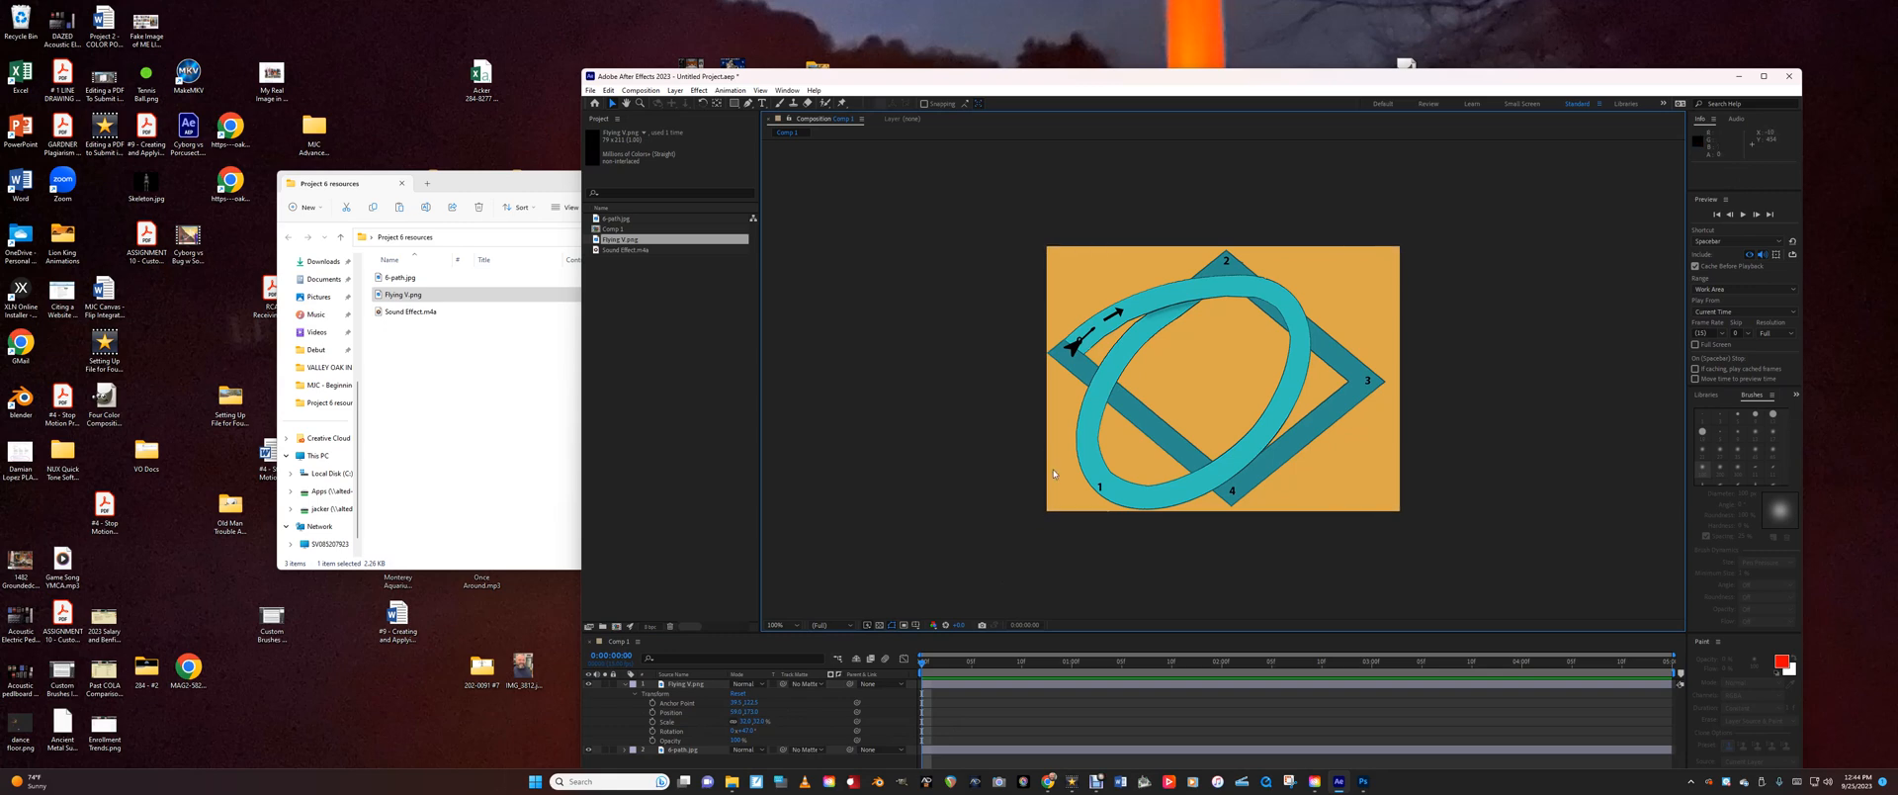
left_click_drag(1078, 348, 1070, 349)
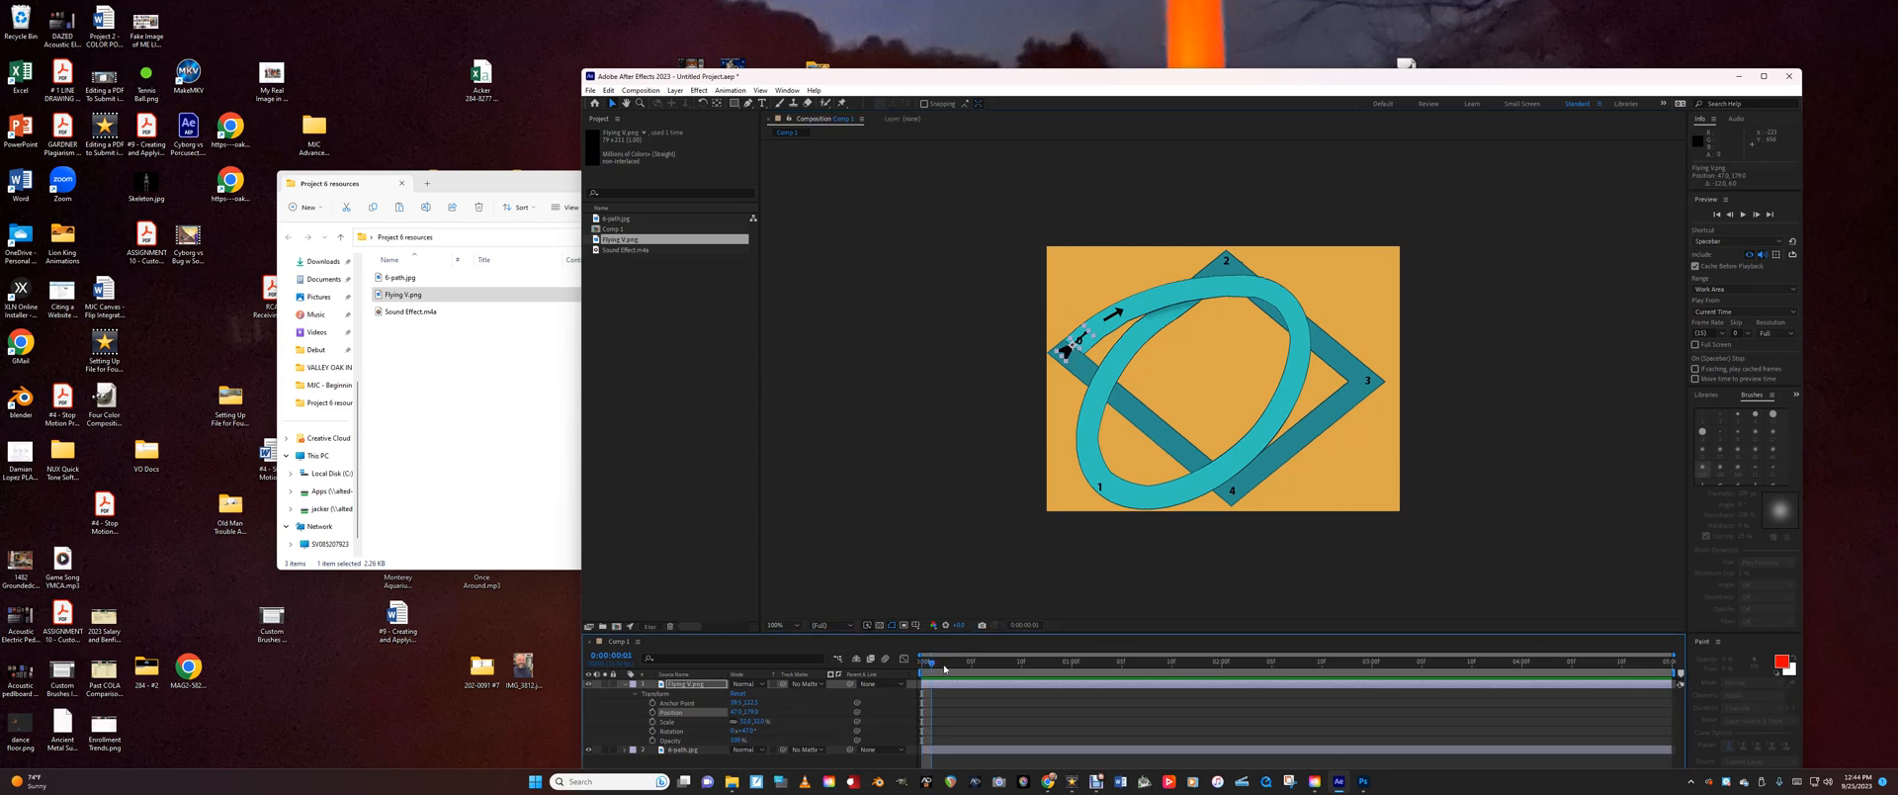
Add a Position keyframe to the Flying V layer at 0:00:00:00 and set its spatial interpolation to Linear.
left_click(653, 712)
left_click(731, 91)
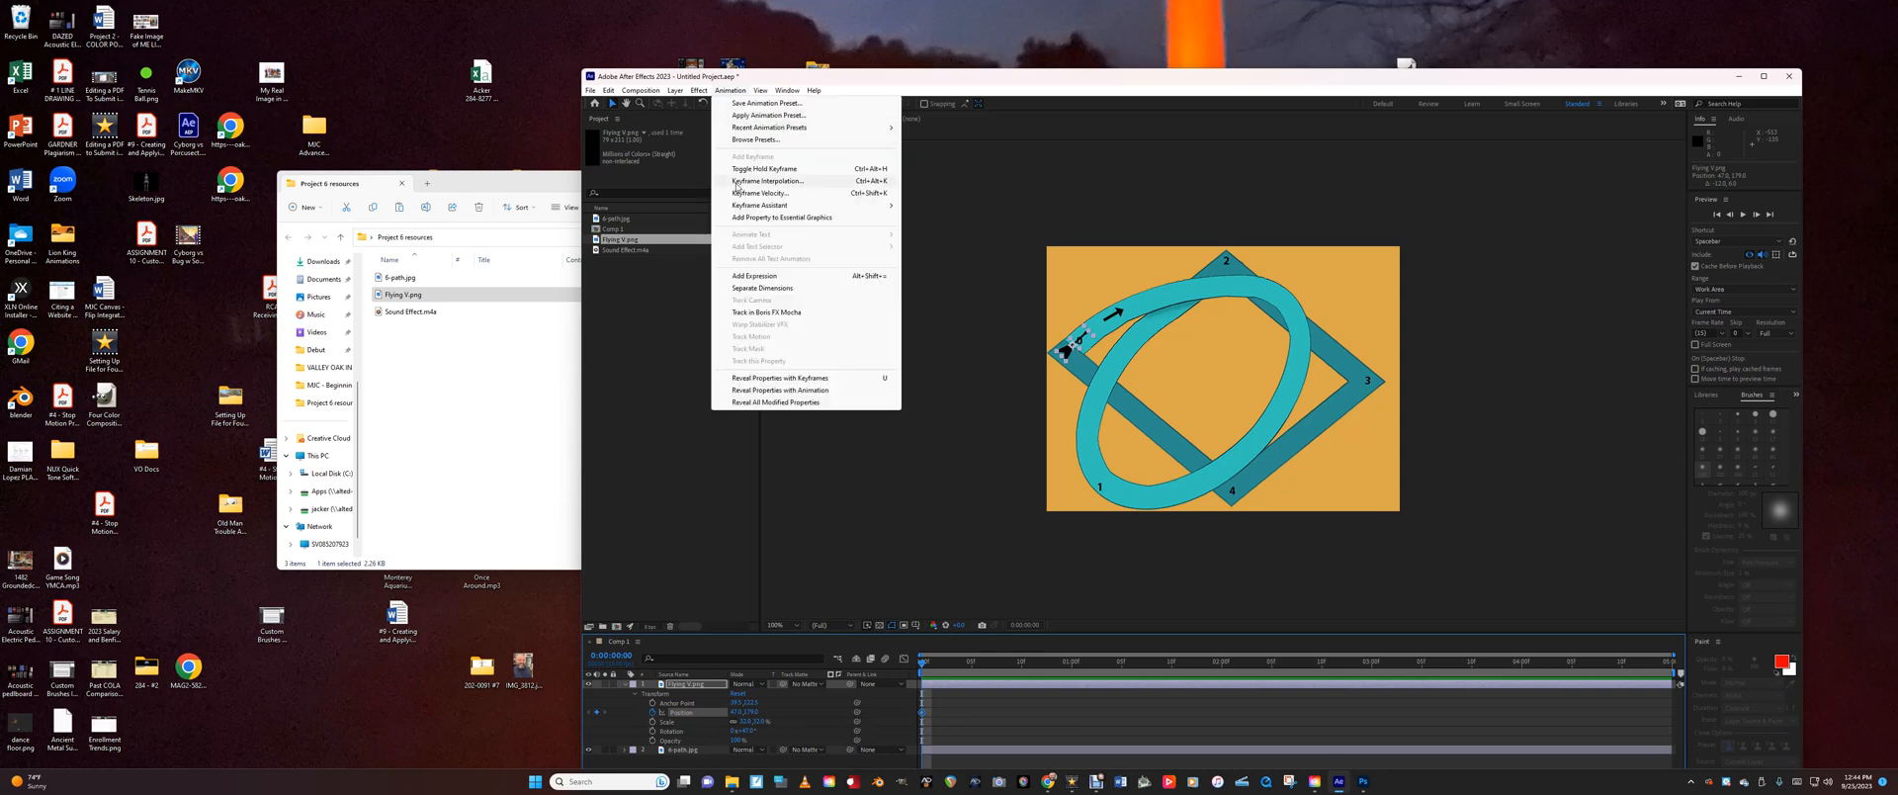
left_click(736, 182)
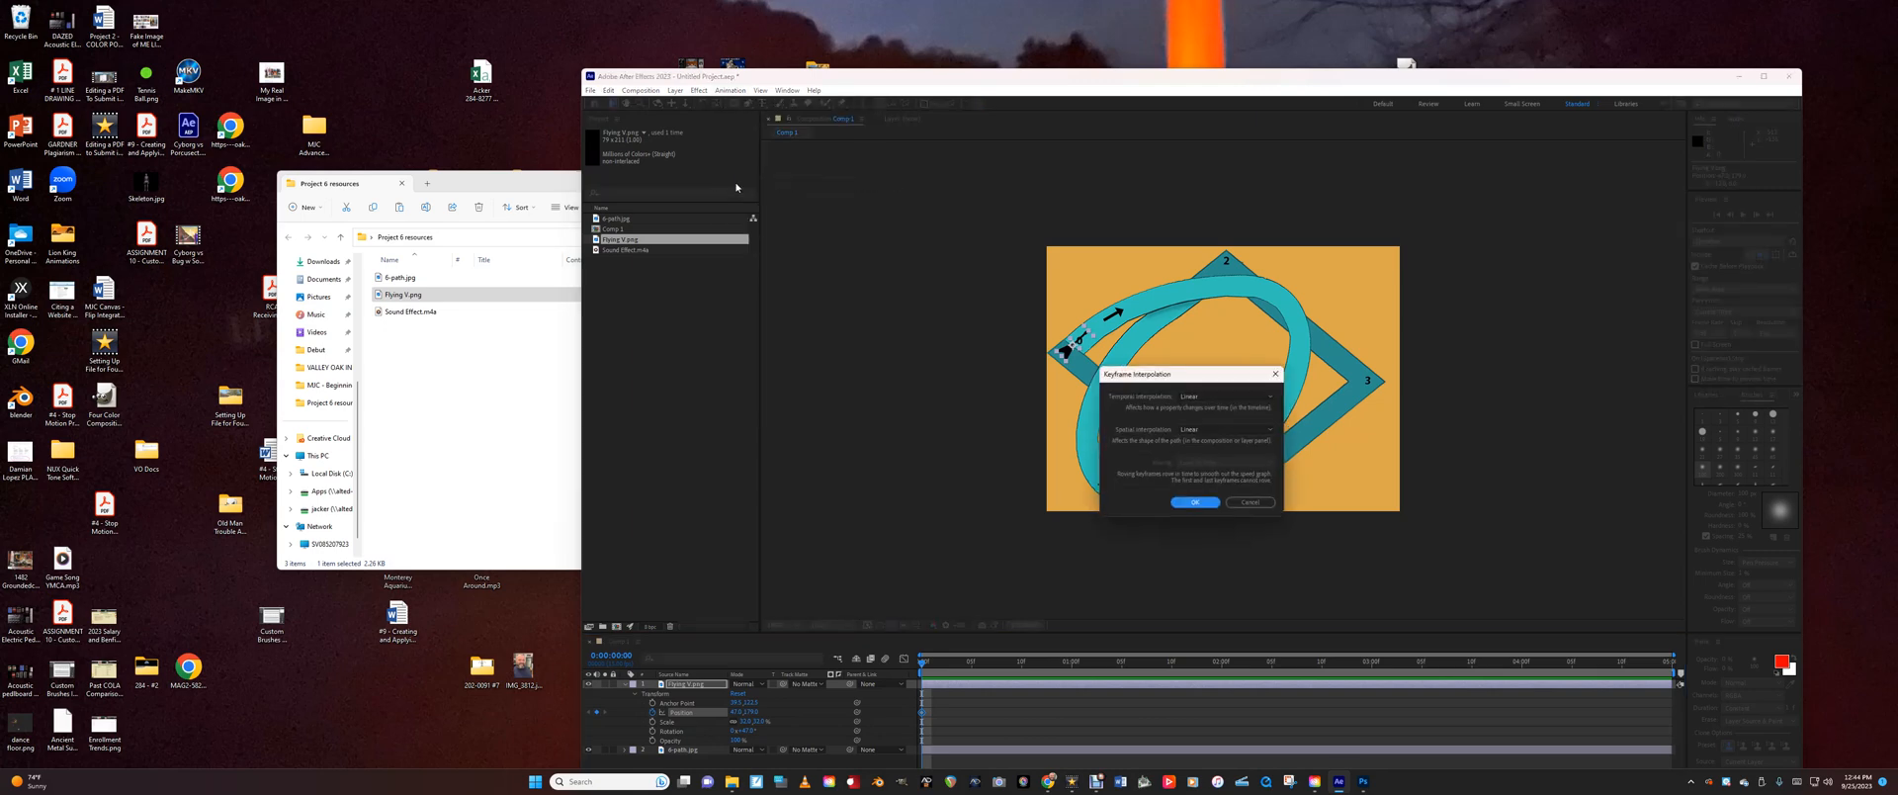
left_click(1201, 430)
left_click(1192, 435)
left_click(1195, 503)
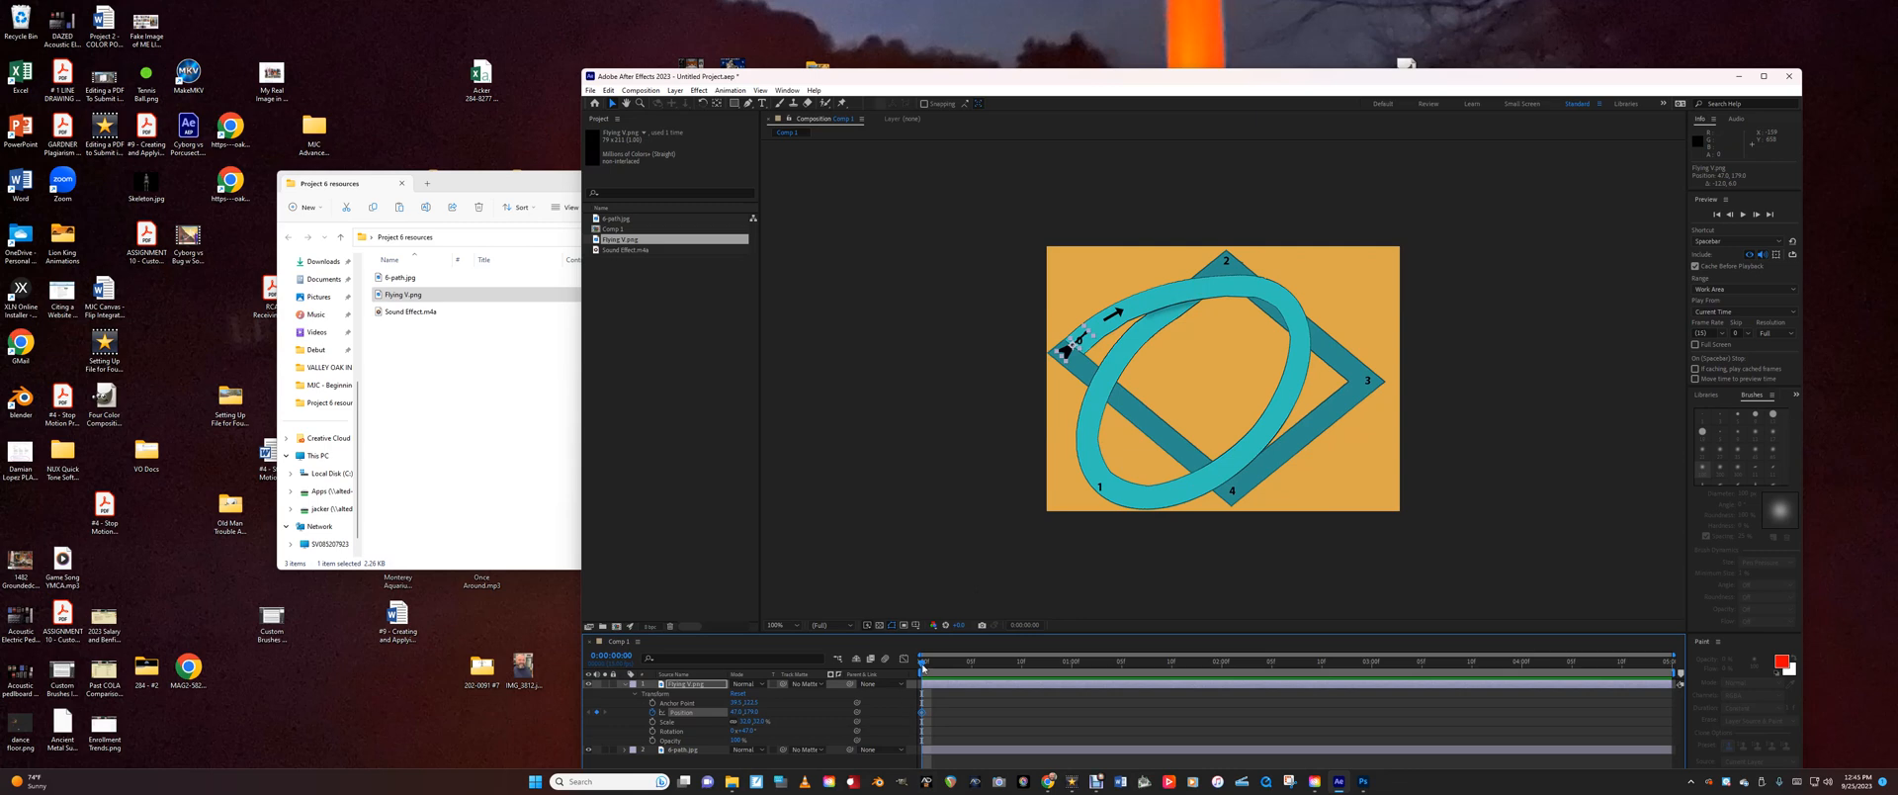
Add Position keyframes at 0:00:00:05, 0:00:00:10 and 0:00:01:00, moving the guitar clockwise along the oval's top and right side.
left_click_drag(921, 665, 970, 665)
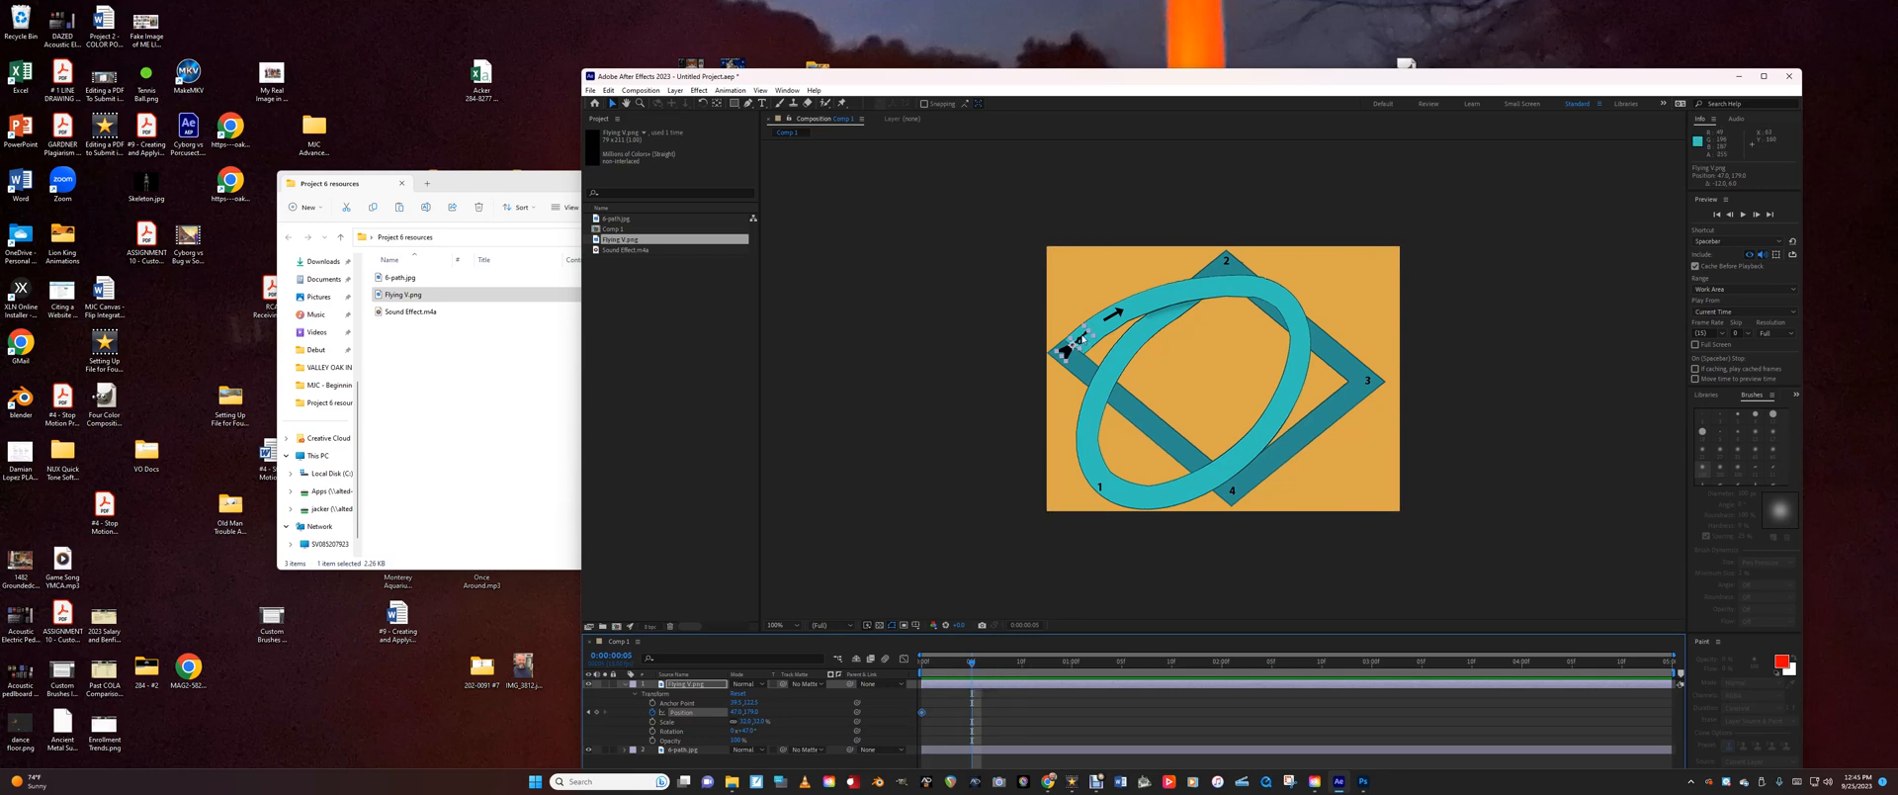
left_click_drag(1081, 340, 1187, 288)
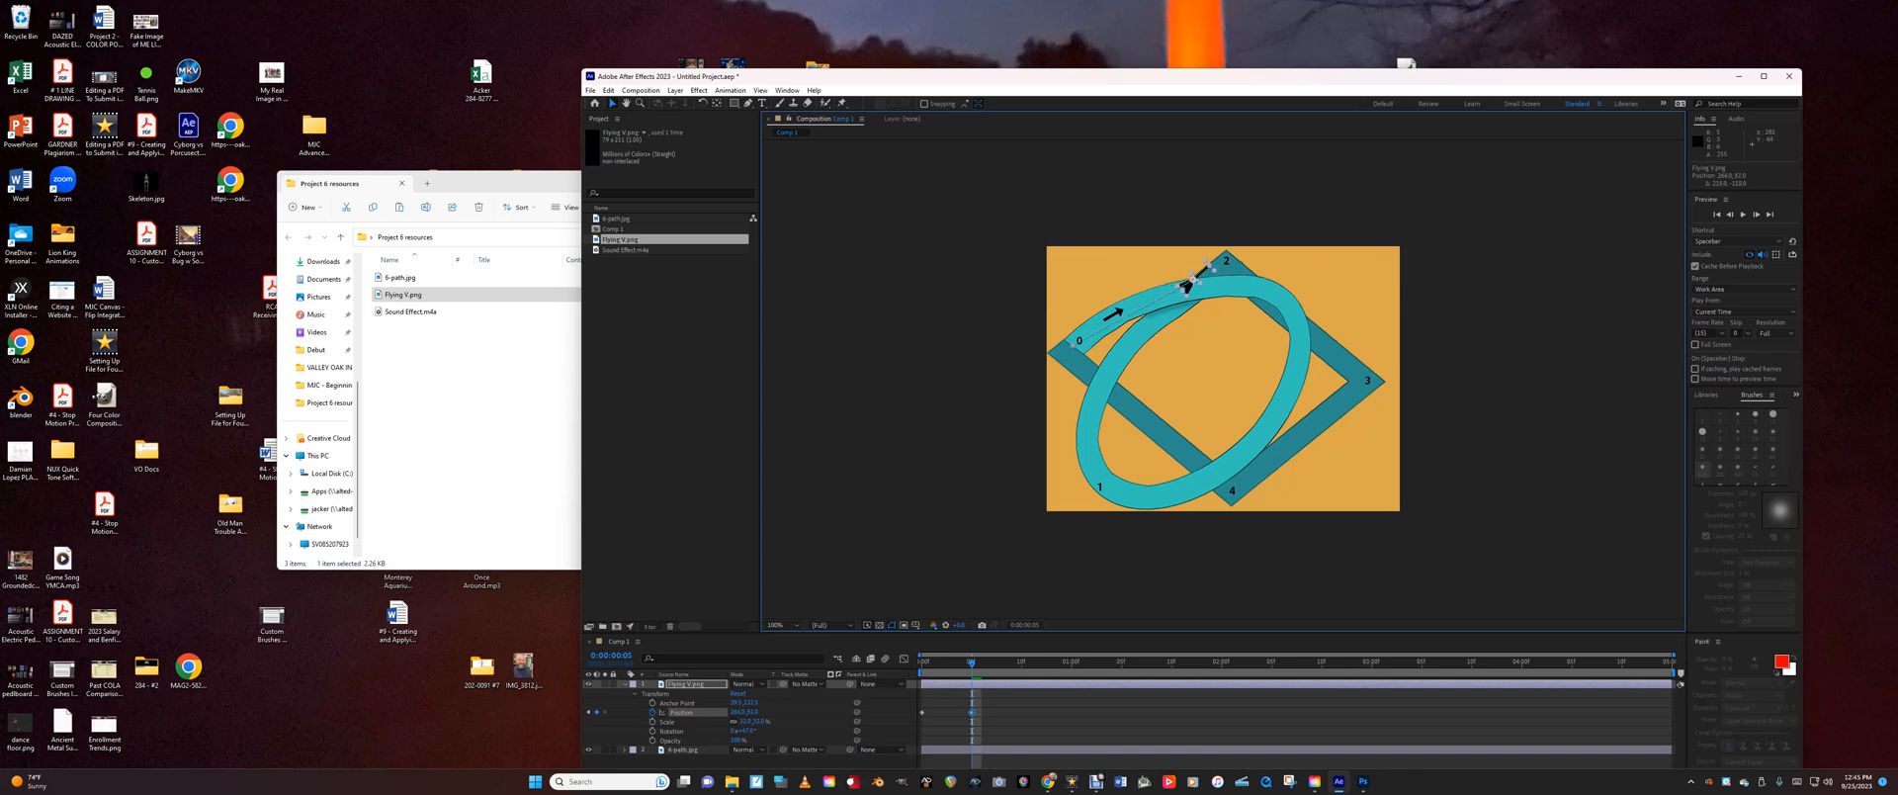
left_click_drag(970, 666, 1021, 664)
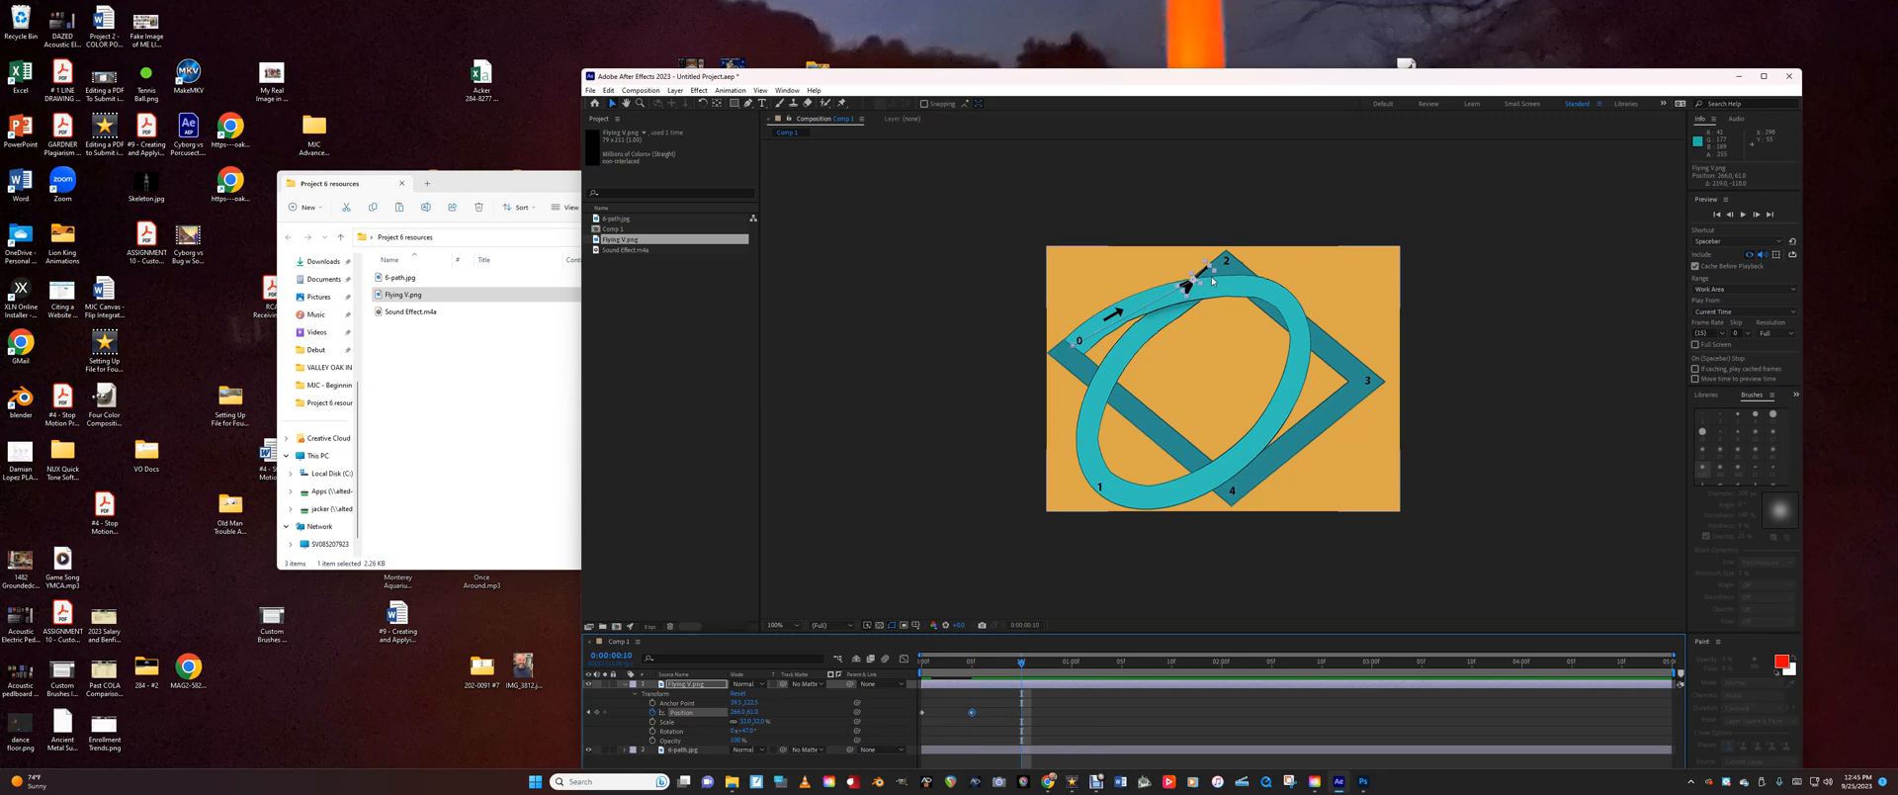
left_click_drag(1208, 282, 1314, 286)
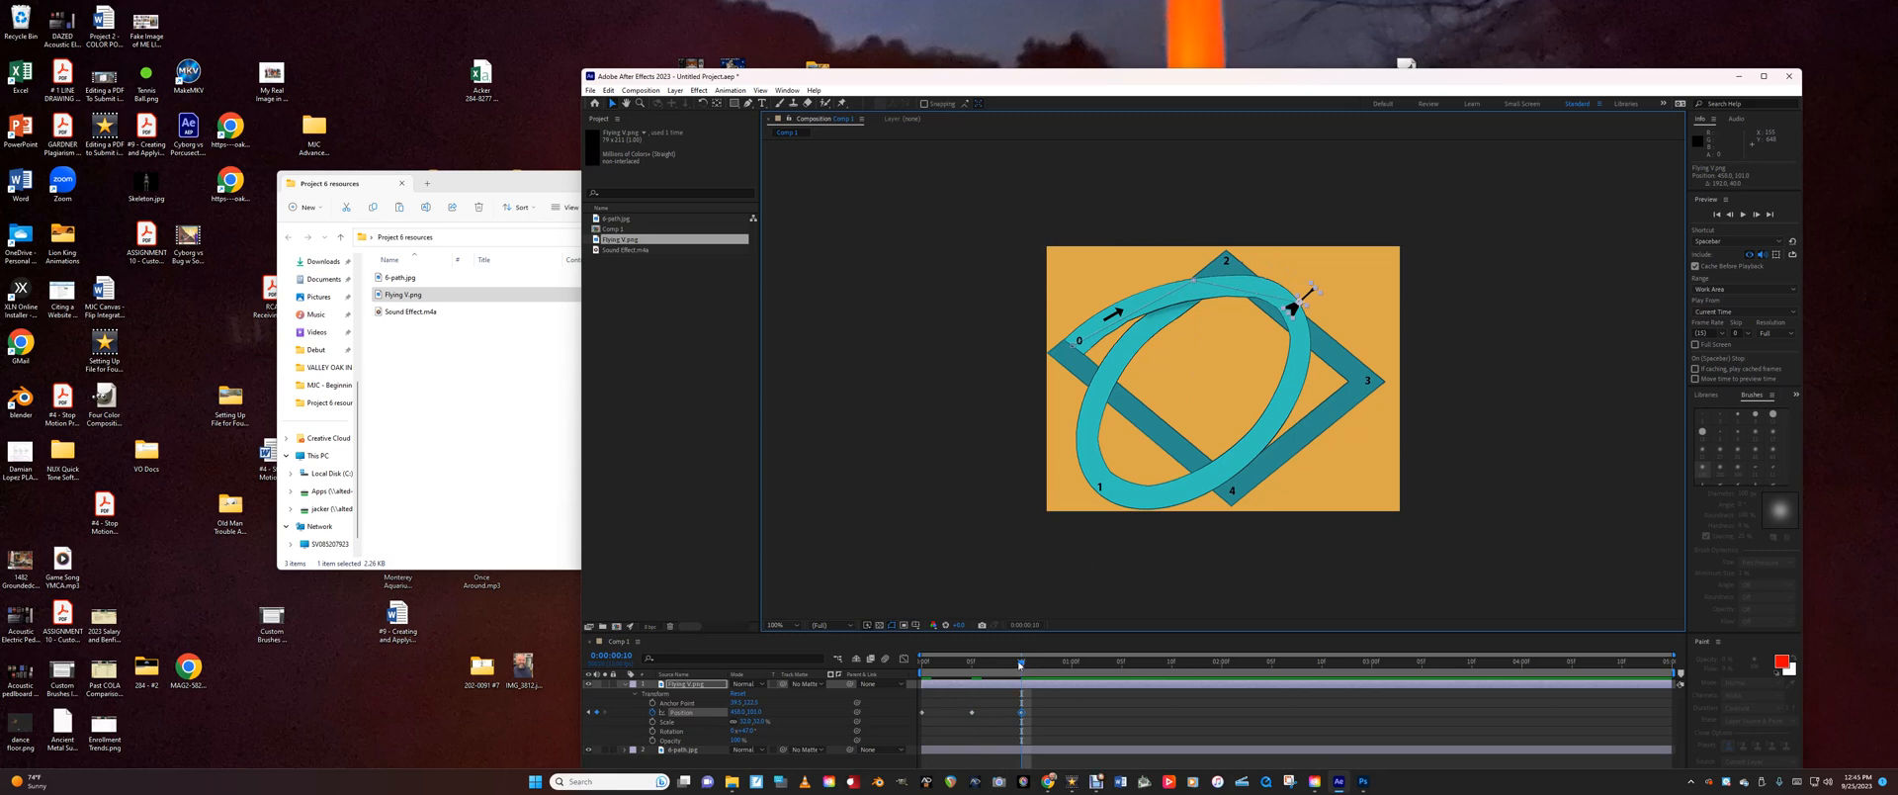
left_click_drag(1019, 665, 1073, 672)
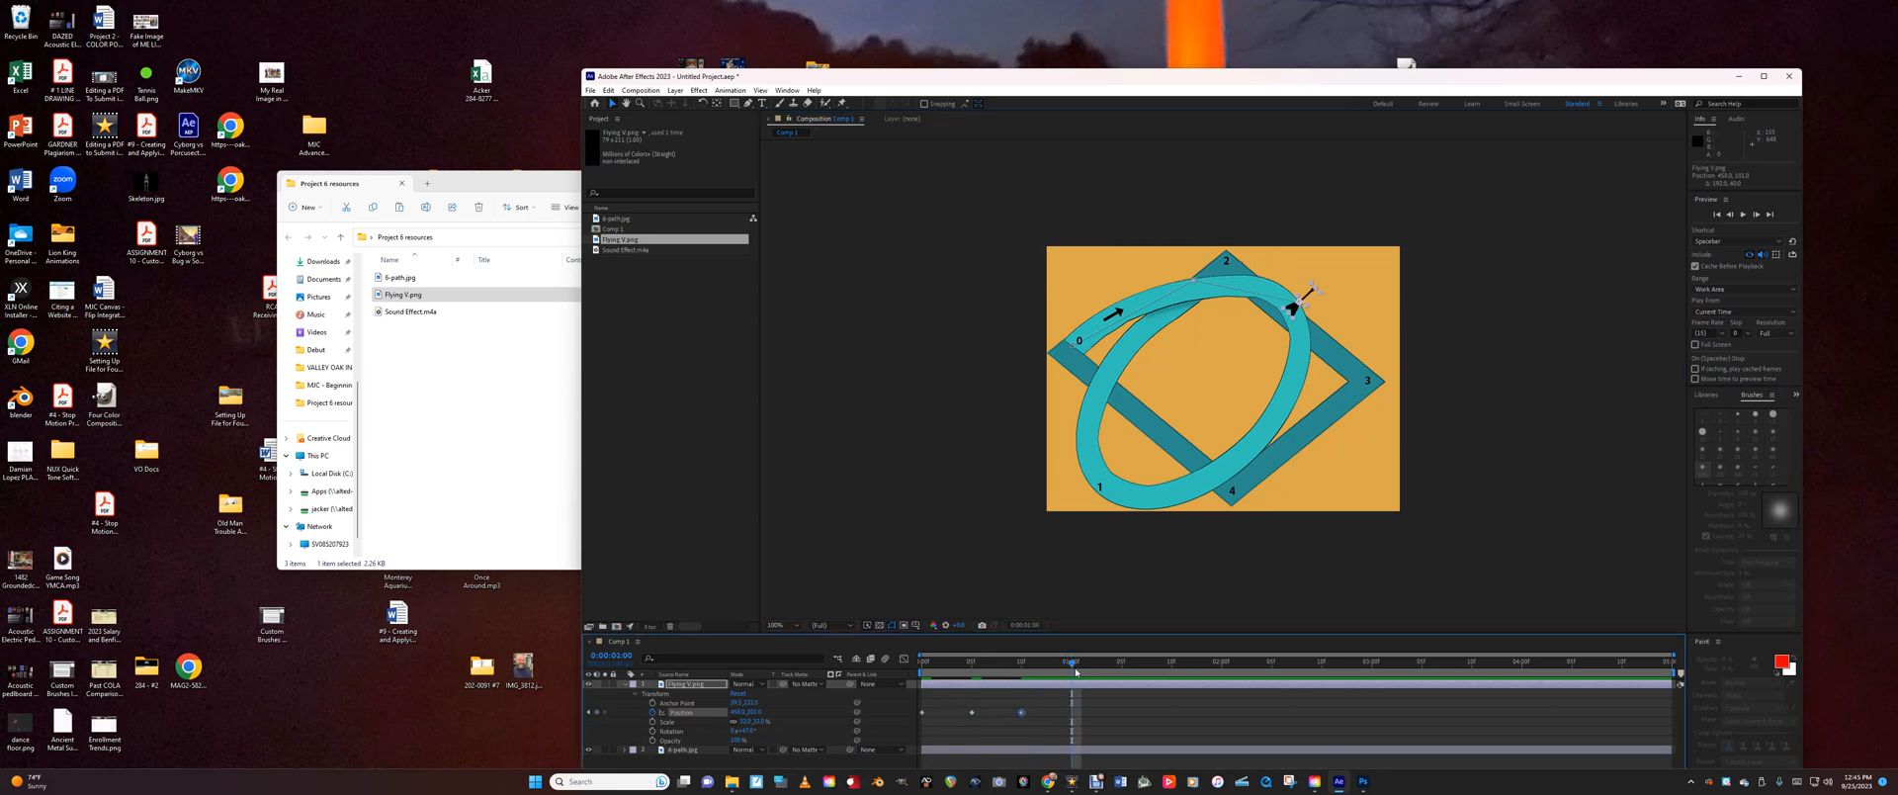
left_click_drag(1297, 306, 1266, 432)
Add Position keyframes at 0:00:01:05 and 0:00:01:10, moving the guitar along the oval's bottom to the 1 mark.
left_click_drag(1072, 665, 1121, 662)
left_click_drag(1269, 432, 1170, 499)
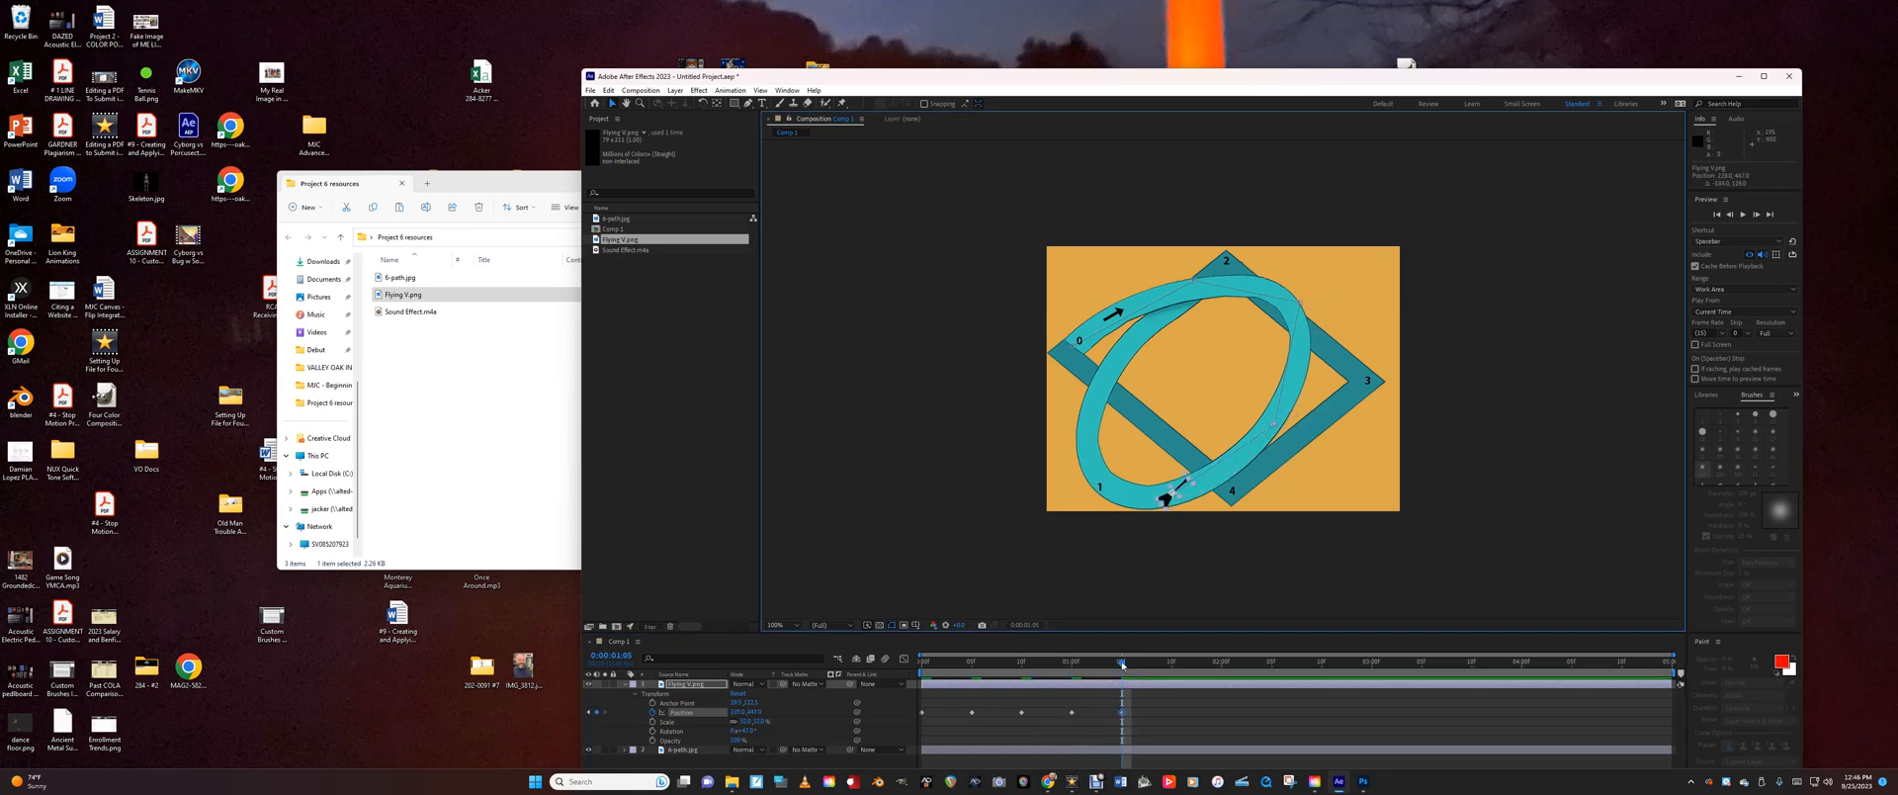
left_click_drag(1122, 664, 1173, 663)
left_click_drag(1168, 500, 1074, 443)
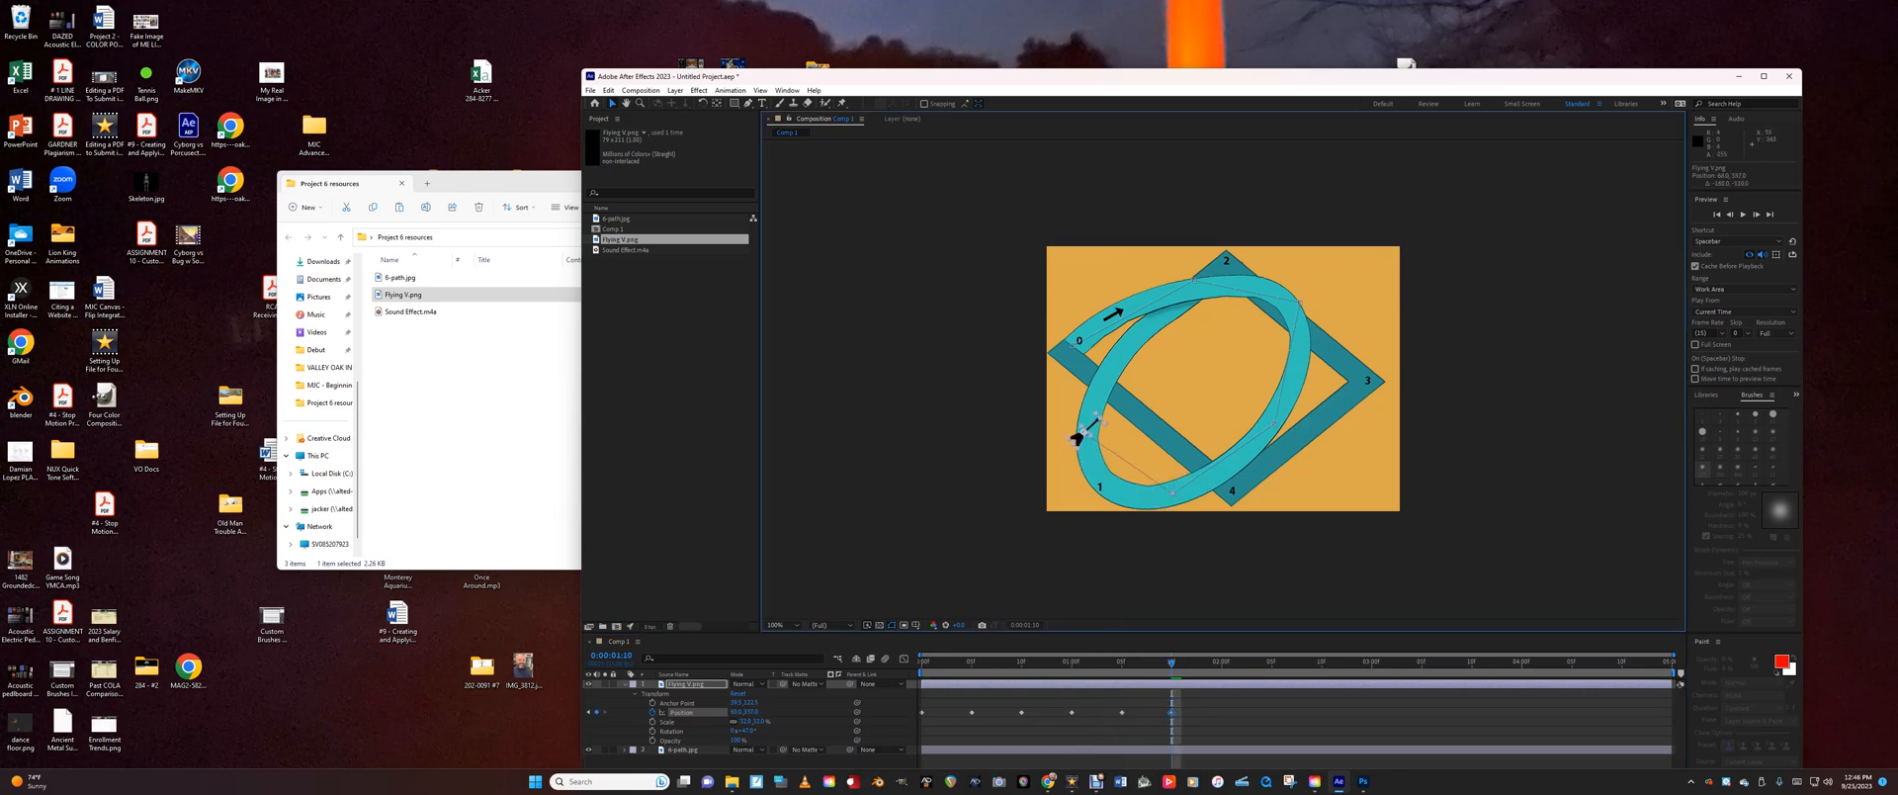
left_click_drag(1076, 439, 1094, 490)
Add a Position keyframe at 0:00:02:00 with the guitar at the 2 mark, and adjust the earlier motion path points to follow the oval.
left_click_drag(1174, 670, 1222, 669)
left_click_drag(1093, 480, 1218, 263)
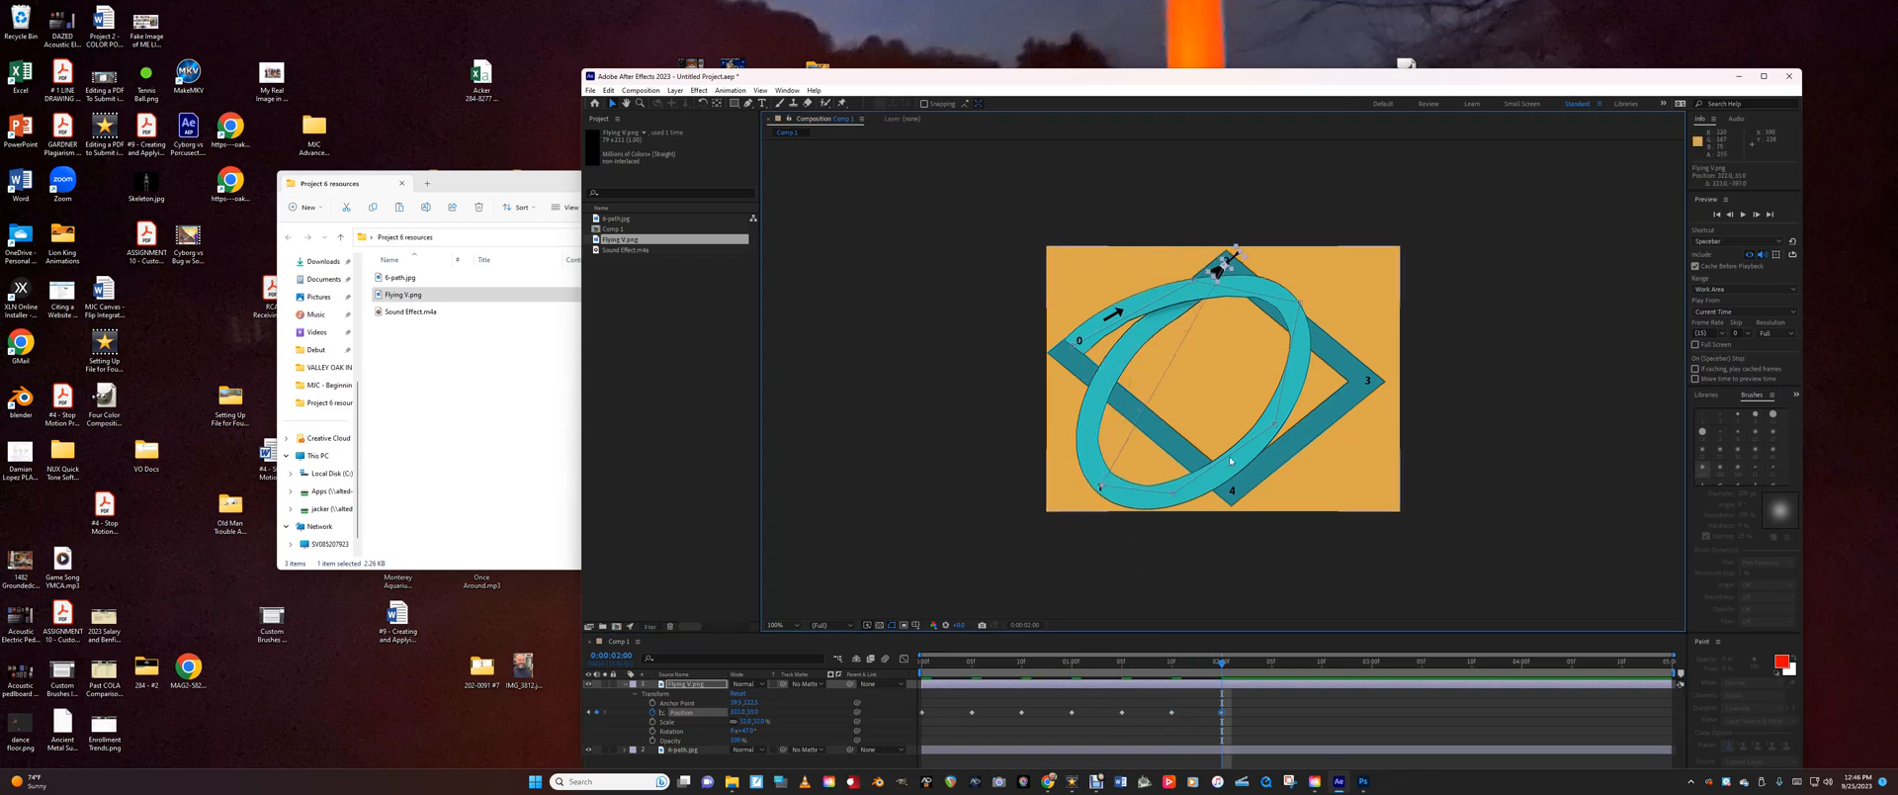
left_click_drag(1100, 486, 1085, 438)
left_click_drag(1173, 492, 1151, 505)
left_click_drag(1083, 437, 1081, 461)
left_click_drag(1275, 423, 1272, 431)
left_click_drag(1294, 303, 1300, 313)
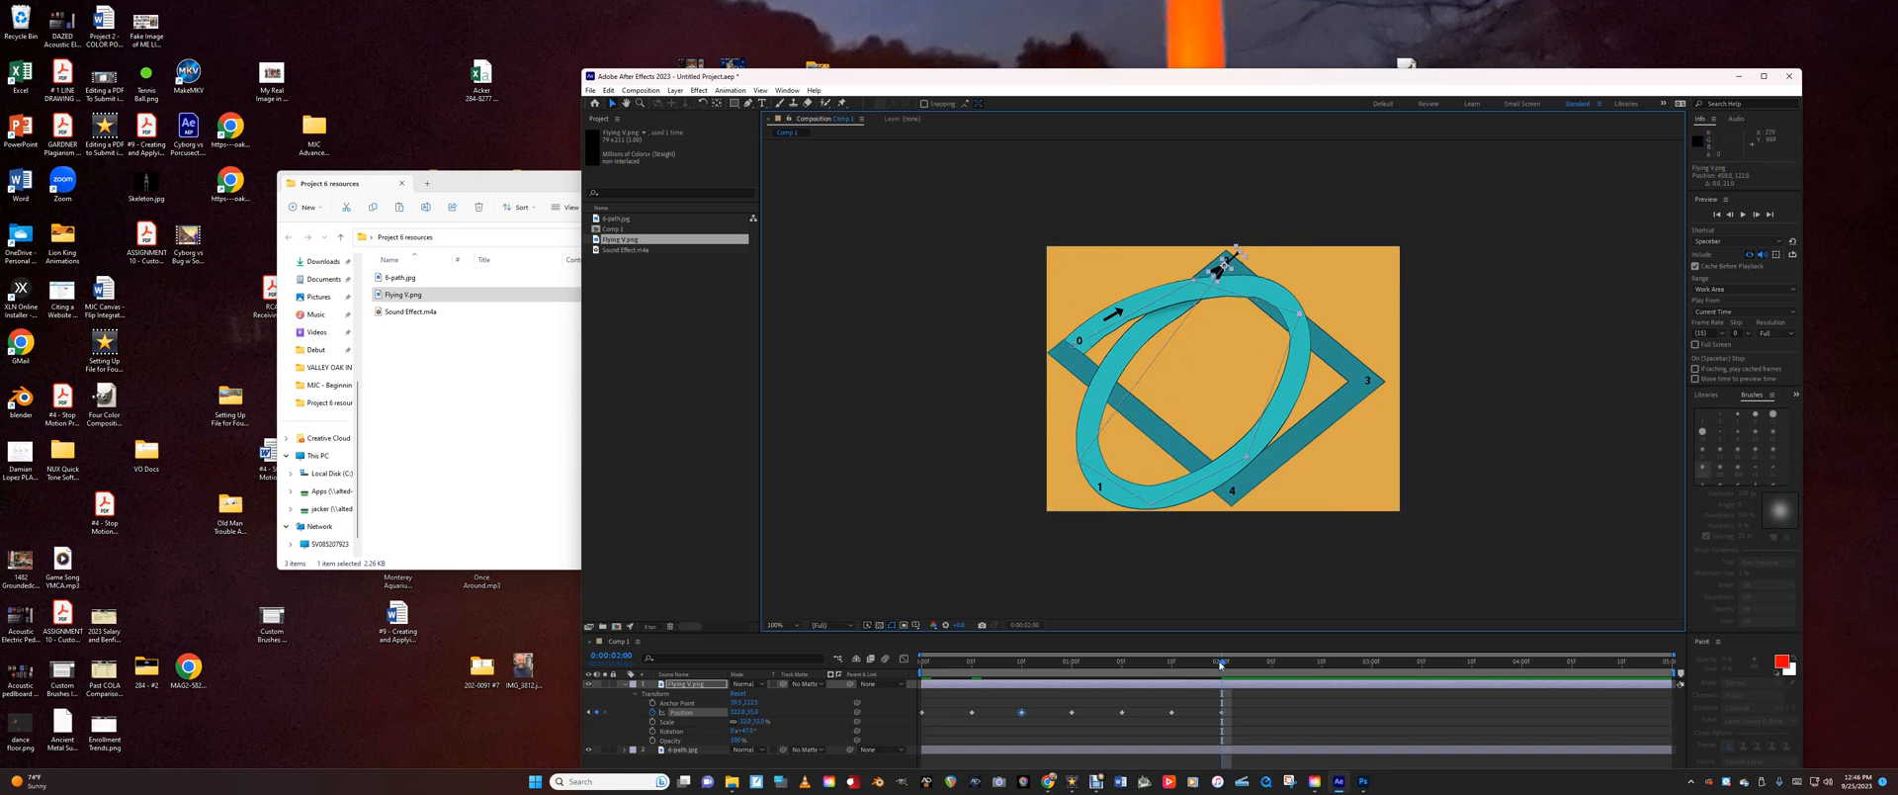
Add Position keyframes at 0:00:00:08 and 0:00:00:12, moving the guitar onto the oval's upper-right curve and right side.
left_click_drag(1221, 667, 825, 682)
left_click_drag(935, 664, 994, 657)
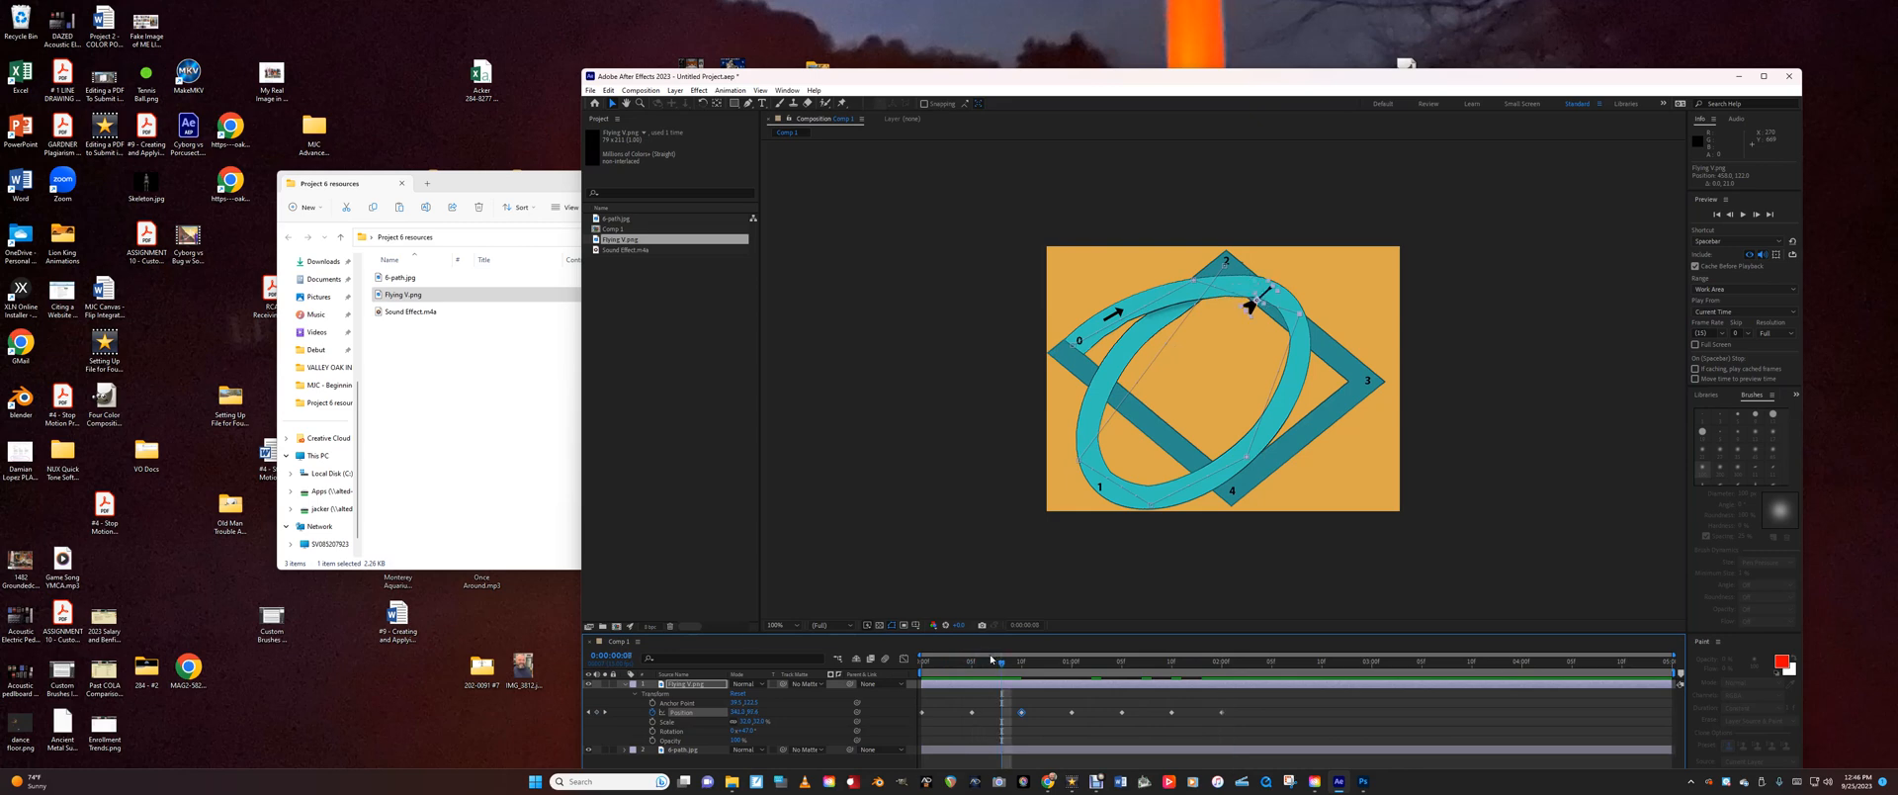
left_click_drag(1249, 306, 1267, 299)
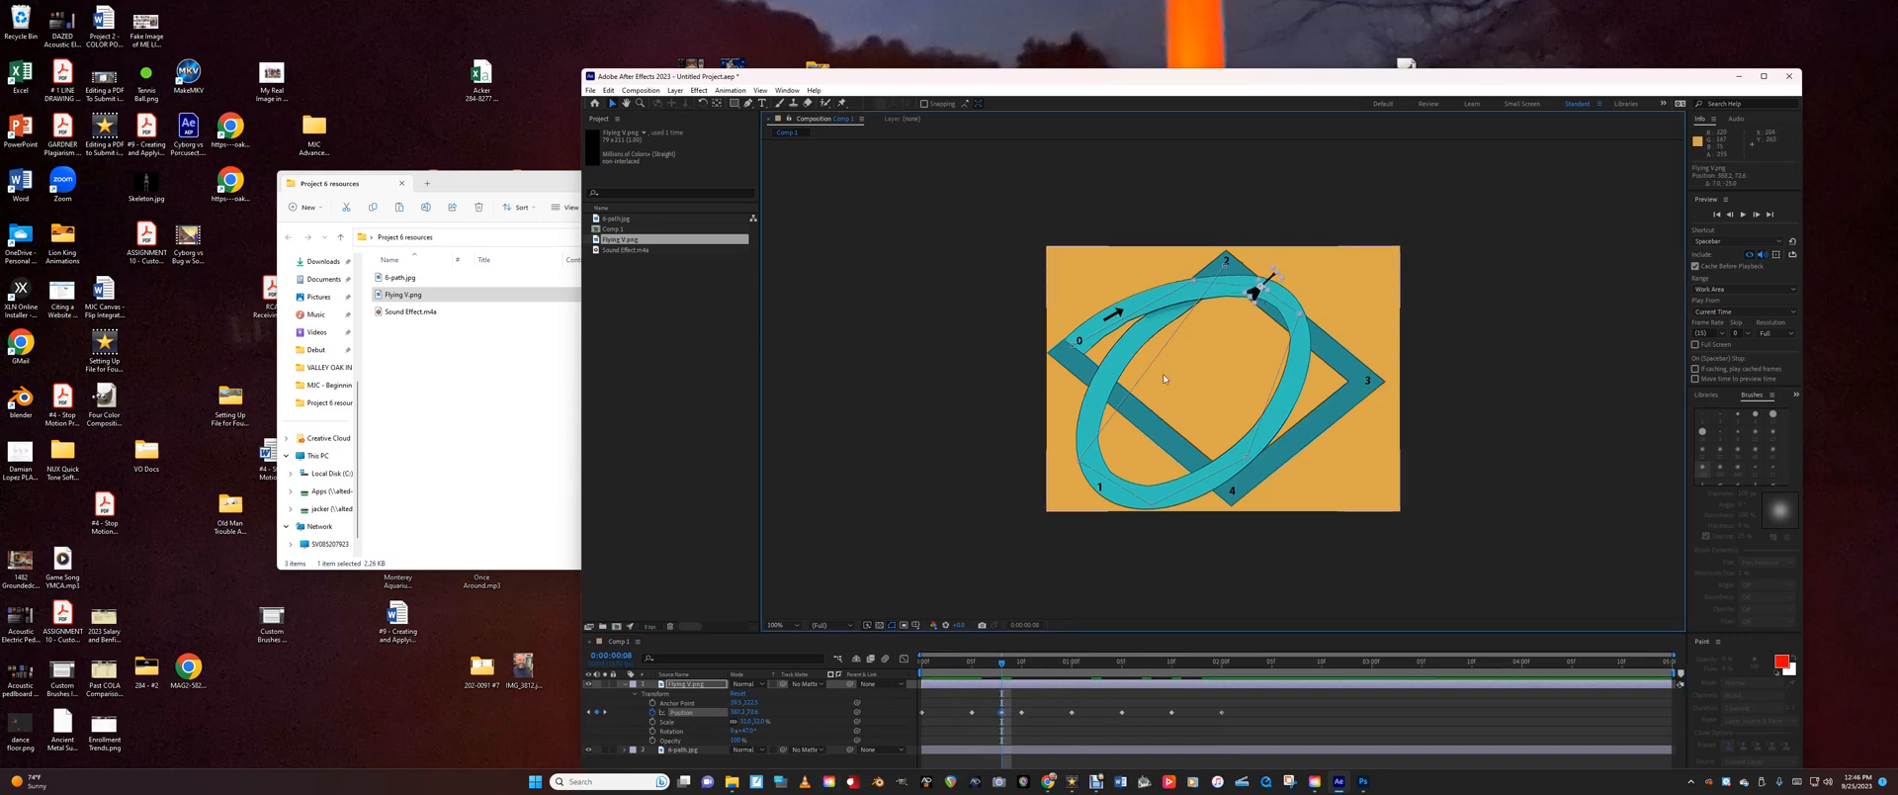
left_click_drag(1003, 667, 1042, 672)
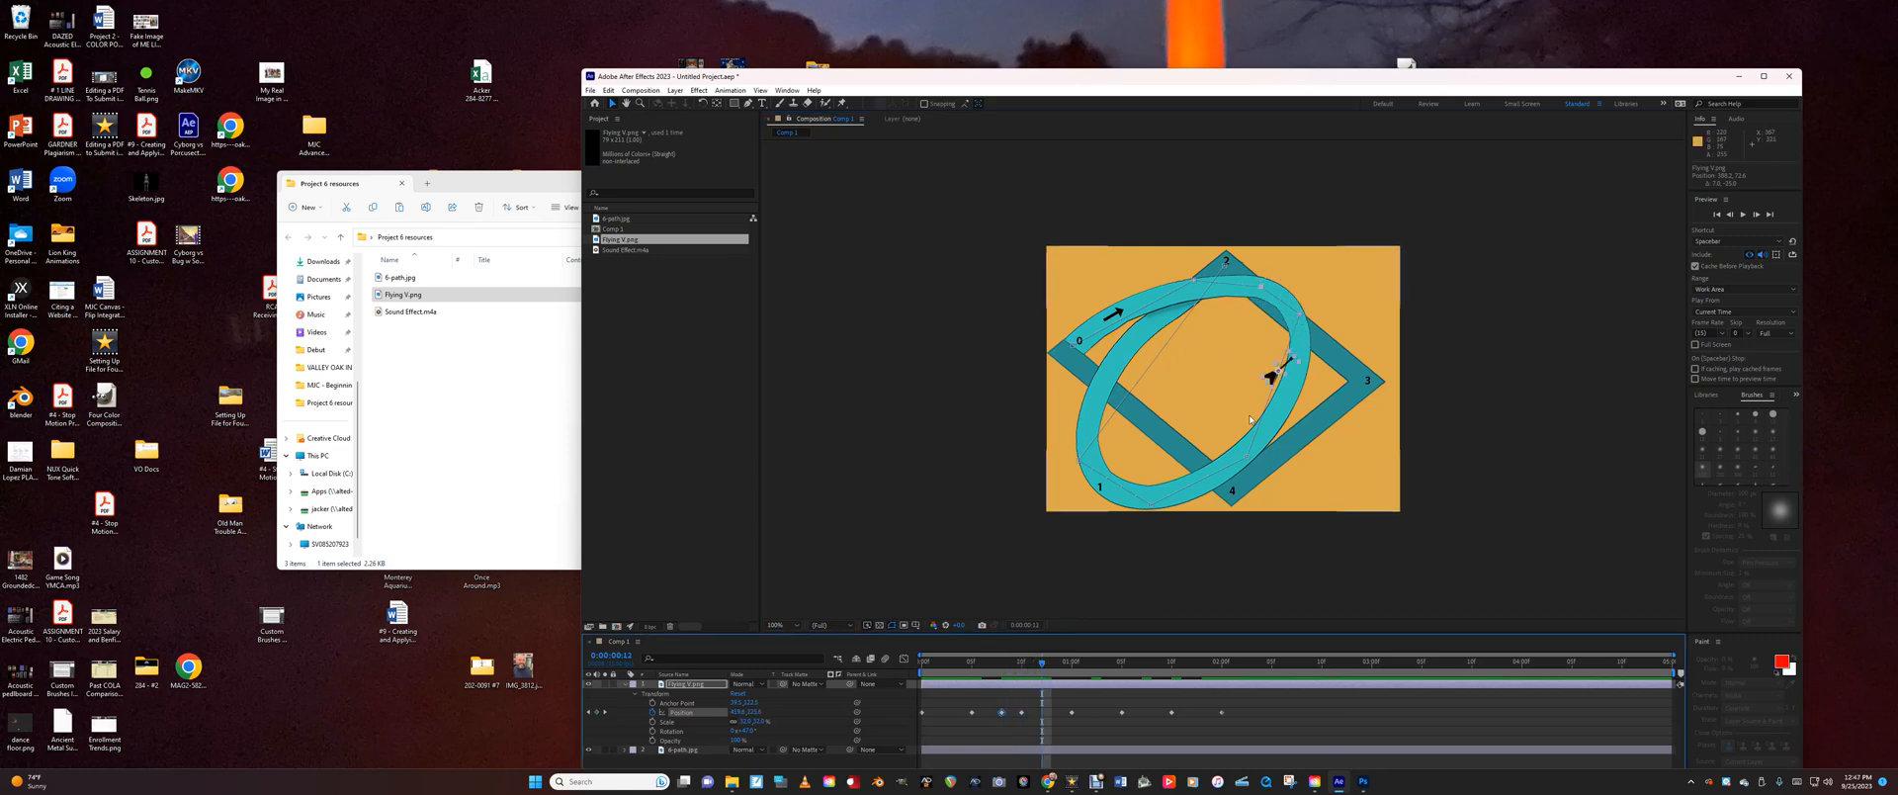
left_click_drag(1272, 379, 1284, 391)
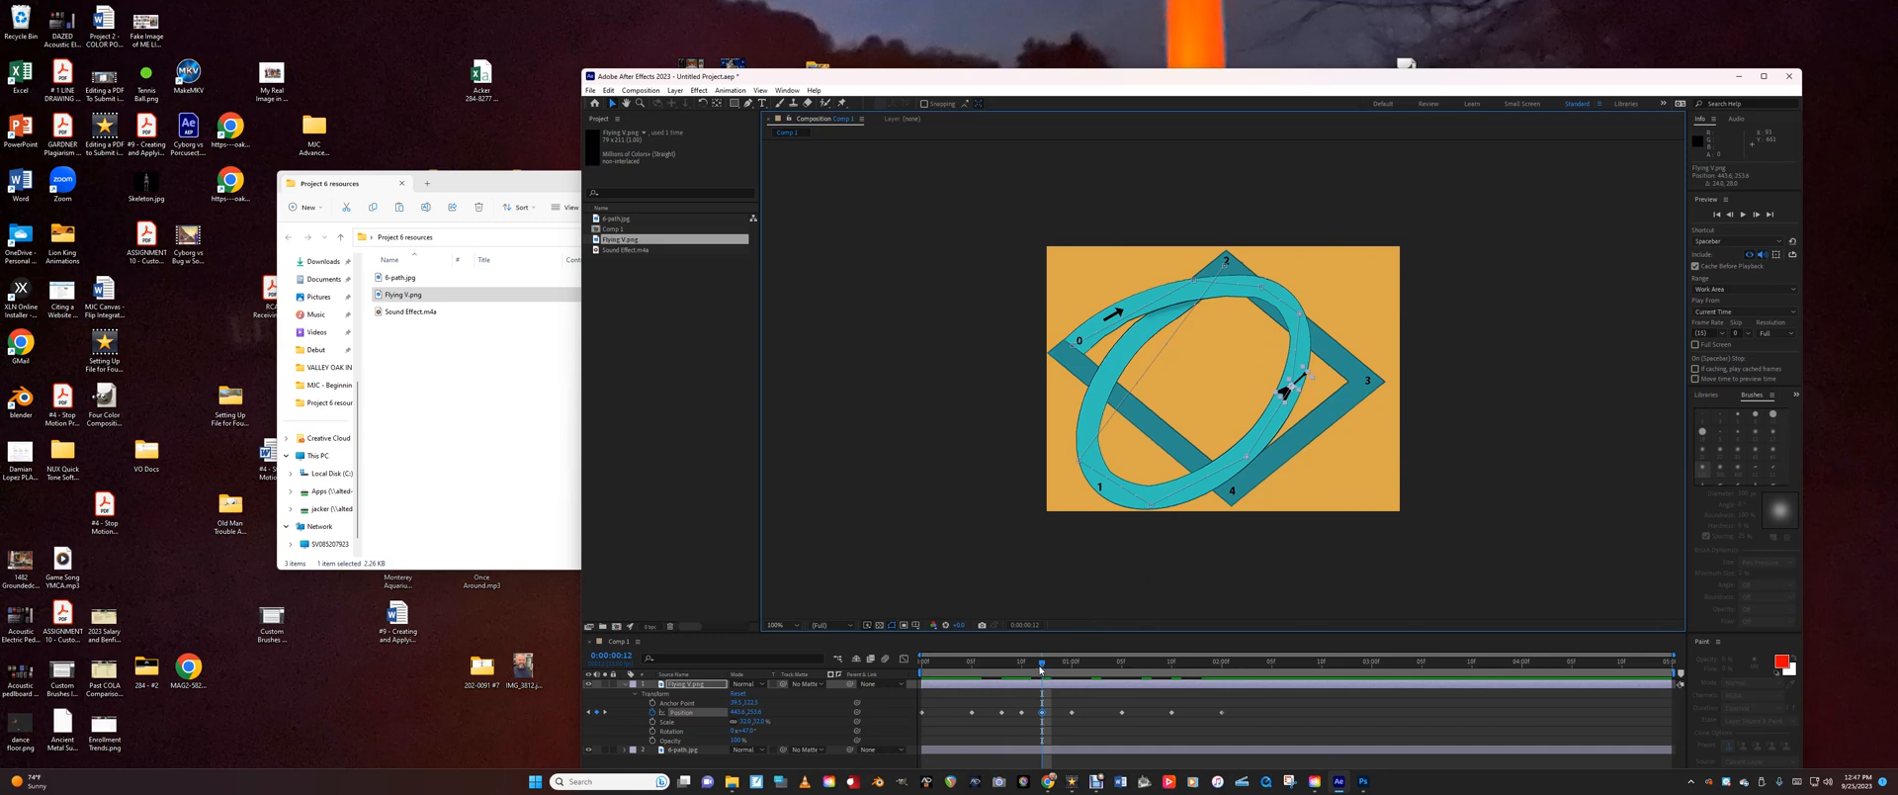
Add Position keyframes at 0:00:01:12 and 0:00:01:08 along the oval's left side, and adjust the motion path point between them.
left_click_drag(1042, 669, 1189, 649)
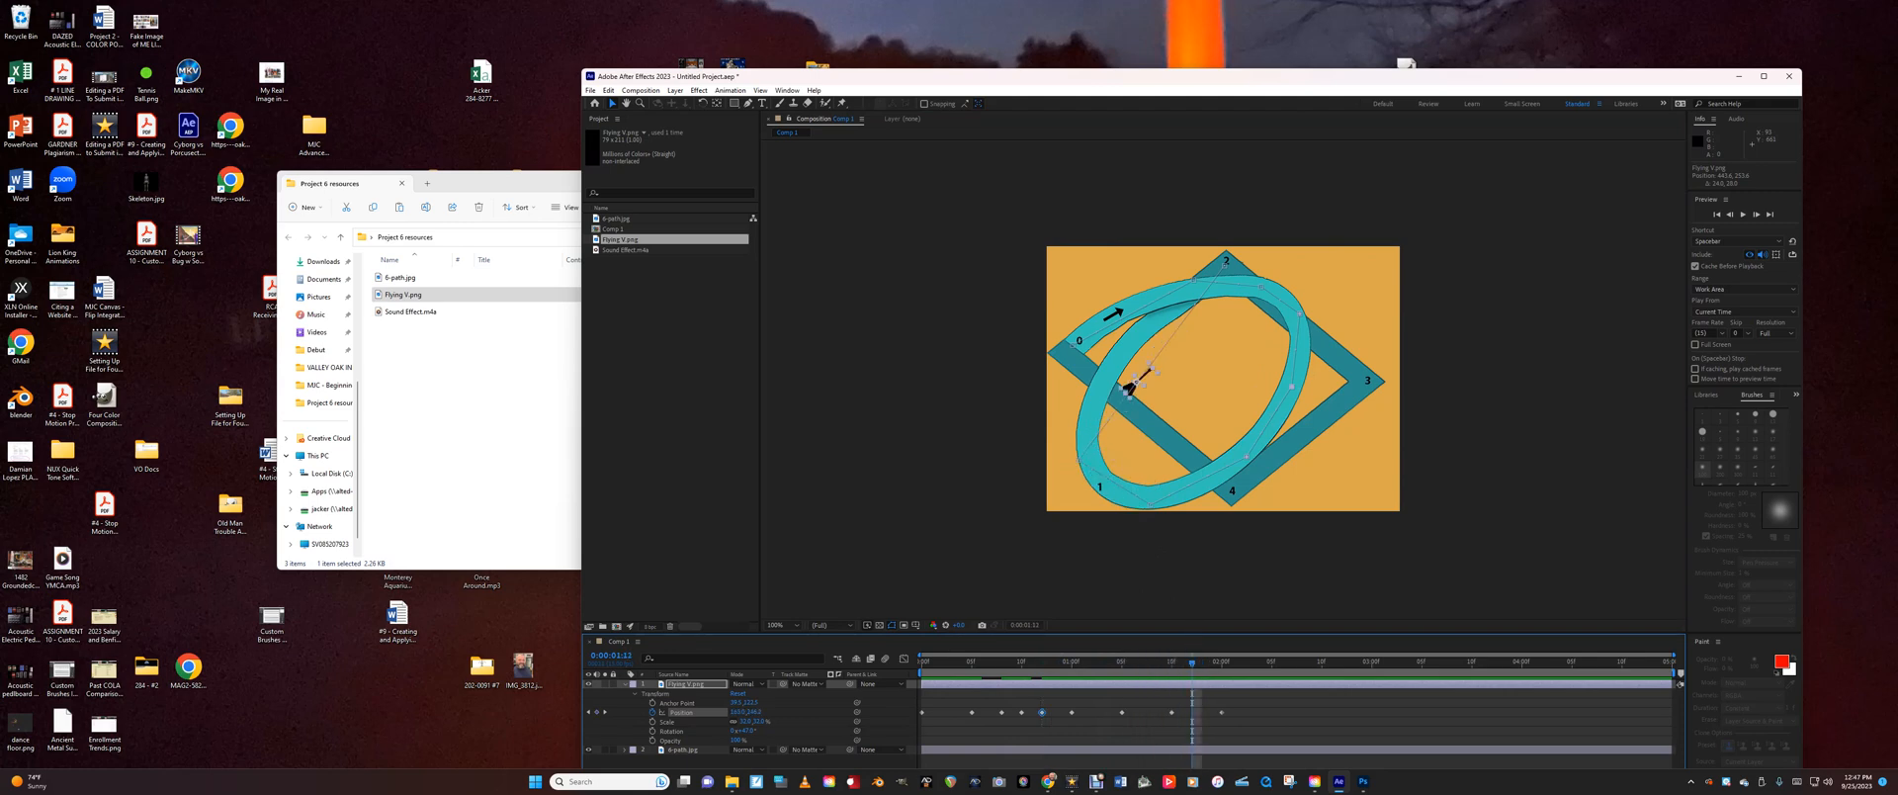
left_click(1131, 386)
left_click_drag(1129, 388, 1119, 349)
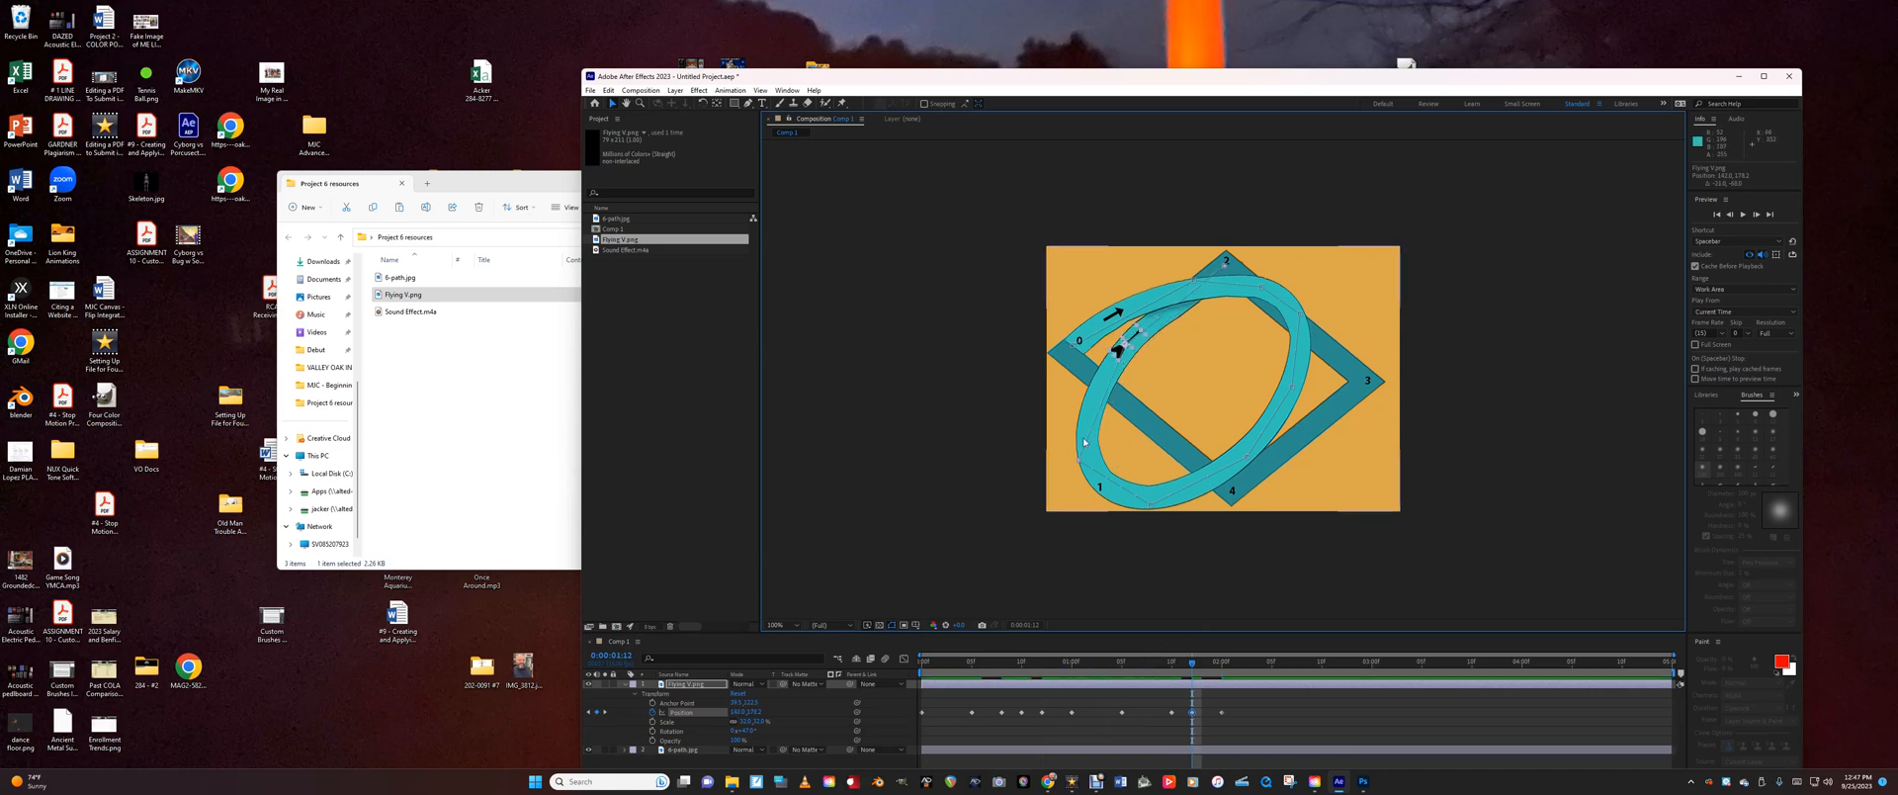
left_click_drag(1192, 665, 1153, 678)
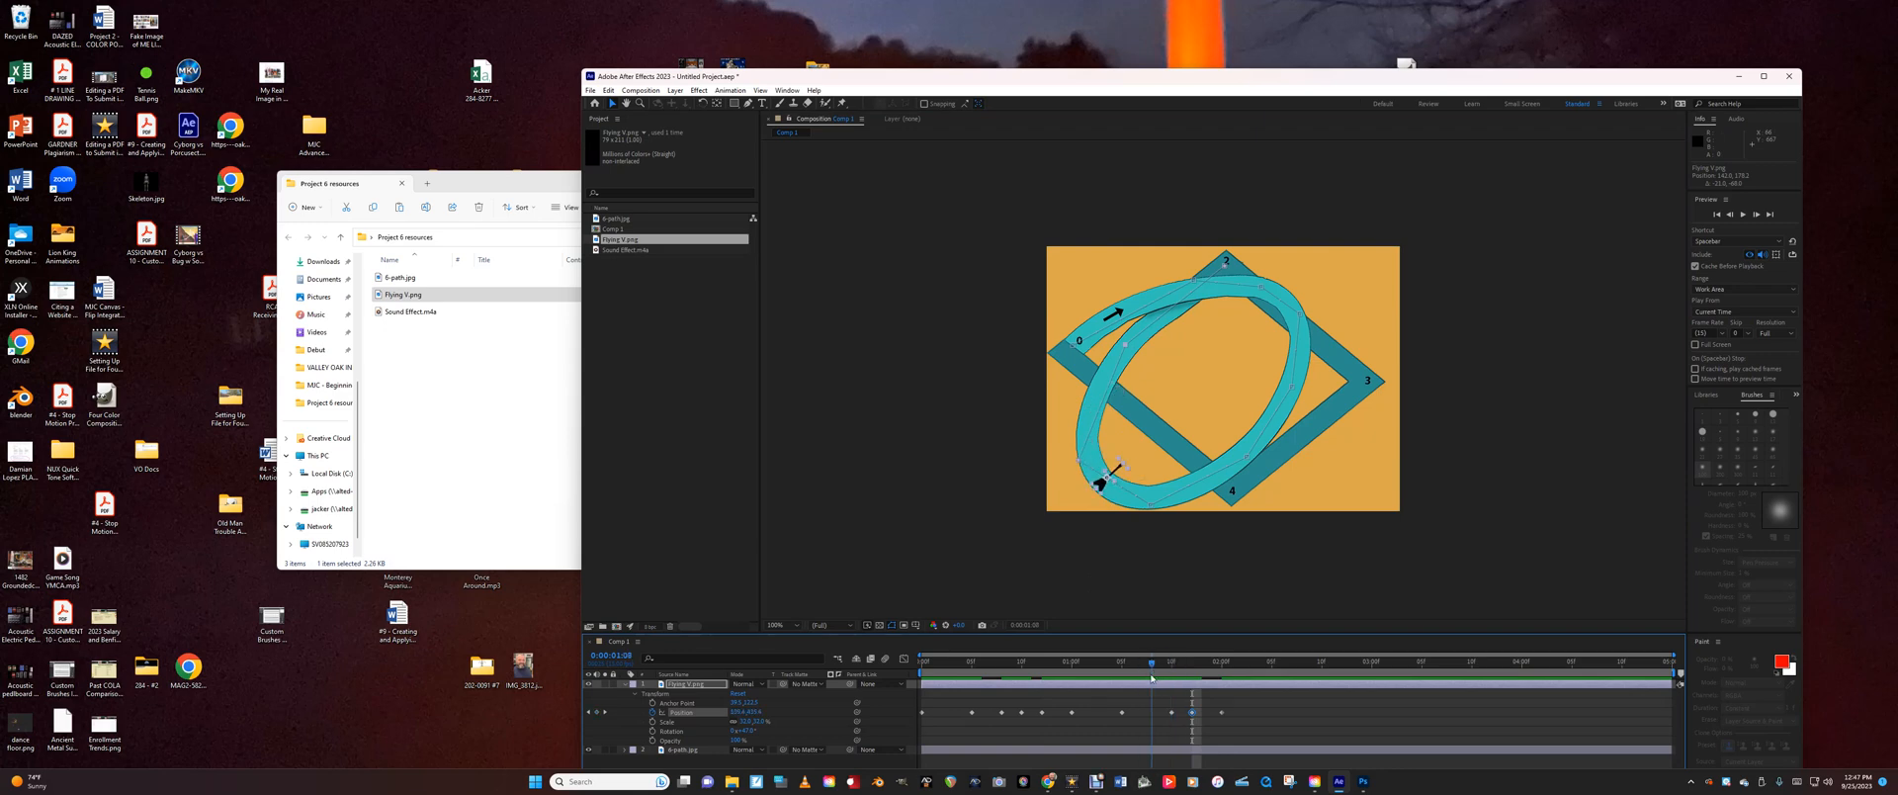
left_click_drag(1098, 483, 1102, 490)
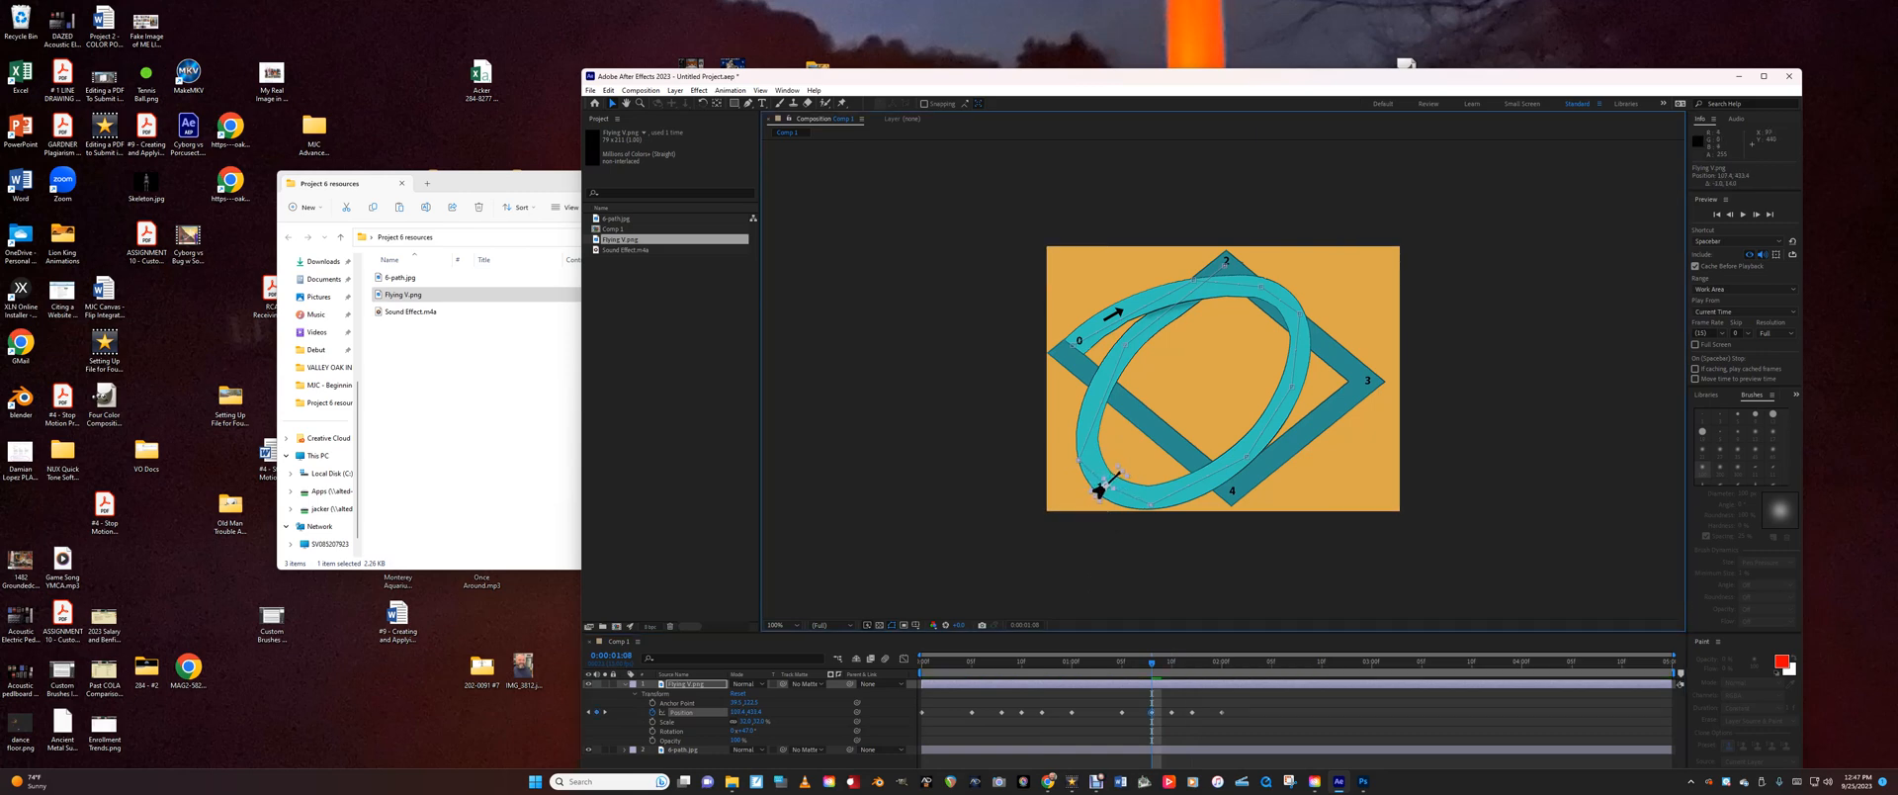
left_click_drag(1078, 460, 1083, 452)
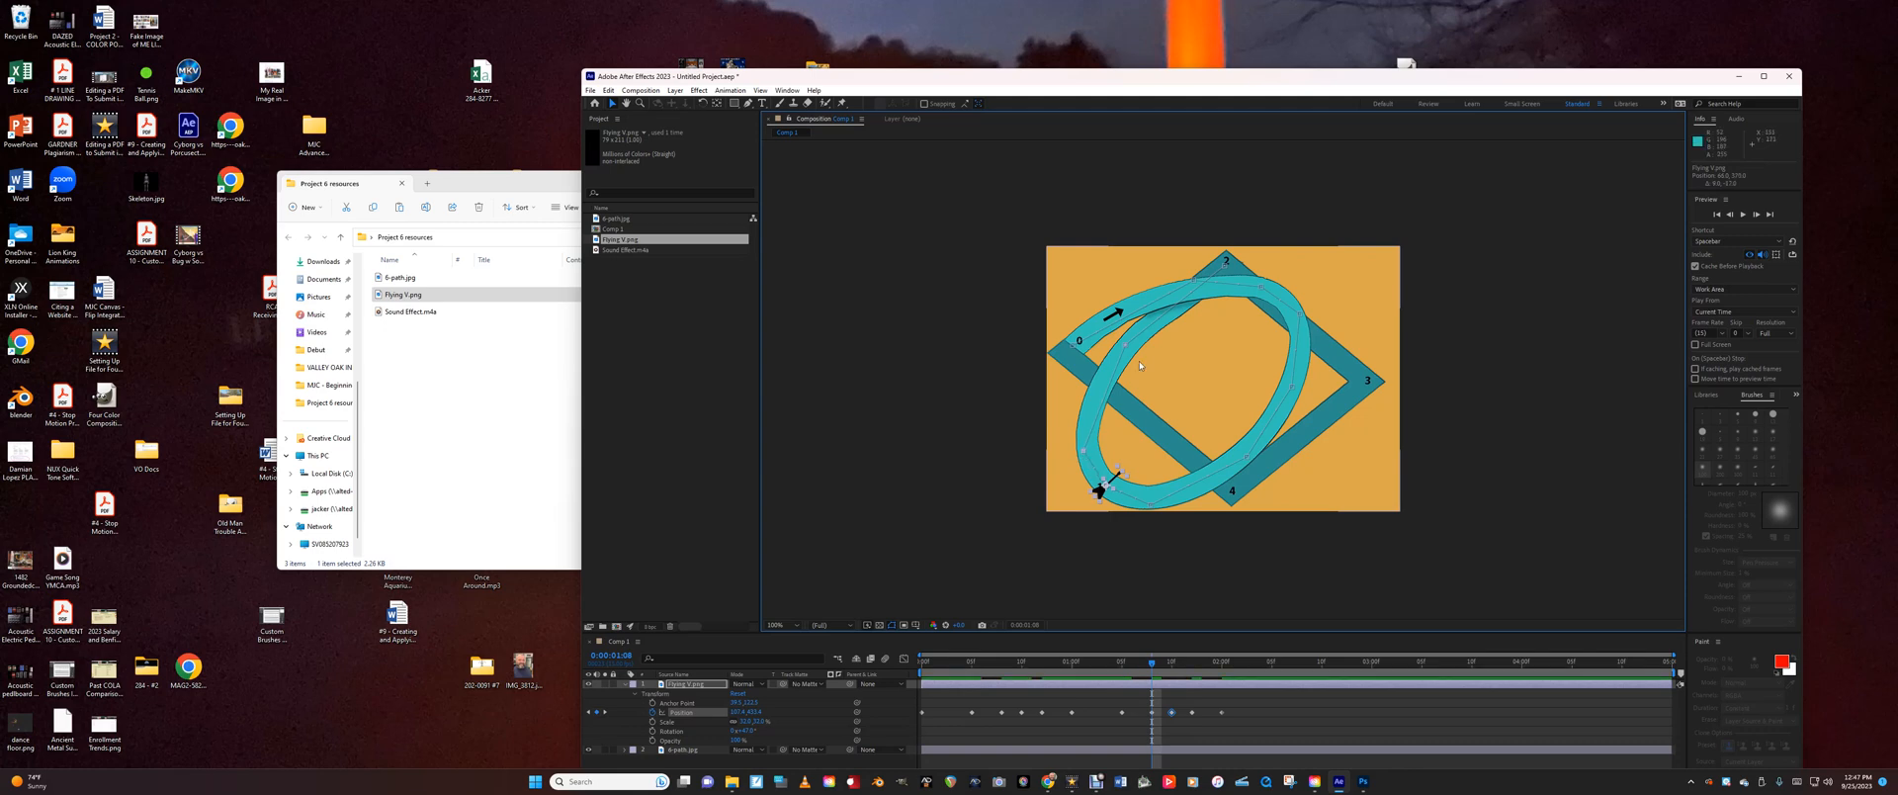
Preview the guitar's motion around the oval from the start of the composition.
key("Home")
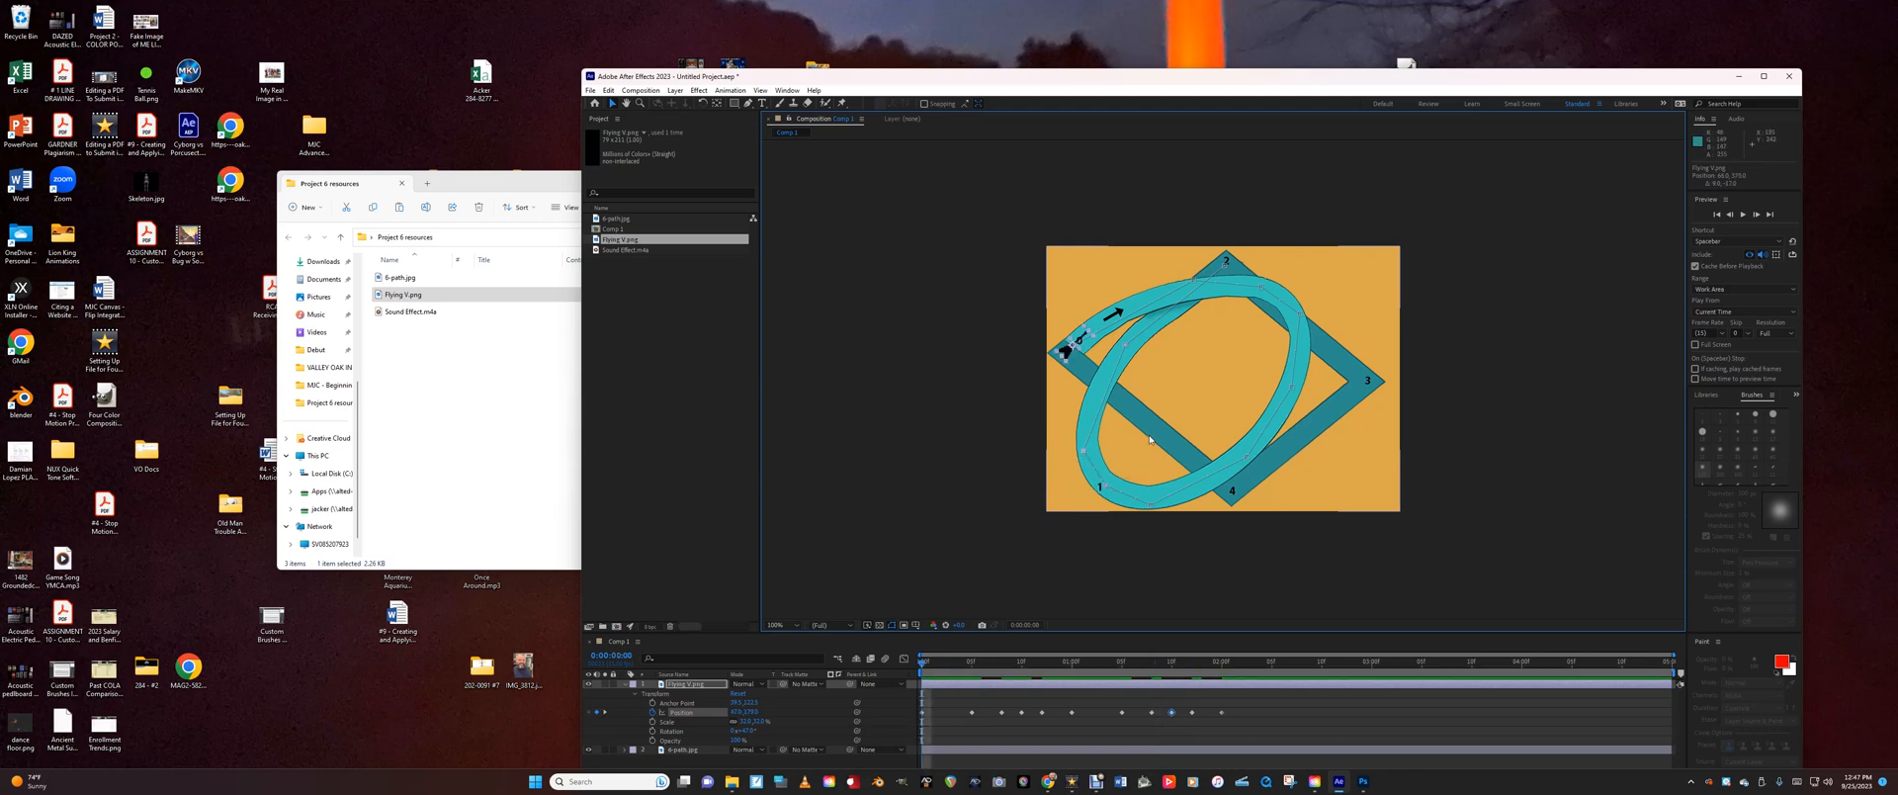
key("space")
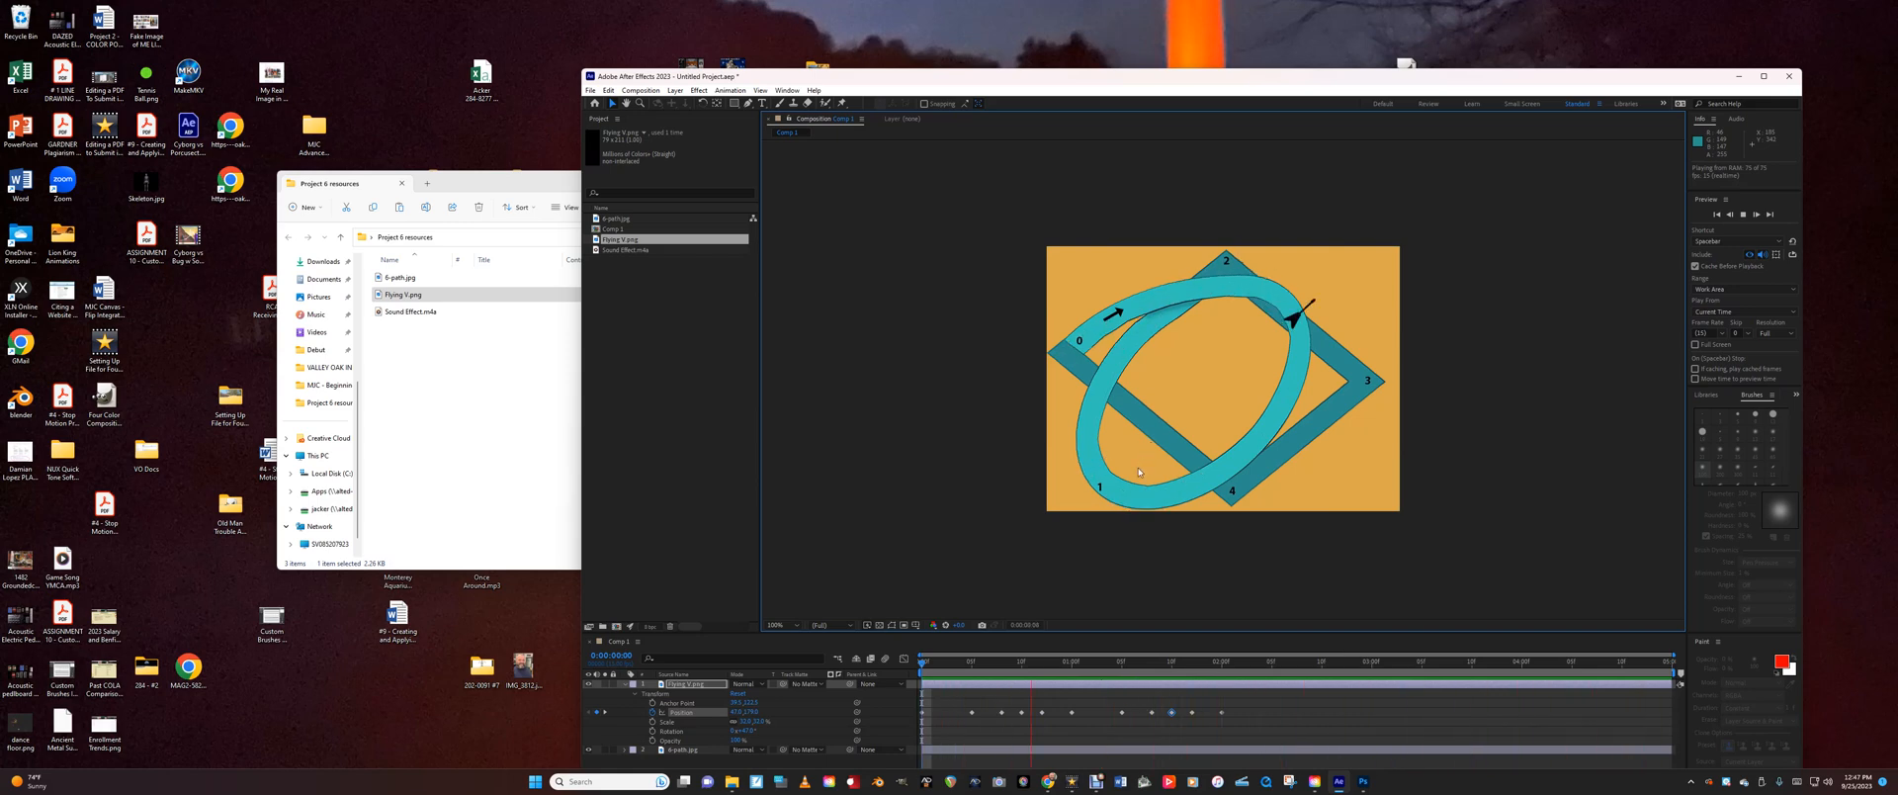
key("space")
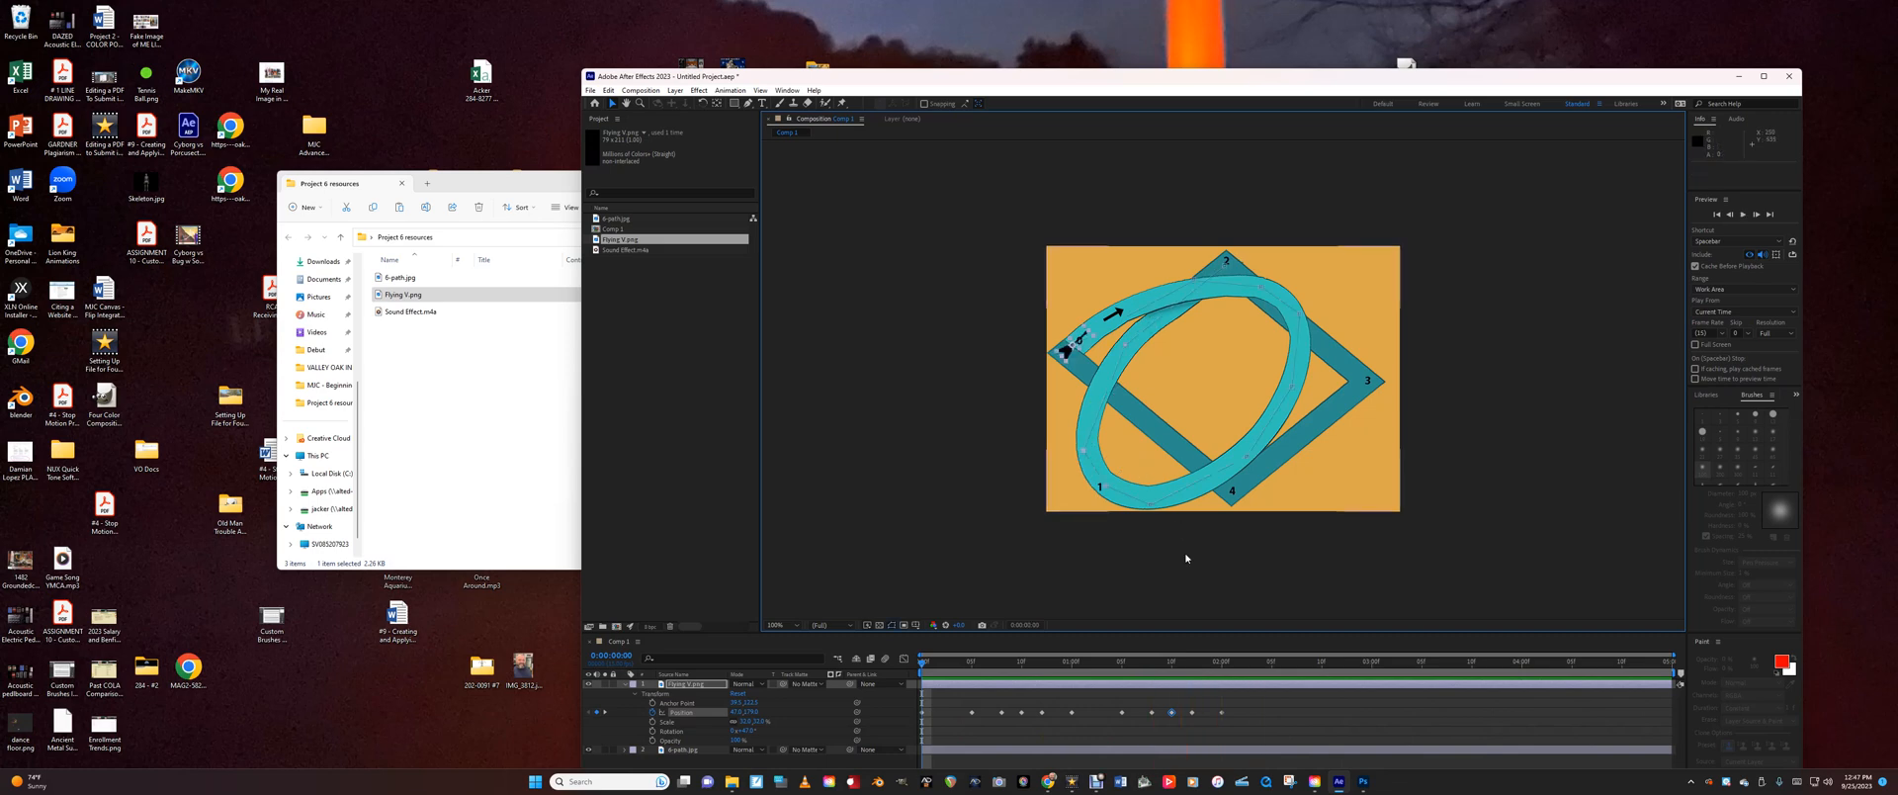
Add Position keyframes at 0:00:03:00, 0:00:04:00 and 0:00:04:14, placing the guitar at the 3 mark, the 4 mark and the 0 start.
left_click(1223, 671)
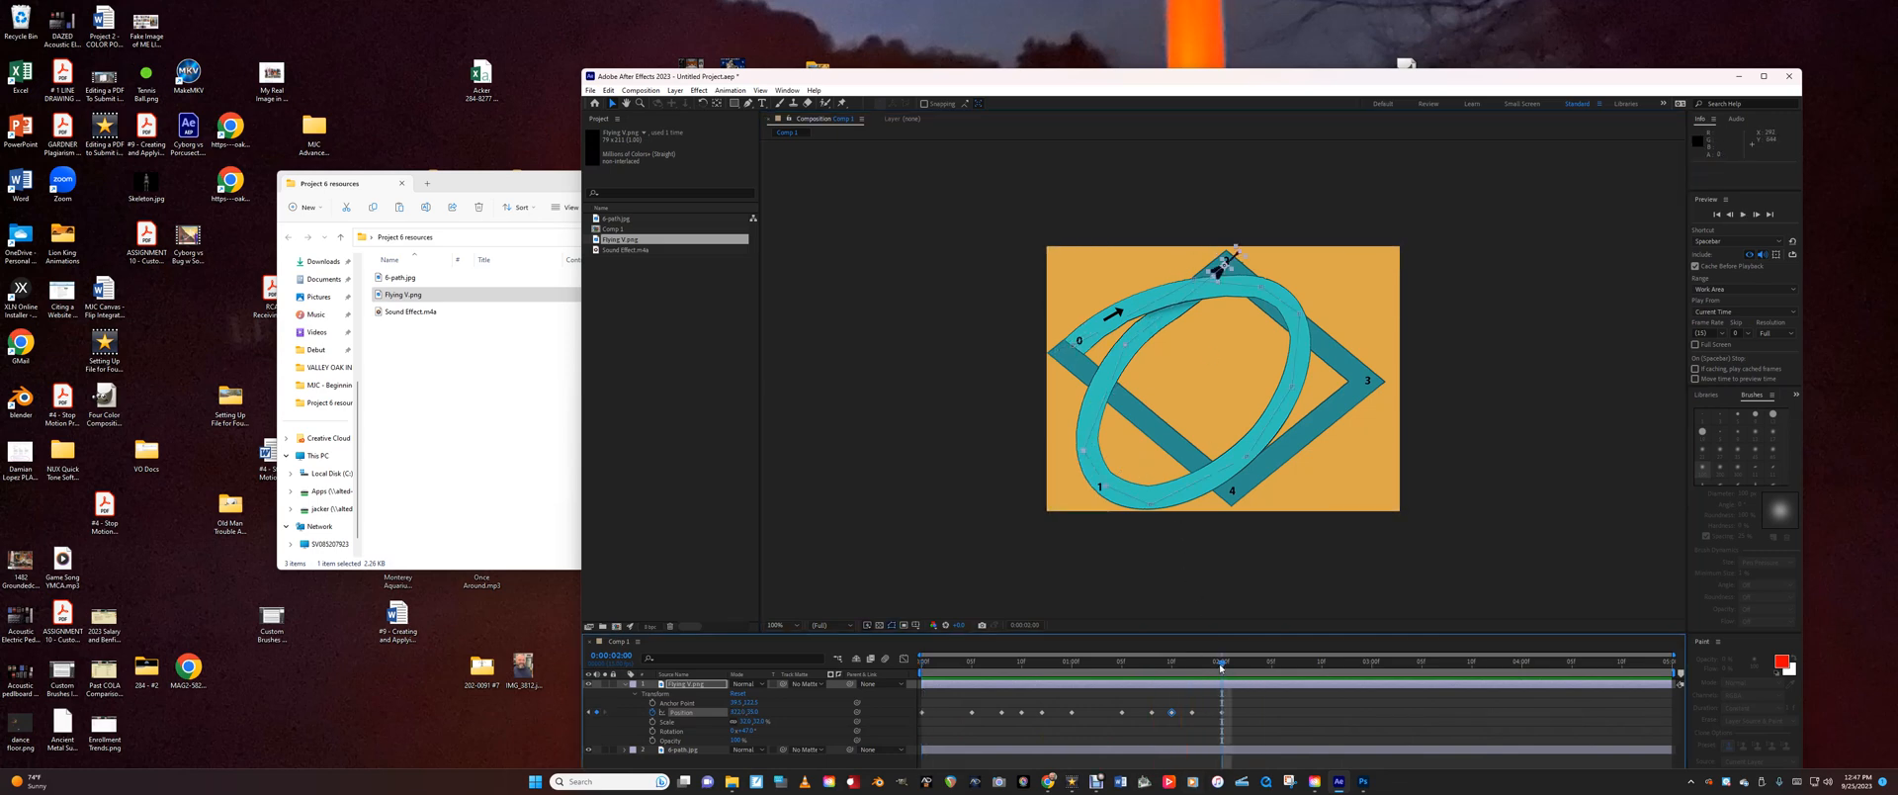
left_click_drag(1221, 668, 1371, 669)
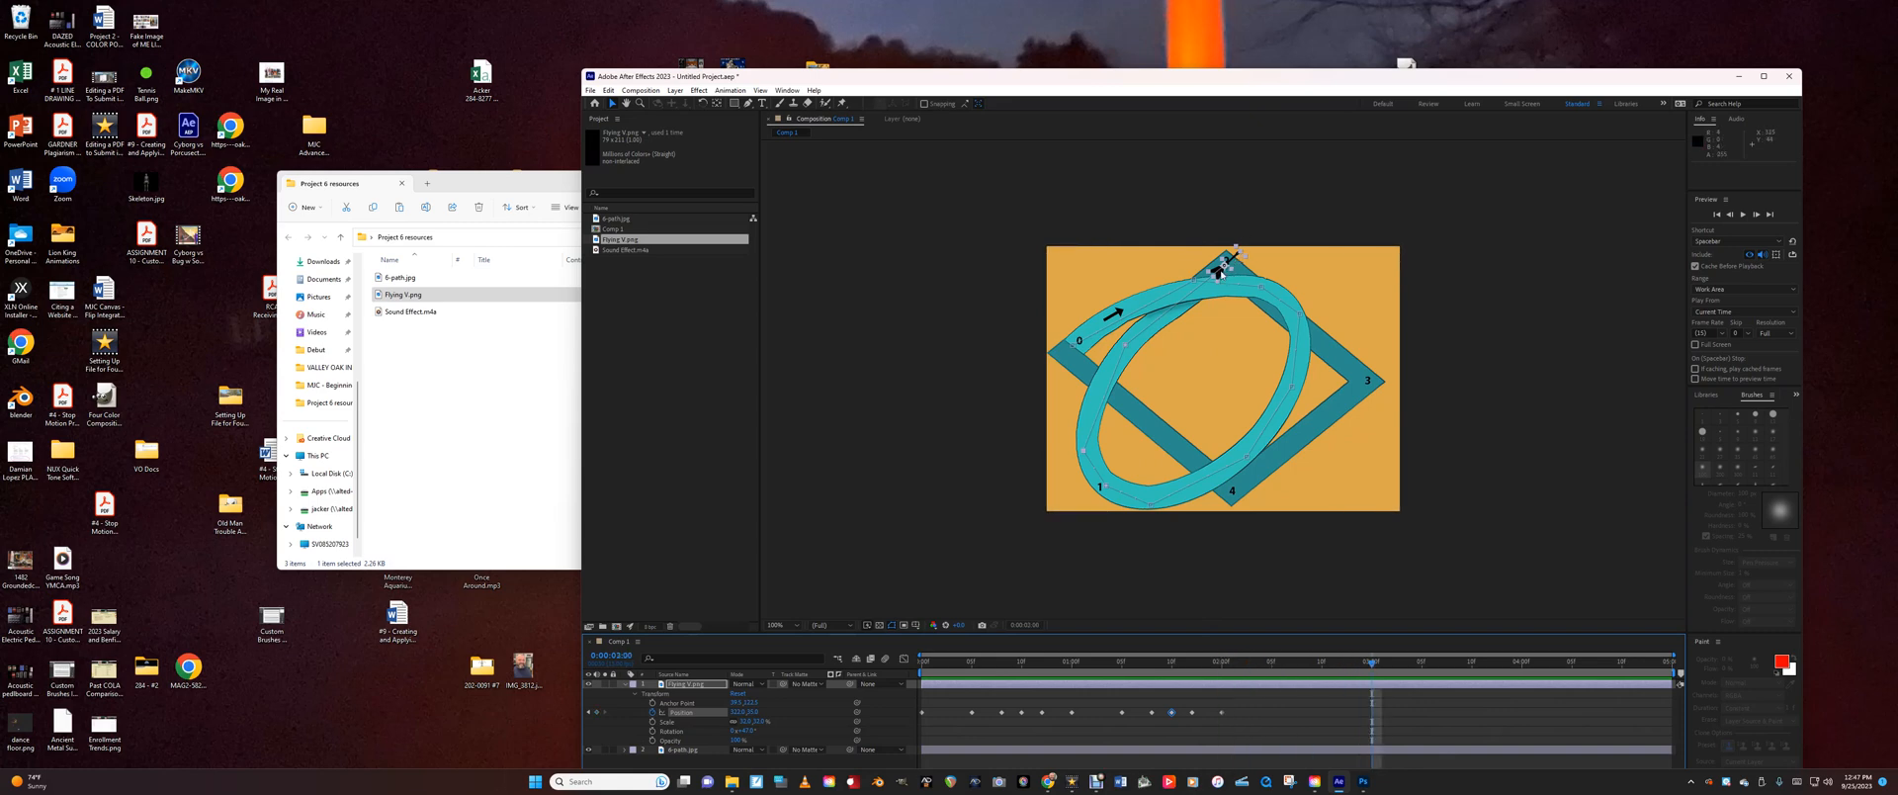
left_click_drag(1218, 275, 1360, 389)
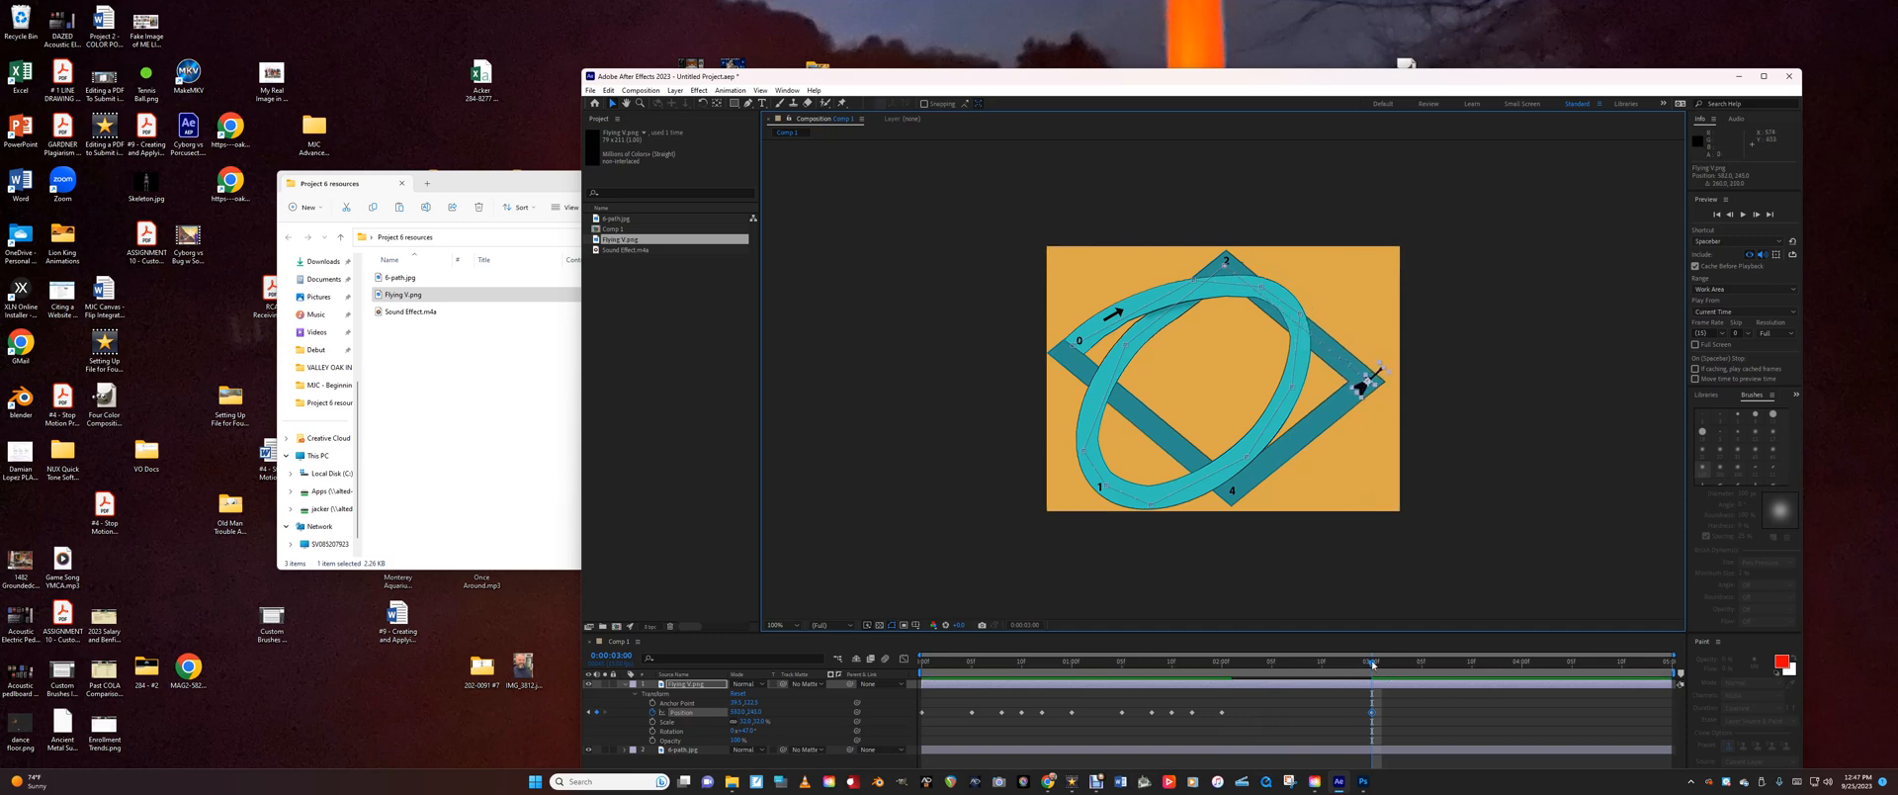
left_click_drag(1373, 665, 1522, 663)
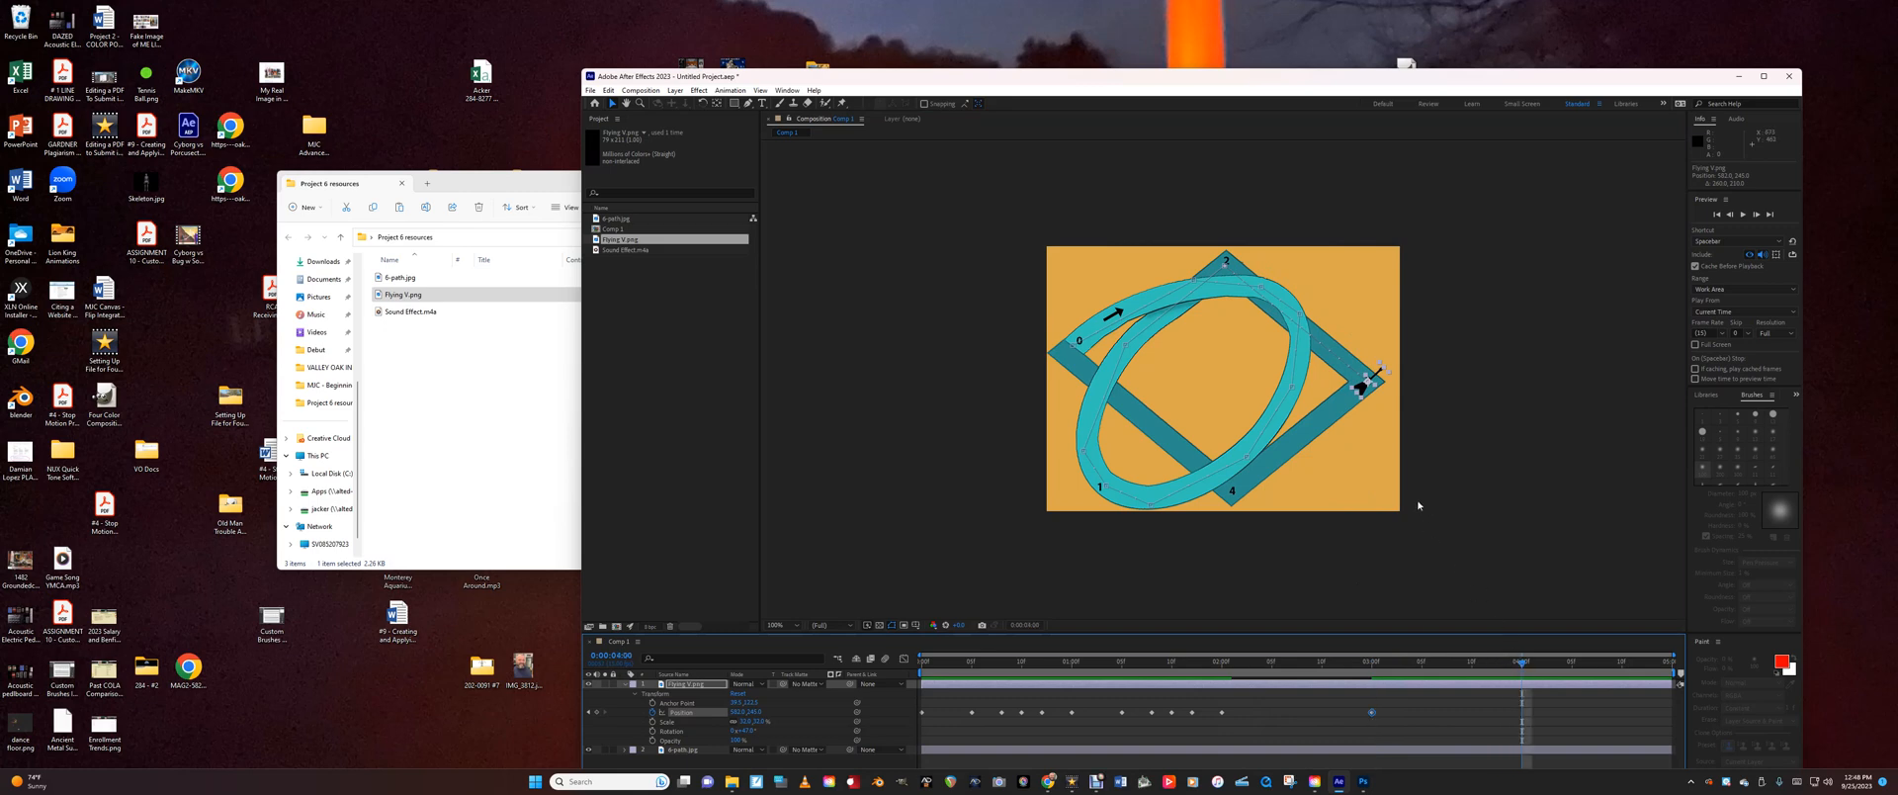
left_click_drag(1362, 386, 1226, 494)
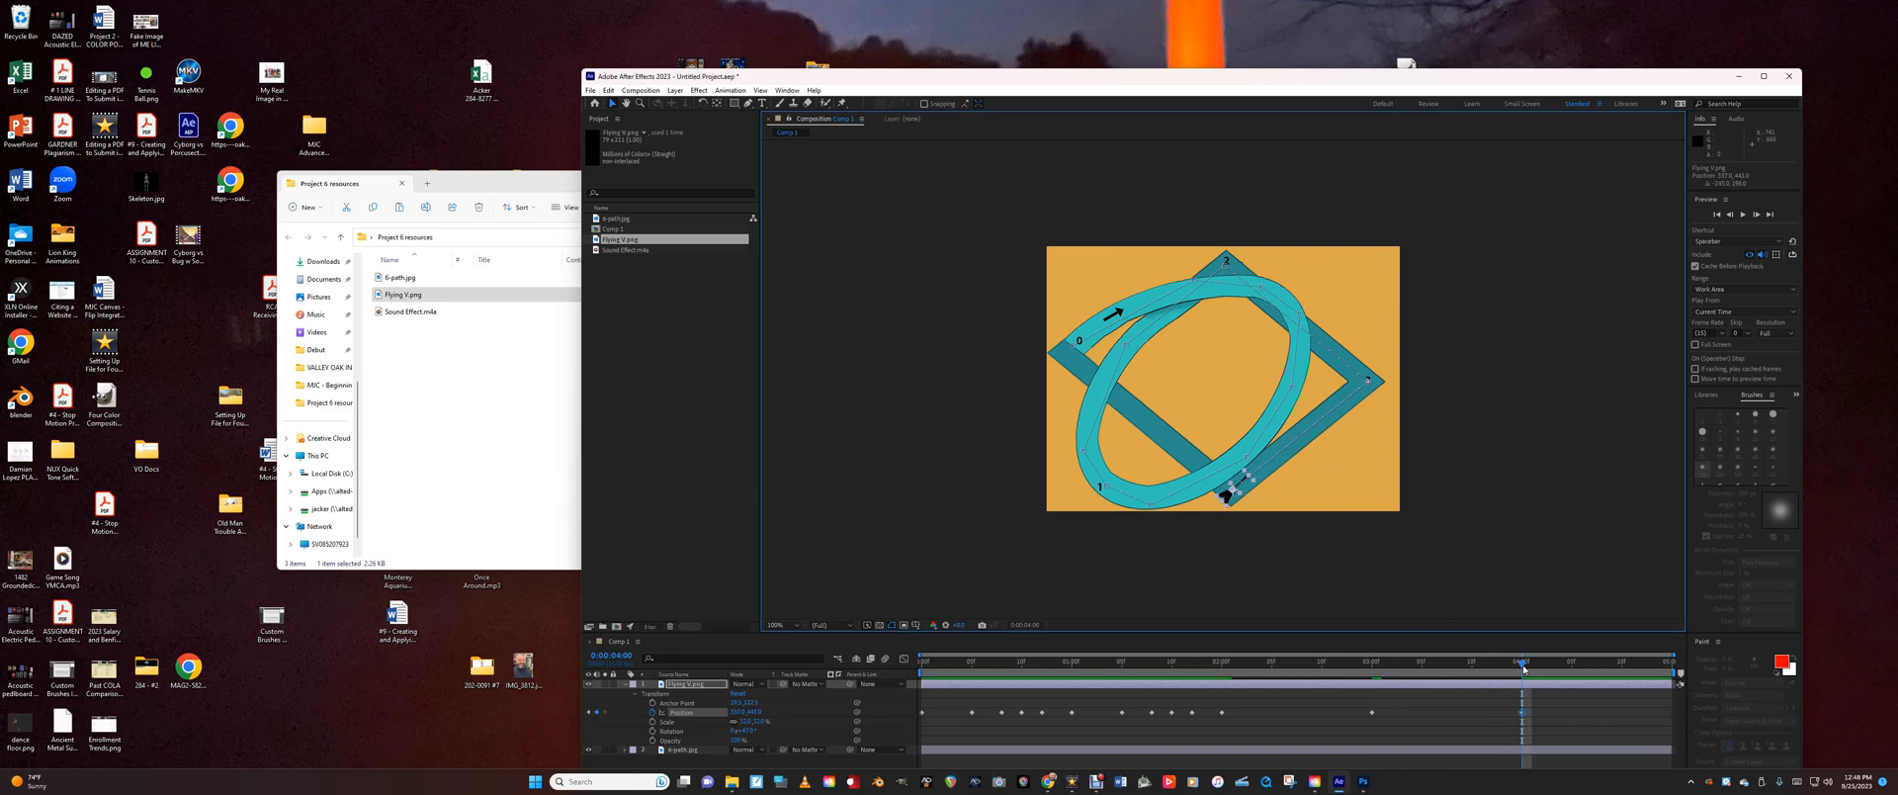
left_click_drag(1521, 670, 1663, 664)
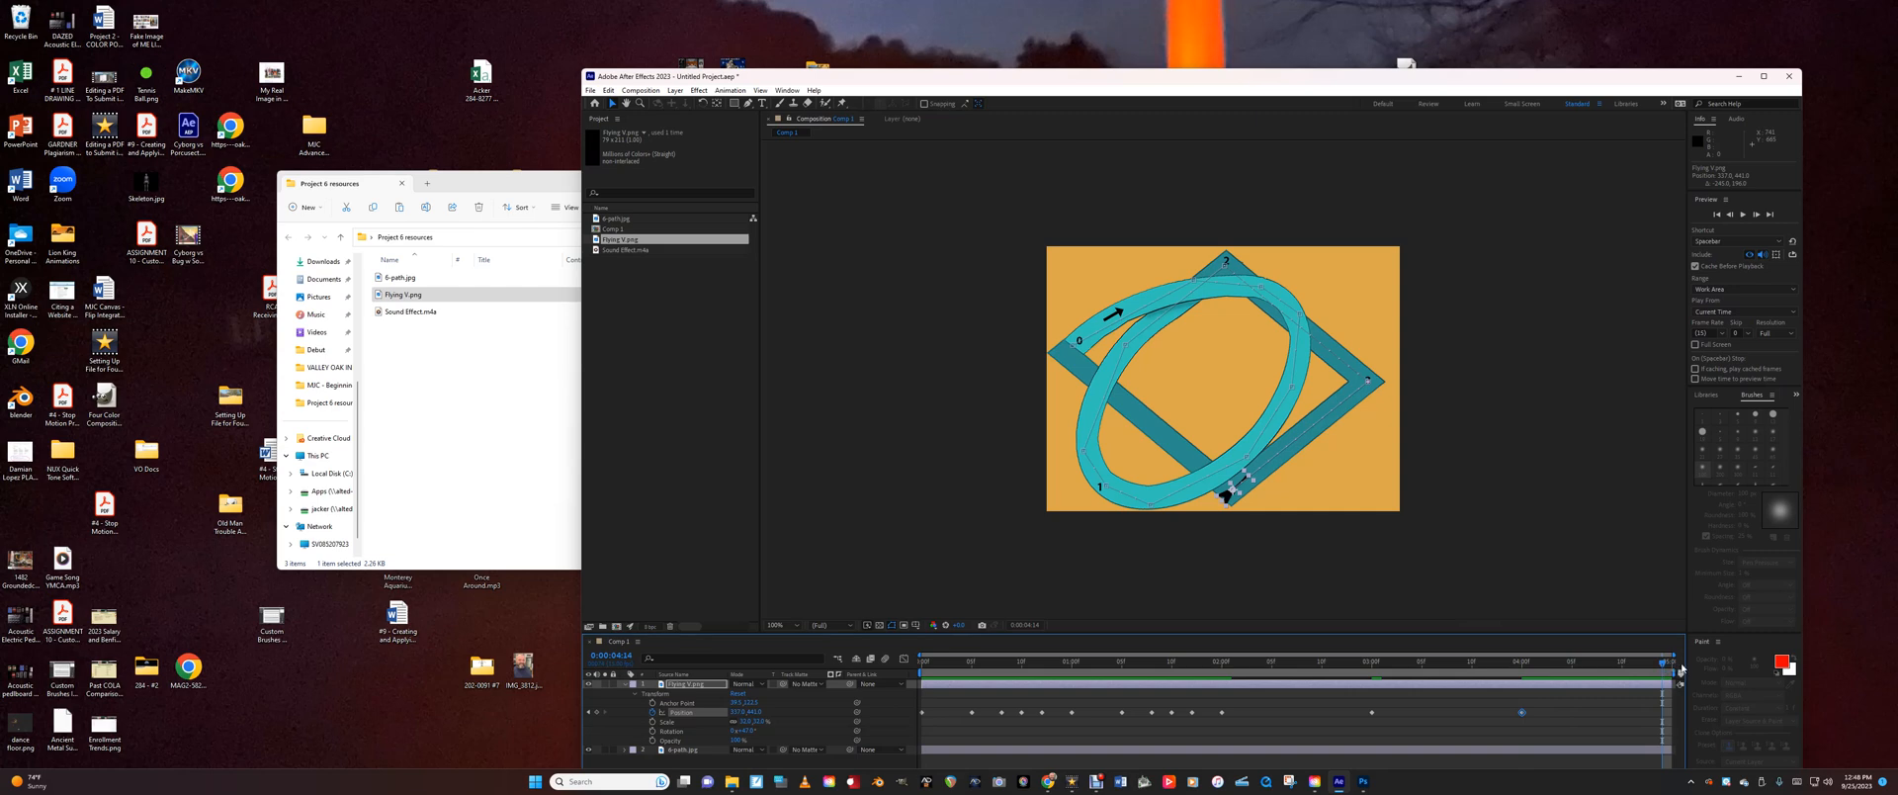
left_click_drag(1229, 494, 1065, 353)
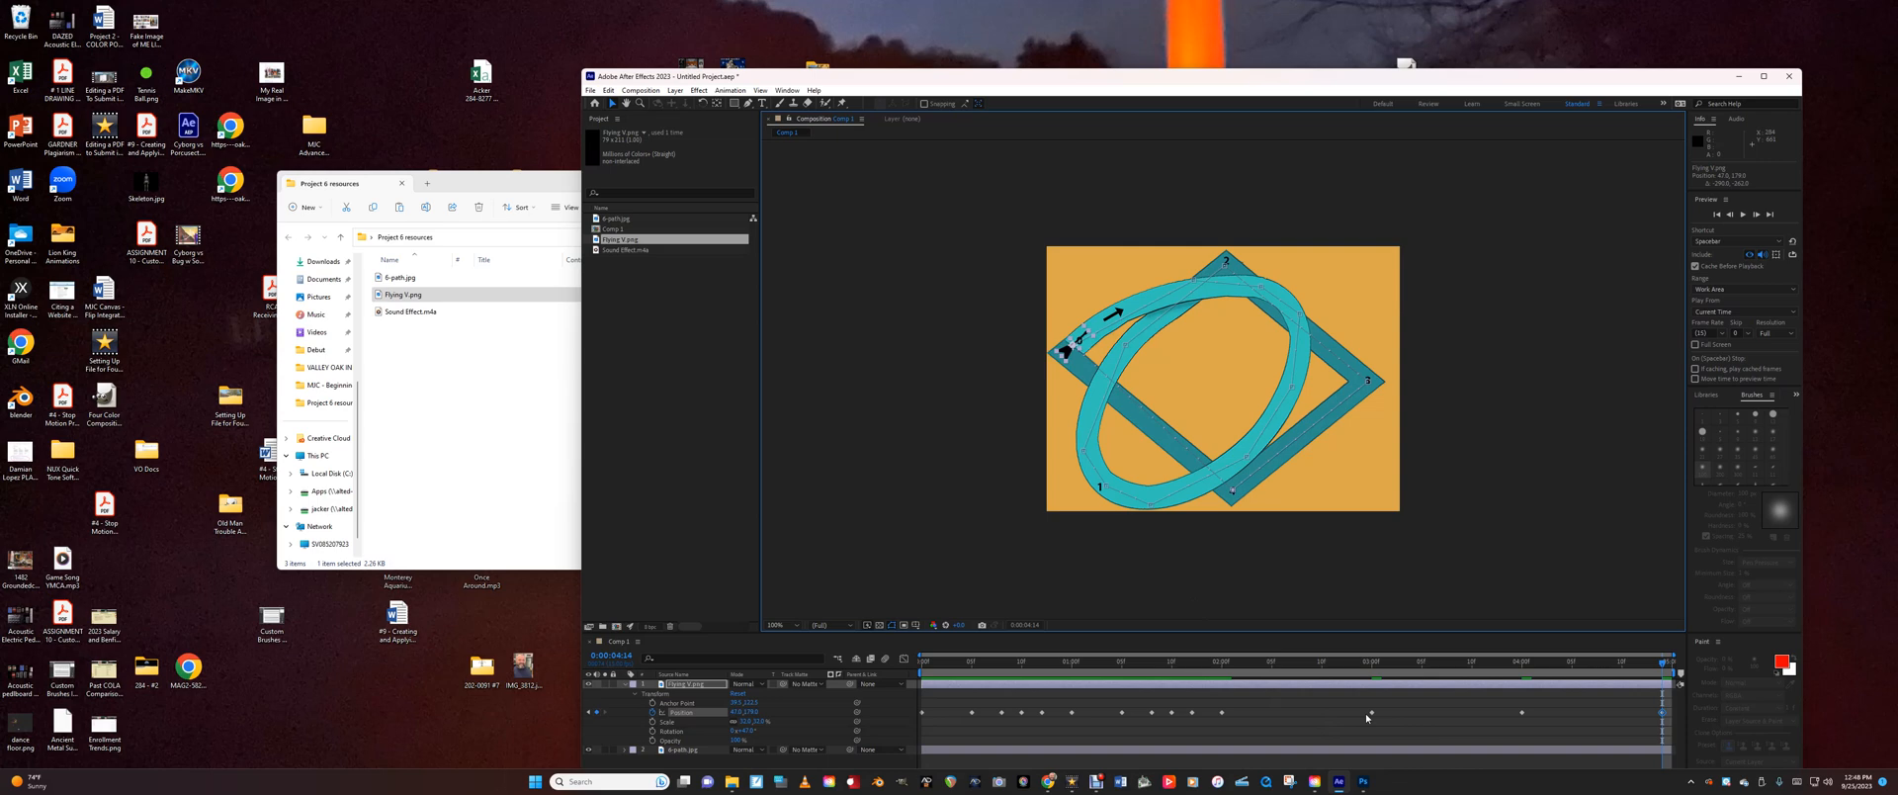
Preview the full guitar animation, undoing the last spatial interpolation change between playbacks.
key("space")
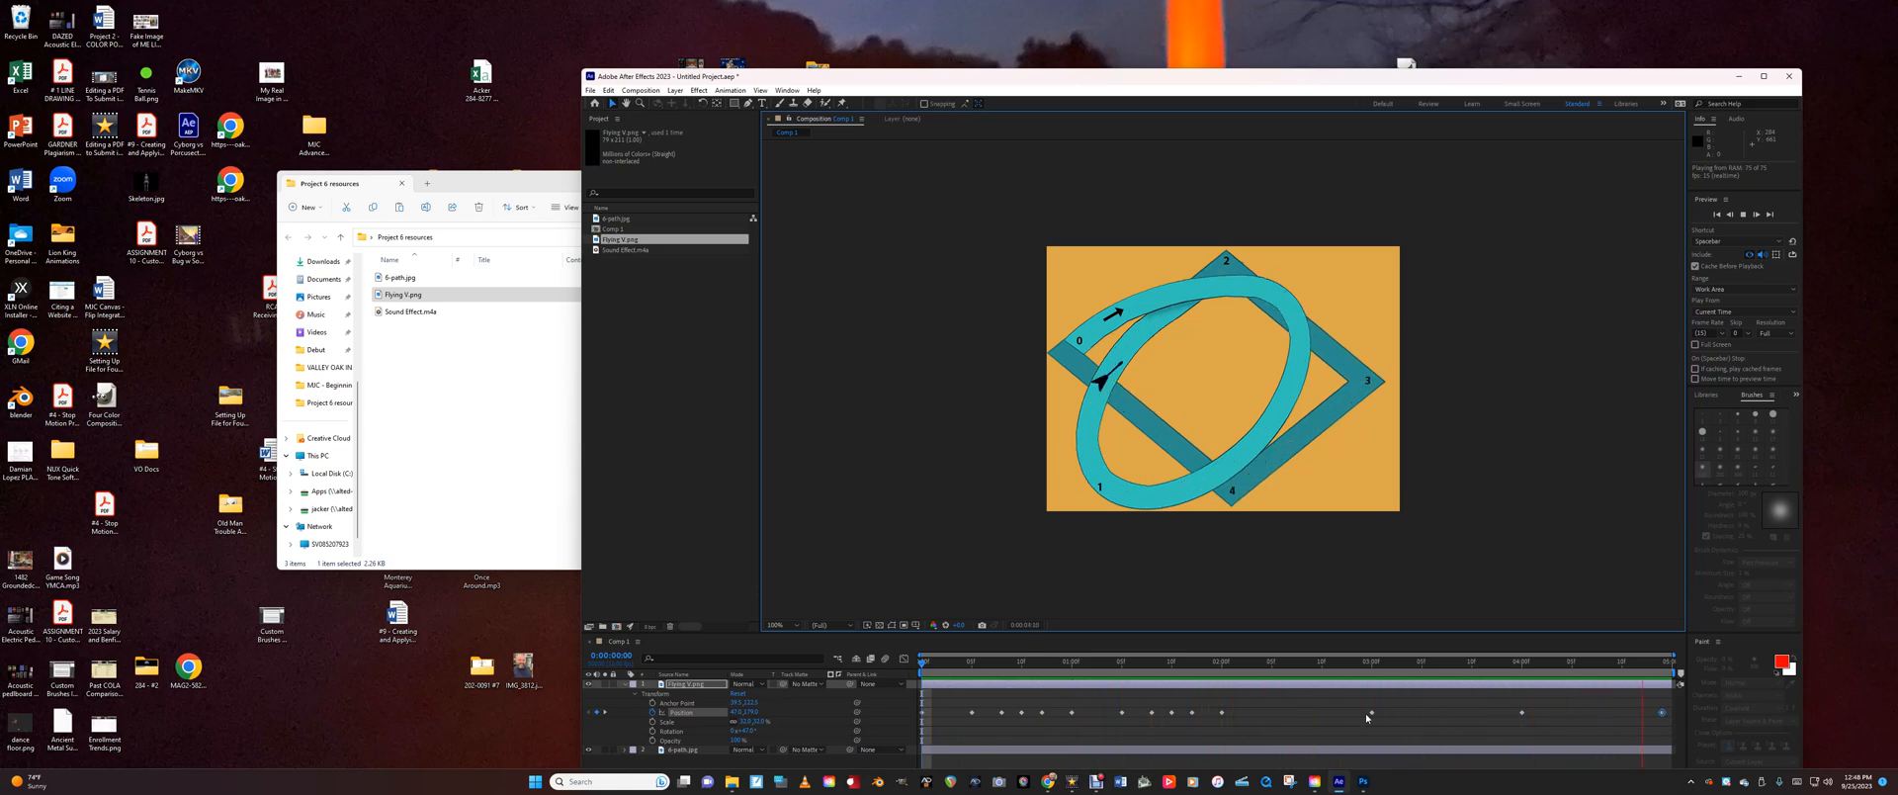
key("ctrl+z")
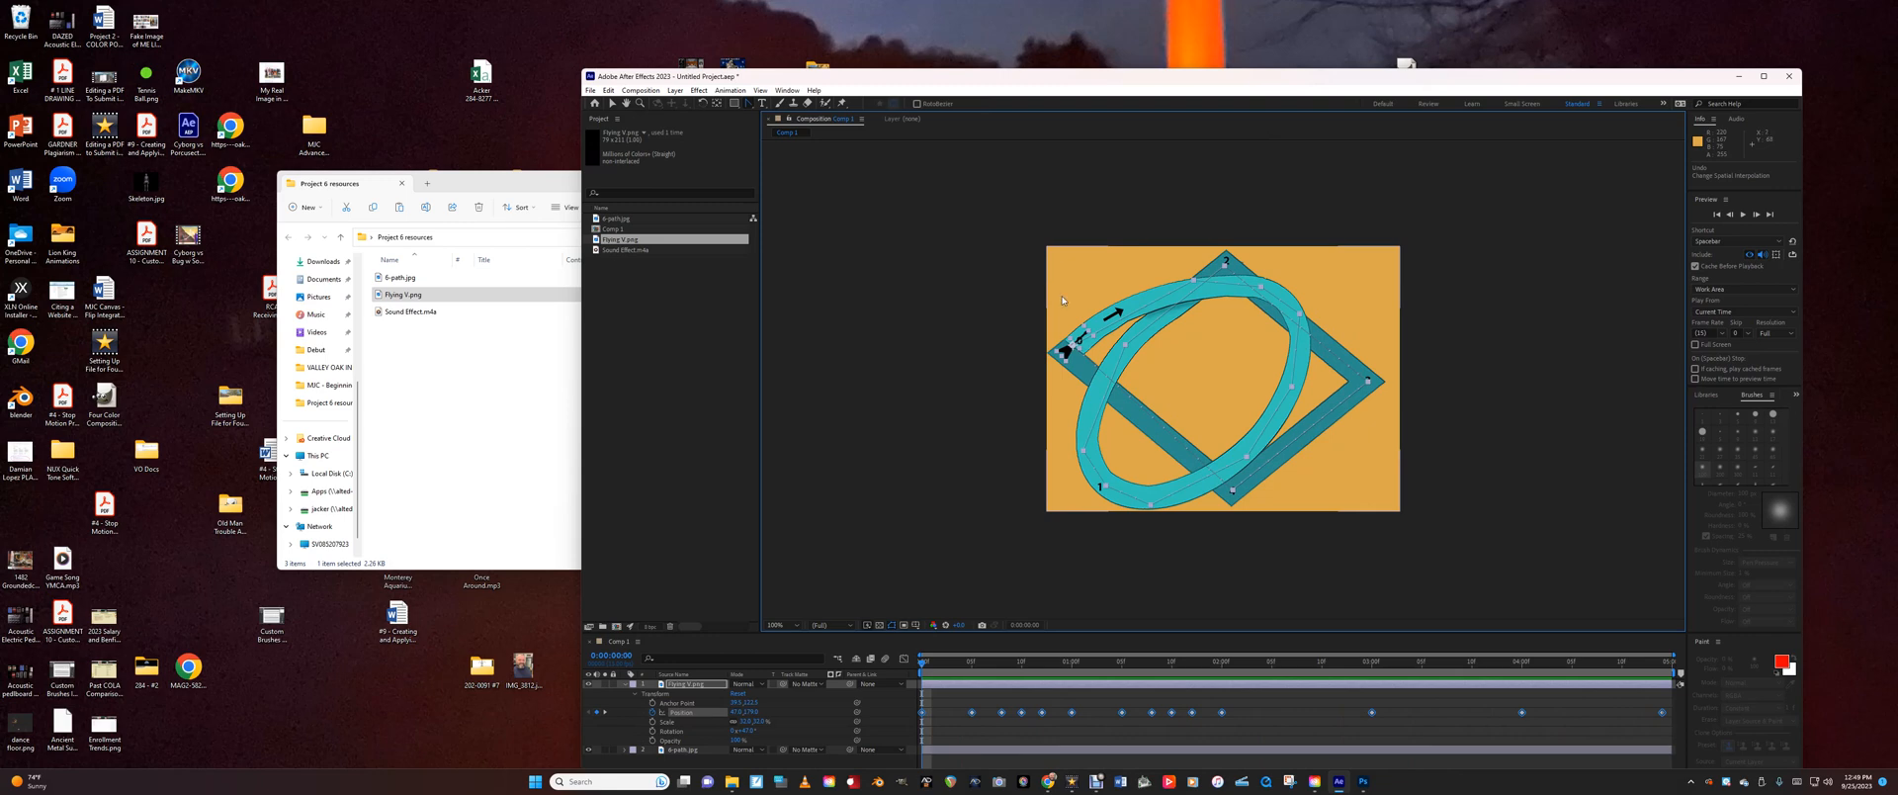
key("space")
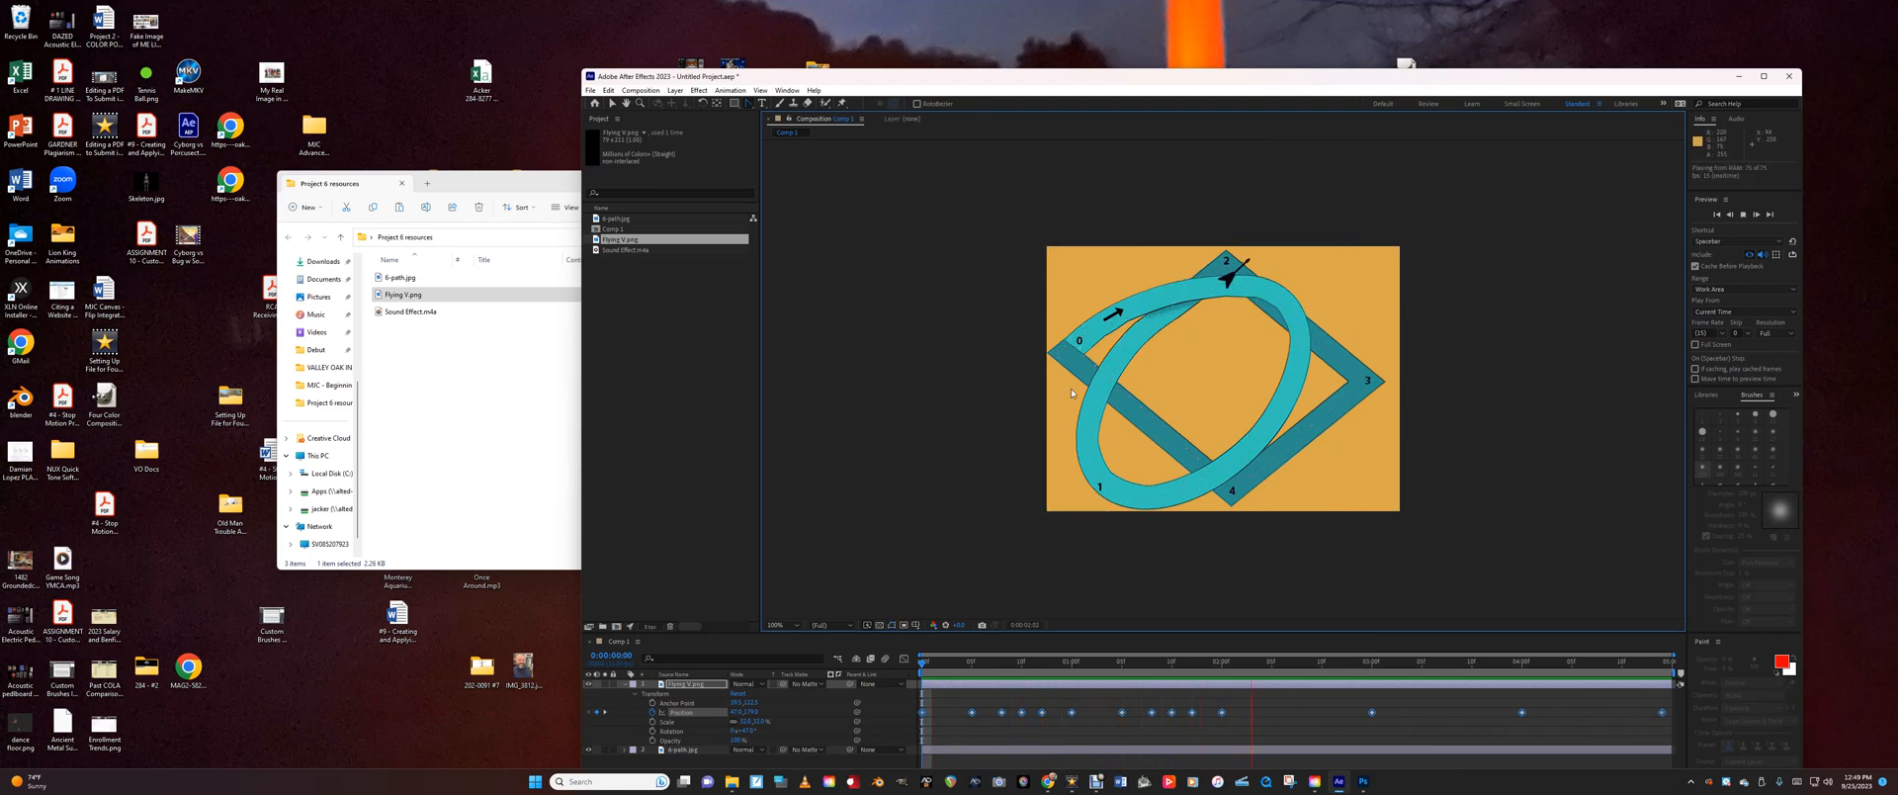
key("space")
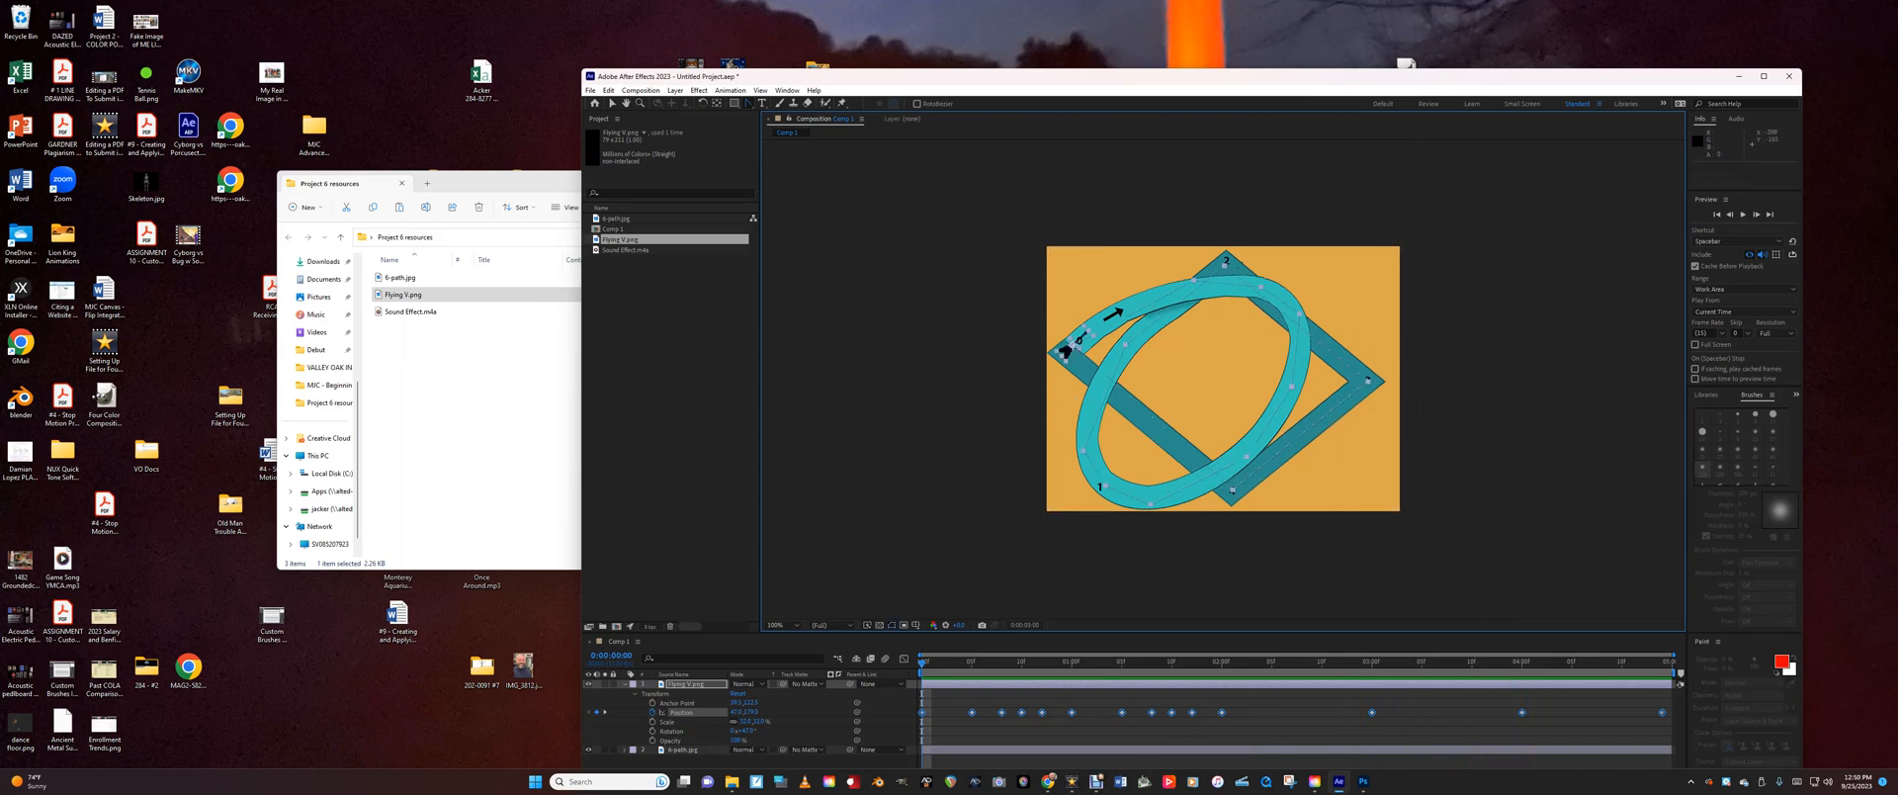
Try to convert the points of the Flying V motion path, and undo the spatial interpolation change.
left_click(613, 105)
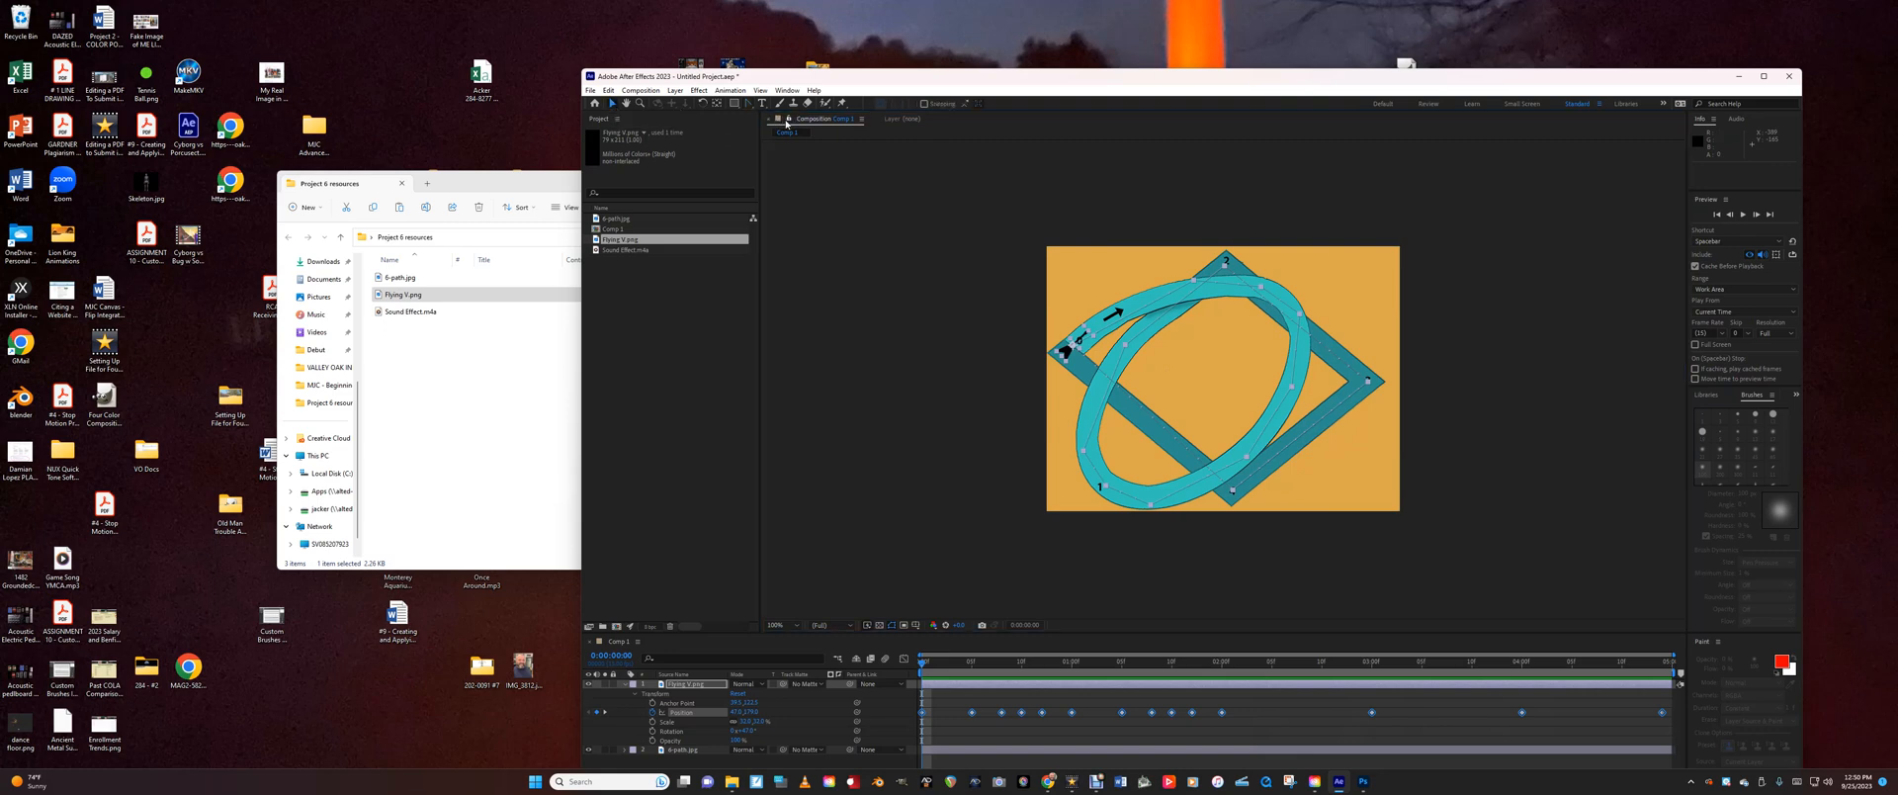
left_click(749, 105)
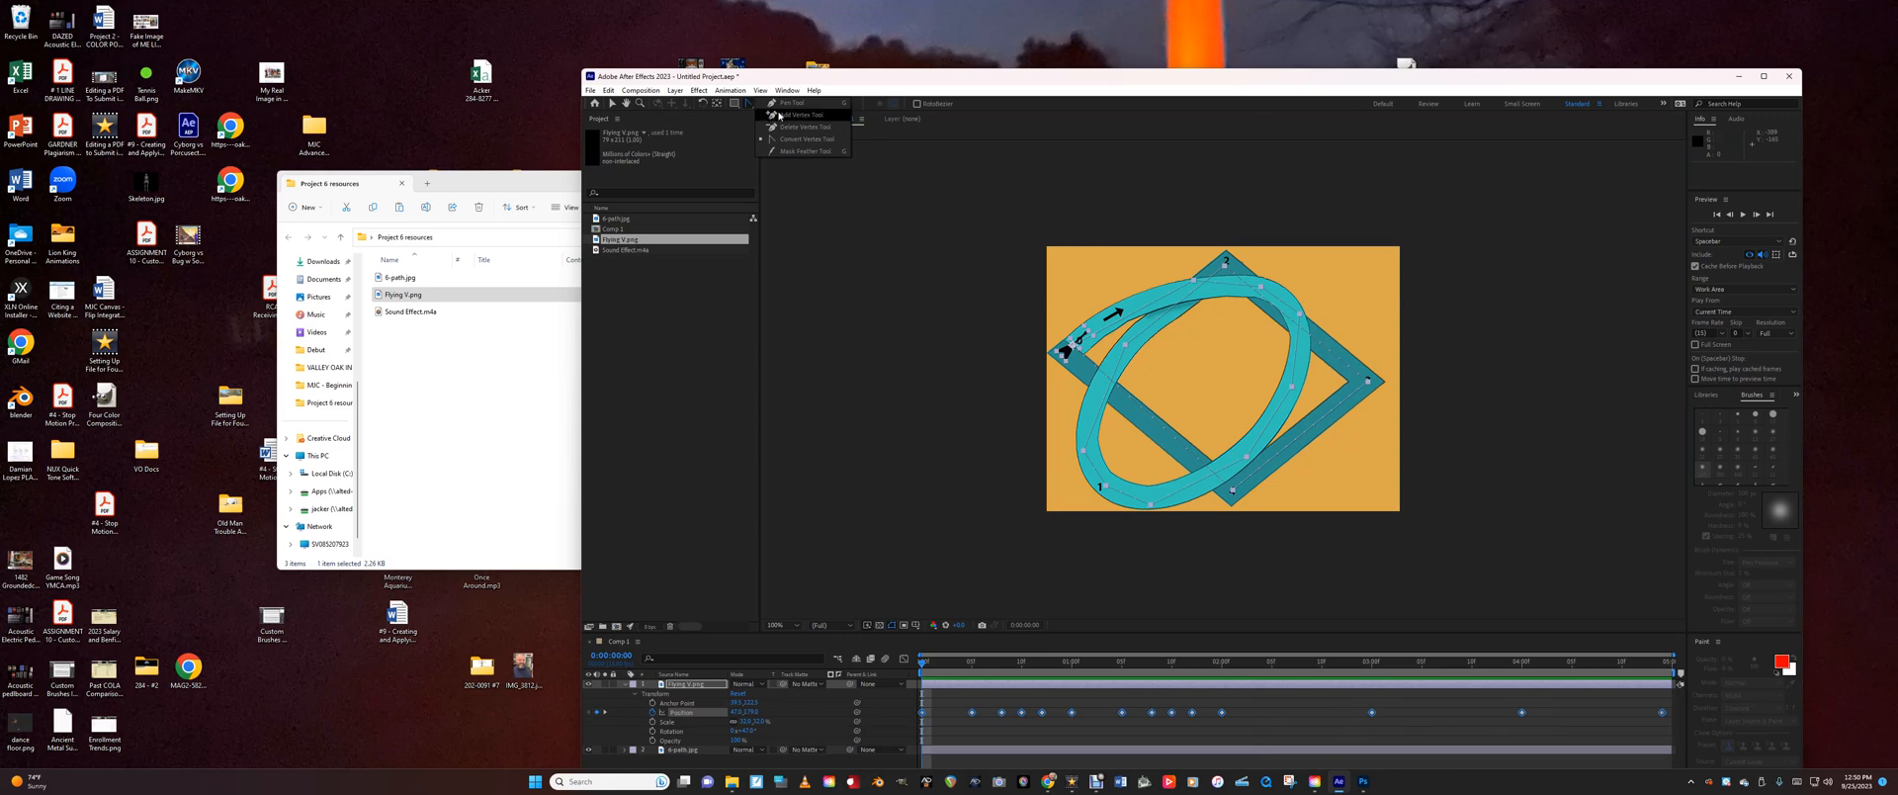
left_click(754, 107)
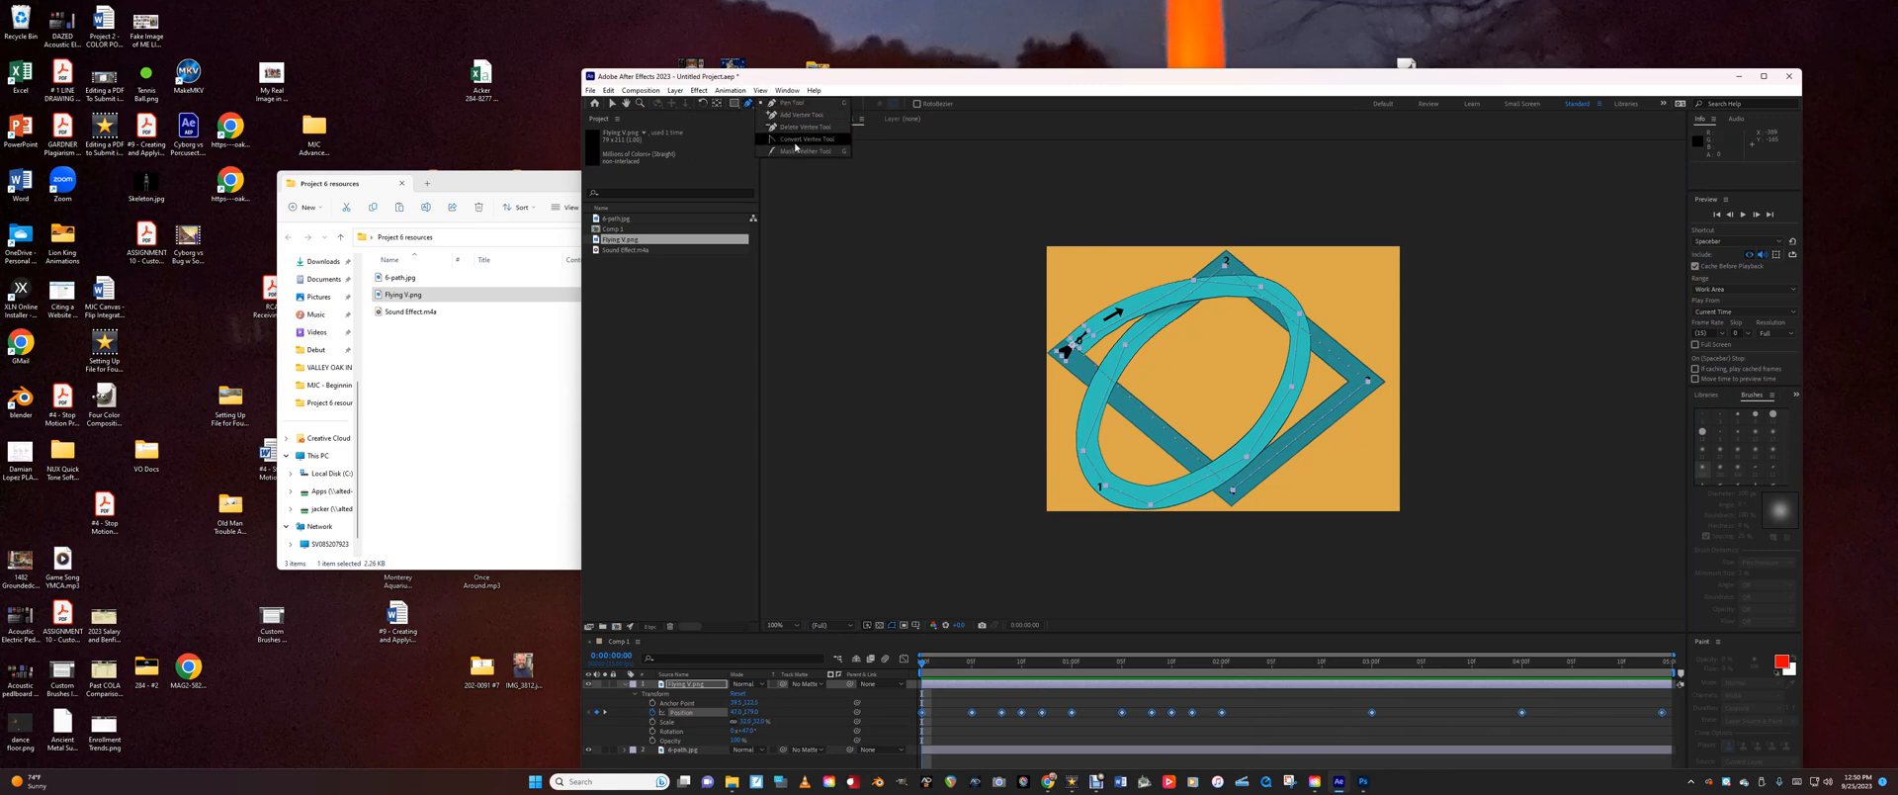
left_click(791, 187)
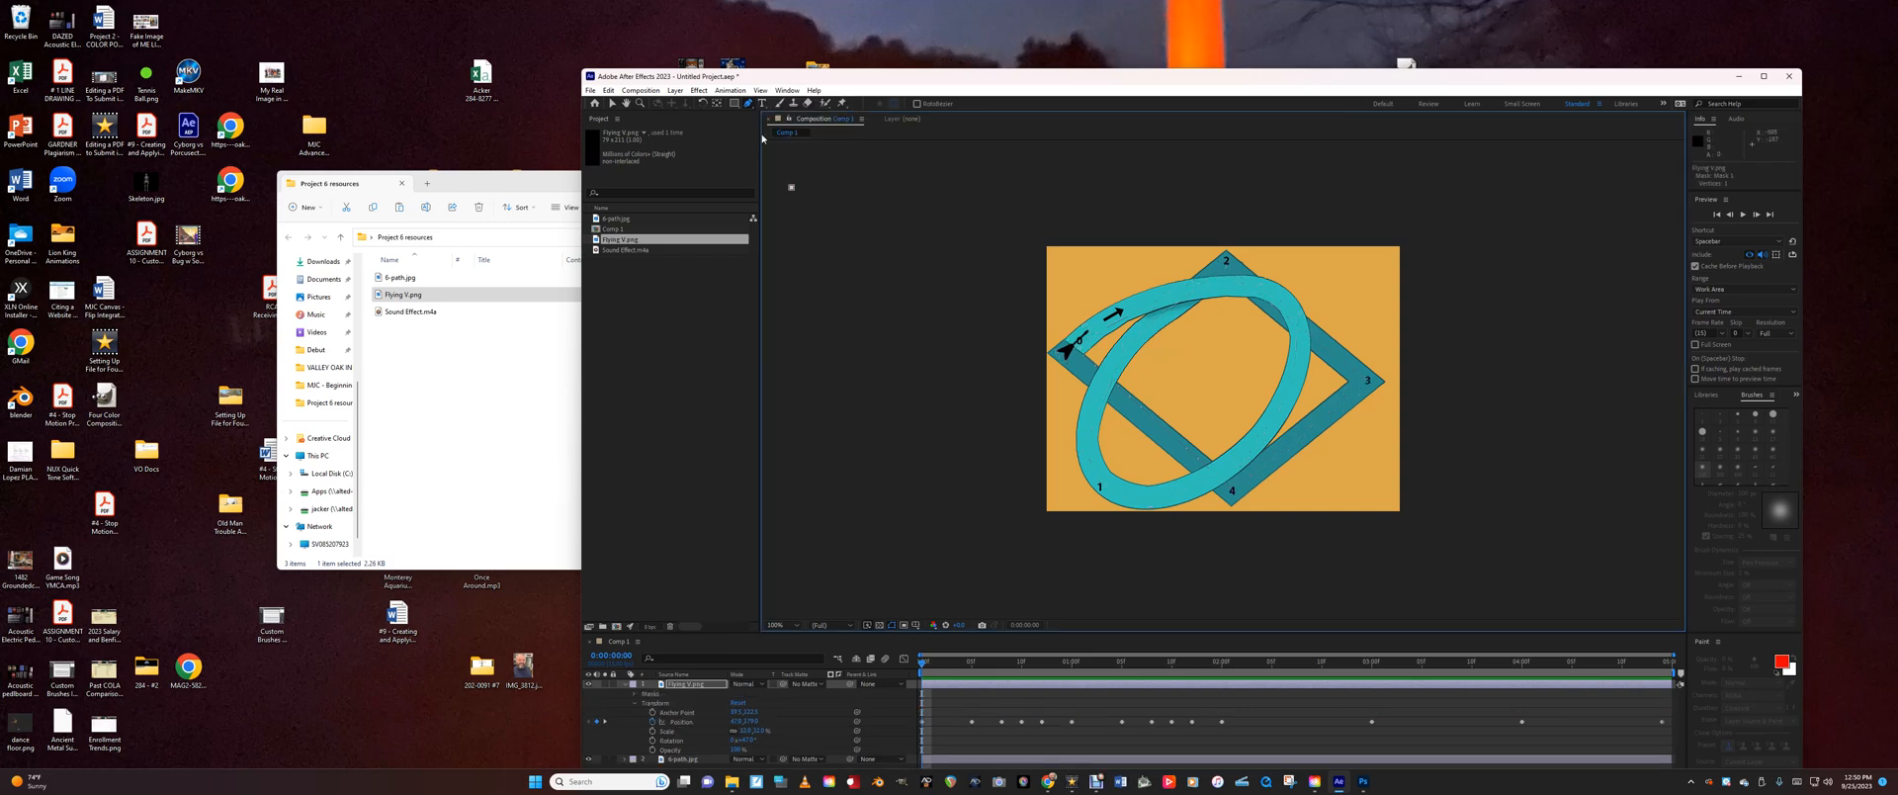
left_click(612, 103)
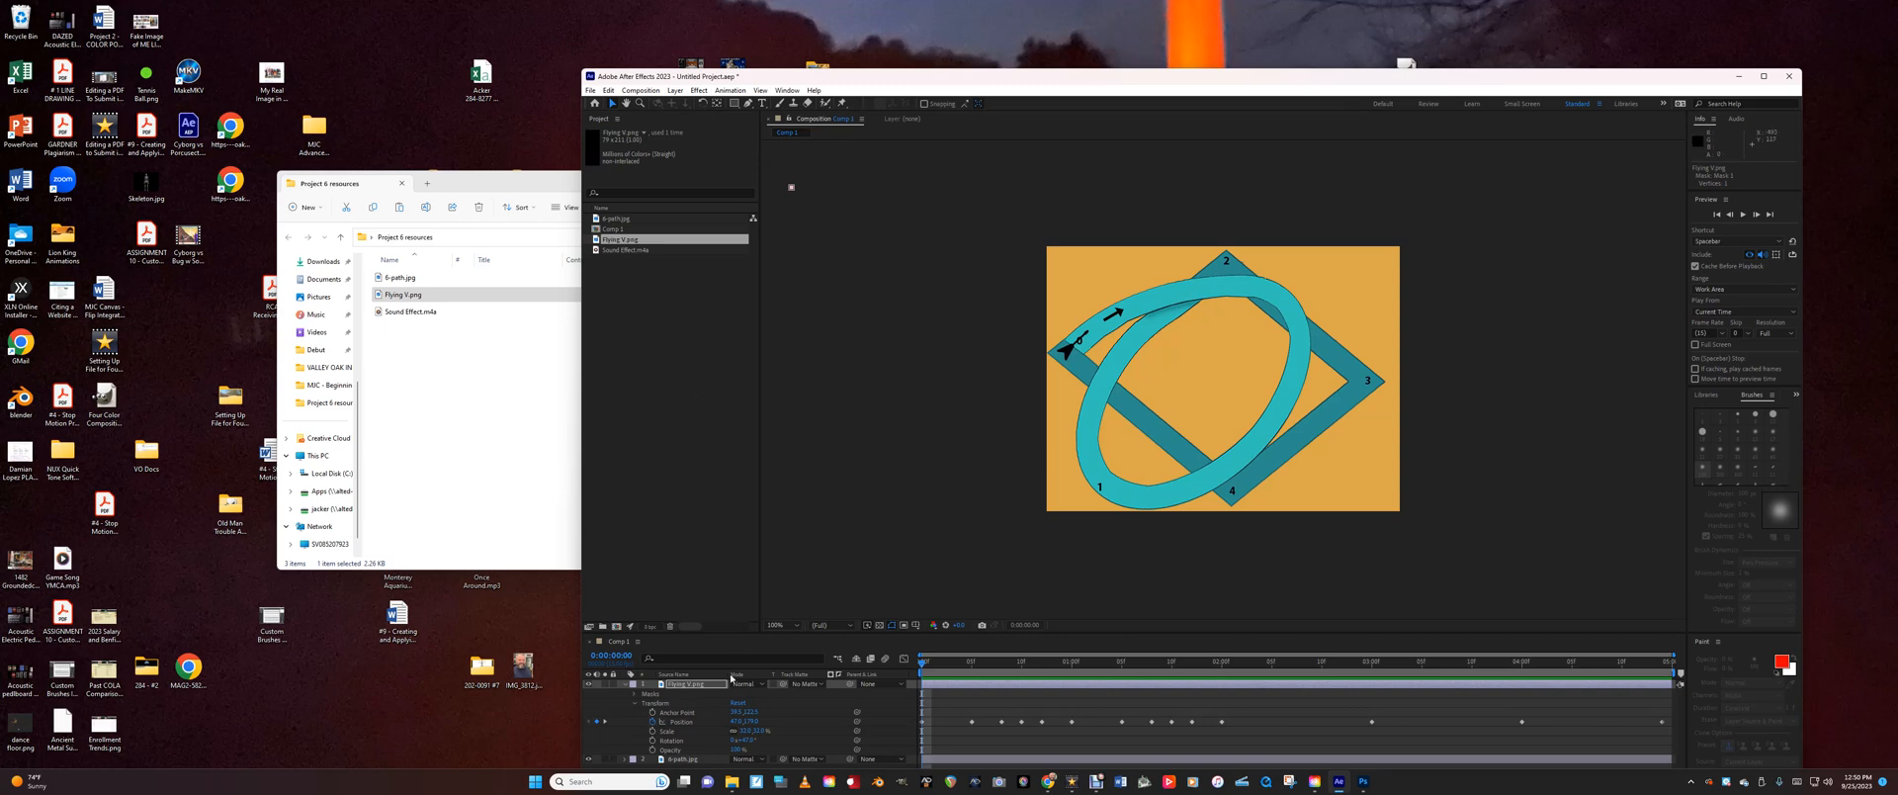
left_click(681, 721)
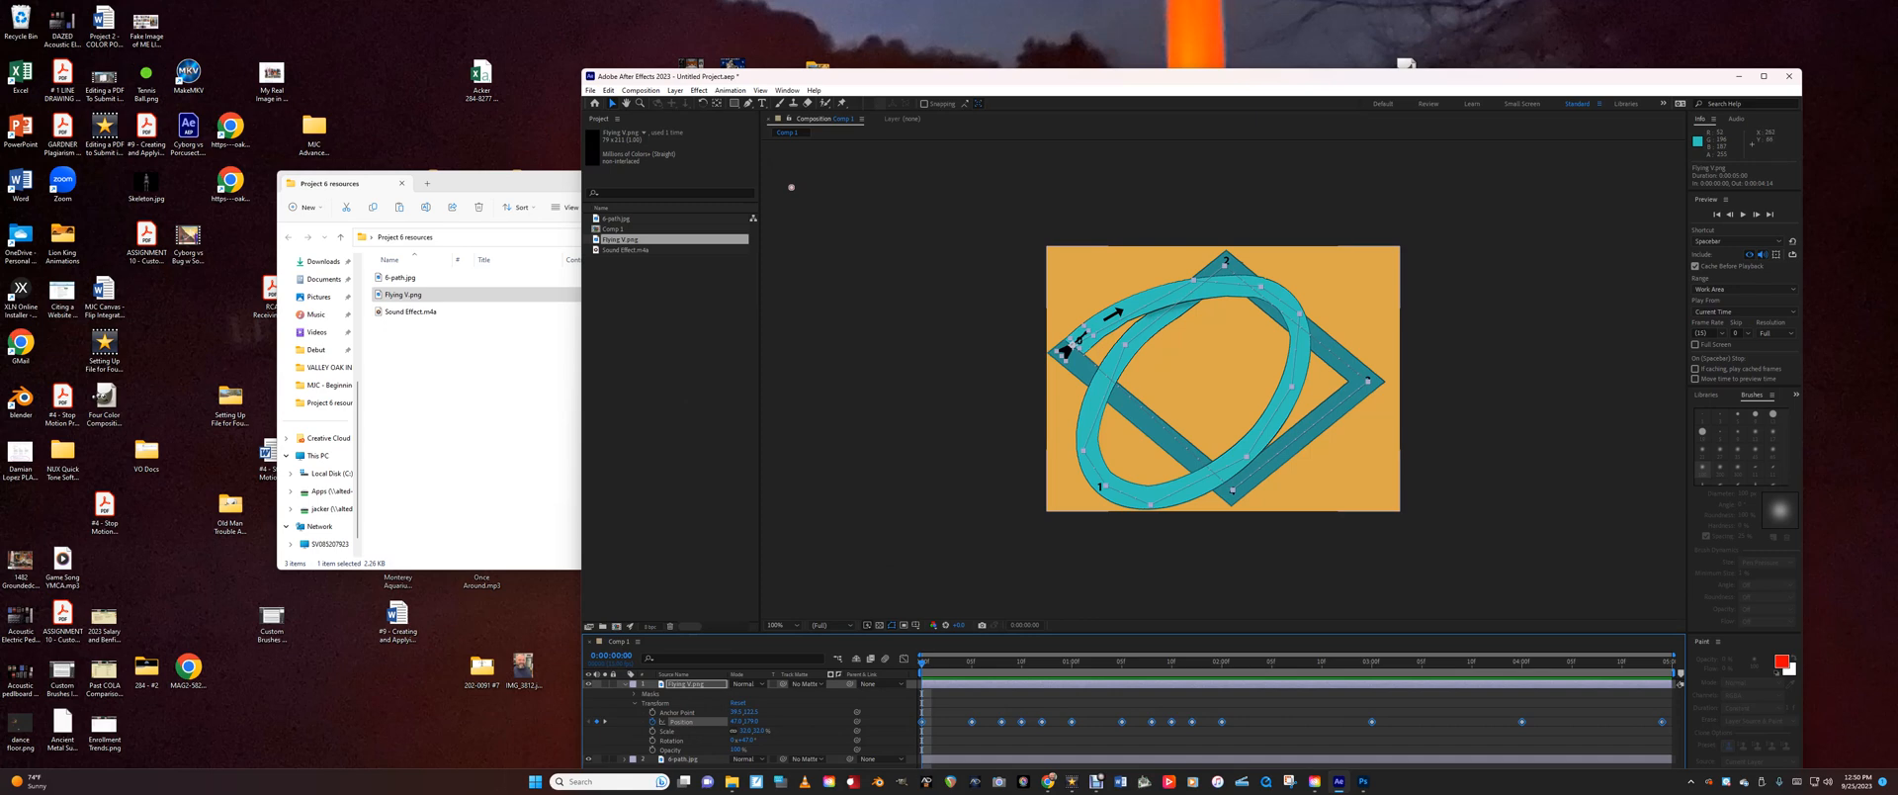
left_click(1194, 280, "ctrl+alt")
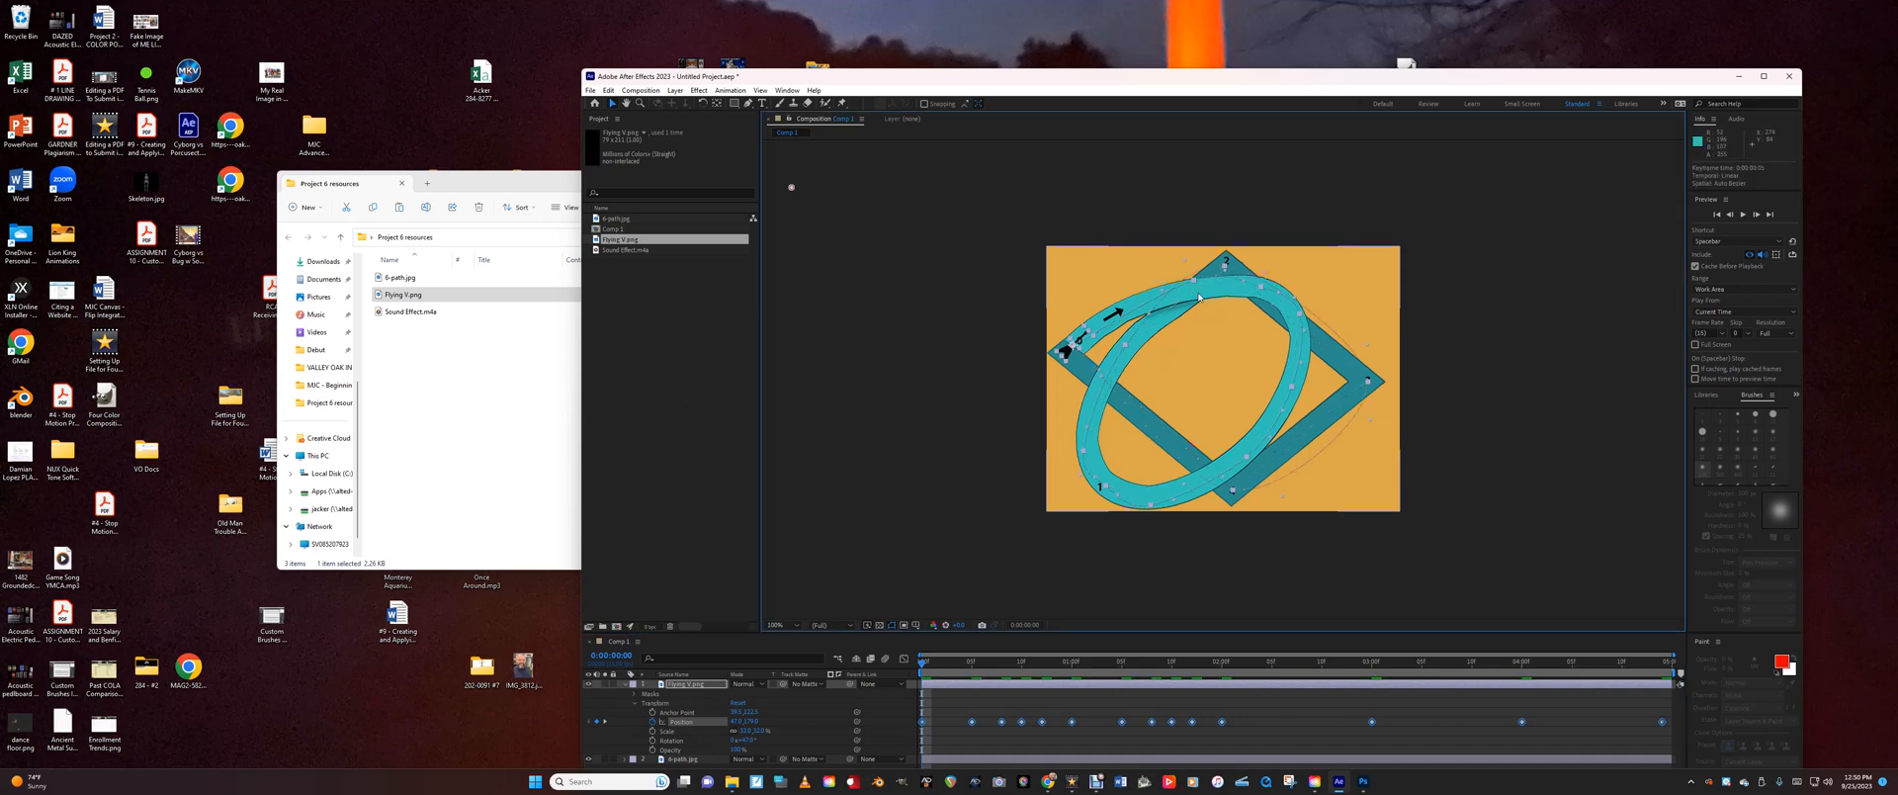
key("ctrl+z")
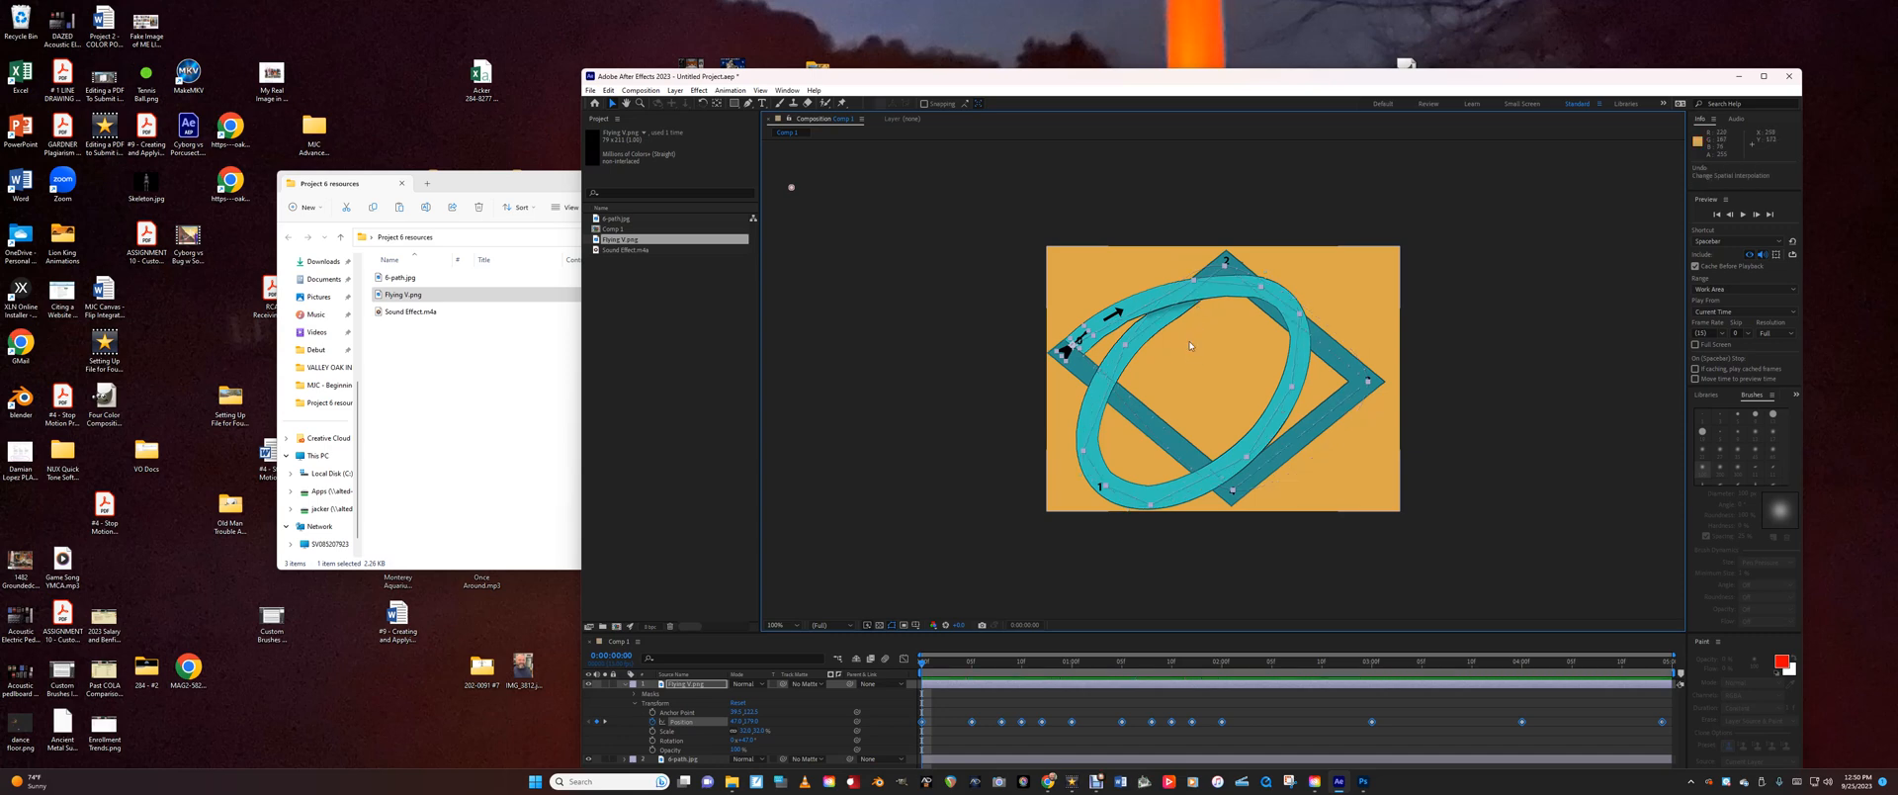
left_click(1190, 342)
left_click(680, 721)
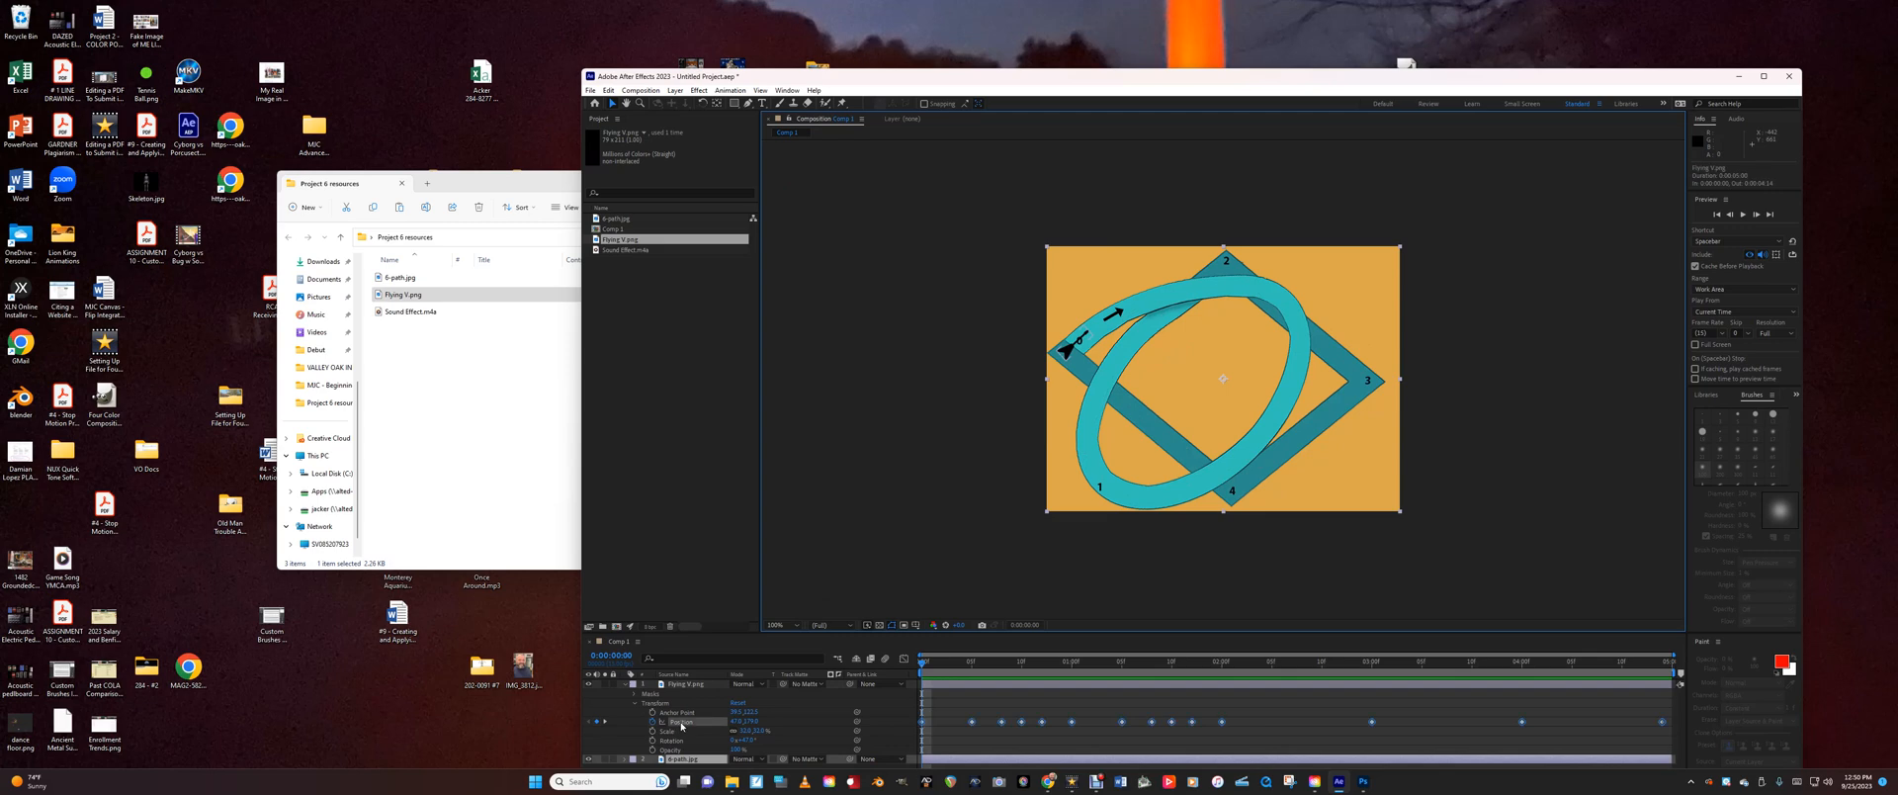
left_click(1195, 284)
double_click(1095, 332)
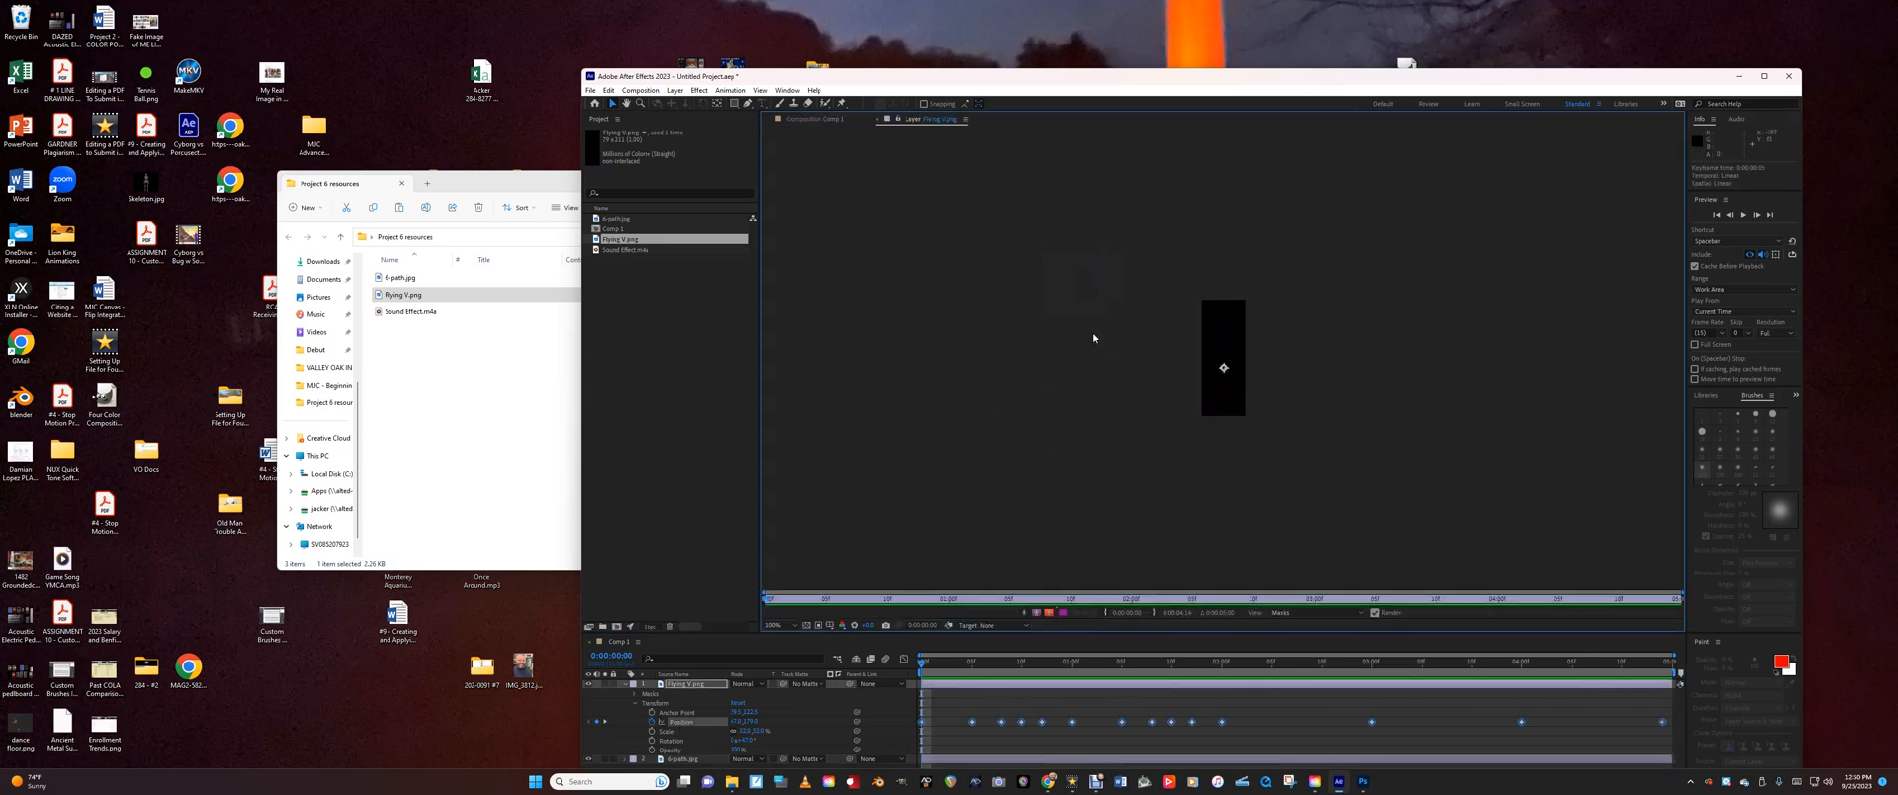
left_click(1159, 374)
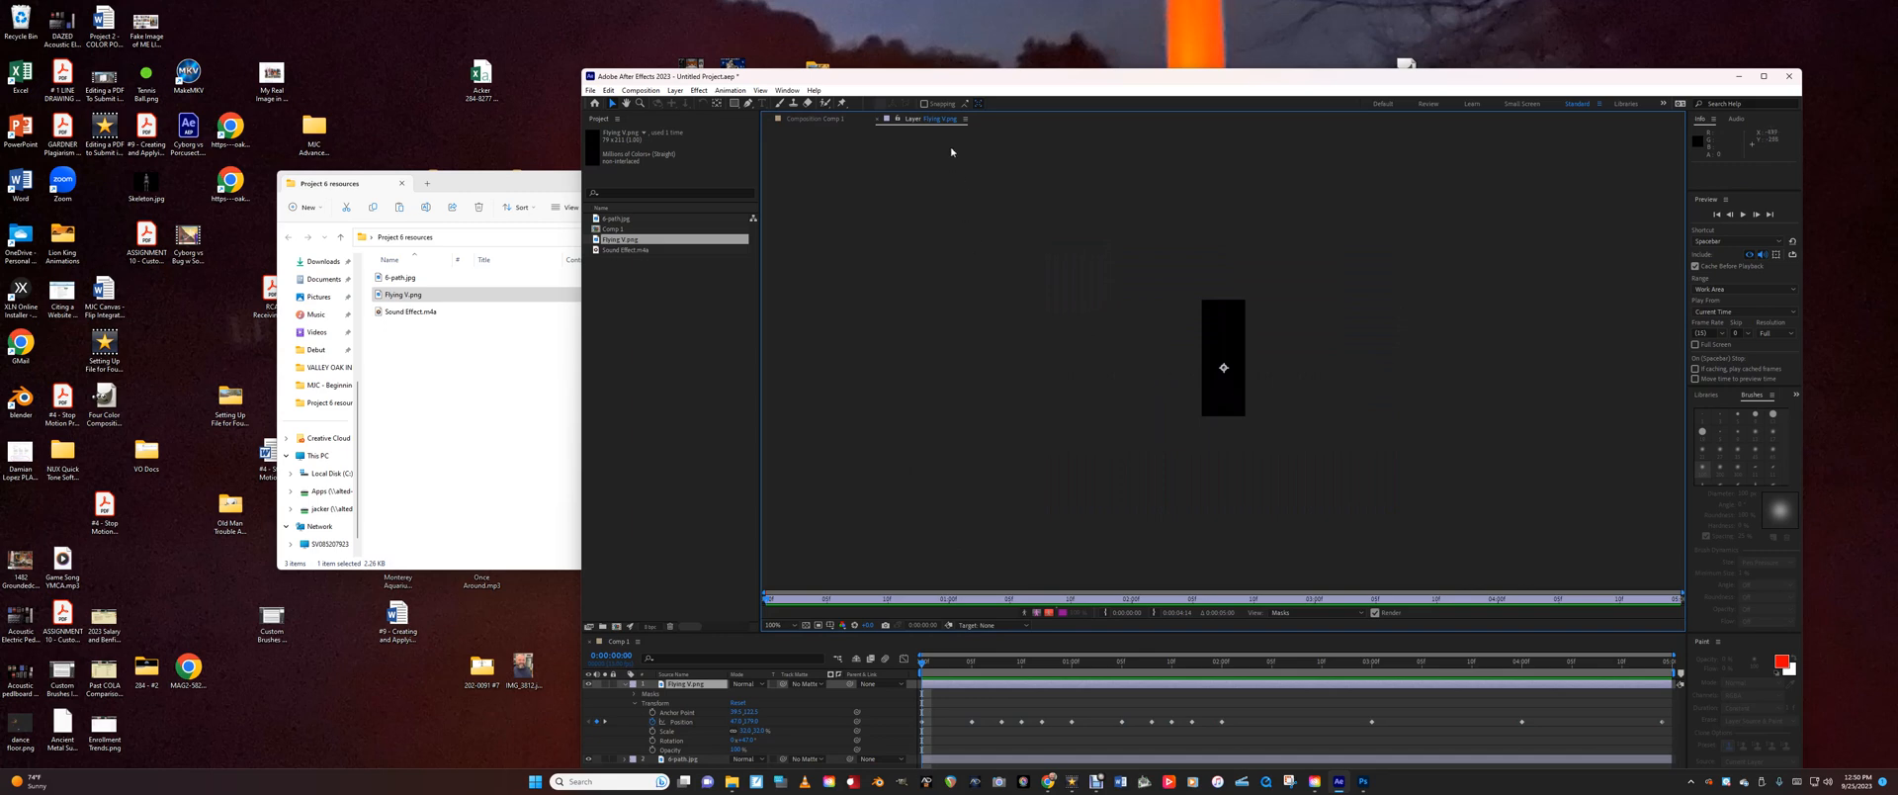
left_click(878, 120)
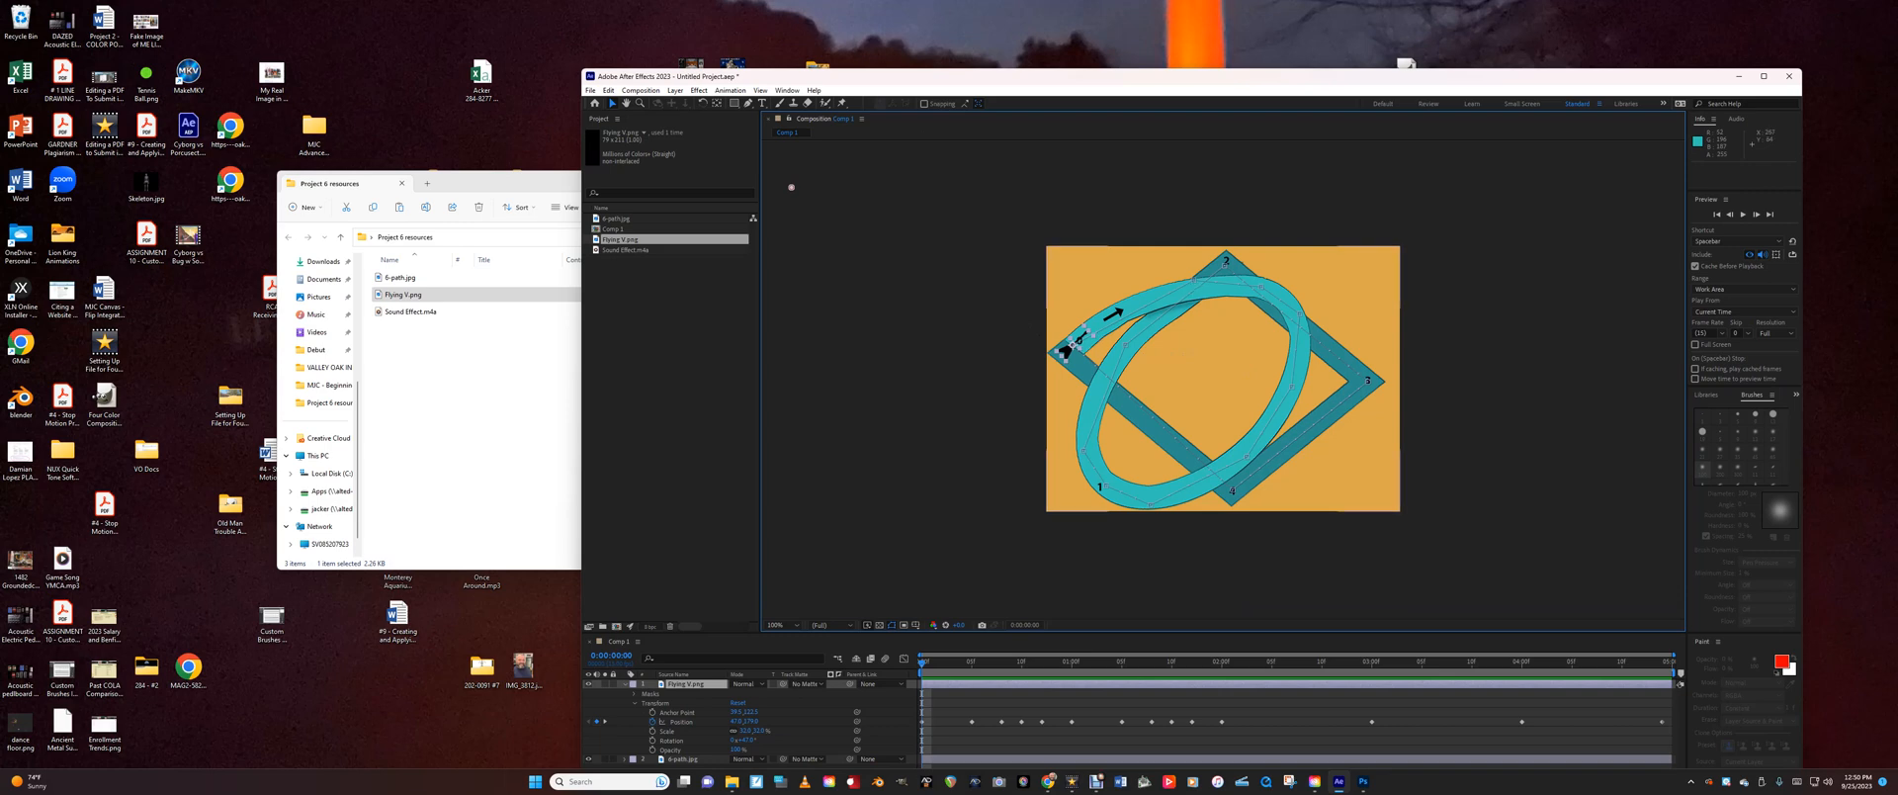
Nudge the guitar's motion path points at the oval's lower edge, left side and upper edge to follow the oval more closely.
left_click(972, 721)
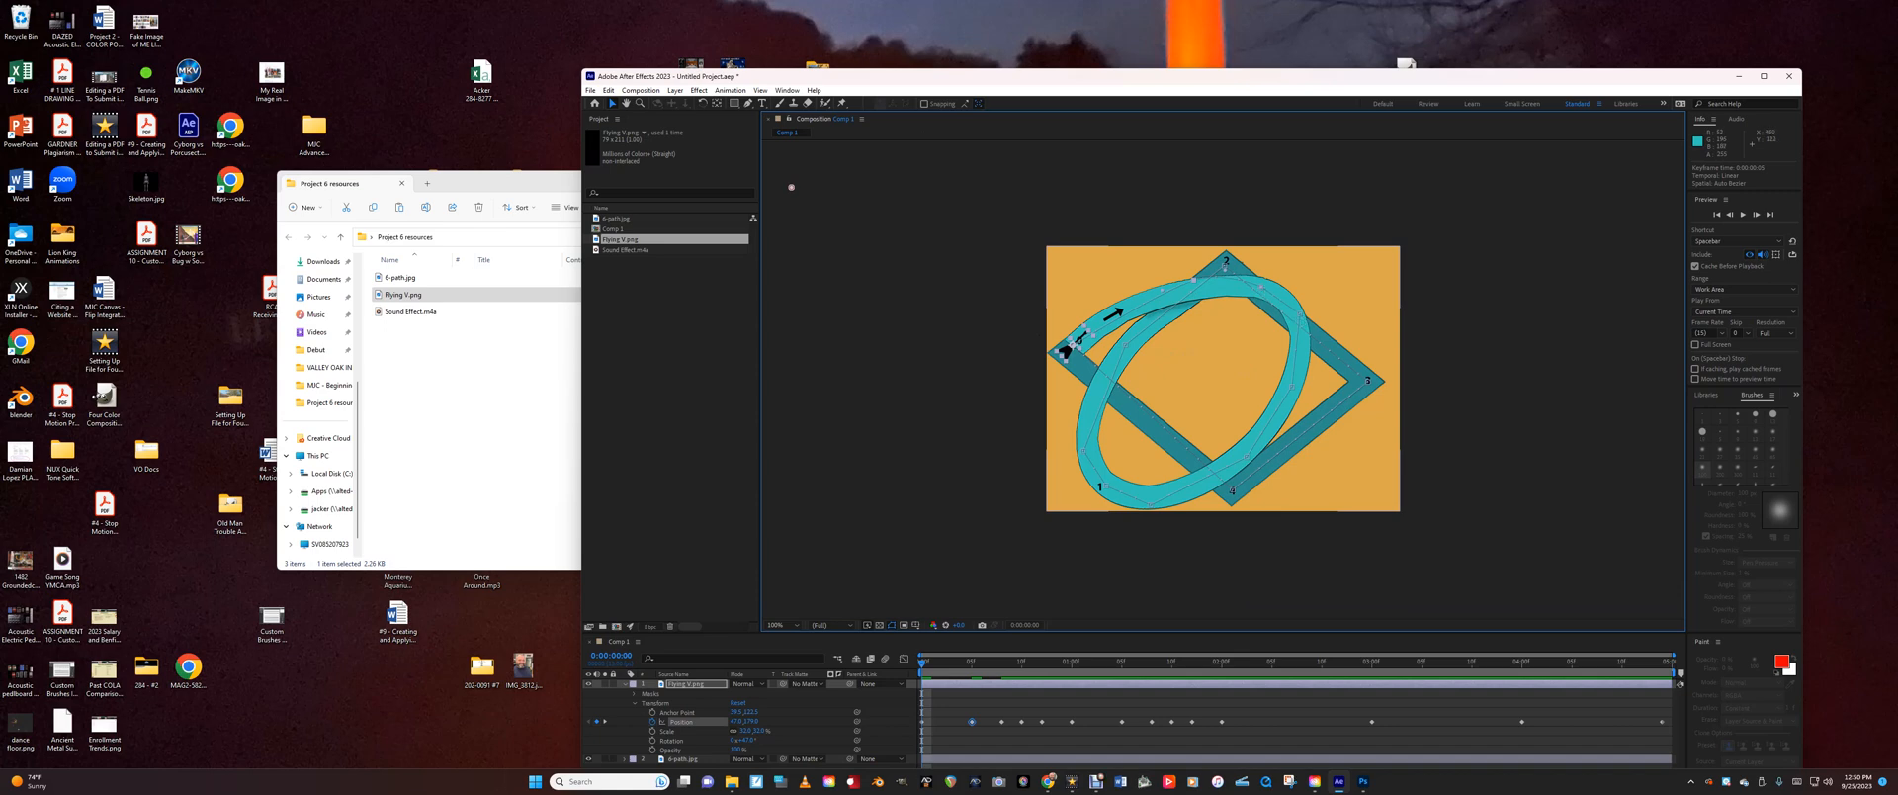
left_click(1021, 721)
left_click(1233, 458)
left_click(1133, 514)
left_click(1100, 503)
left_click(1065, 348)
left_click(1071, 345)
left_click_drag(1151, 507, 1155, 499)
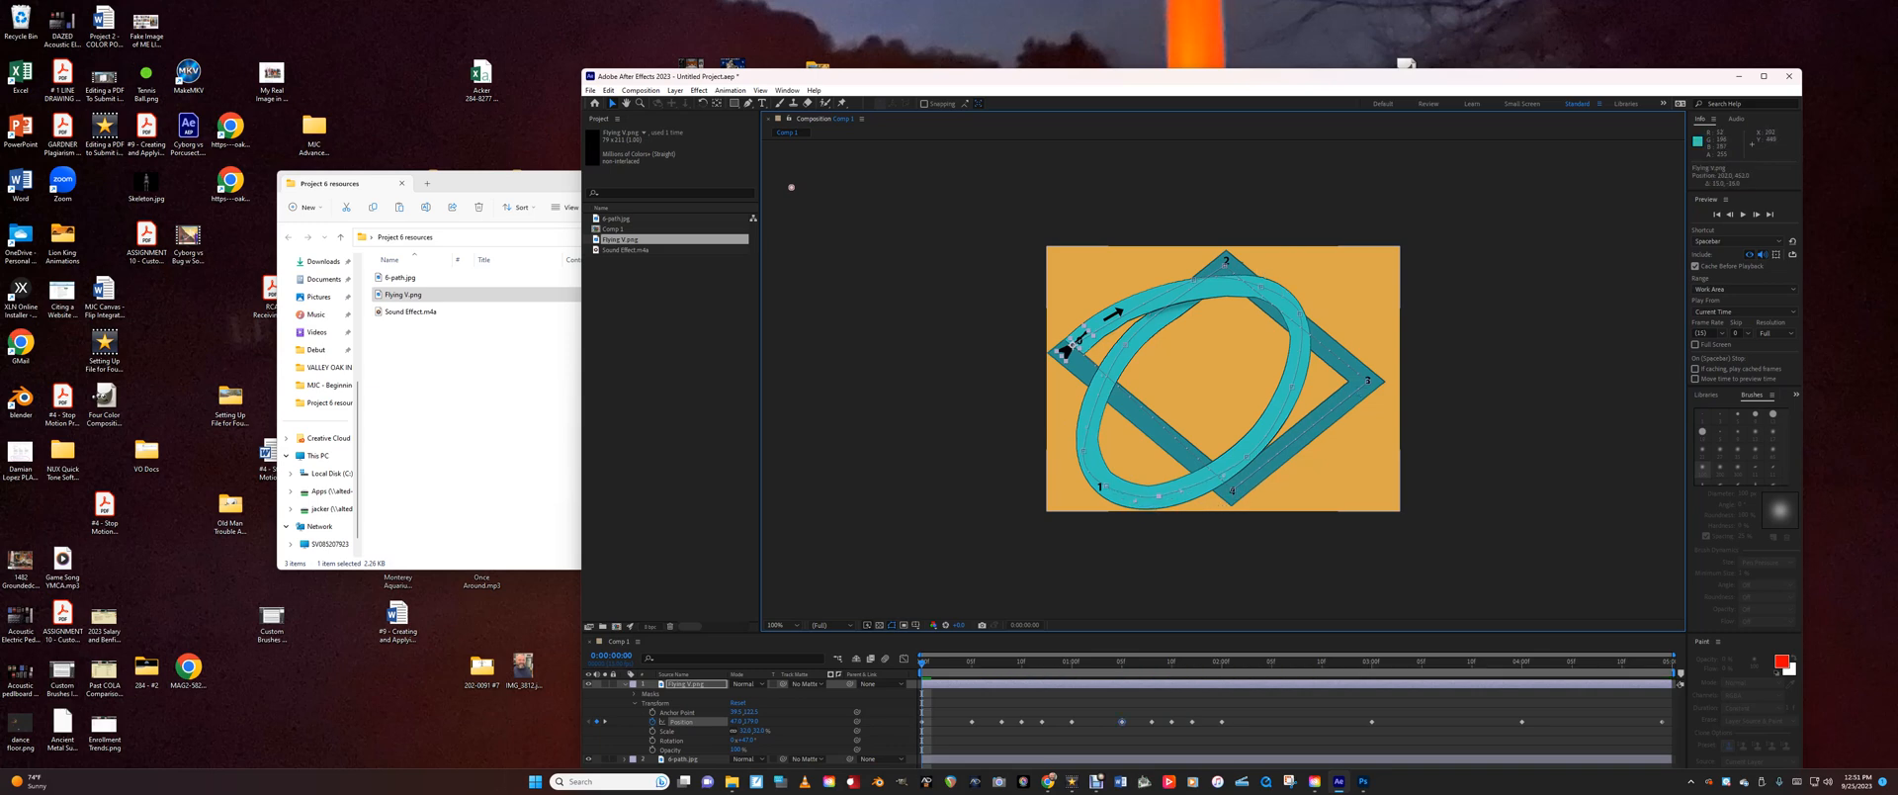
left_click_drag(1084, 451, 1084, 442)
left_click(1257, 289)
left_click_drag(1260, 290, 1261, 286)
left_click_drag(1194, 279, 1194, 283)
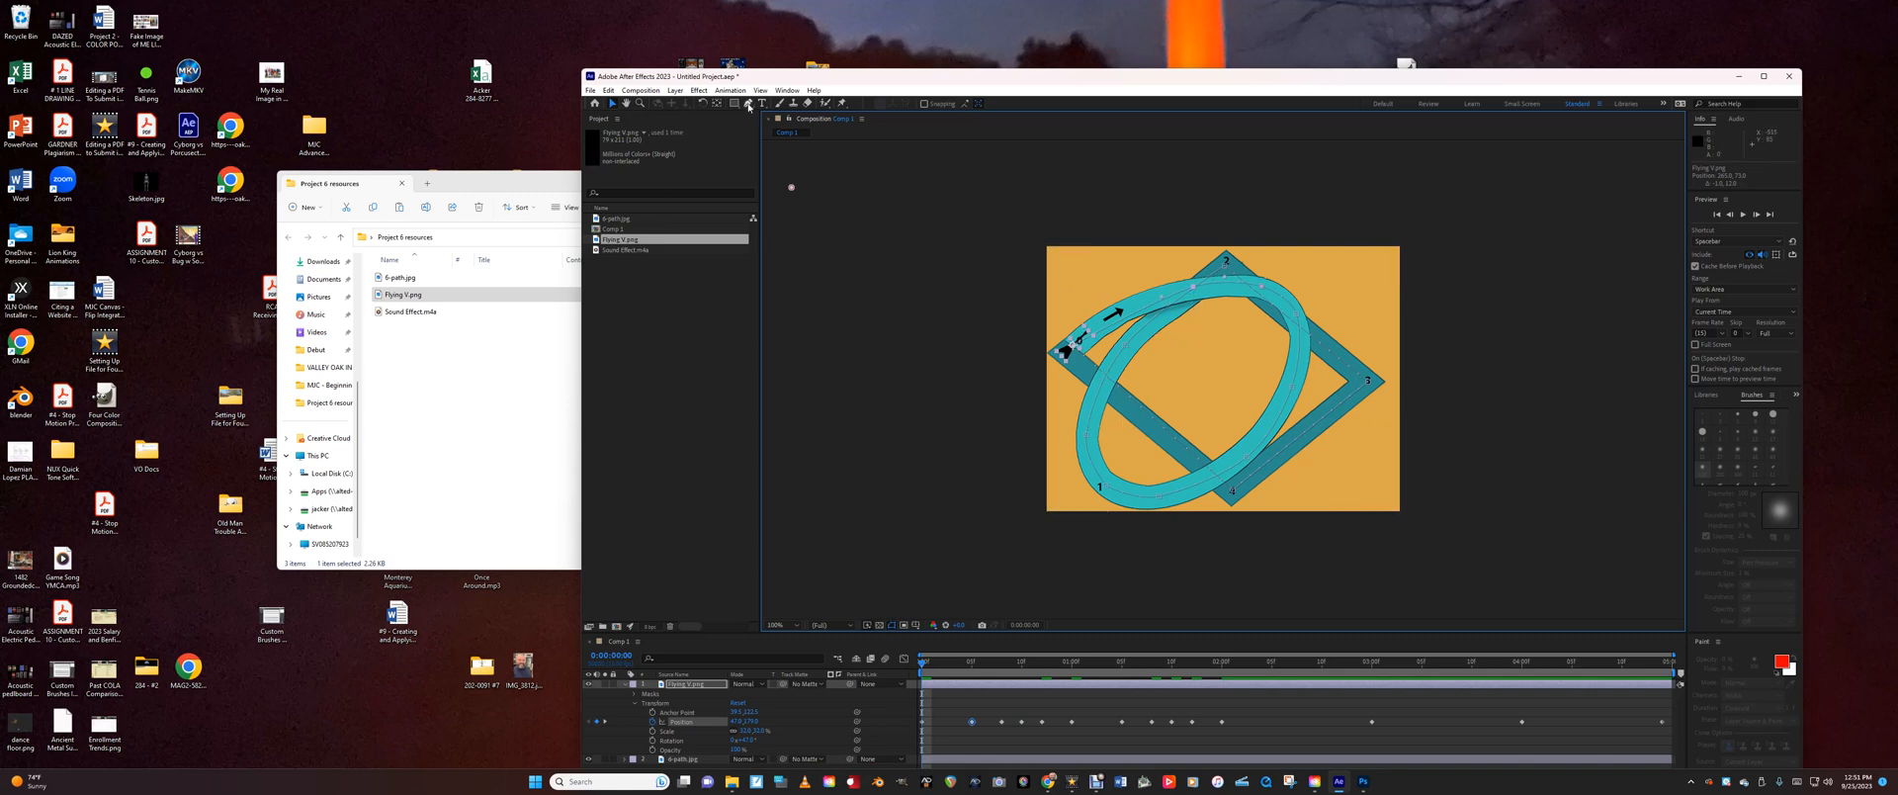
Switch to the Pen tool and preview the guitar's motion along the adjusted path.
left_click_drag(749, 104, 791, 141)
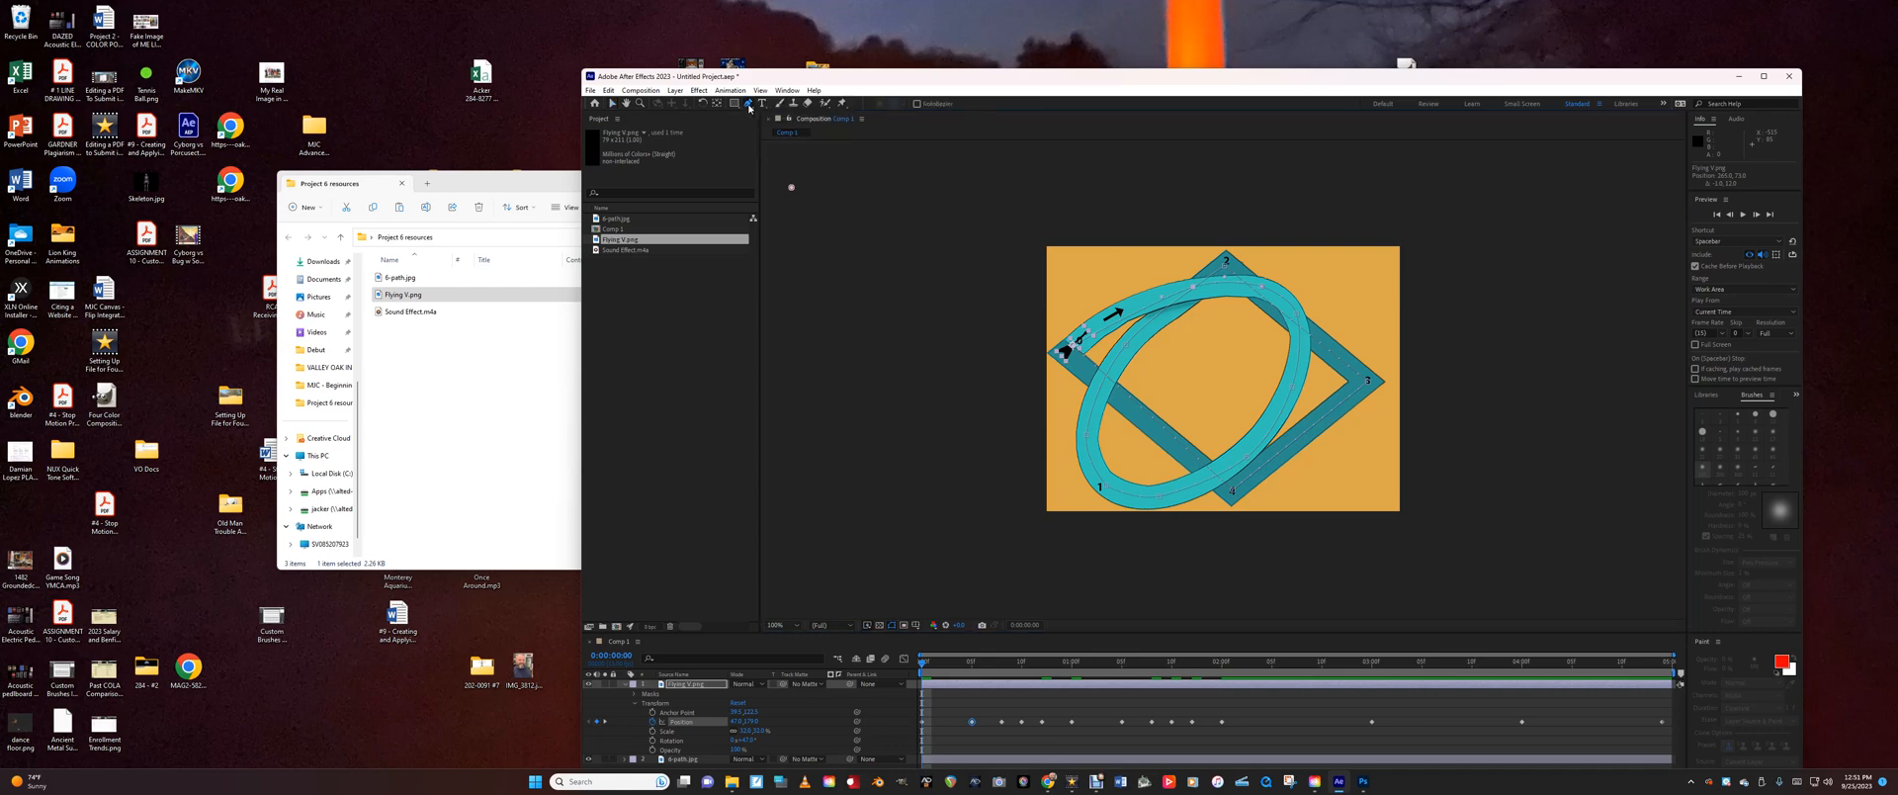
key("space")
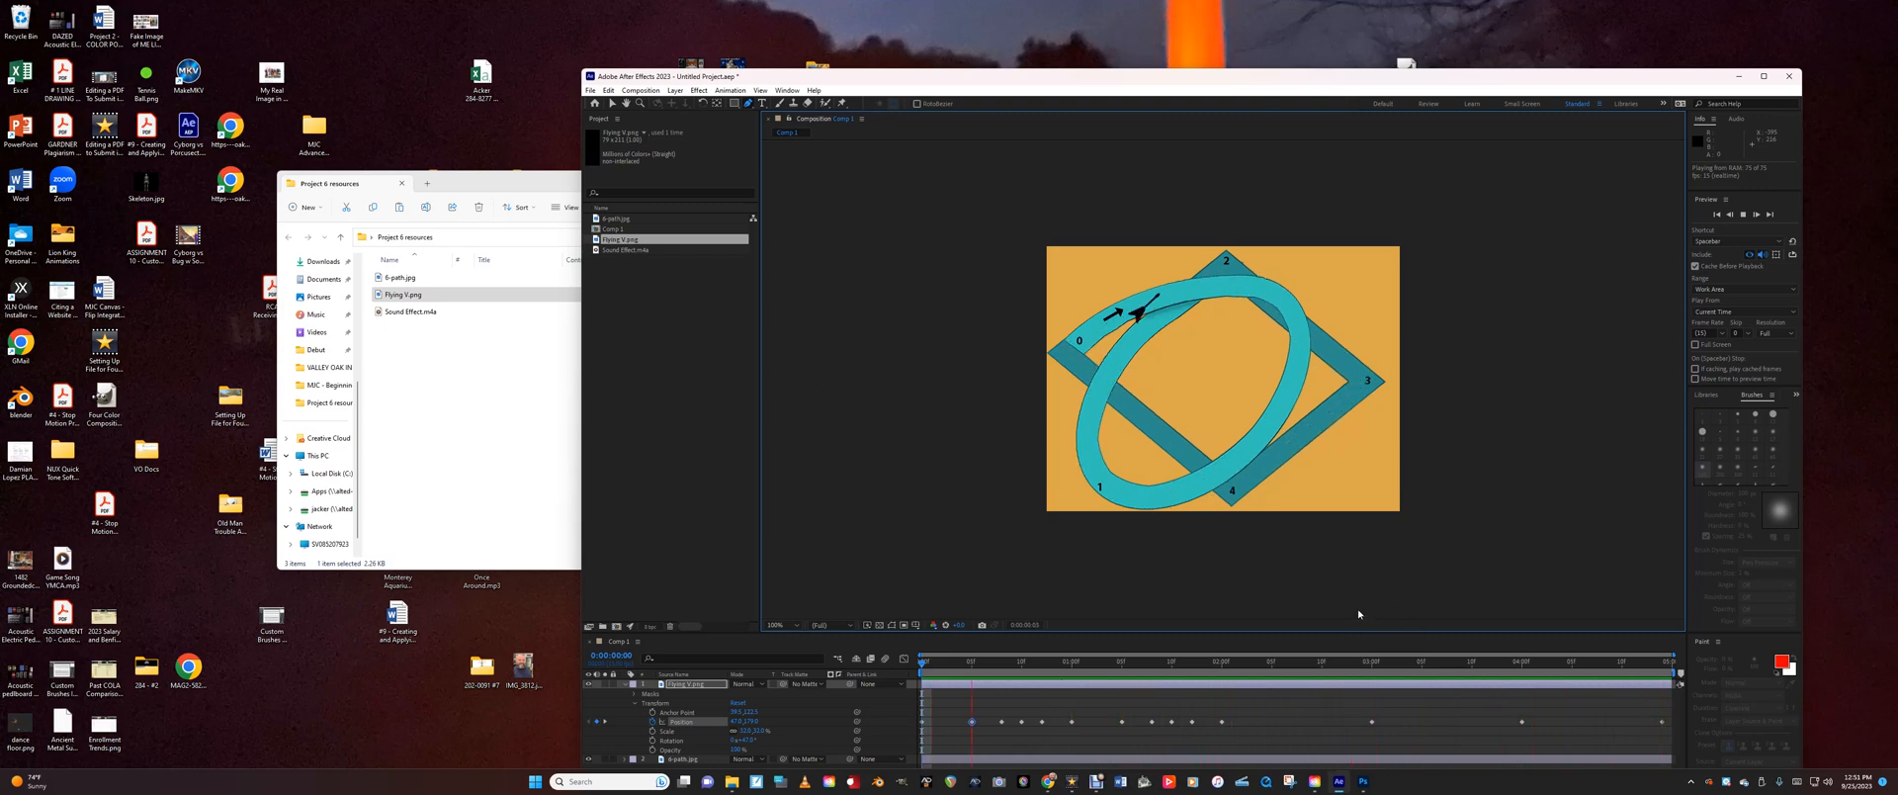
key("space")
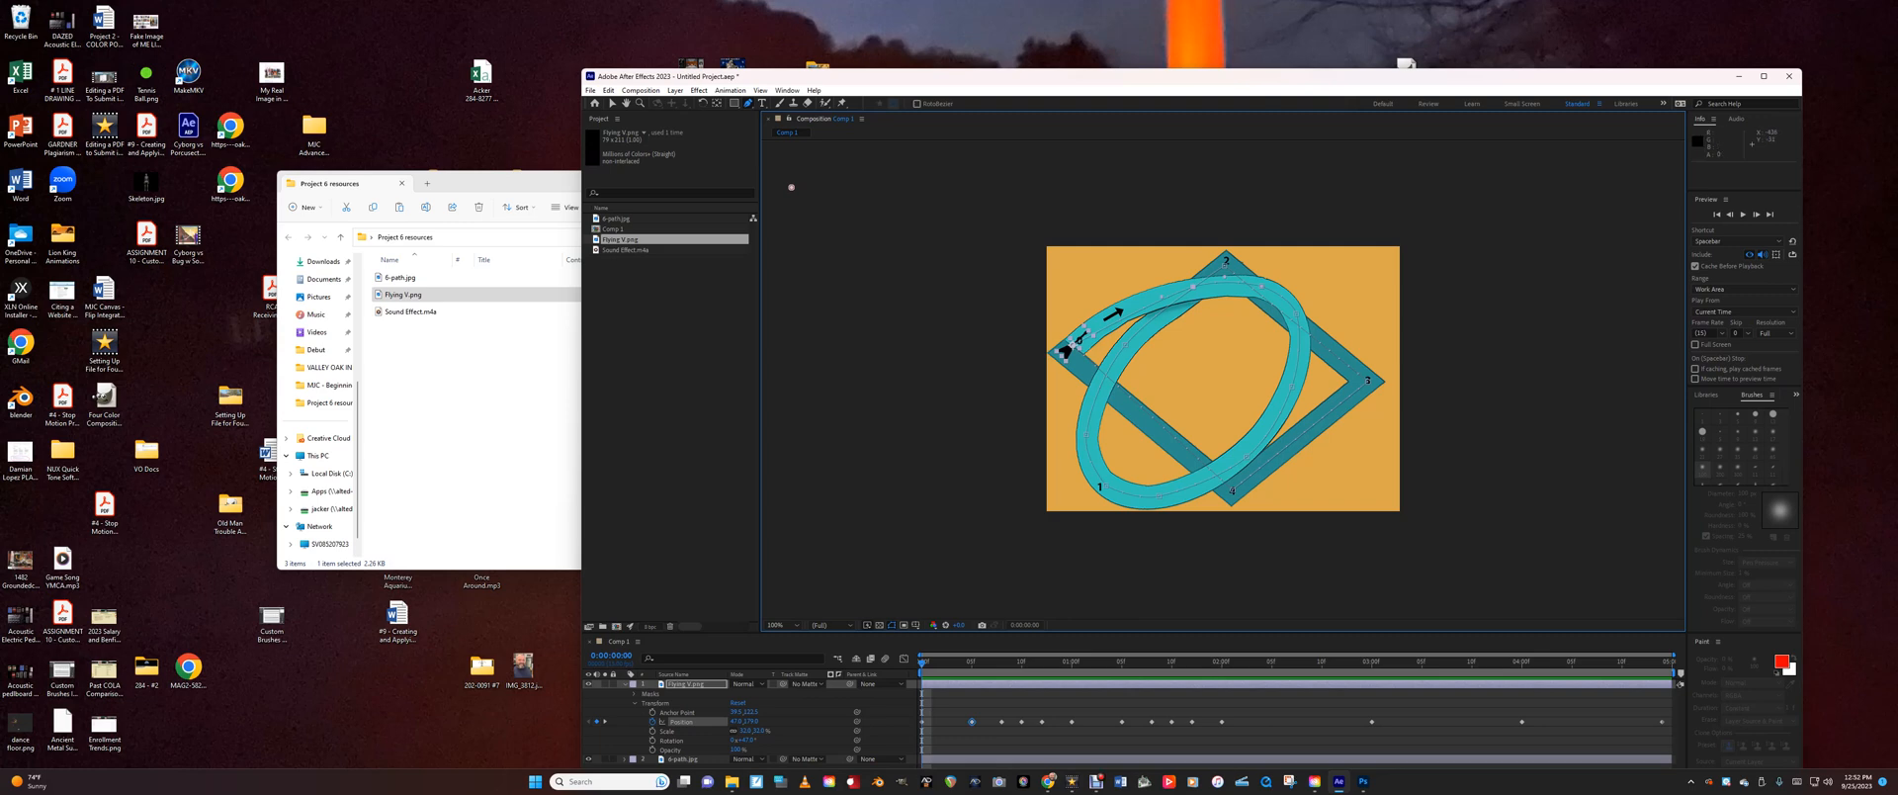
Set the Flying V layer's Auto-Orientation to Orient Along Path.
left_click(676, 91)
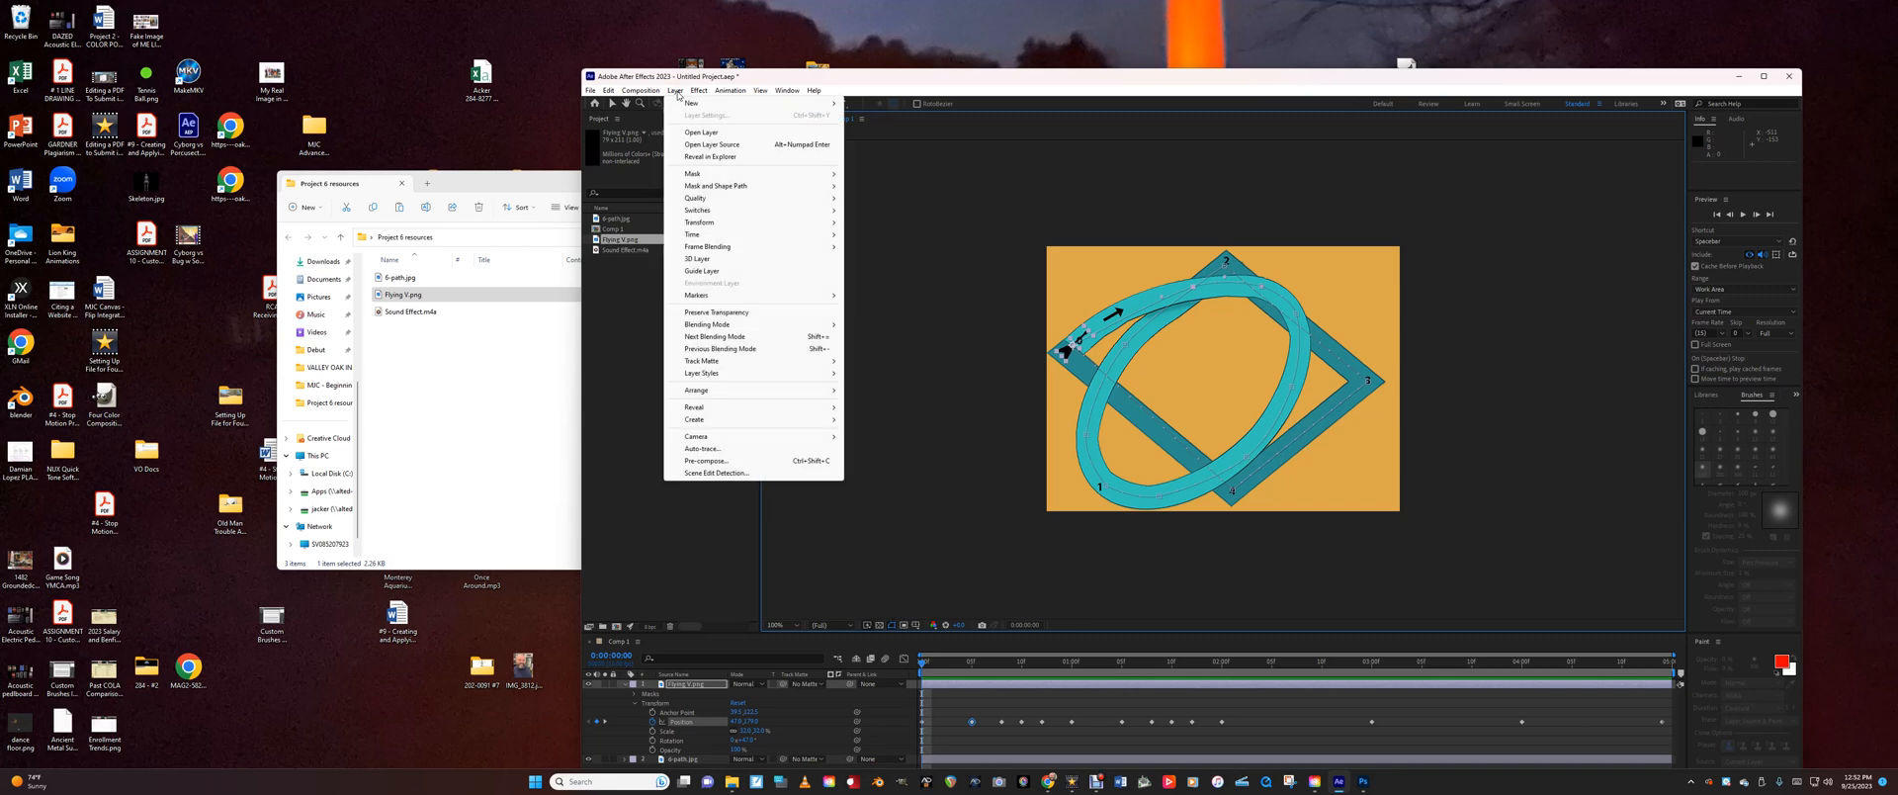
mouse_move(745, 231)
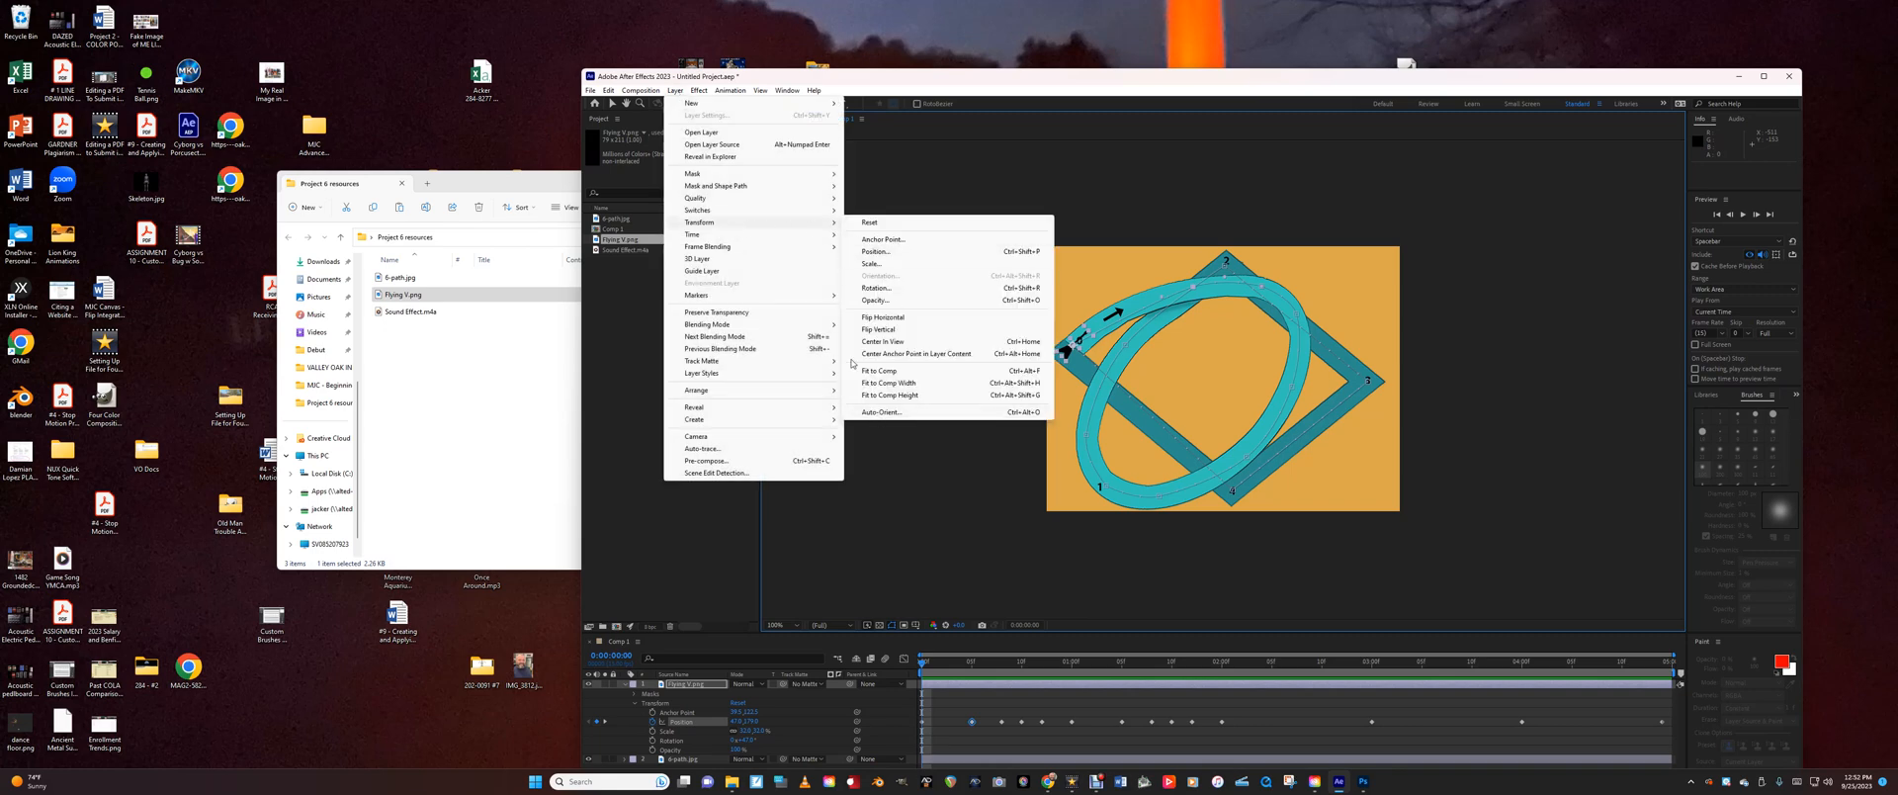
left_click(677, 95)
left_click(676, 95)
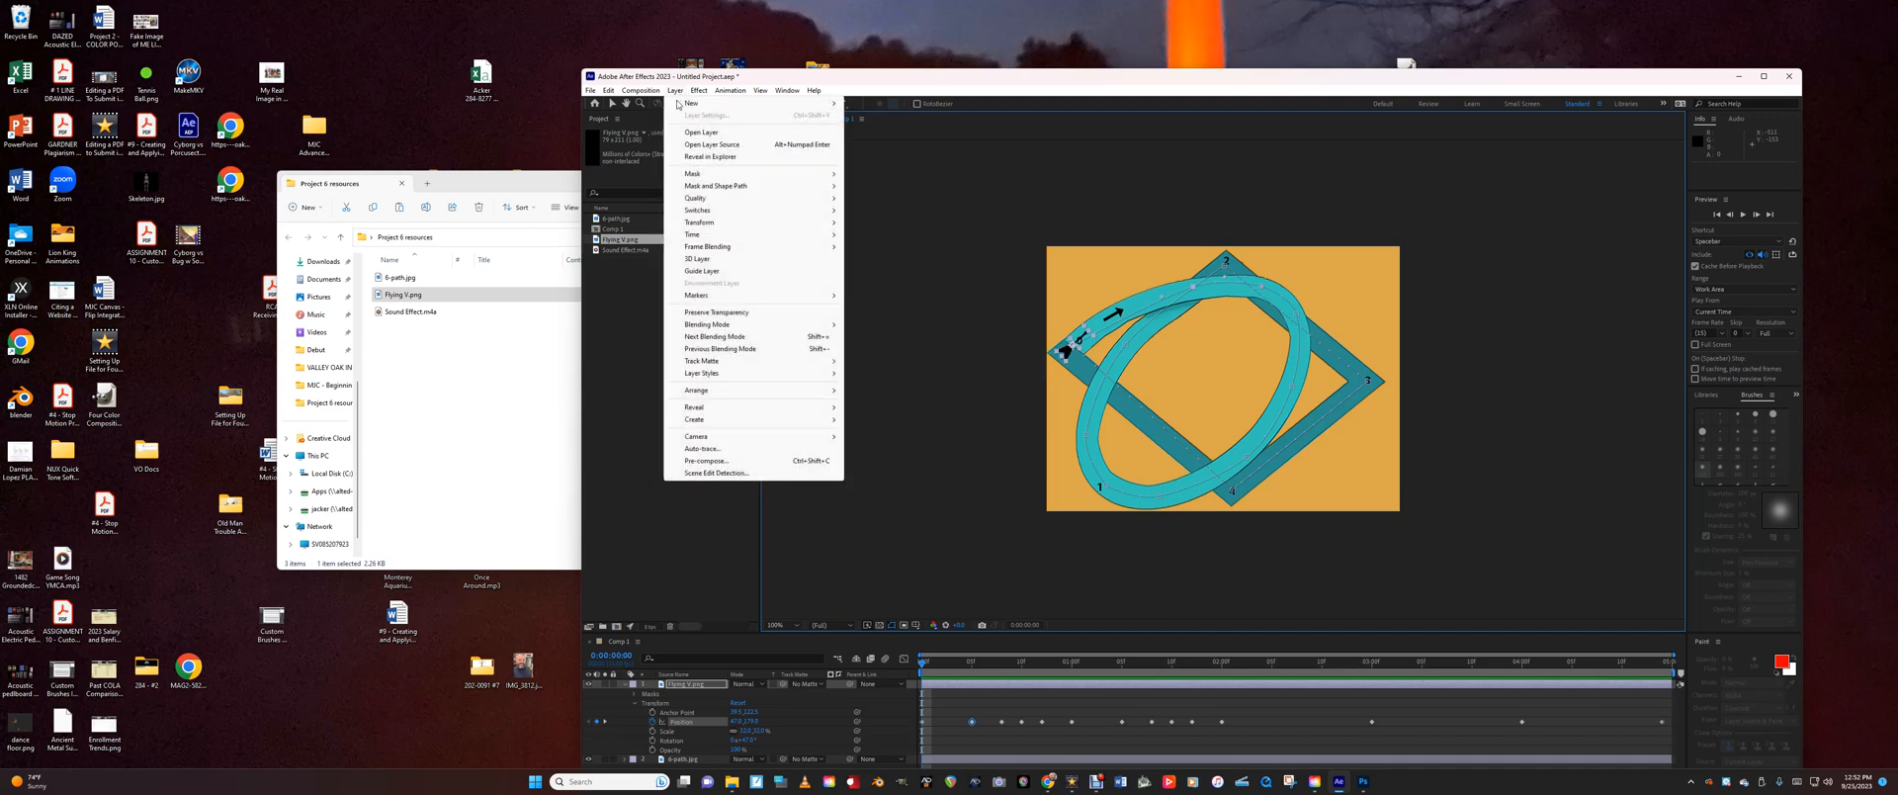
mouse_move(762, 223)
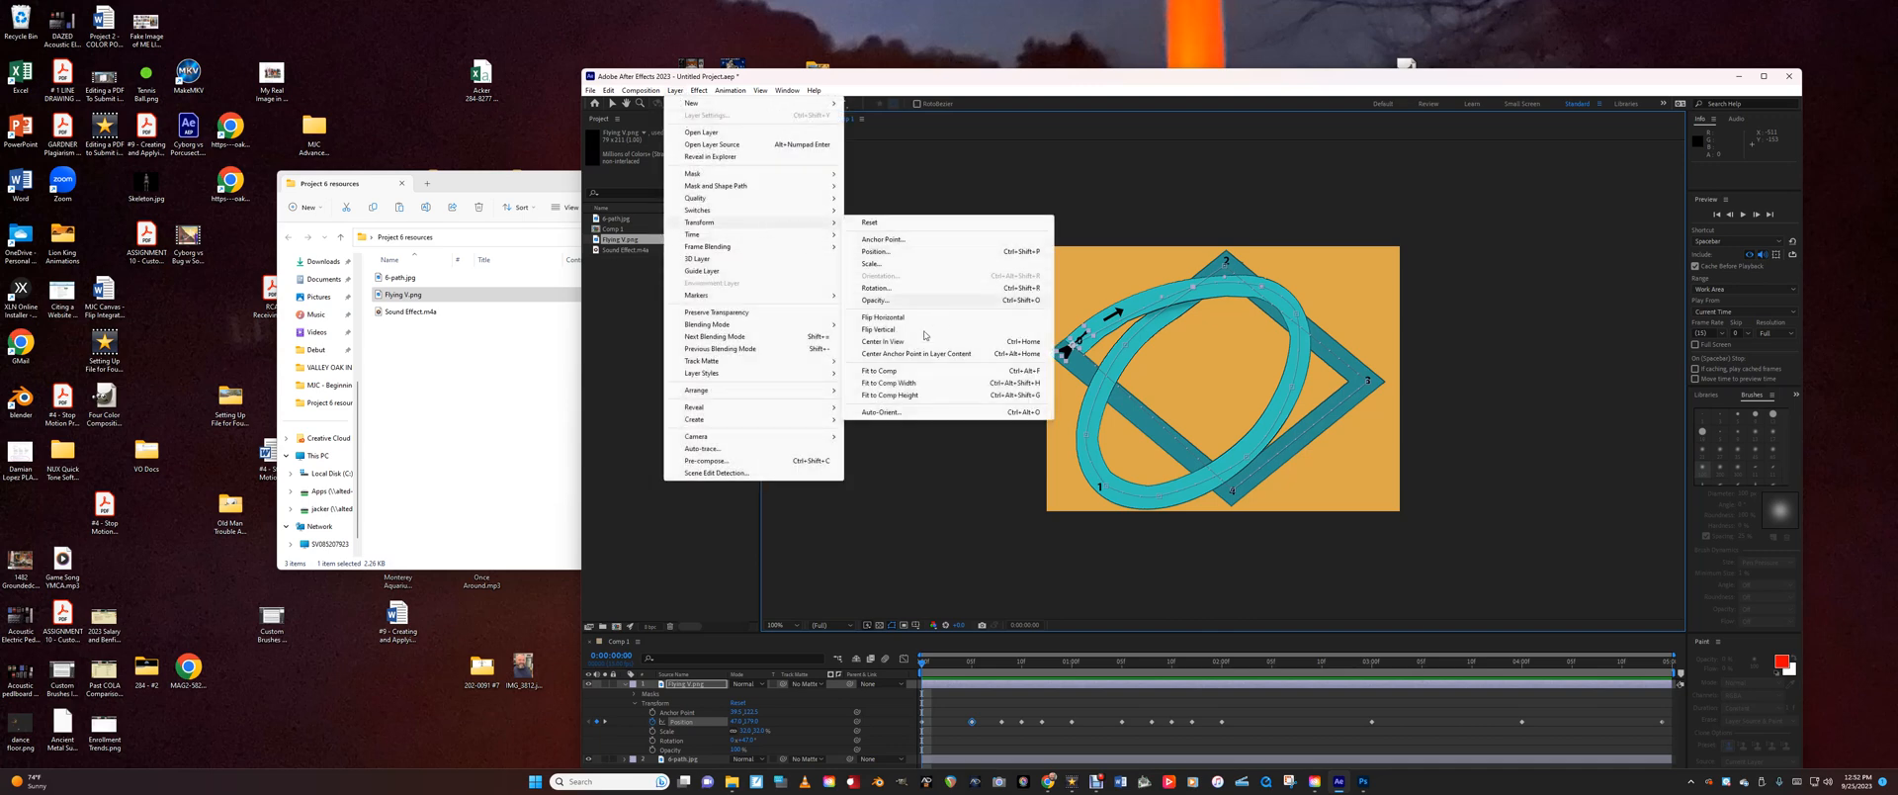
left_click(900, 412)
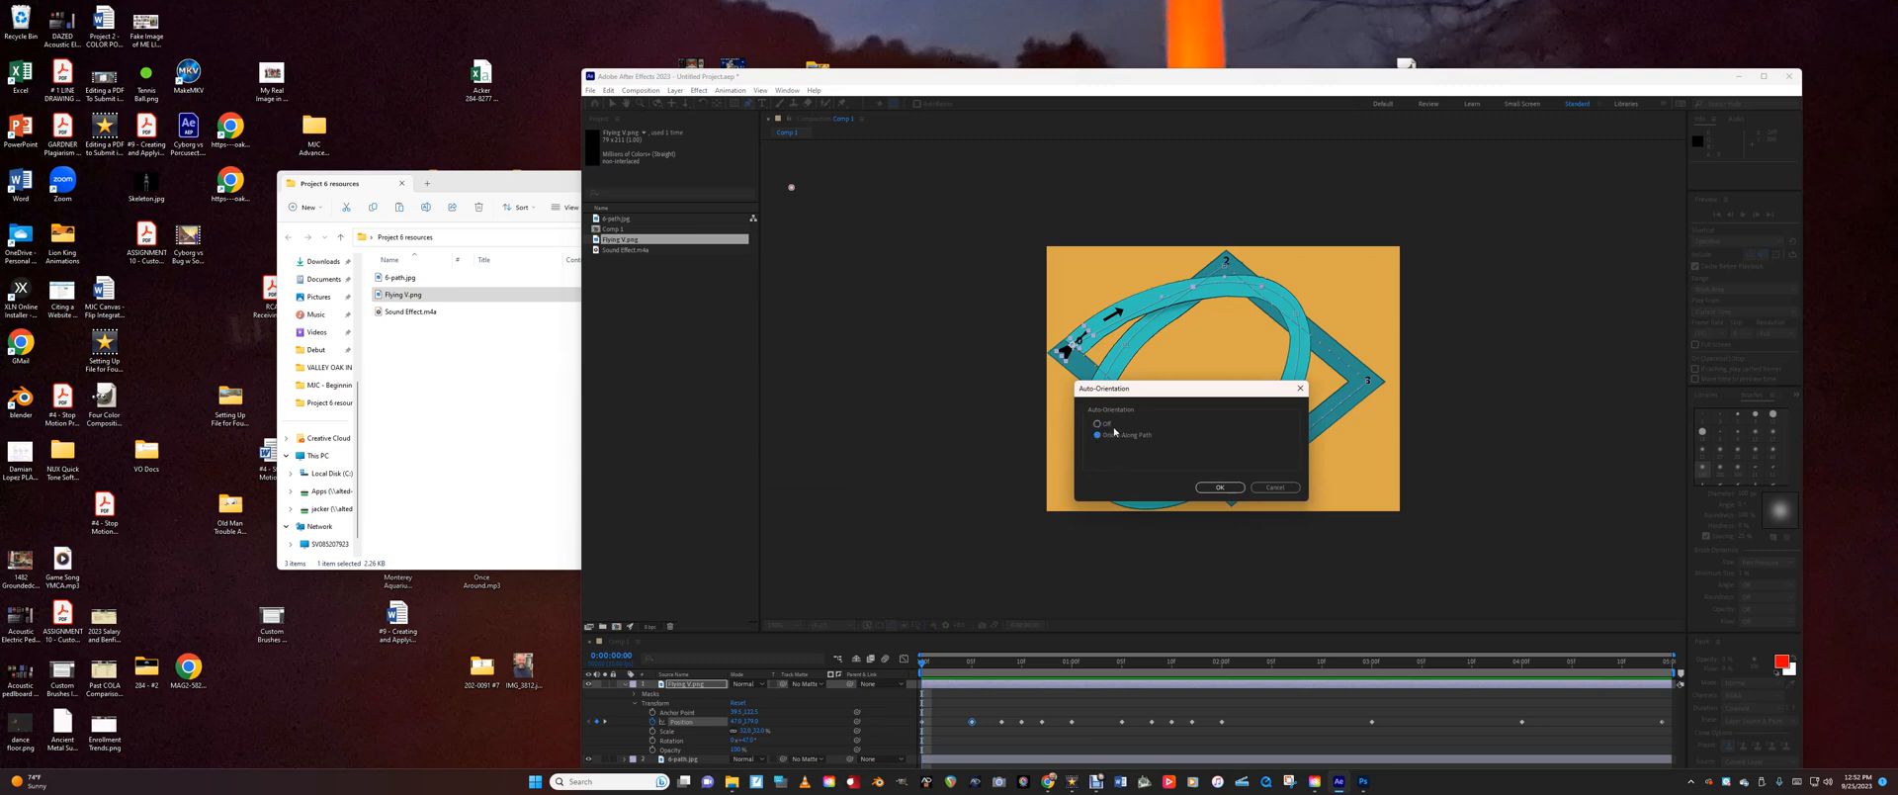
left_click(1220, 486)
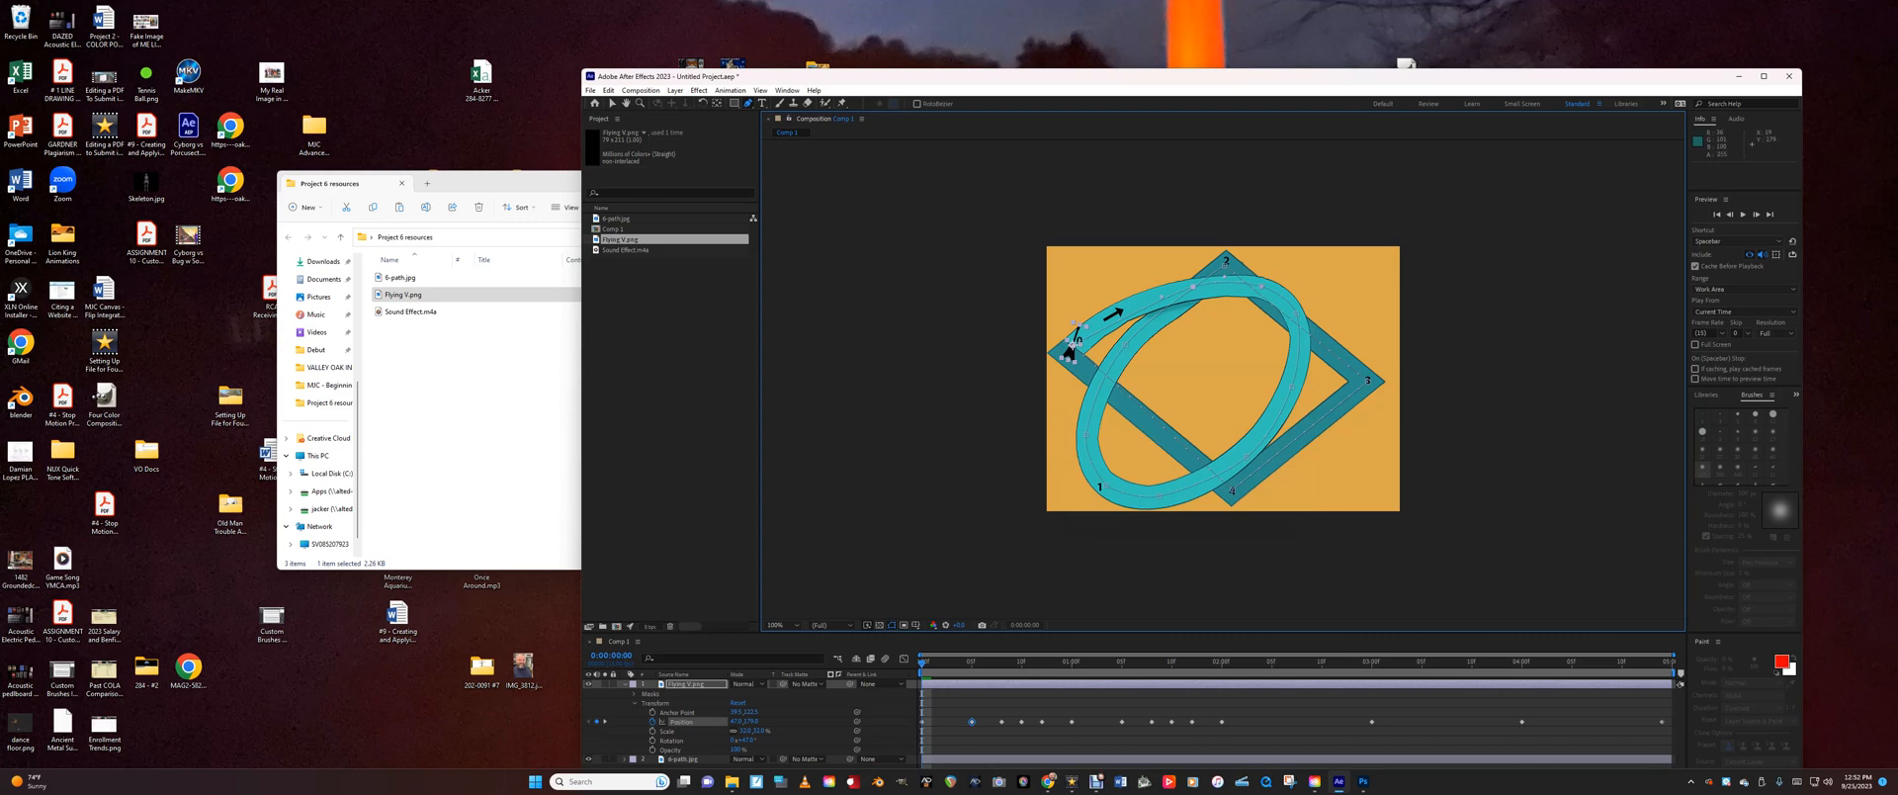
Preview the guitar animation with auto-orientation along the path.
key("space")
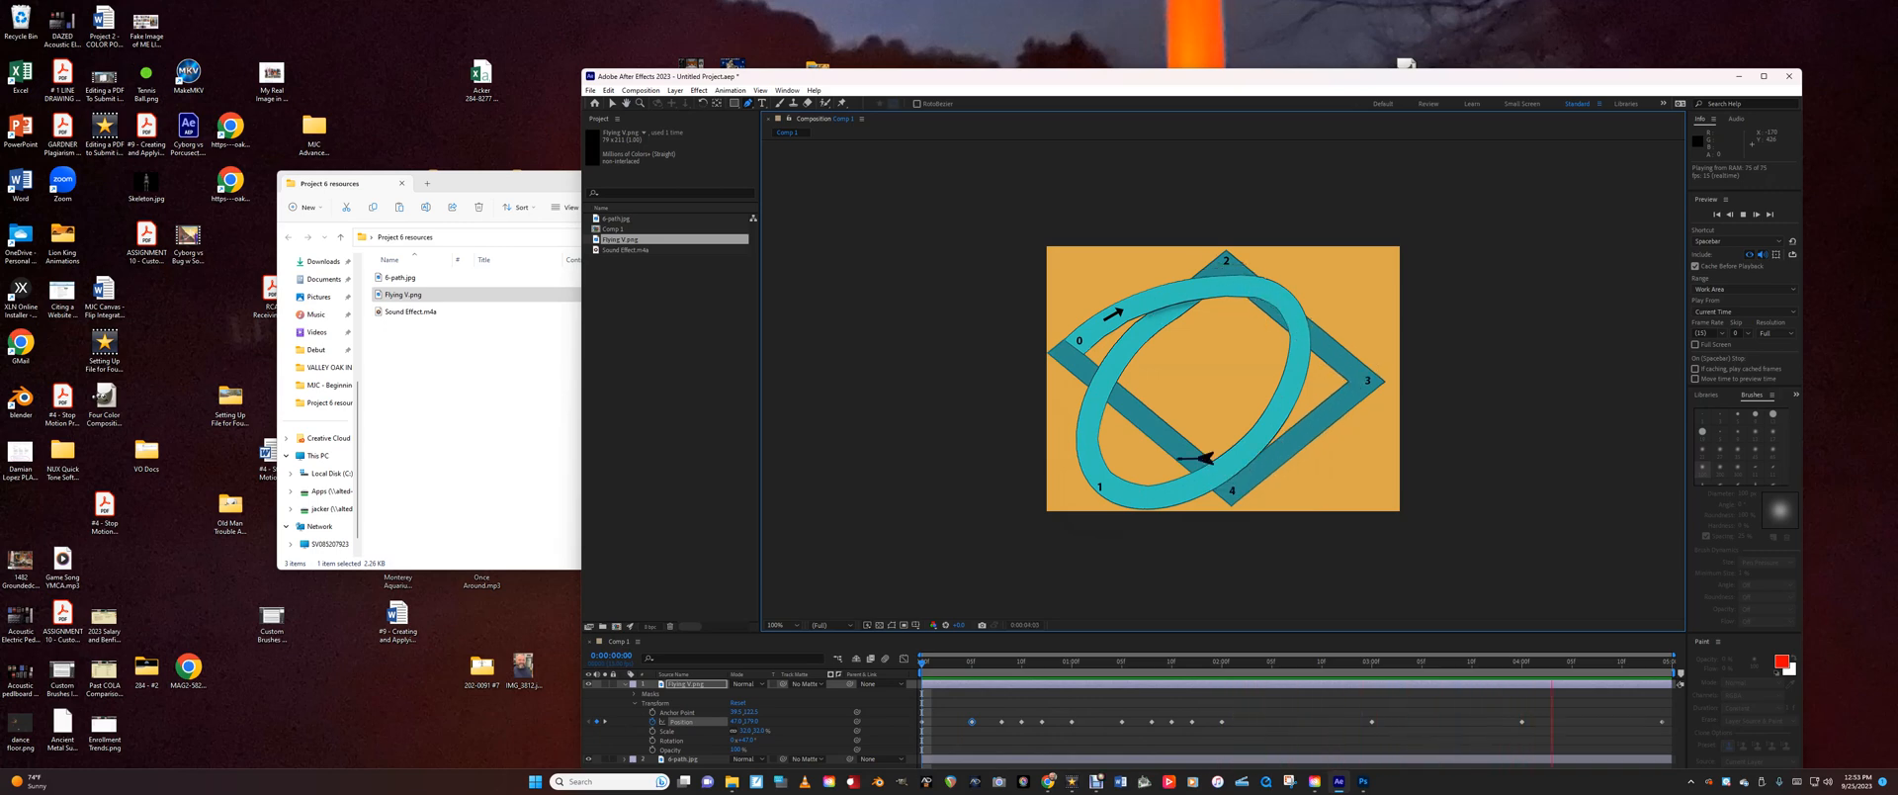
key("space")
left_click(1706, 211)
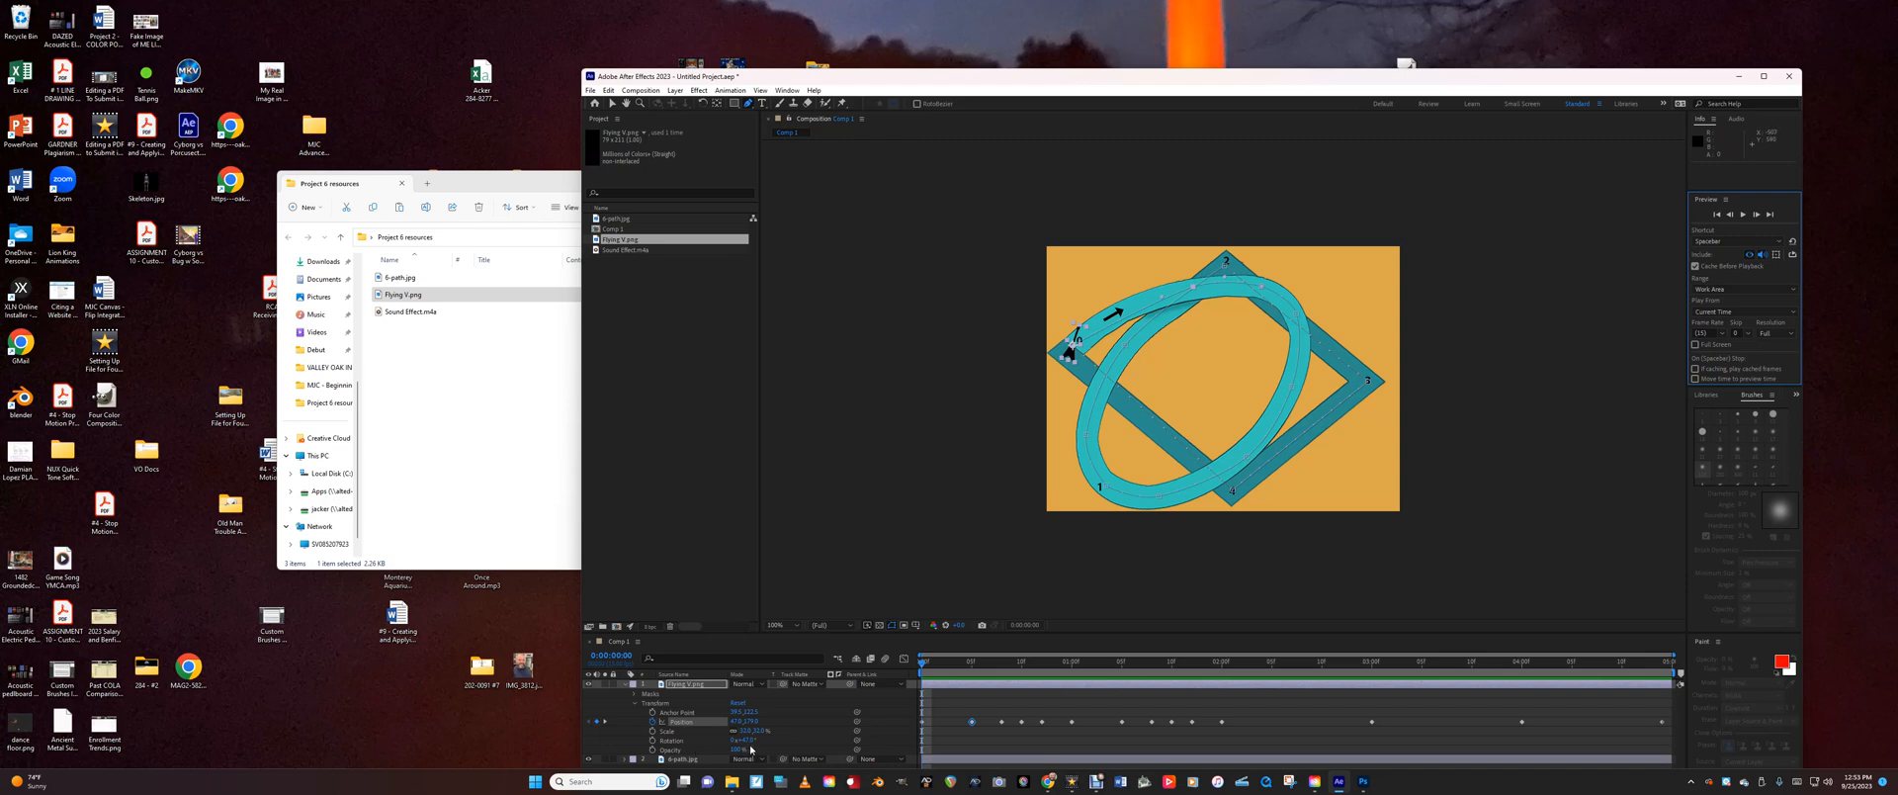
Rotate the guitar to line up with the path direction at the composition start, add a Rotation keyframe there, and preview the animation.
left_click(923, 666)
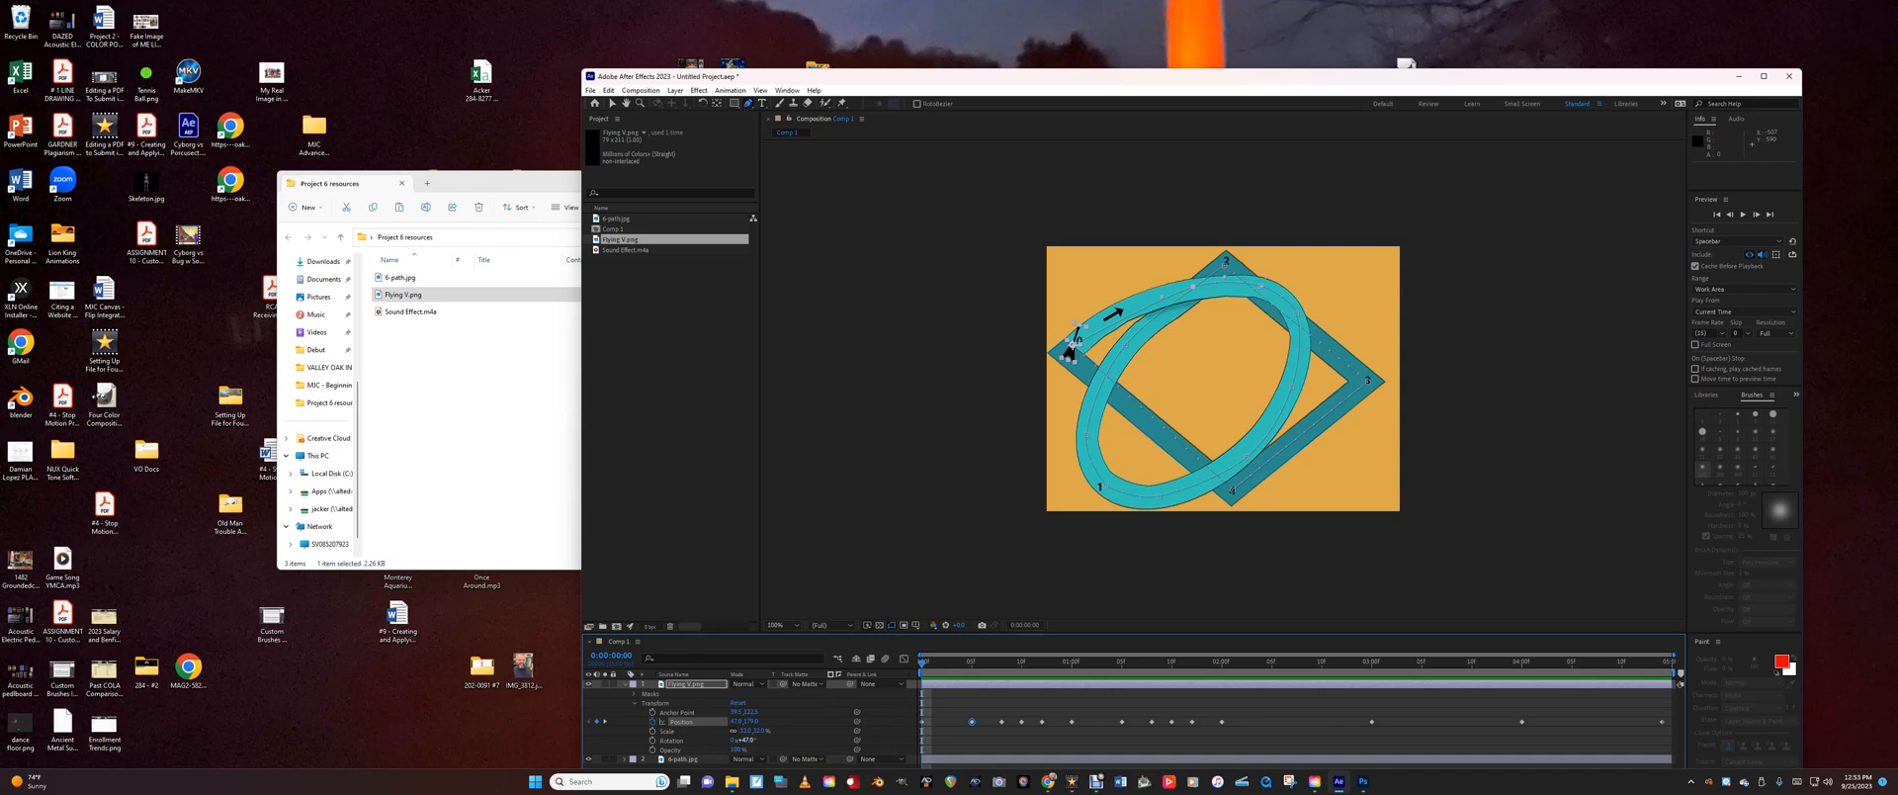
left_click_drag(744, 739, 764, 740)
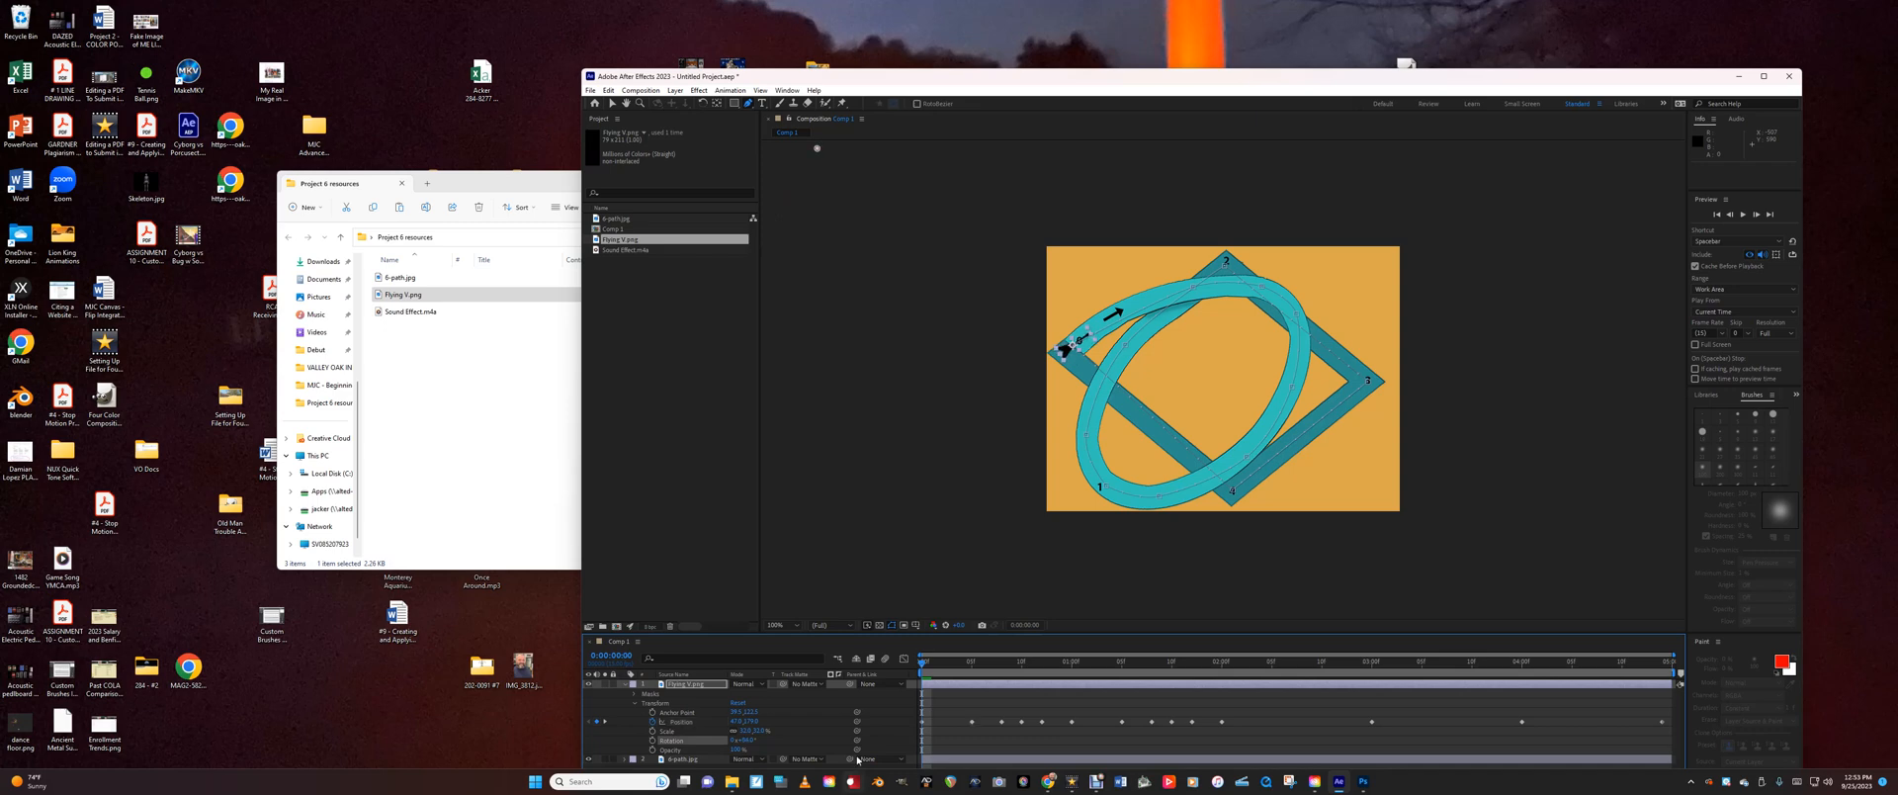
left_click(652, 739)
key("space")
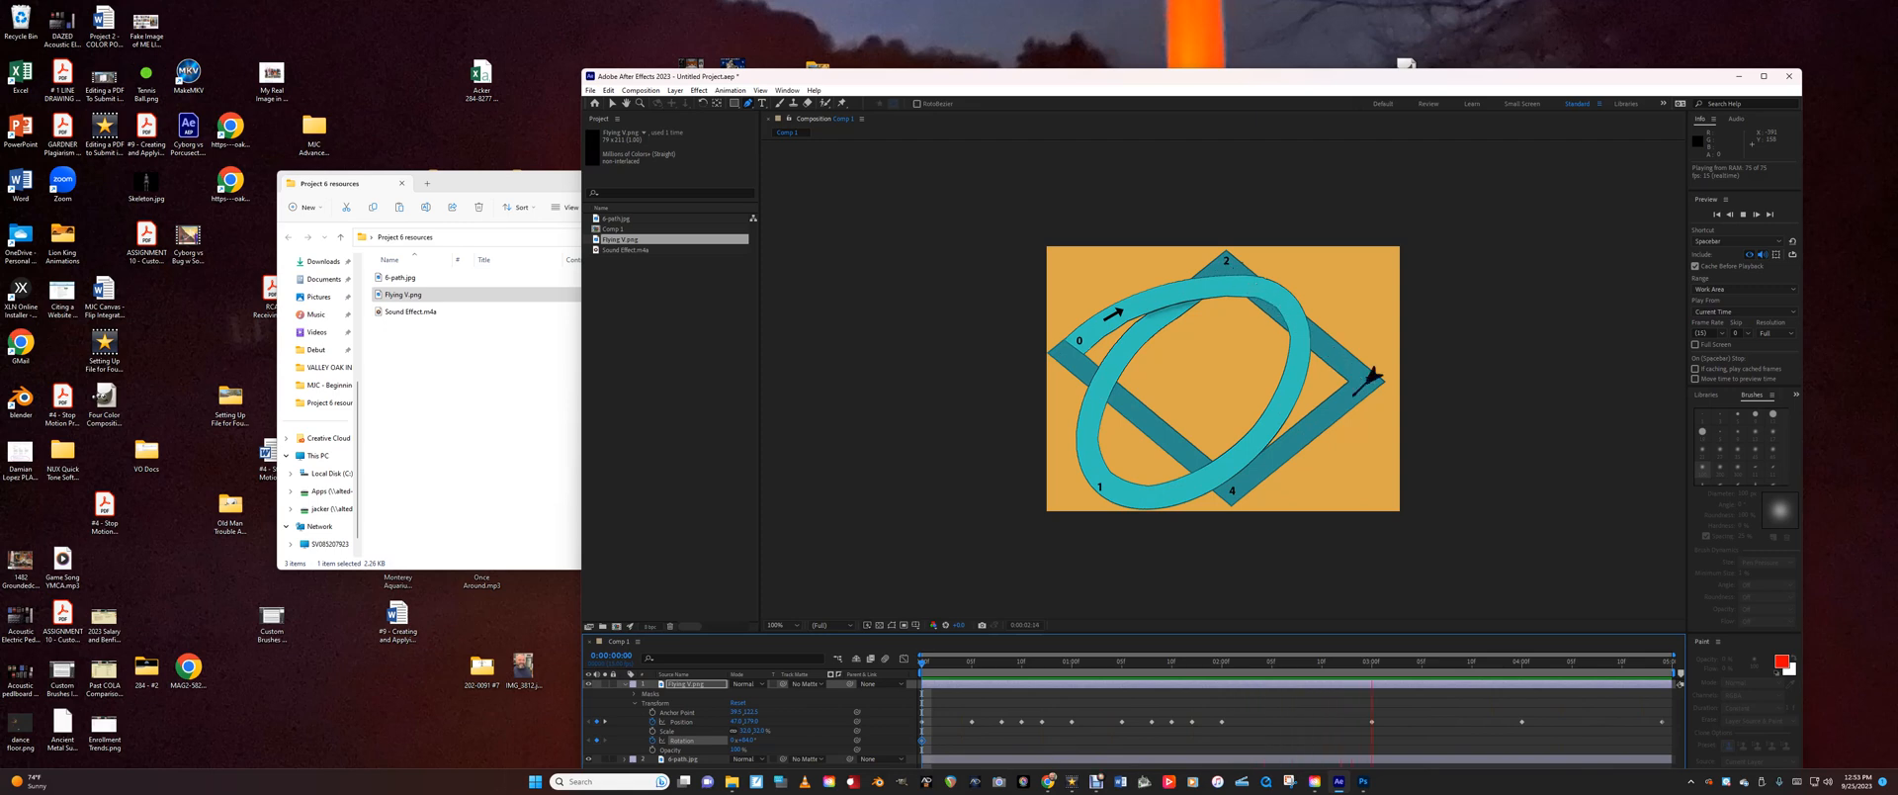
key("space")
Collapse the Flying V layer, then add Sound Effect.m4a from the Project 6 resources folder to the composition beneath the other layers.
left_click(626, 687)
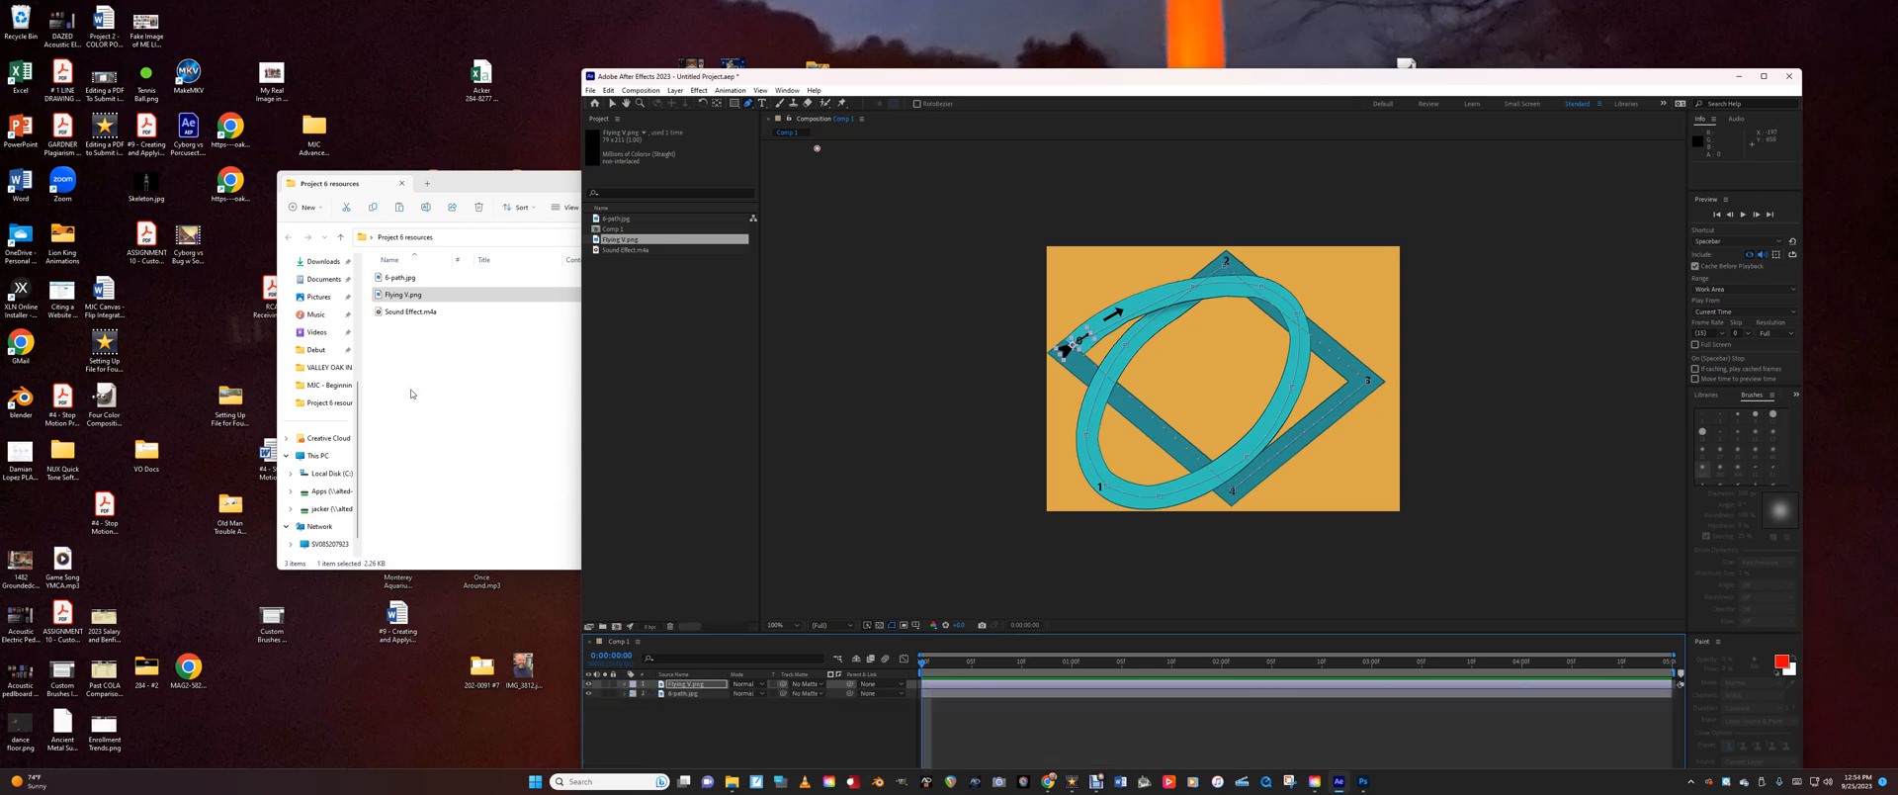
left_click(407, 313)
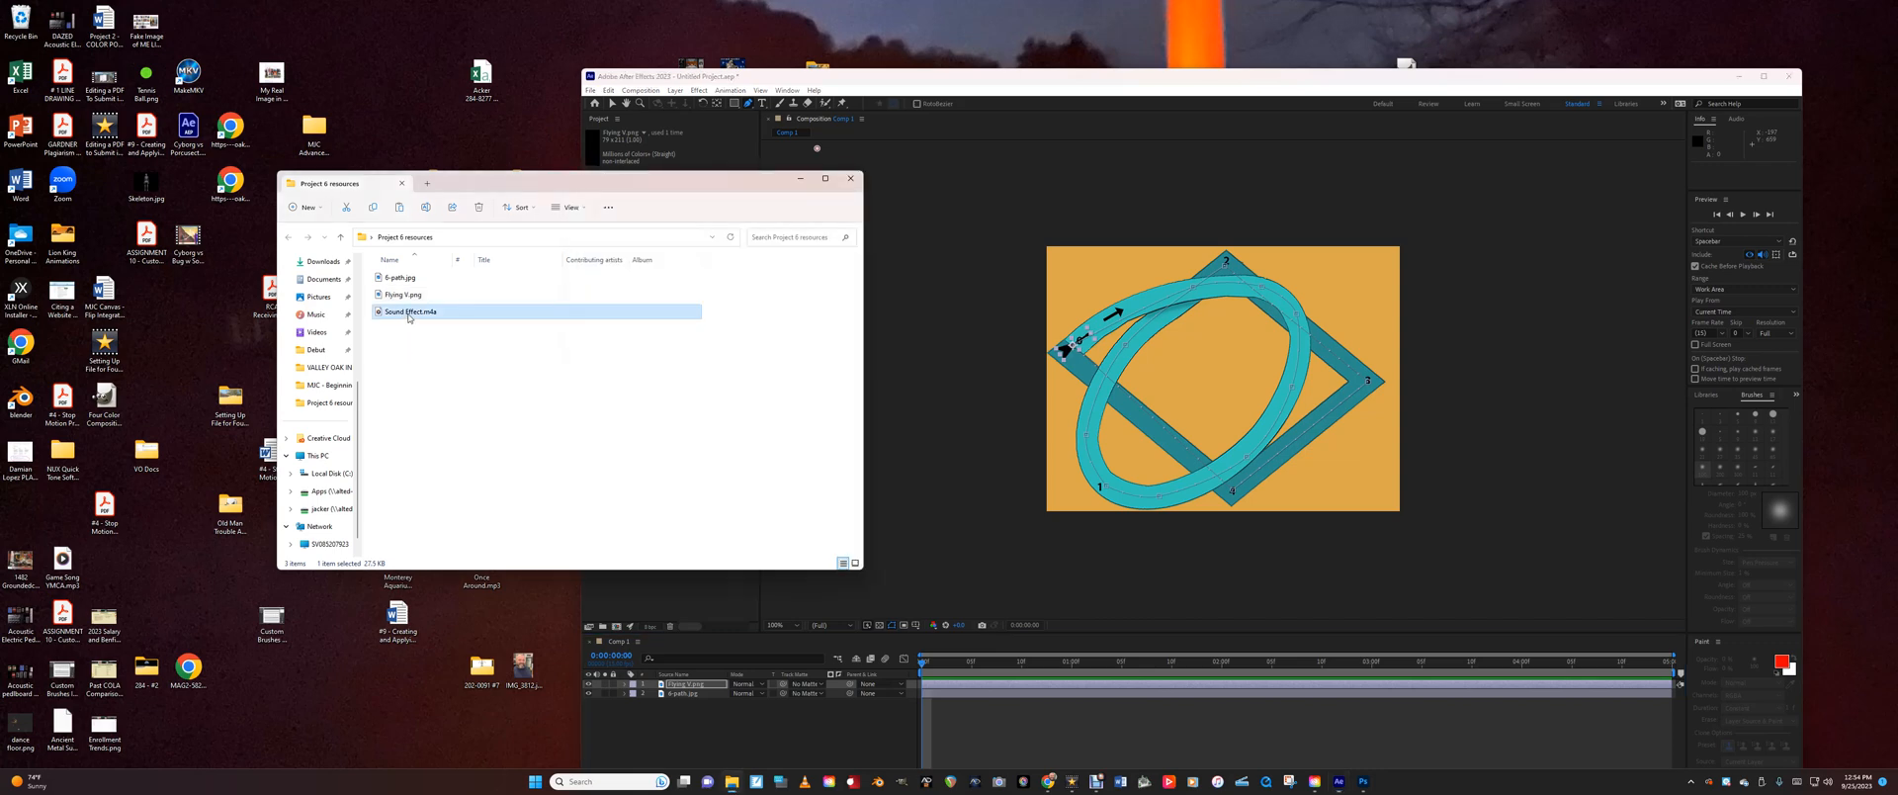
left_click_drag(409, 316, 656, 761)
left_click_drag(690, 685, 695, 735)
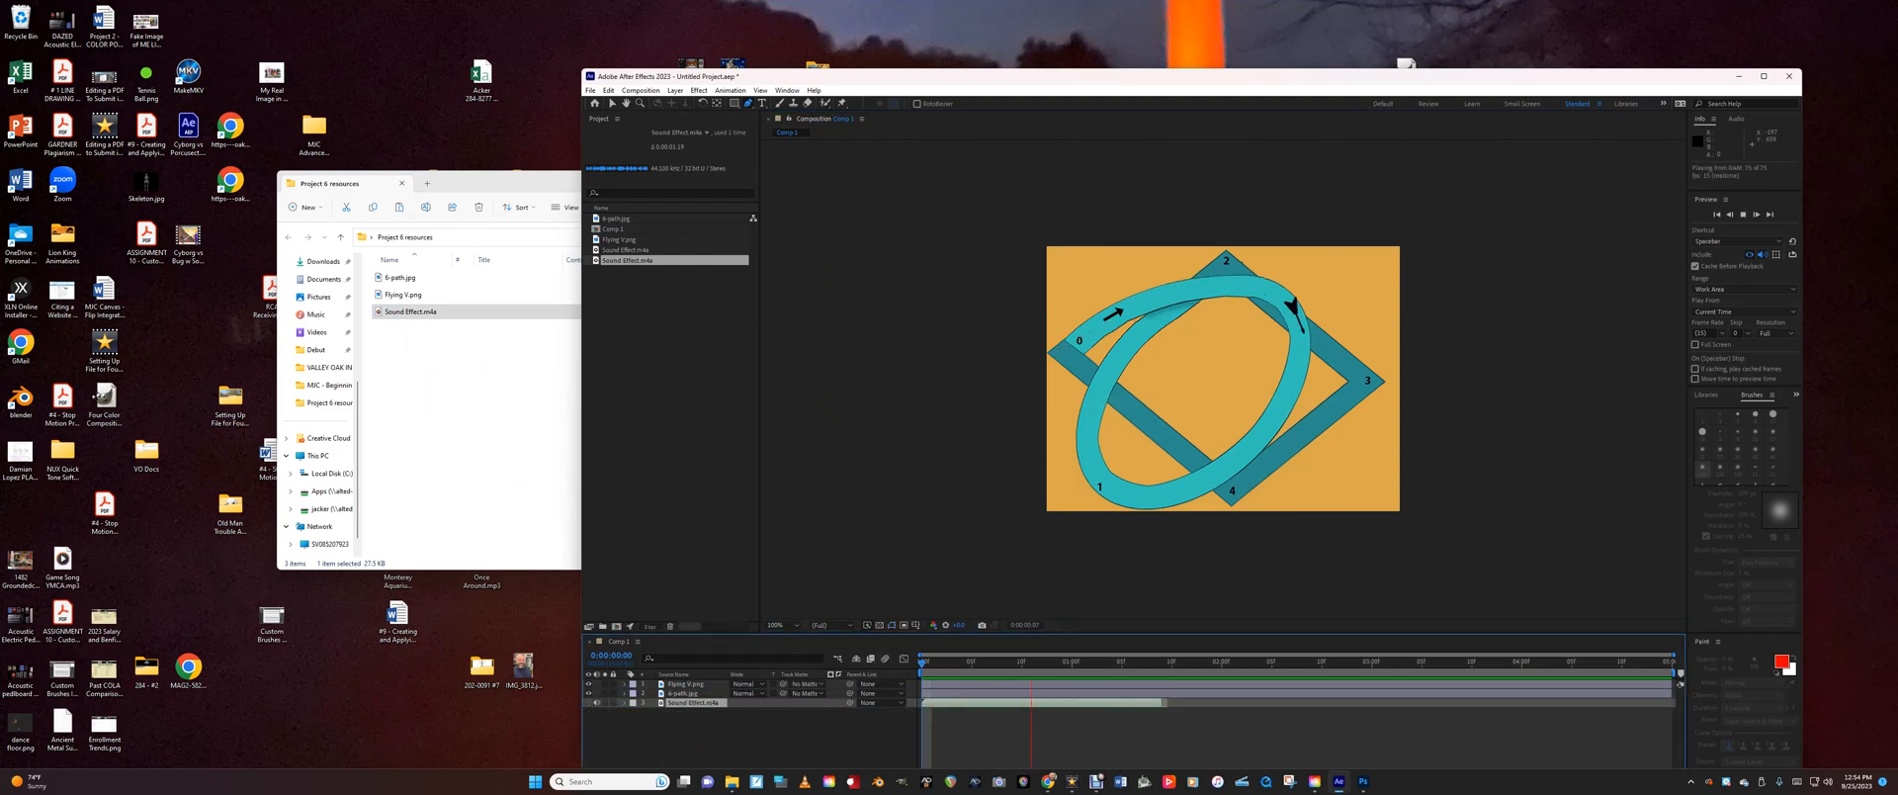
key("space")
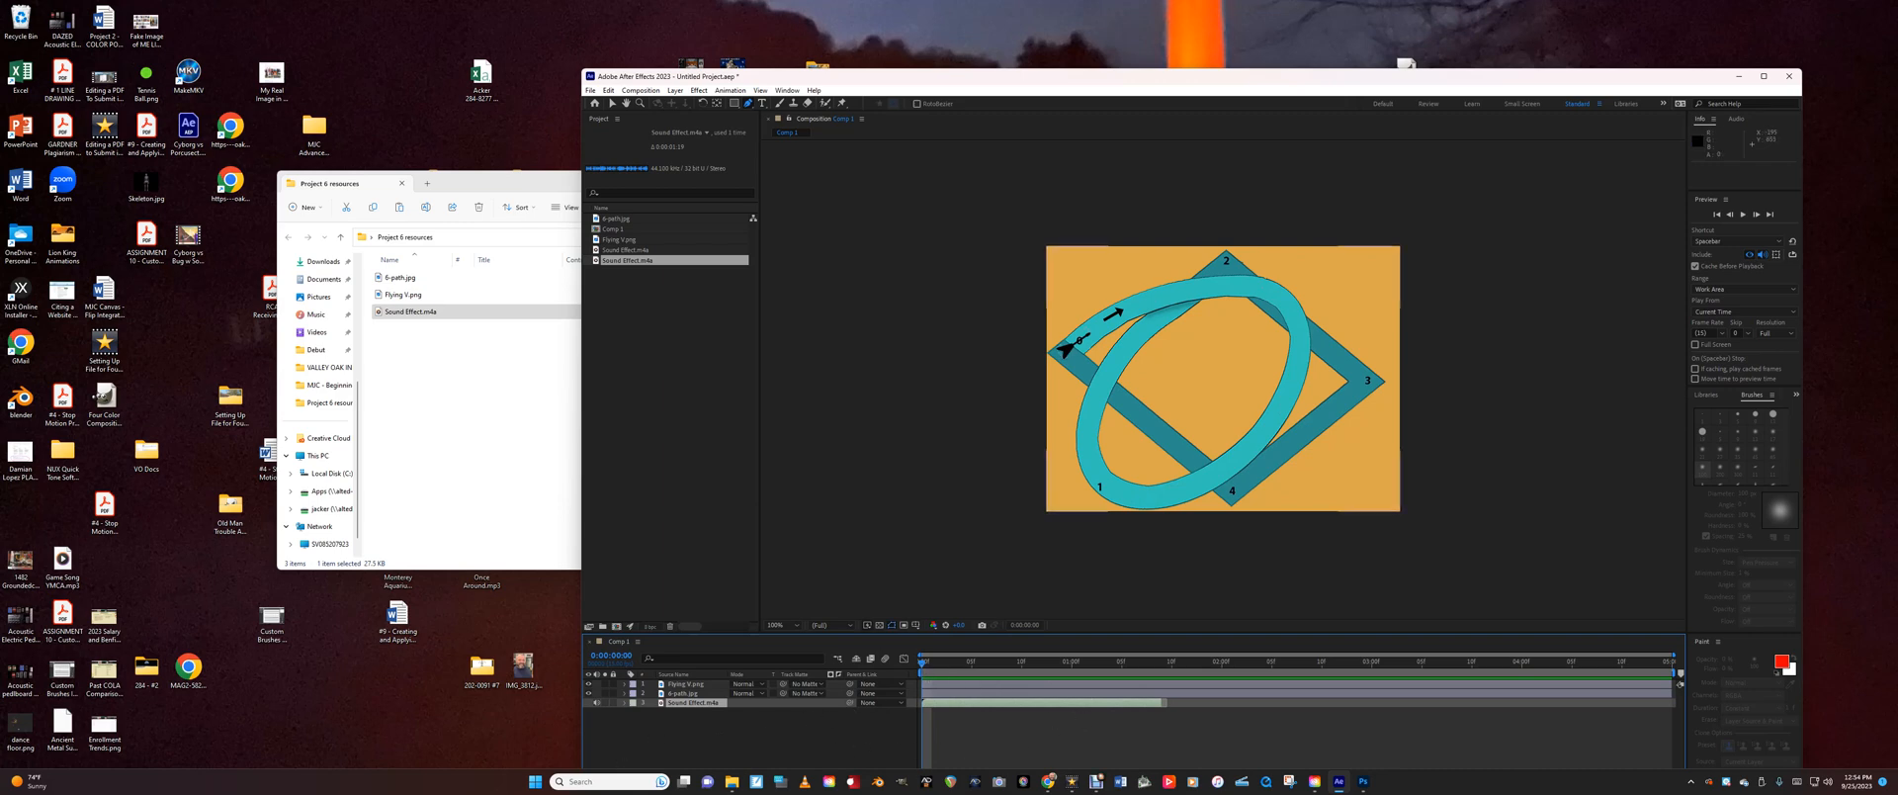
Shift the Sound Effect layer to start at about 0:00:00:05, previewing its timing against the guitar's motion.
left_click_drag(957, 707, 1059, 705)
key("space")
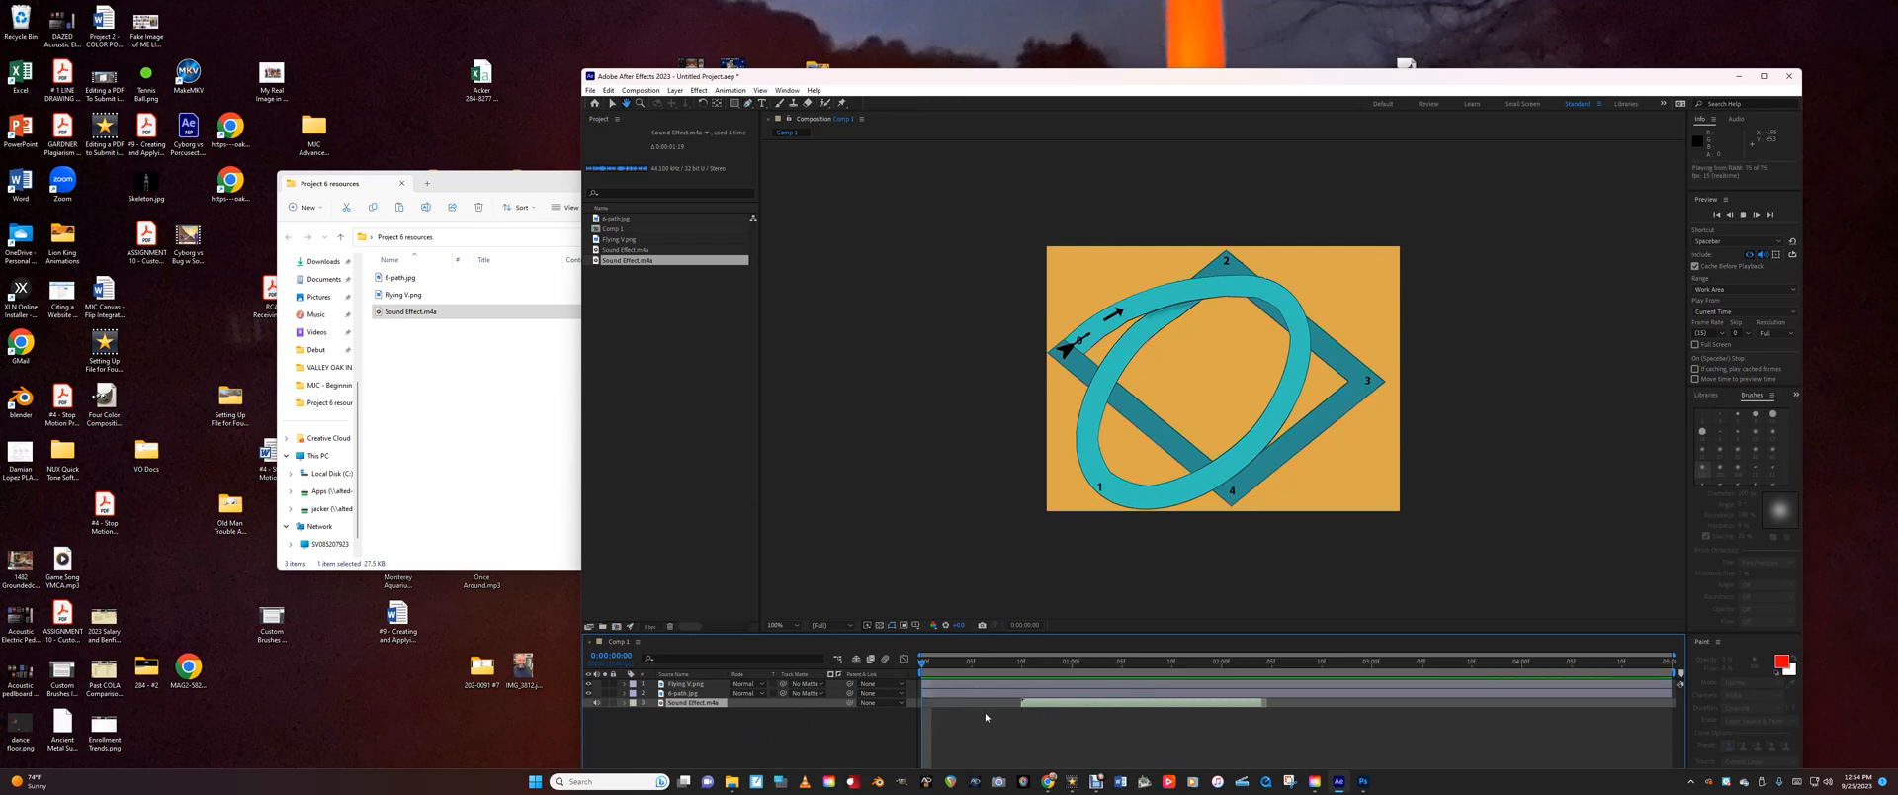
key("space")
left_click_drag(1047, 703, 1000, 708)
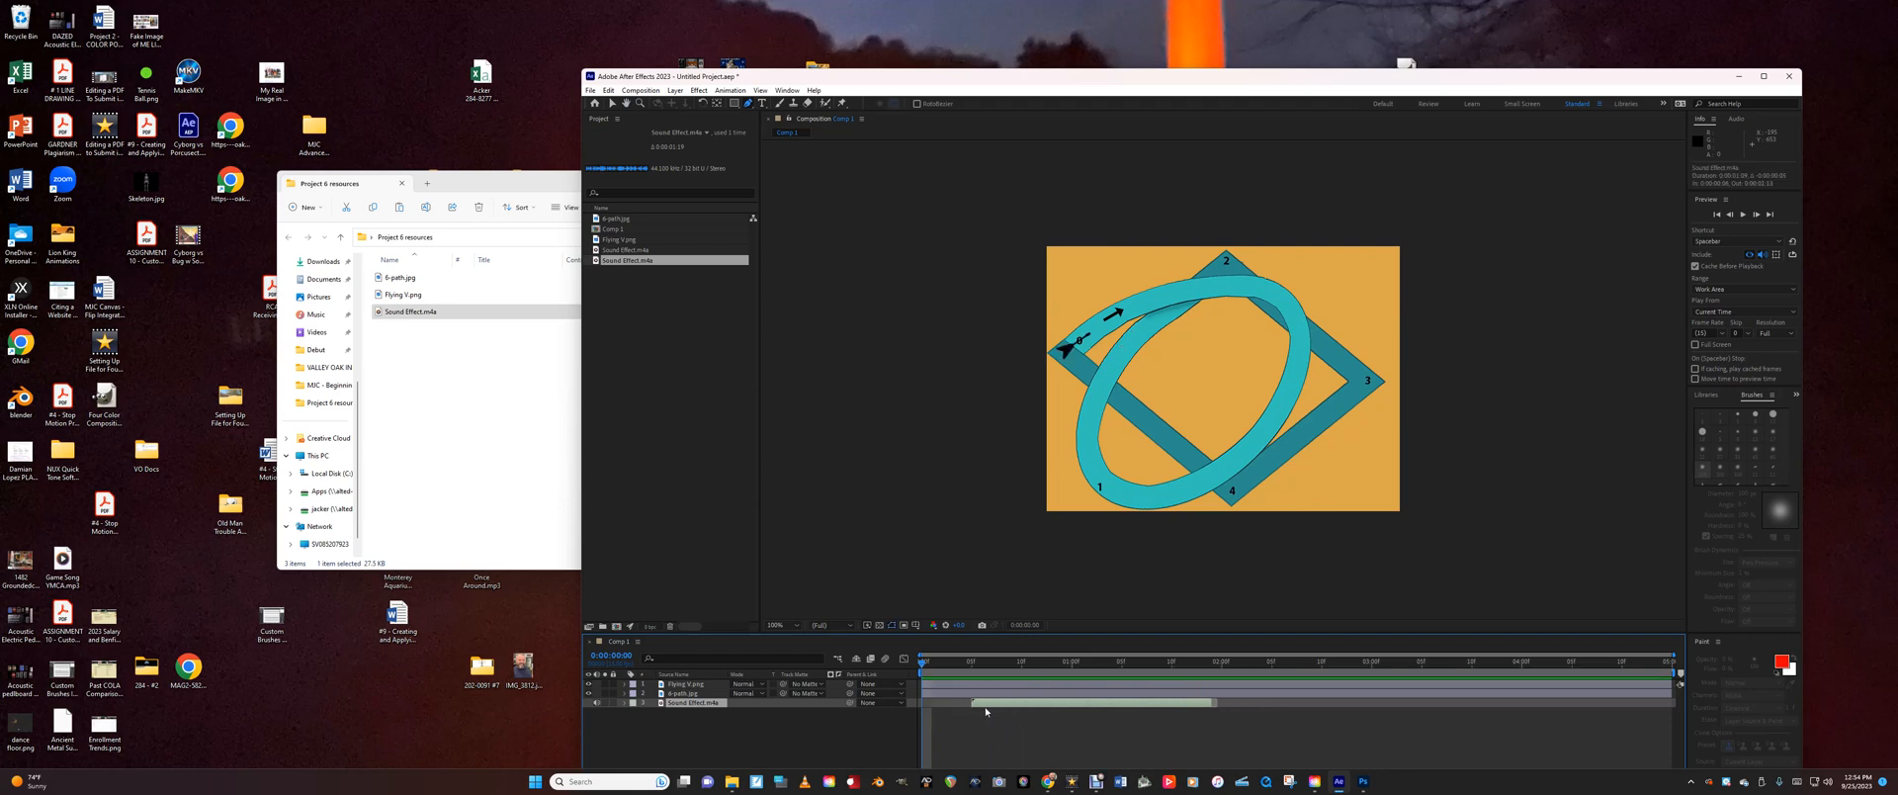
key("space")
key("space")
key("space")
Duplicate the Sound Effect layer and move the copy to start at about 0:00:01:06, checking the timing by preview.
key("ctrl+d")
left_click(1004, 713)
left_click_drag(1001, 712, 1242, 716)
left_click(959, 660)
key("space")
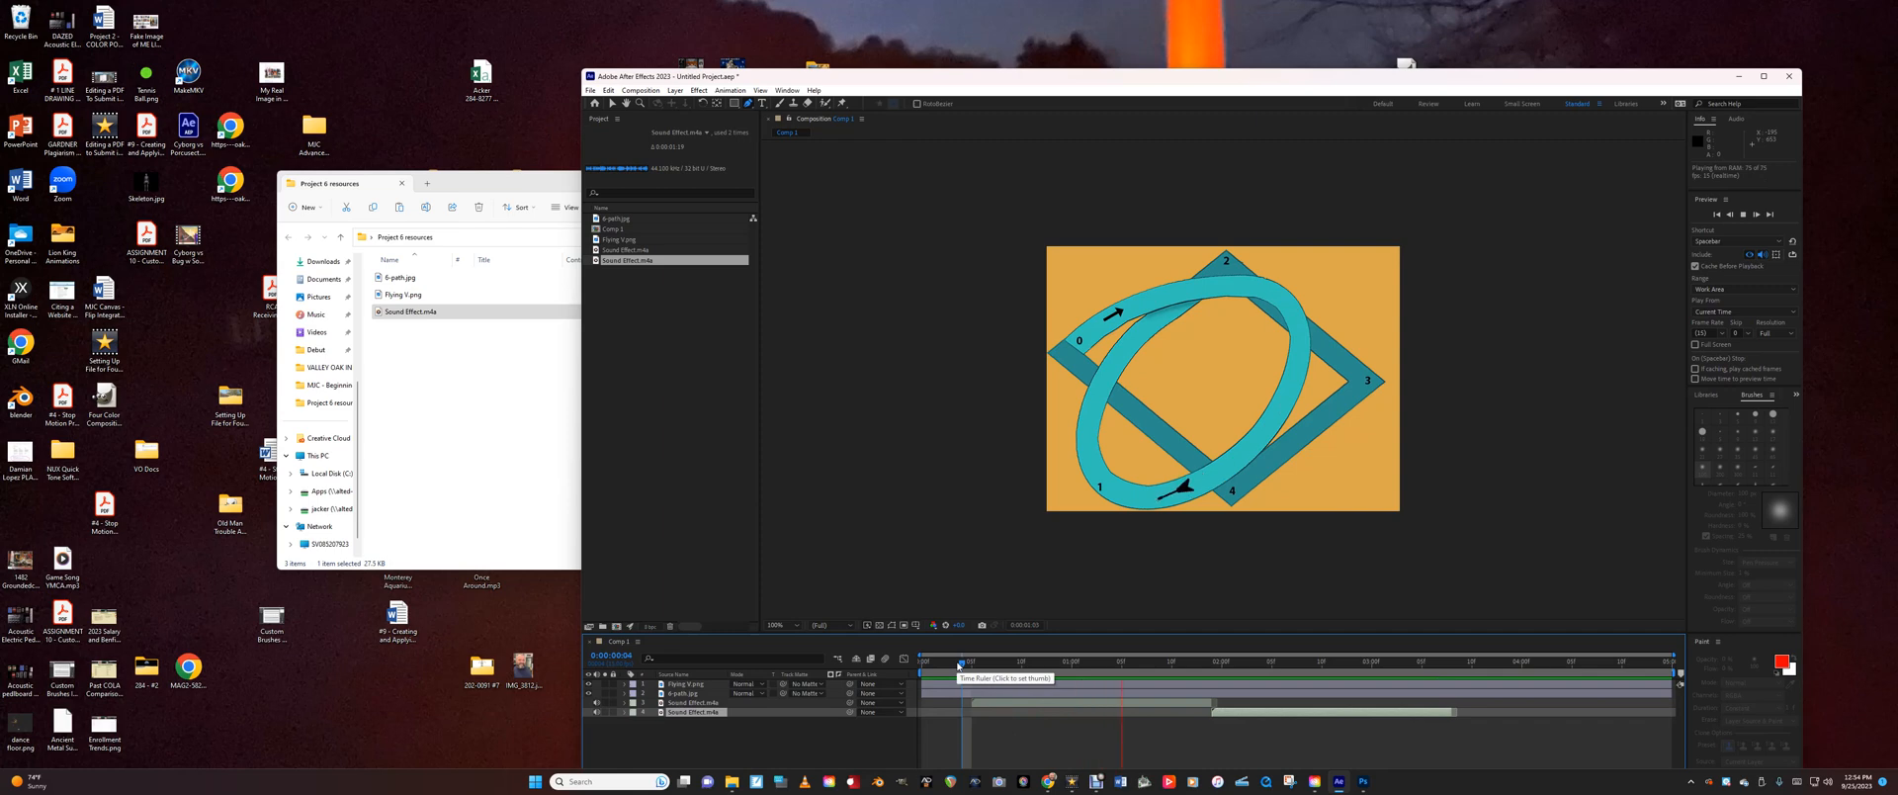
left_click_drag(1250, 714, 1204, 720)
key("space")
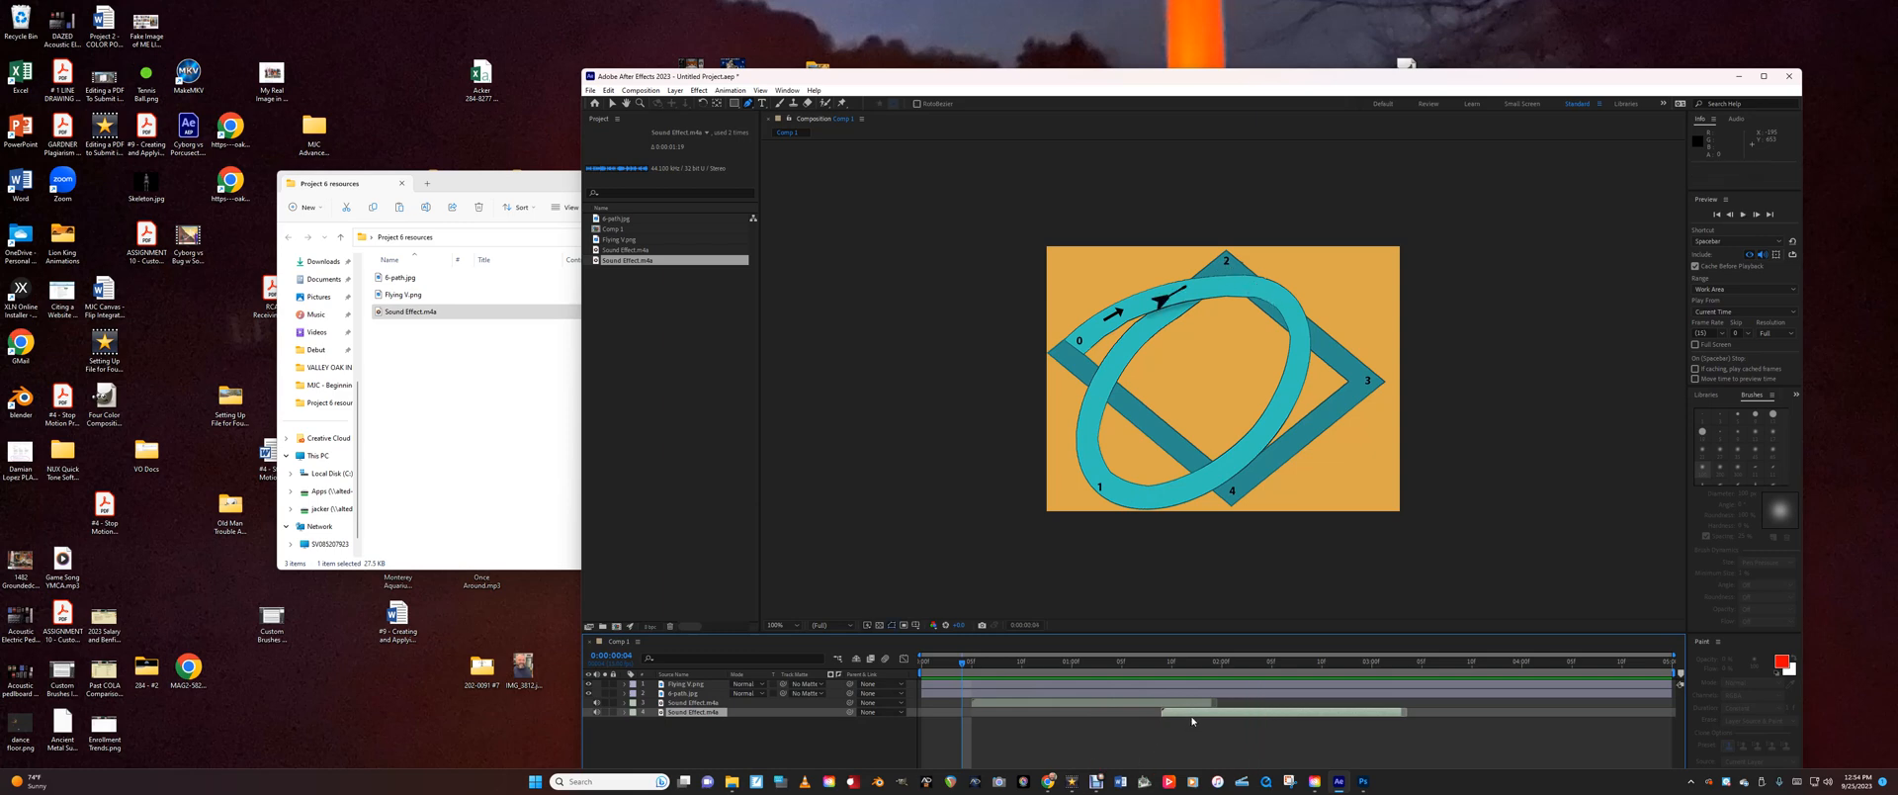
left_click_drag(1191, 722, 1161, 722)
key("space")
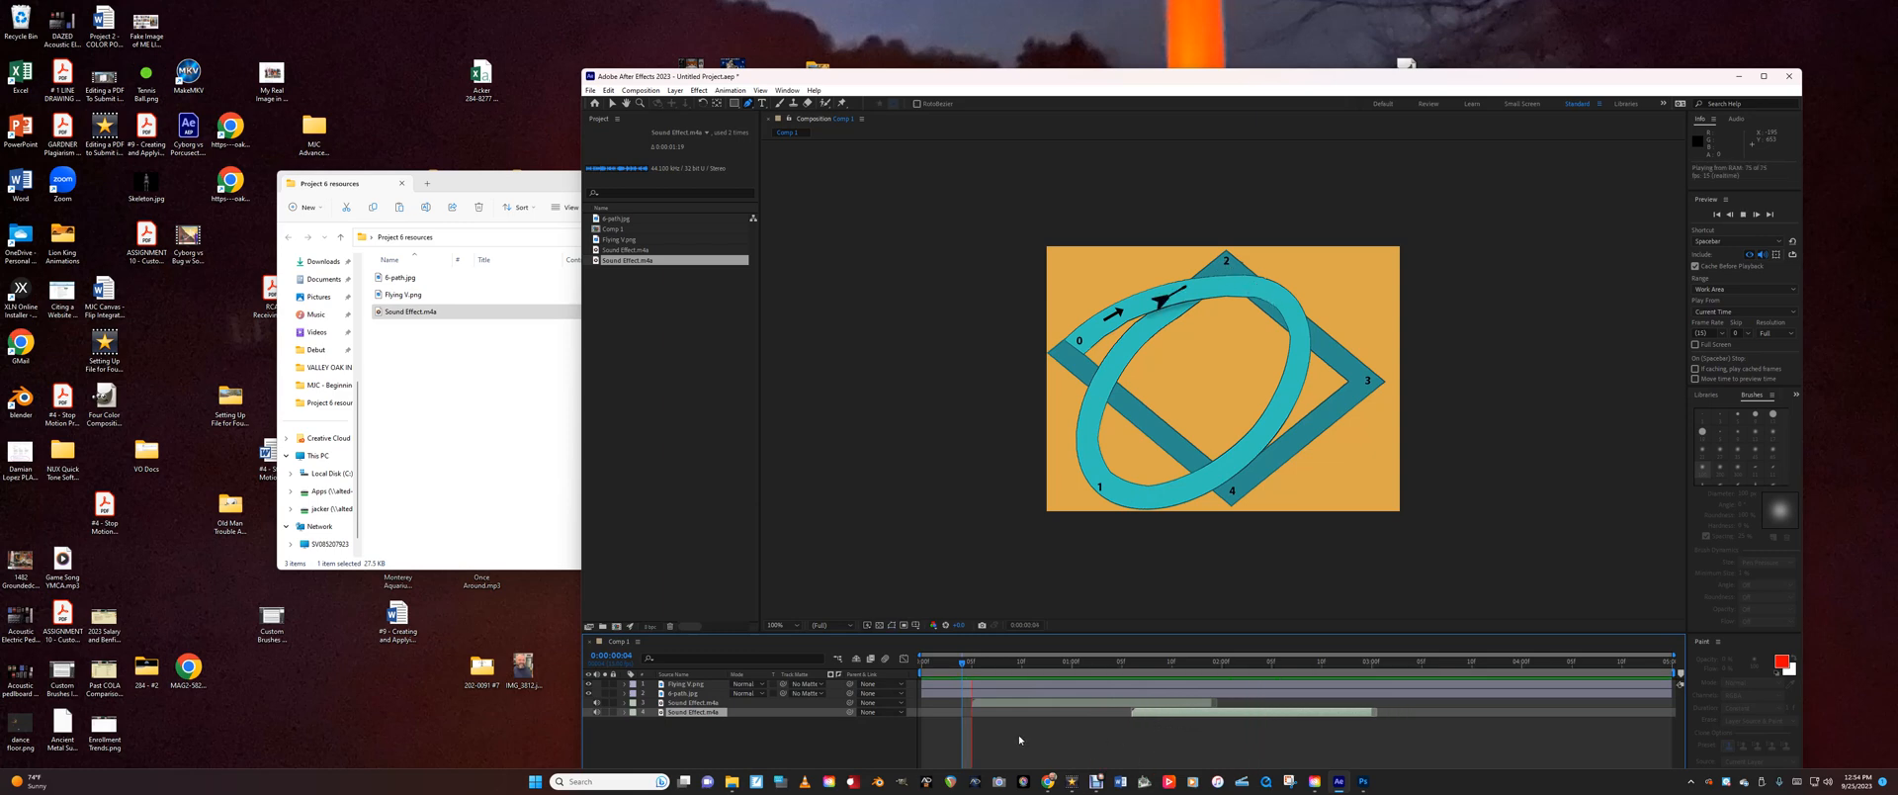
key("space")
Create a third Sound Effect layer by duplication, start it at about 0:00:01:12, and preview the result.
key("ctrl+d")
left_click(729, 723)
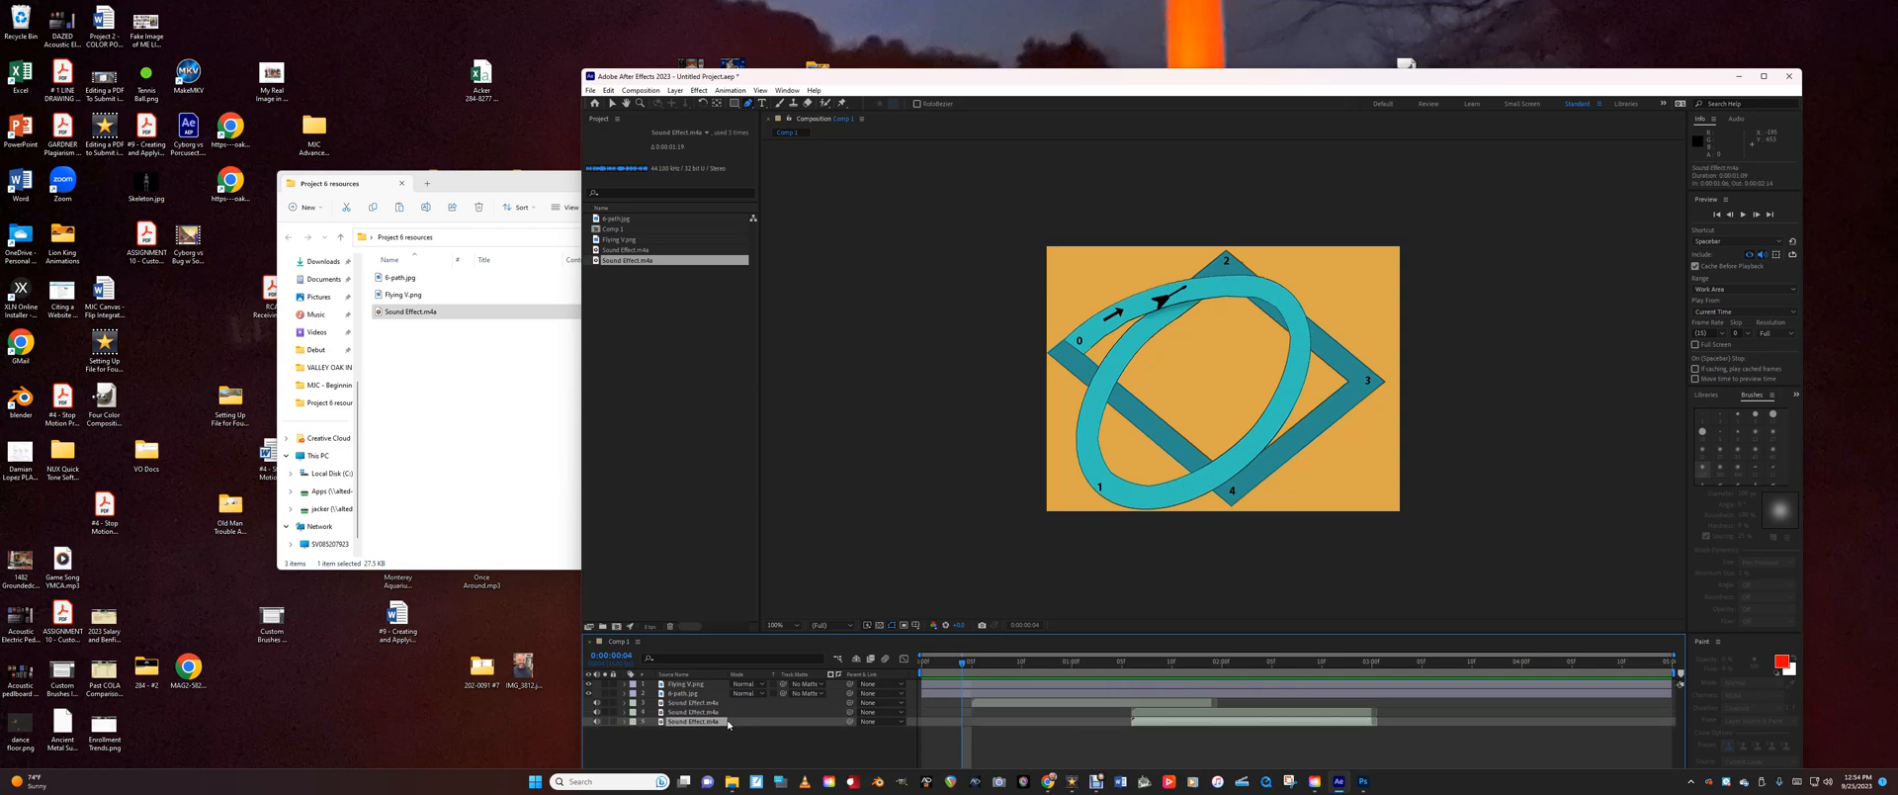
left_click_drag(1191, 725, 1252, 725)
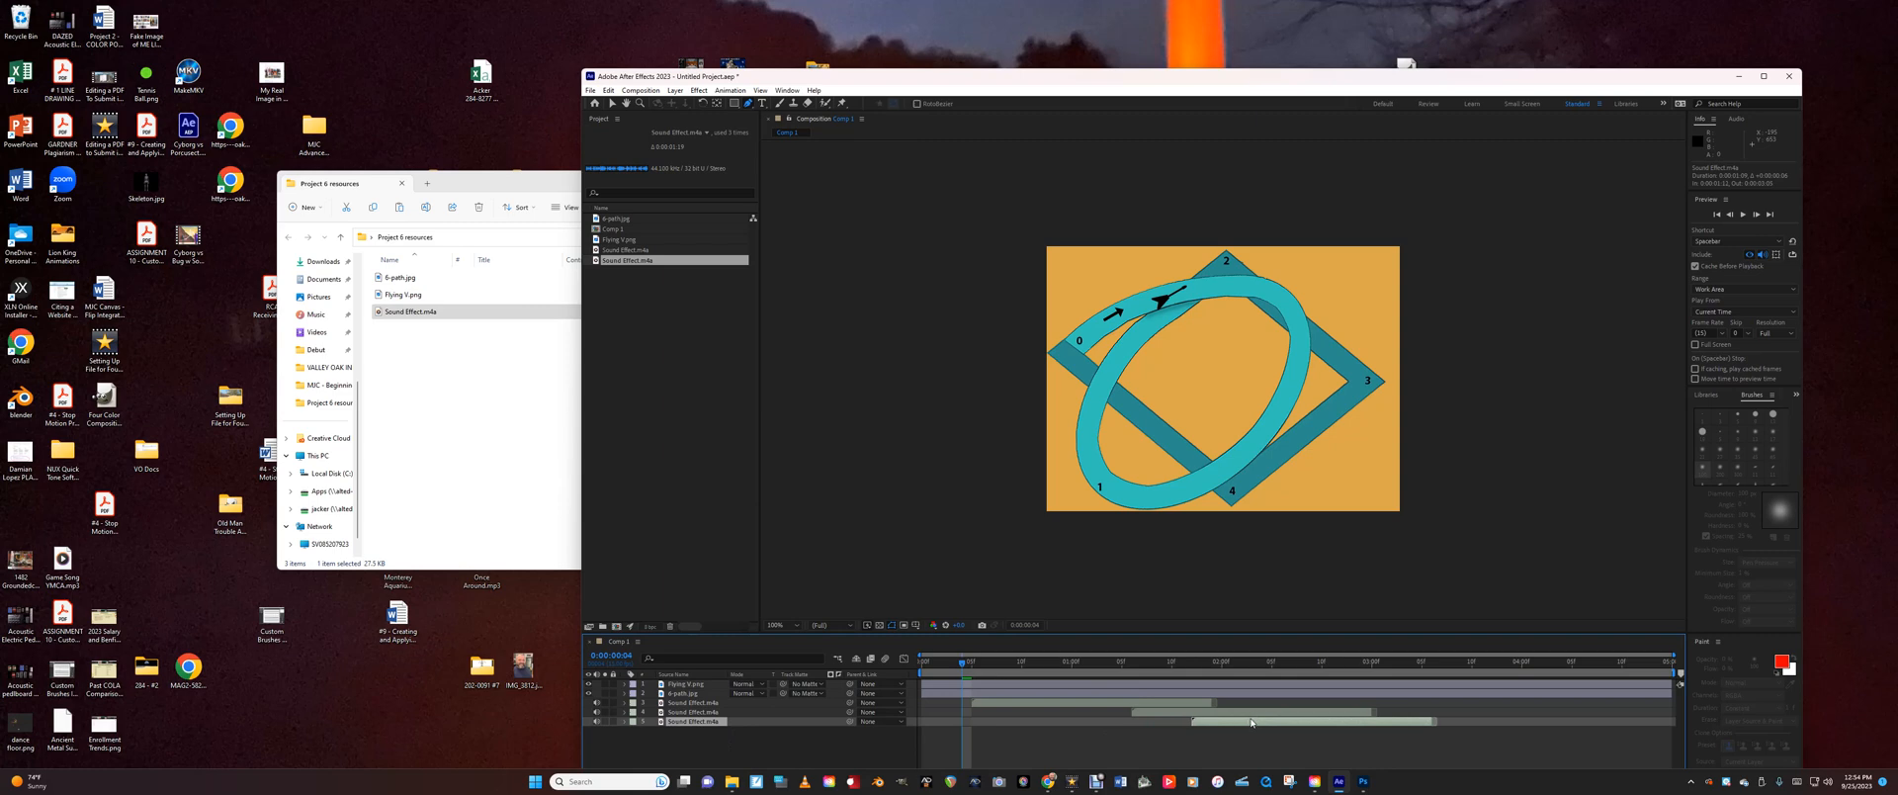
key("space")
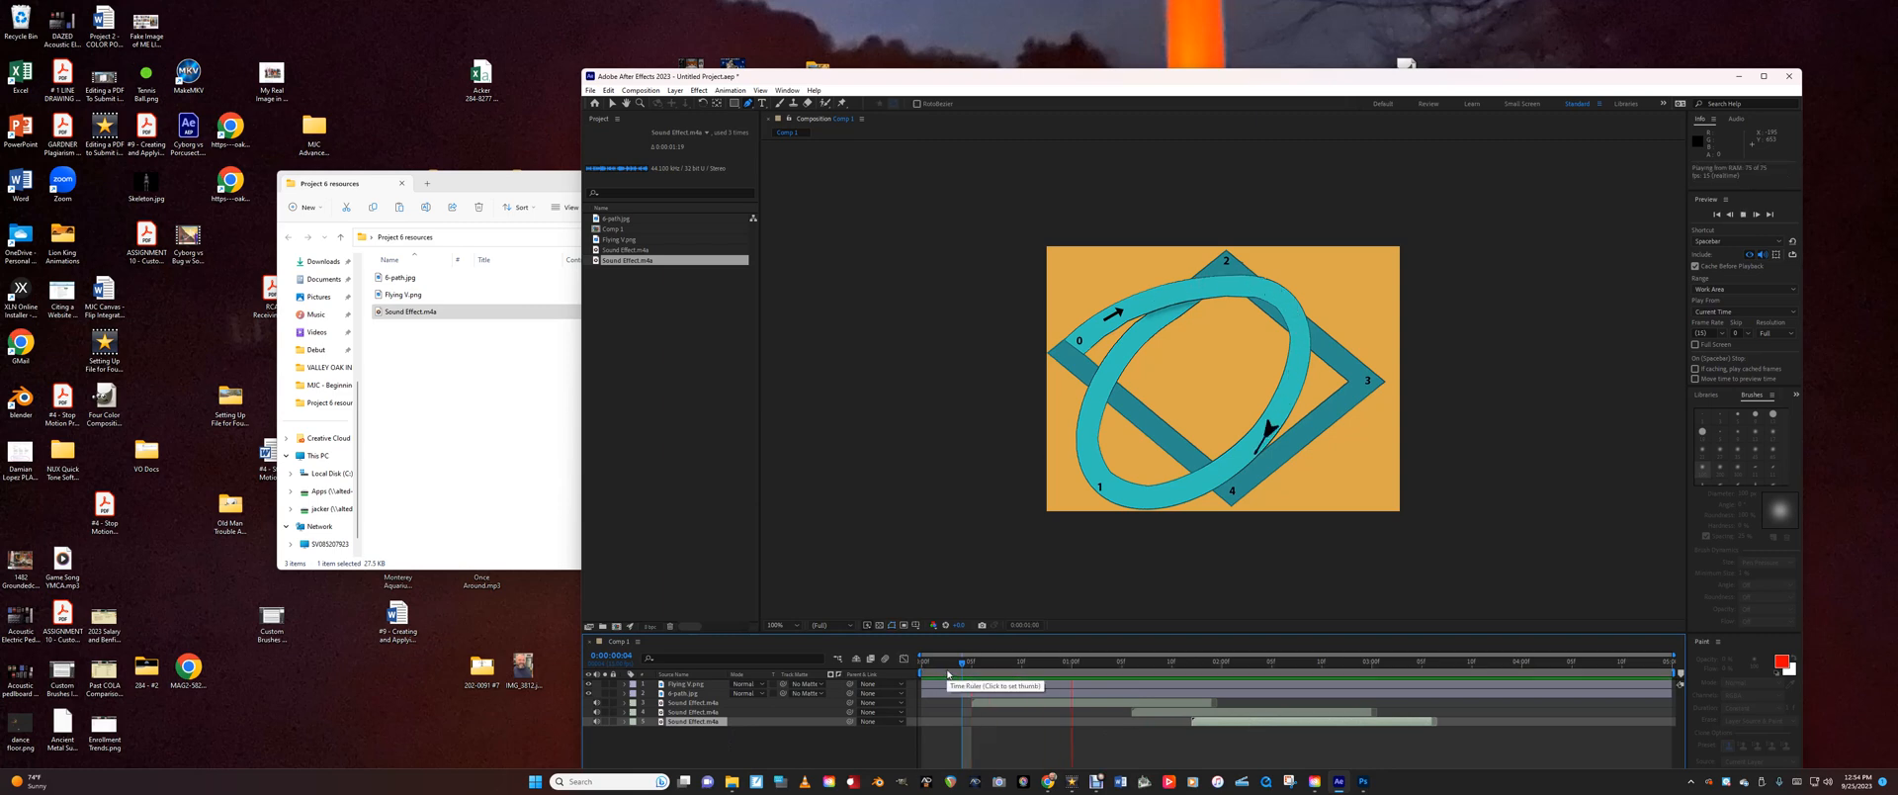
key("space")
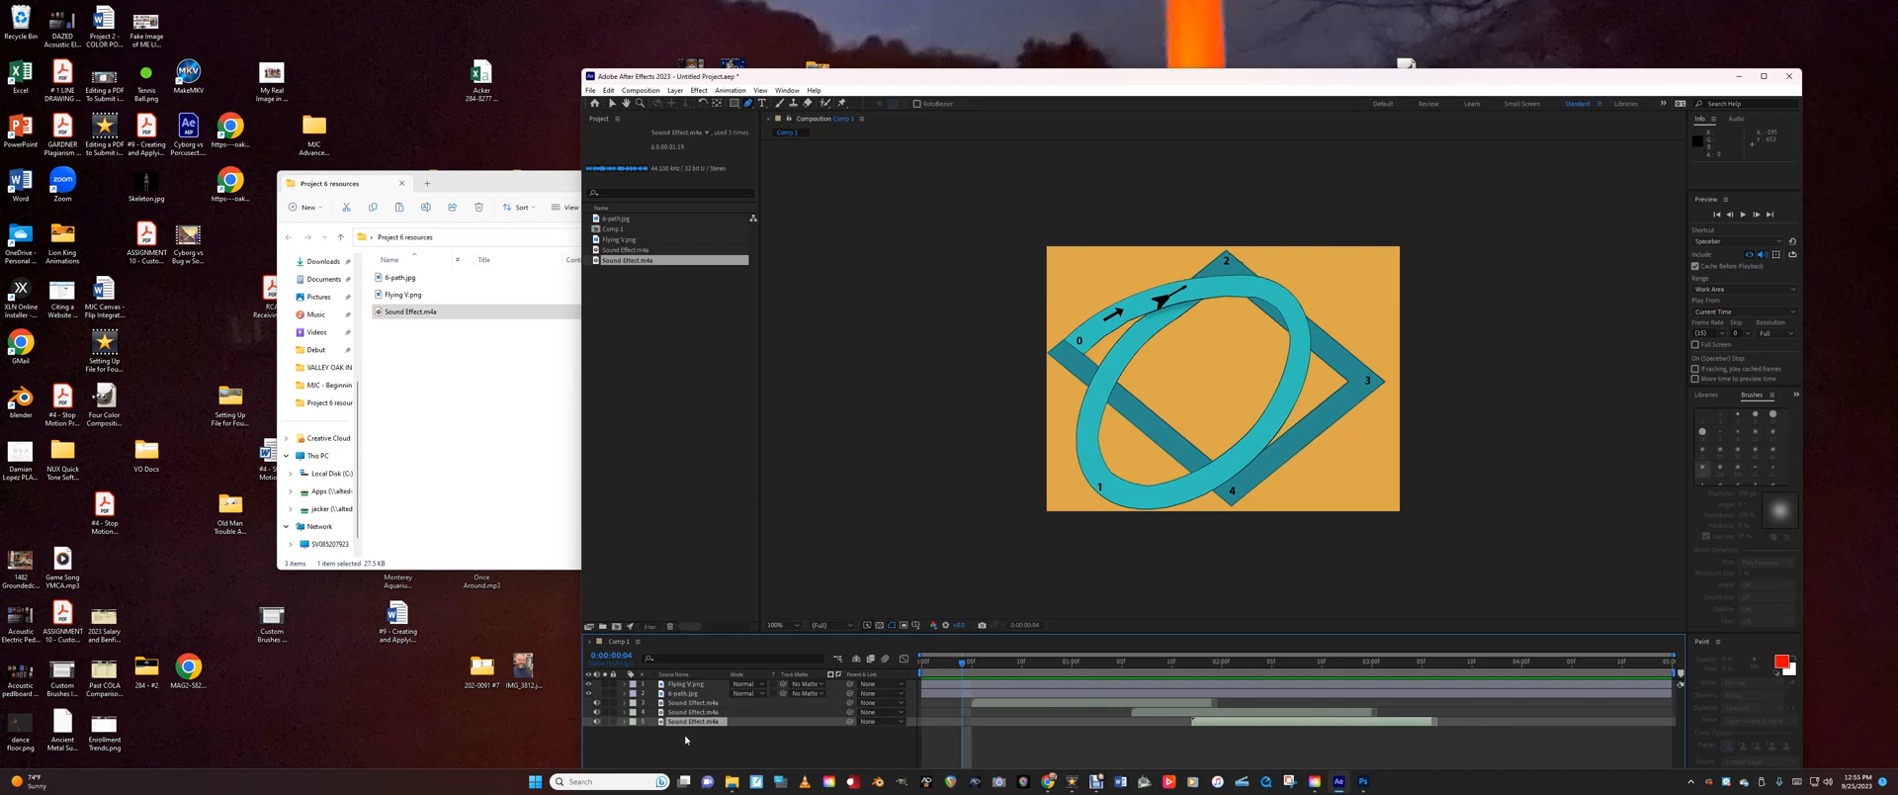
Create a fourth Sound Effect layer by duplication, start it at about 0:00:02:05, and preview the result.
key("ctrl+d")
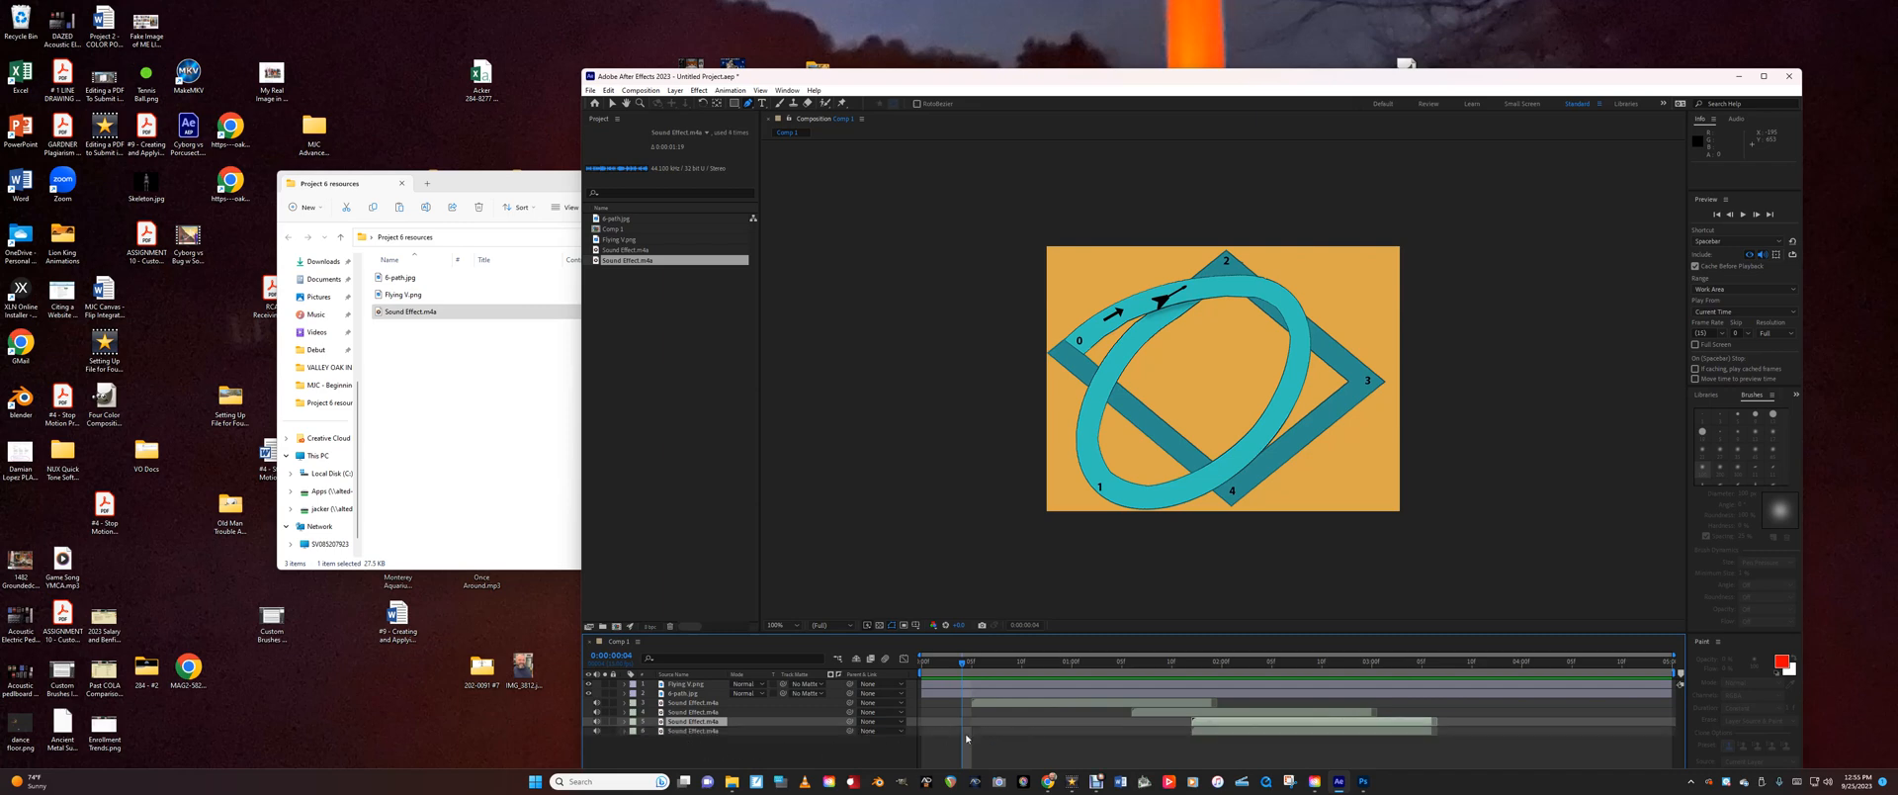
left_click_drag(1207, 735, 1292, 726)
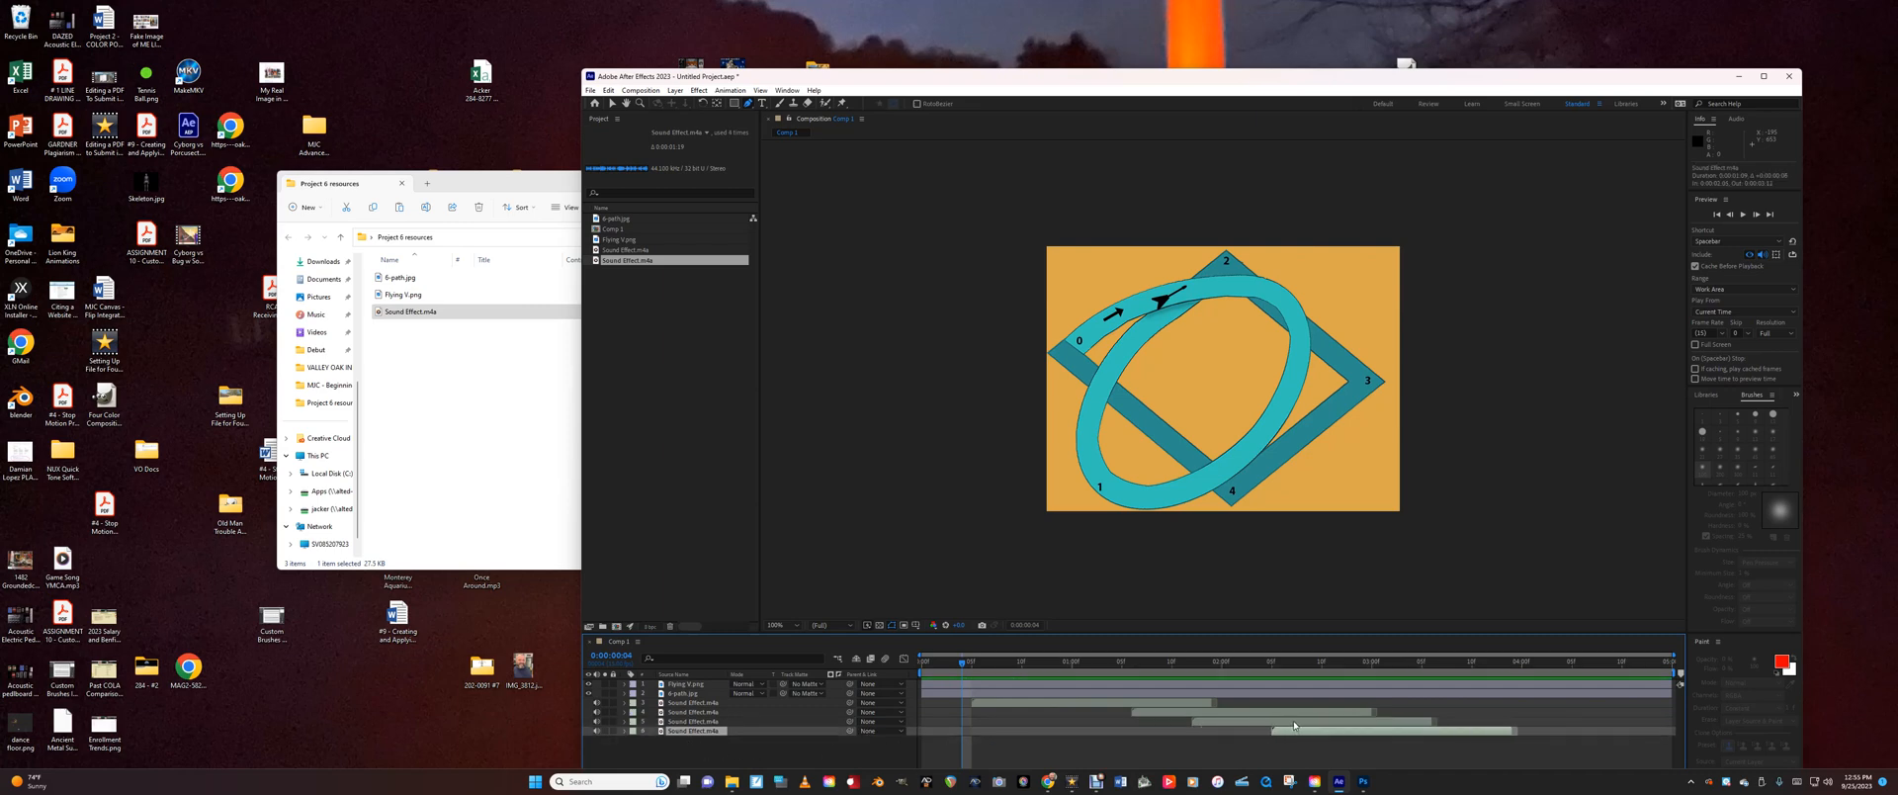
key("space")
key("space")
Retime the third Sound Effect layer to start at about 0:00:01:13 and the fourth at about 0:00:02:10, previewing the sync.
left_click_drag(1264, 723, 1338, 734)
left_click(981, 671)
key("space")
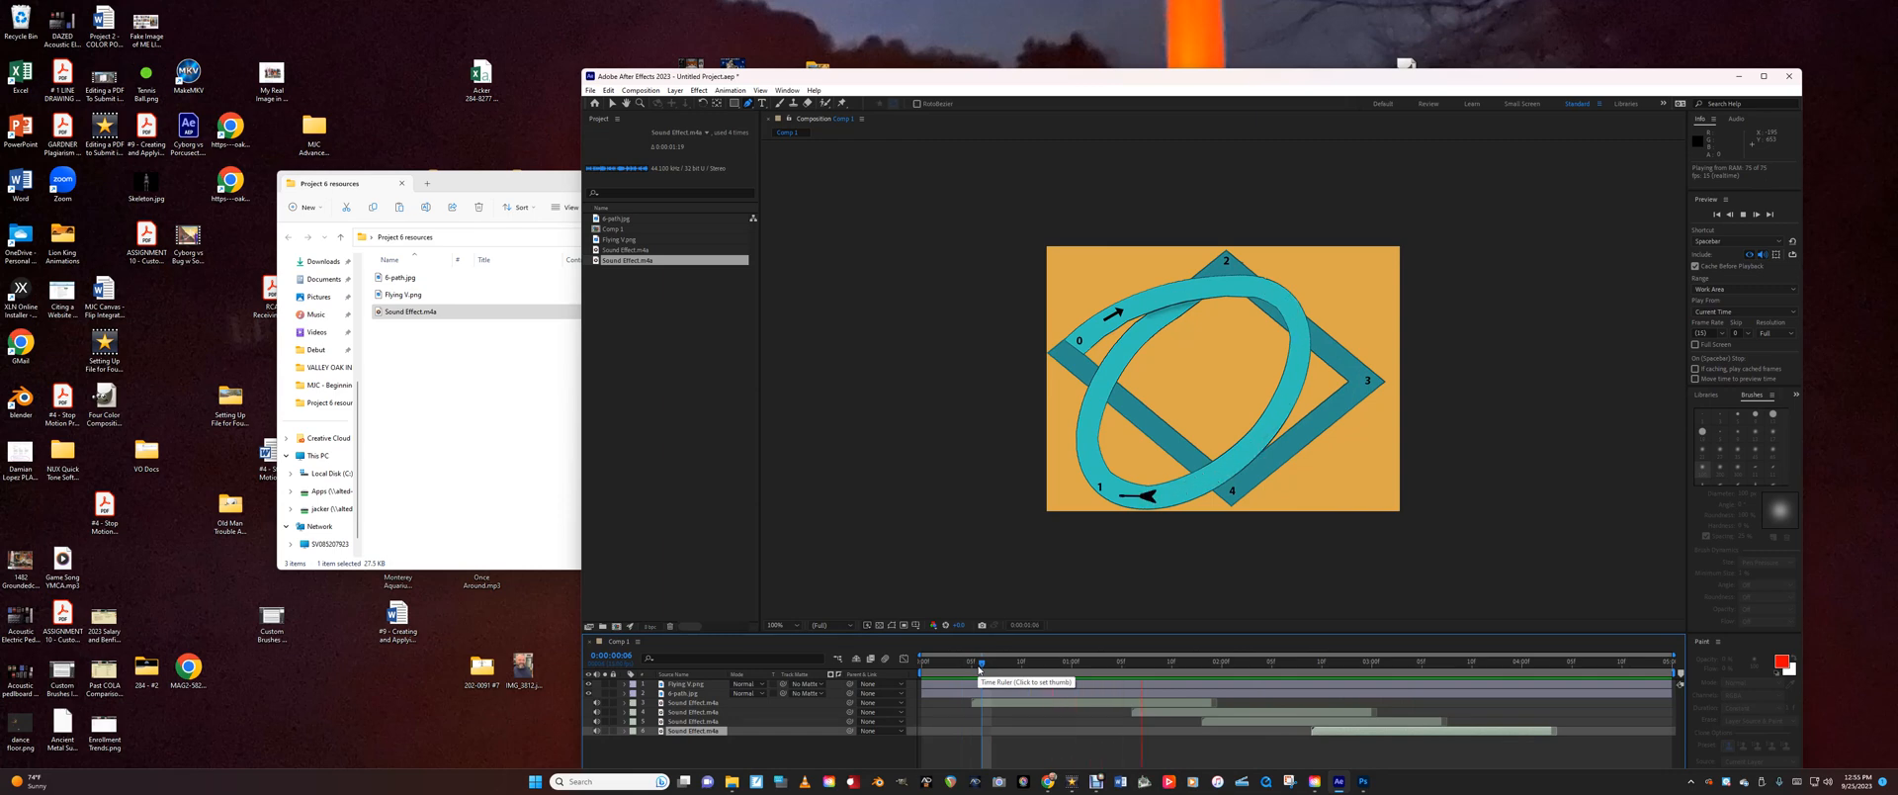
key("space")
left_click_drag(1328, 735, 1338, 733)
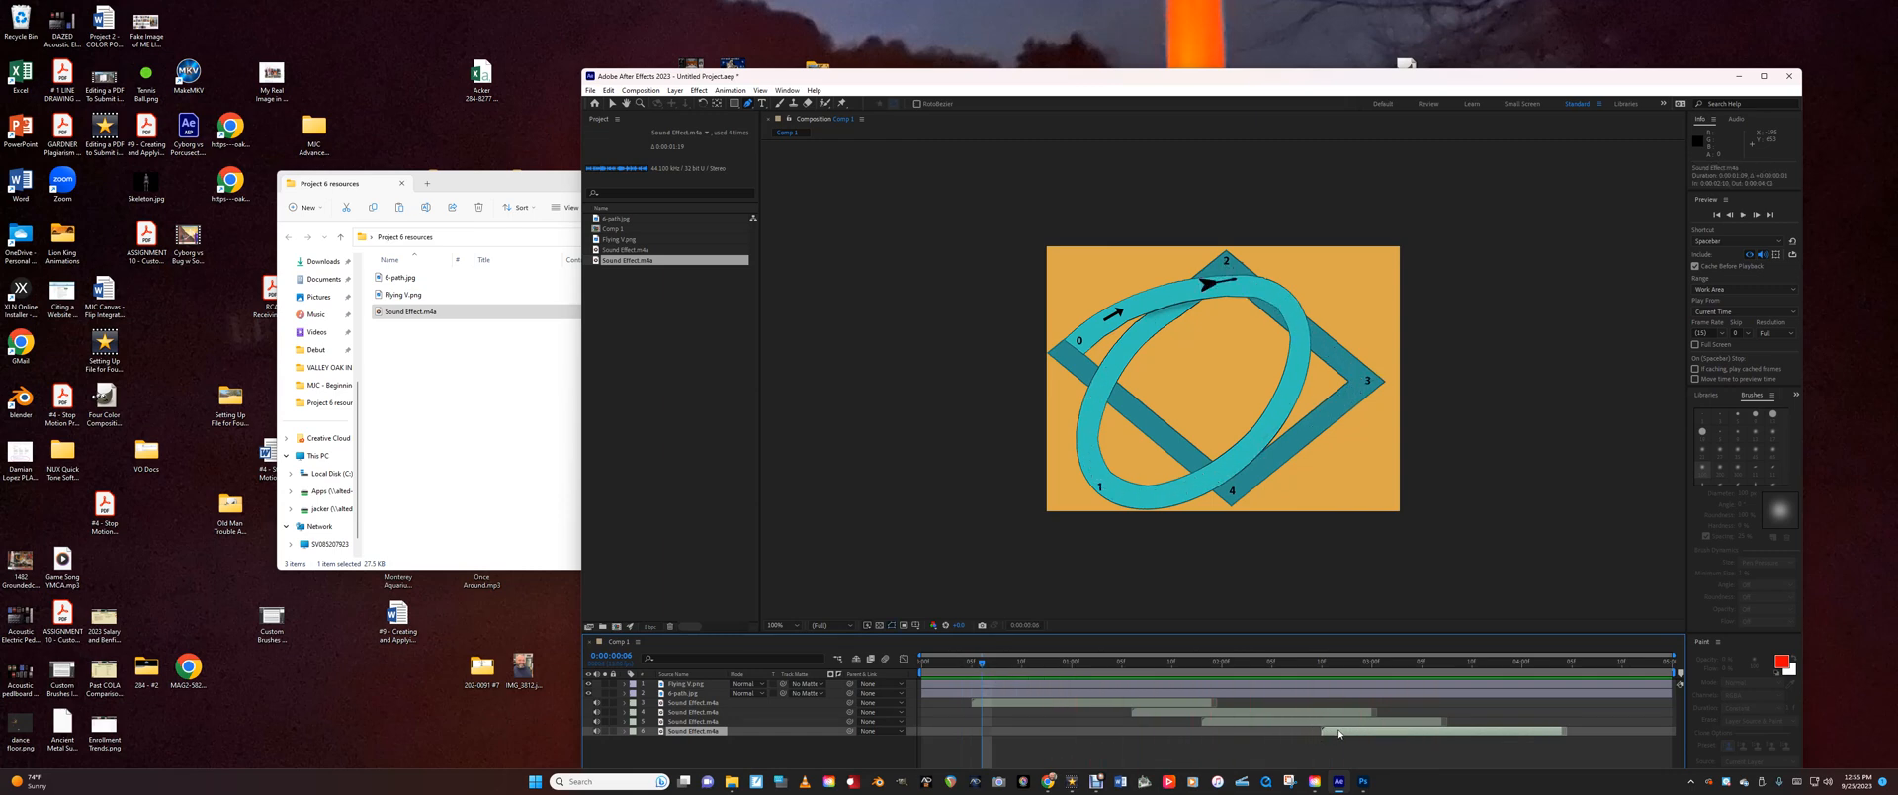
key("space")
key("space")
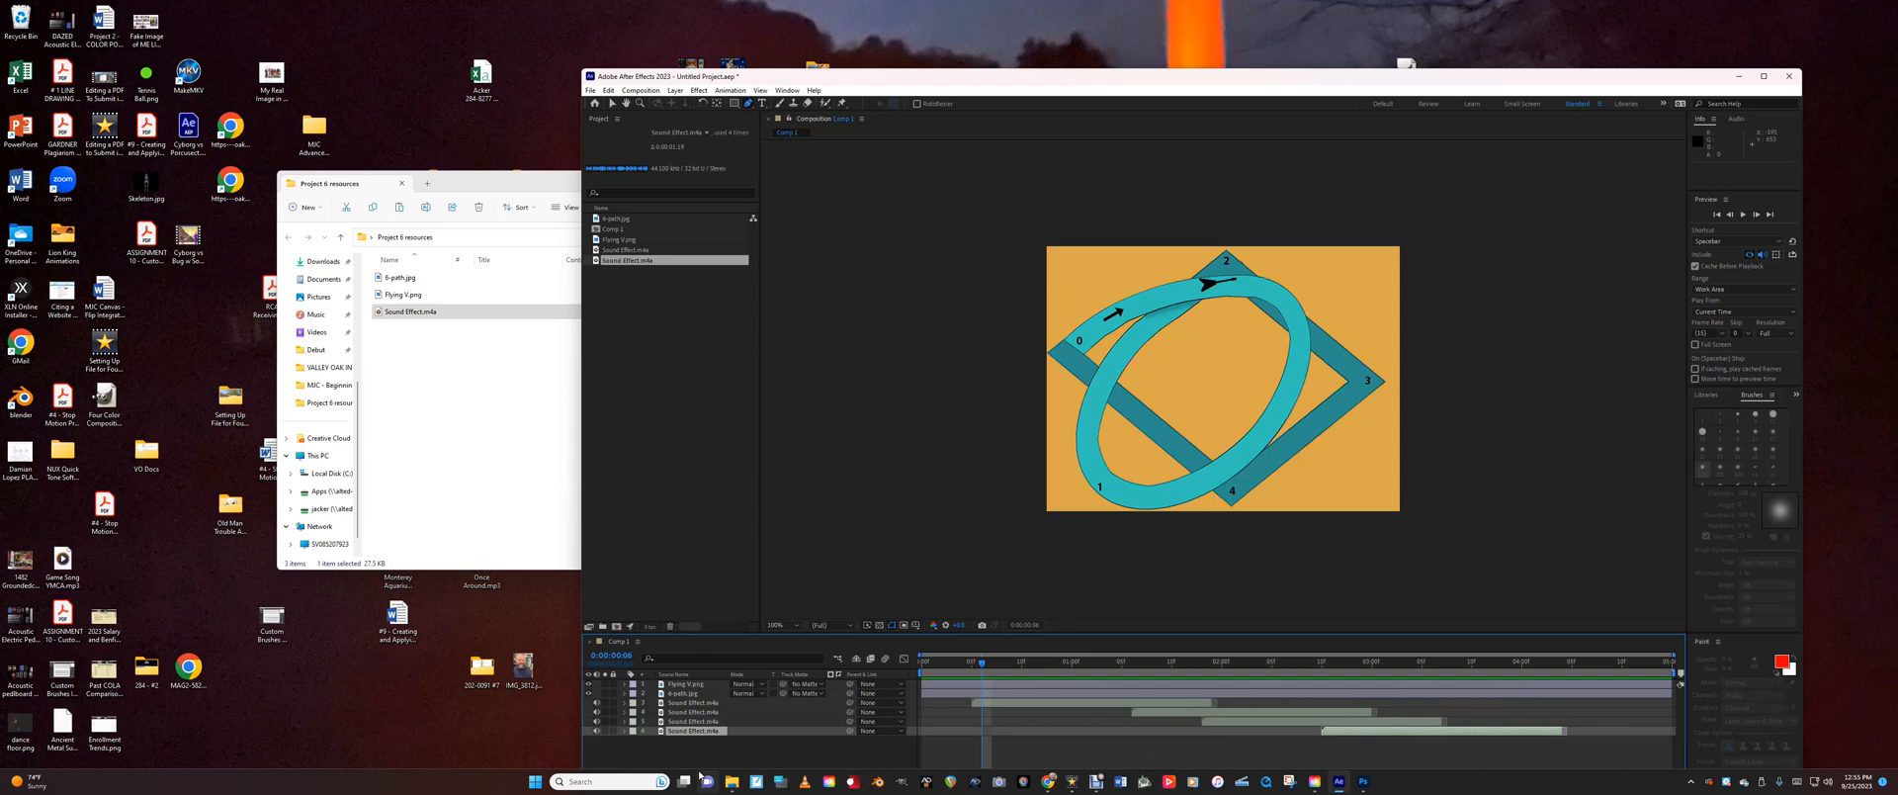
Create a fifth Sound Effect layer by duplication and move it to start at about 0:00:03:10, checking the timing by preview.
key("ctrl+d")
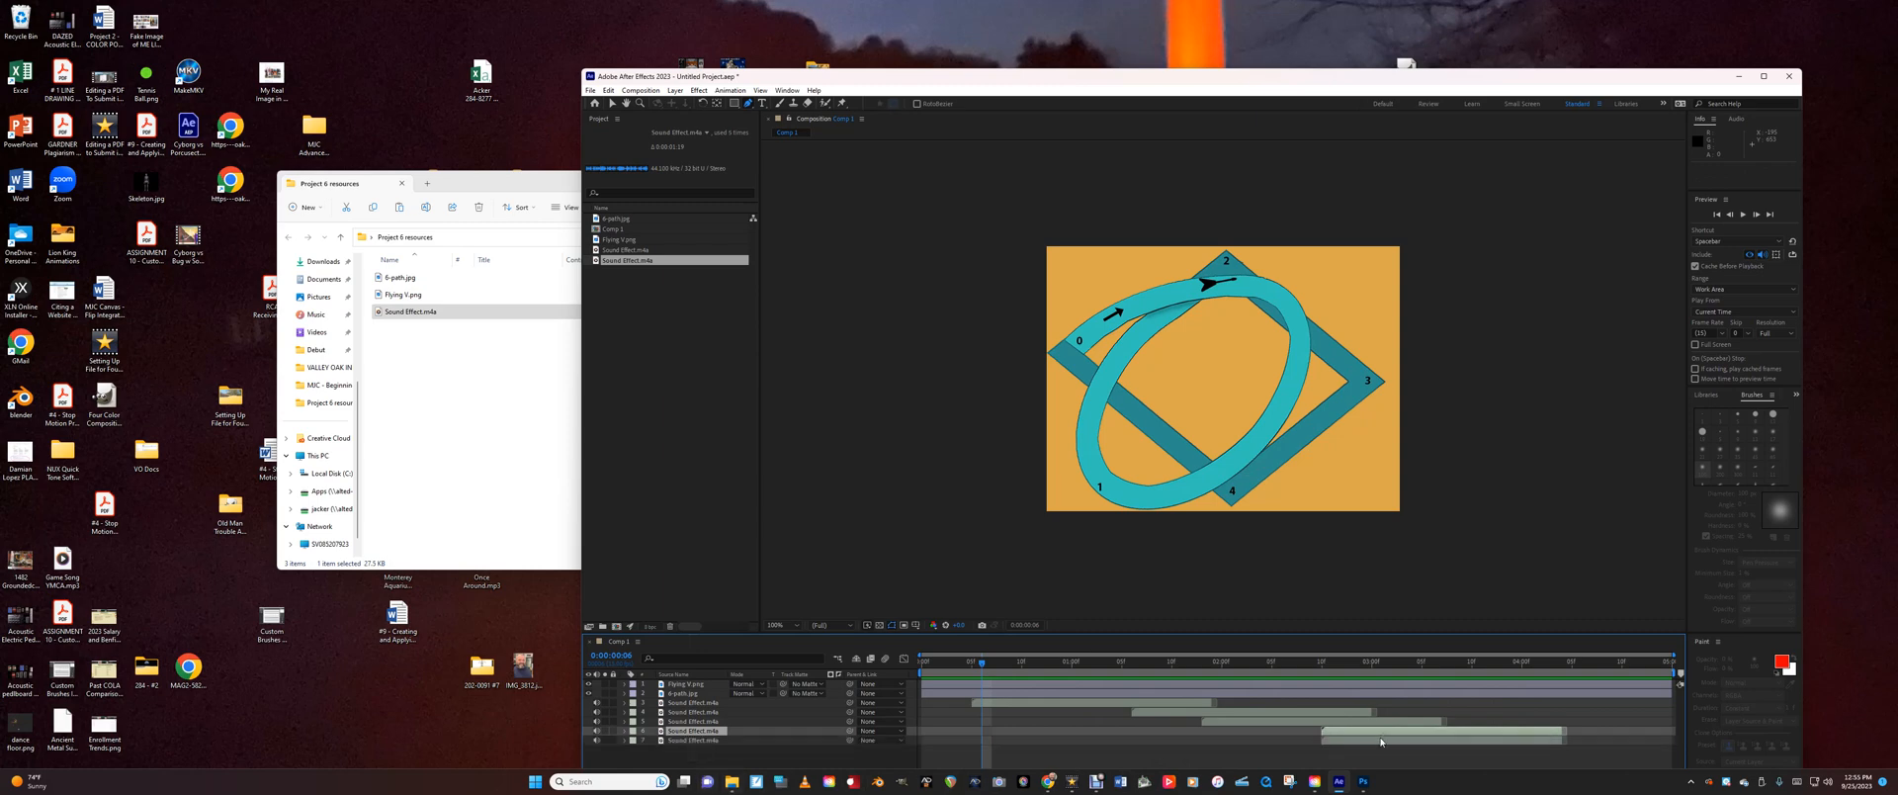
left_click_drag(1381, 742, 1449, 743)
key("space")
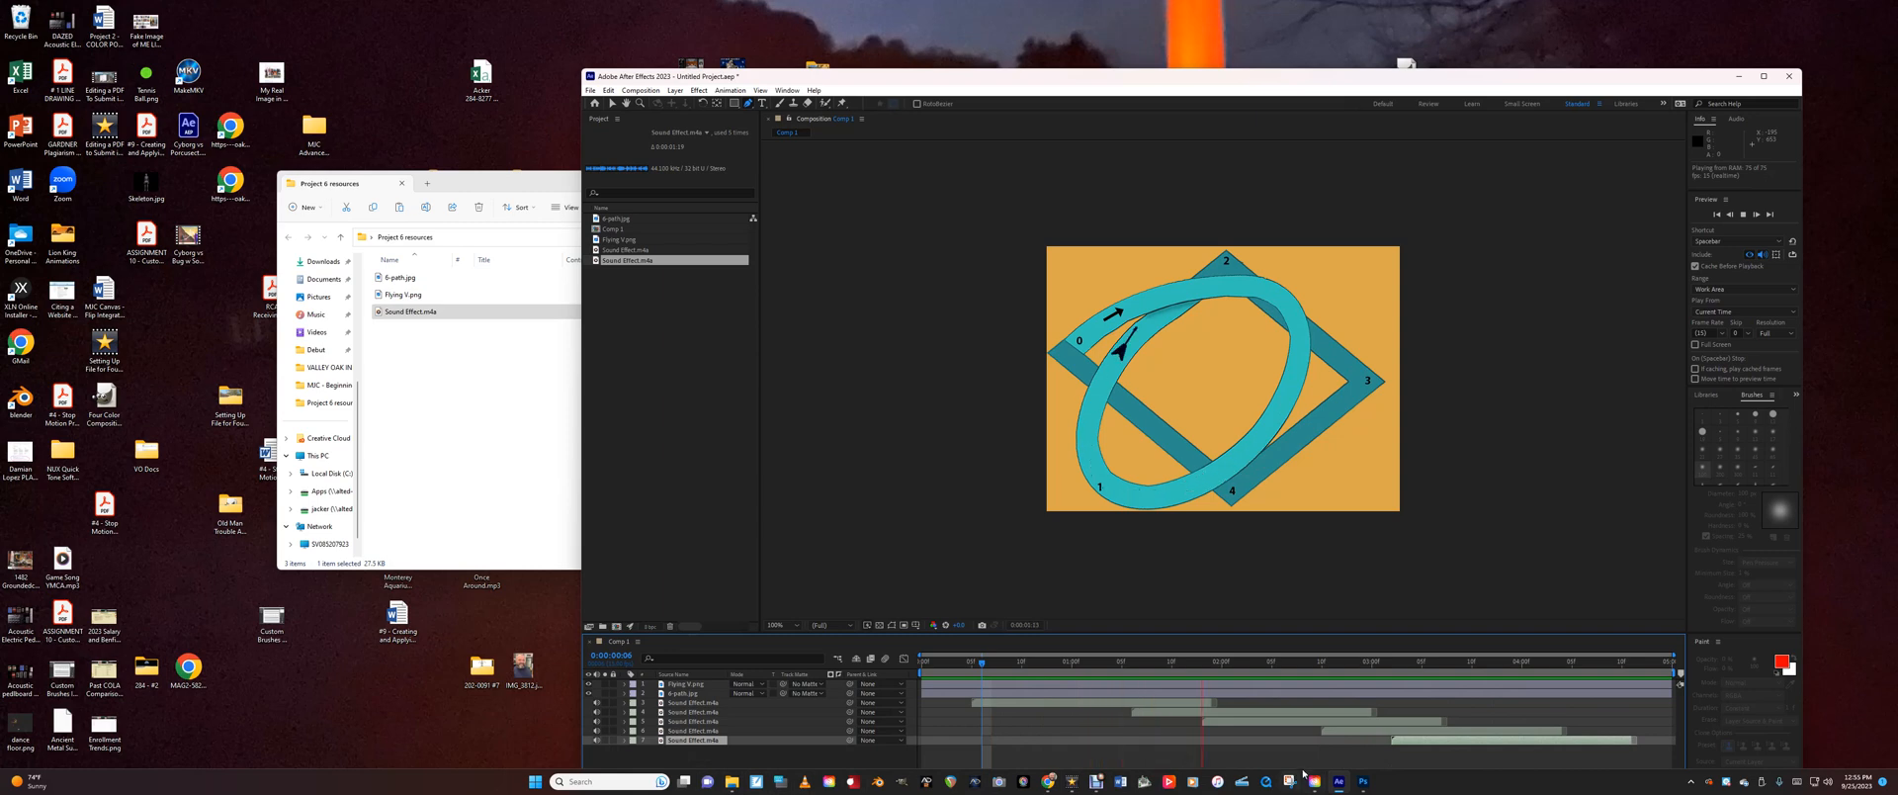
key("space")
left_click_drag(1457, 747, 1526, 747)
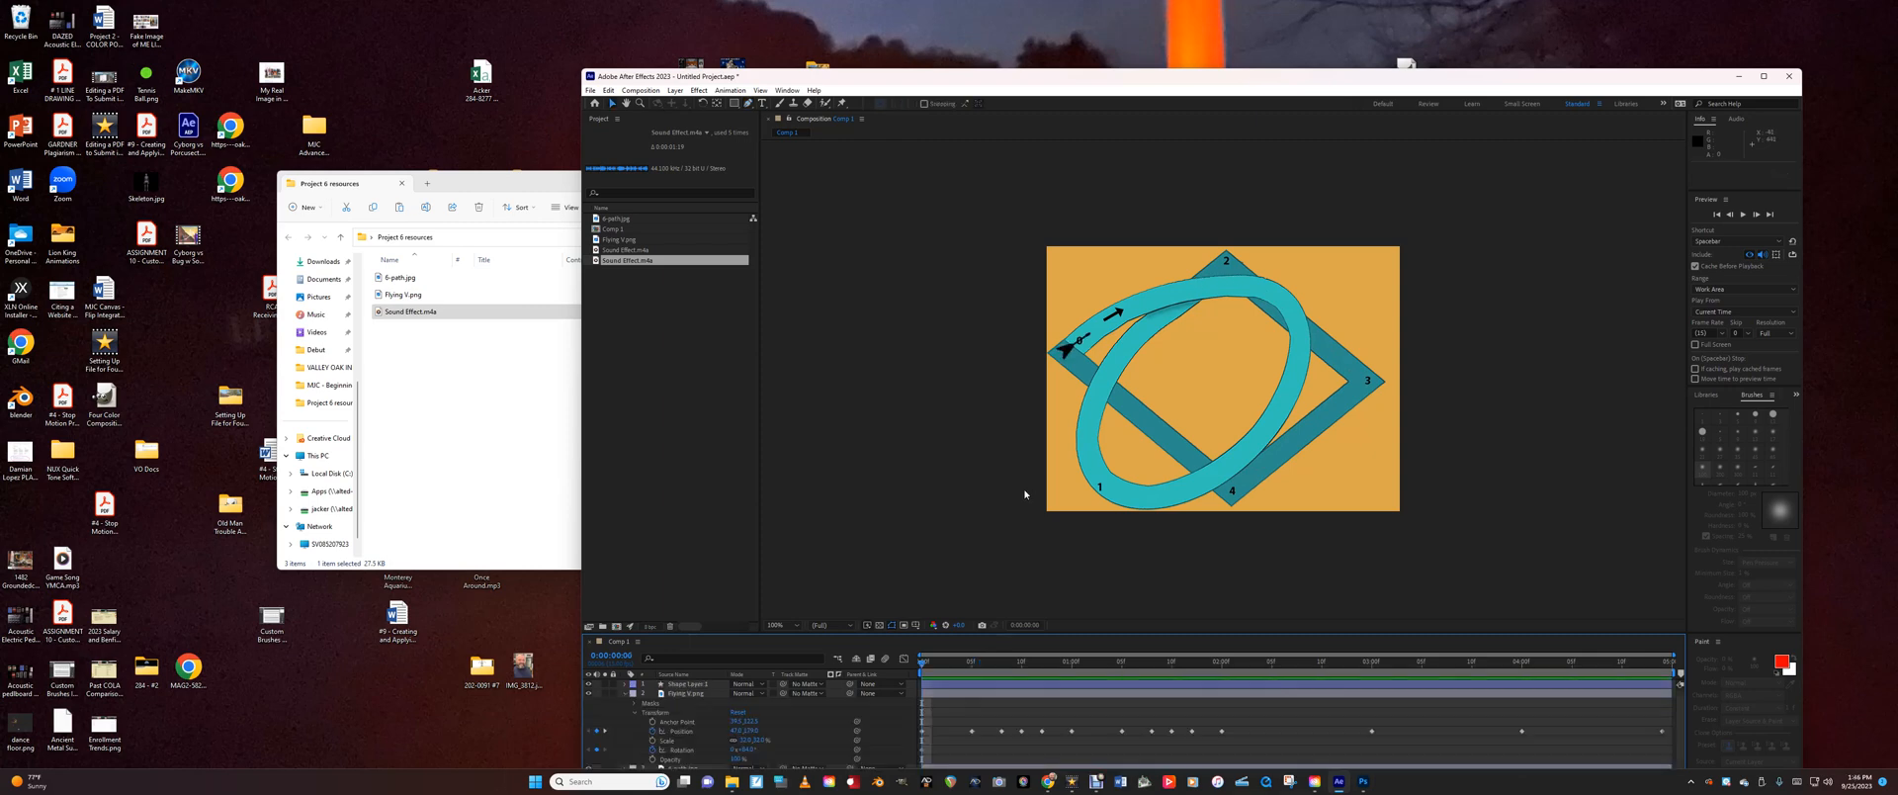
Apply Easy Ease to the guitar's Position keyframes at points 2, 3 and 4, at 0:00:02:00, 0:00:03:00 and 0:00:04:00.
key("space")
left_click_drag(923, 663, 1240, 662)
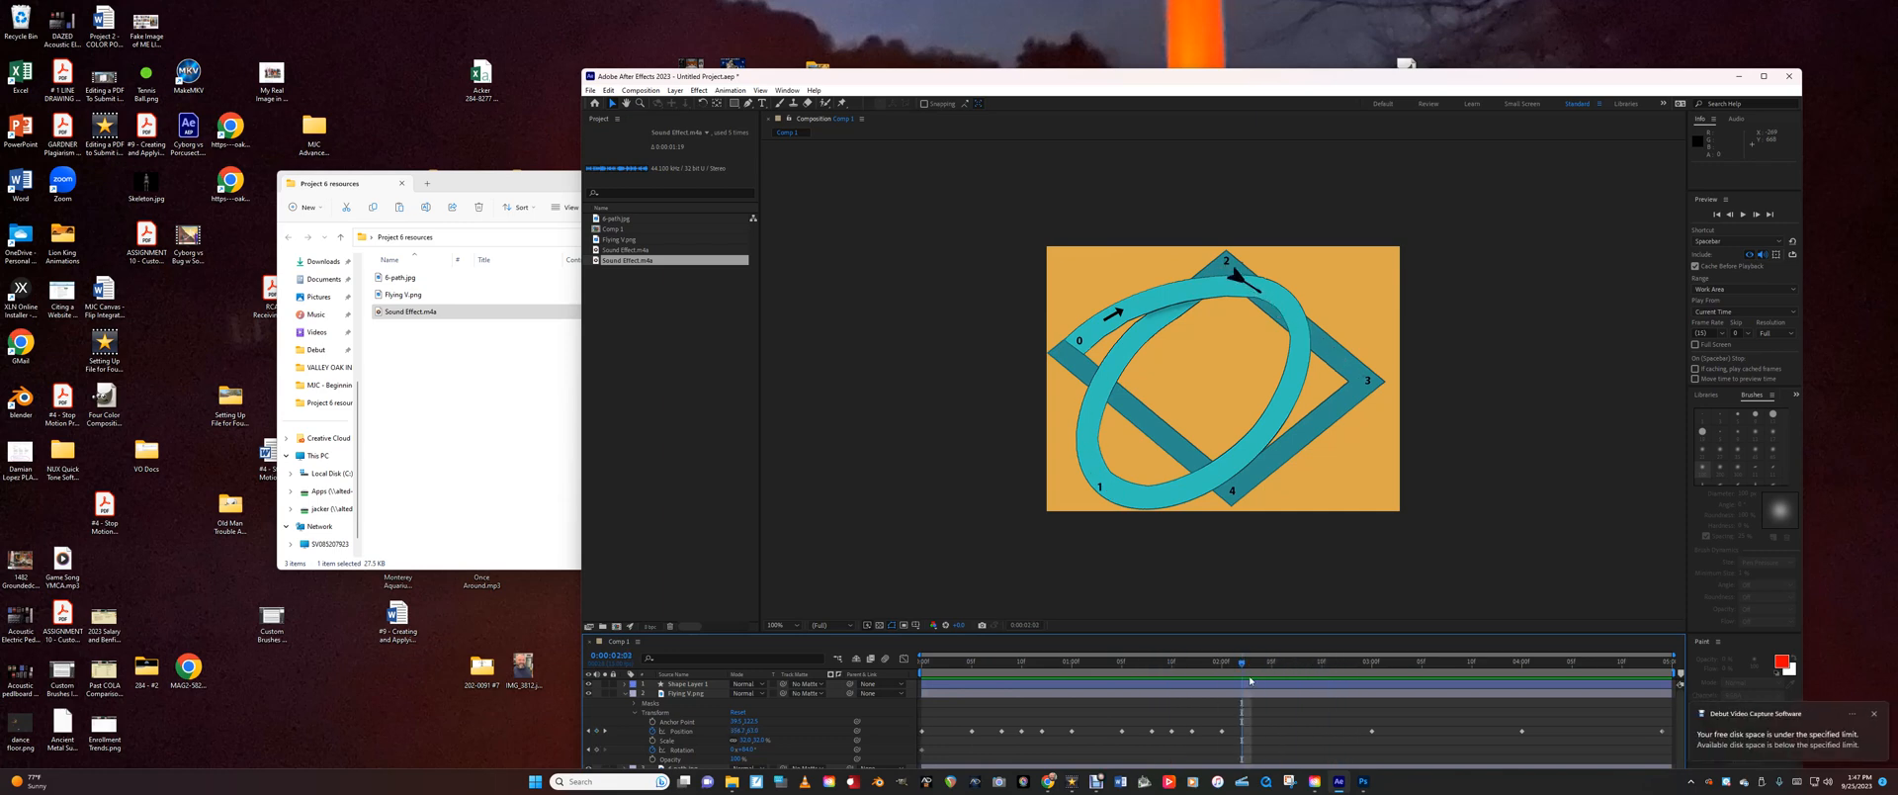
left_click(1372, 731)
left_click_drag(1241, 664, 1224, 692)
left_click(1218, 735)
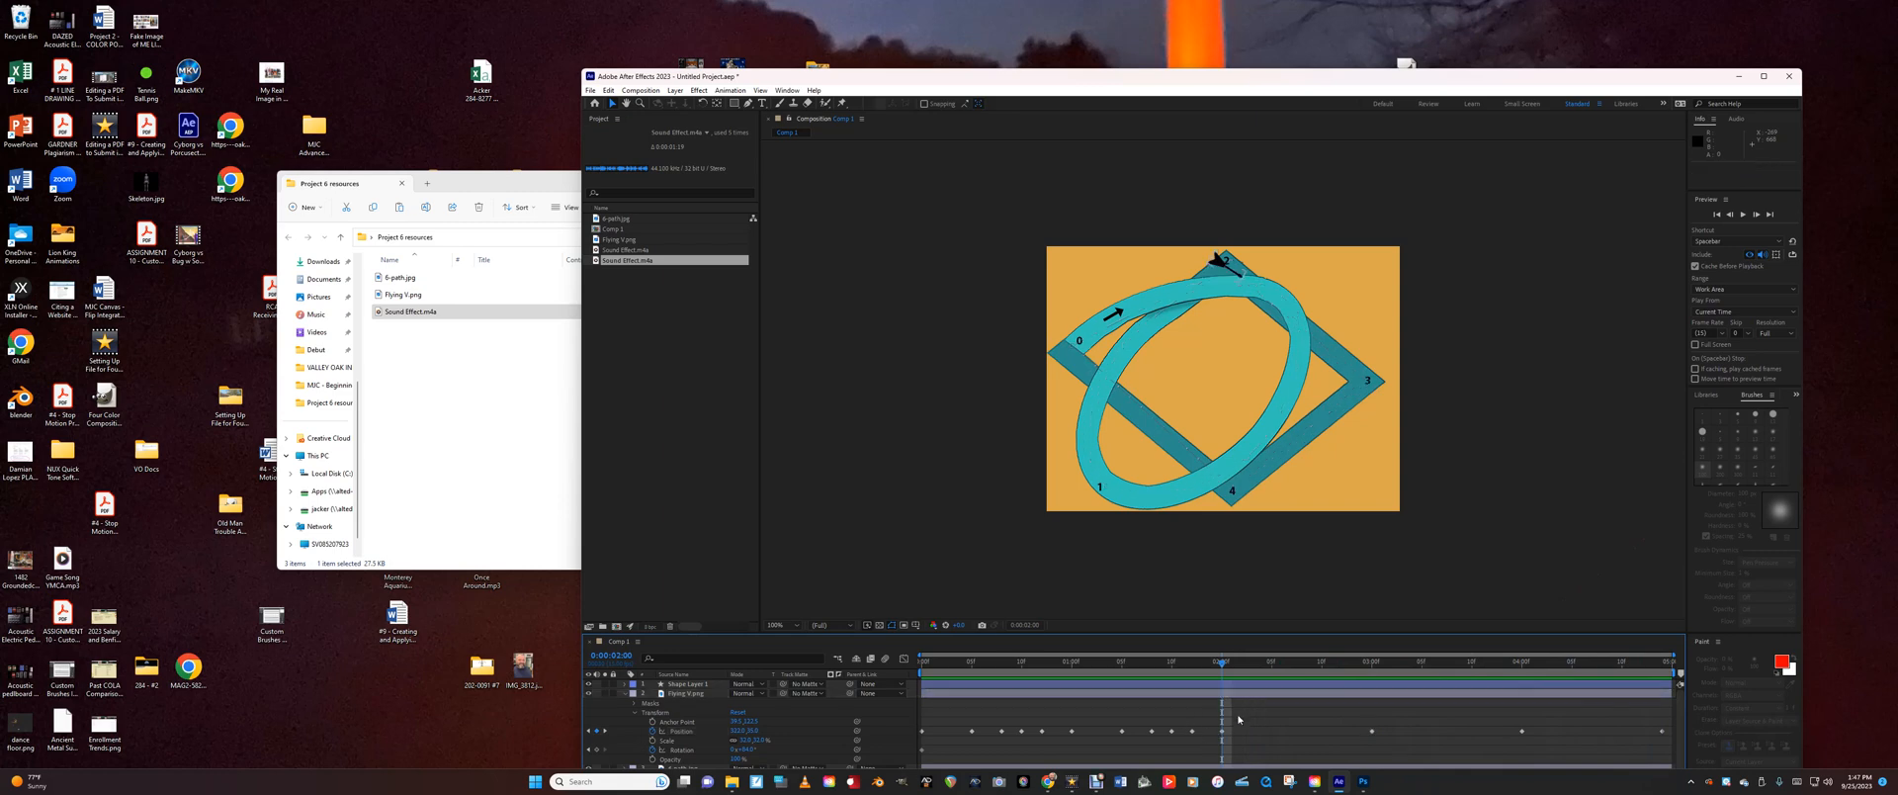
left_click_drag(1222, 667, 1182, 664)
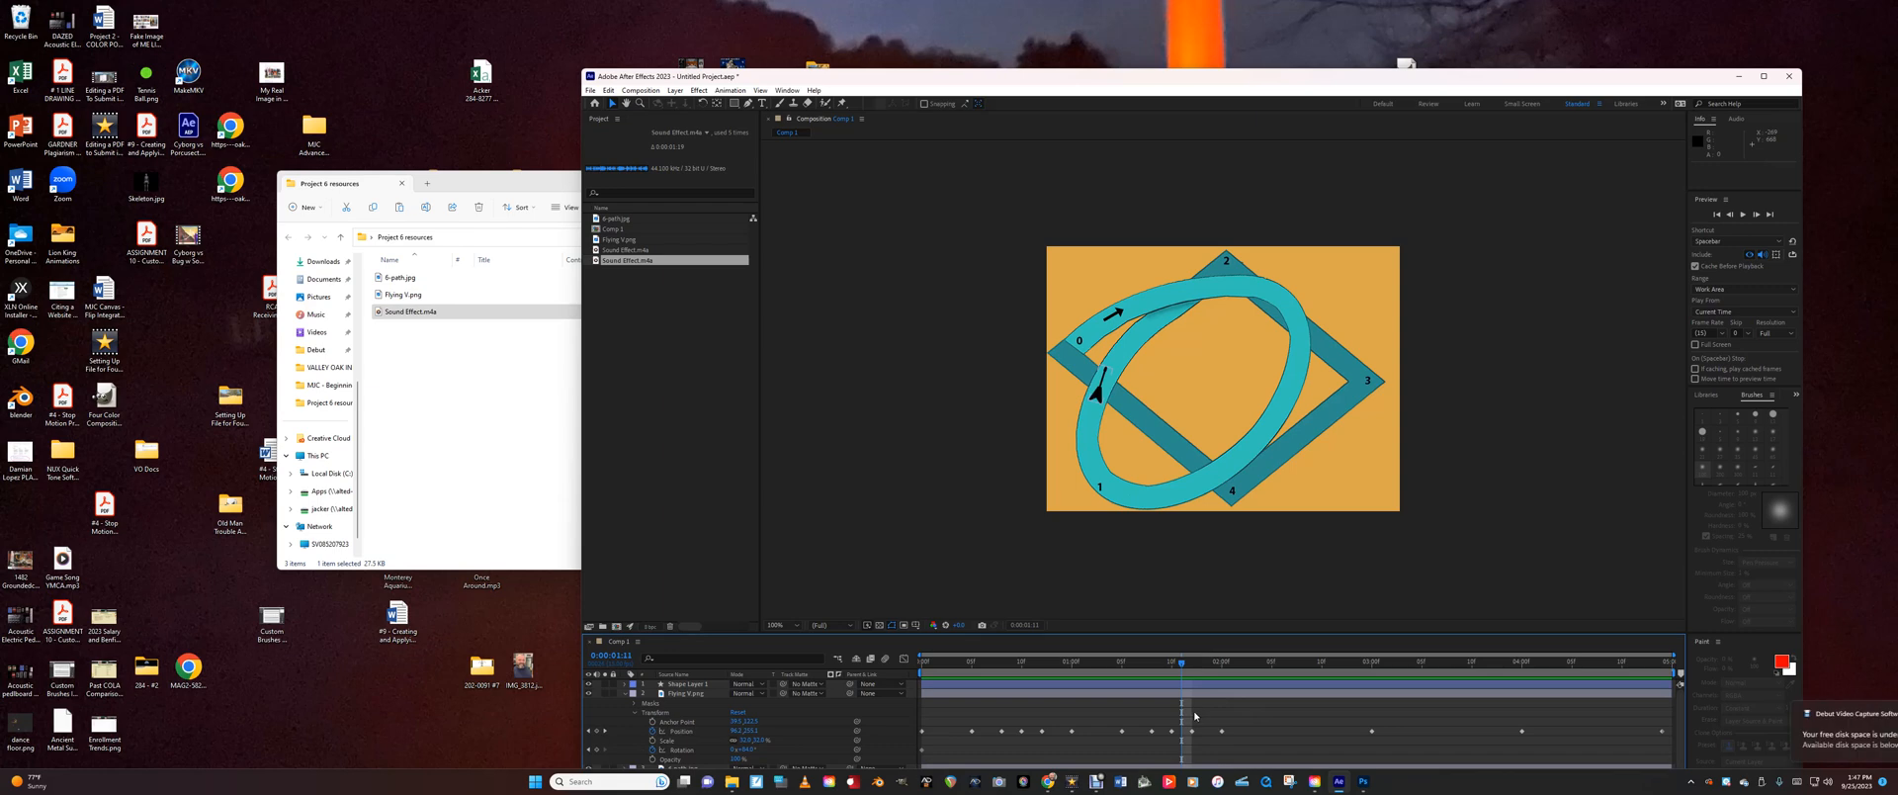
mouse_move(1205, 716)
left_mouse_down()
mouse_move(1299, 752)
mouse_move(1535, 746)
left_mouse_up()
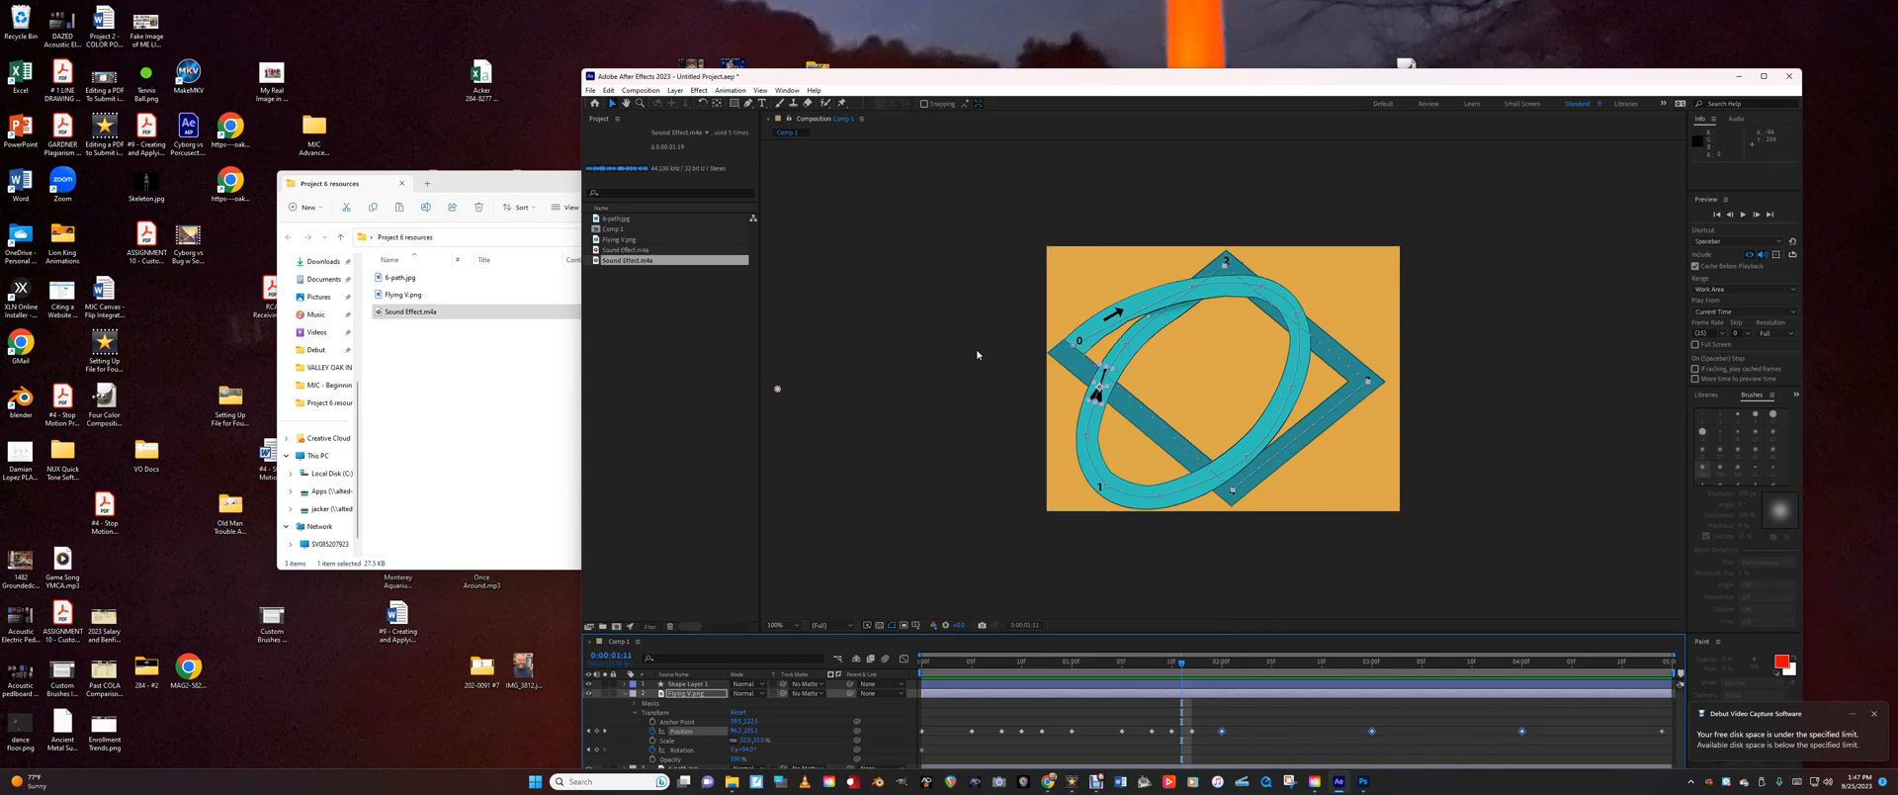
left_click(736, 91)
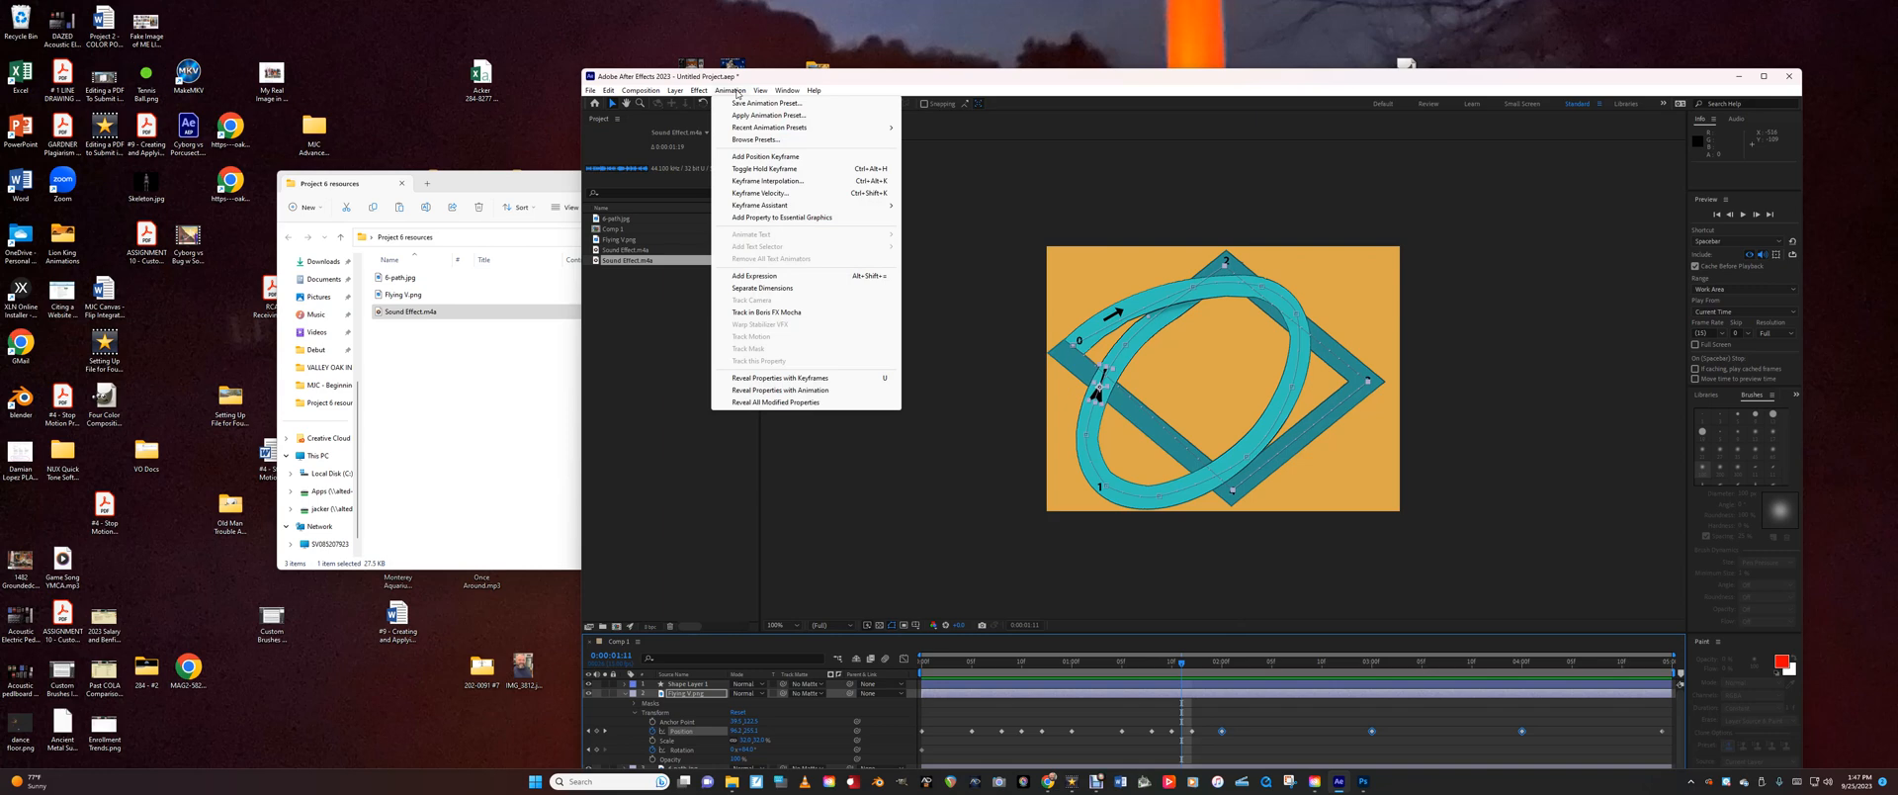
mouse_move(758, 206)
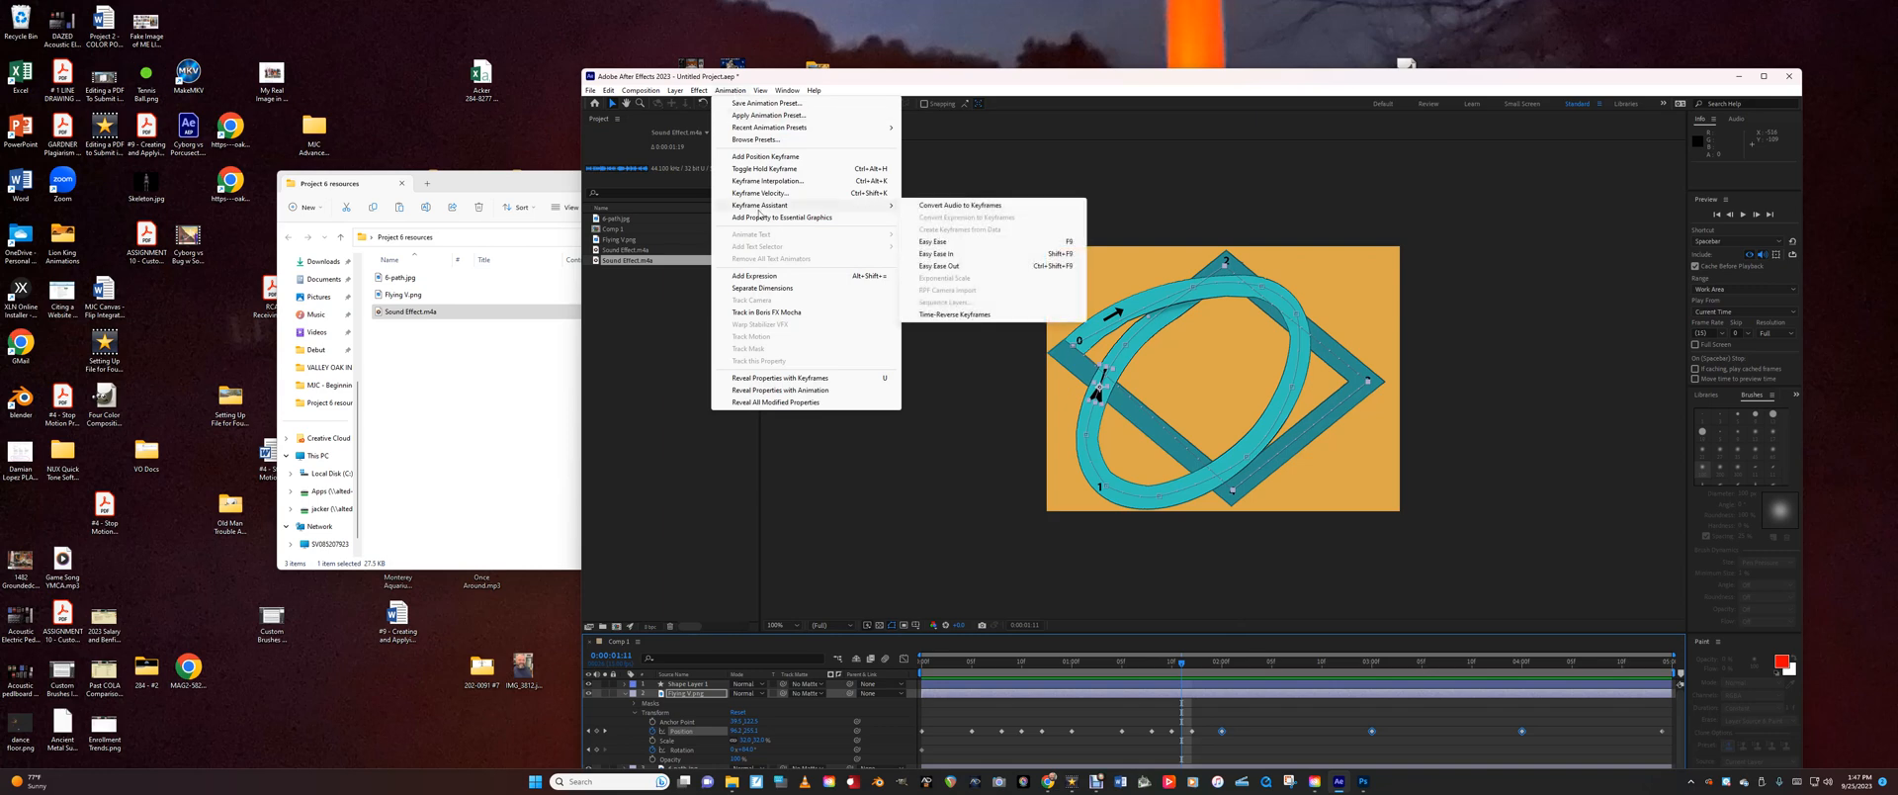
left_click(944, 242)
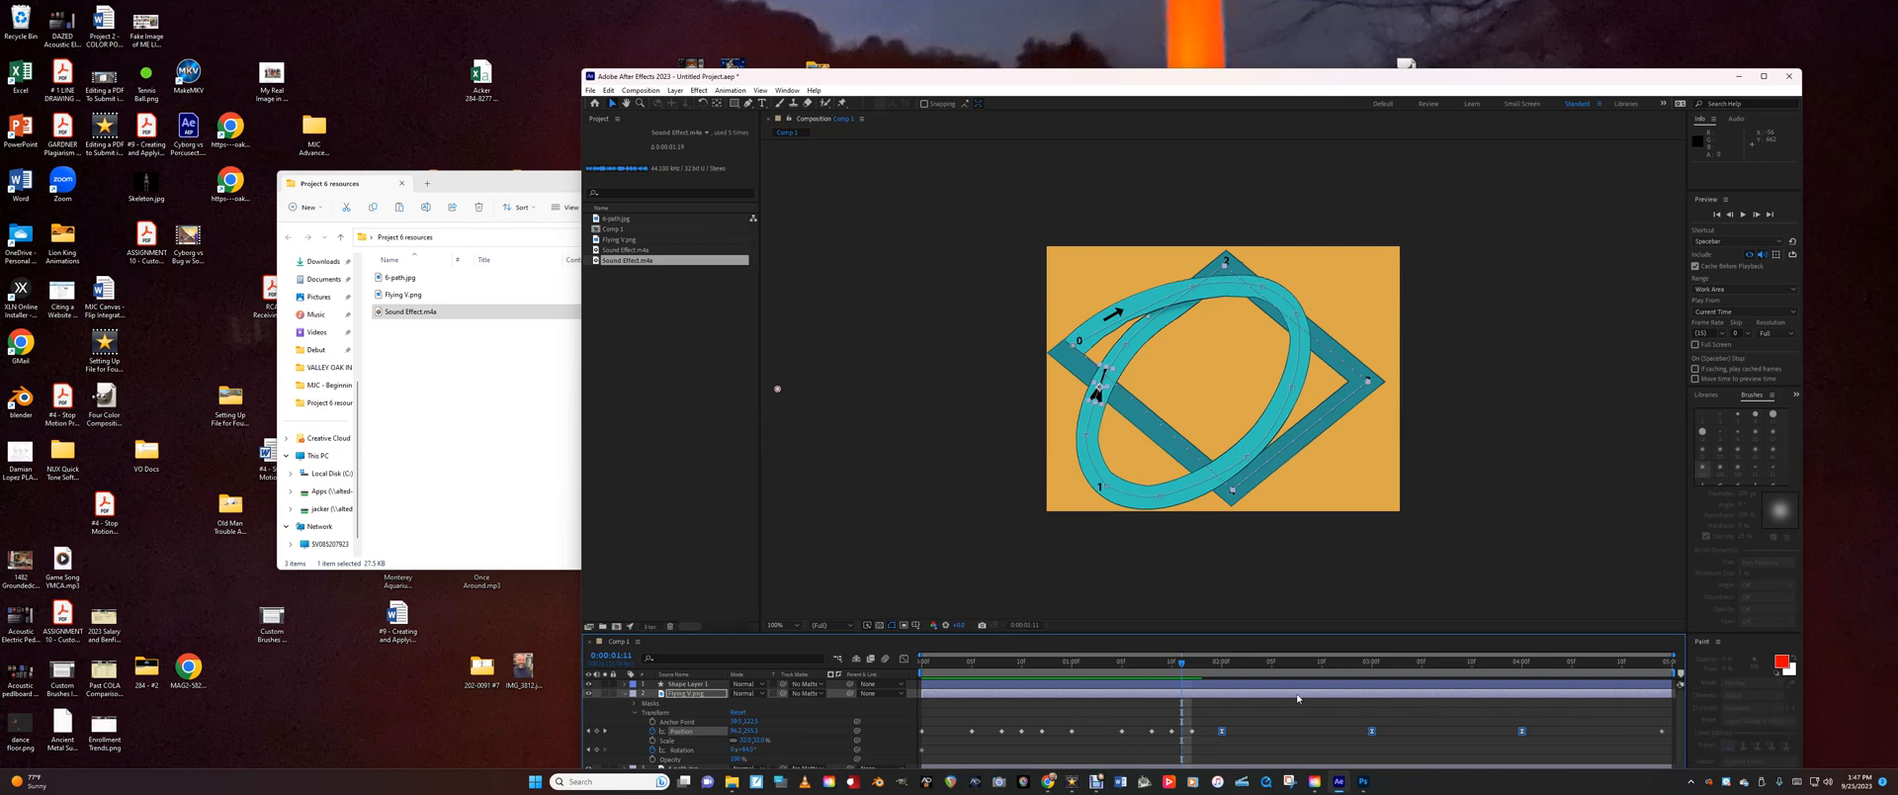
Check the eased keyframe at point 2 and preview the guitar animation from the start.
left_click_drag(1180, 669, 1222, 664)
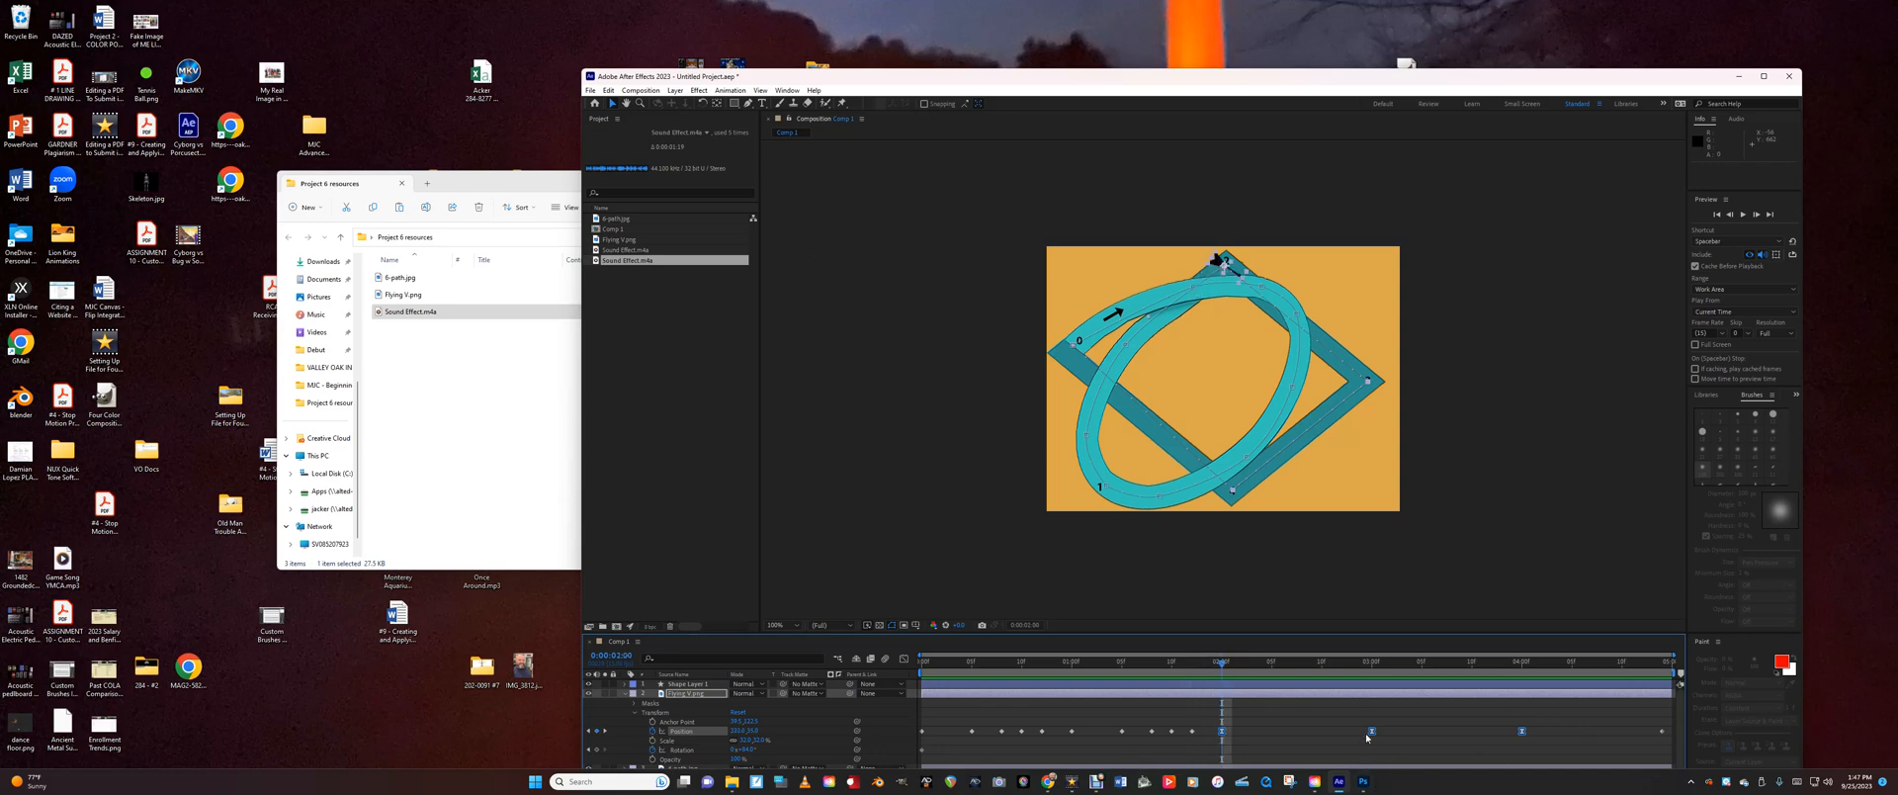
left_click(1240, 736)
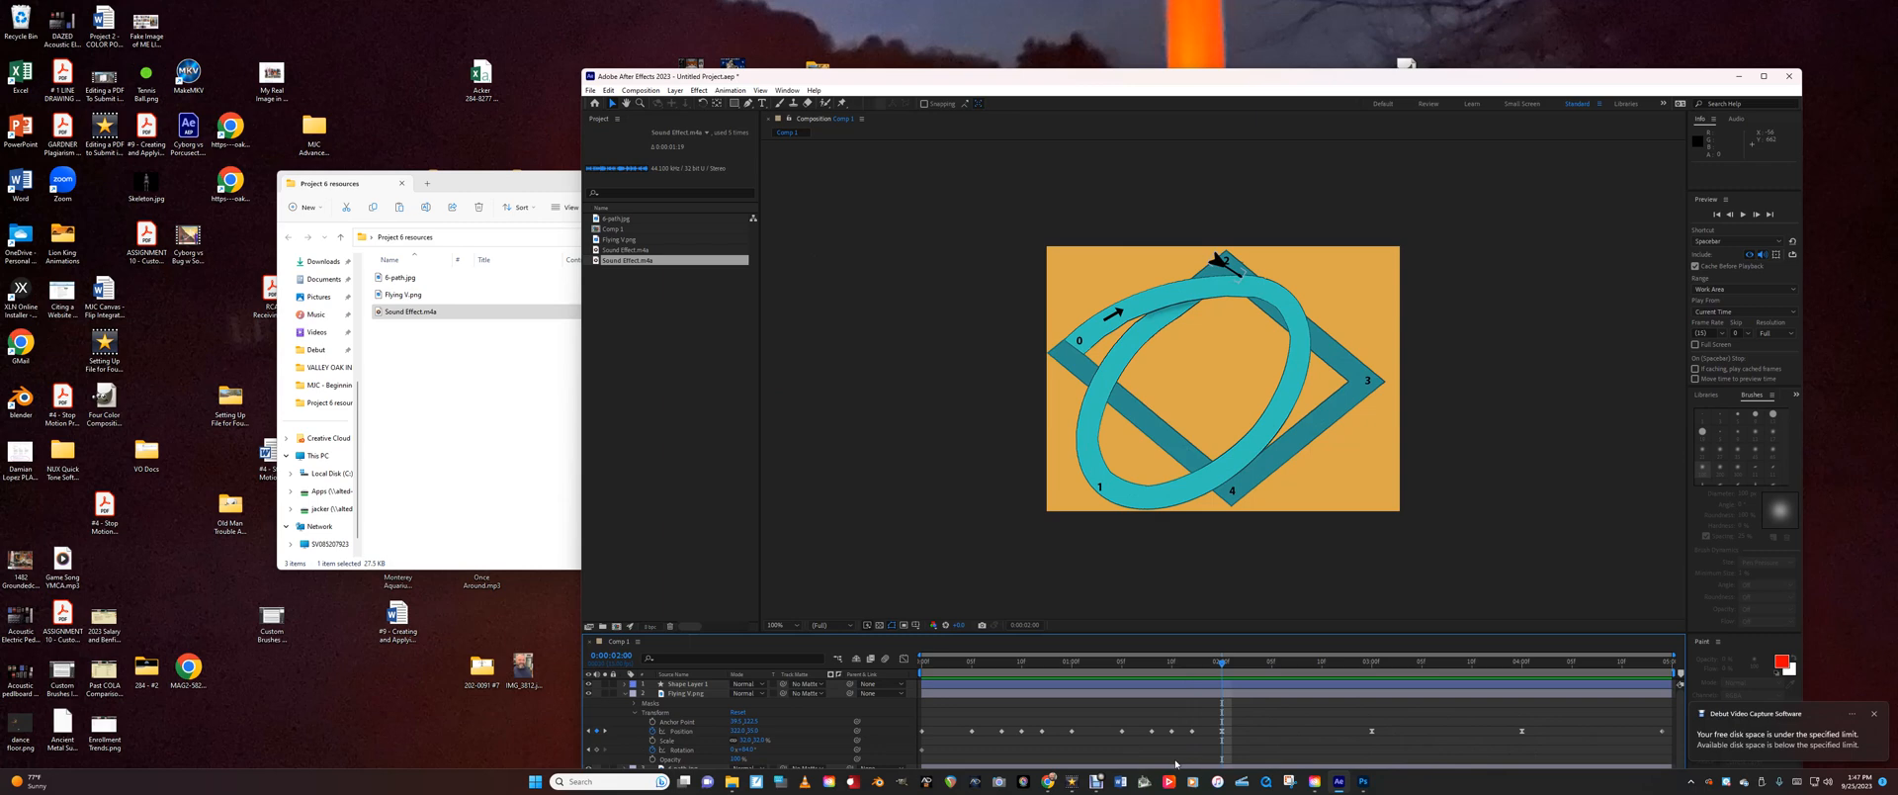
left_click_drag(1222, 664, 863, 705)
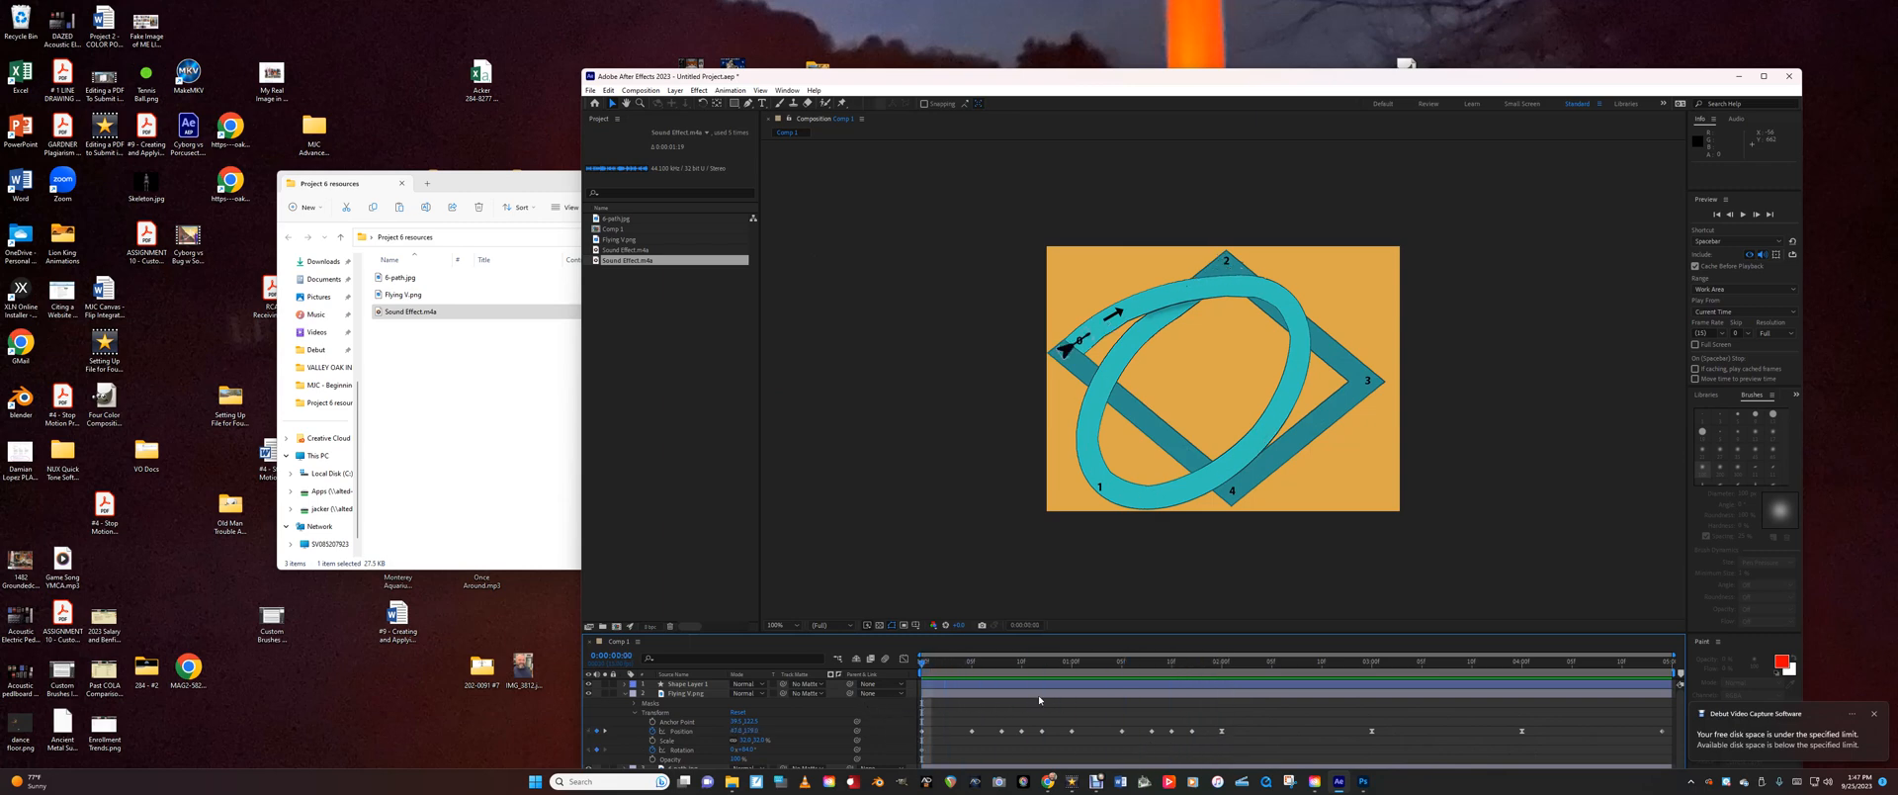
key("space")
key("space")
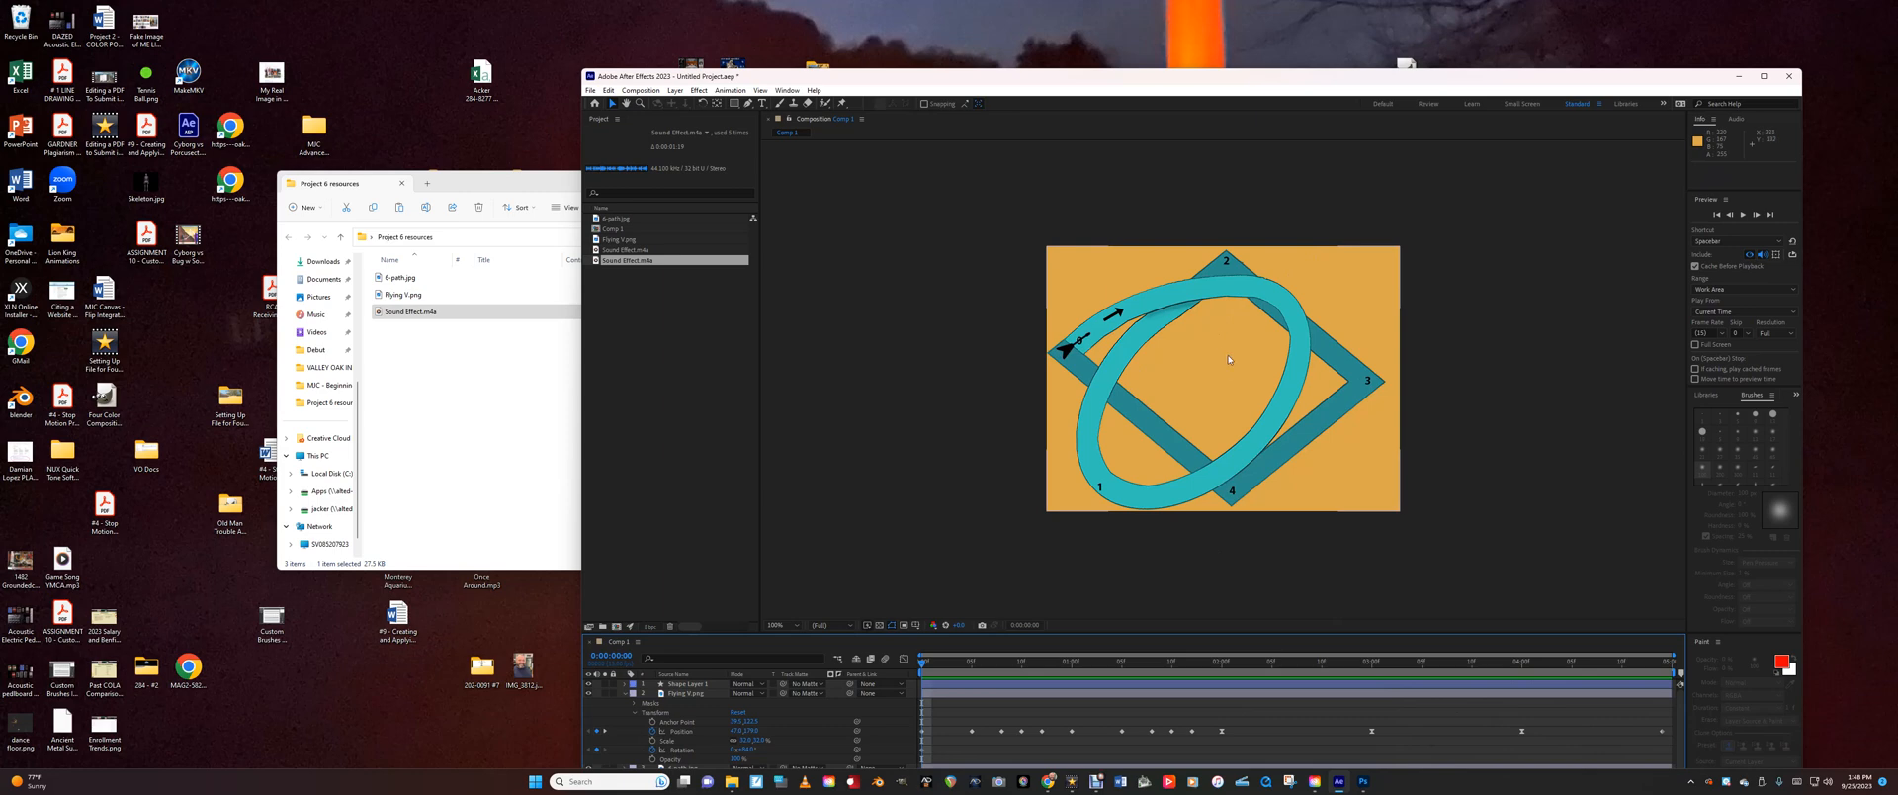
key("space")
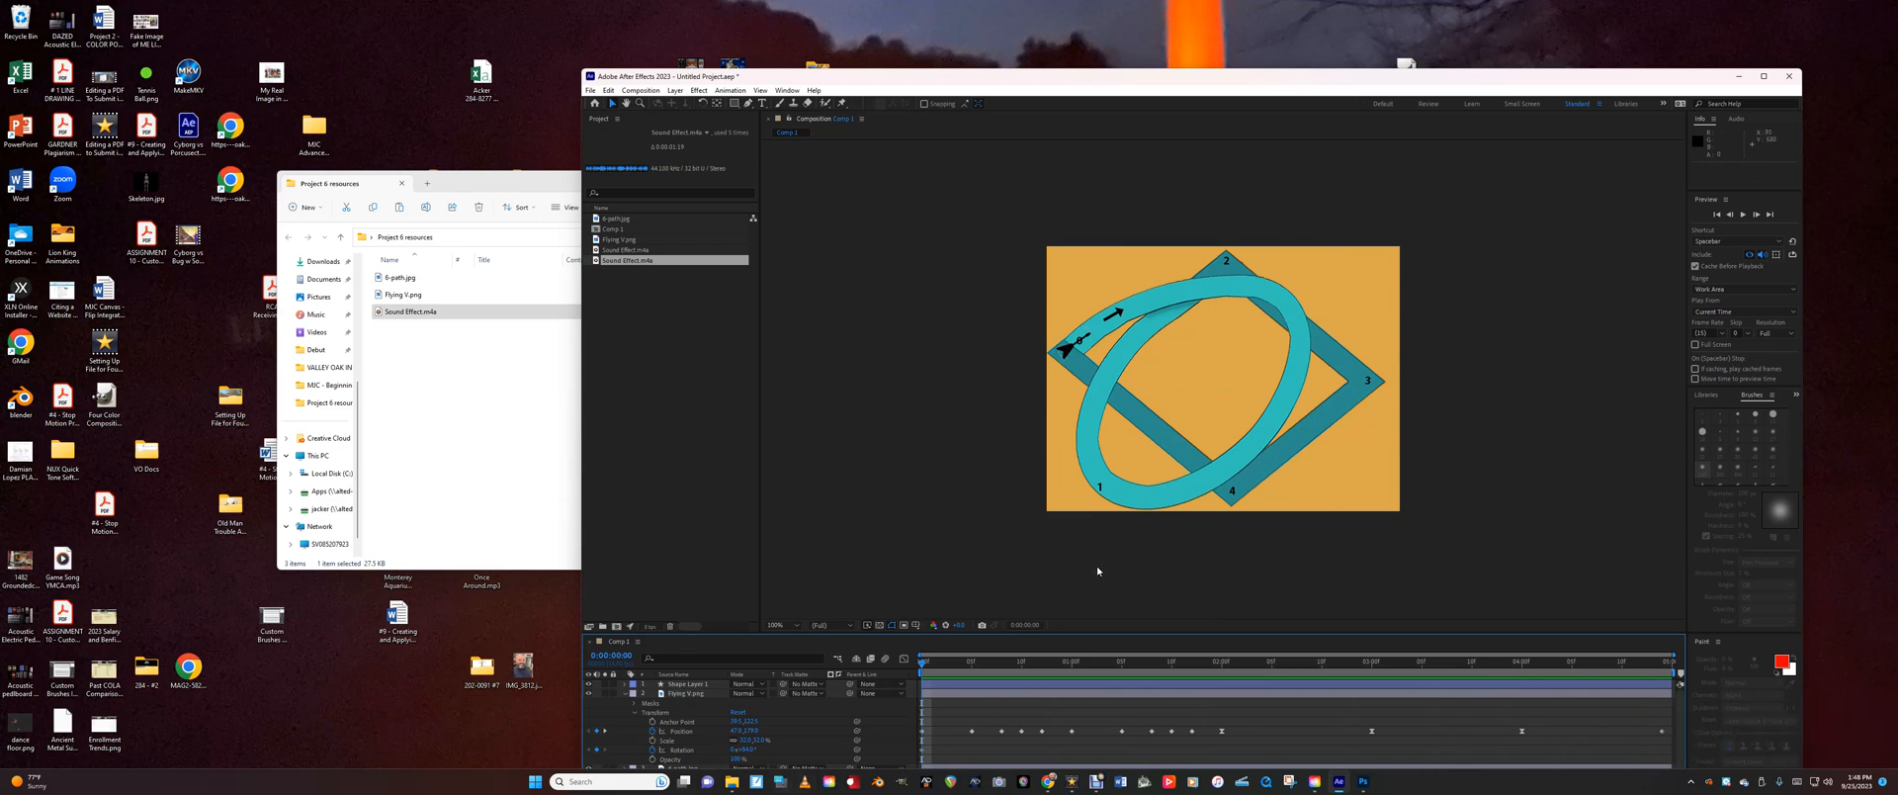
left_click(1371, 730)
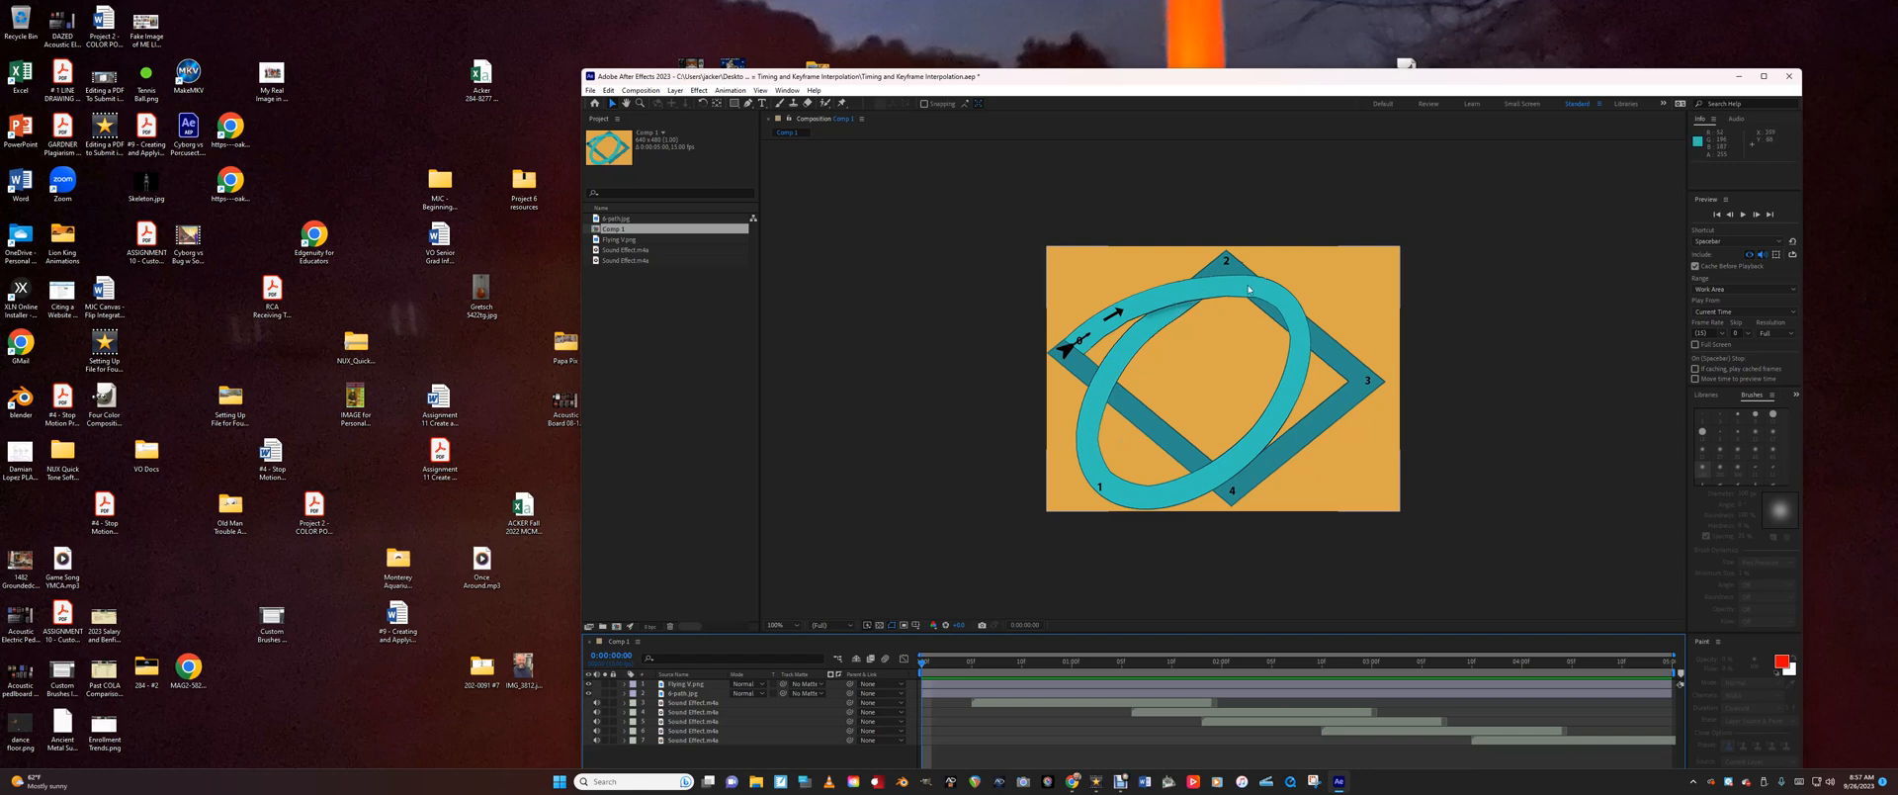
Duplicate the 6-path.jpg layer and place the copy above the Flying V layer in the layer stack.
left_click(1221, 494)
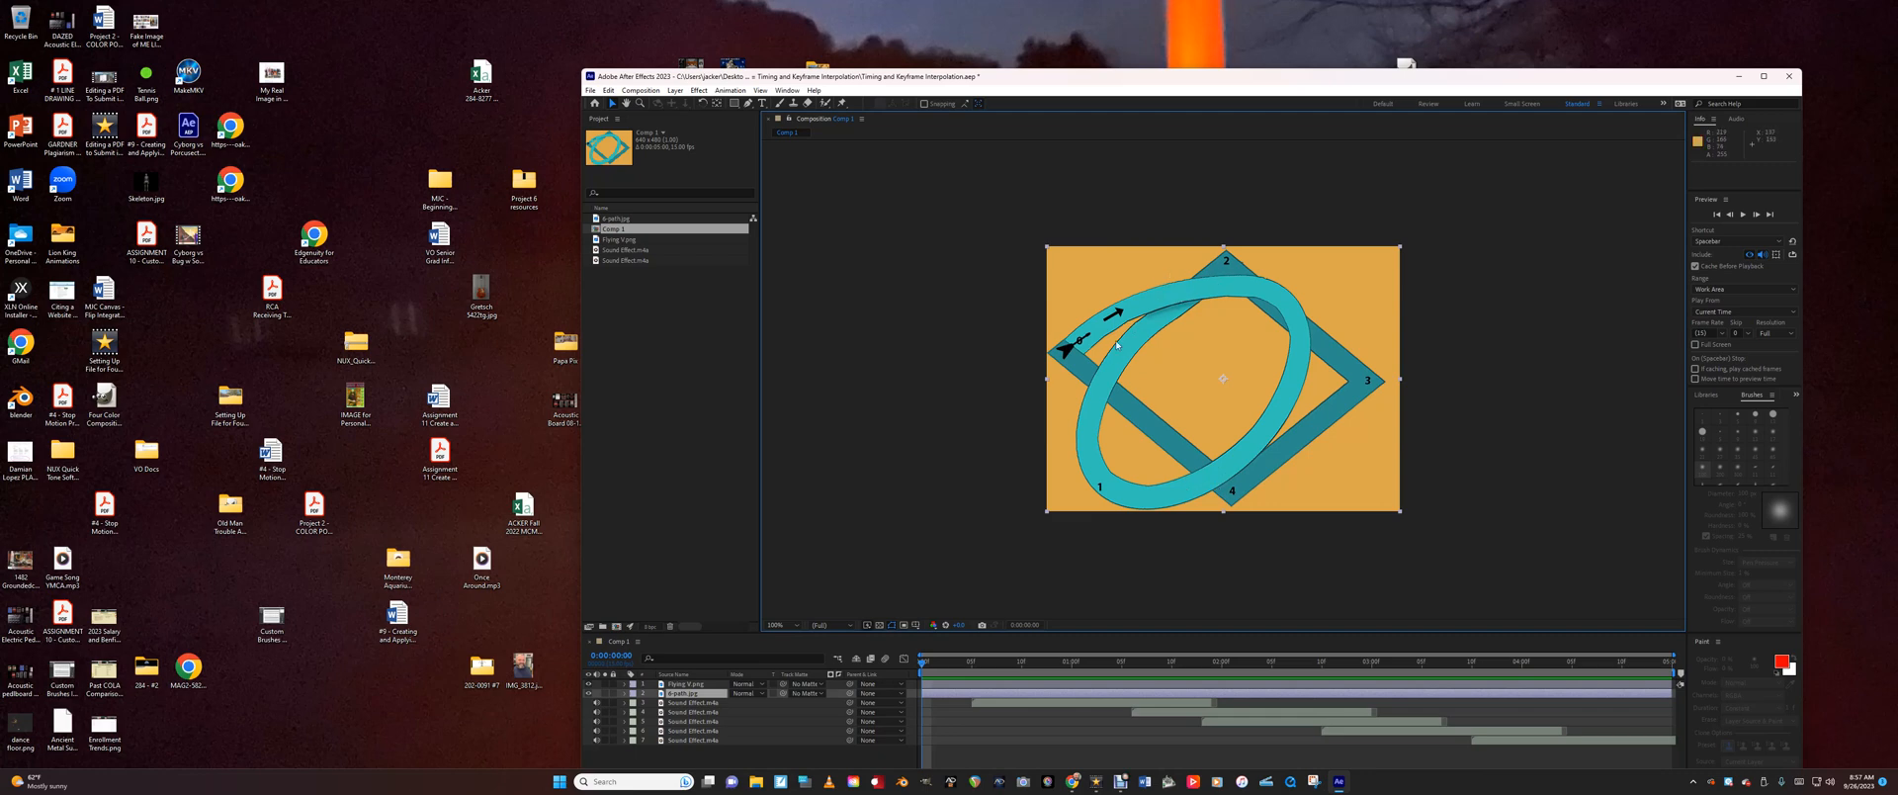
key("space")
left_click(687, 697)
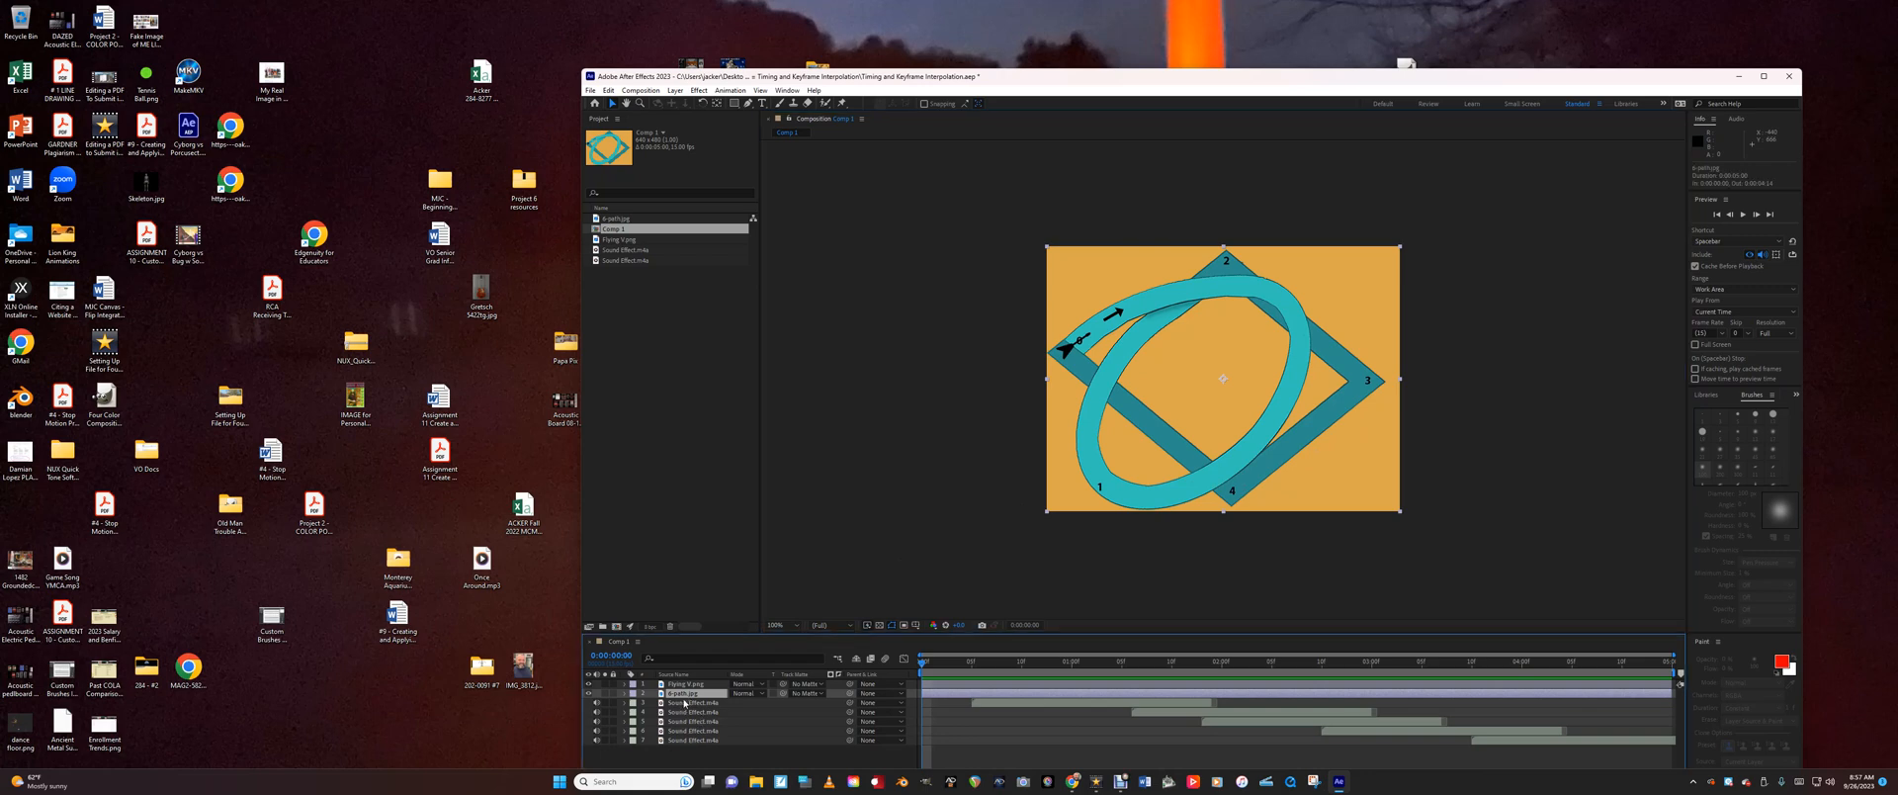
left_click(588, 696)
left_click(588, 696)
key("ctrl+d")
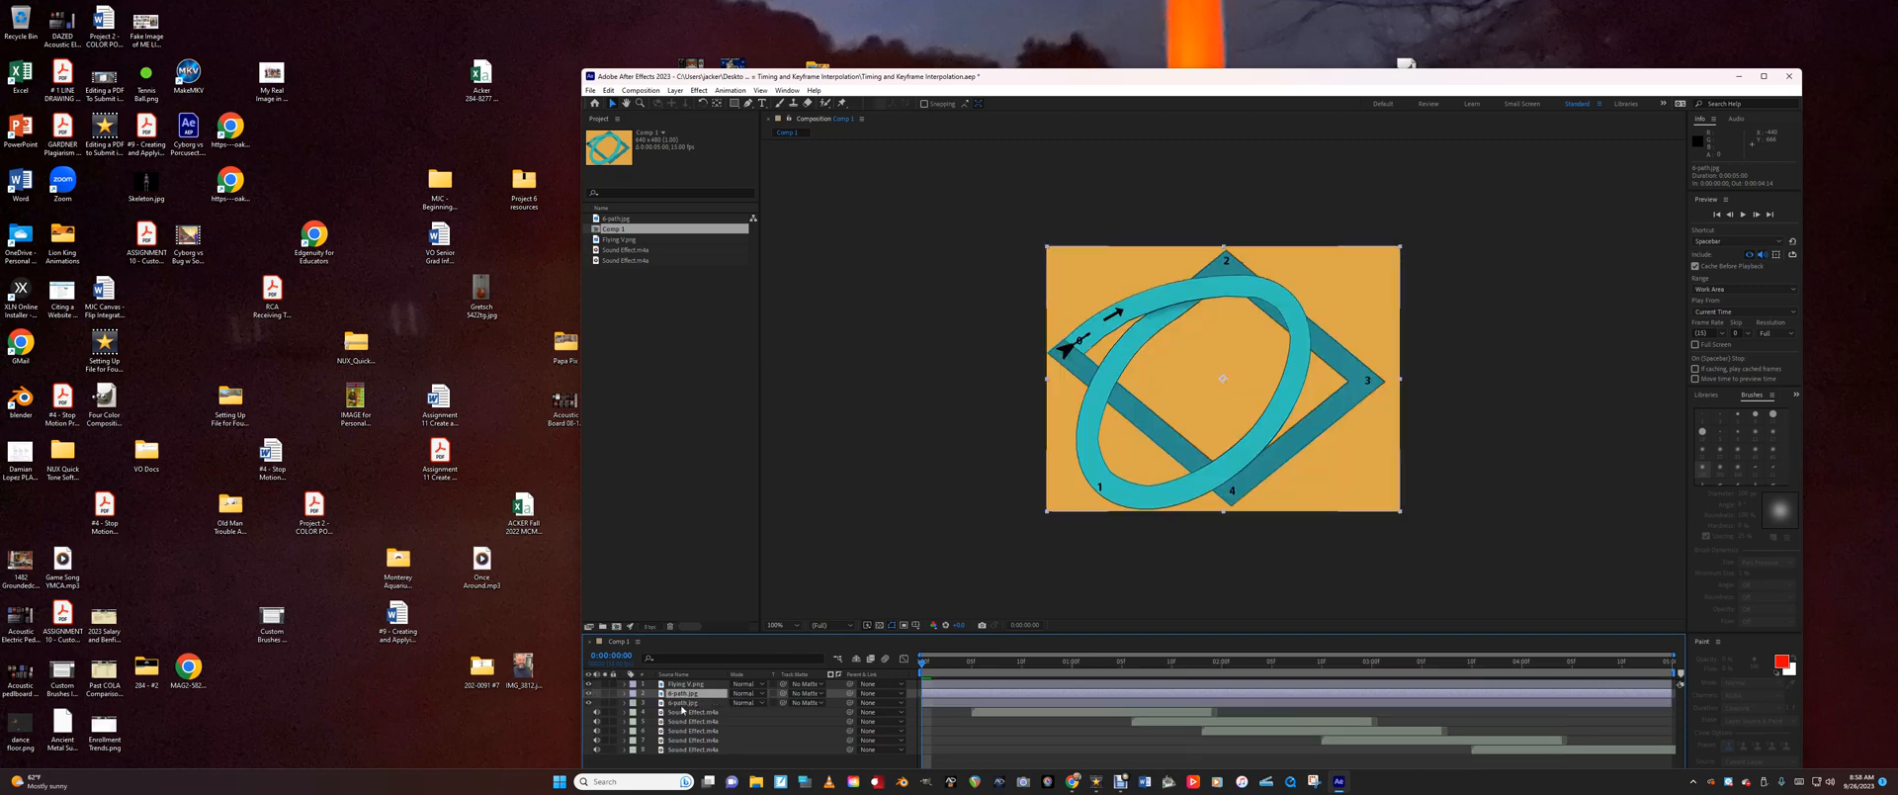
left_click(678, 703)
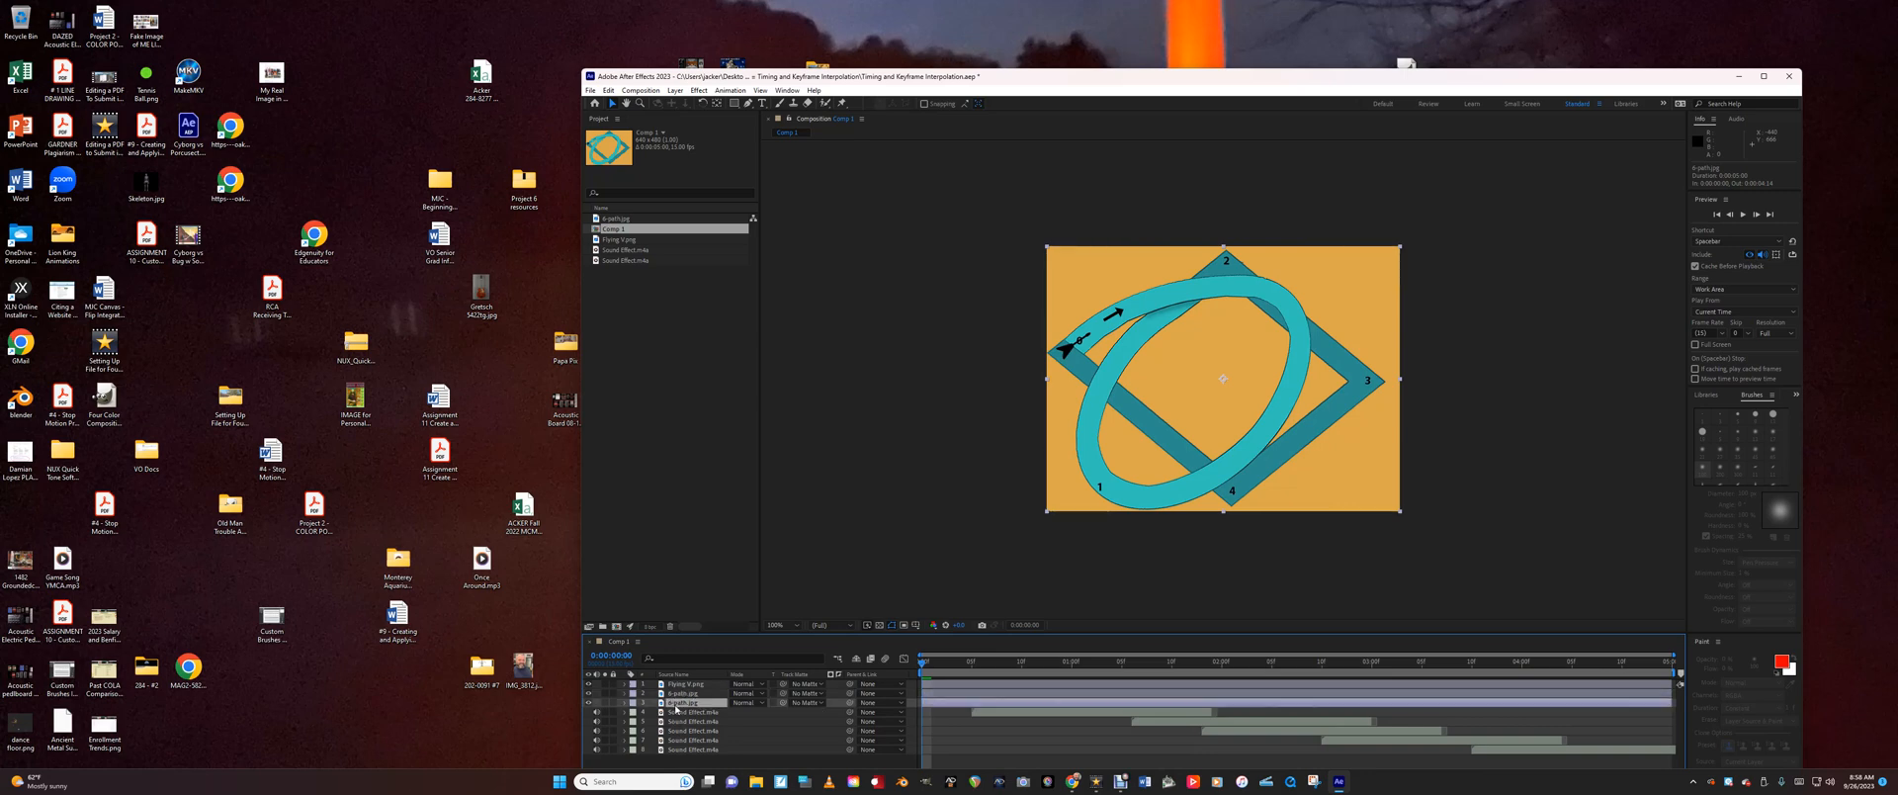
left_click_drag(677, 708, 680, 684)
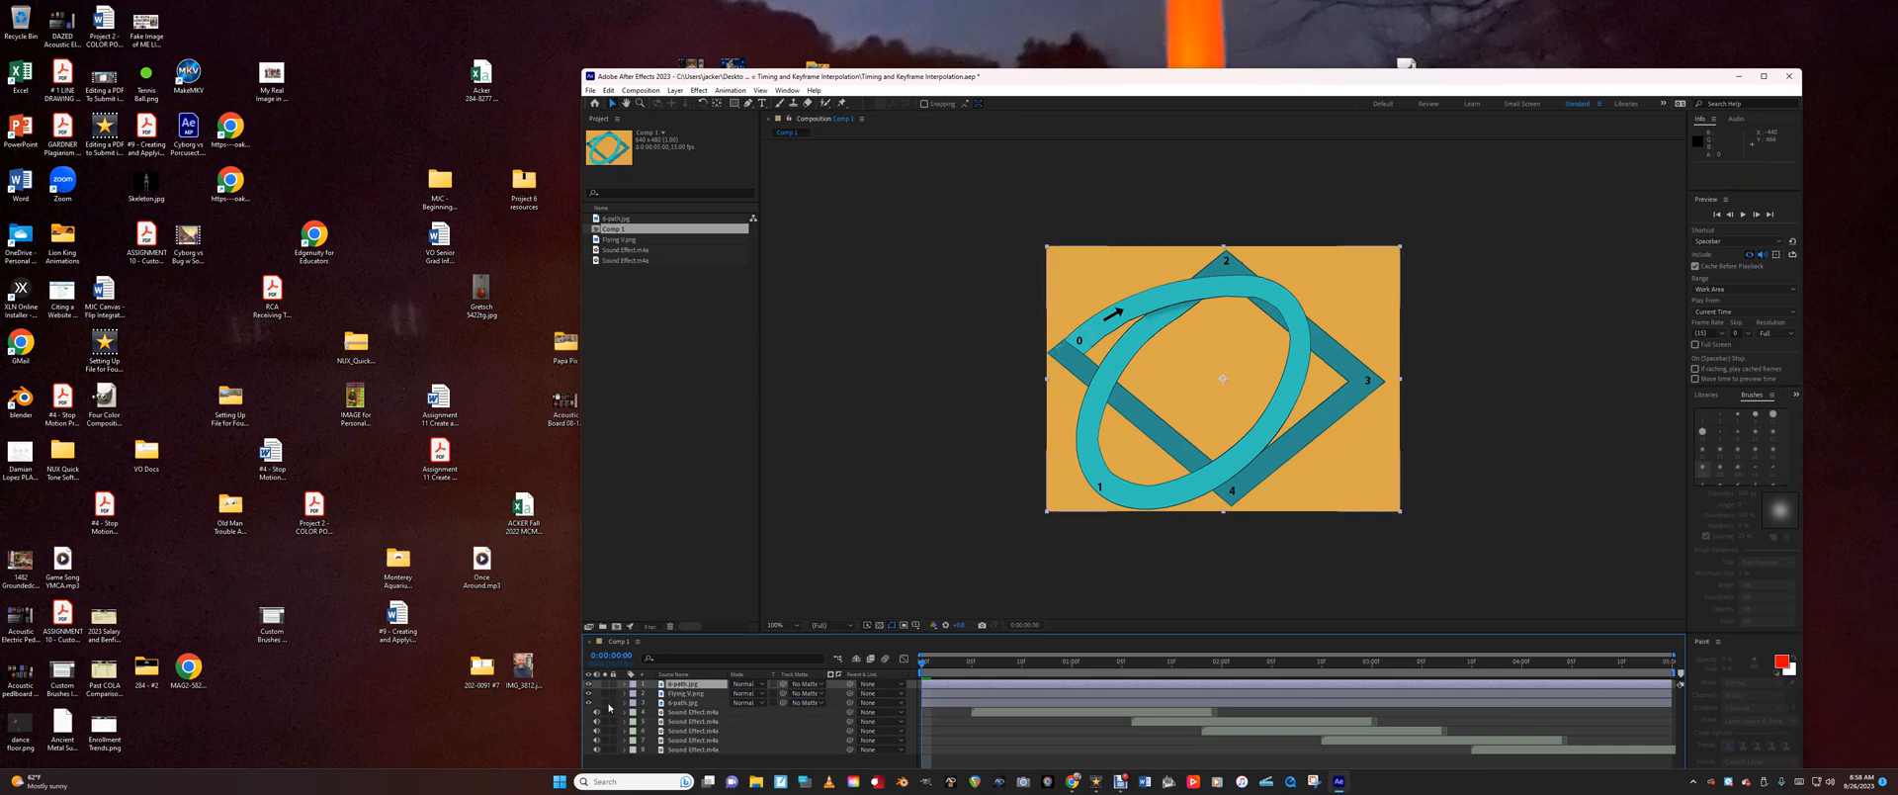
left_click(682, 702)
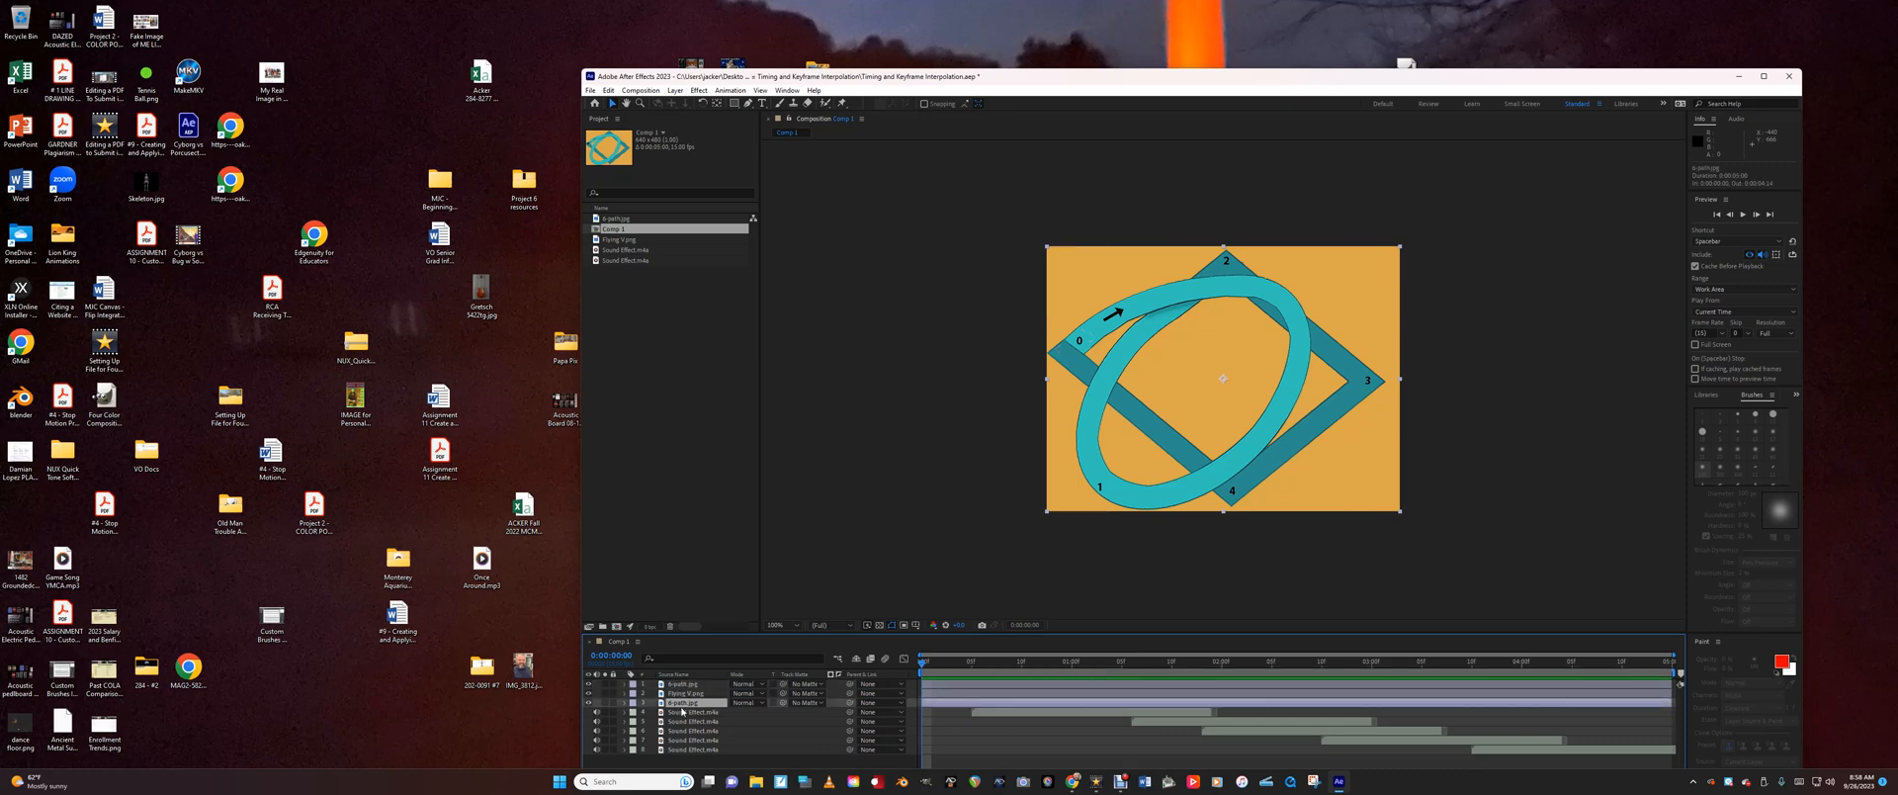
With the Pen tool, start a mask on the upper 6-path.jpg layer, tracing the oval band's inner edge from the crossing past point 2.
left_click(691, 686)
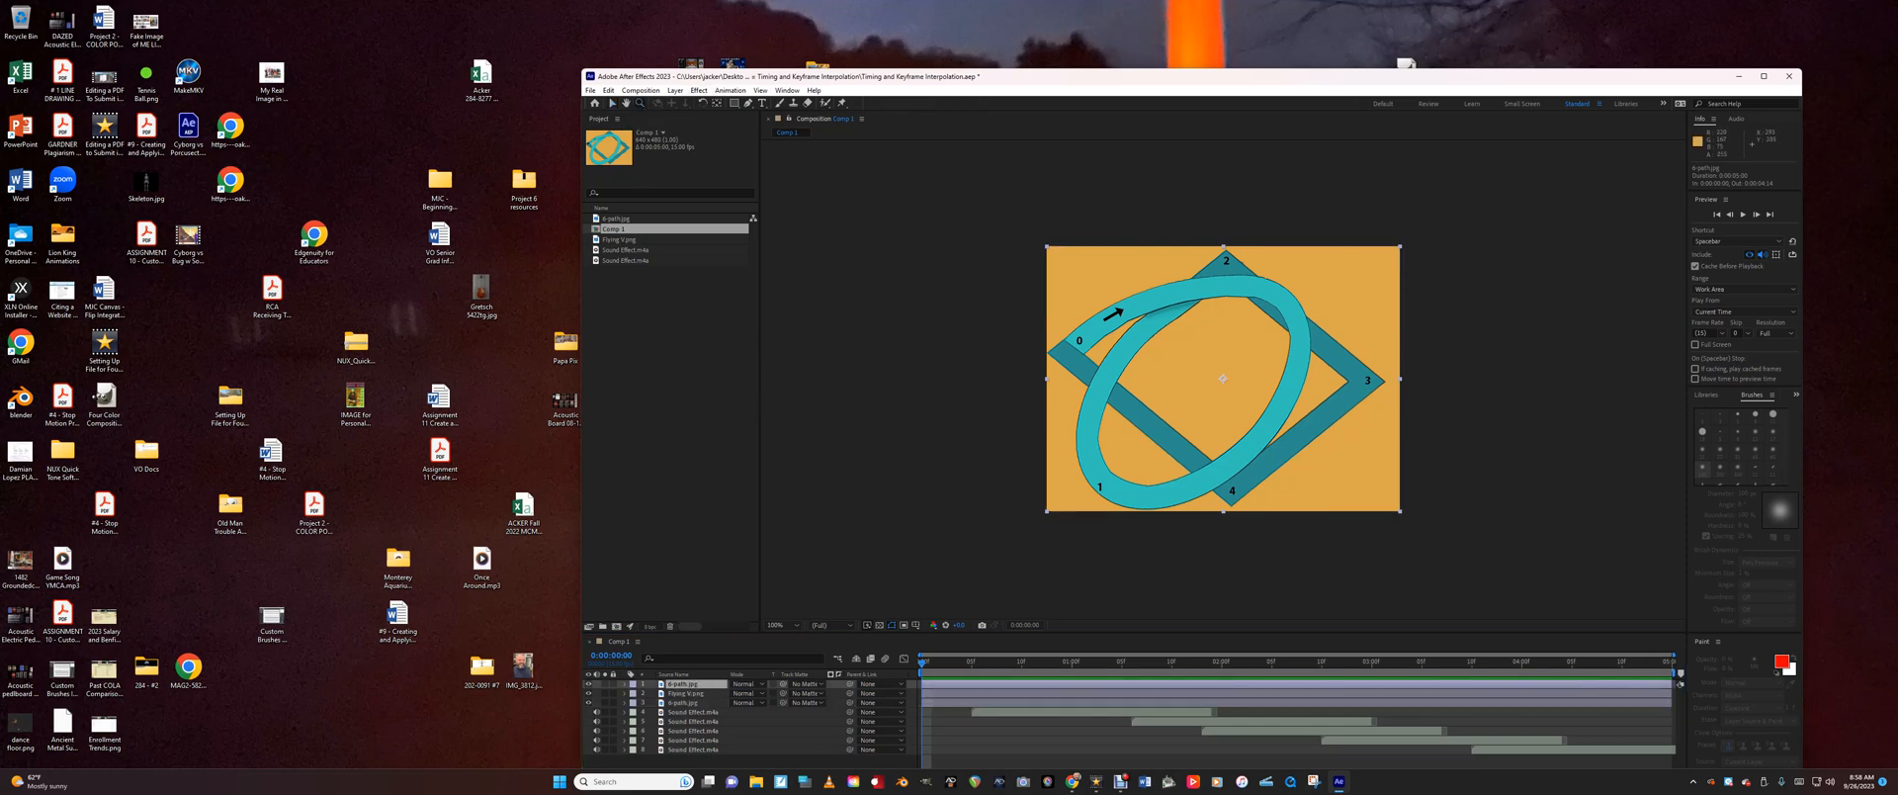
scroll(1197, 480, "up", 2)
left_click(626, 103)
left_click_drag(1137, 287, 1124, 459)
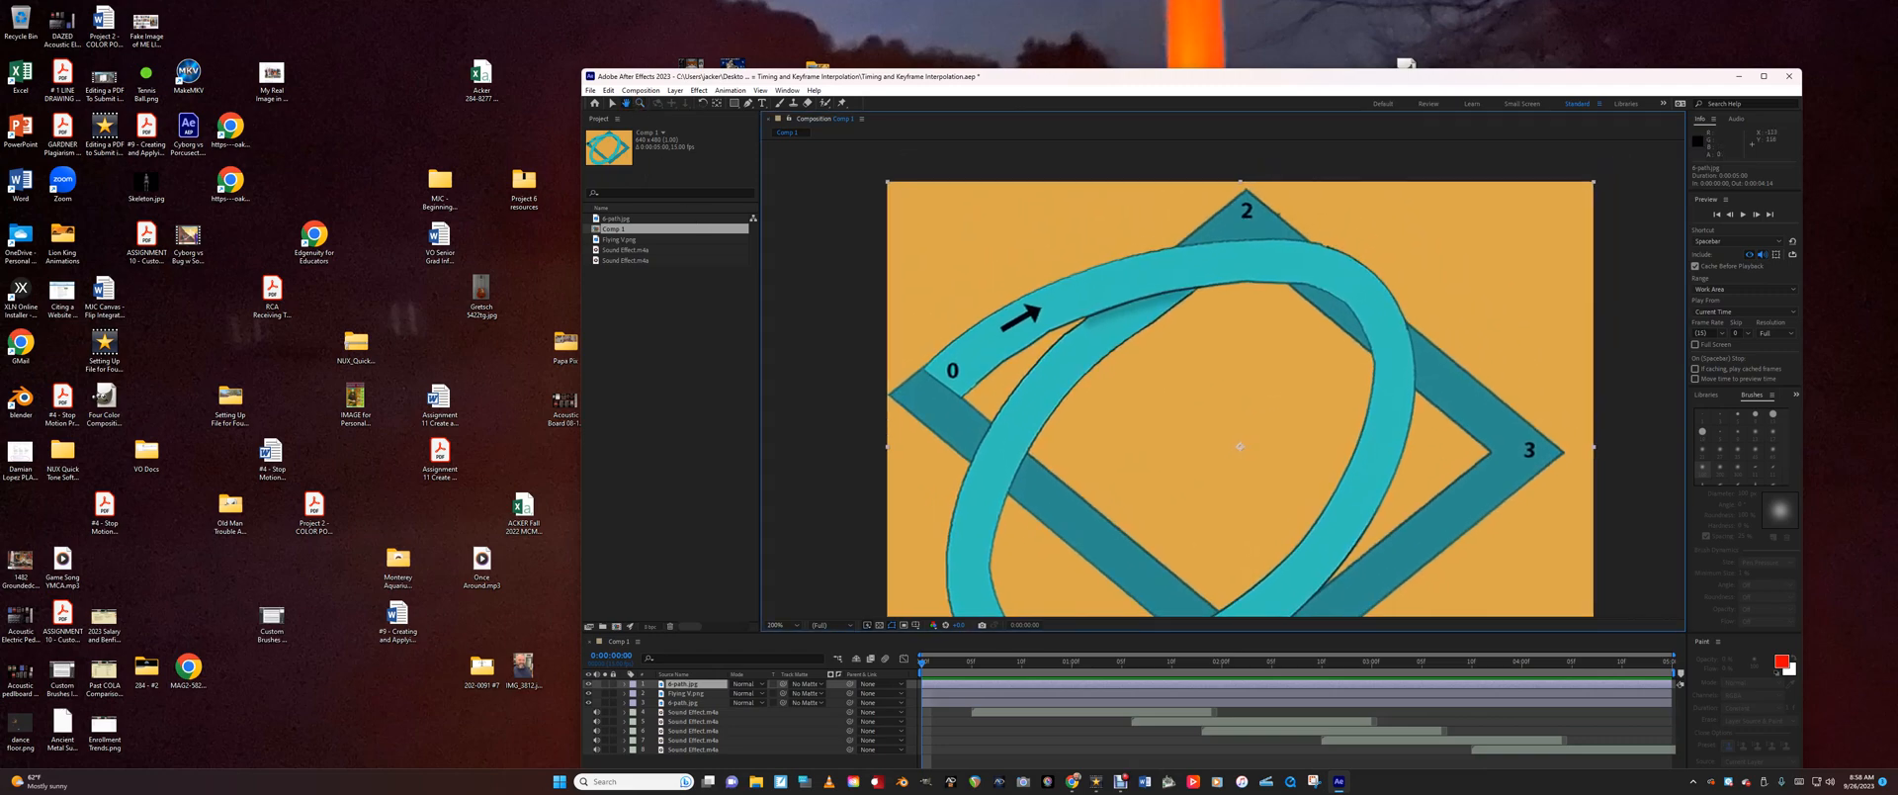
left_click(640, 102)
left_click(1046, 470)
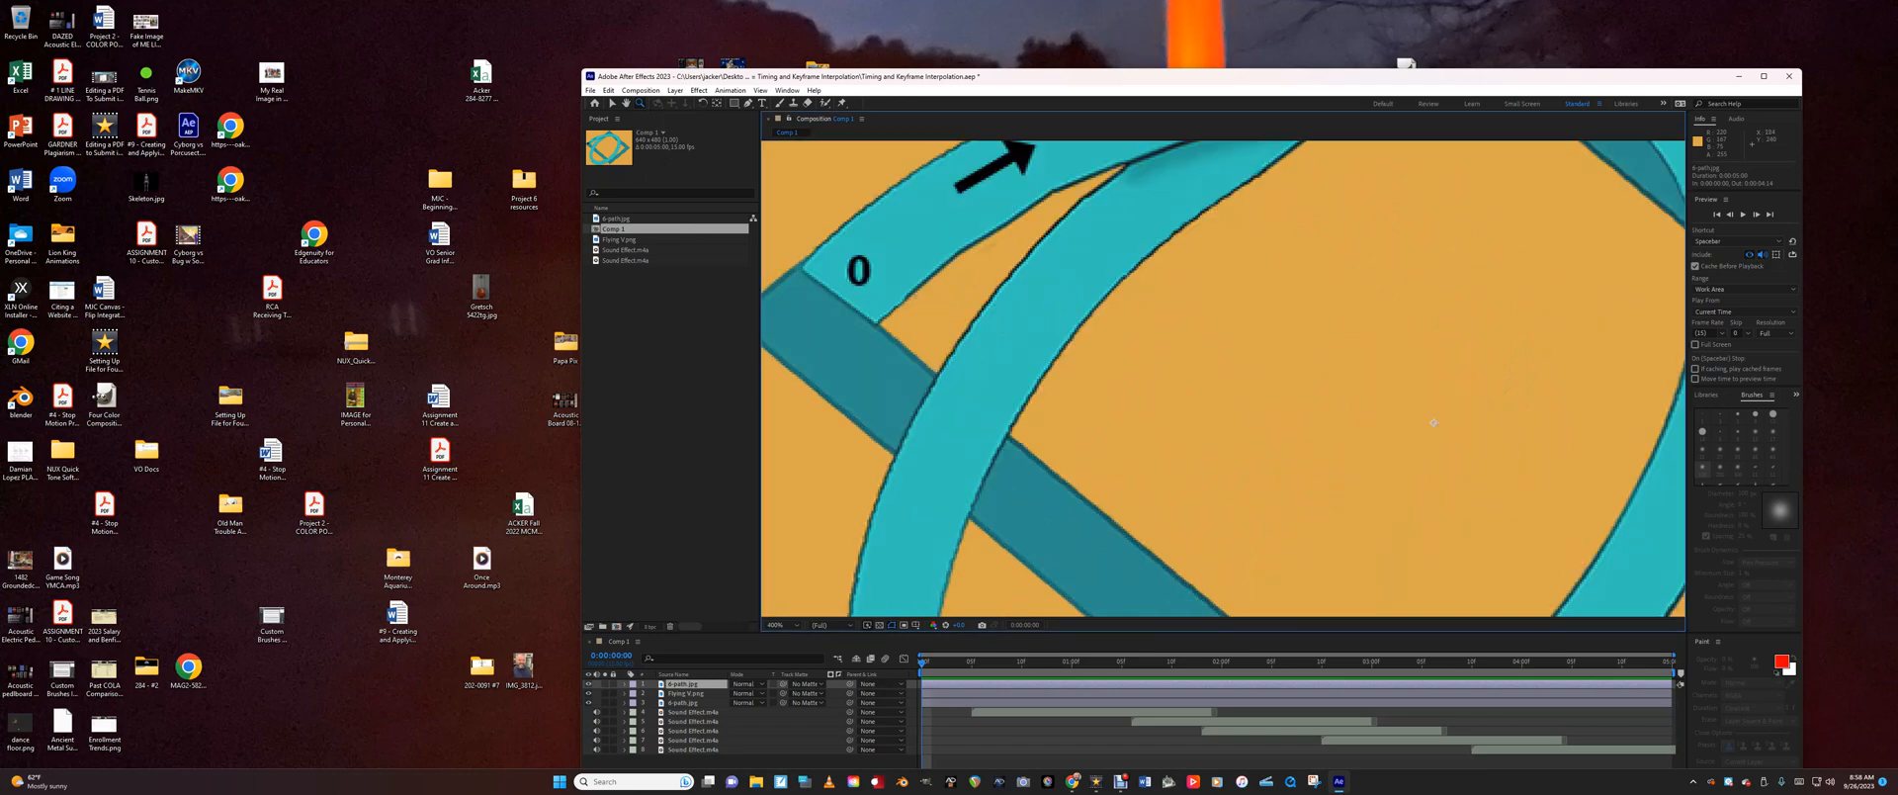
left_click(626, 103)
left_click_drag(1246, 327, 1159, 546)
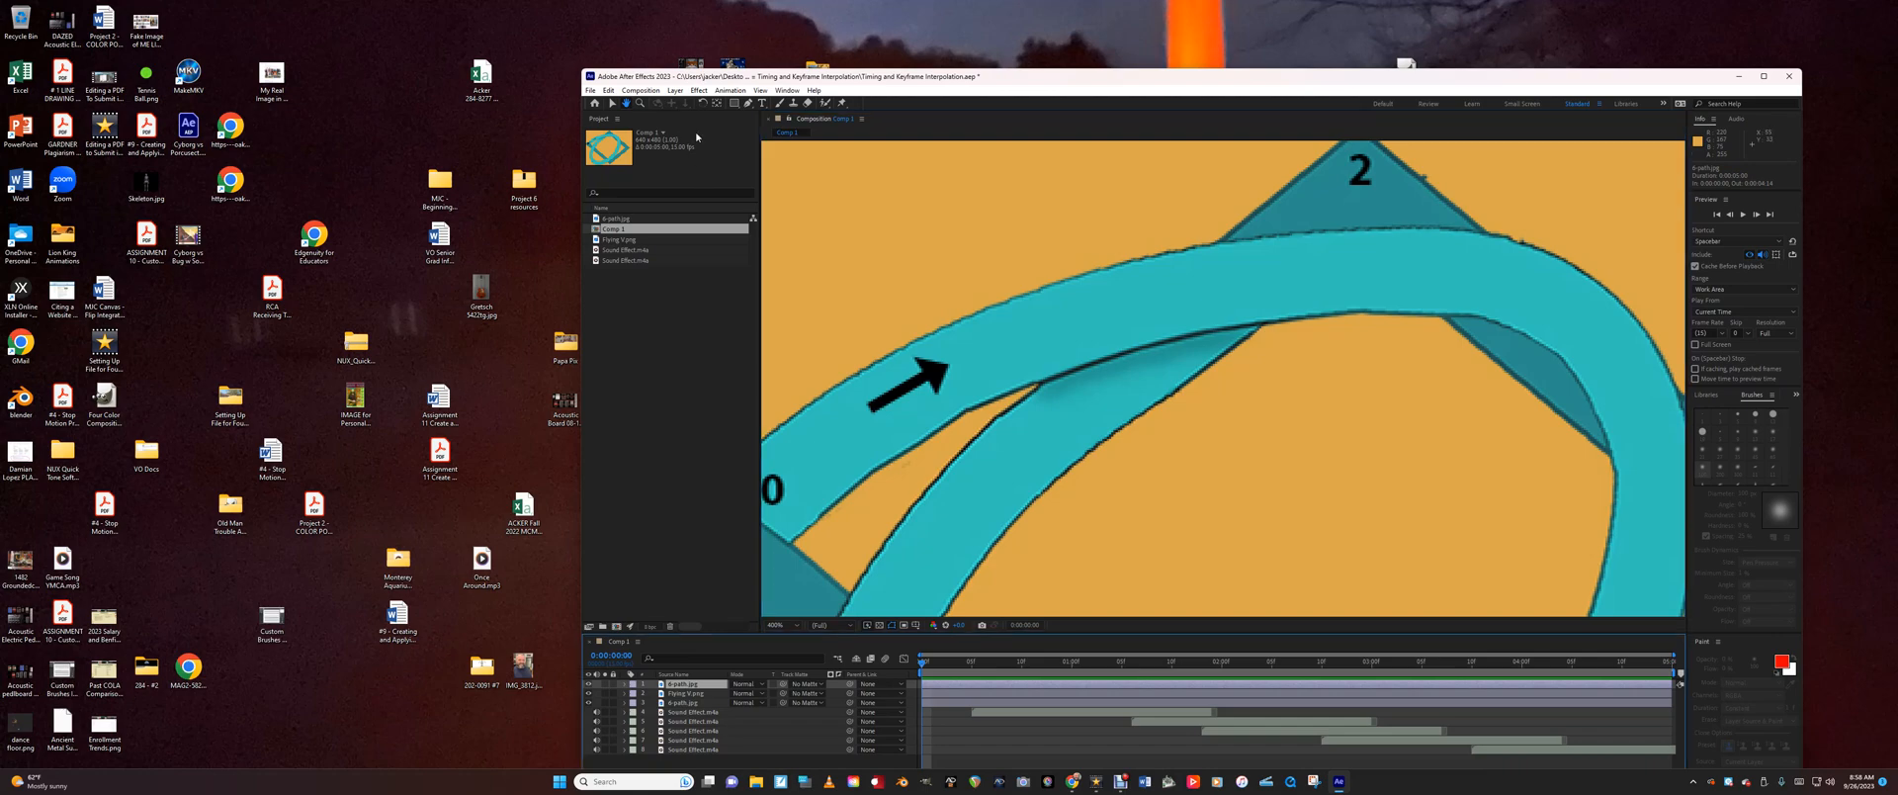
left_click(749, 102)
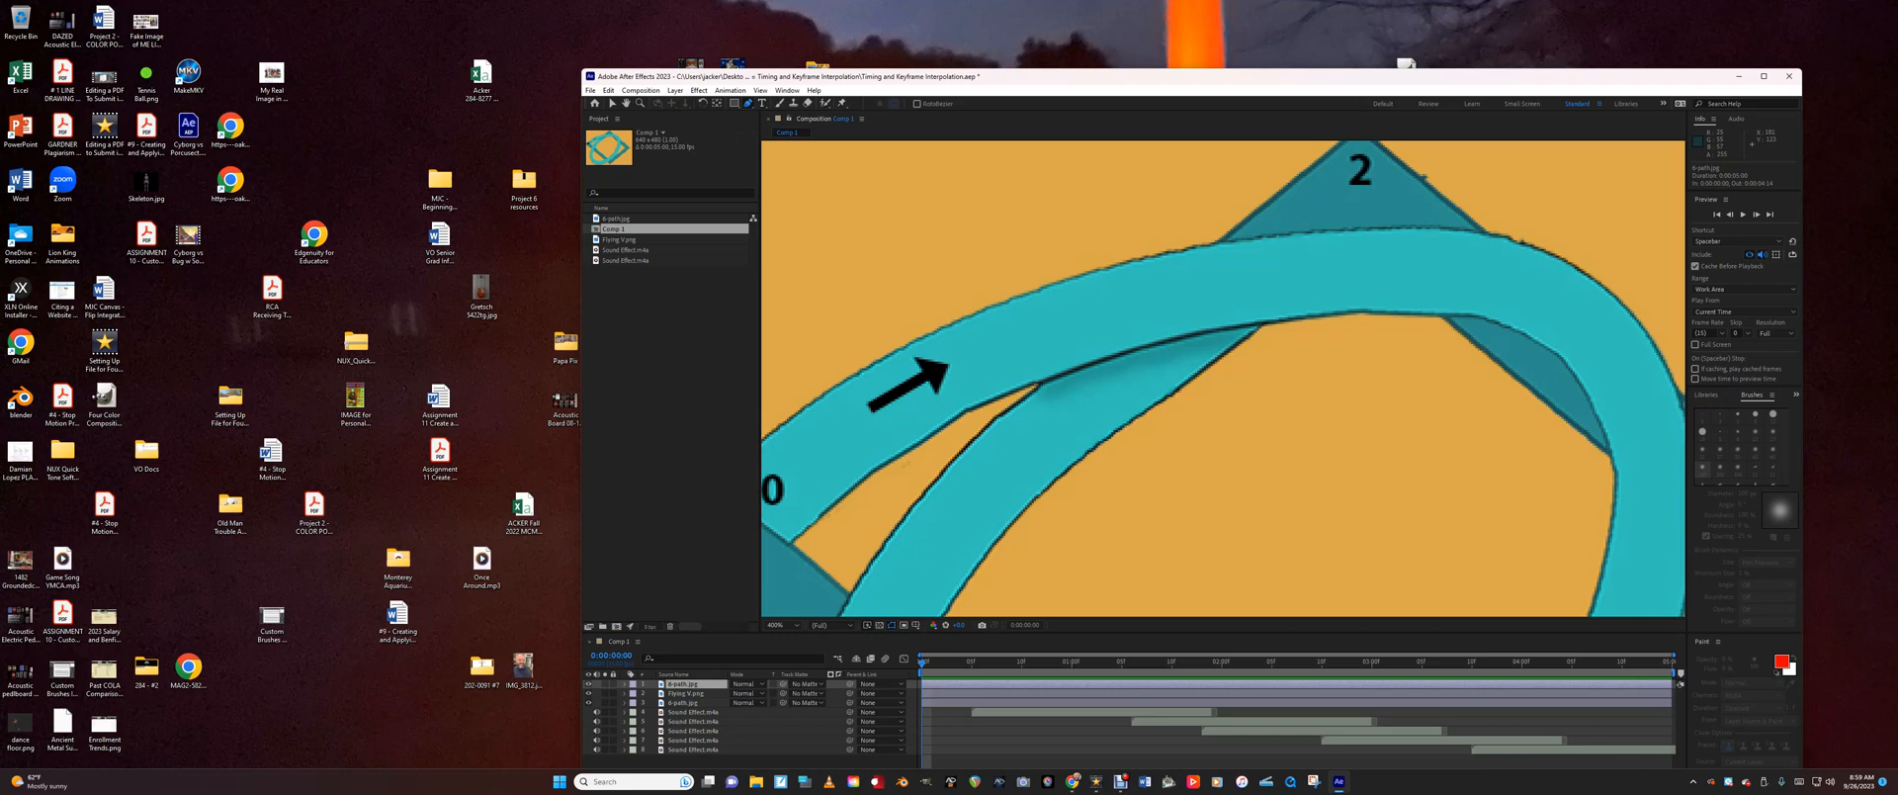
left_click(1042, 385)
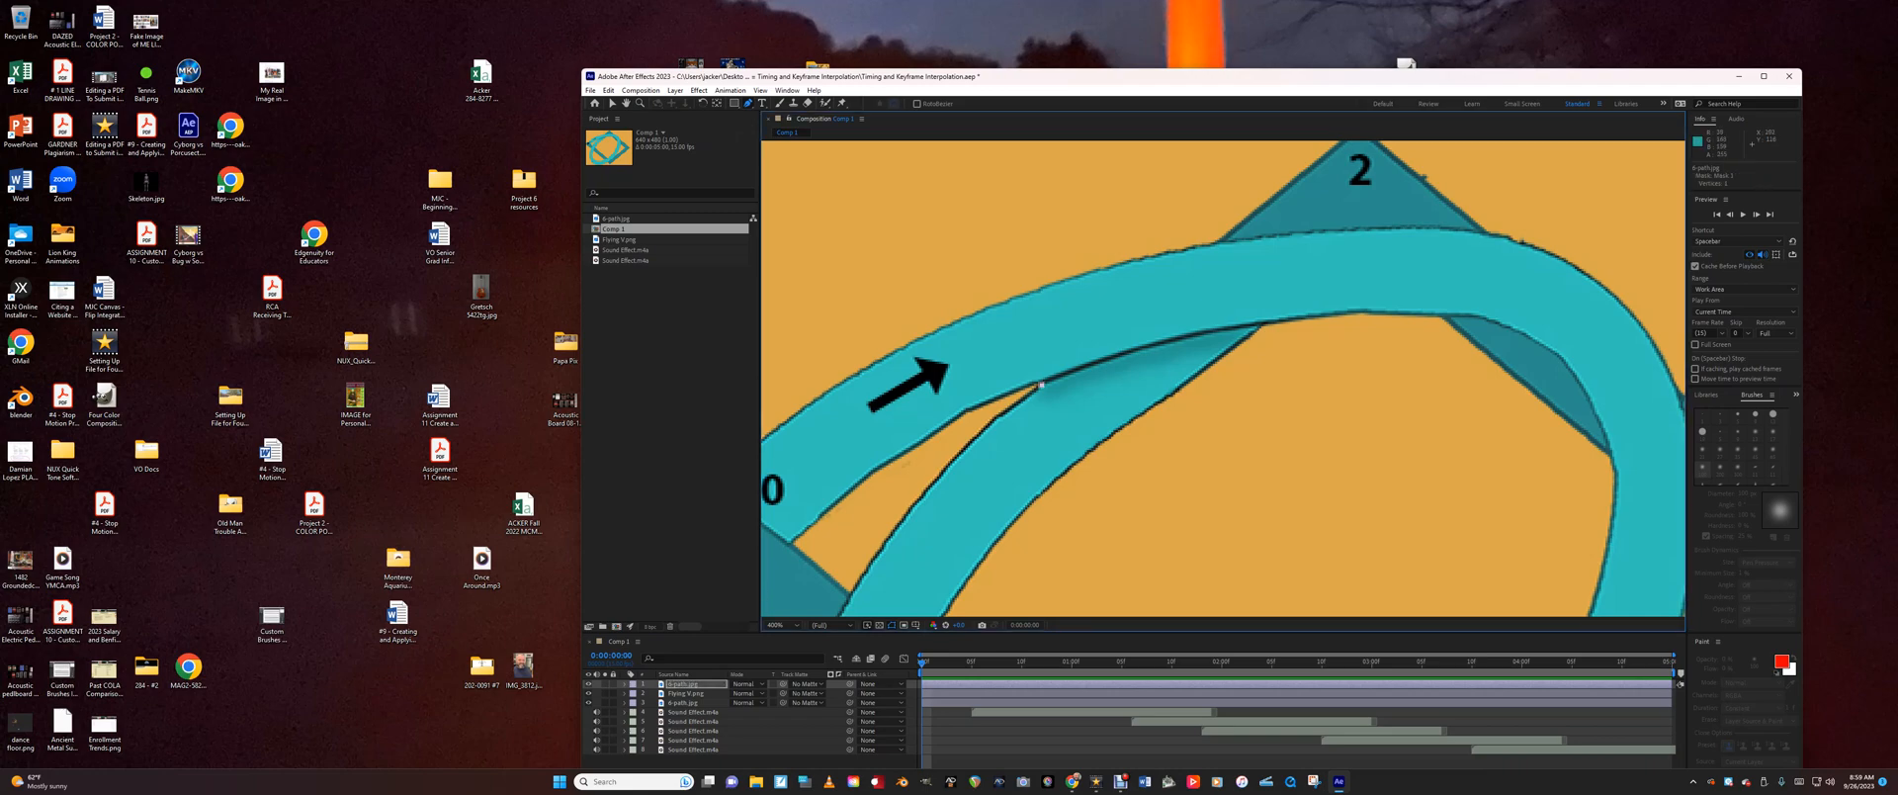
left_click(1087, 368)
left_click(1130, 351)
left_click(1180, 339)
left_click(1243, 326)
left_click(1286, 322)
left_click(1331, 316)
left_click(1382, 316)
left_click(1476, 315)
left_click(1524, 336)
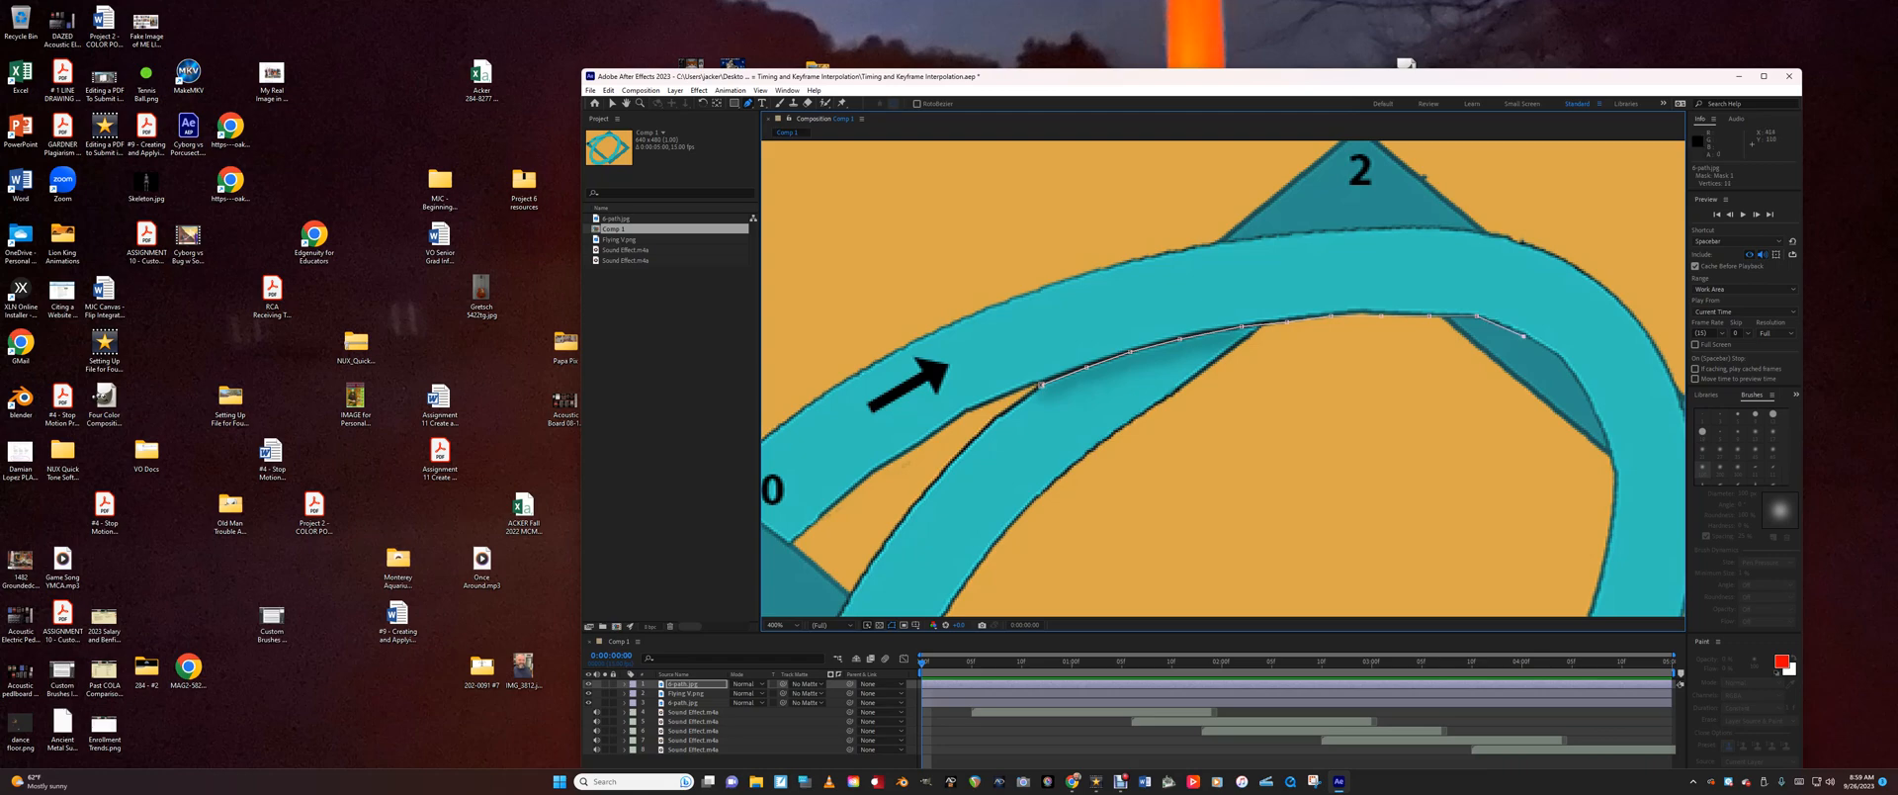
left_click(1558, 356)
left_click(1582, 390)
Continue the mask down the inner bend, across the oval band, and back up its outer edge toward point 2.
left_click(627, 104)
left_click_drag(1347, 542, 1198, 486)
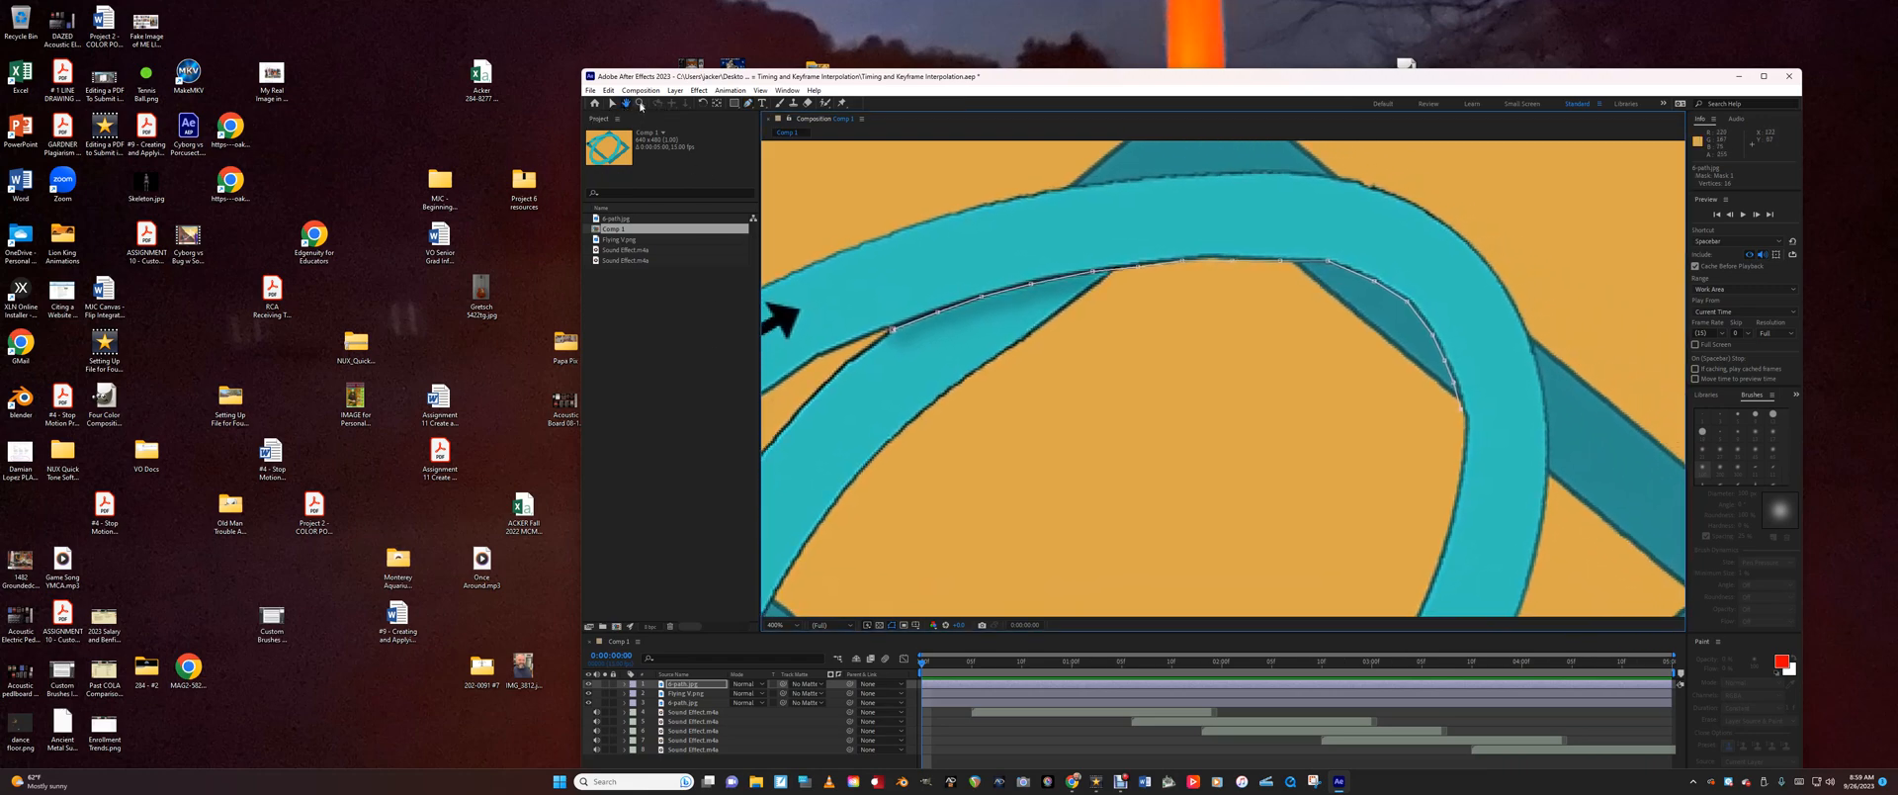
left_click(748, 103)
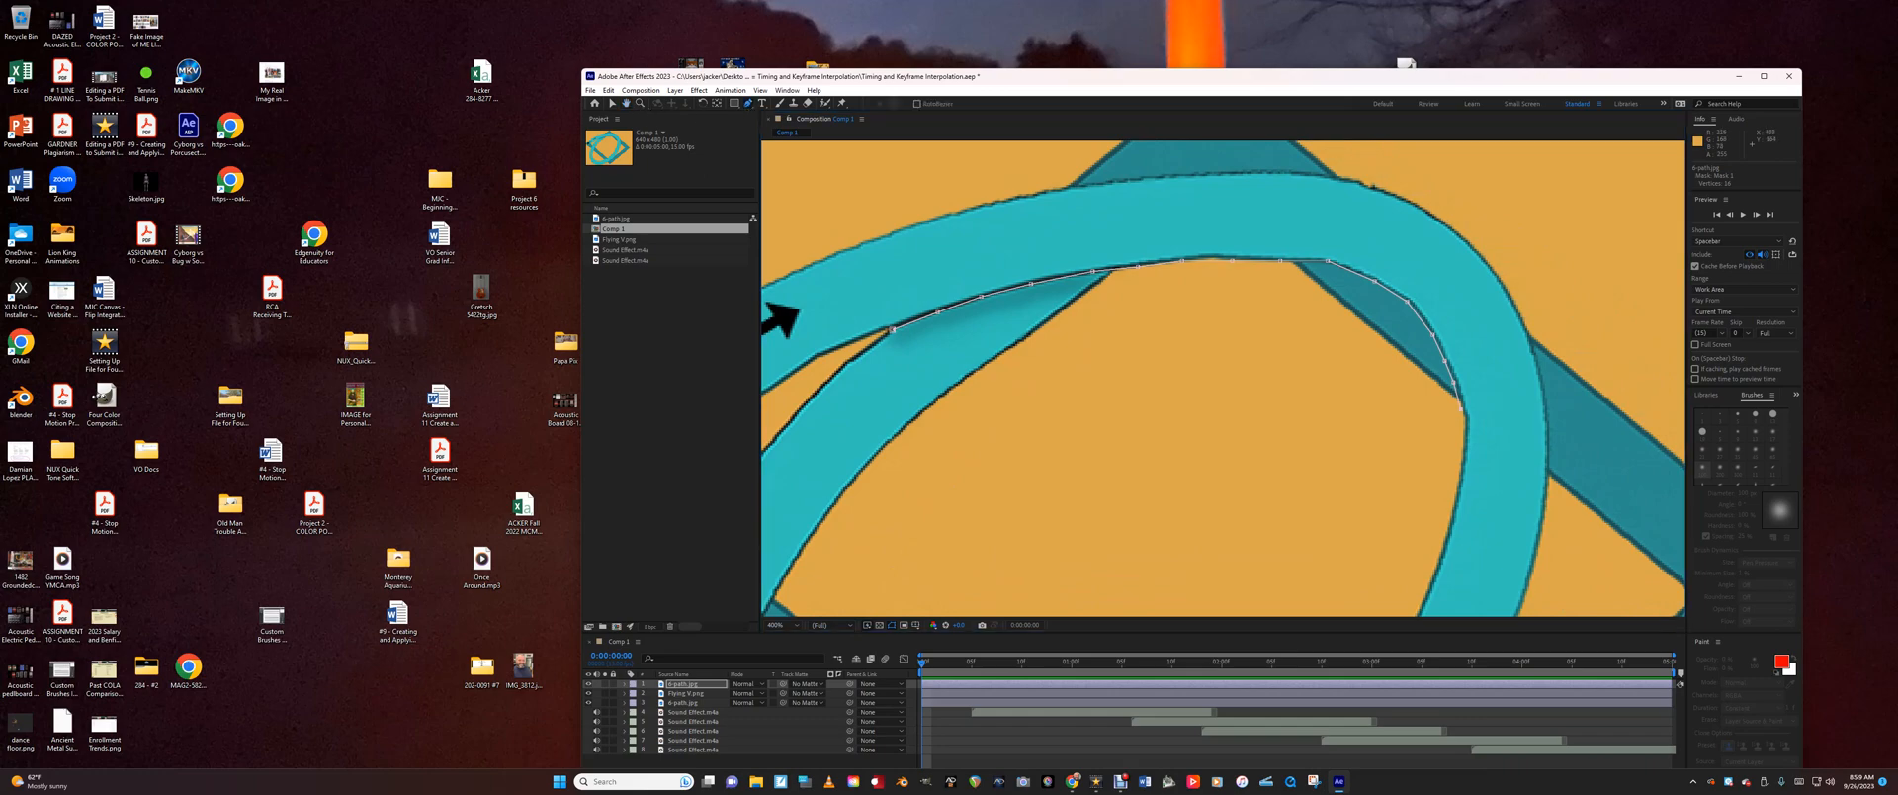
left_click(1461, 420)
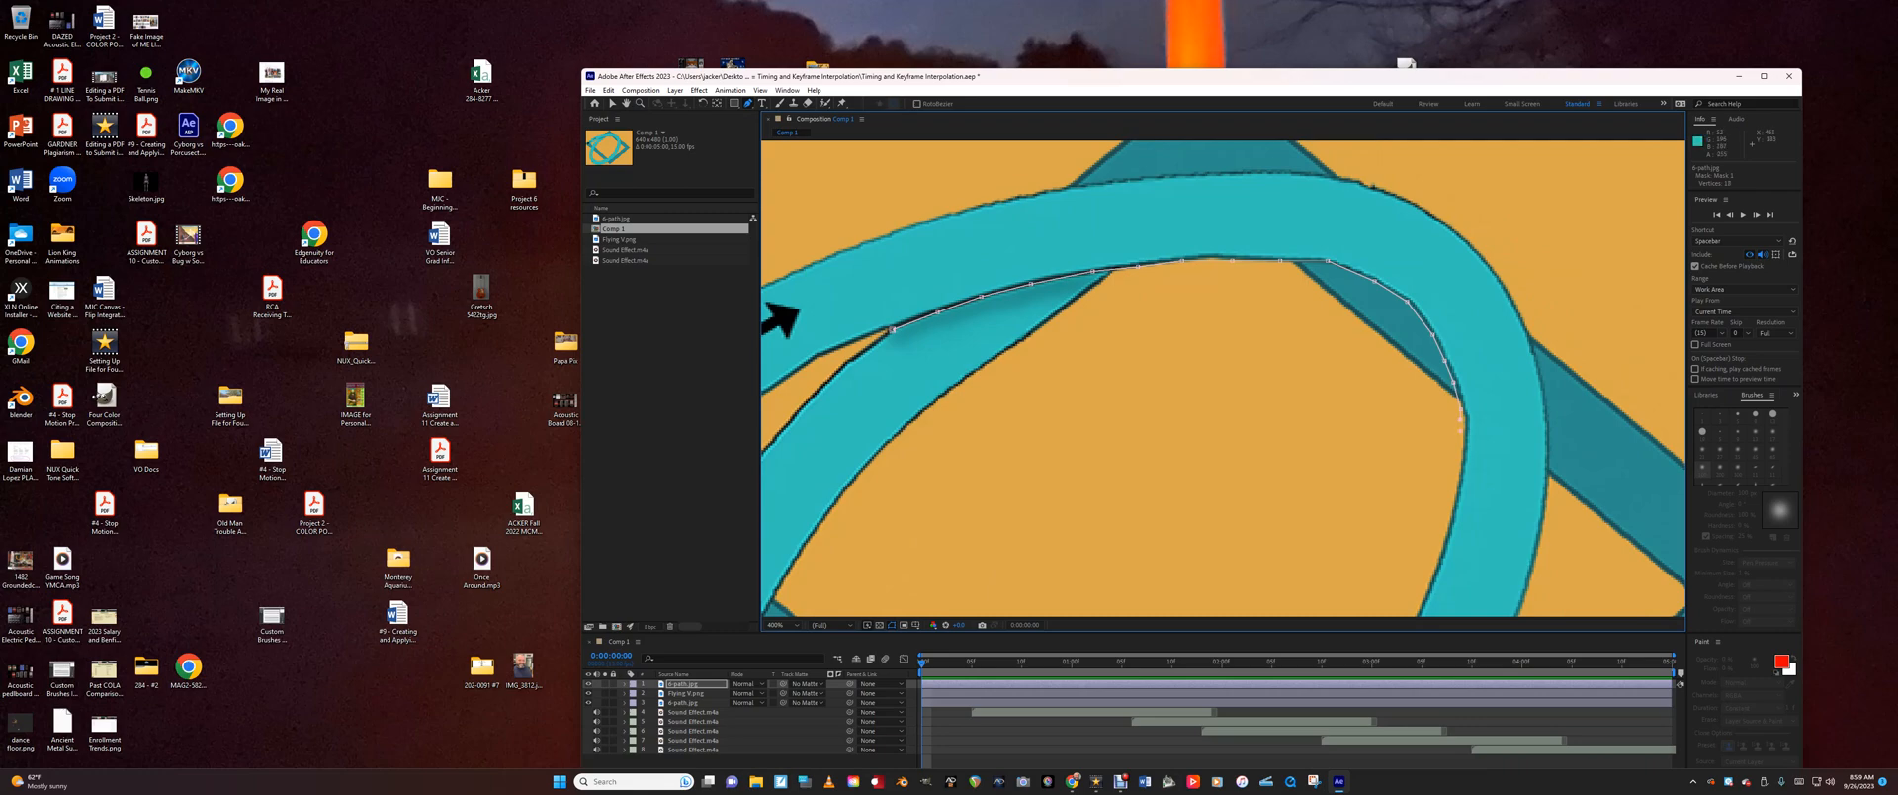
left_click(1548, 485)
left_click(1549, 417)
left_click(1542, 376)
left_click(1533, 342)
left_click(1512, 294)
left_click(1486, 256)
Continue the mask on the upper 6-path.jpg layer along the oval band's outer edge, around the bend and below point 2.
left_click(1407, 199)
left_click(1374, 185)
left_click(1361, 177)
left_click(1330, 171)
left_click(1290, 170)
left_click(1224, 172)
left_click(1173, 174)
left_click(1126, 179)
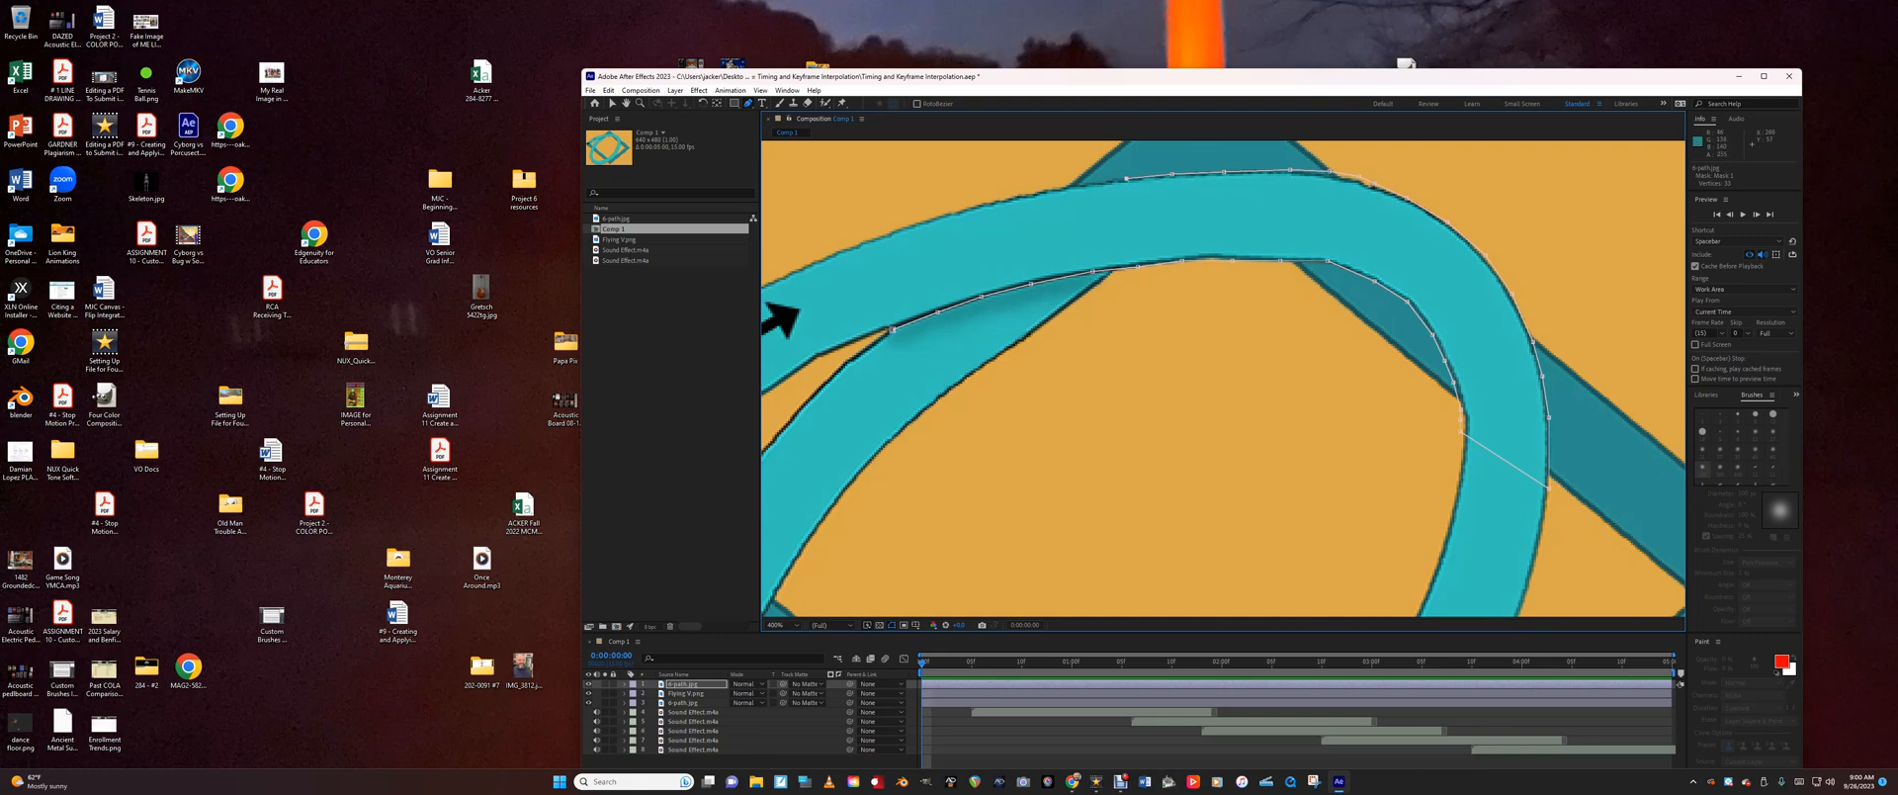
Extend the mask along the outer edge toward the direction arrow and close it across the band at its starting point.
left_click(1080, 183)
left_click(1057, 185)
left_click(931, 214)
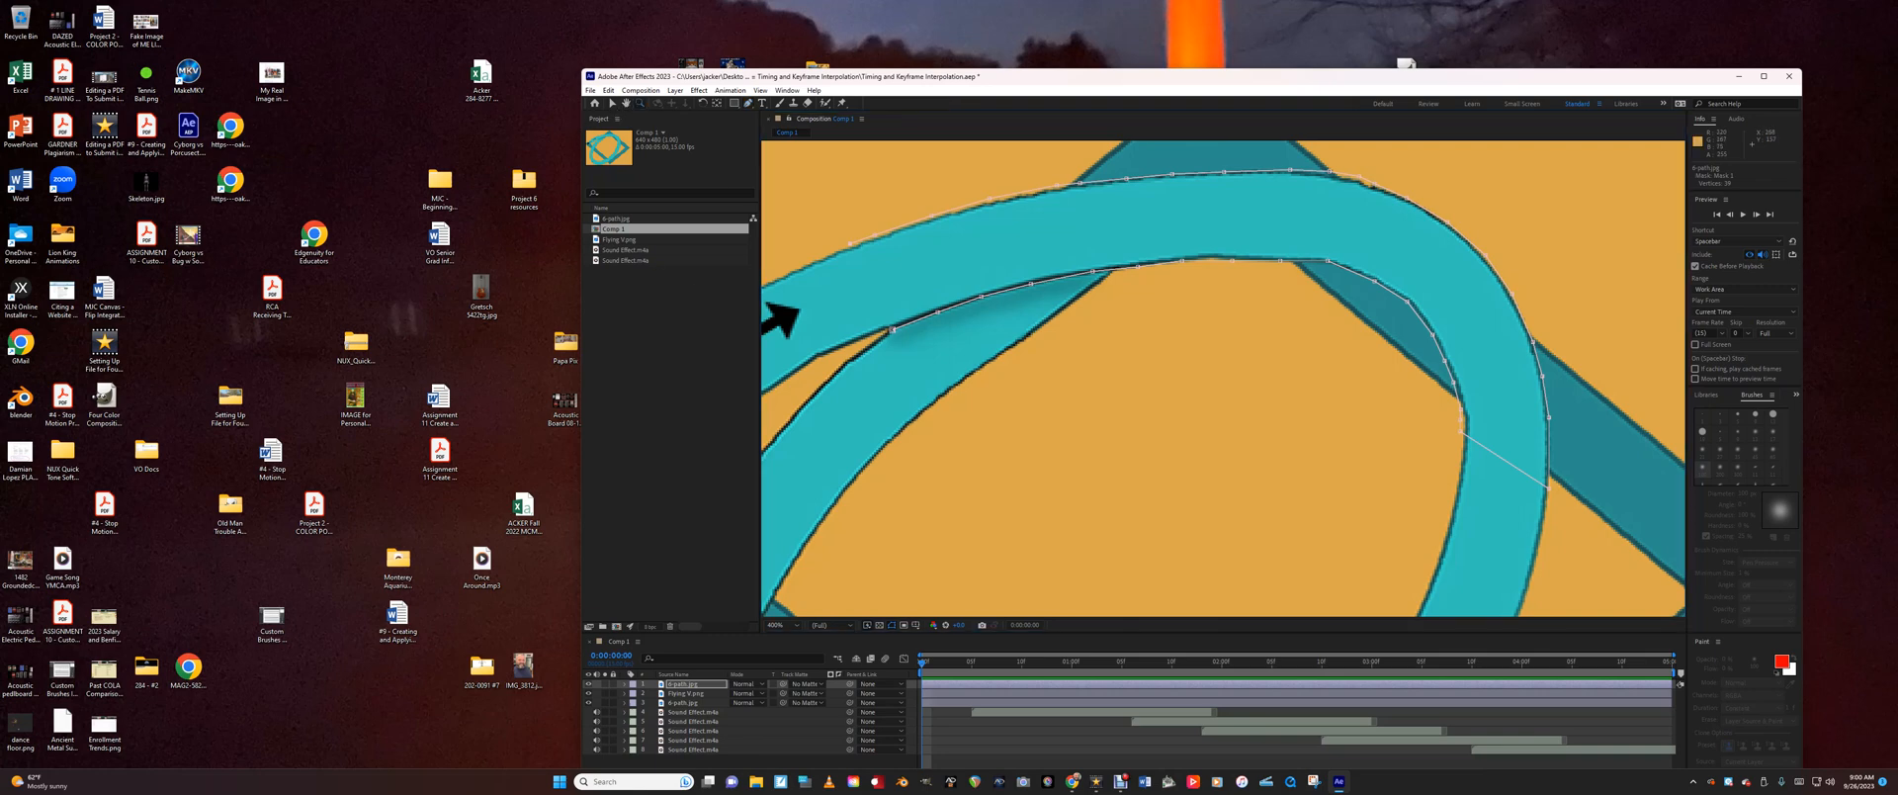
left_click(1106, 387, "alt")
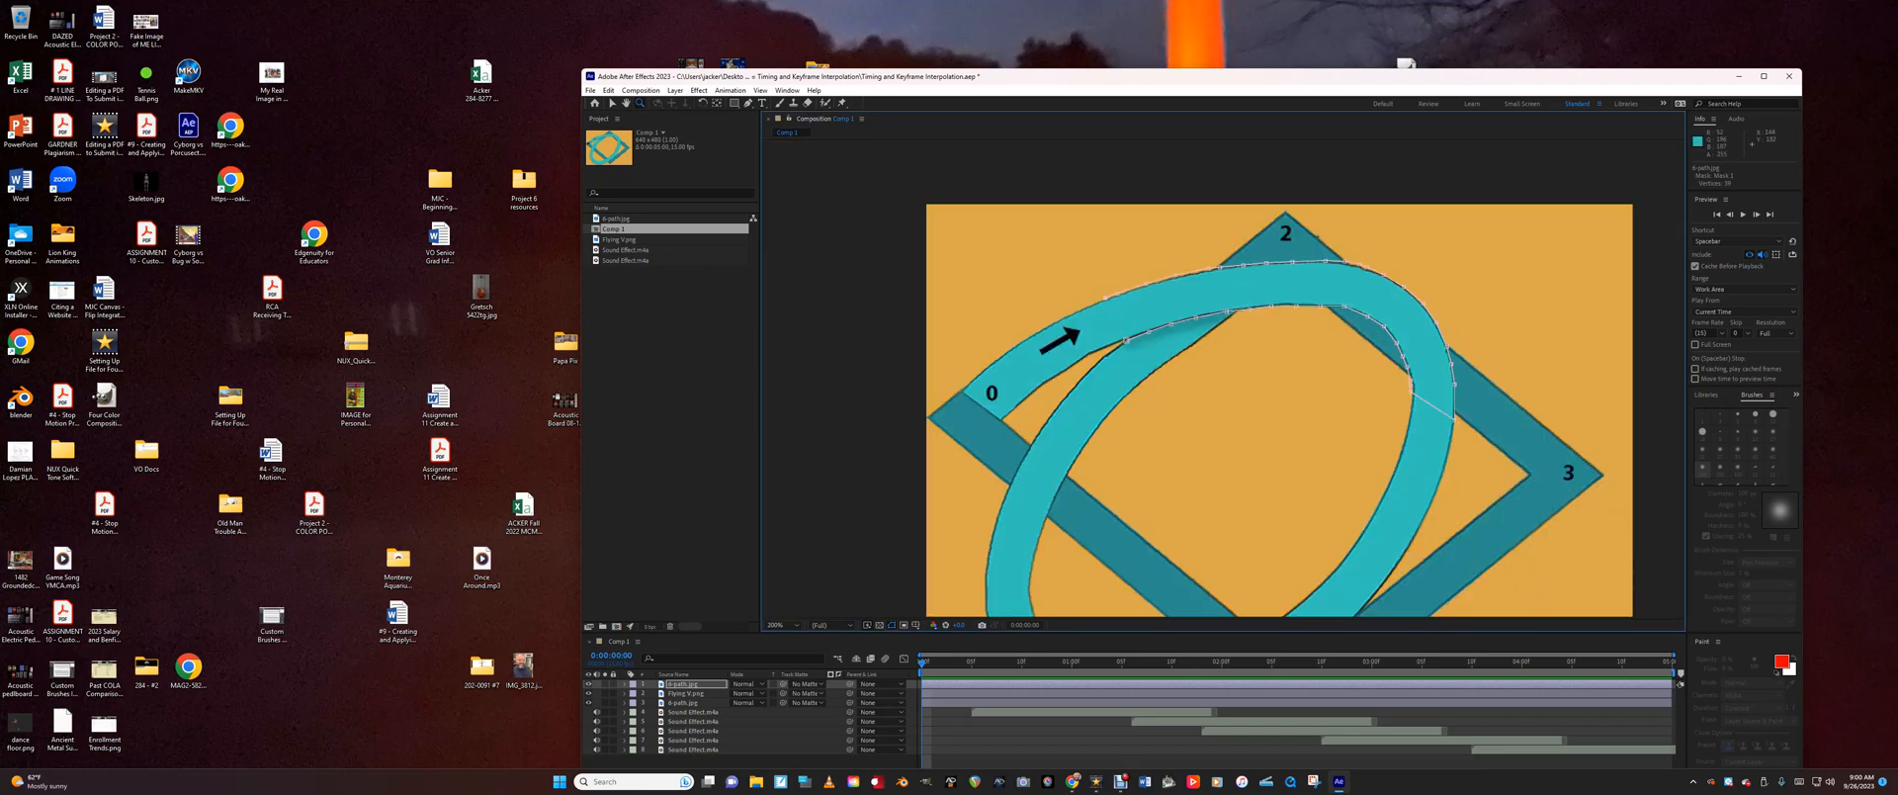
key("g")
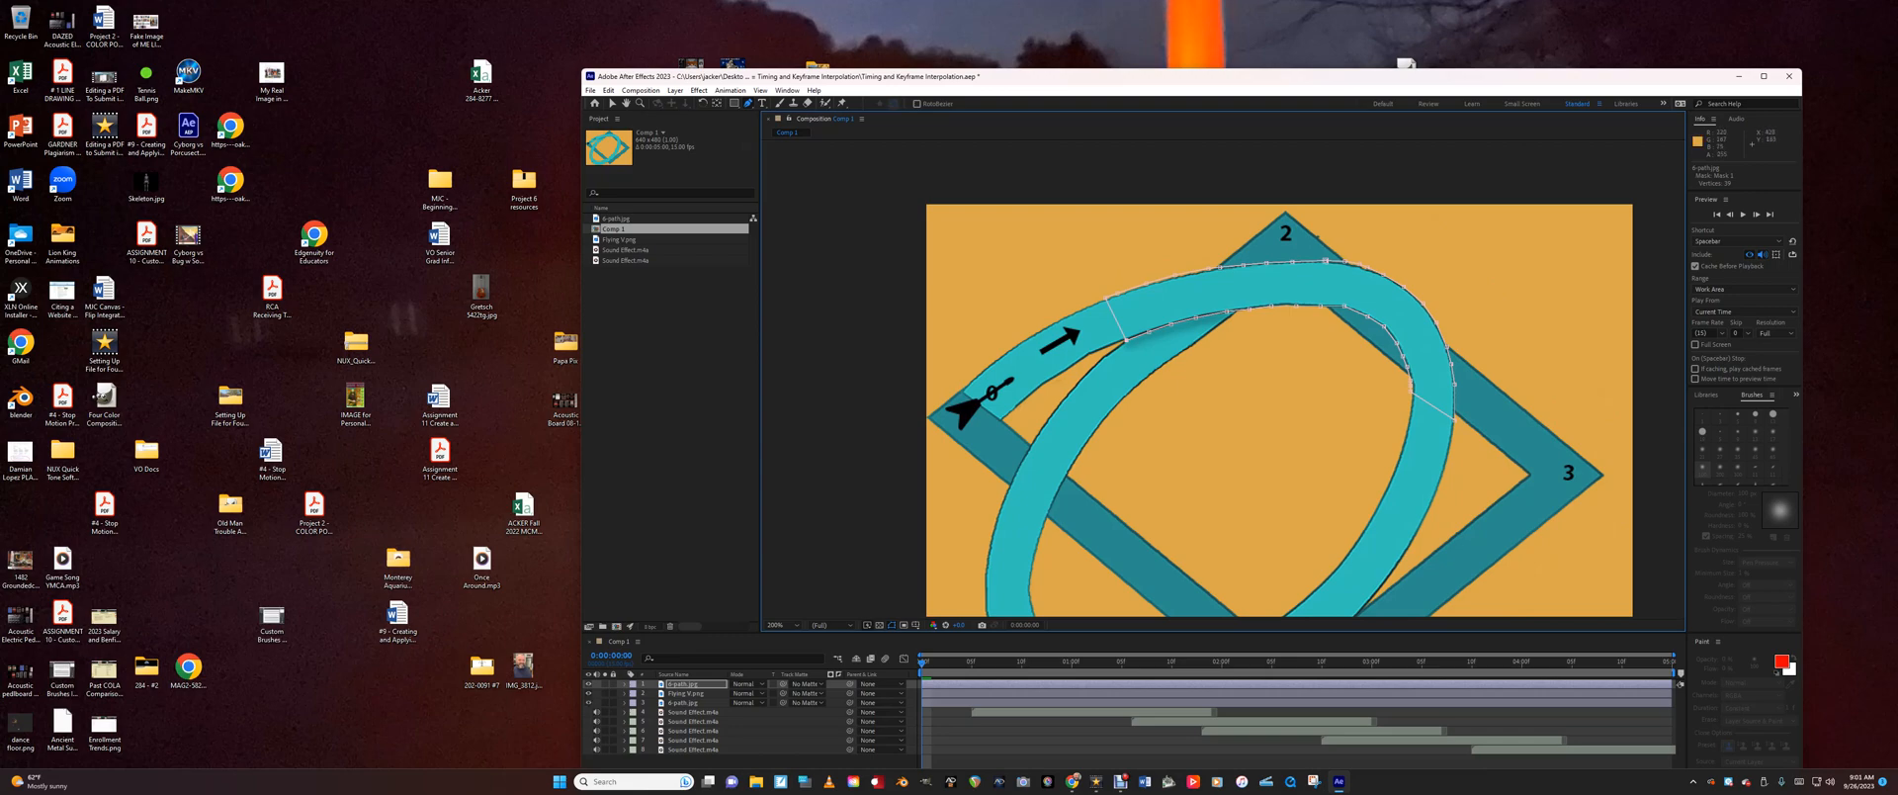
Hide the Flying V and lower 6-path.jpg layers to check the masked band section in isolation, and show both layers again.
left_click(626, 696)
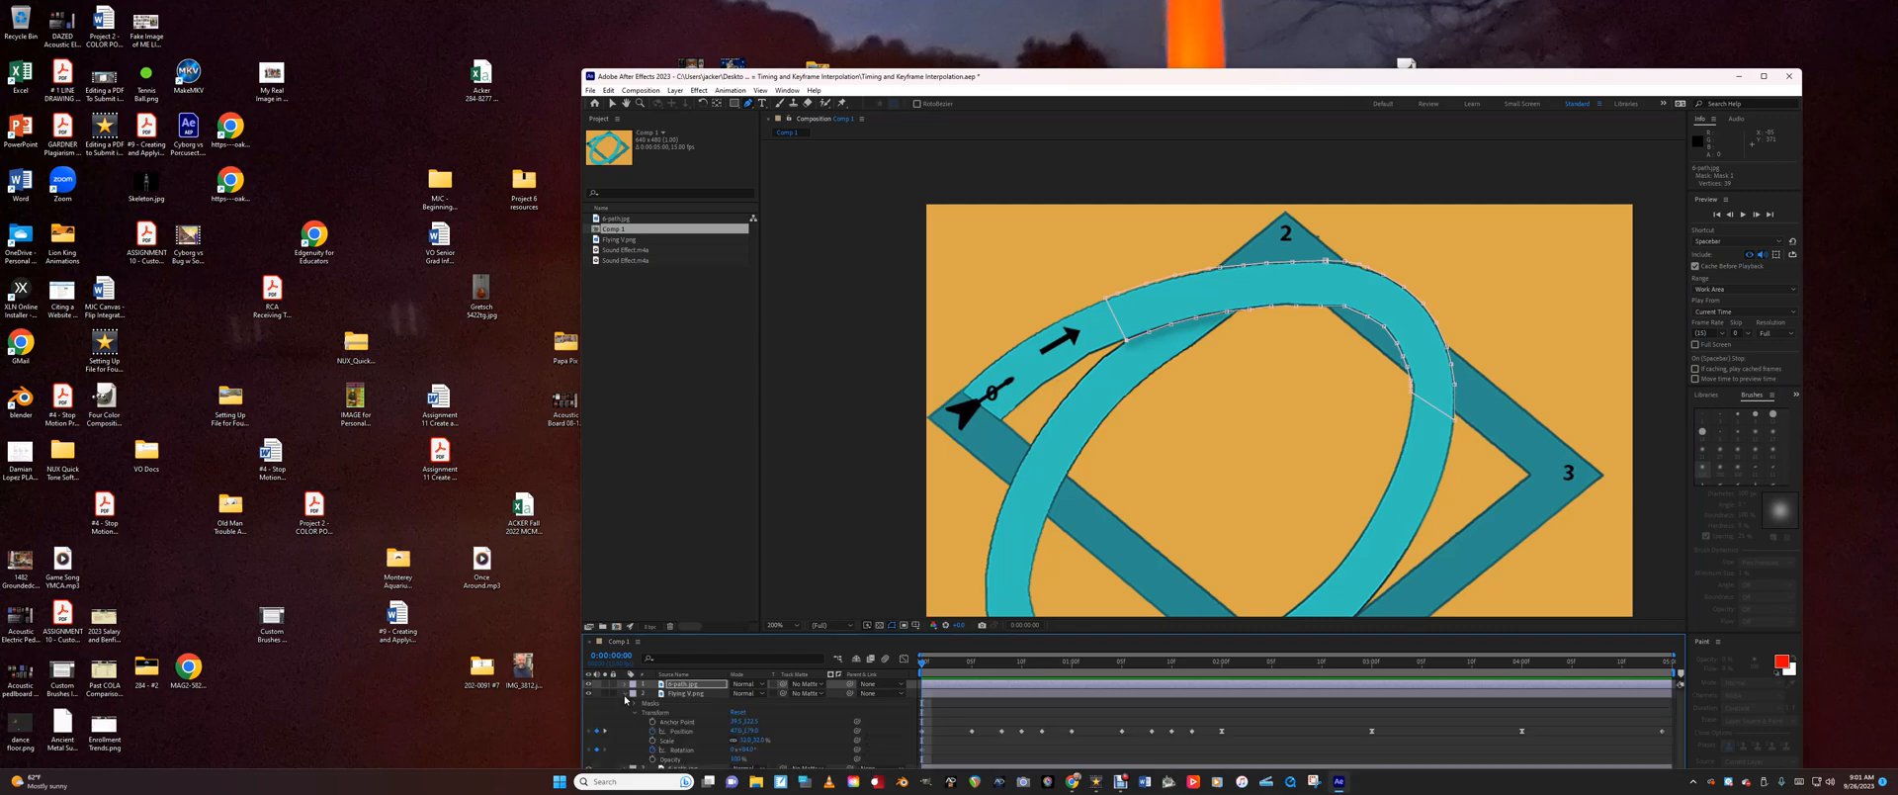
left_click(625, 696)
left_click_drag(590, 695, 587, 705)
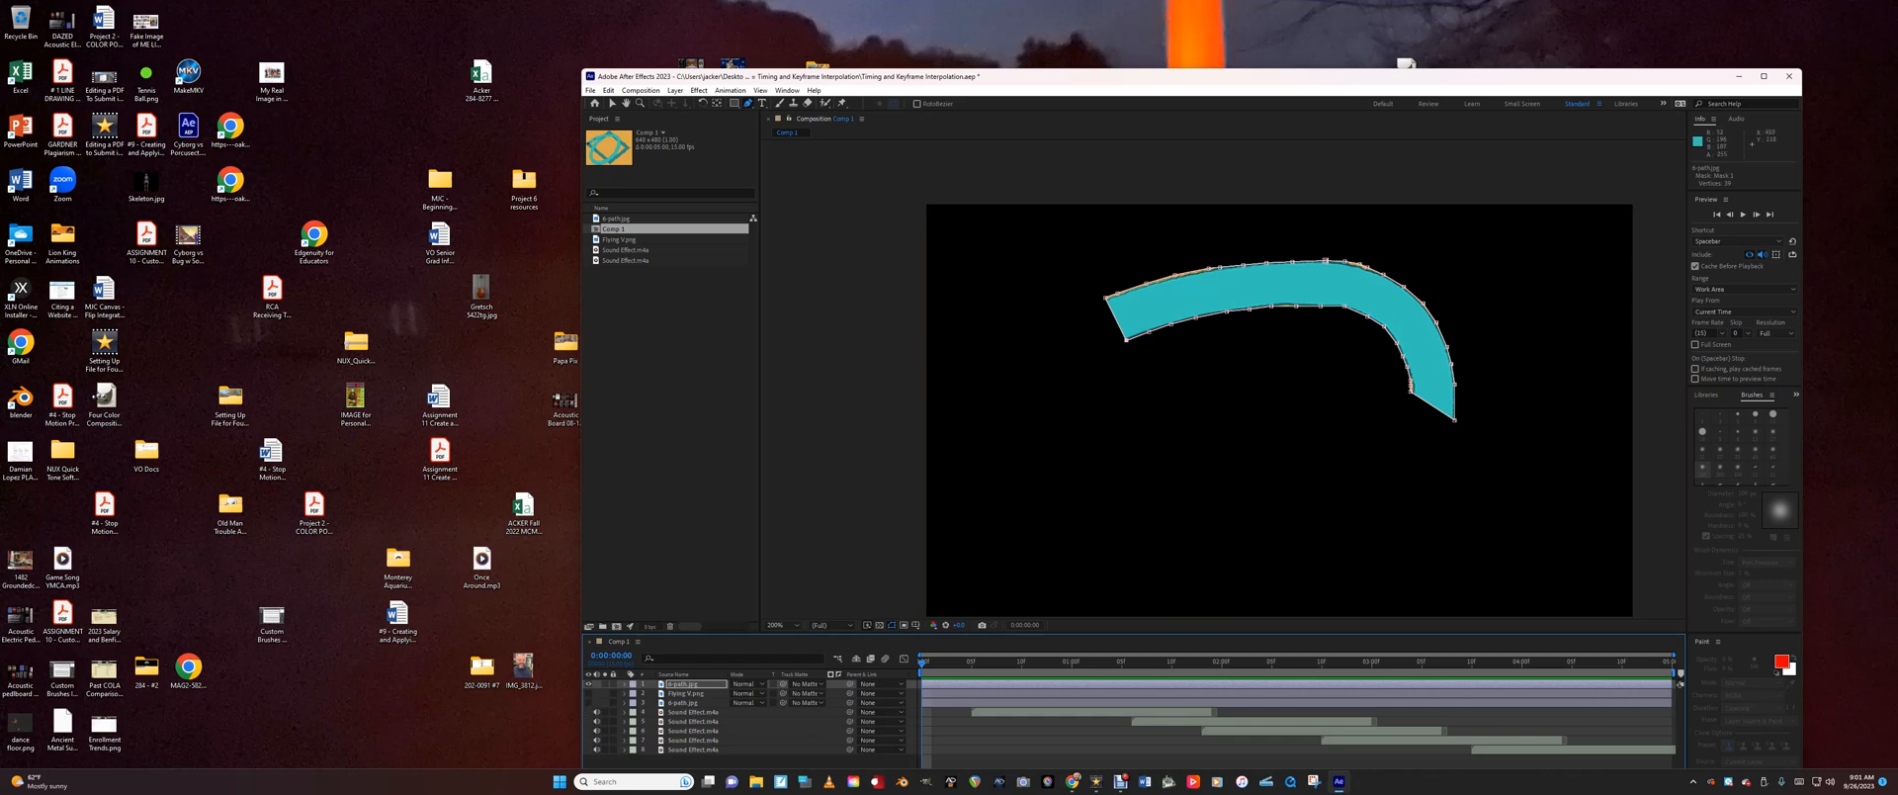
left_click(589, 703)
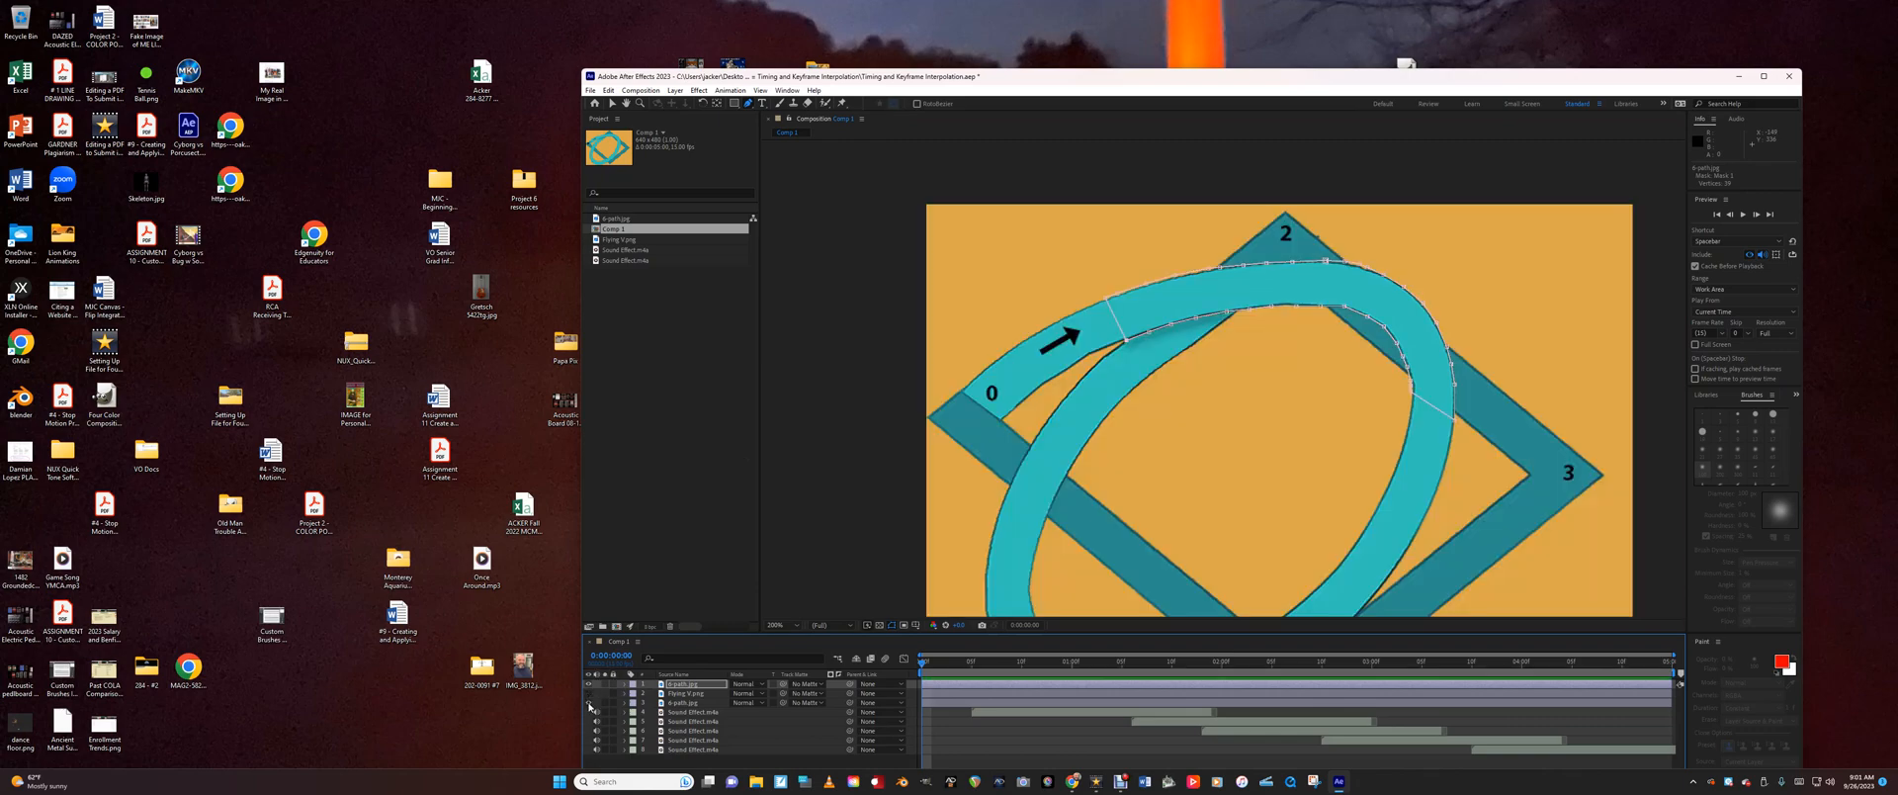
left_click(589, 693)
left_click_drag(590, 703, 589, 693)
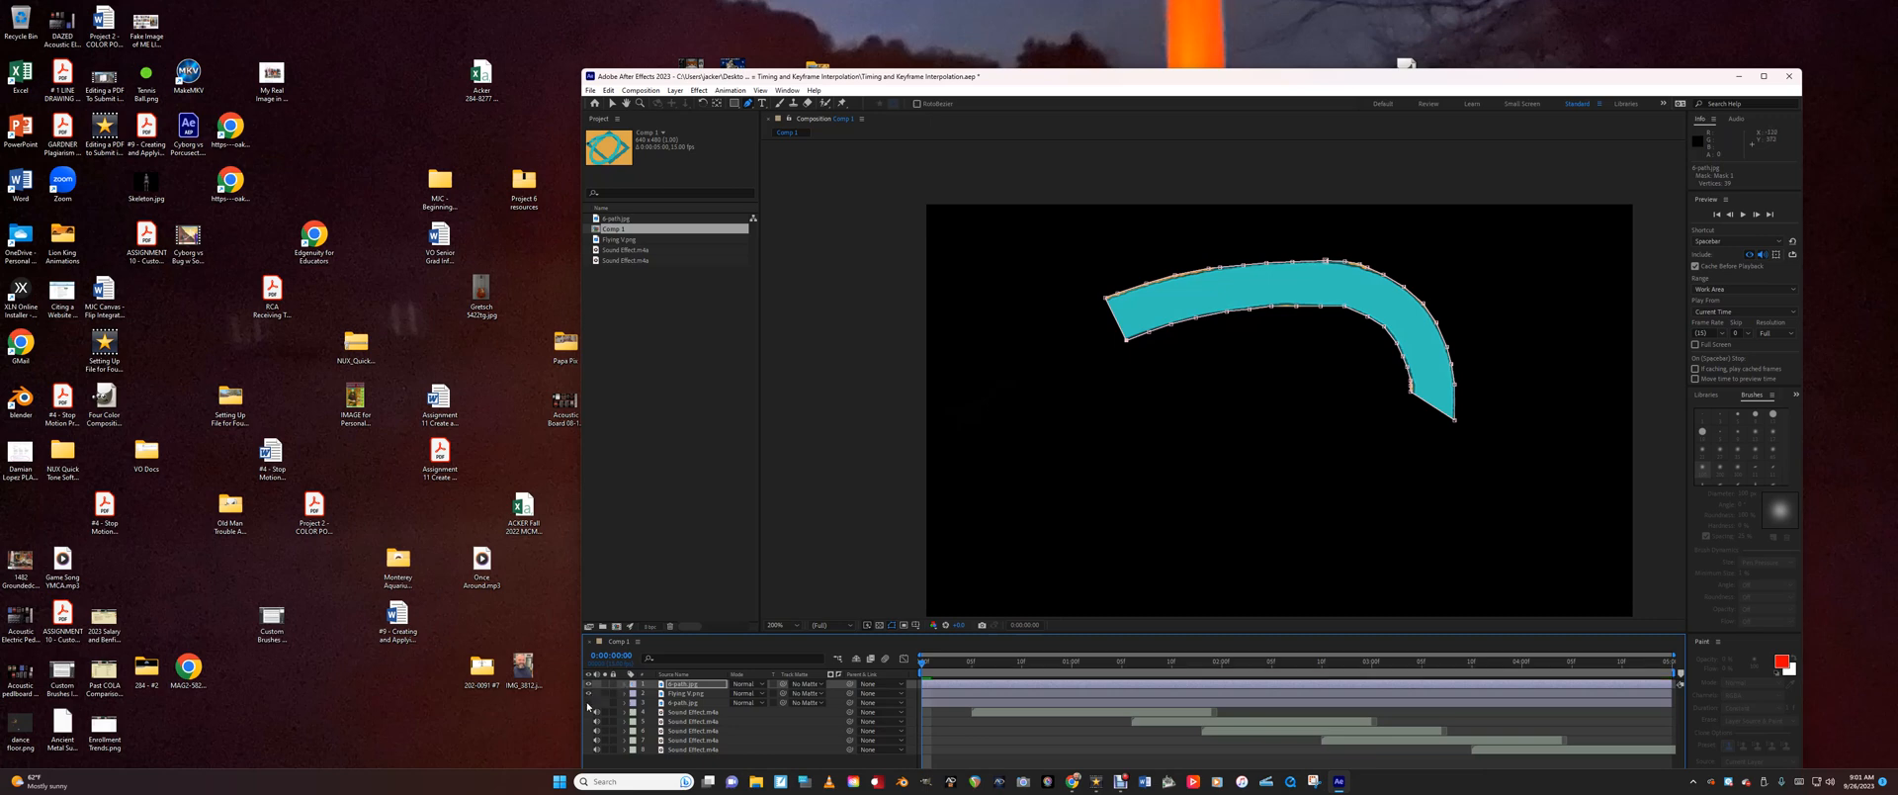
left_click_drag(589, 703, 589, 693)
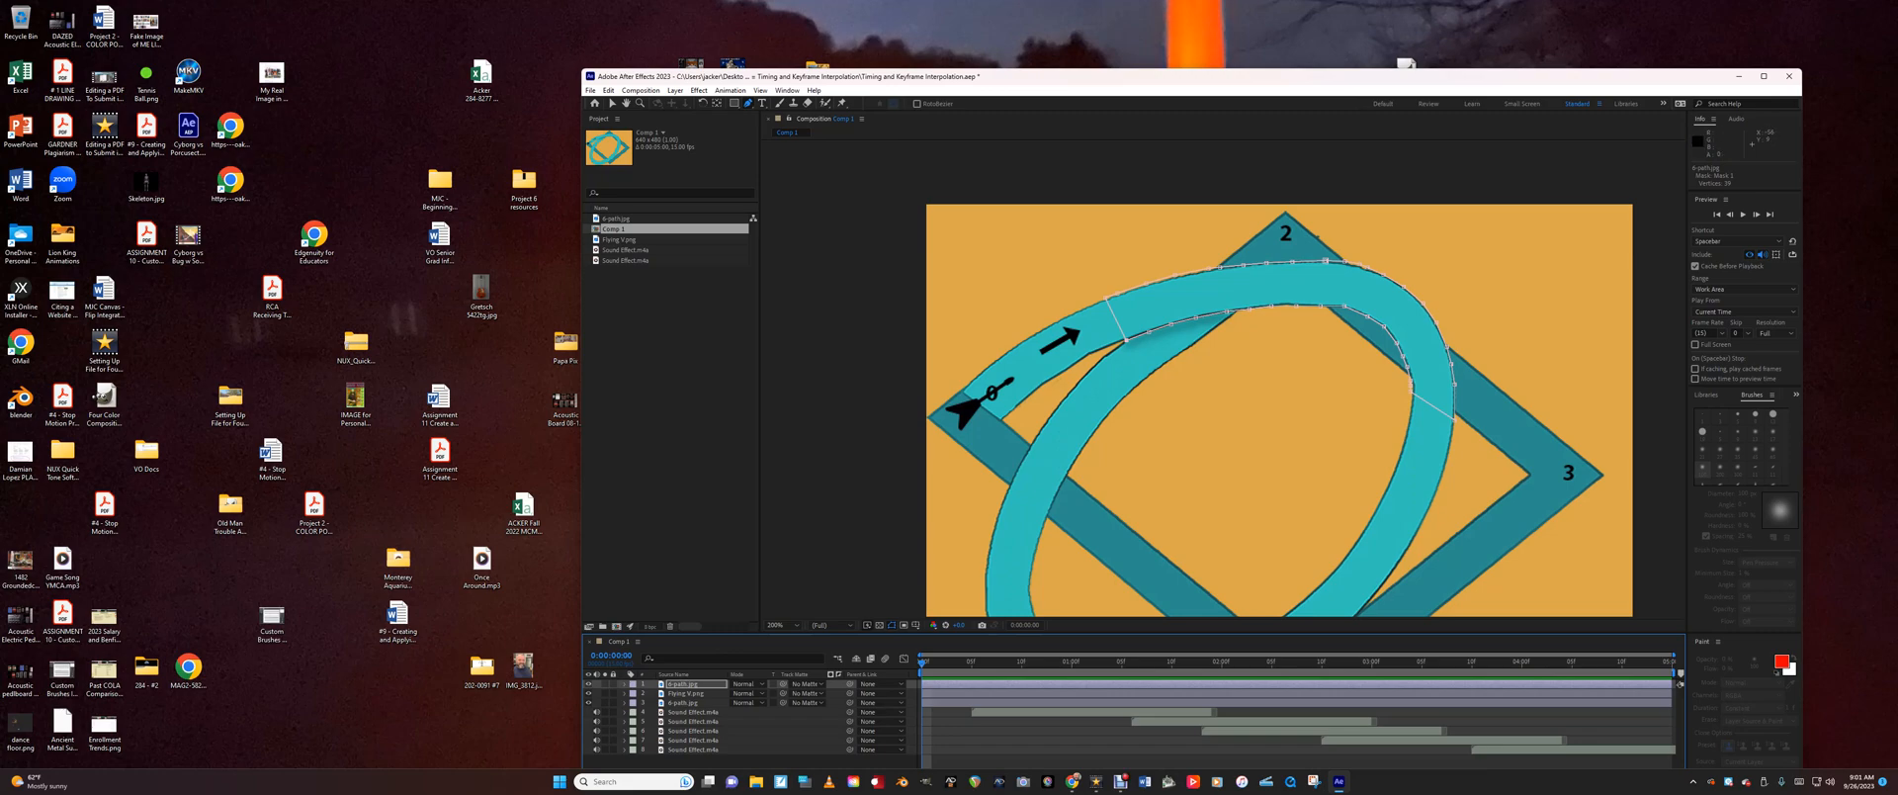
Move the window up and enlarge the composition viewer so the whole numbered path is in view.
left_click_drag(1128, 71, 1029, 21)
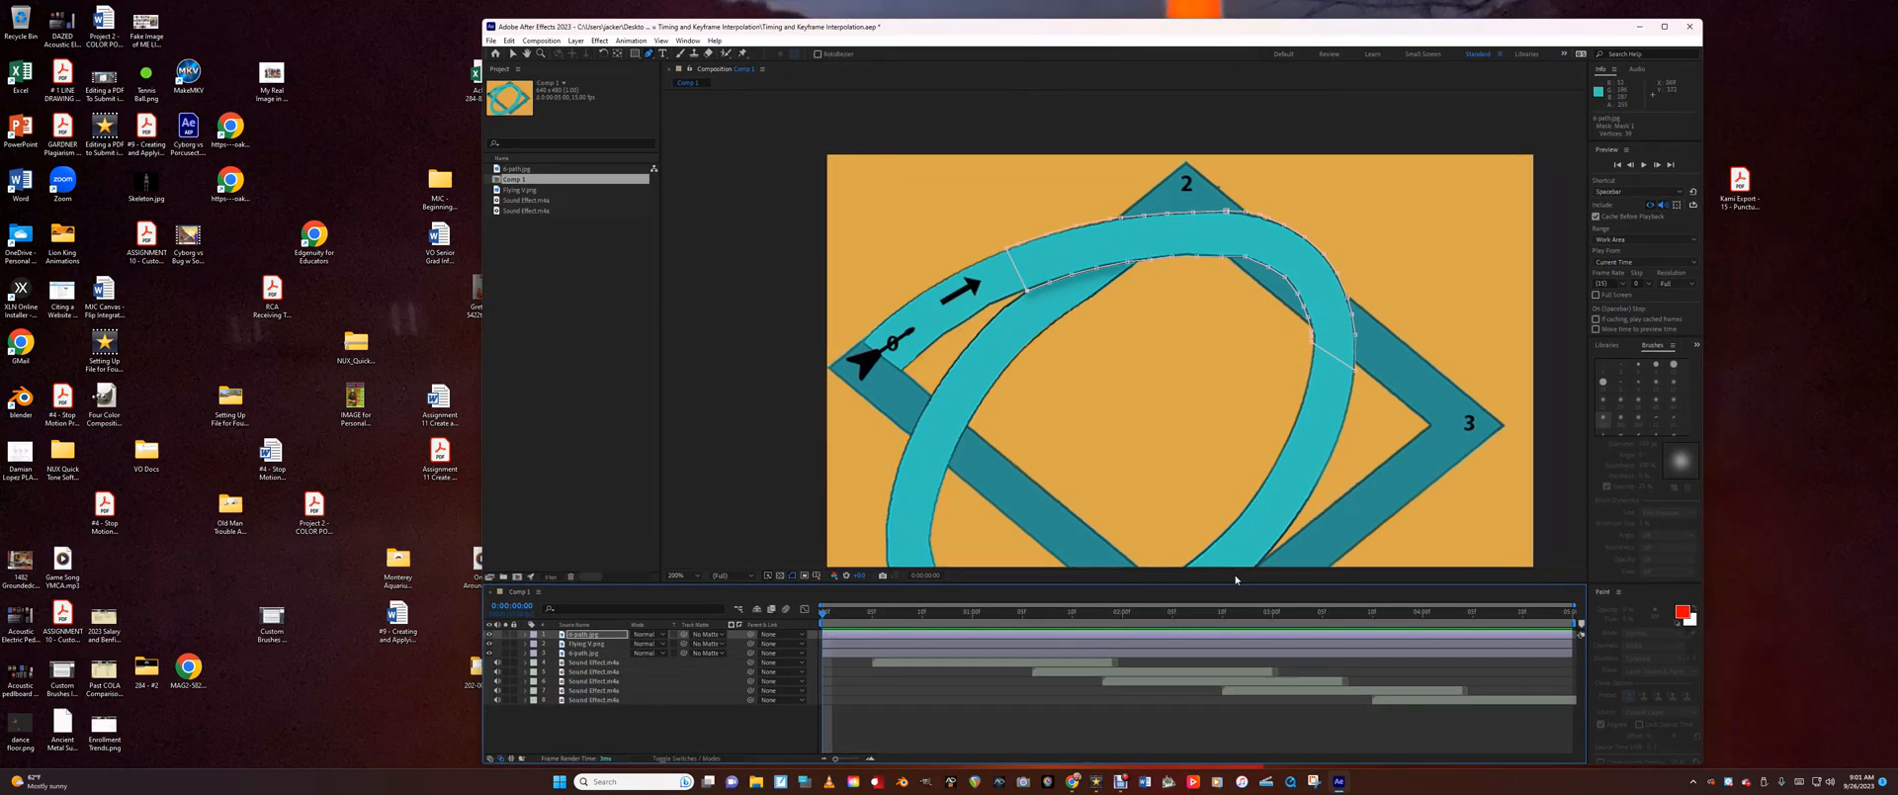
left_click_drag(1088, 582, 1088, 748)
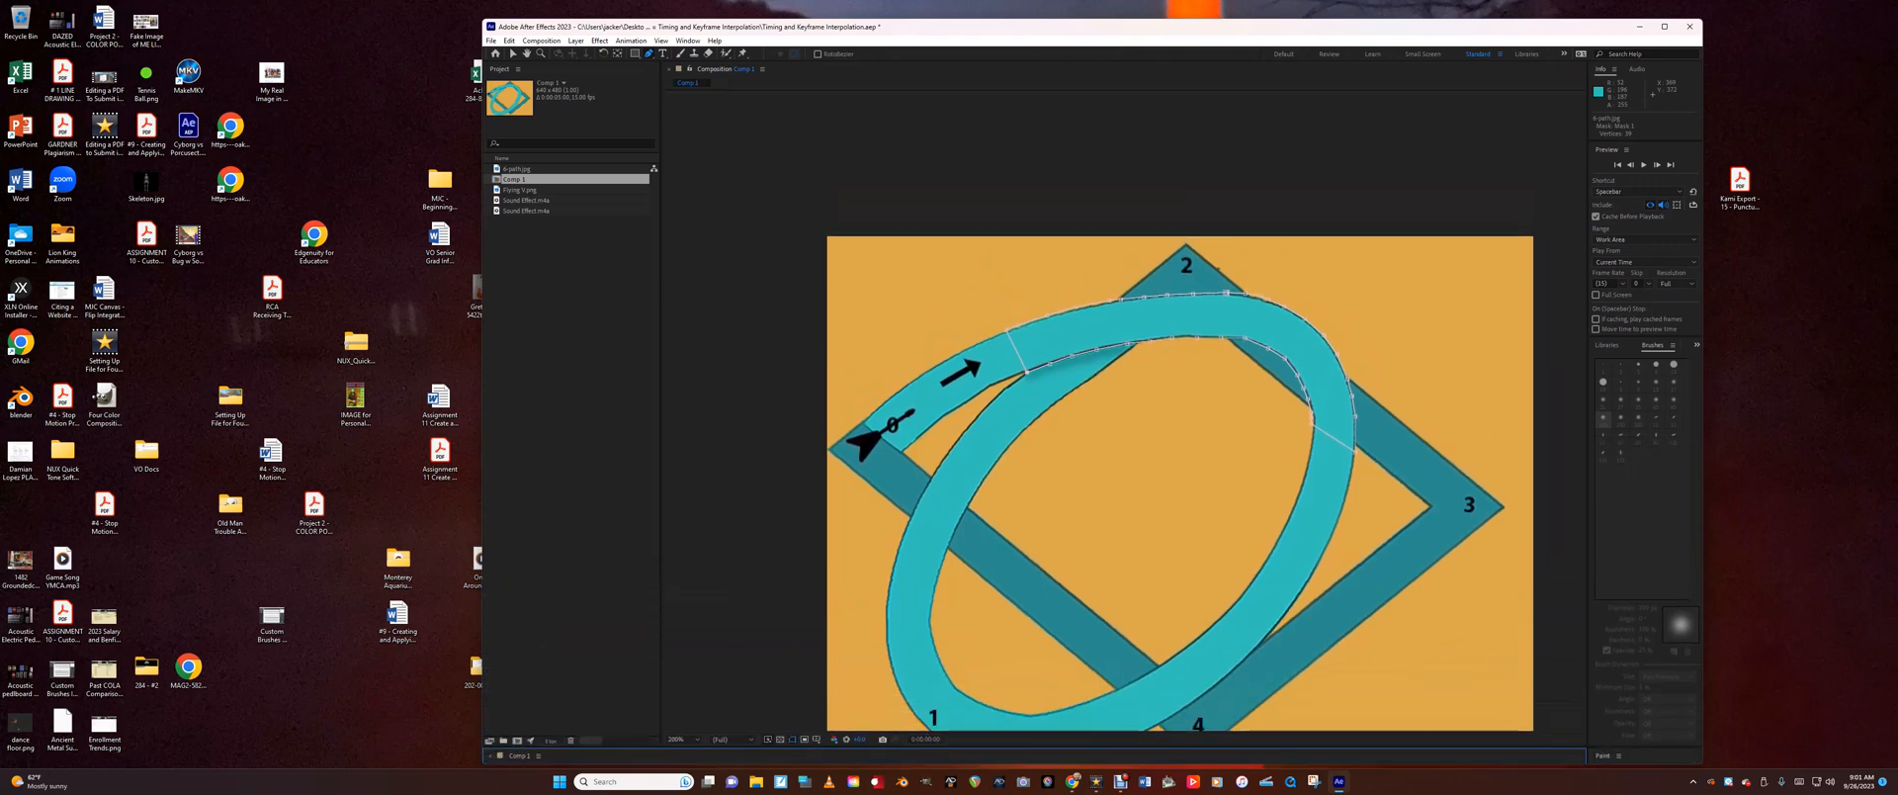
left_click(527, 54)
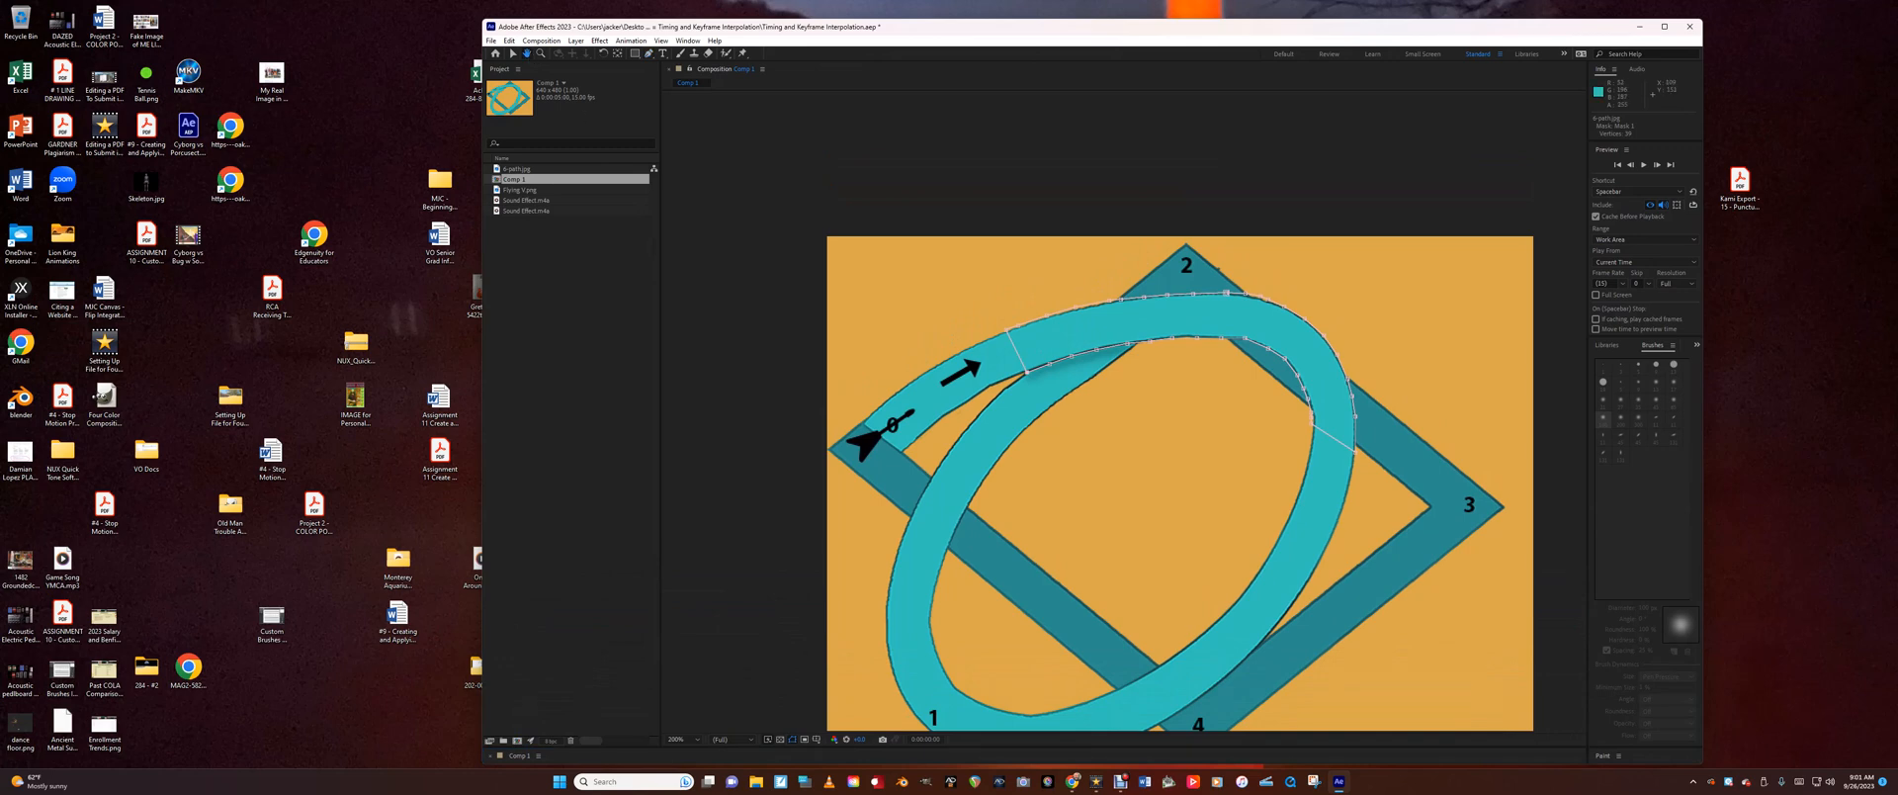
left_click_drag(1113, 706, 1117, 551)
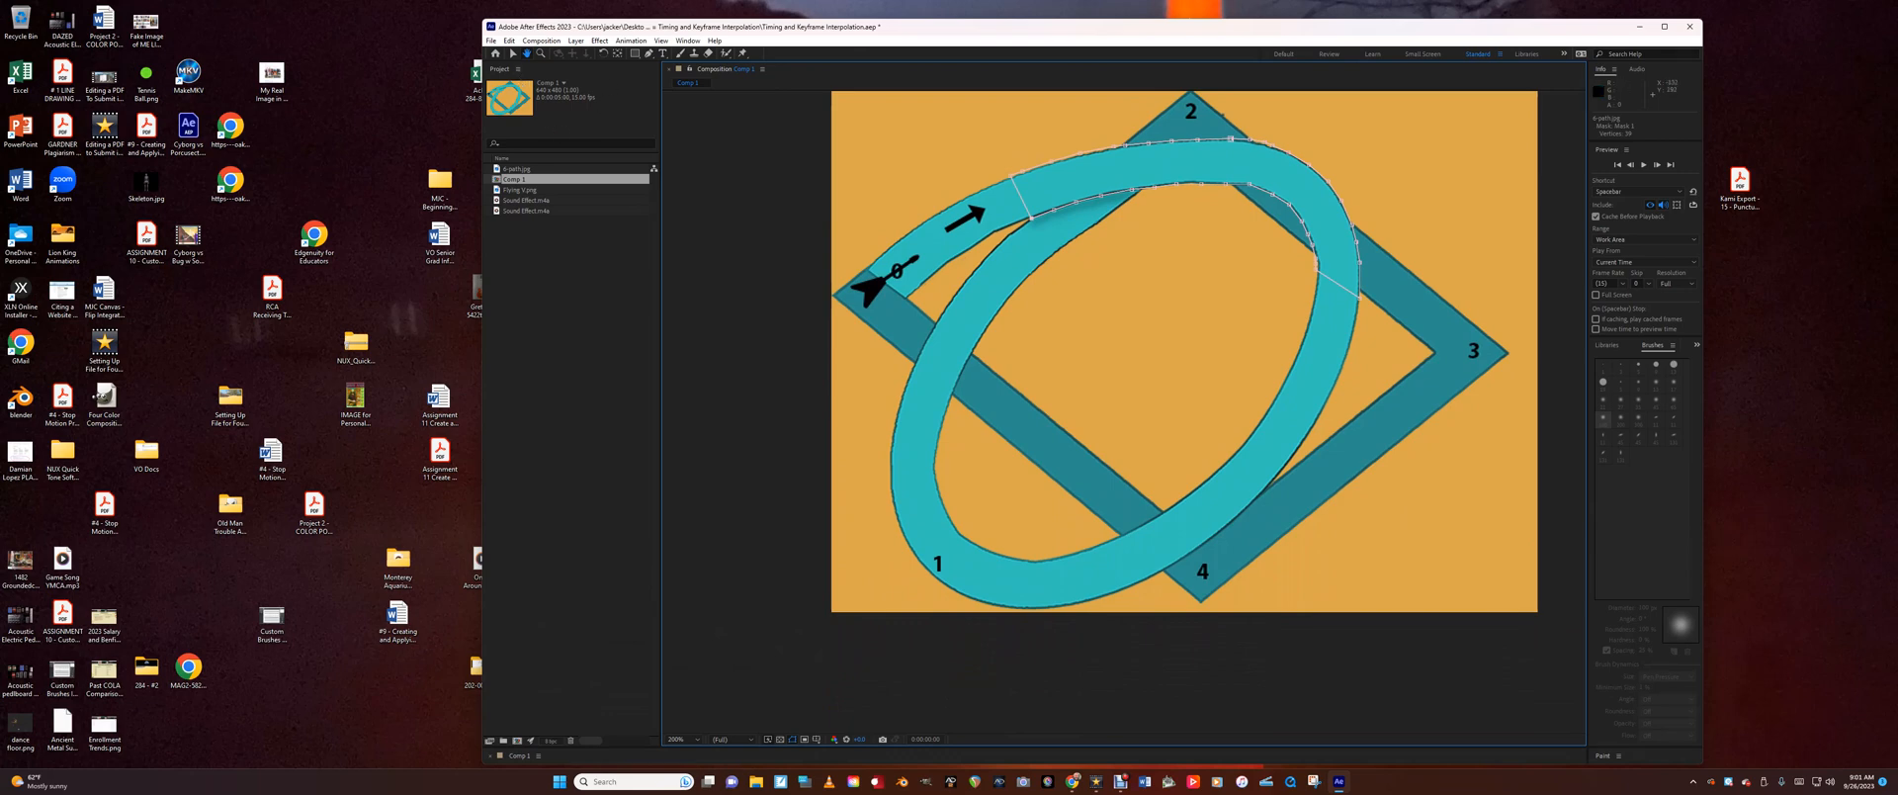
With the Pen tool, add a closed mask on the upper 6-path.jpg layer around the oval band's crossing near point 4.
left_click(648, 53)
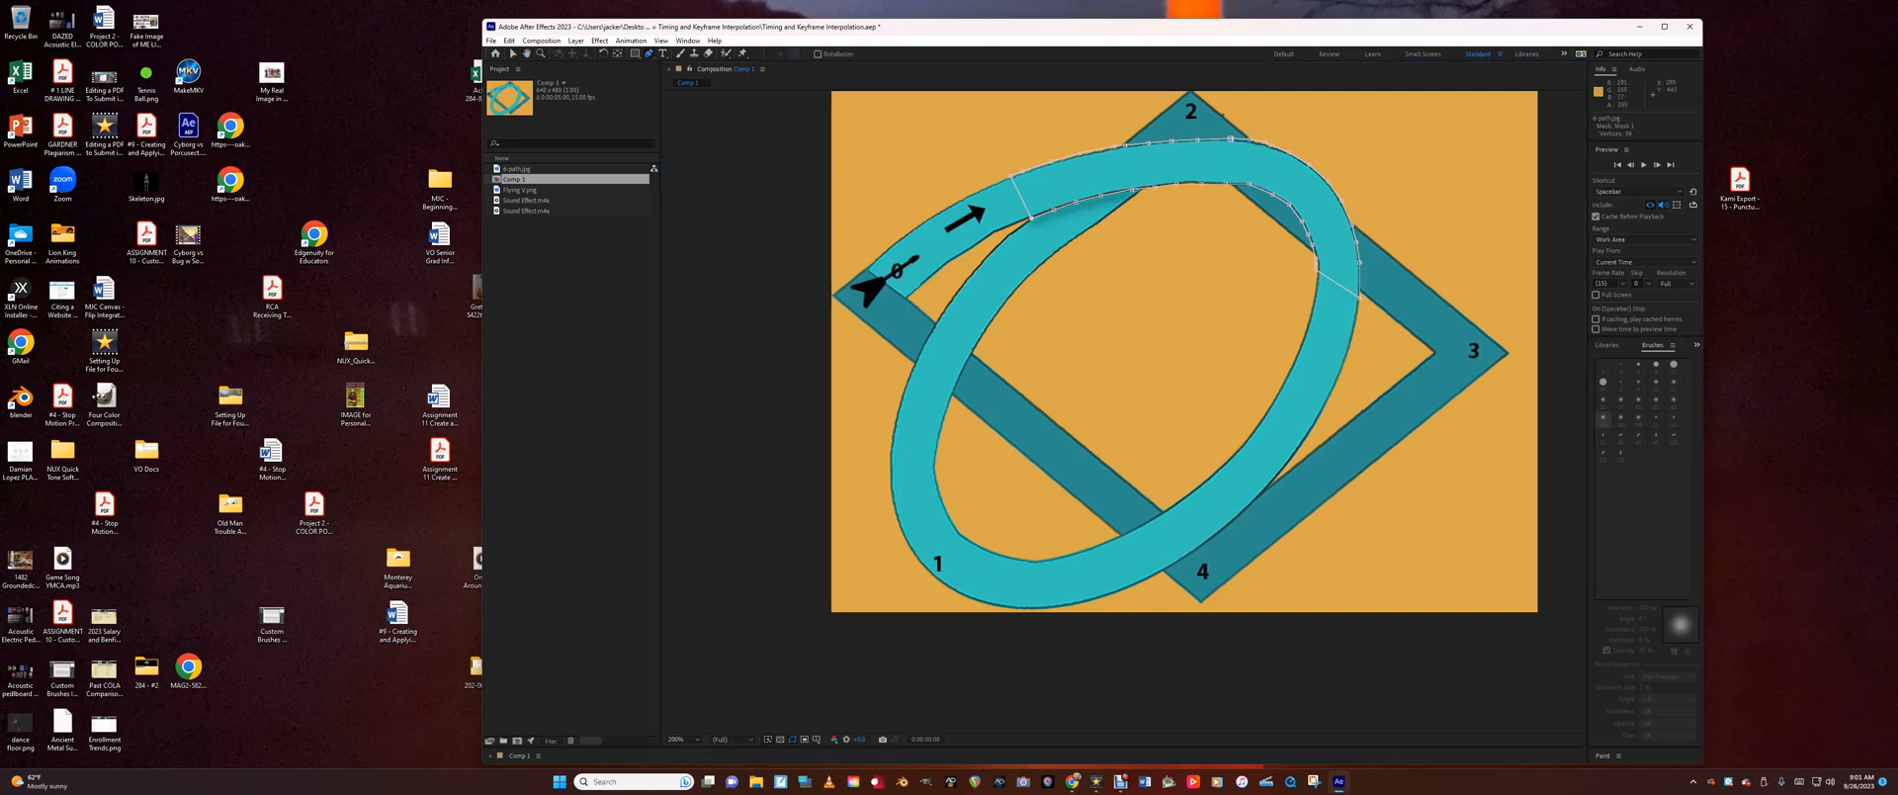
left_click(1161, 572)
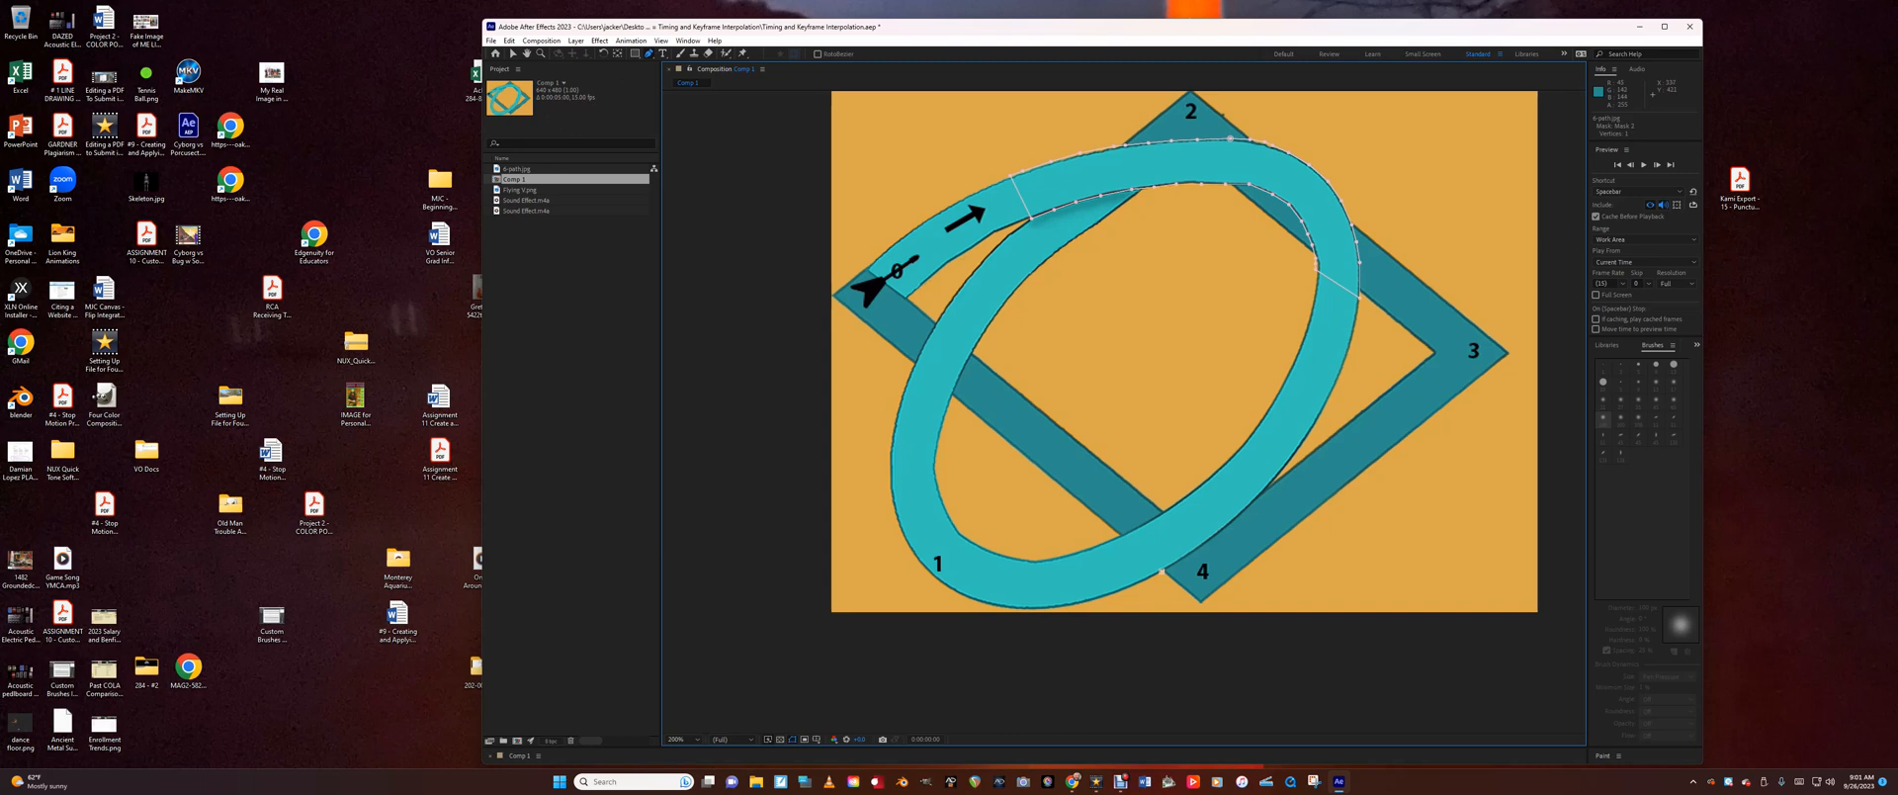
left_click(1204, 543)
left_click(1214, 535)
left_click(1177, 497)
left_click(1164, 510)
left_click(1146, 520)
left_click(1120, 531)
left_click(1114, 538)
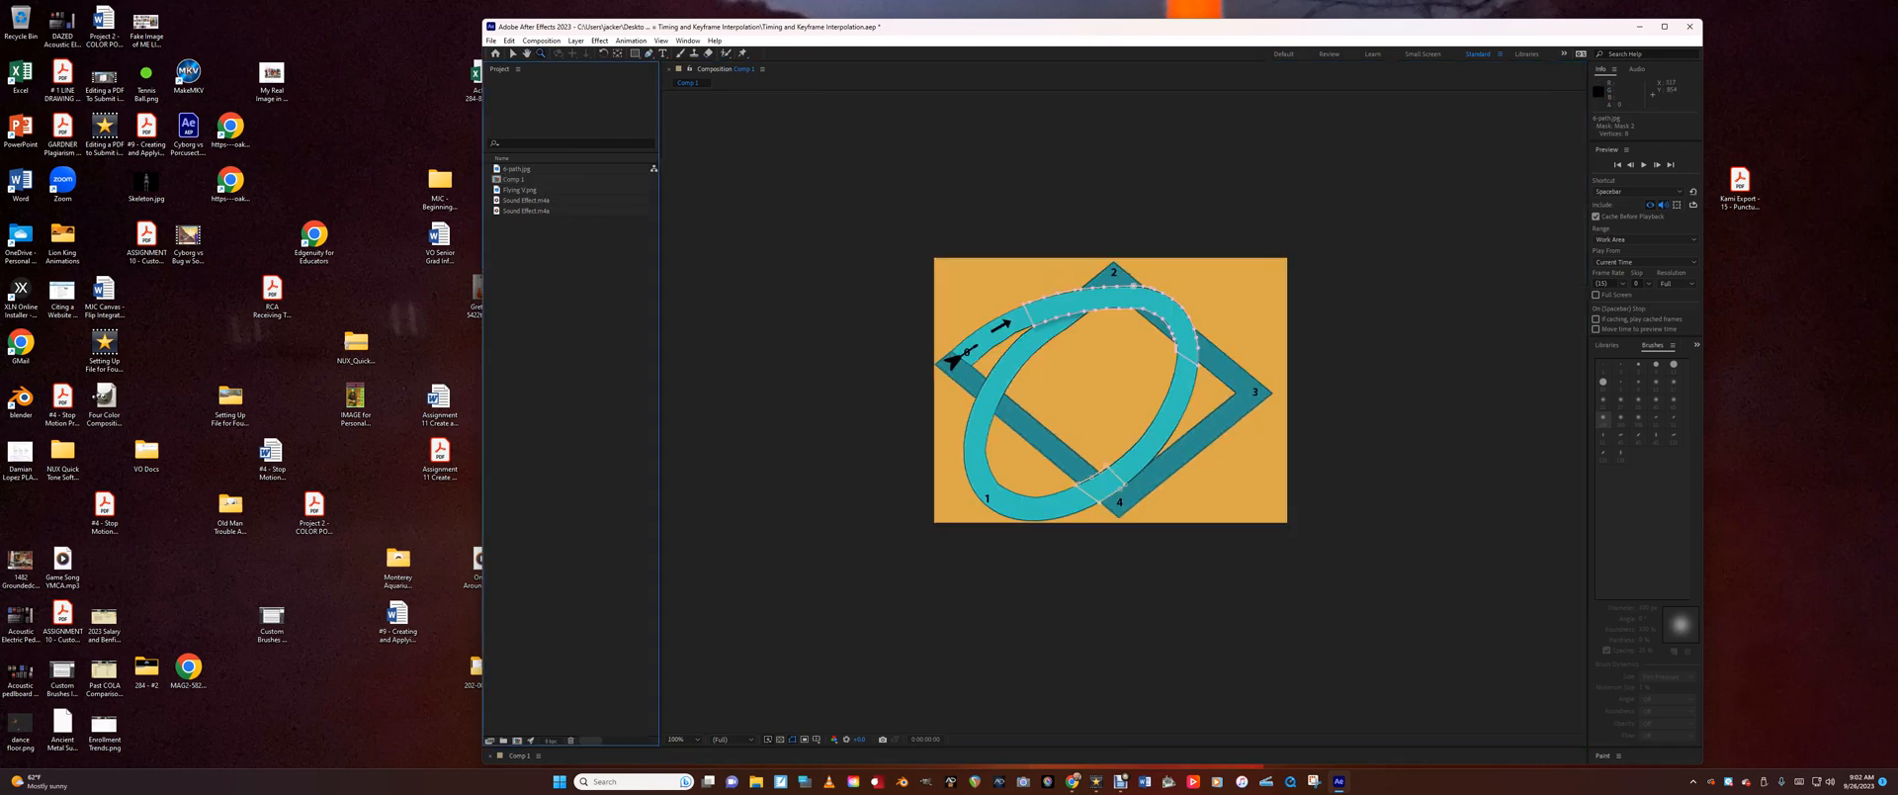
Bring the timeline back to full height and check the two masked sections with the Flying V and lower path layers hidden temporarily.
left_click_drag(1110, 748, 1109, 507)
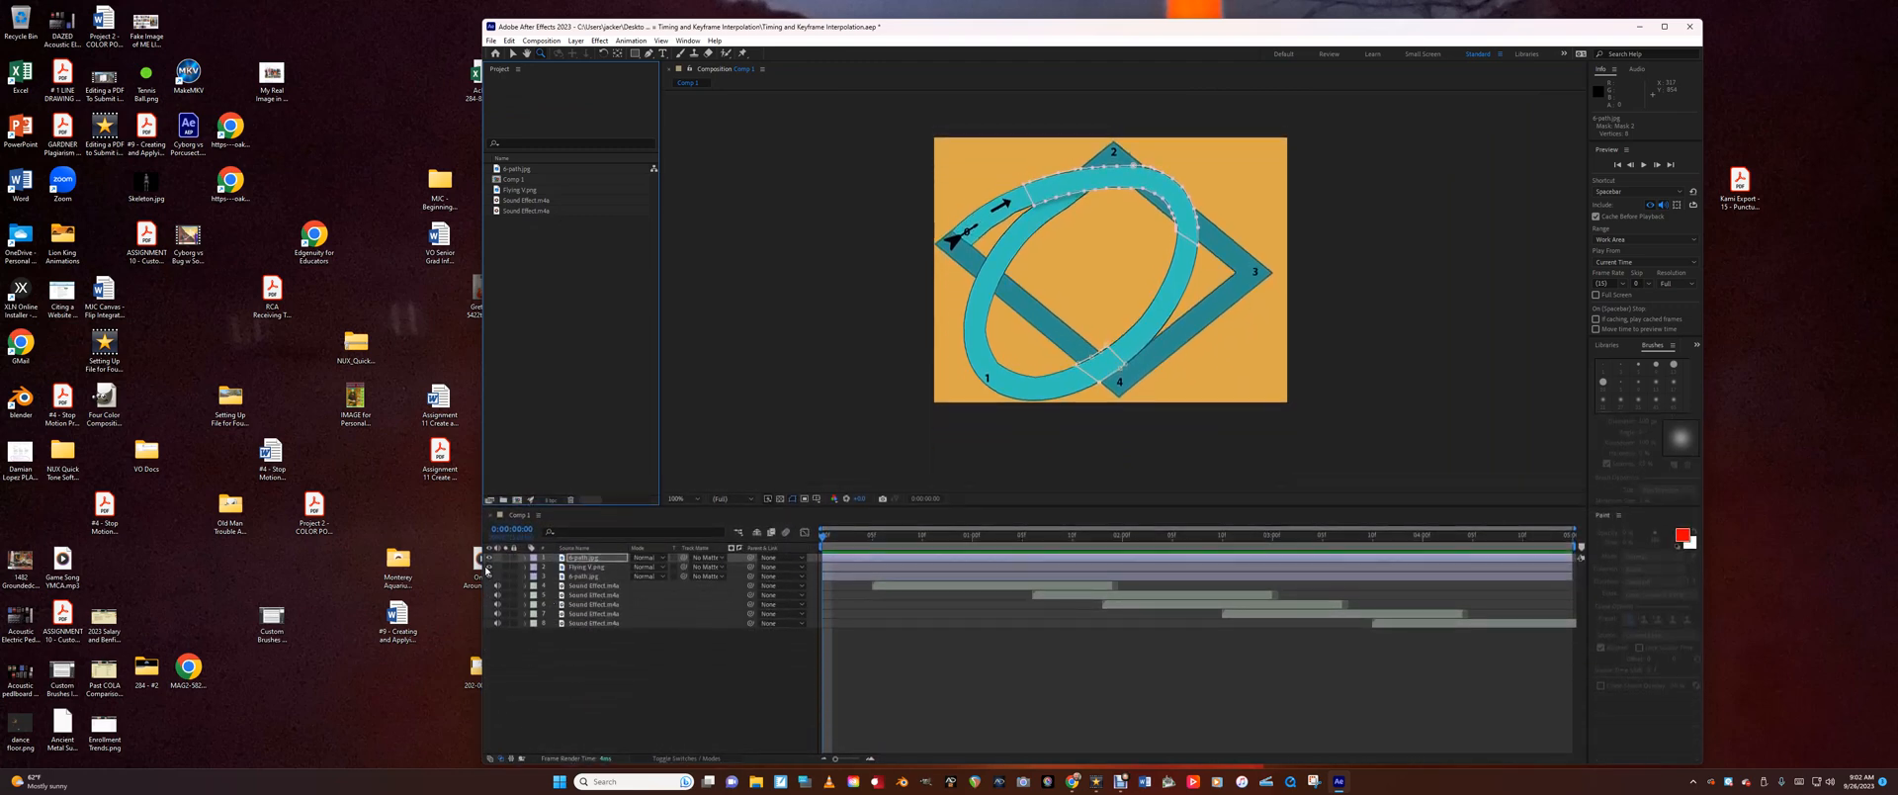
left_click(487, 567)
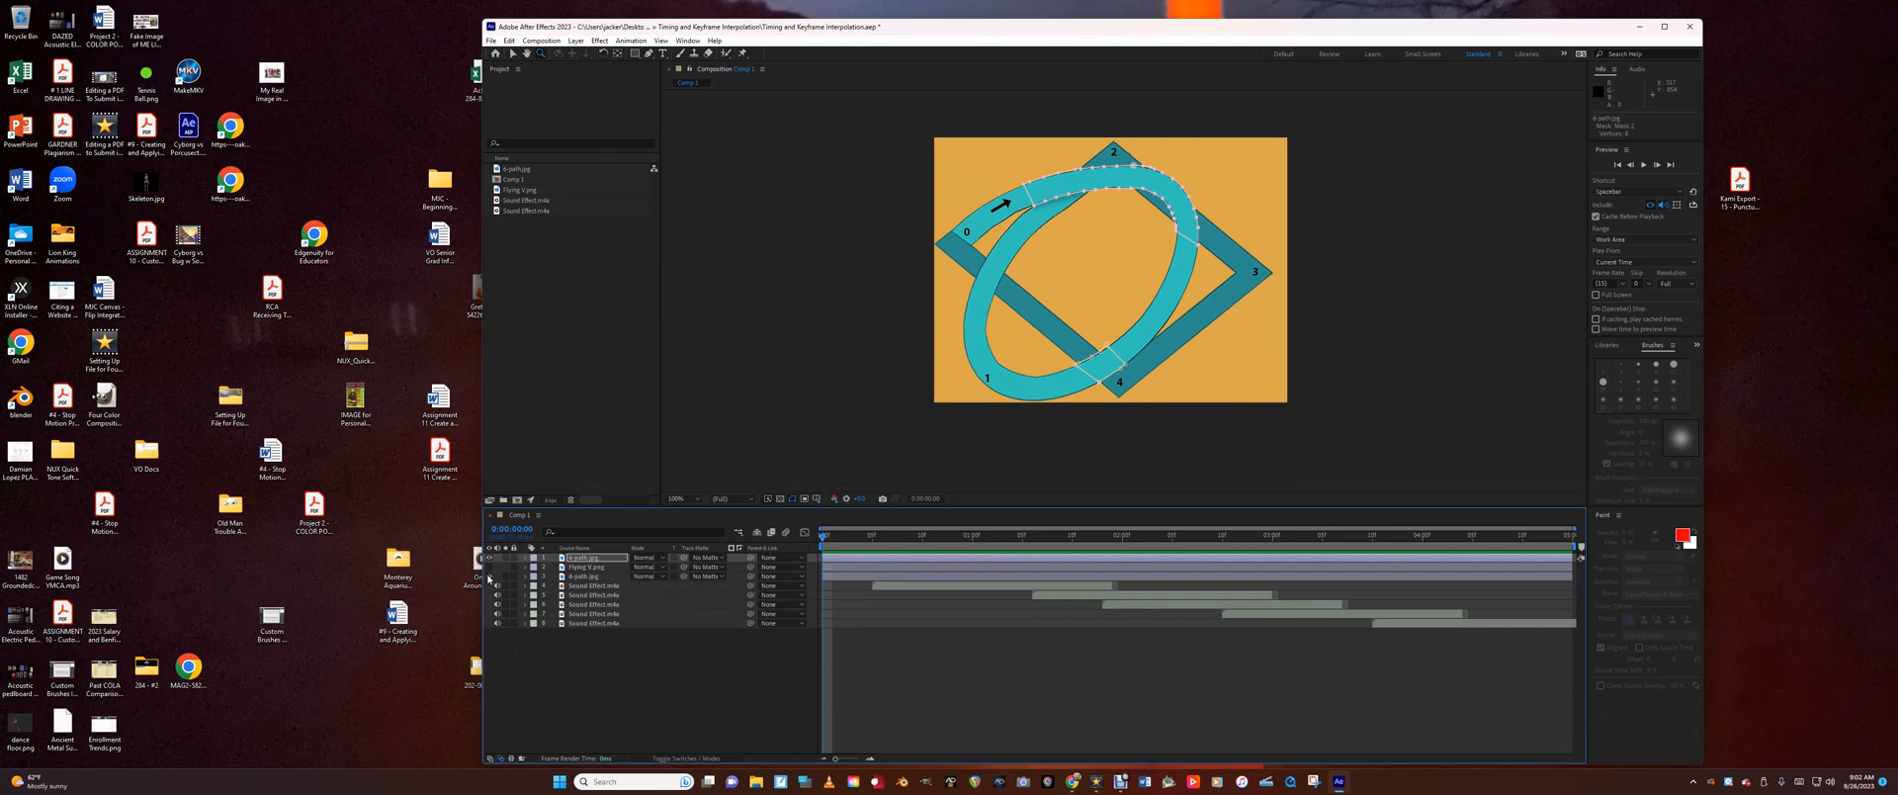
left_click(489, 576)
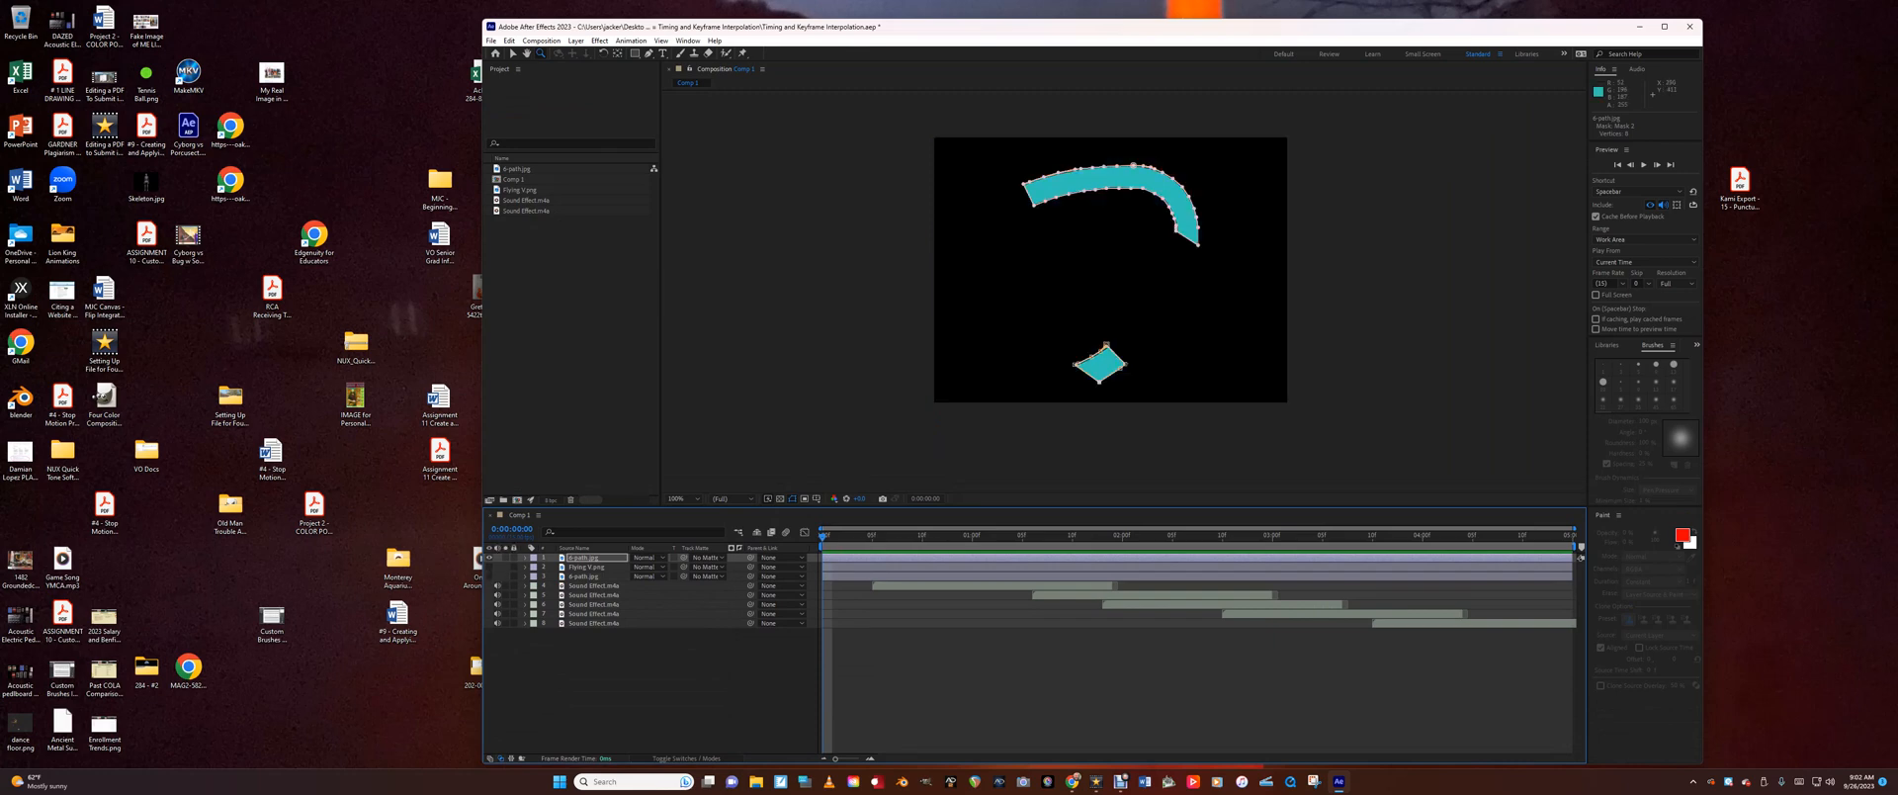
left_click(488, 570)
left_click(489, 570)
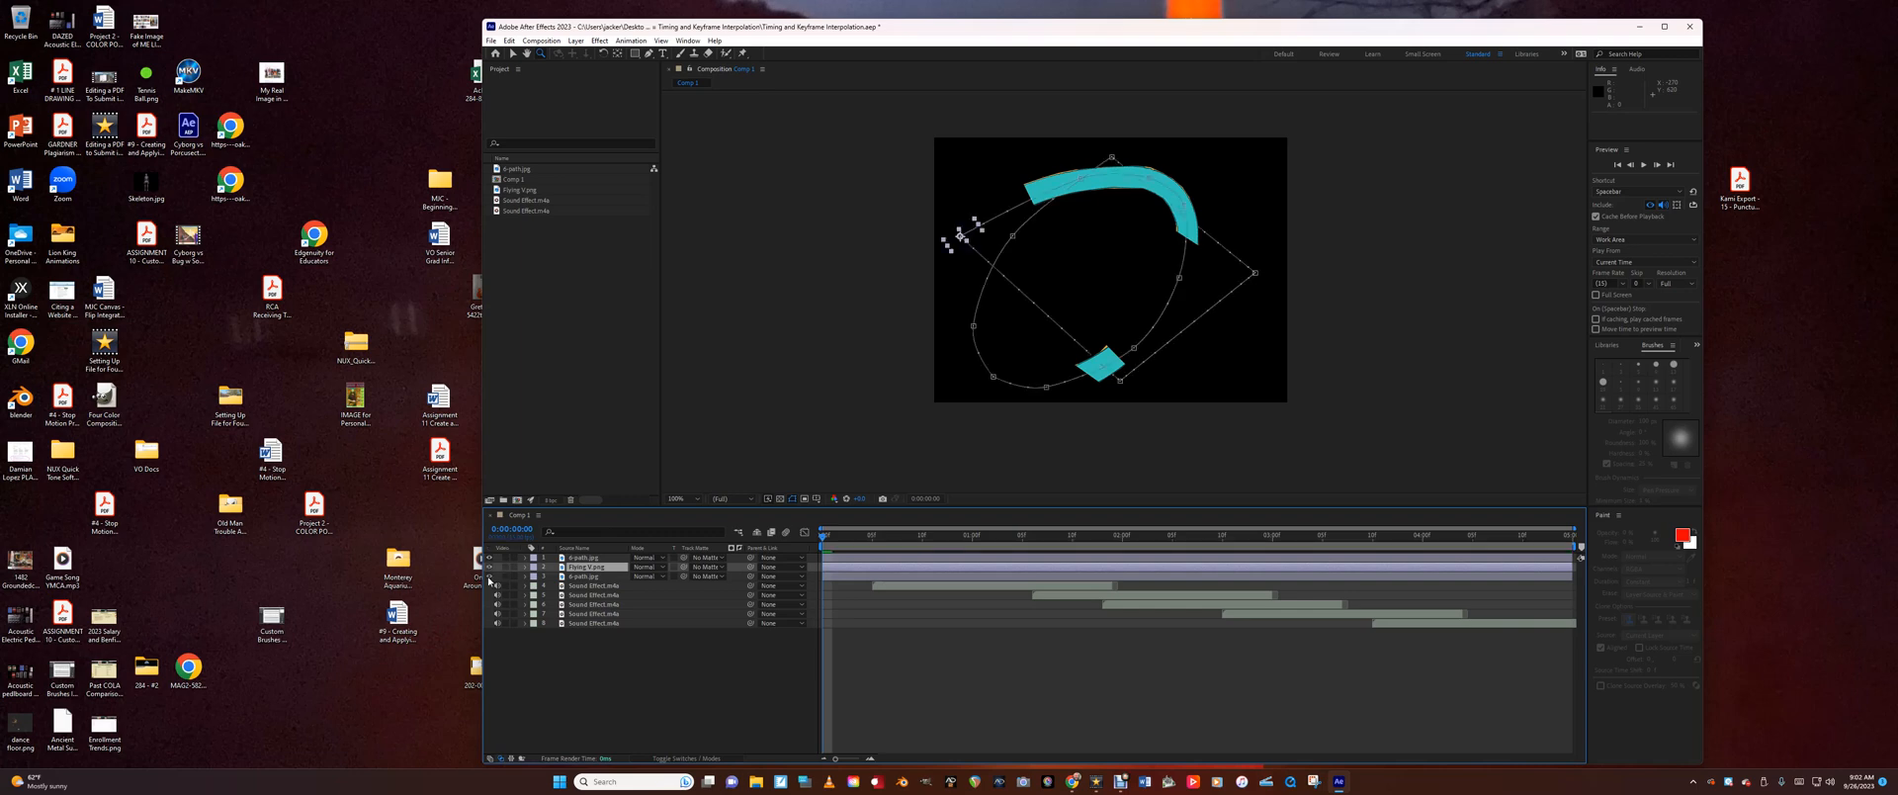
left_click(488, 576)
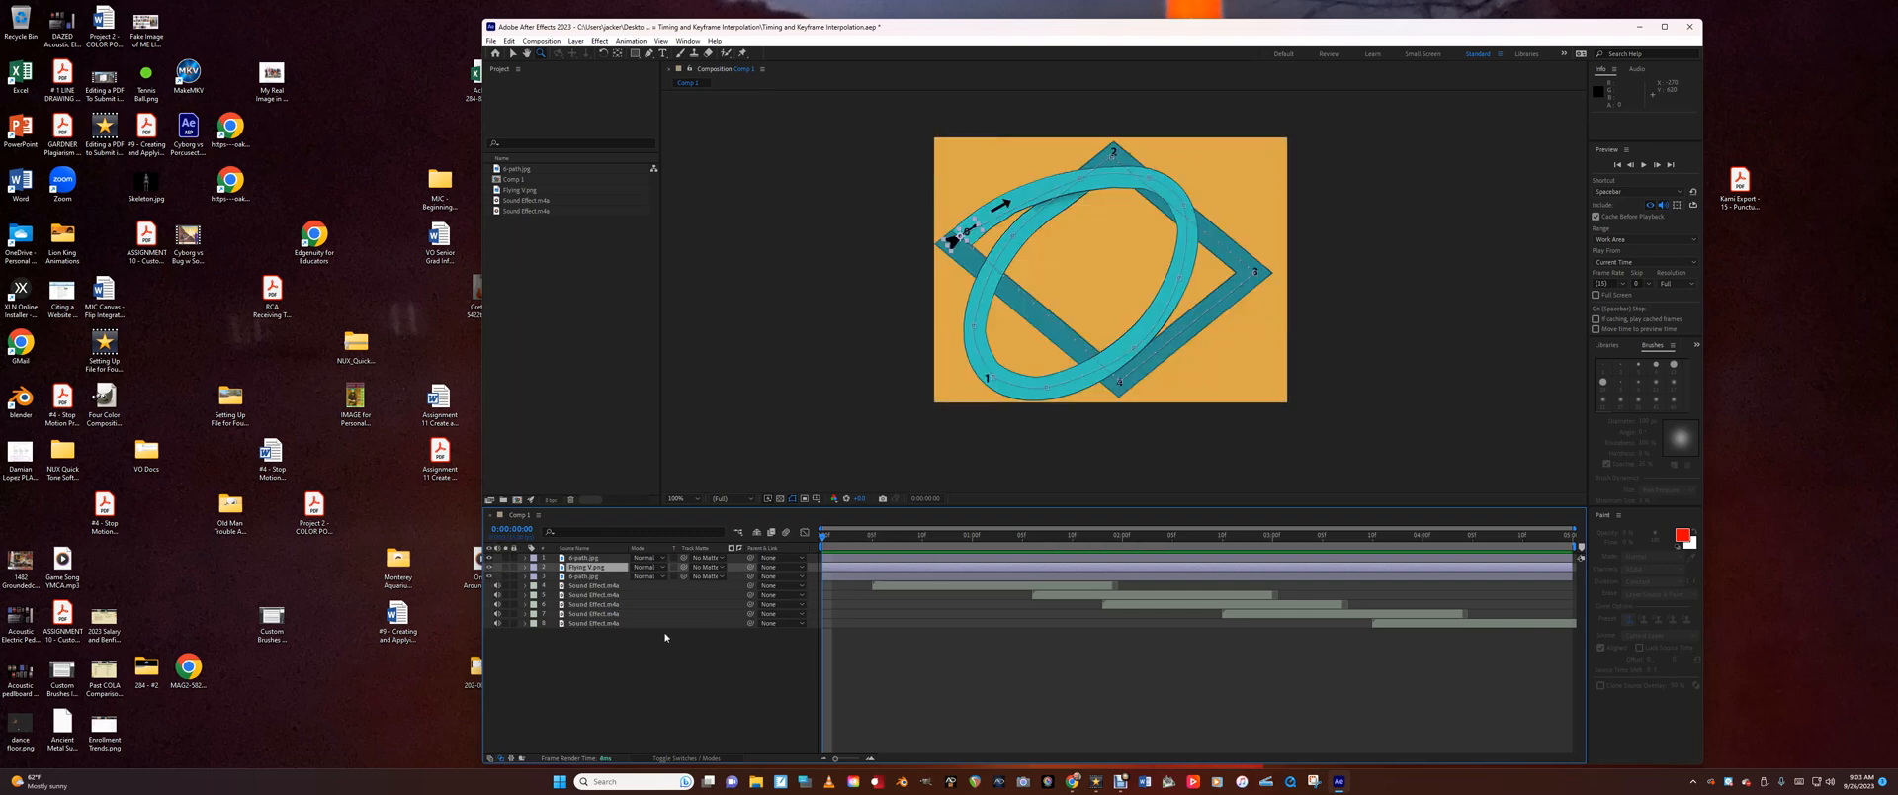
Add a closed Pen mask on the upper 6-path.jpg layer around the oval band where it crosses the diamond band near point 0.
left_click(590, 558)
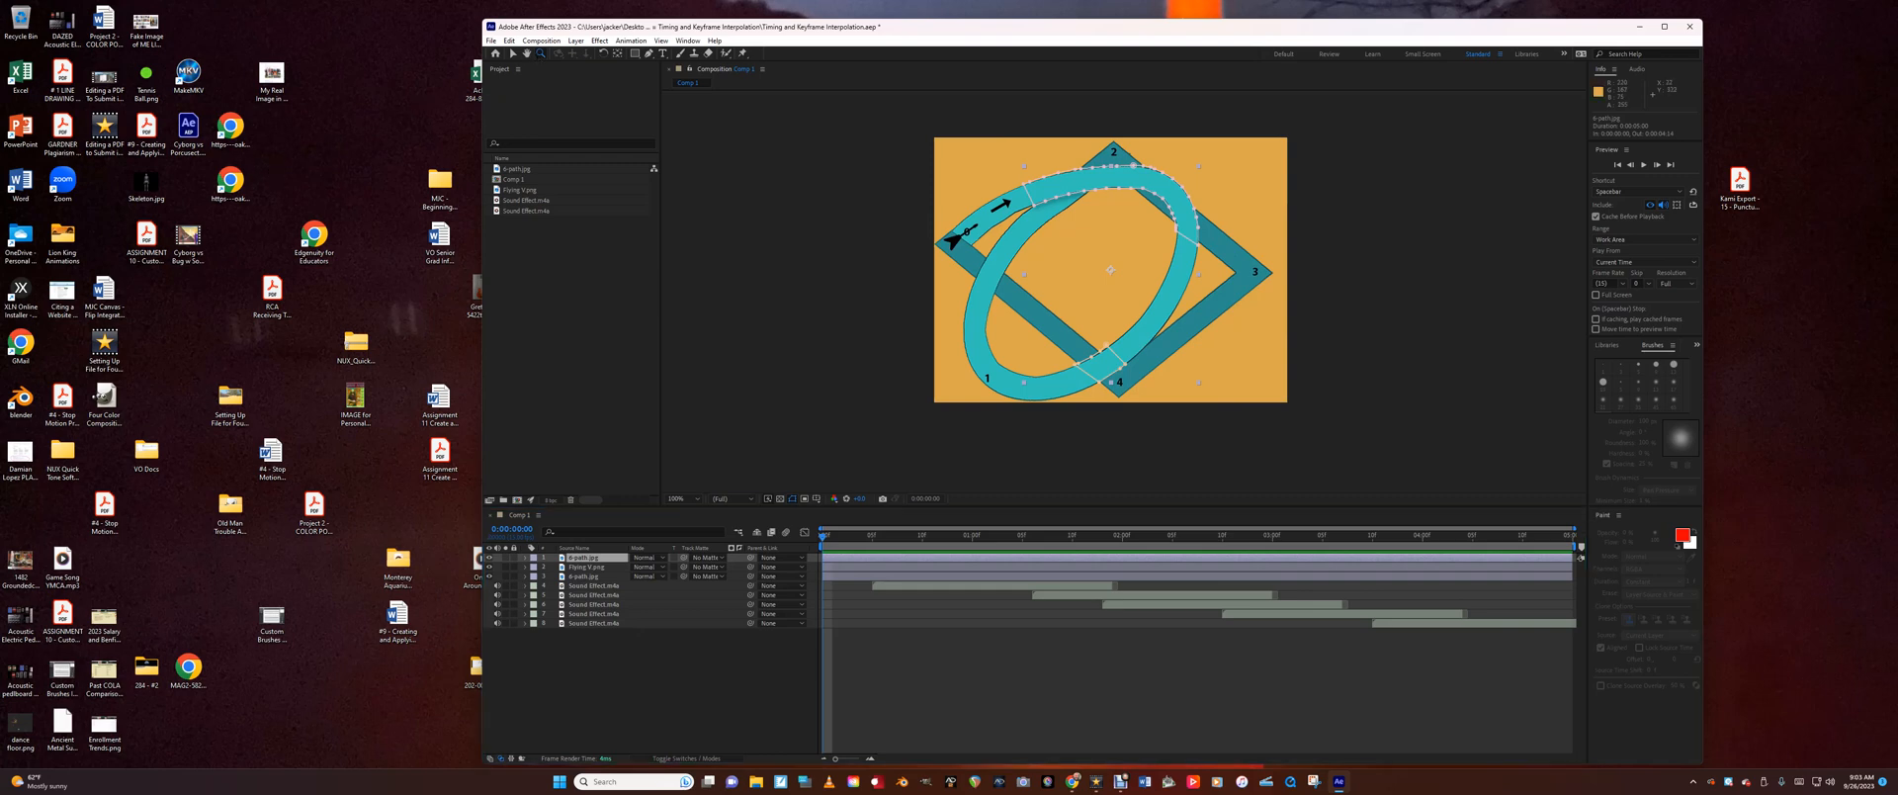
left_click(993, 352)
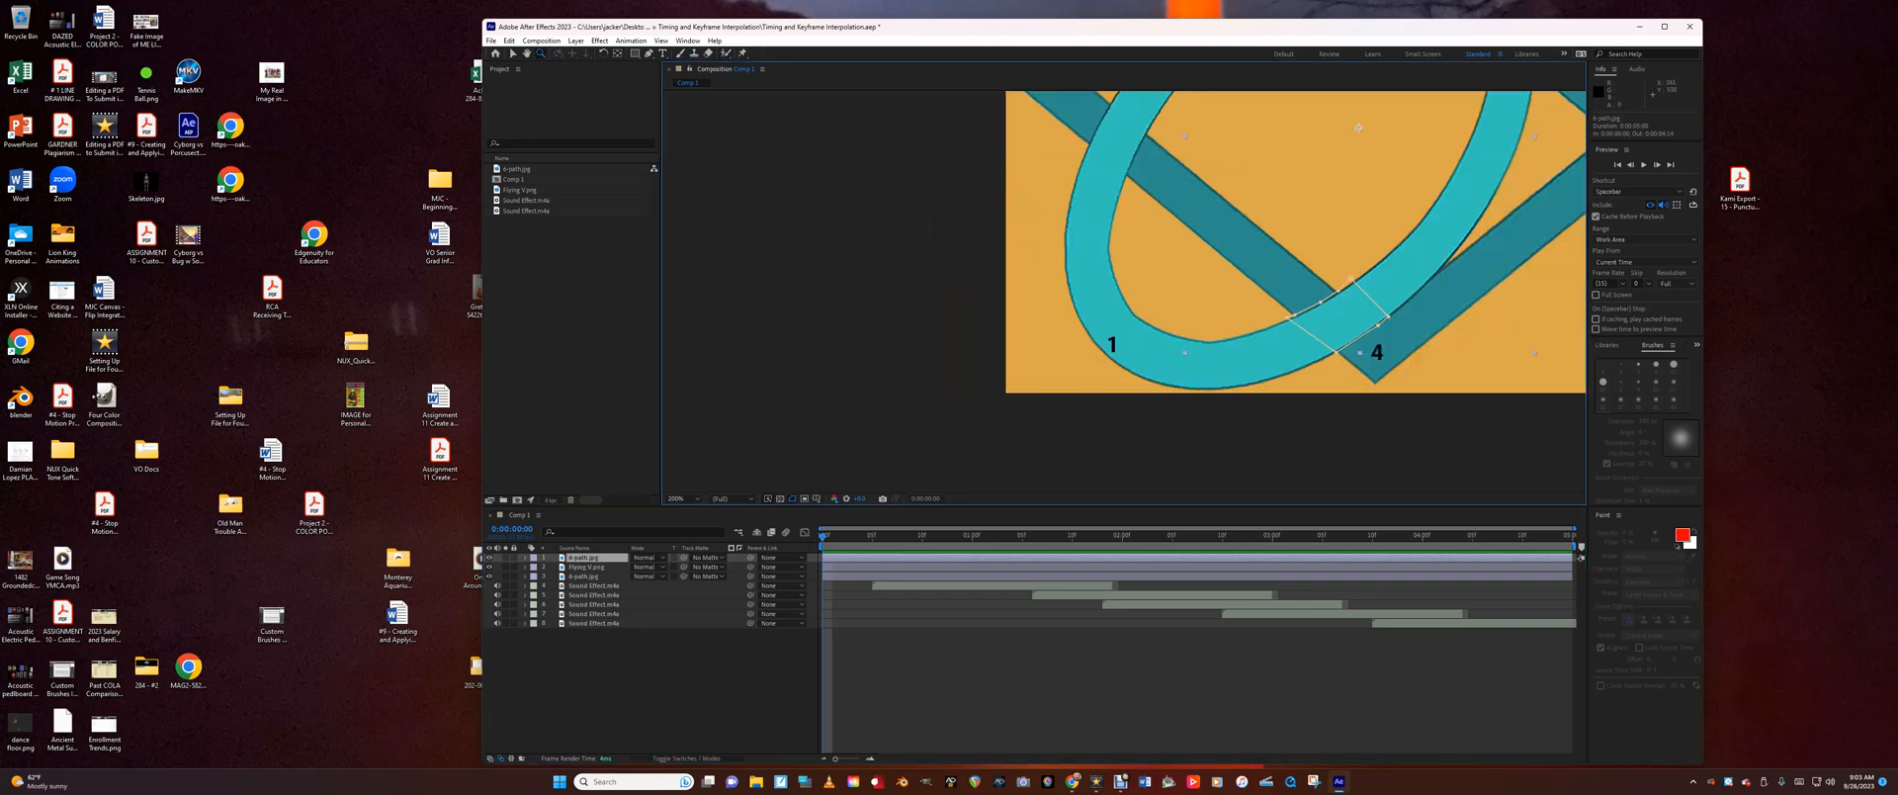
left_click(1276, 449)
left_click(527, 54)
left_click_drag(867, 204, 912, 722)
left_click_drag(699, 91, 736, 118)
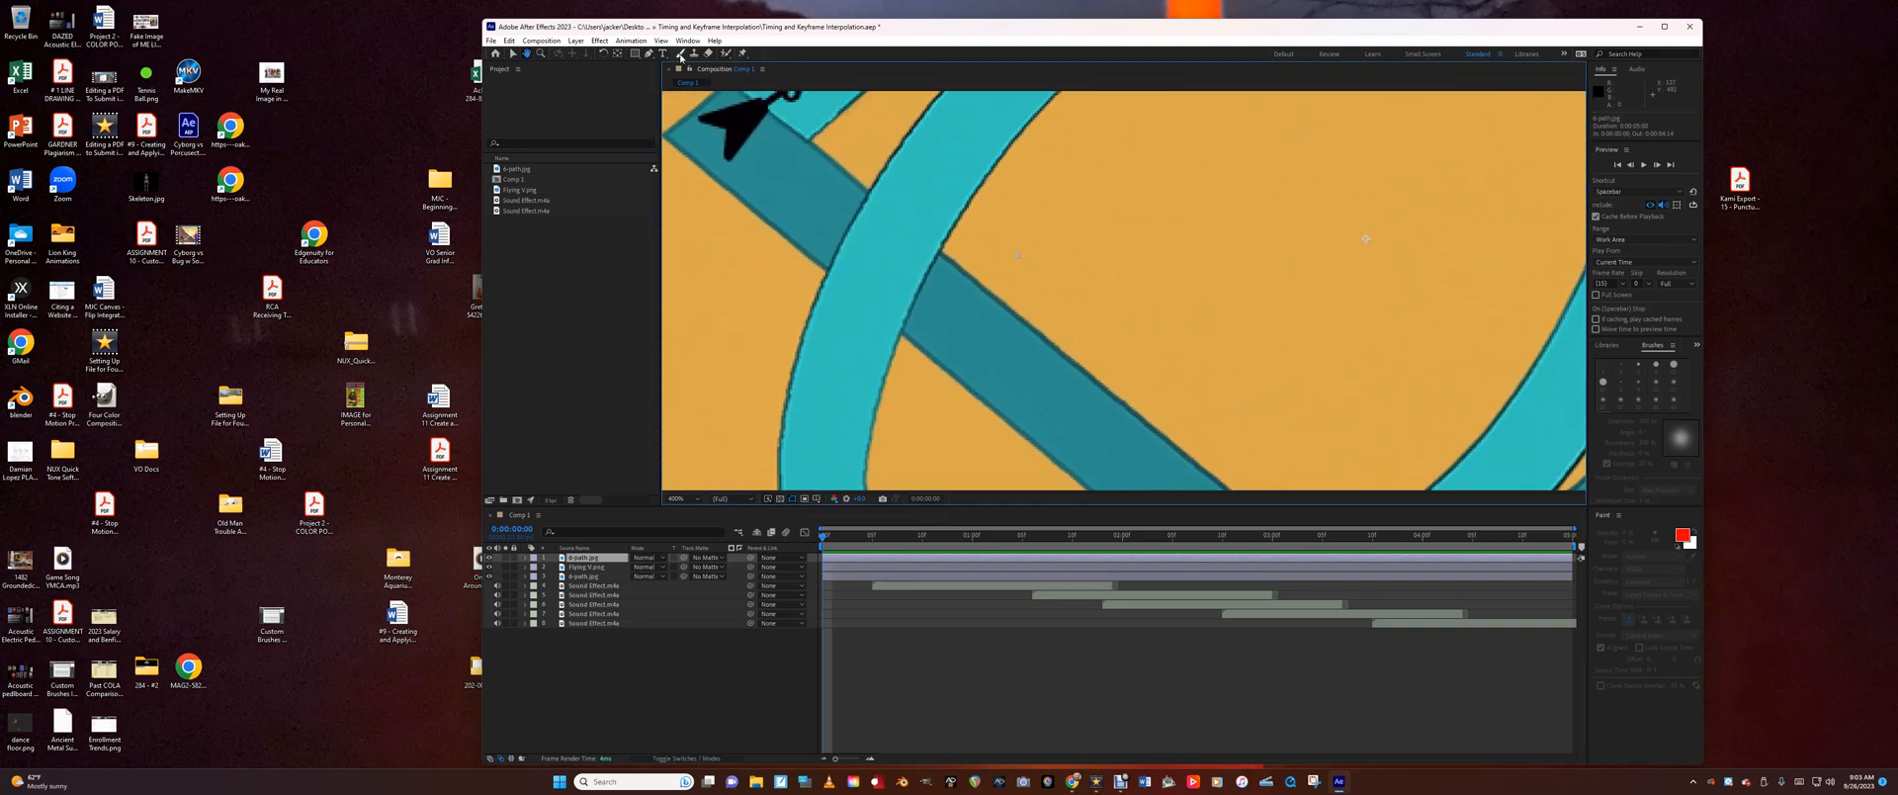
left_click(649, 53)
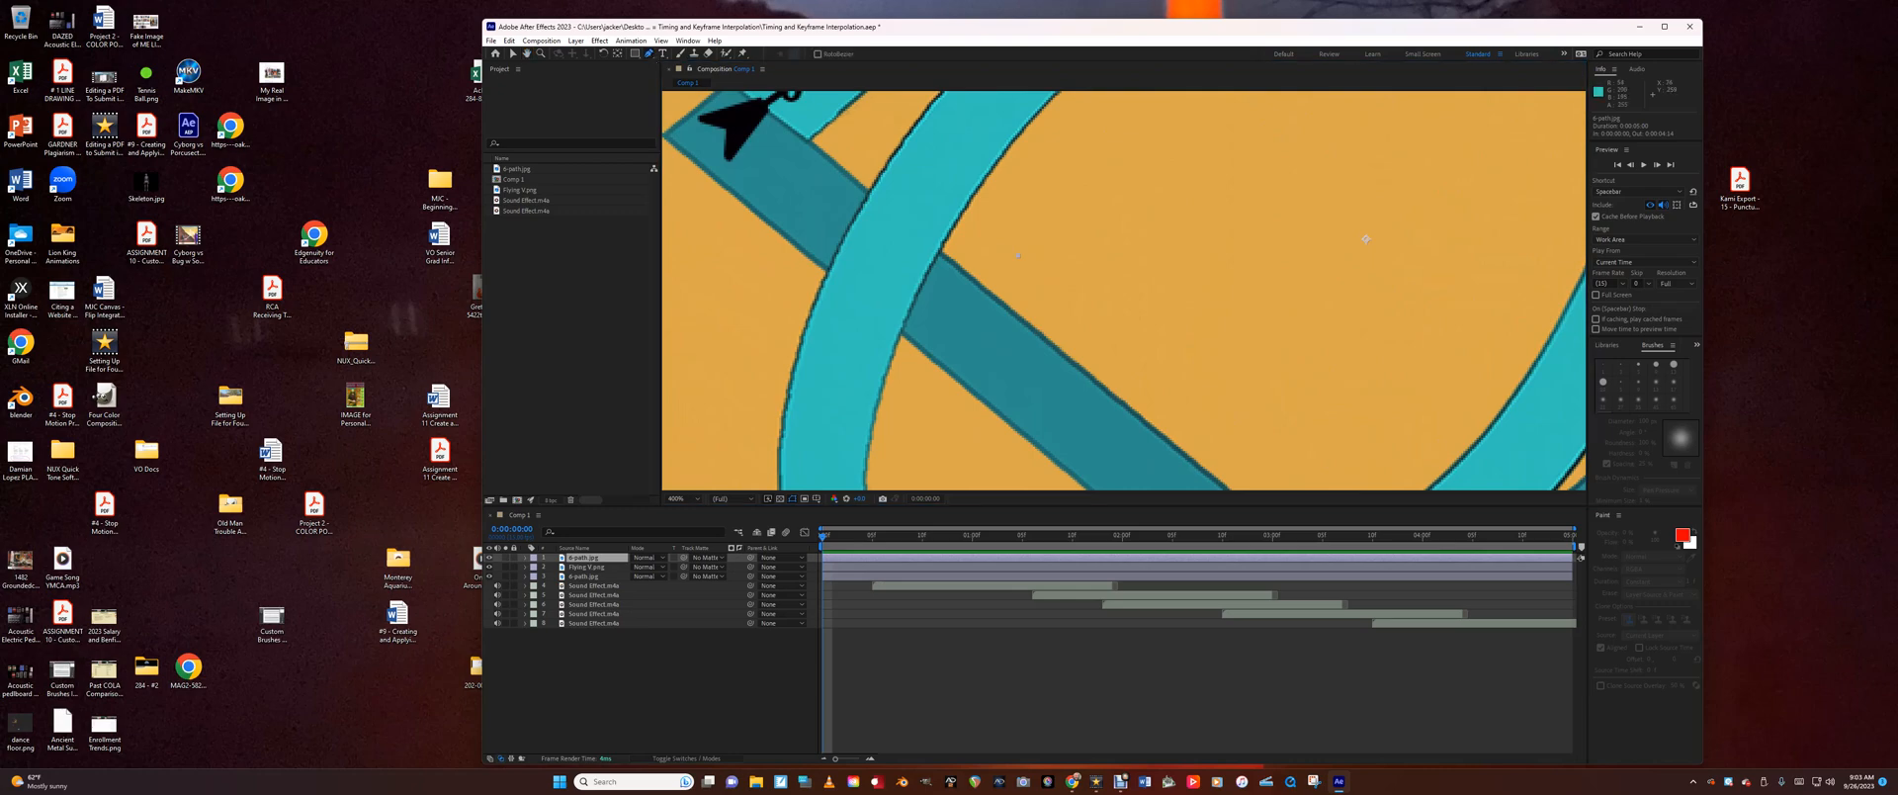
left_click(822, 272)
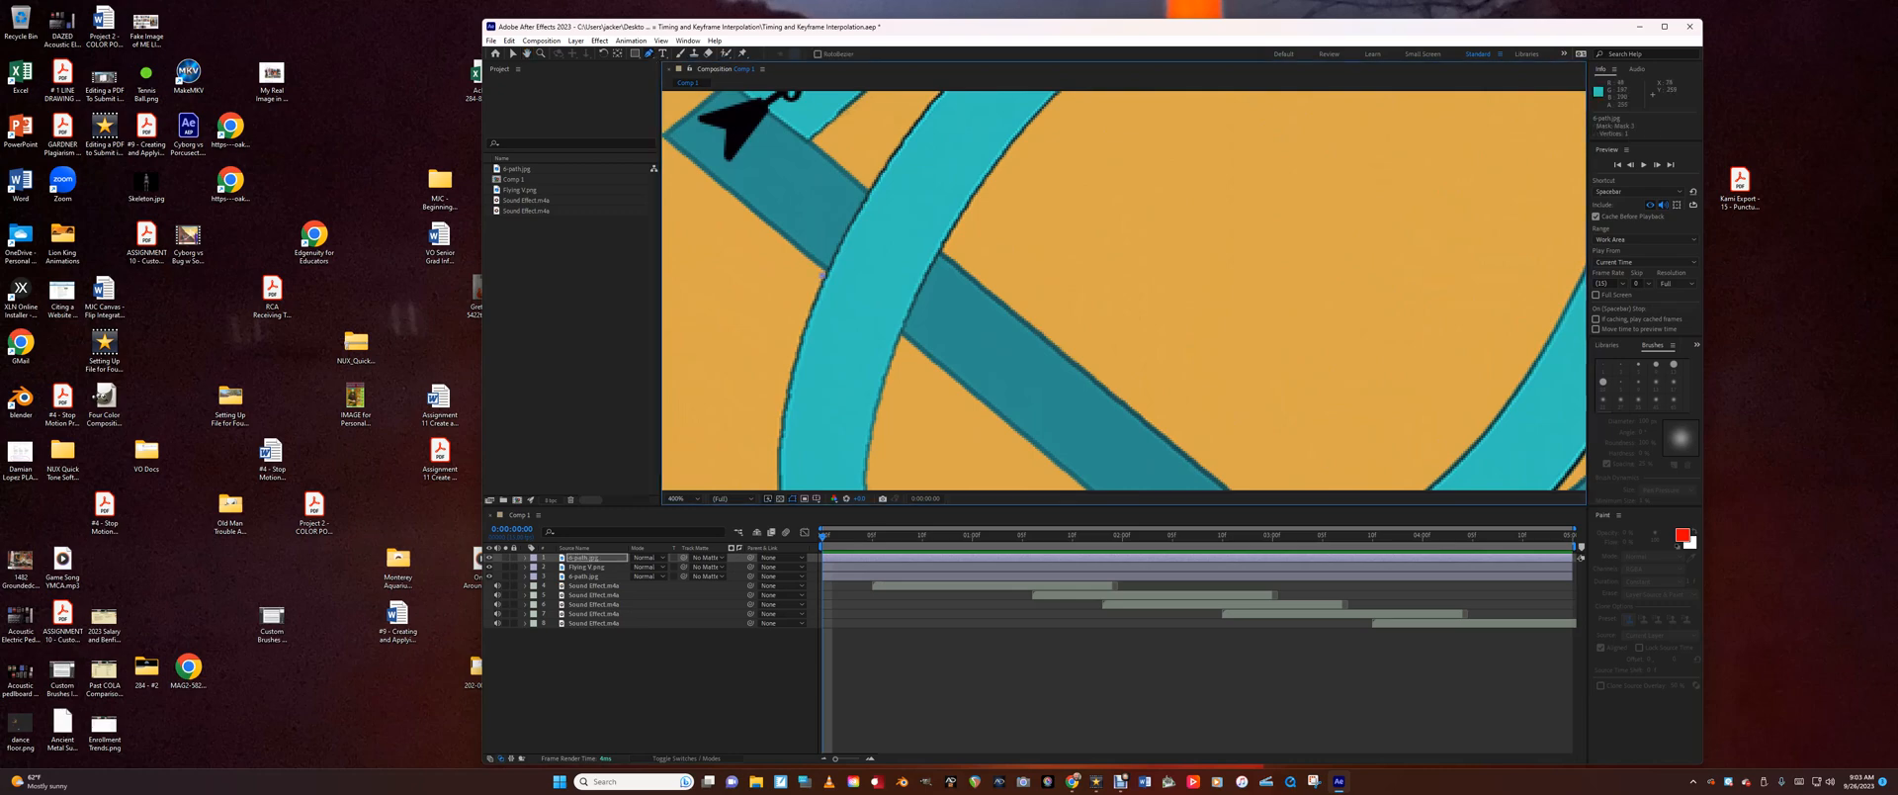
key("ctrl+z")
left_click(824, 272)
left_click(898, 337)
left_click(919, 294)
left_click(934, 264)
left_click(942, 248)
left_click(851, 216)
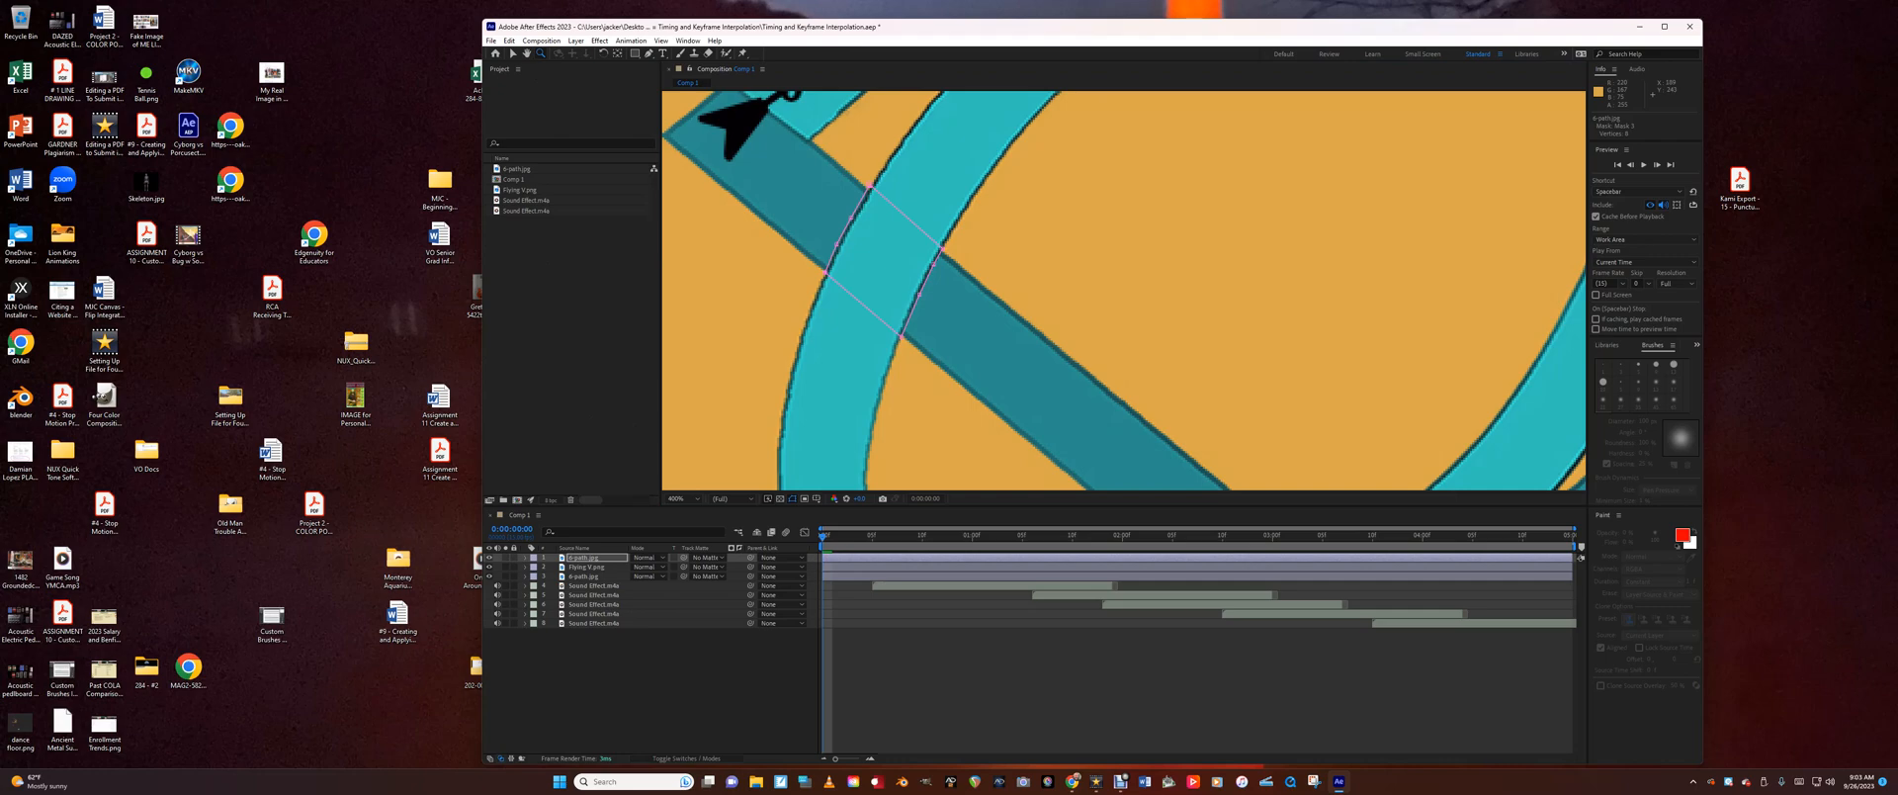
Check all three masked crossings with the Flying V and lower 6-path.jpg layers hidden, and make both layers visible again.
key("comma")
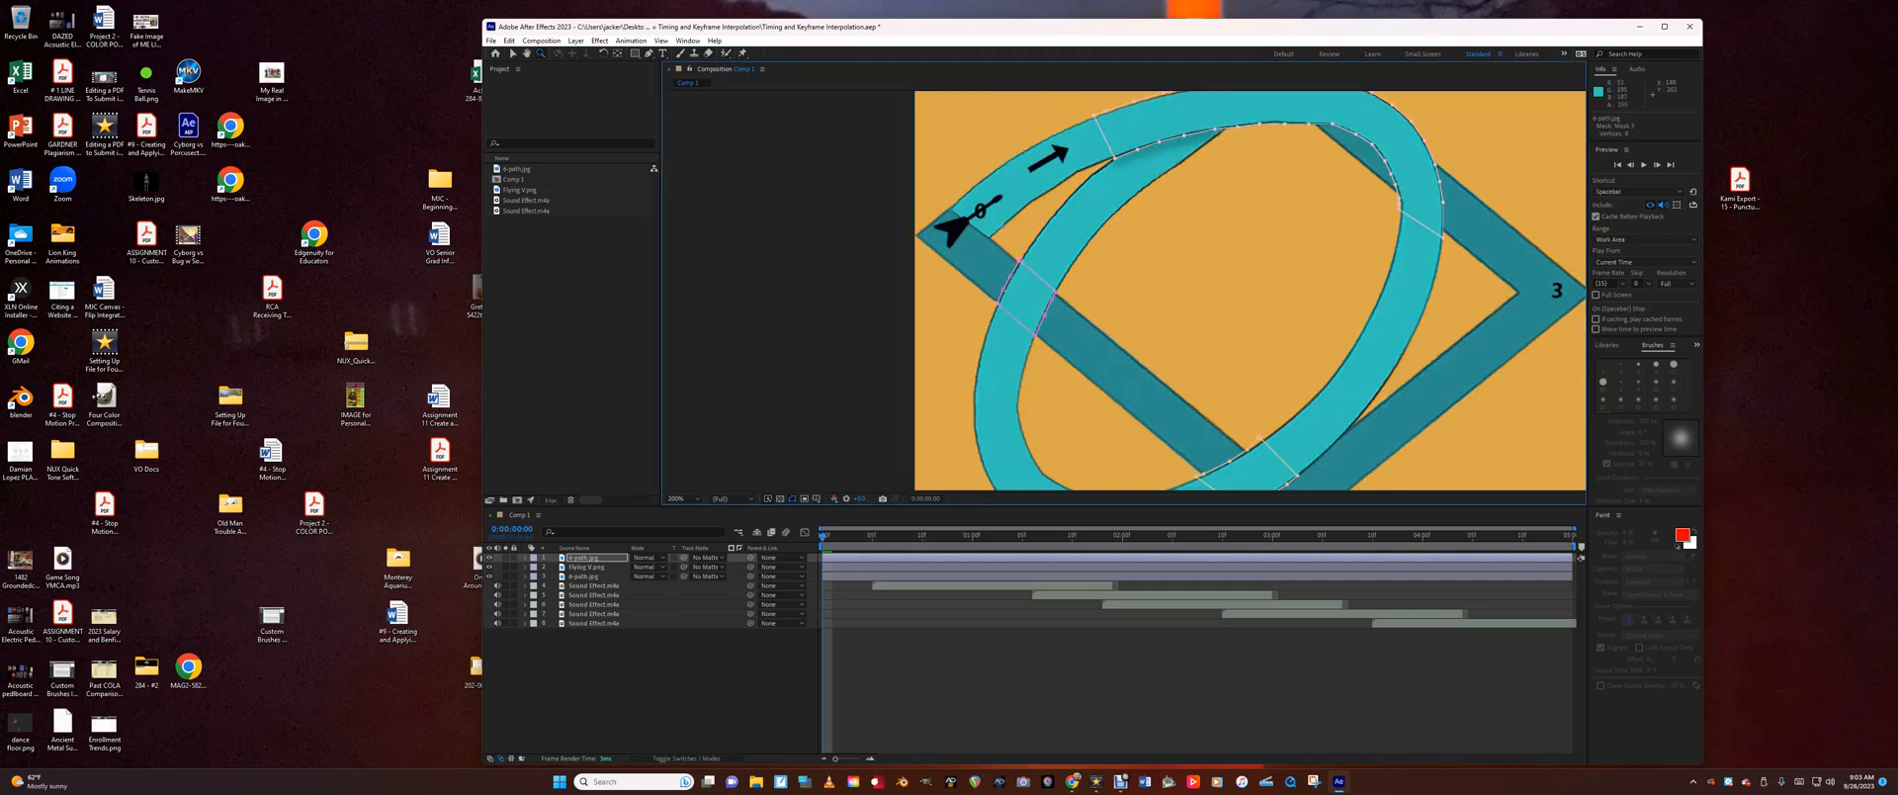
key("comma")
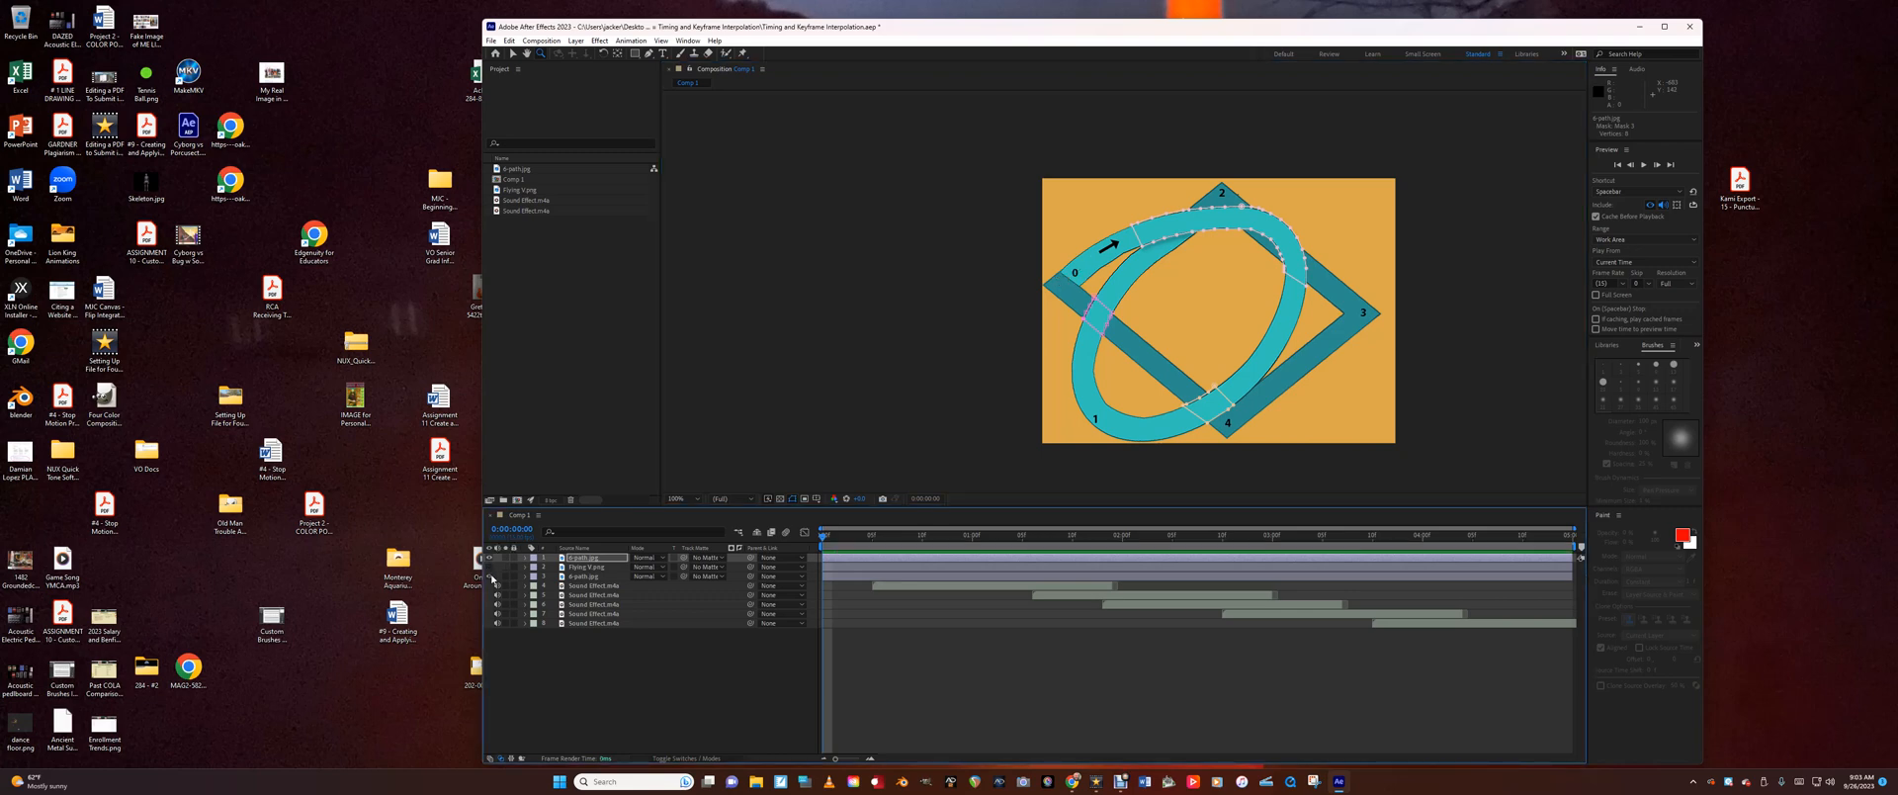
left_click(489, 575)
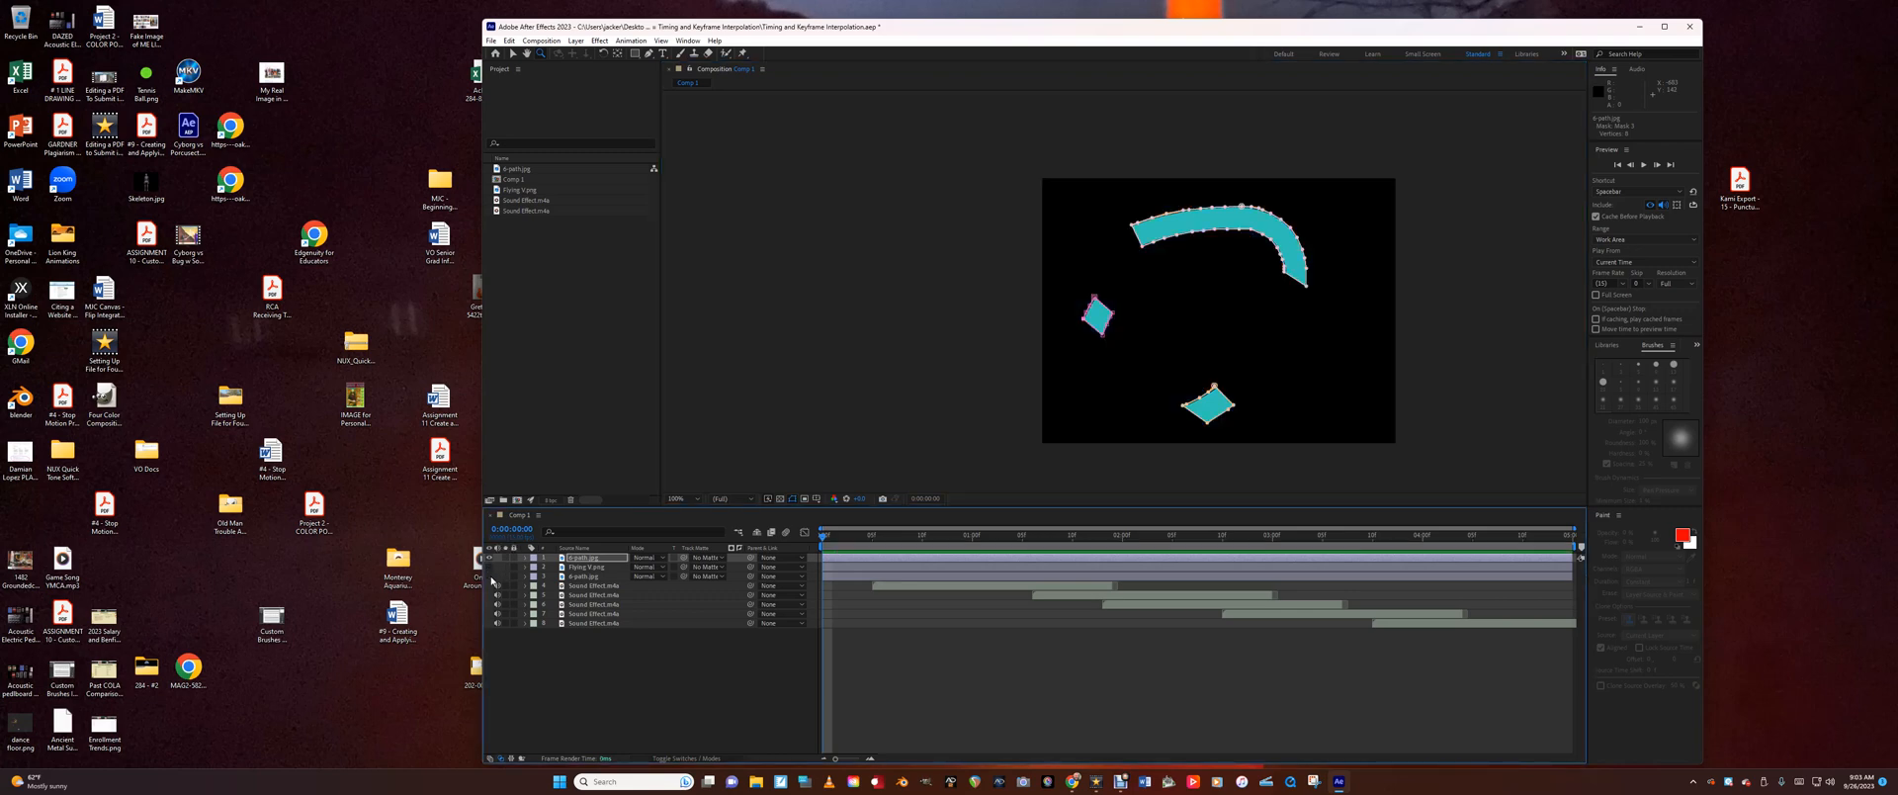
left_click(489, 576)
left_click(488, 567)
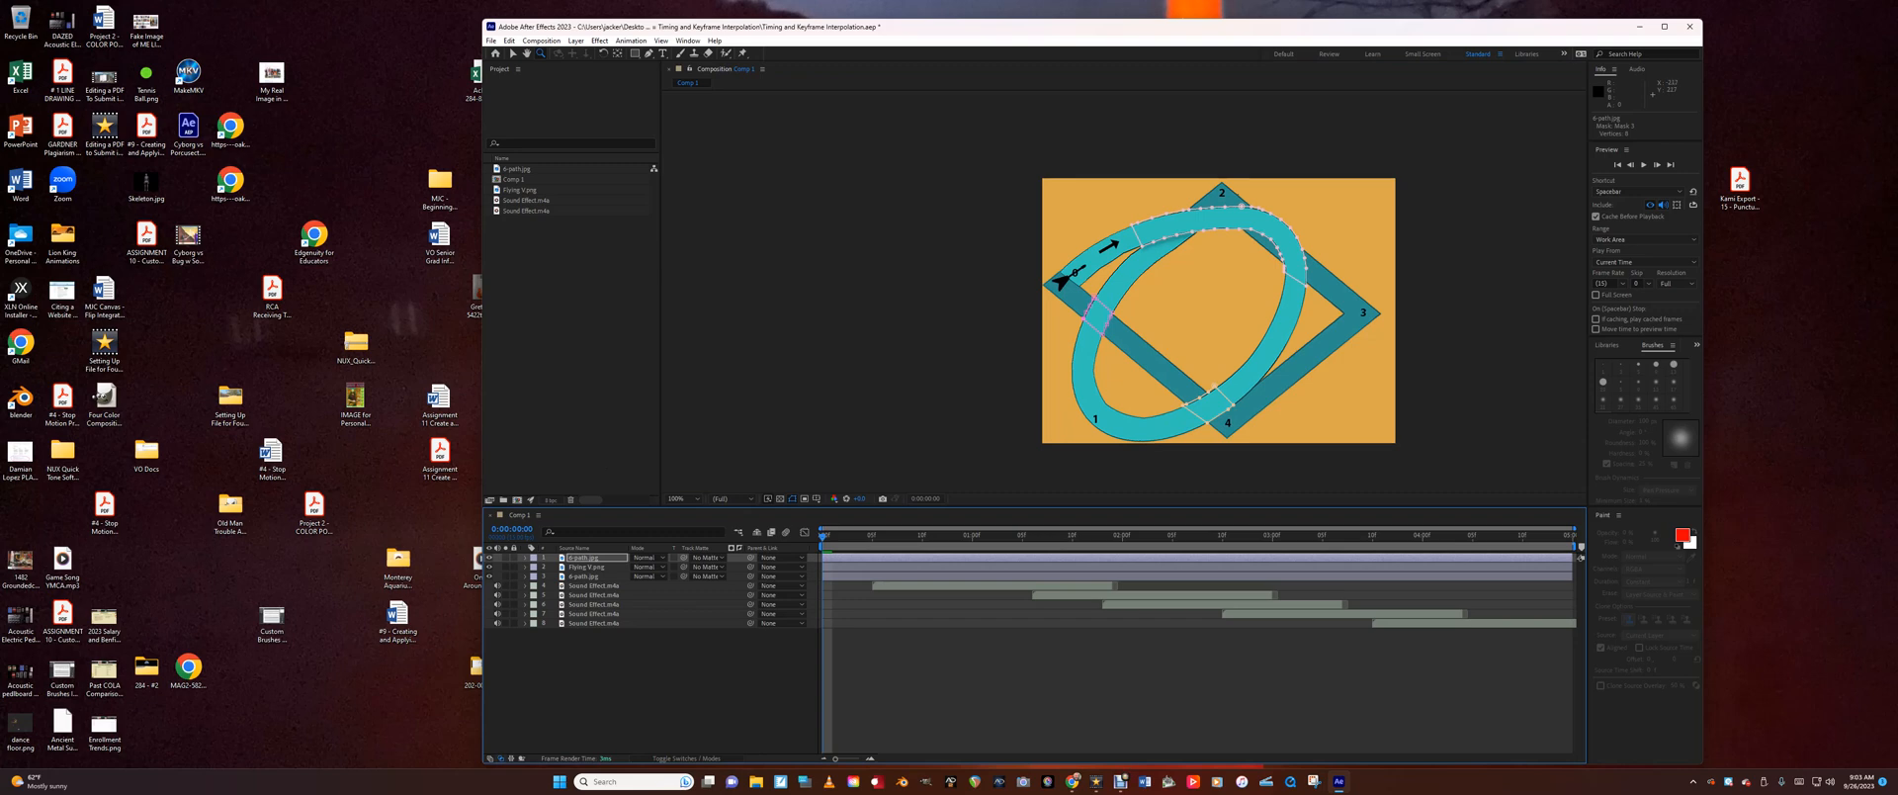
Expand the upper 6-path.jpg layer's Transform properties and lower its Opacity with a keyframe at 0:00:00:00.
left_click(525, 559)
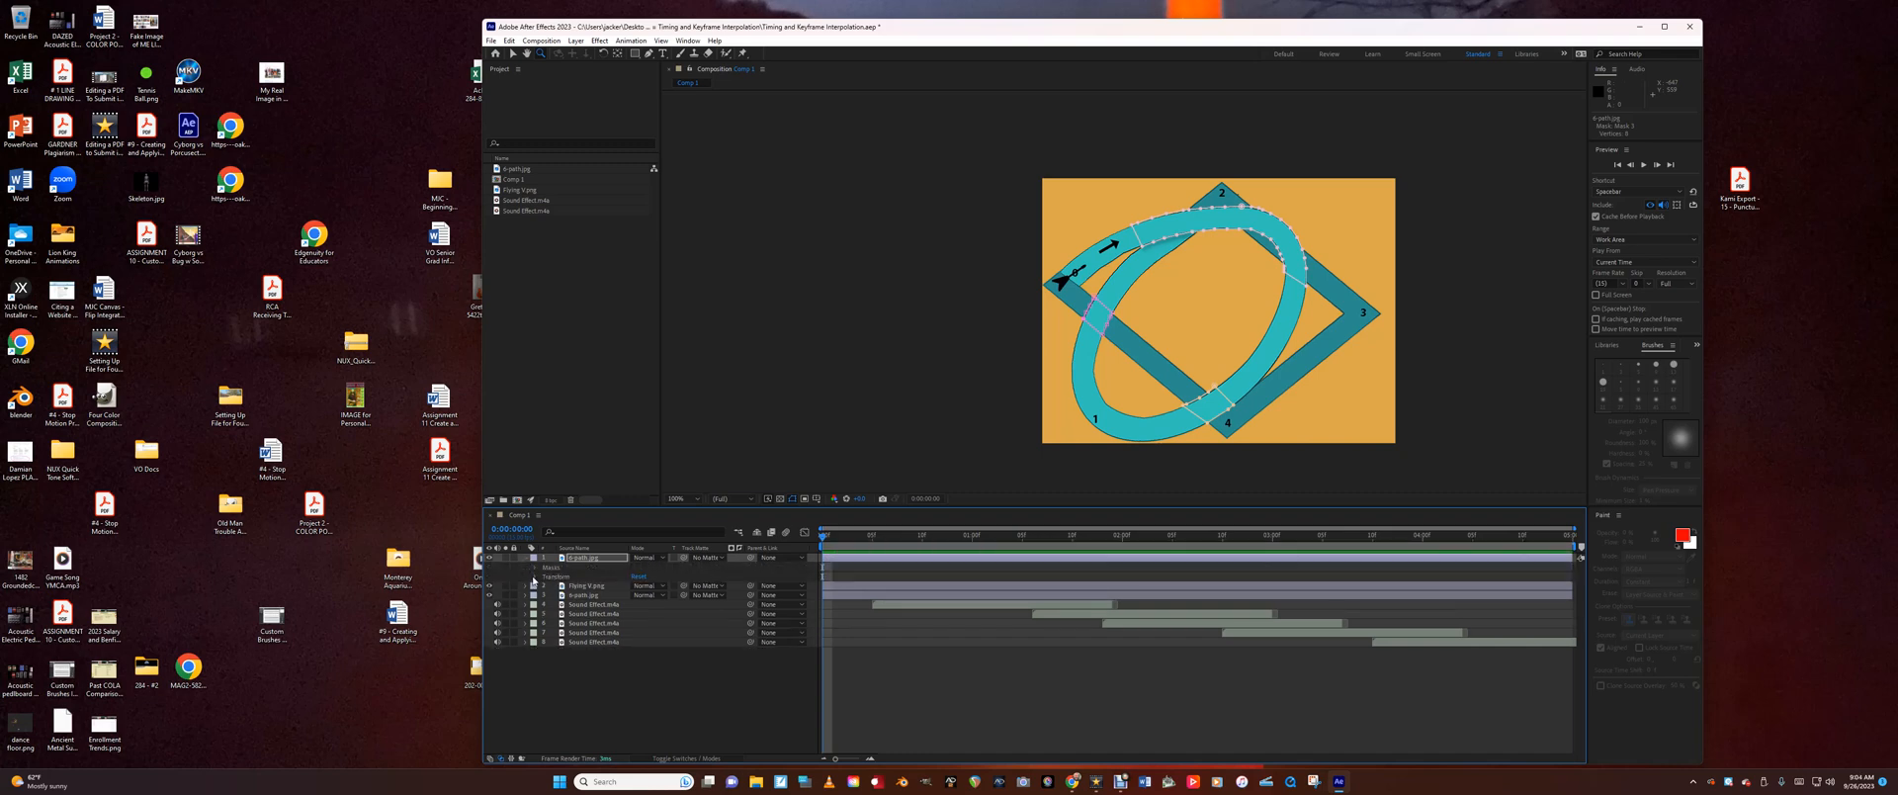
left_click(533, 578)
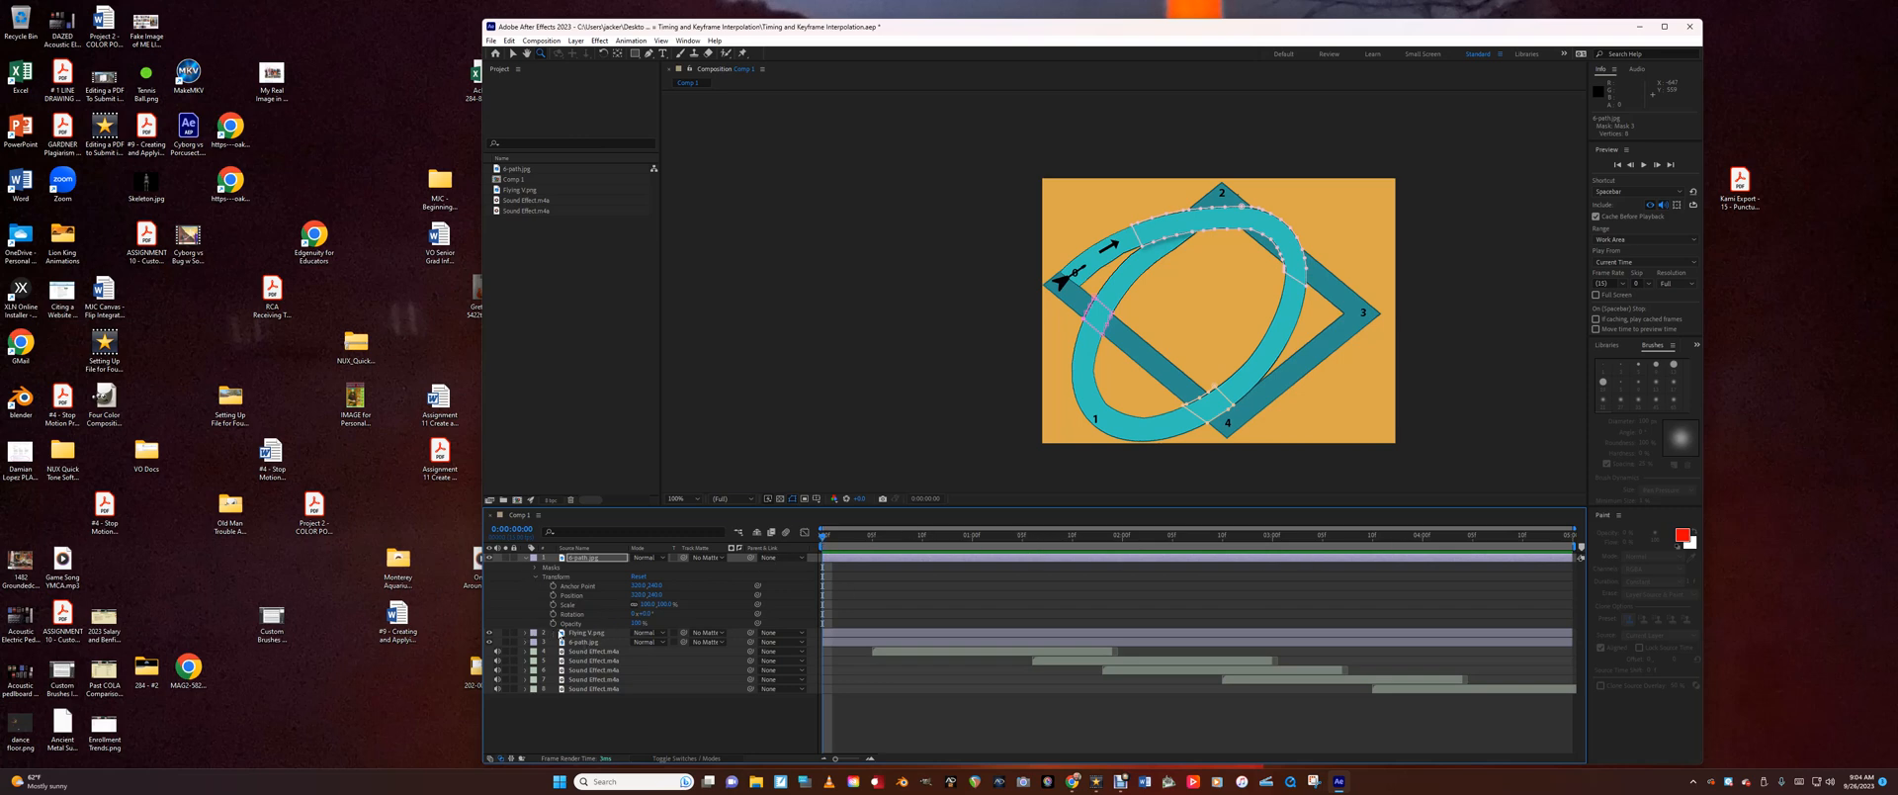
left_click_drag(637, 624, 631, 623)
Preview the guitar travelling along the path, and select the Opacity property of the upper 6-path.jpg layer.
left_click(585, 632)
key("space")
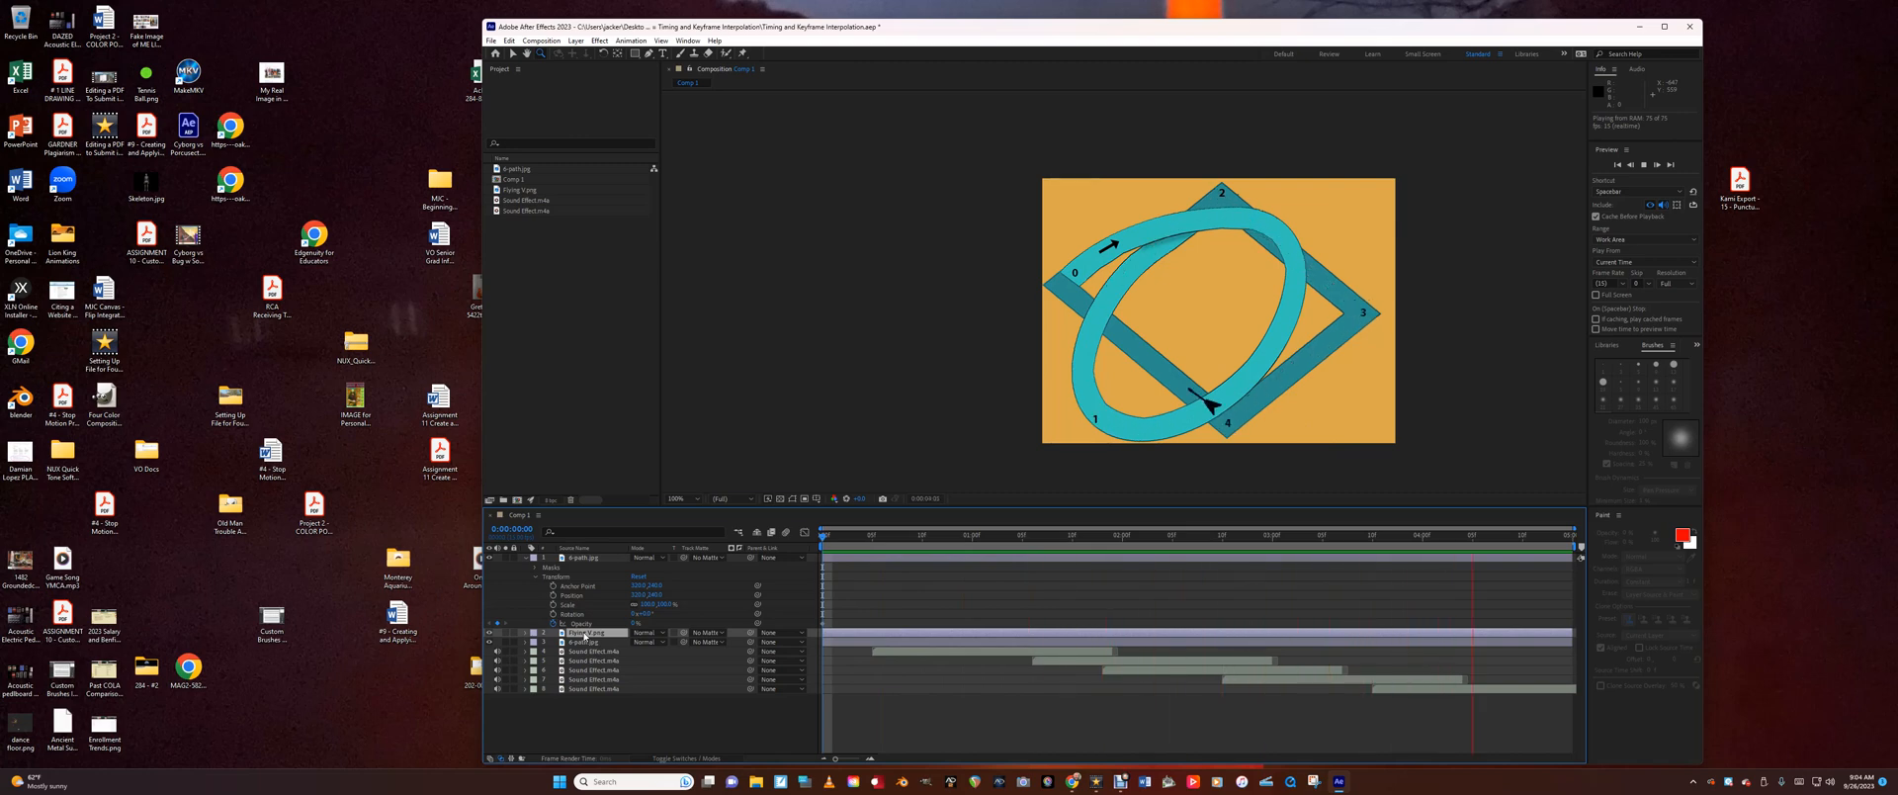
key("space")
left_click(574, 624)
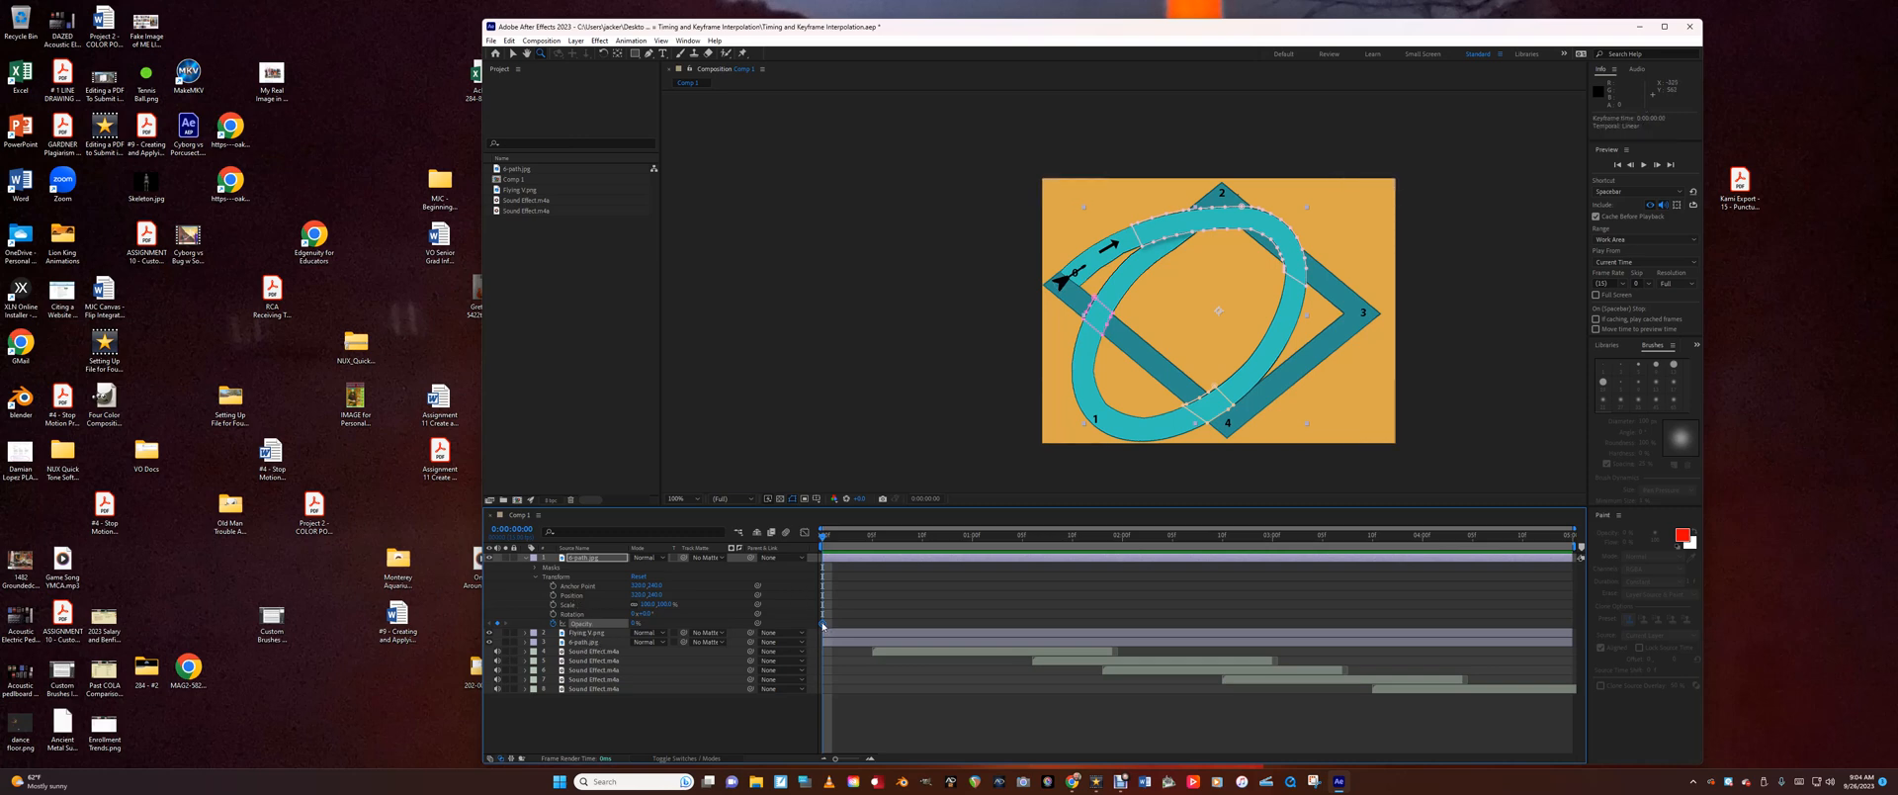
Copy the upper 6-path.jpg layer's 0:00:00:00 Opacity keyframe to 0:00:01:12 and add another Opacity keyframe at 0:00:01:13.
mouse_move(823, 626)
key("ctrl+c")
left_click_drag(834, 539, 1096, 541)
left_click_drag(1091, 543, 1092, 542)
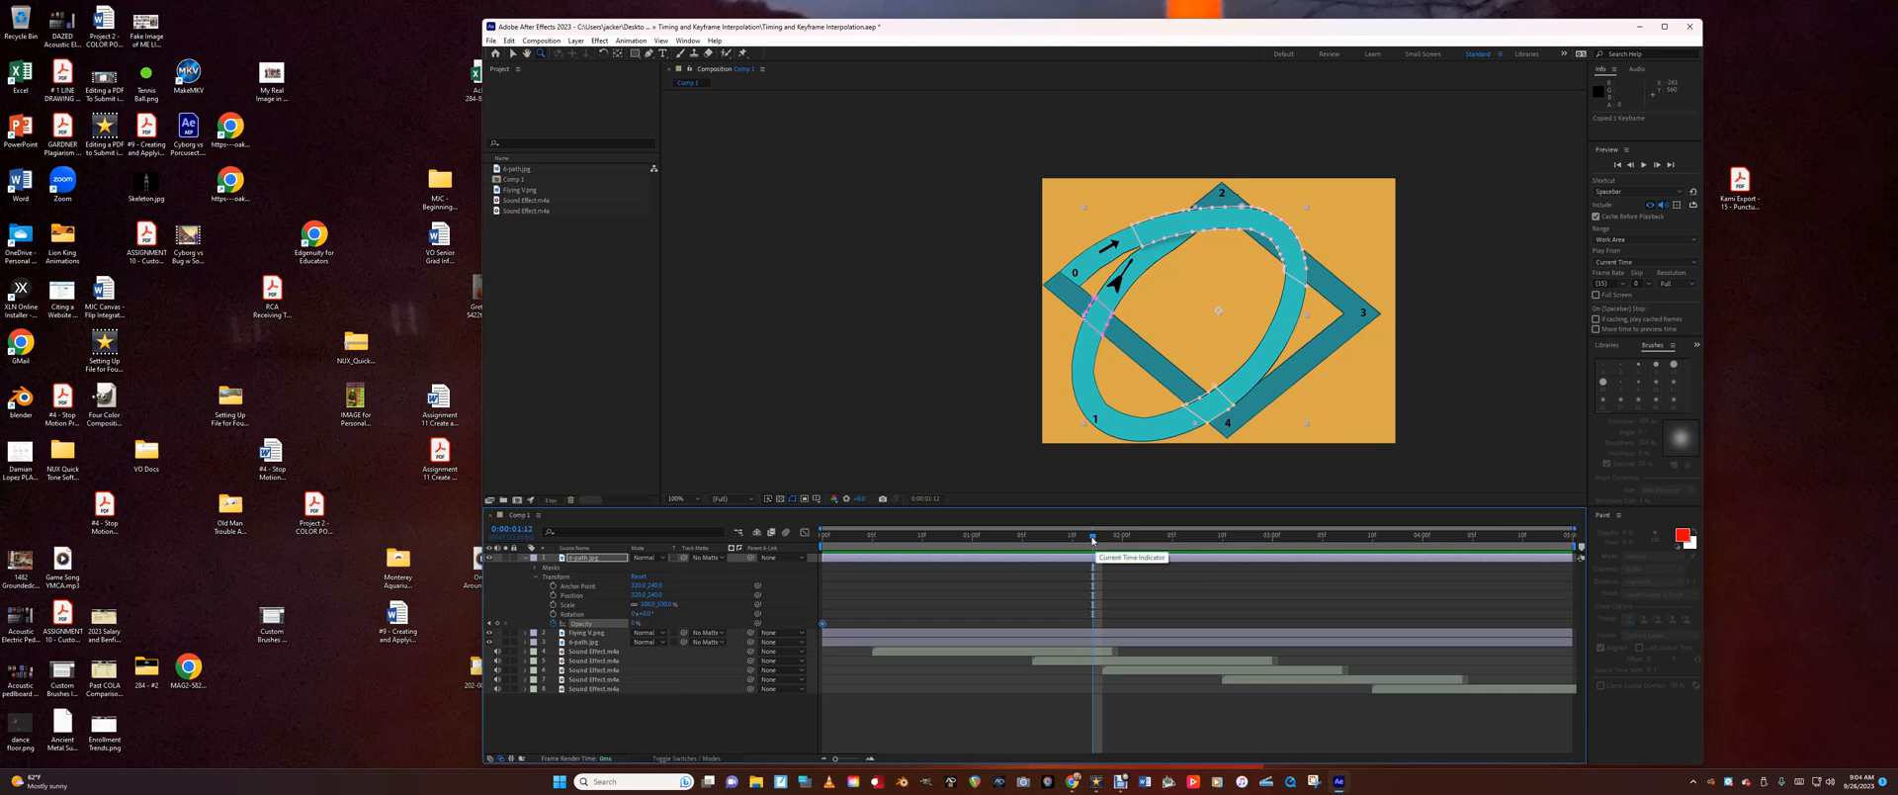
left_click_drag(1089, 539, 1085, 541)
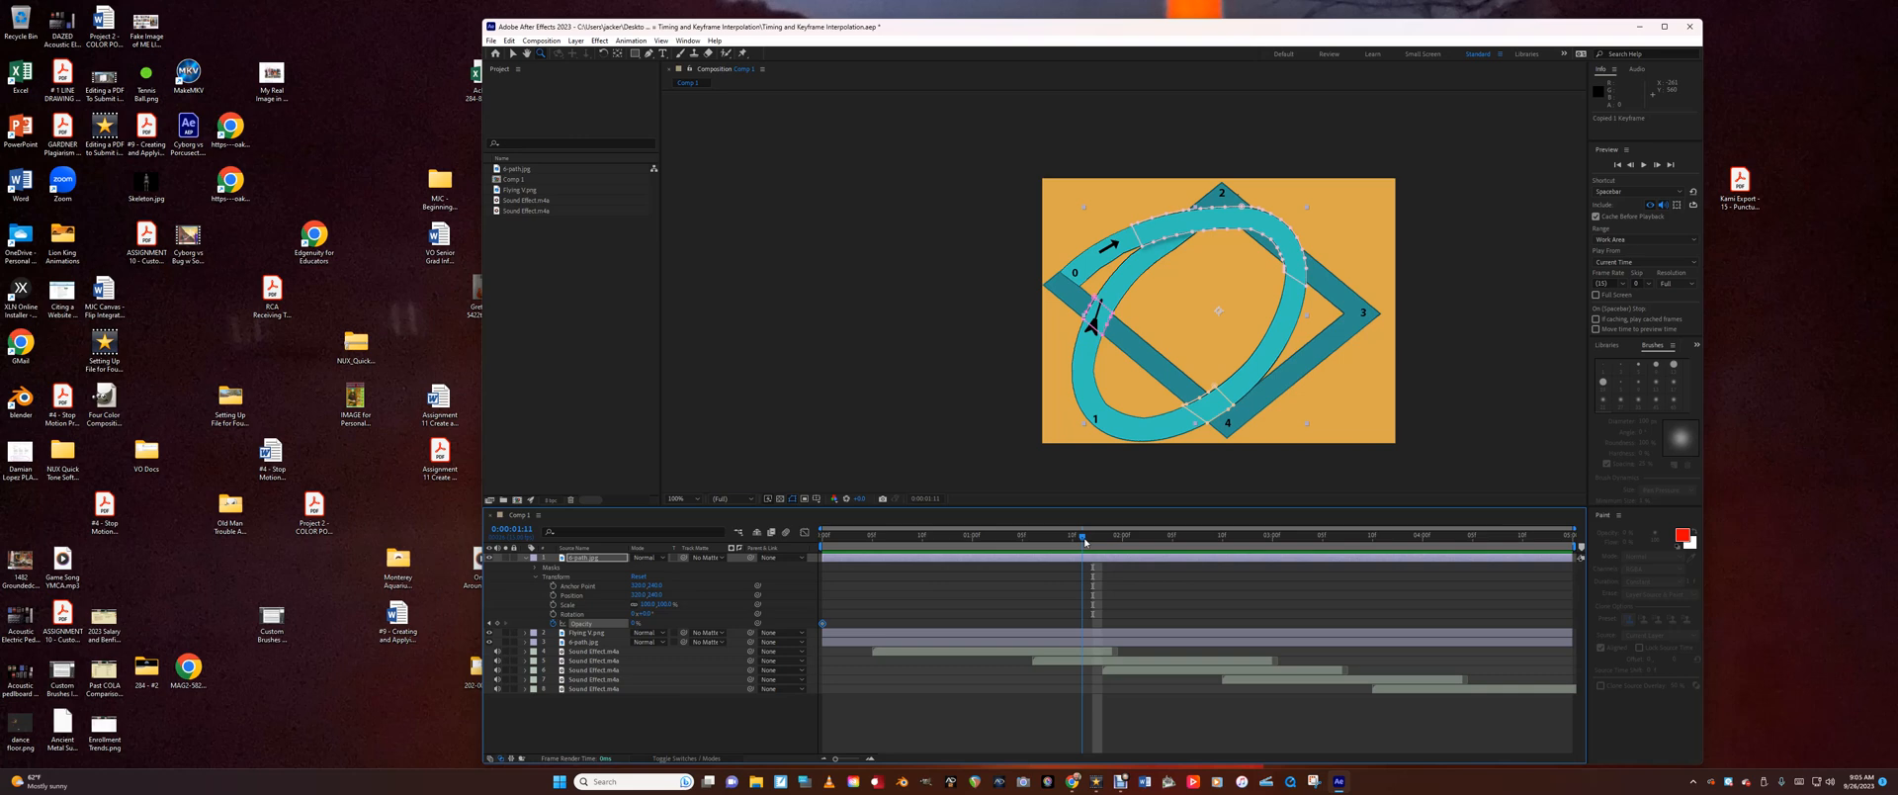
left_click_drag(1086, 541, 1088, 541)
key("ctrl+v")
left_click_drag(1094, 539, 1098, 539)
key("ctrl+v")
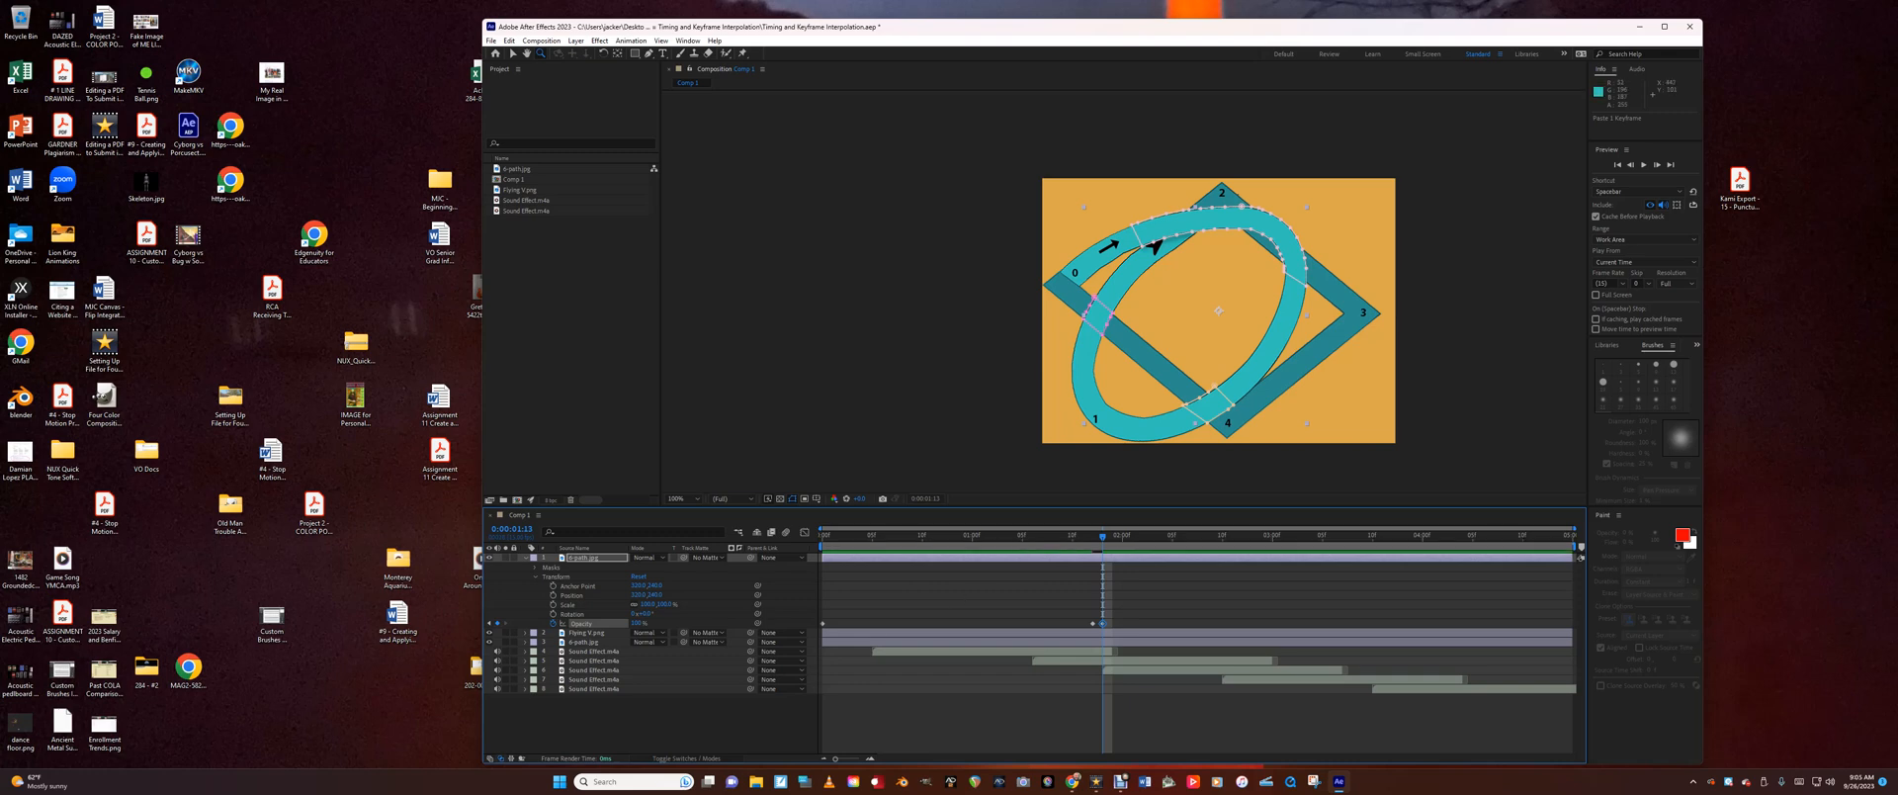
Hide the Flying V and lower 6-path.jpg layers at 0:00:00:00 and inspect the upper 6-path.jpg layer's masks and Opacity keyframes.
left_click_drag(1103, 539, 586, 600)
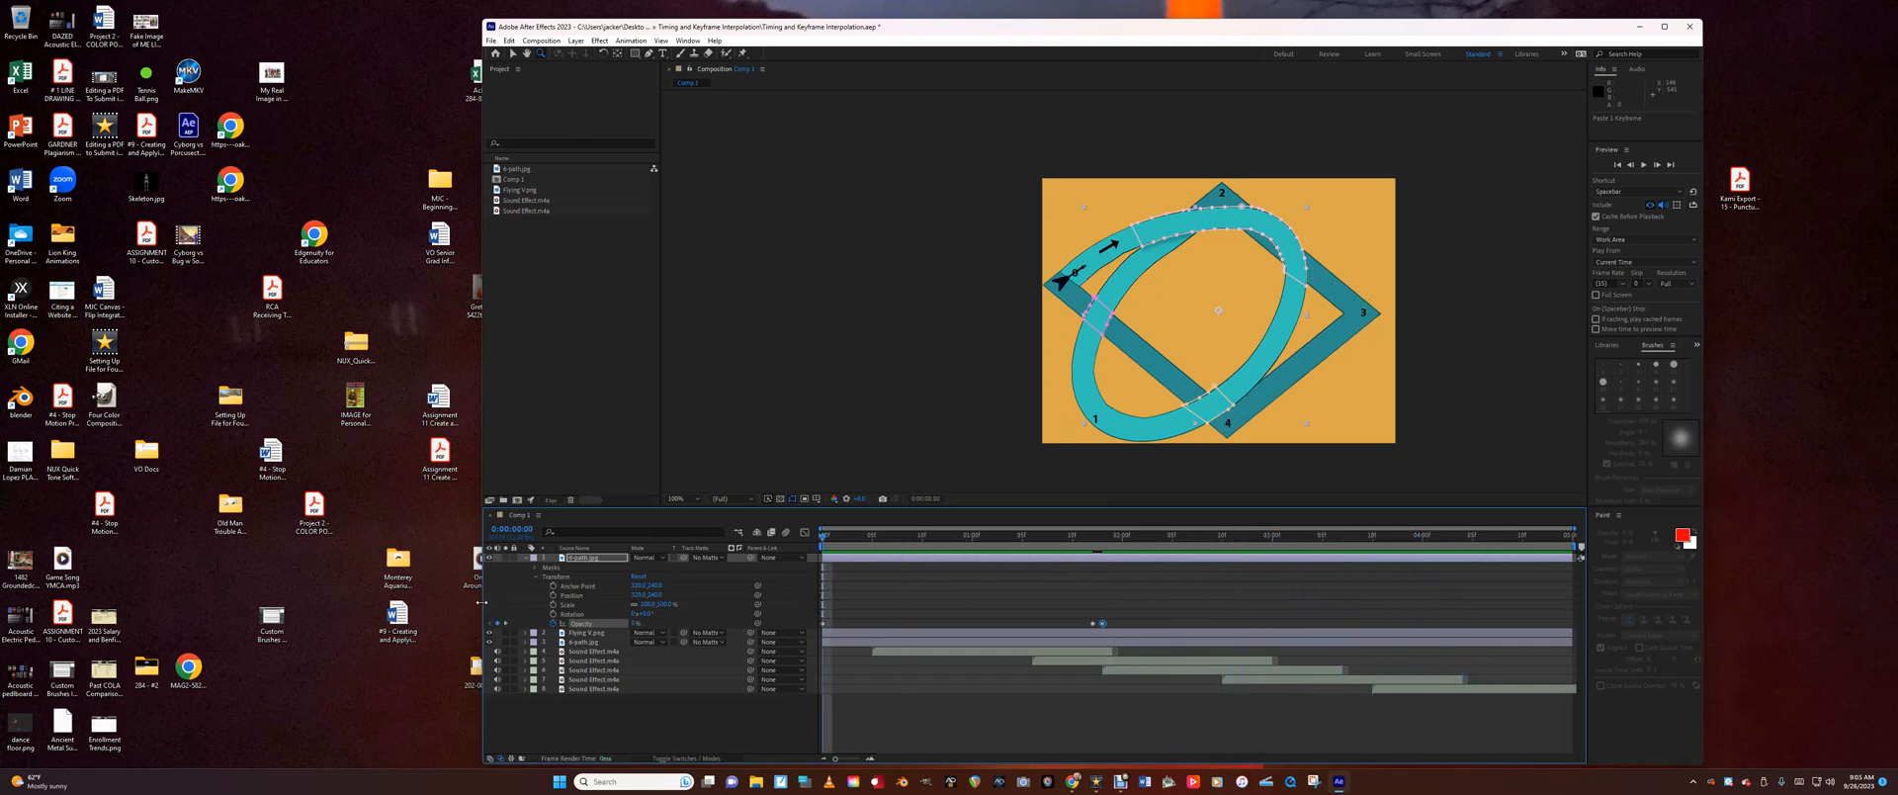
left_click_drag(489, 633, 489, 645)
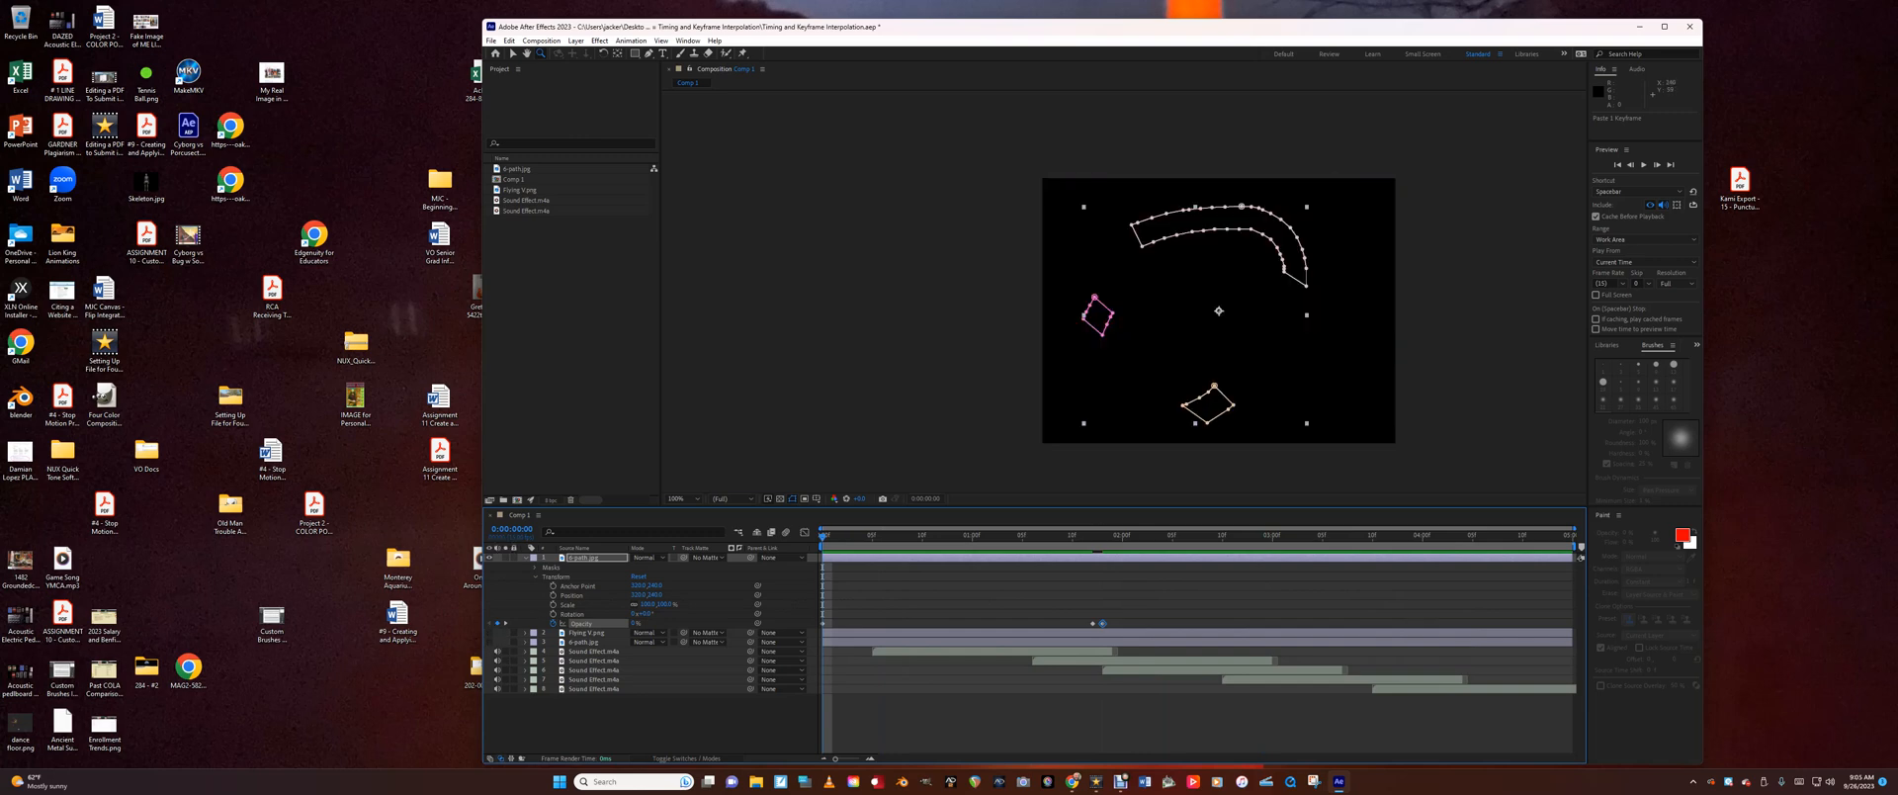
left_click(525, 559)
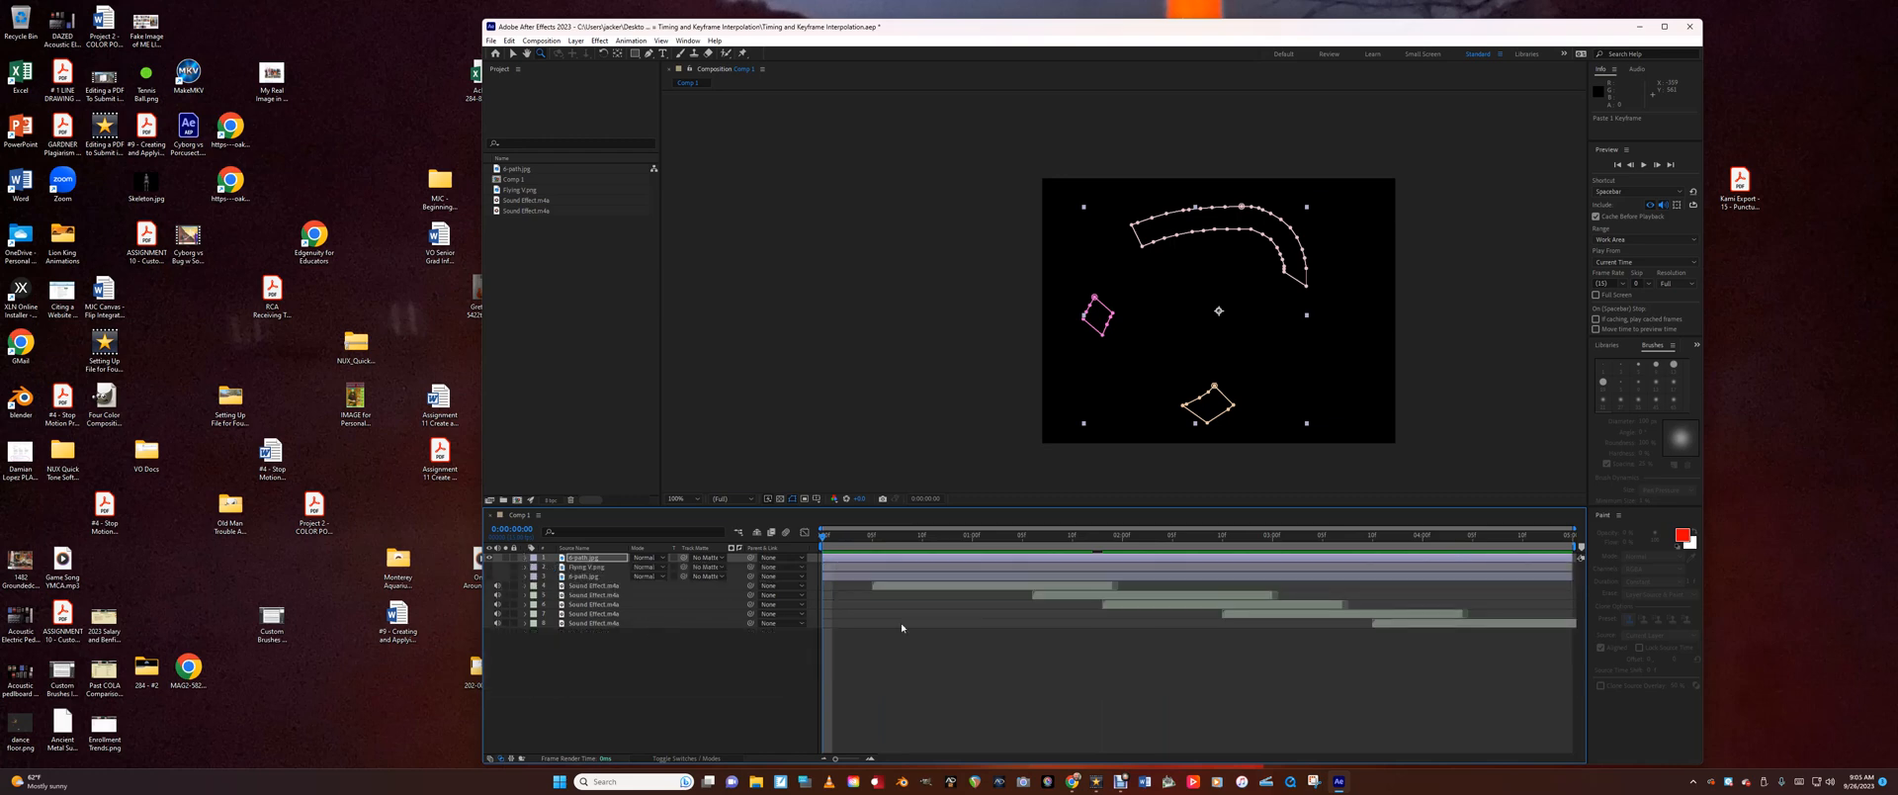
left_click(586, 559)
left_click(525, 559)
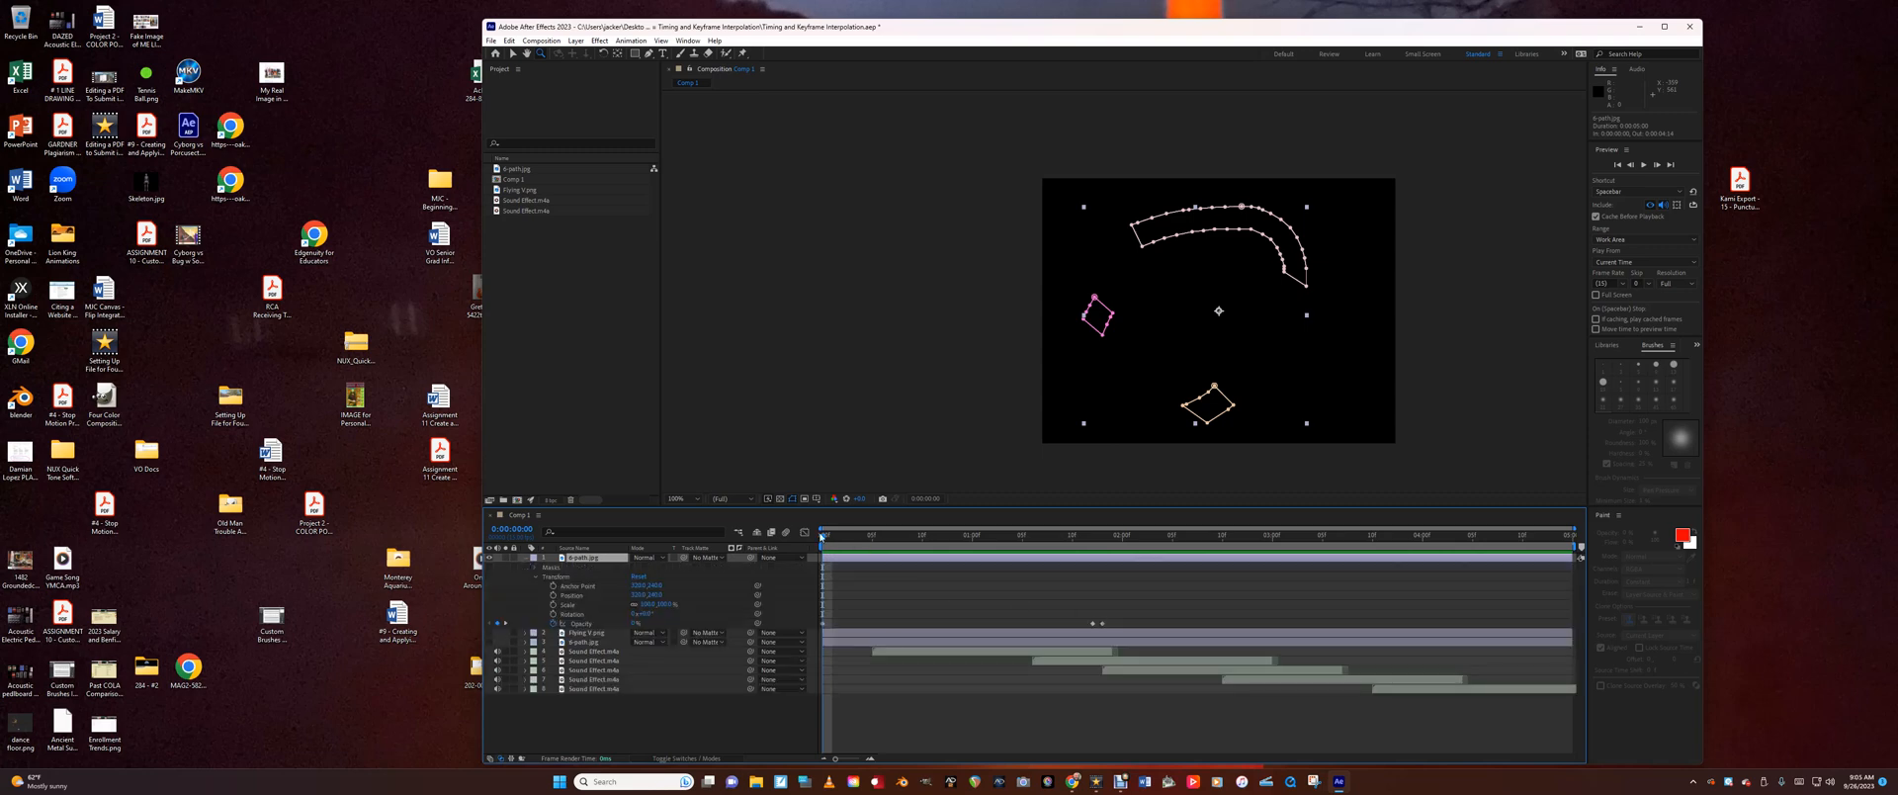
left_click_drag(821, 537, 760, 561)
Collapse the upper 6-path.jpg layer, make the Flying V and lower 6-path.jpg layers visible again, and preview the animation from the start.
left_click(525, 559)
left_click(573, 578)
left_click_drag(489, 566, 488, 584)
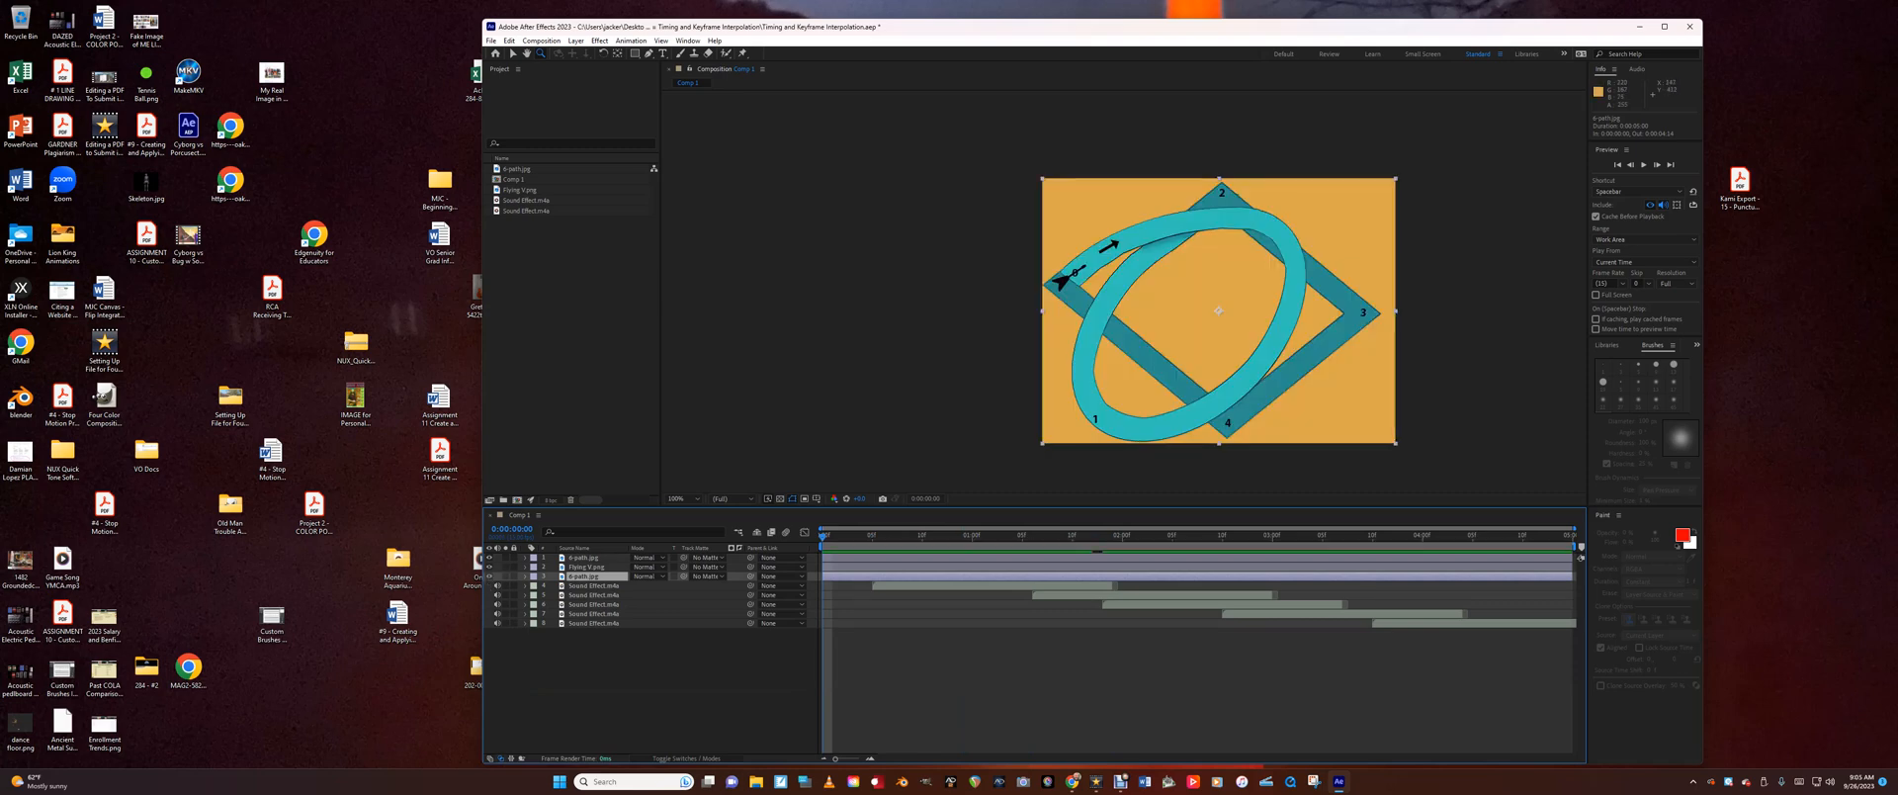
key("space")
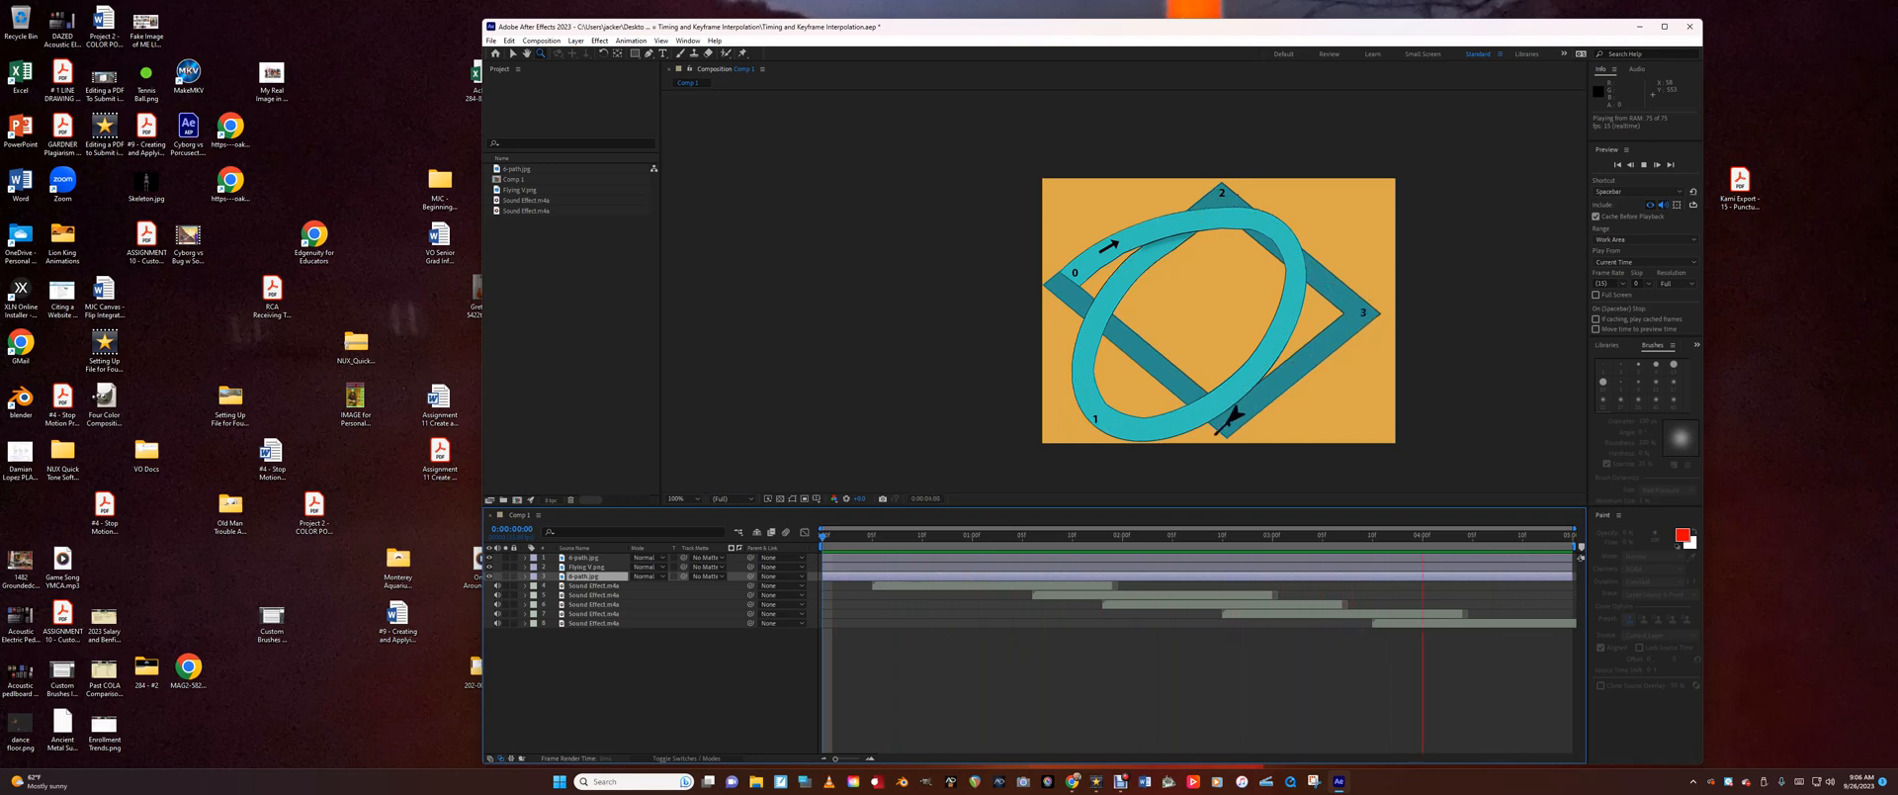
key("space")
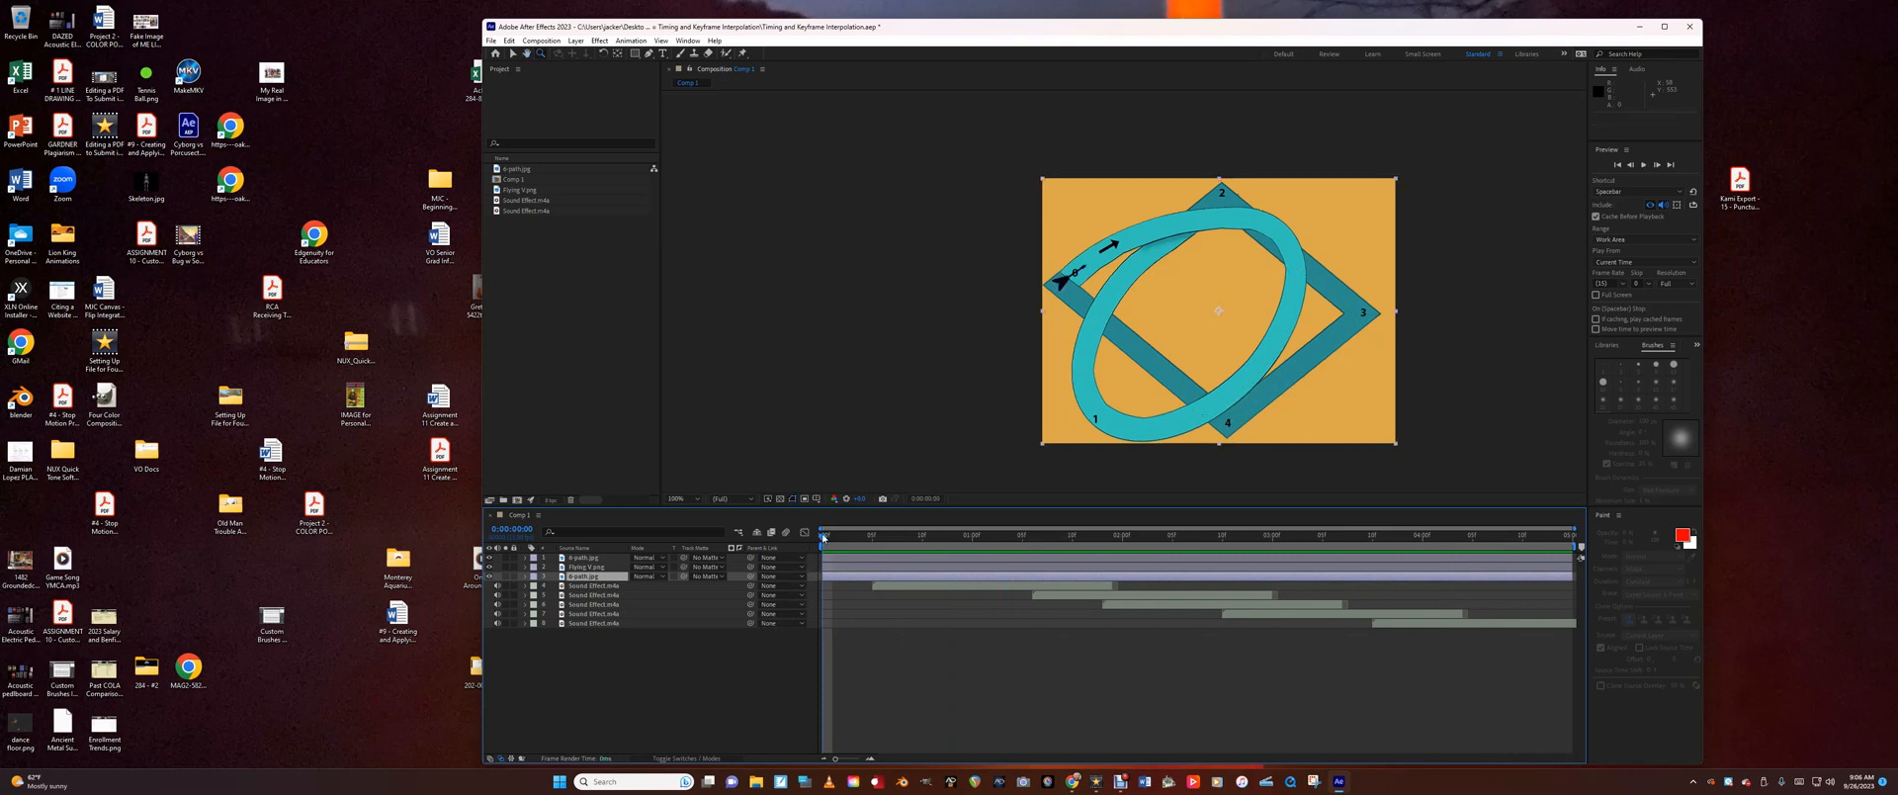